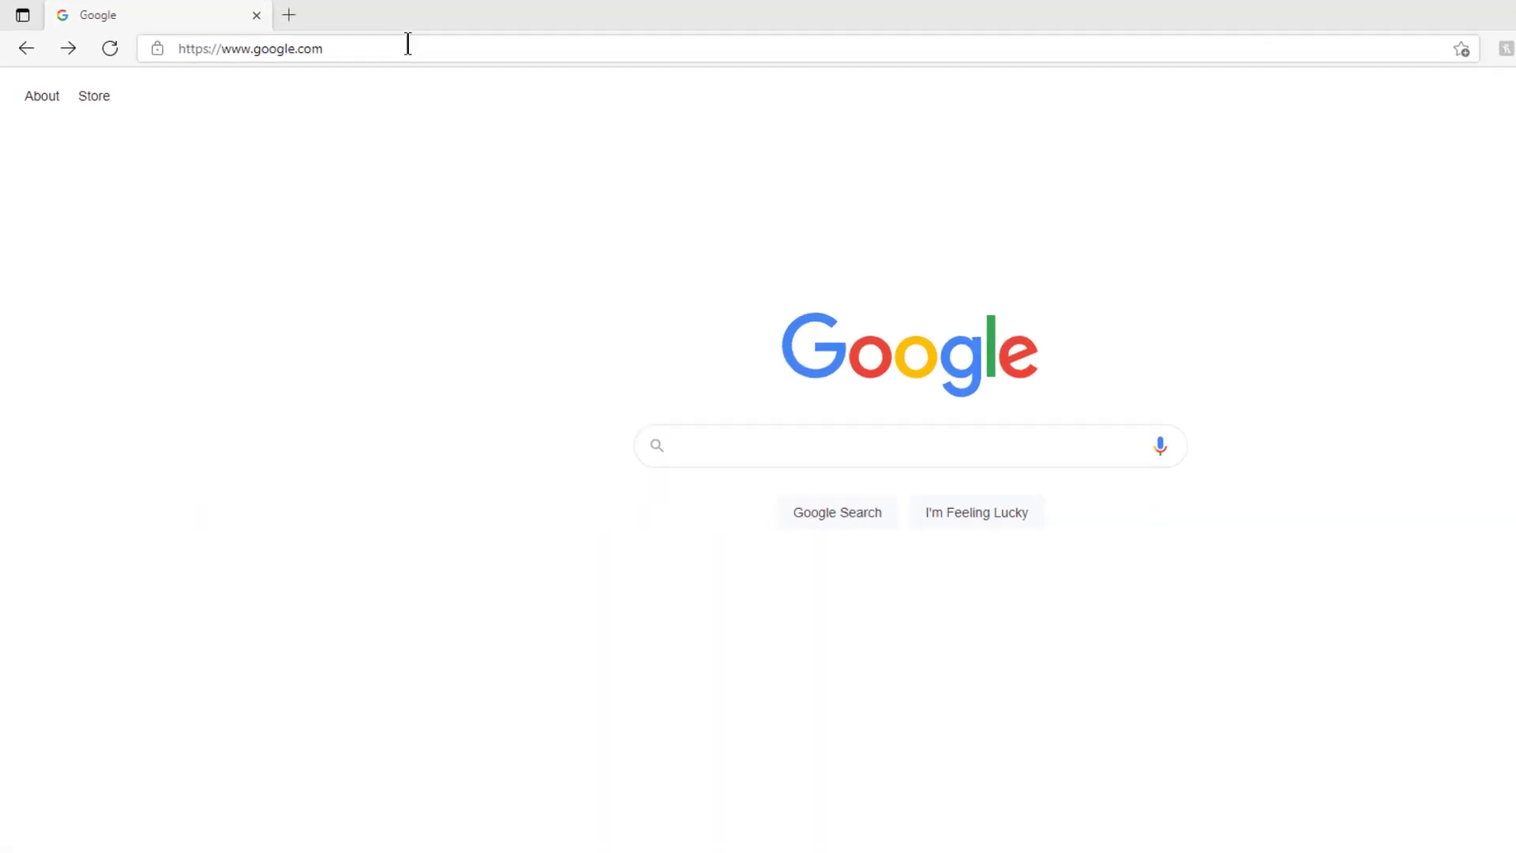
{"action": "left_click", "coordinate": [385, 49]}
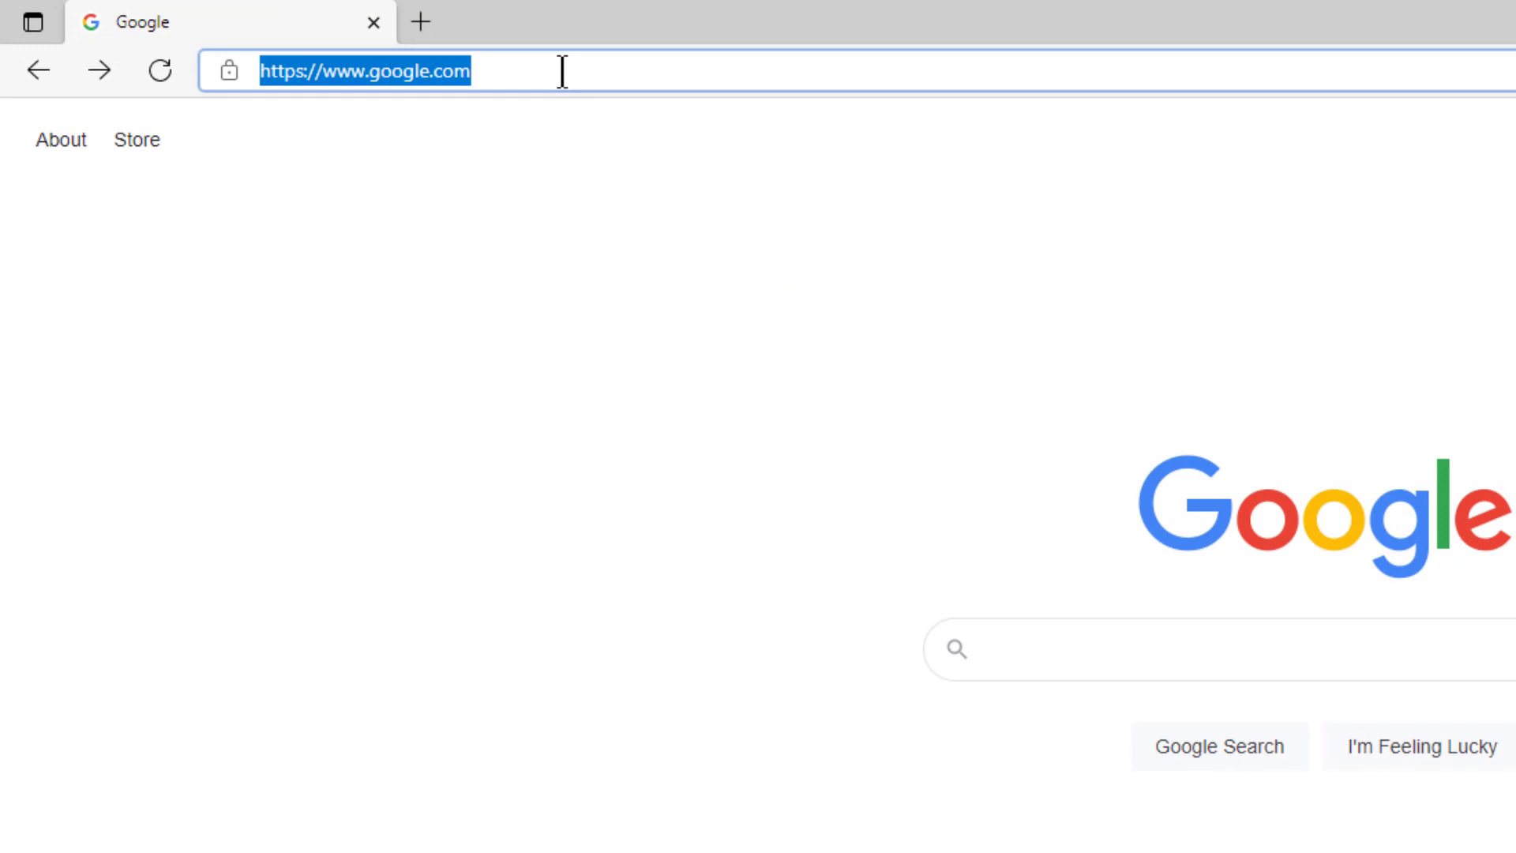
{"action": "type", "text": "http://broadcast.radio/"}
{"action": "key", "text": "Return"}
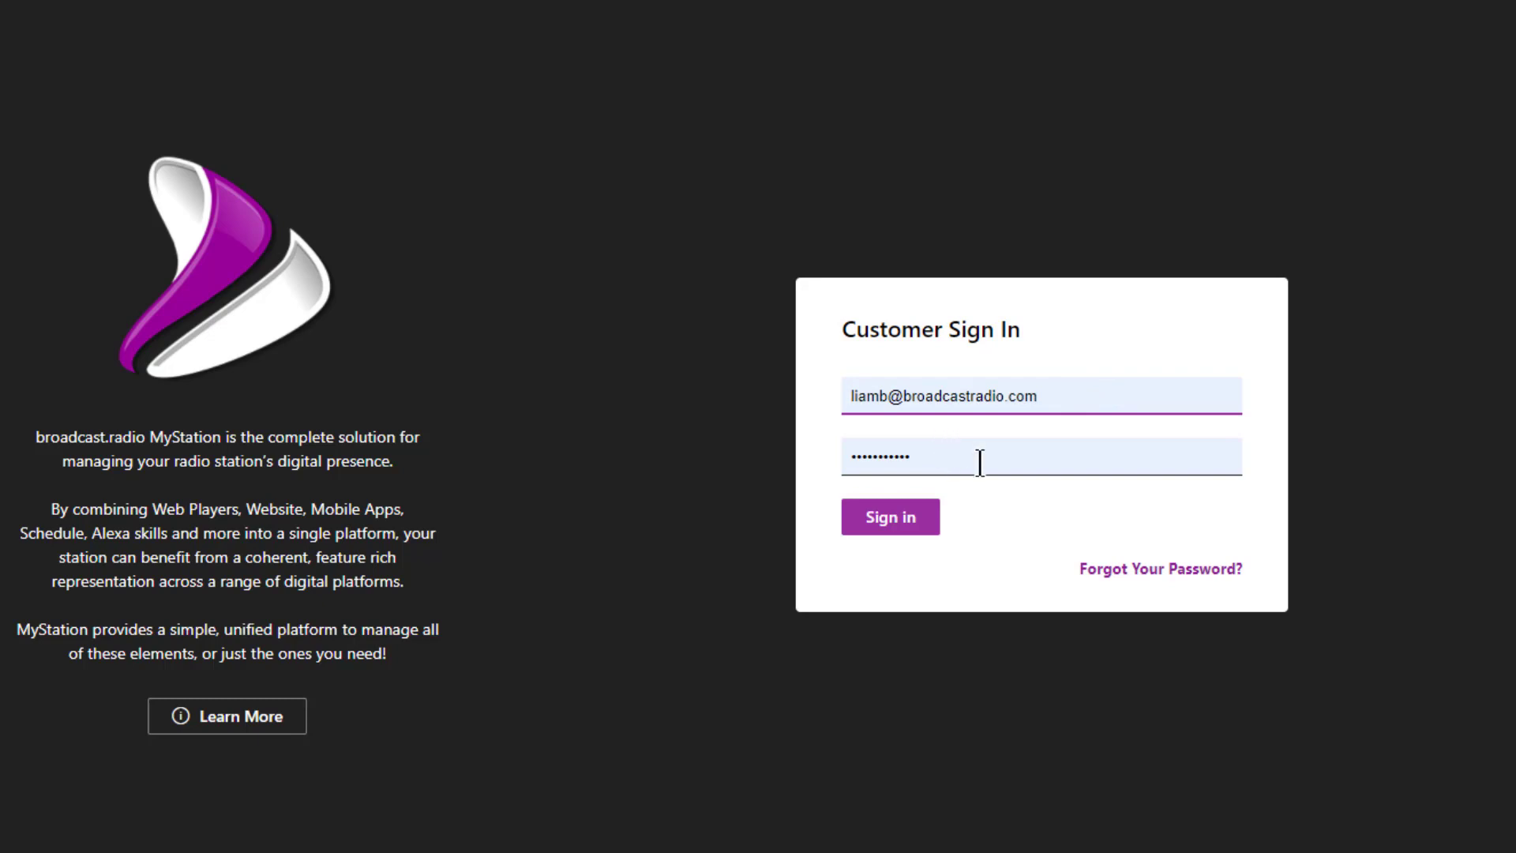
{"action": "left_click", "coordinate": [905, 524]}
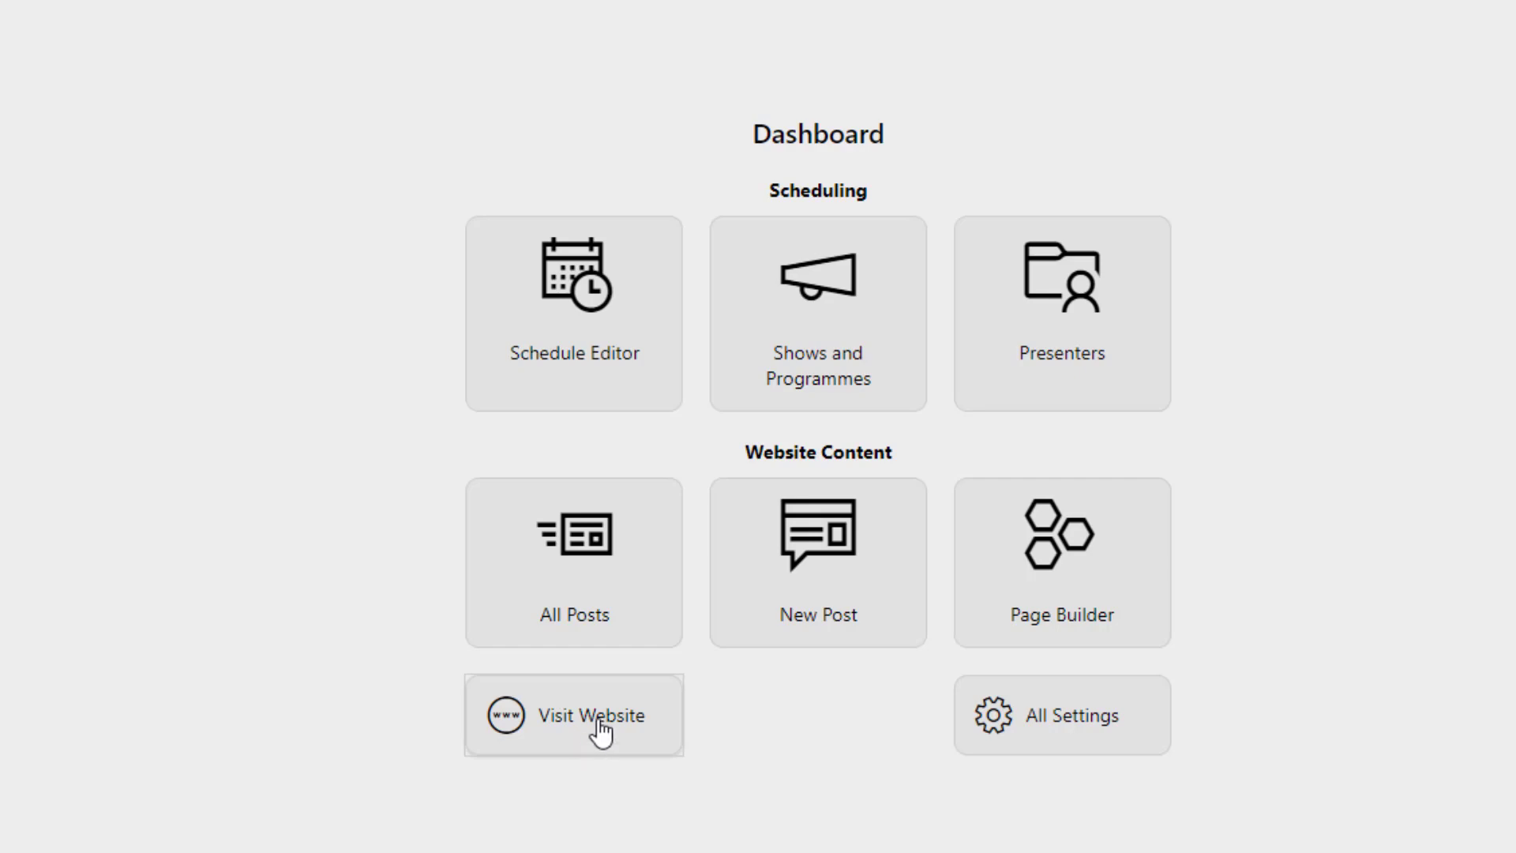
- Open the station's public website from the dashboard and examine its home page from header to footer
{"action": "left_click", "coordinate": [598, 720]}
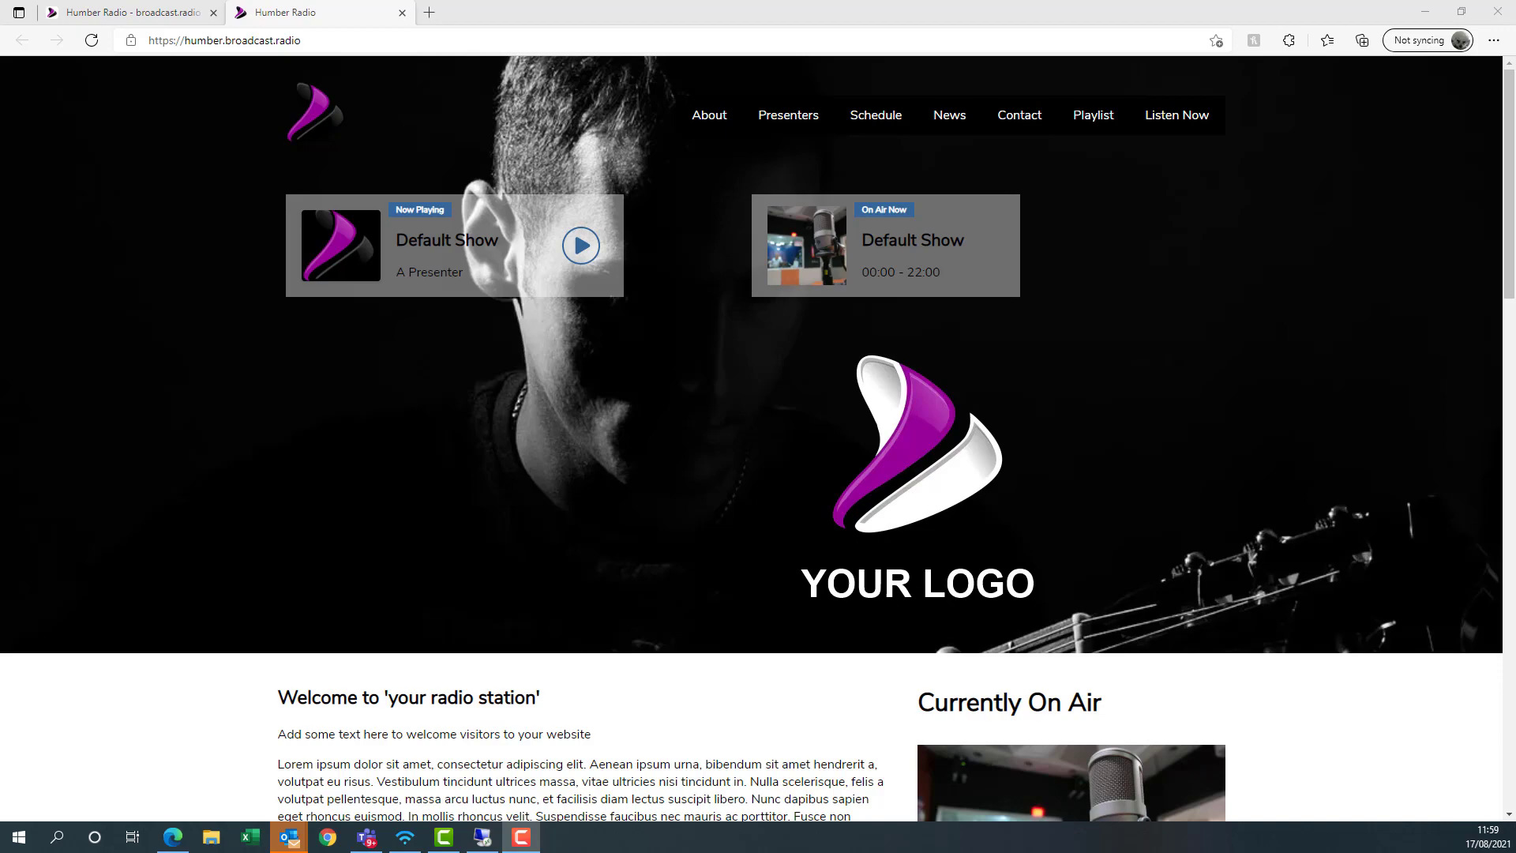
{"action": "scroll", "coordinate": [970, 522], "scroll_direction": "down", "scroll_amount": 6}
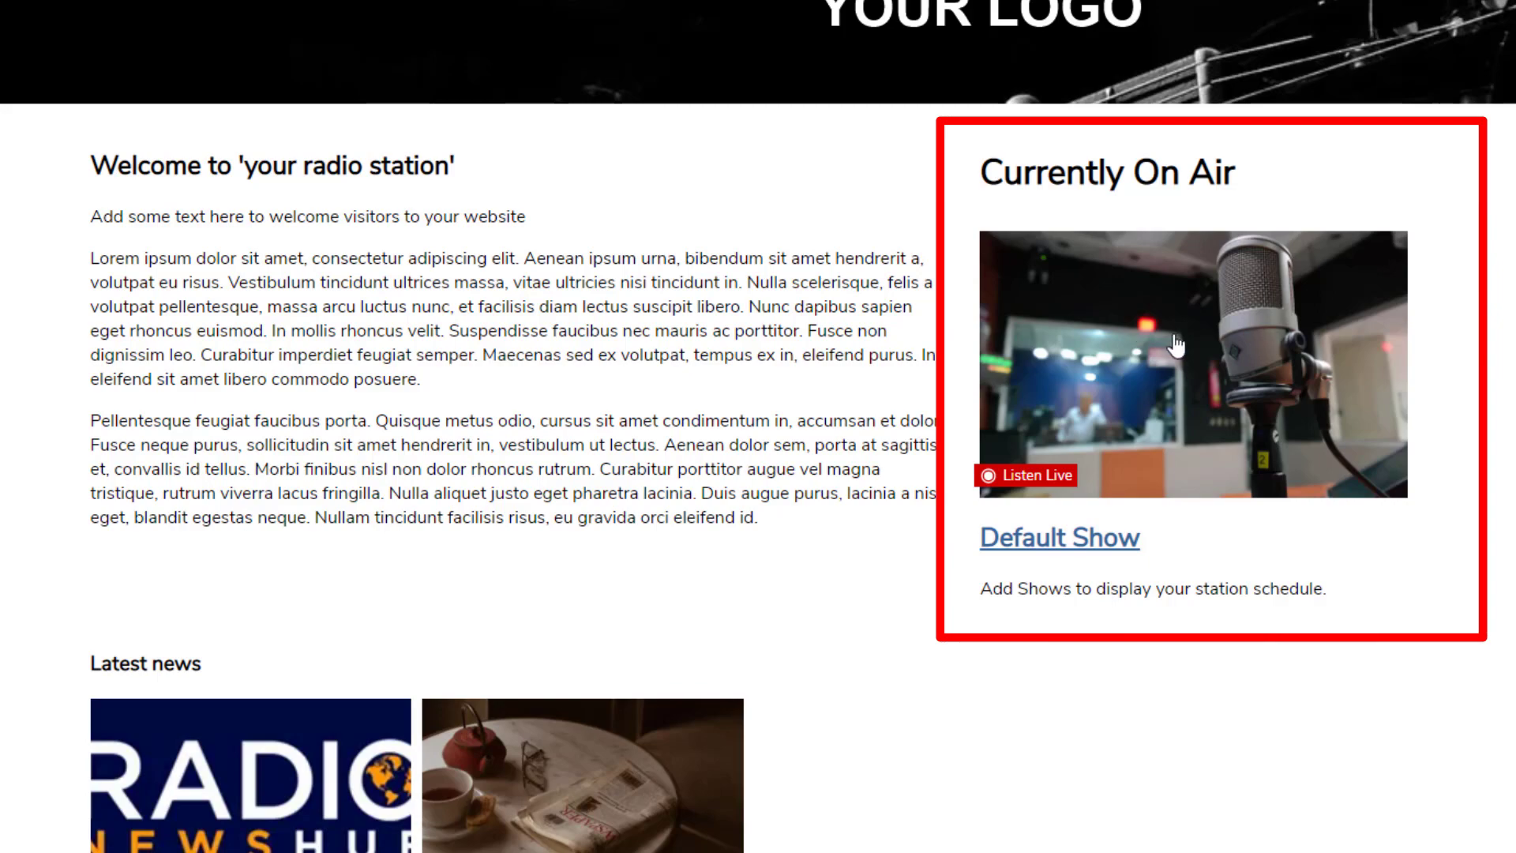
{"action": "scroll", "coordinate": [1232, 434], "scroll_direction": "up", "scroll_amount": 8}
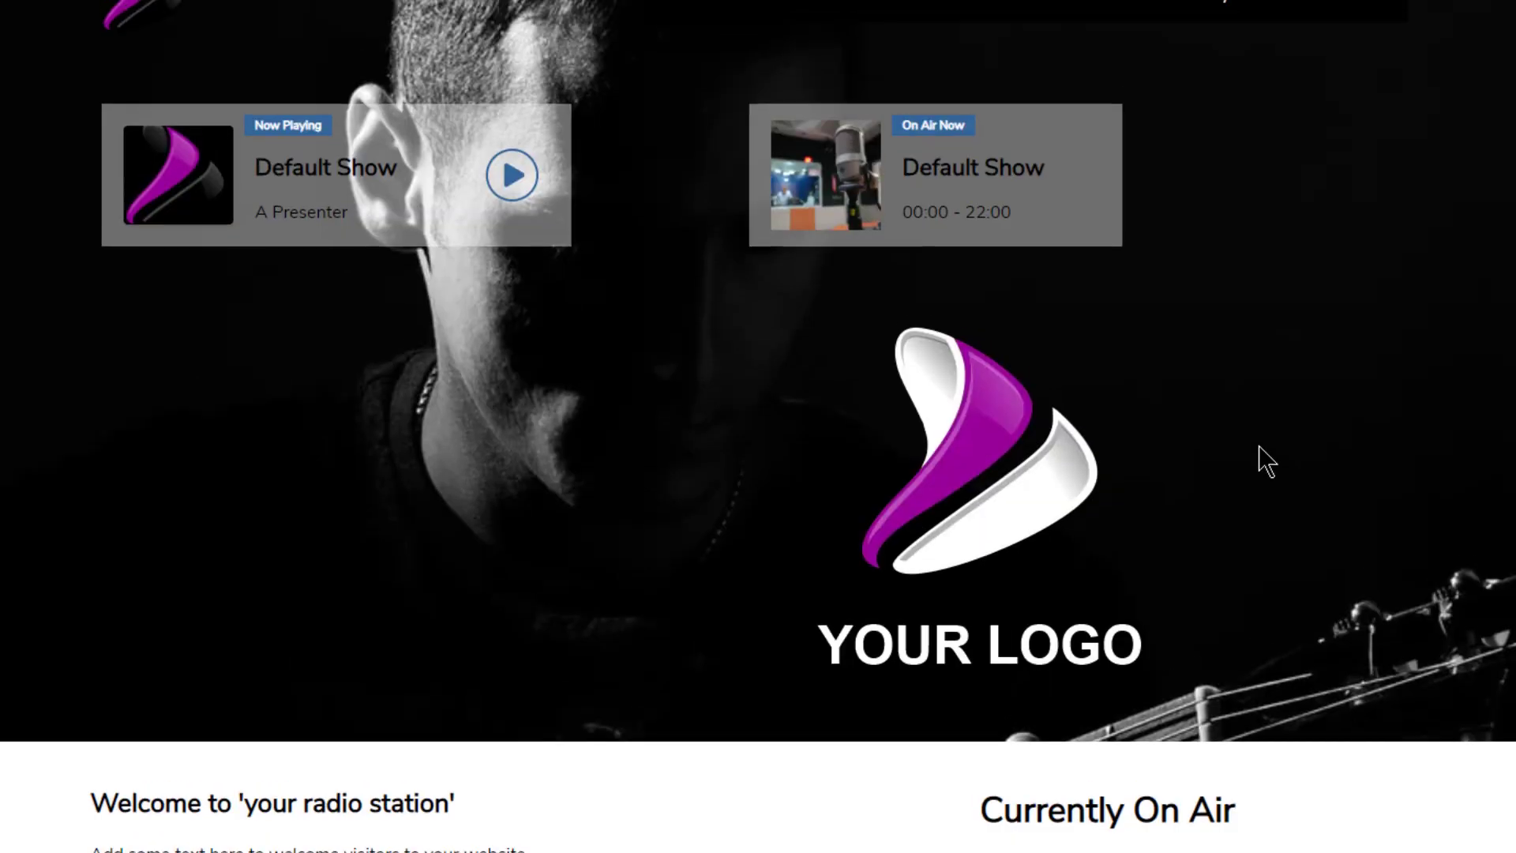
{"action": "scroll", "coordinate": [1264, 454], "scroll_direction": "down", "scroll_amount": 15}
{"action": "scroll", "coordinate": [1047, 421], "scroll_direction": "up", "scroll_amount": 3}
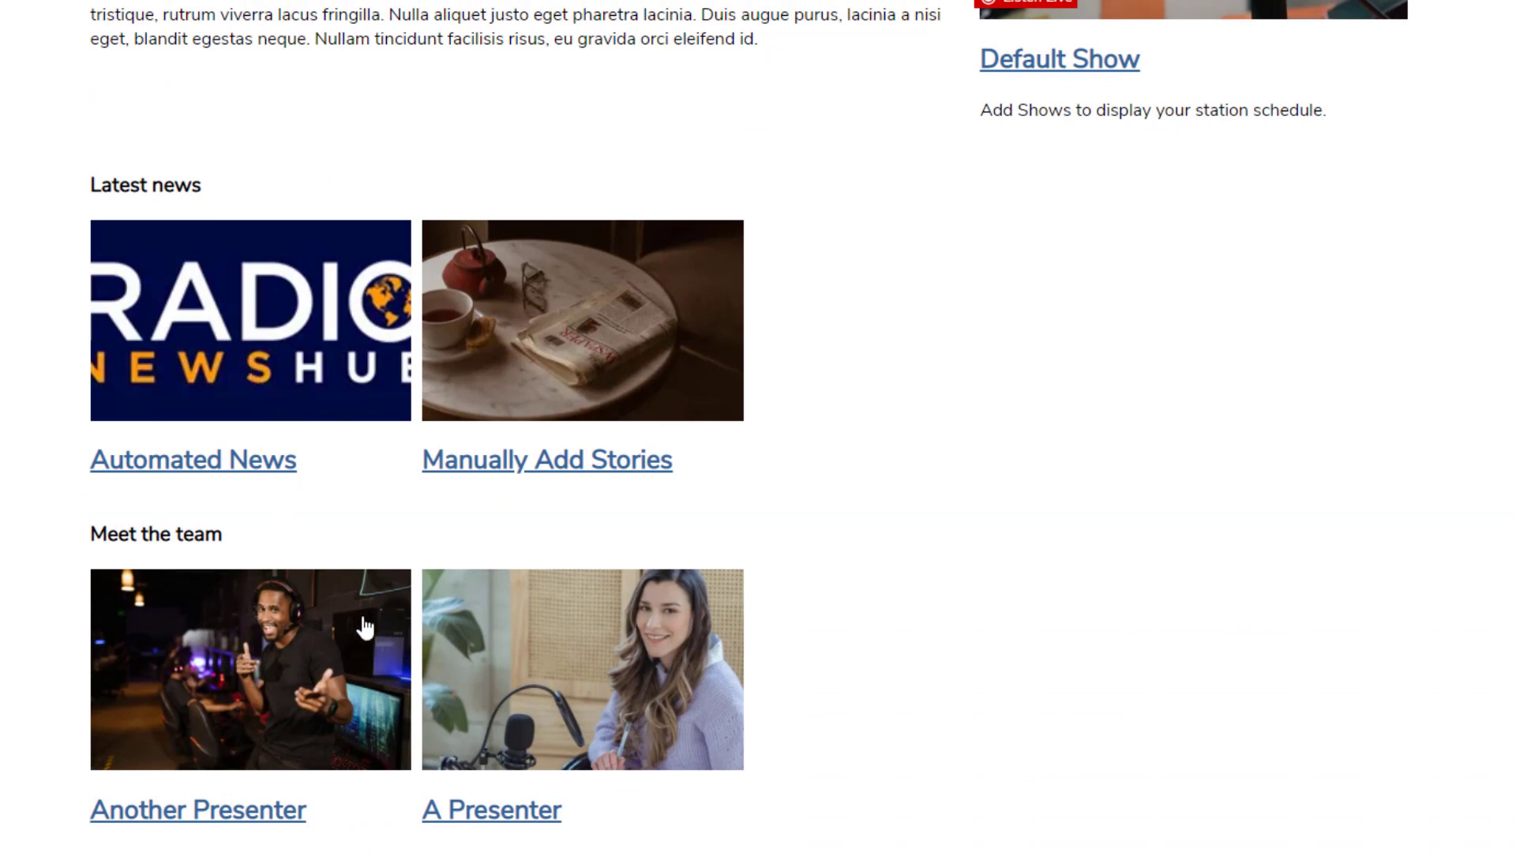
{"action": "scroll", "coordinate": [188, 613], "scroll_direction": "down", "scroll_amount": 2}
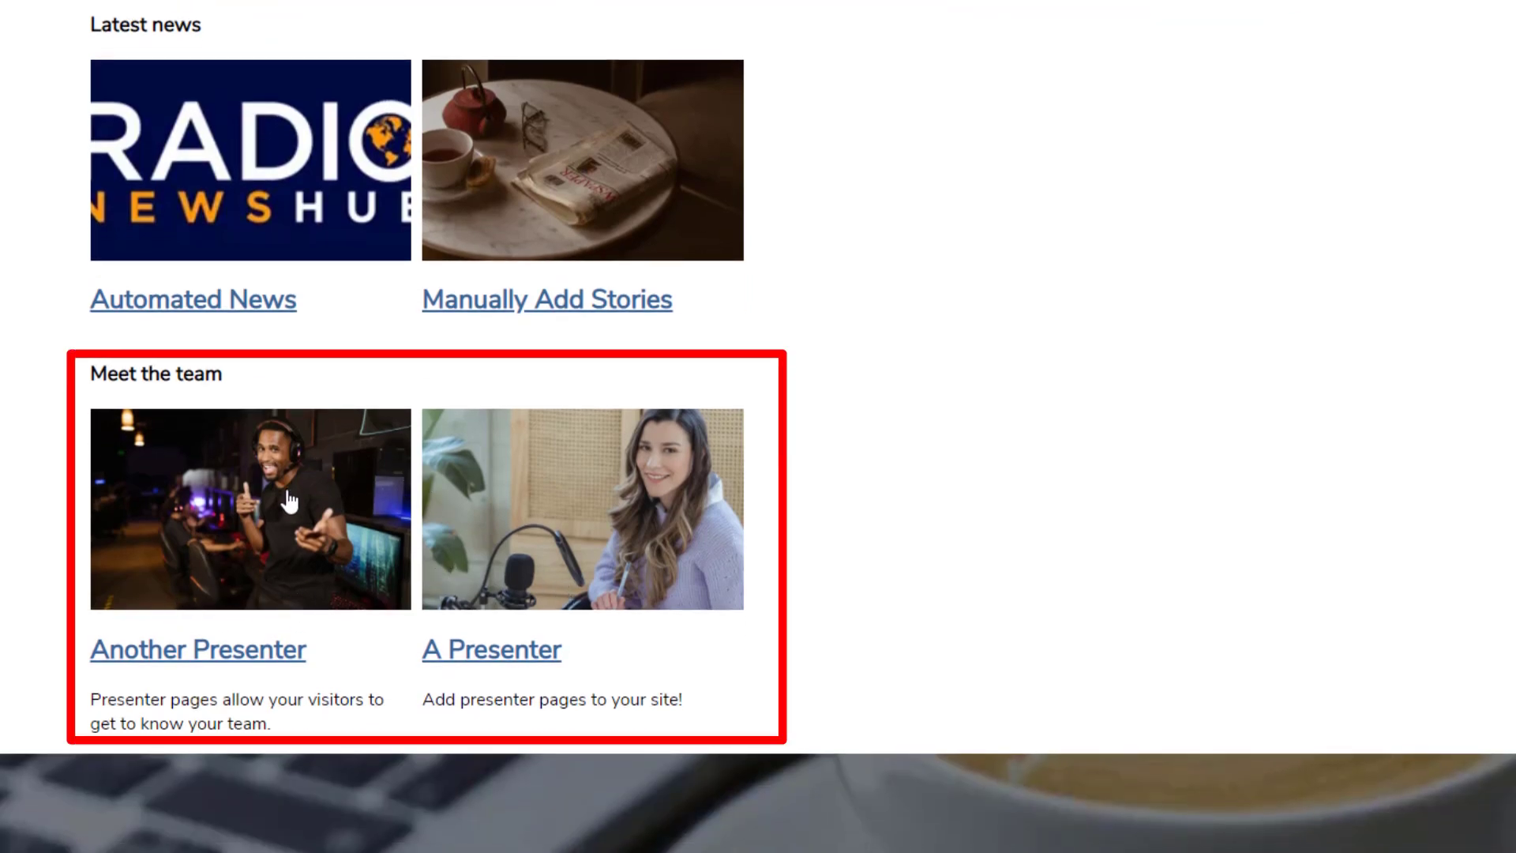
{"action": "scroll", "coordinate": [948, 405], "scroll_direction": "down", "scroll_amount": 6}
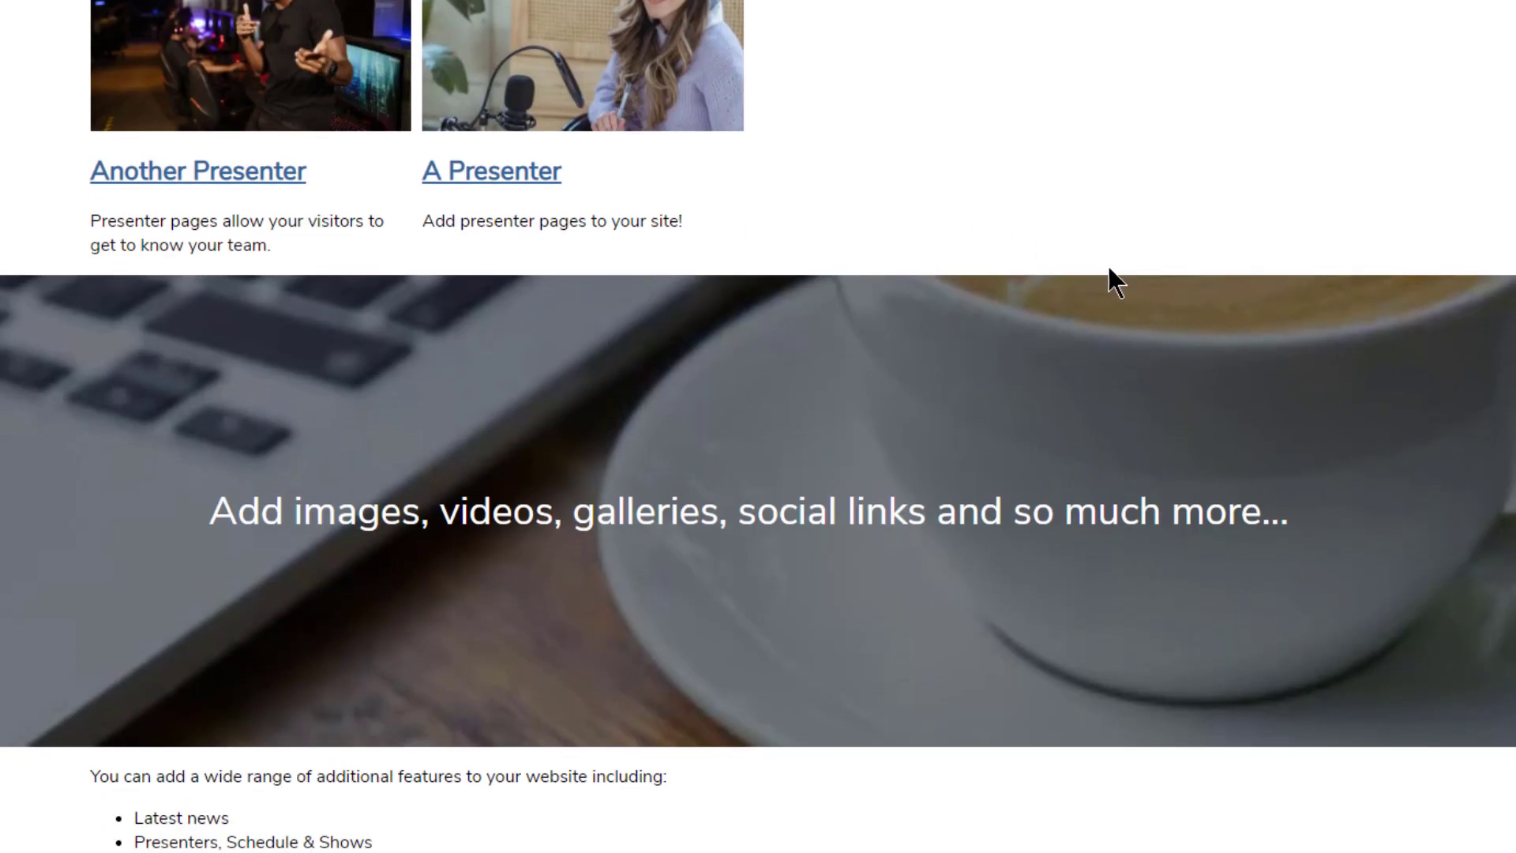
{"action": "scroll", "coordinate": [1082, 272], "scroll_direction": "down", "scroll_amount": 4}
{"action": "scroll", "coordinate": [908, 253], "scroll_direction": "up", "scroll_amount": 4}
{"action": "scroll", "coordinate": [1106, 395], "scroll_direction": "down", "scroll_amount": 4}
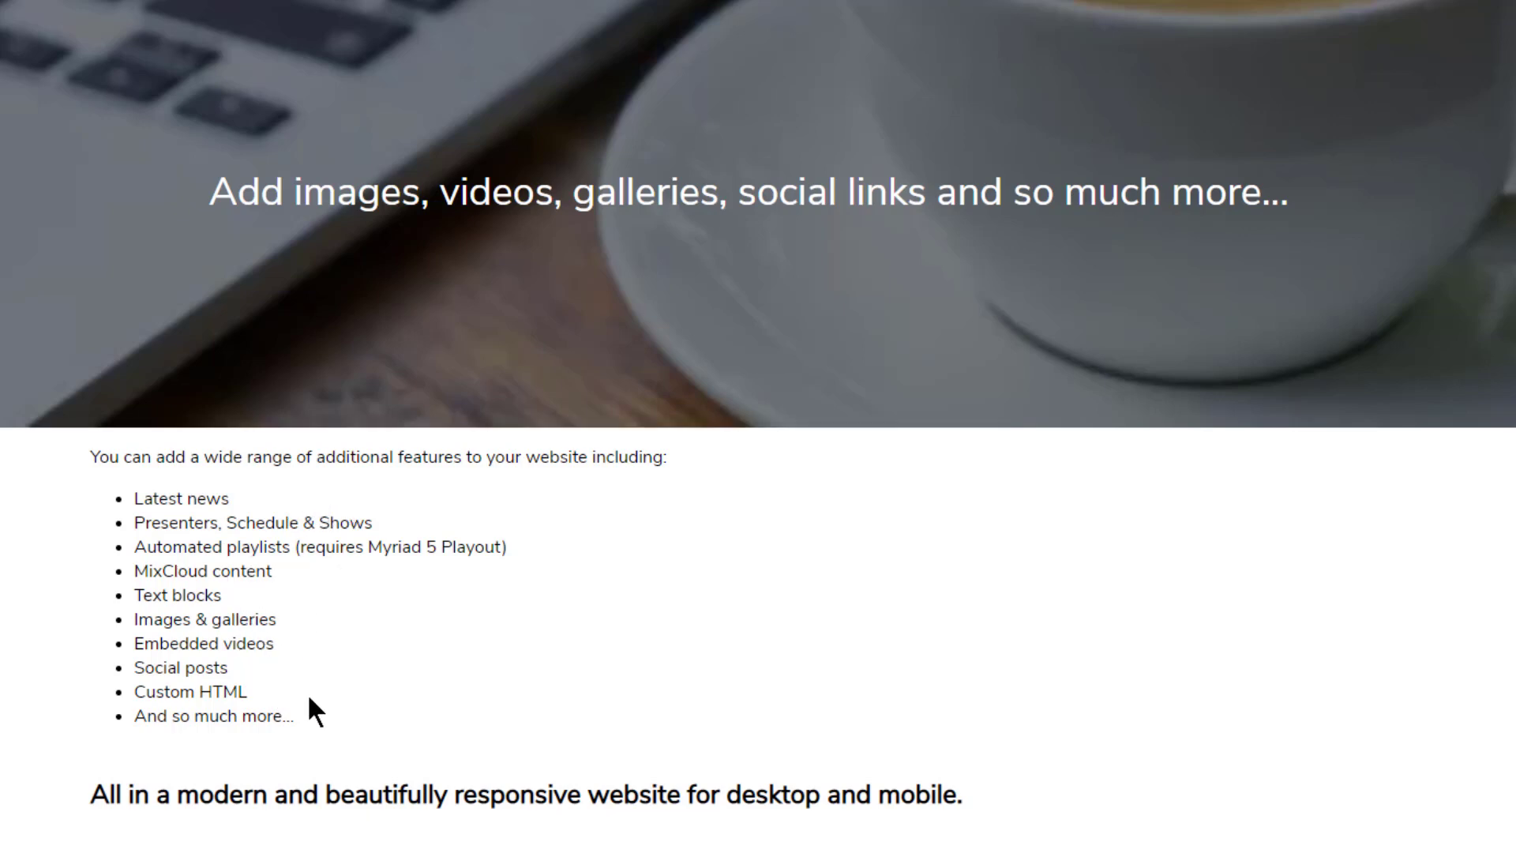
{"action": "scroll", "coordinate": [410, 620], "scroll_direction": "down", "scroll_amount": 3}
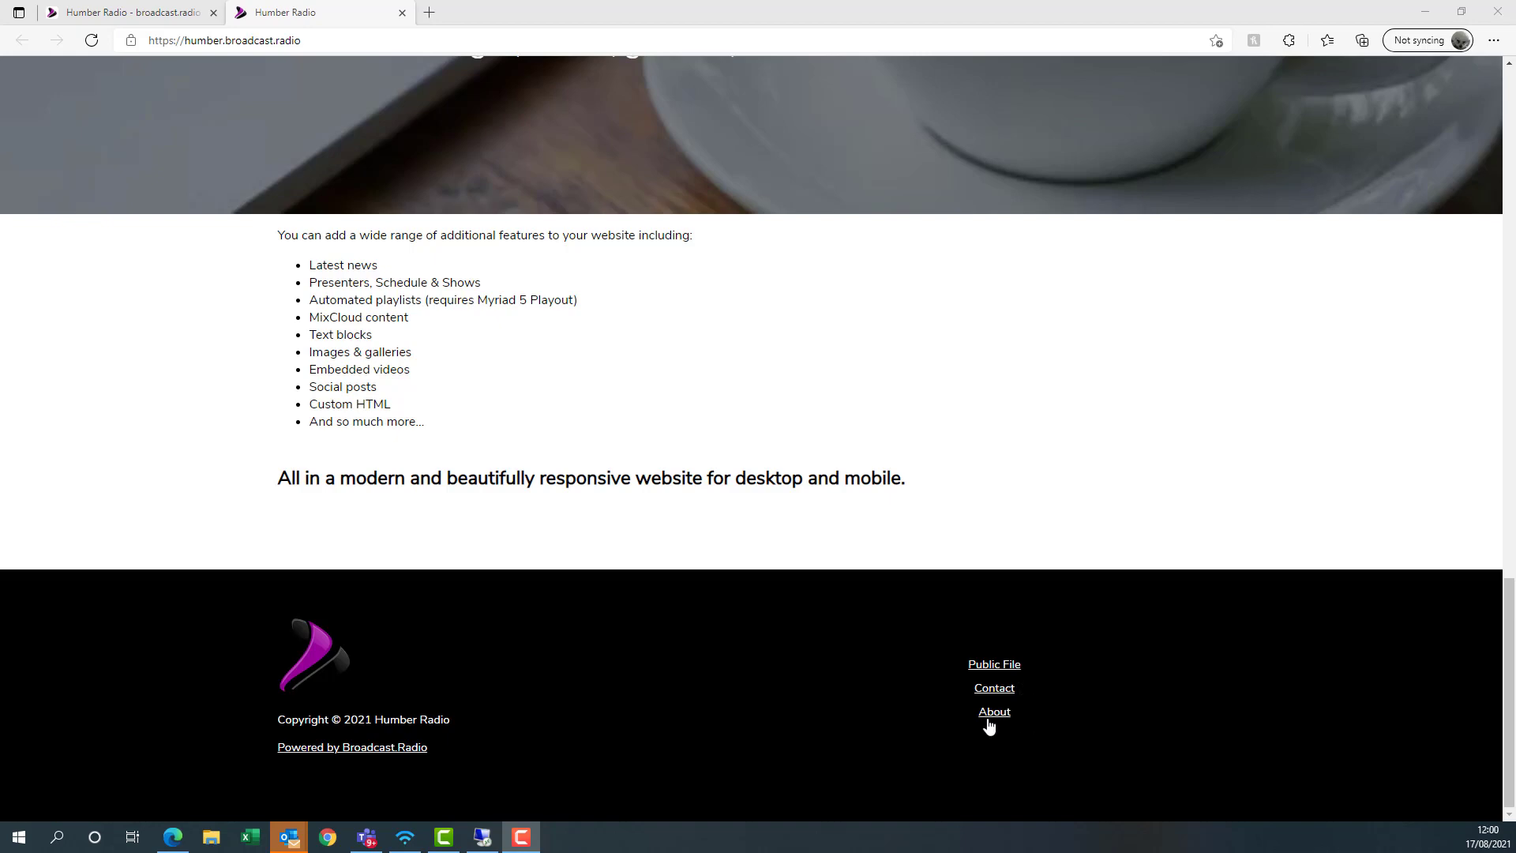
{"action": "scroll", "coordinate": [834, 565], "scroll_direction": "up", "scroll_amount": 20}
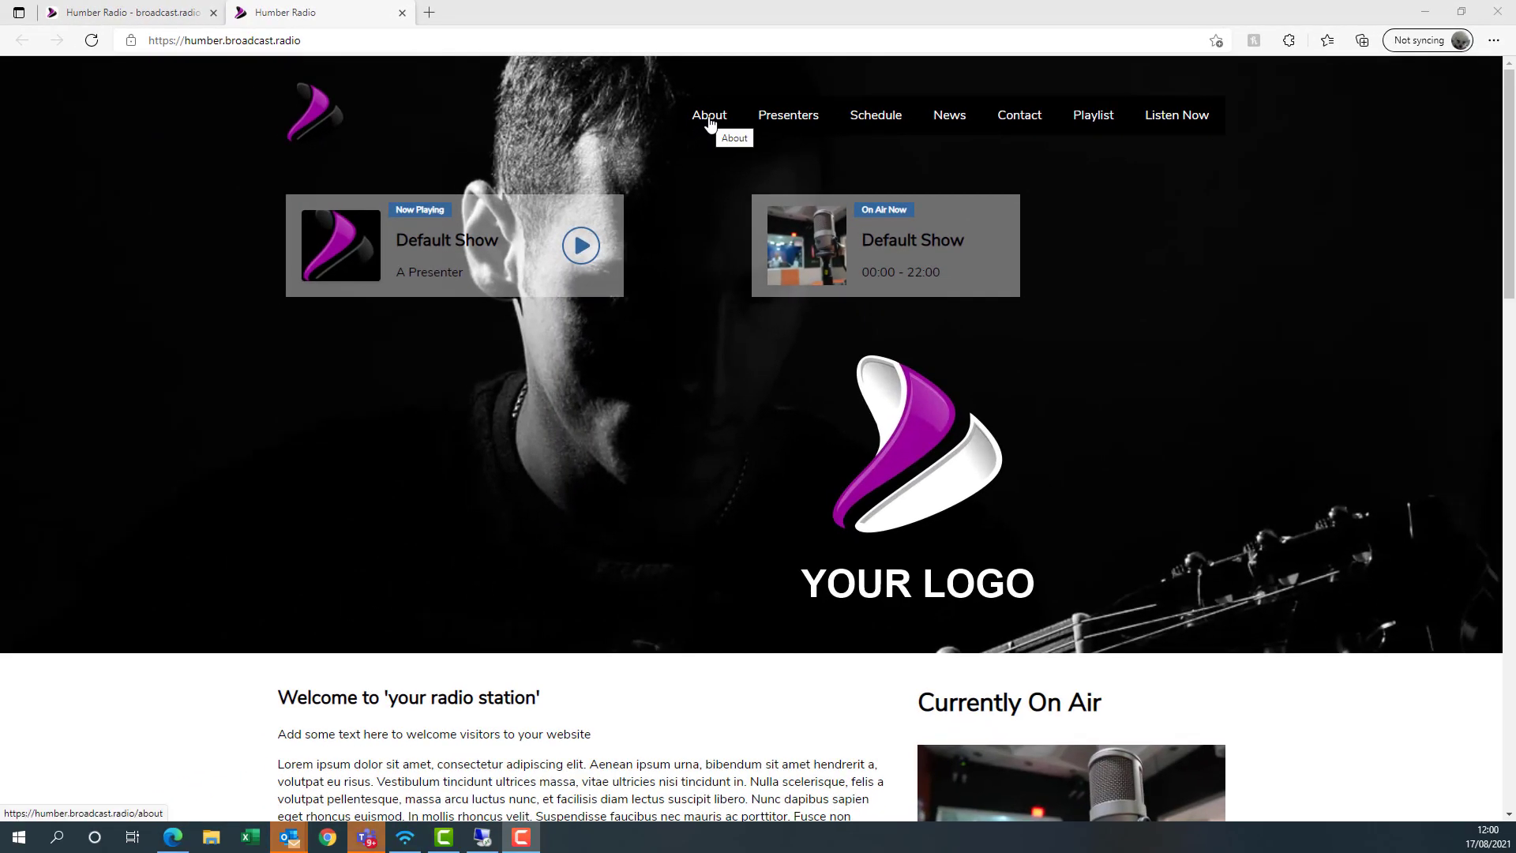
- View the website's About page and the profile page of "A Presenter" among the presenters
{"action": "left_click", "coordinate": [709, 118]}
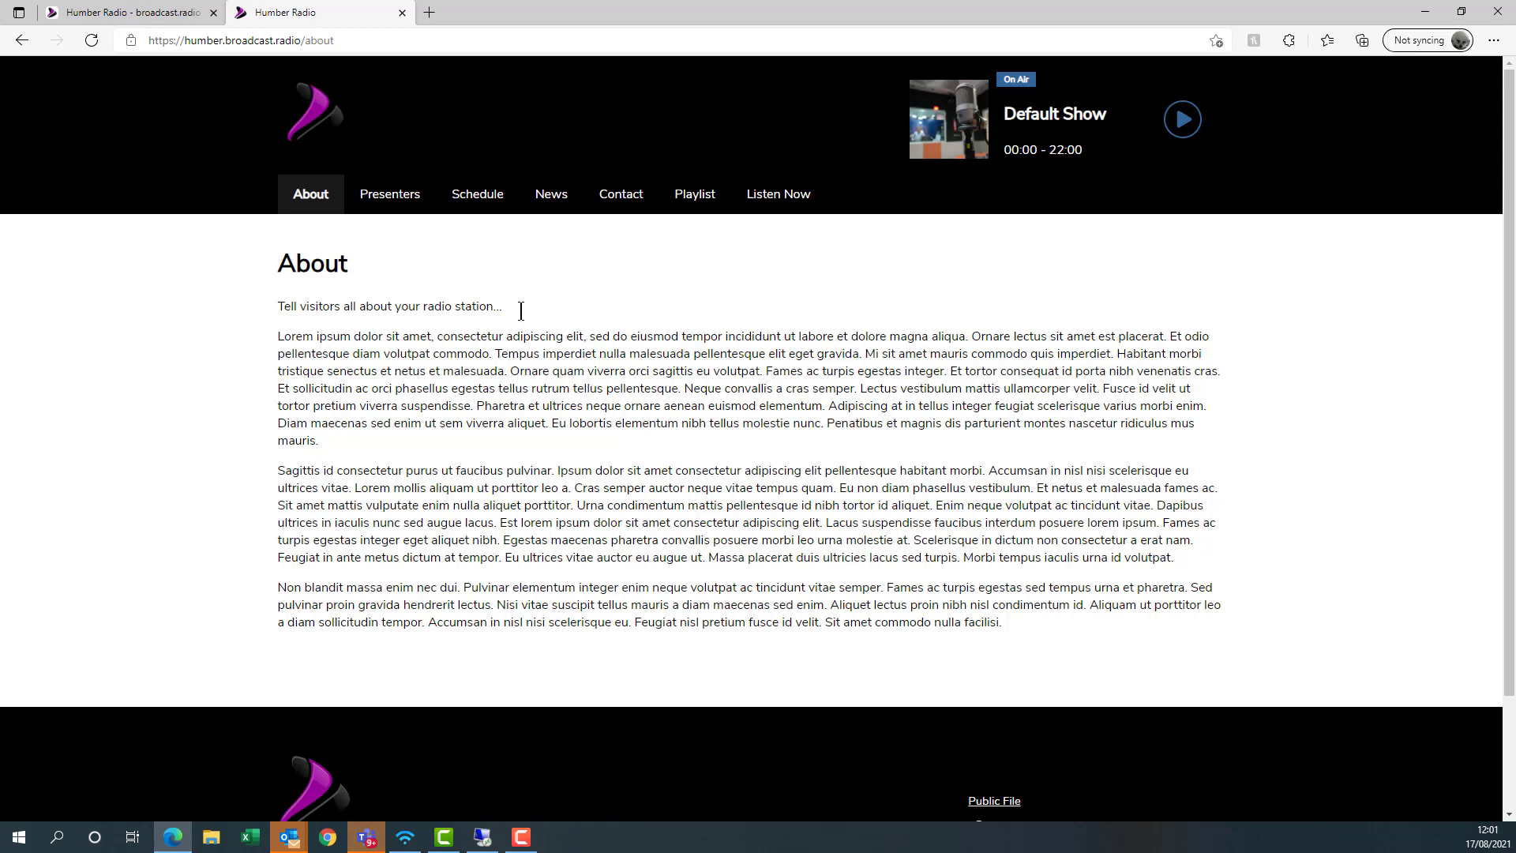
{"action": "left_click", "coordinate": [414, 196]}
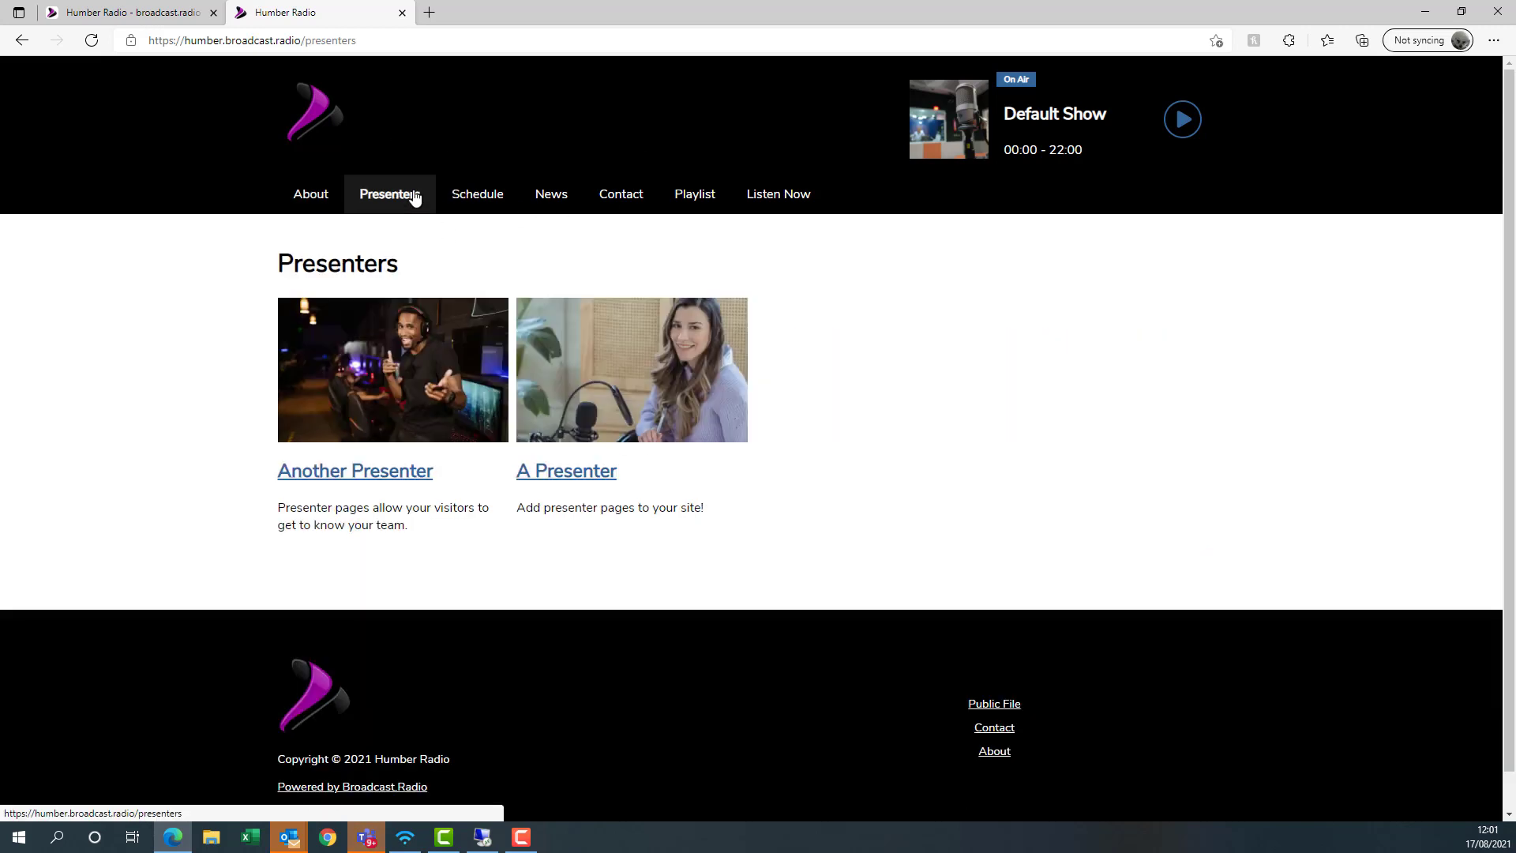
{"action": "left_click", "coordinate": [557, 474]}
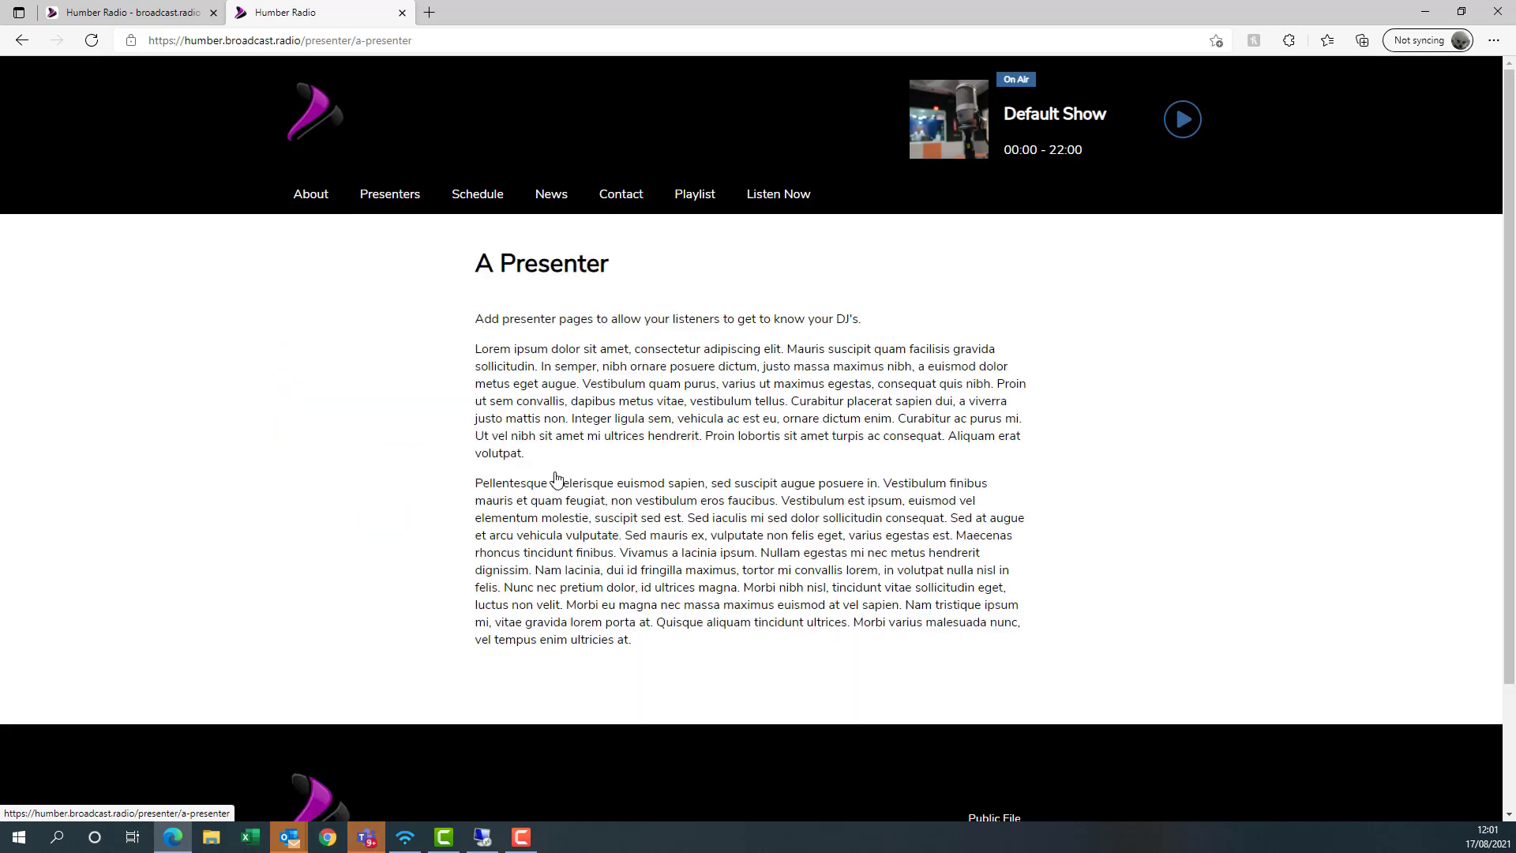
{"action": "scroll", "coordinate": [608, 504], "scroll_direction": "down", "scroll_amount": 2}
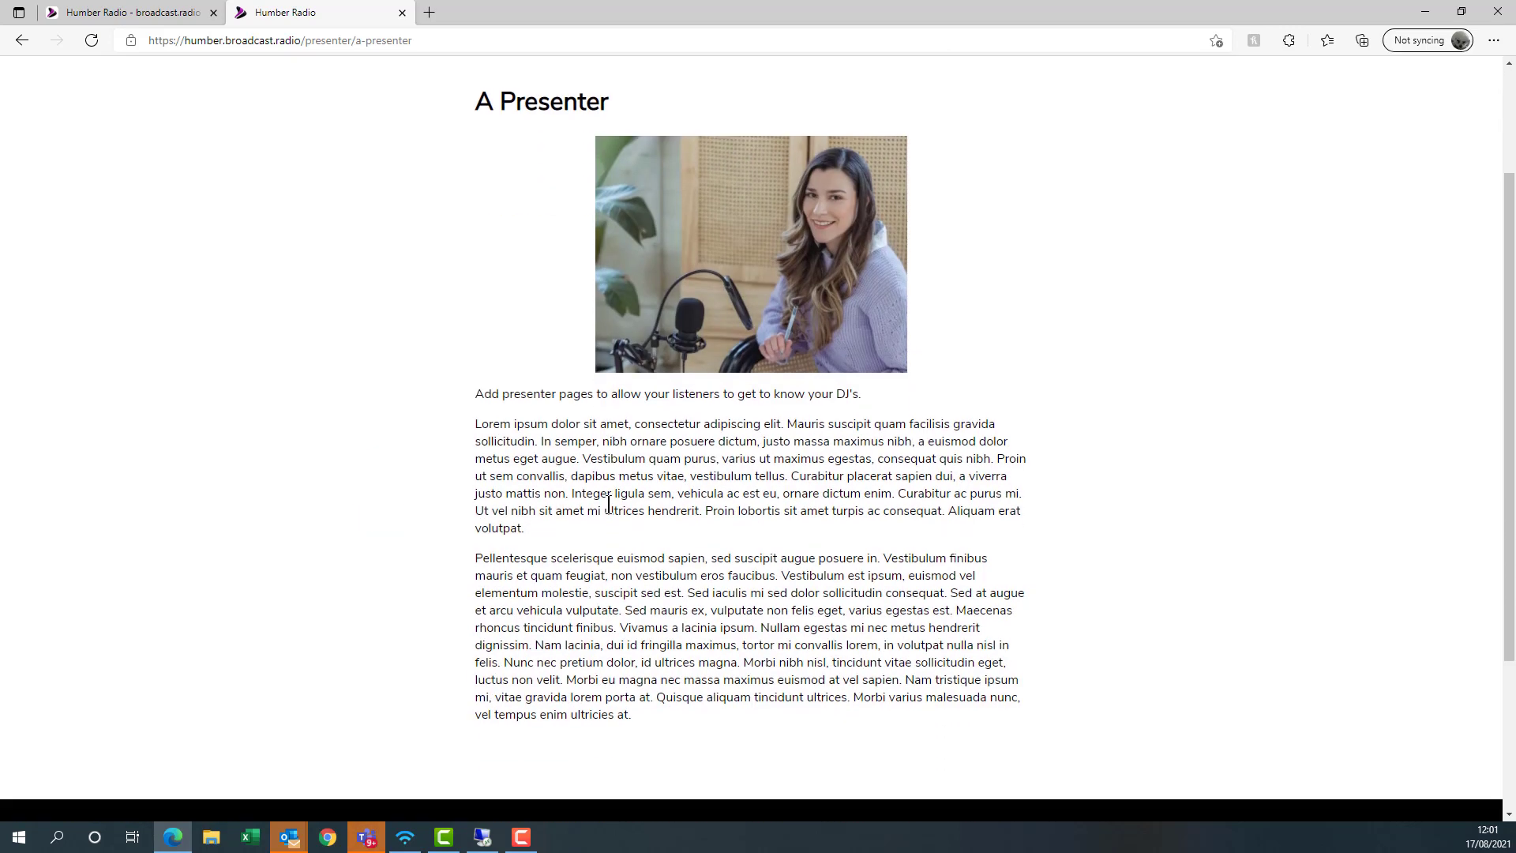
{"action": "scroll", "coordinate": [619, 501], "scroll_direction": "down", "scroll_amount": 3}
{"action": "scroll", "coordinate": [618, 501], "scroll_direction": "up", "scroll_amount": 5}
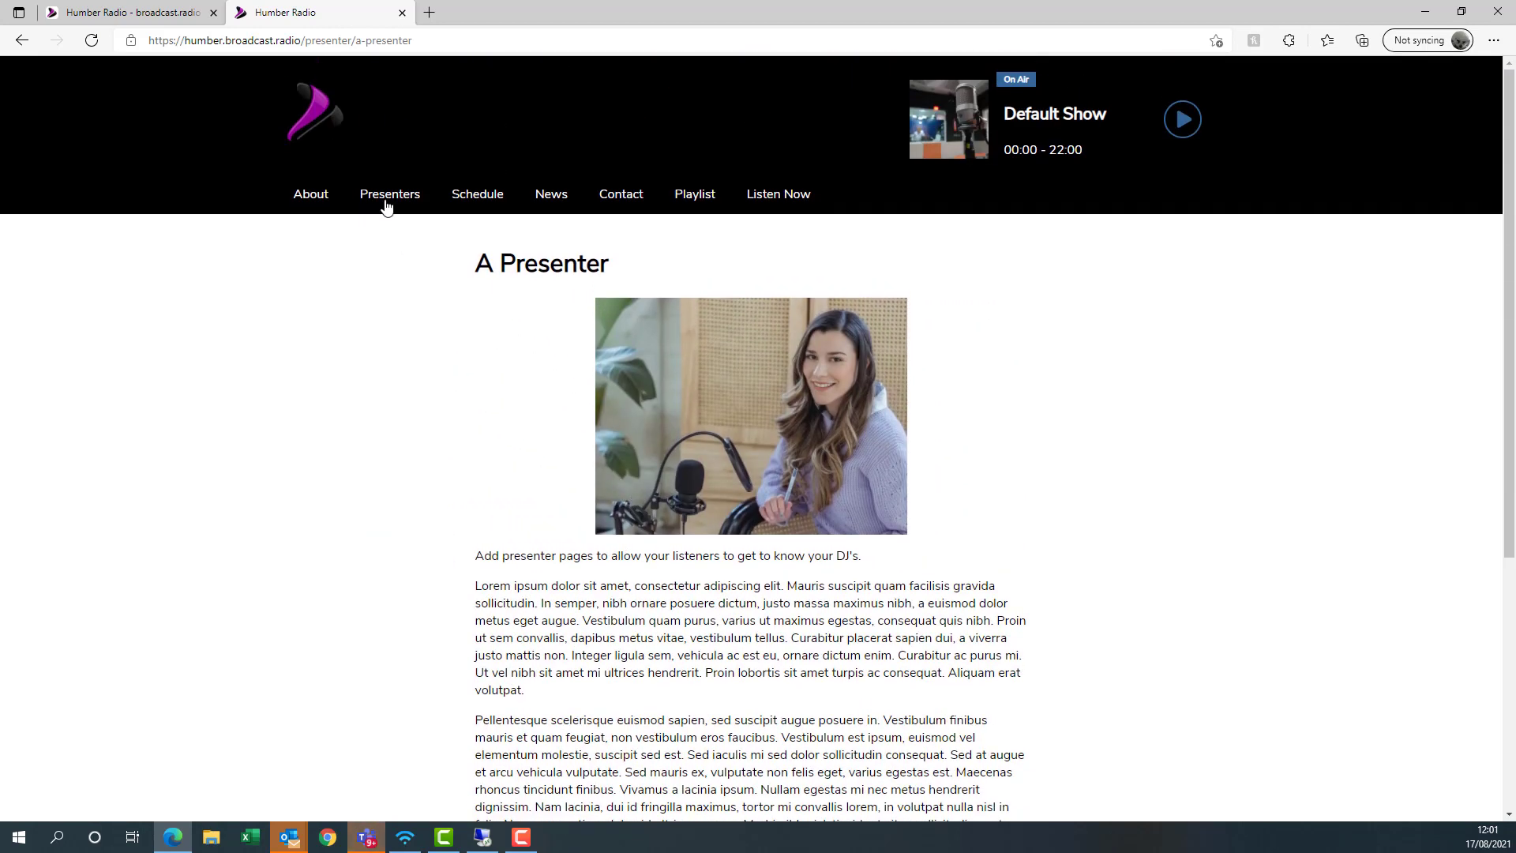
- View the station schedule for Wed 18/08 and return to today's listing
{"action": "left_click", "coordinate": [477, 196]}
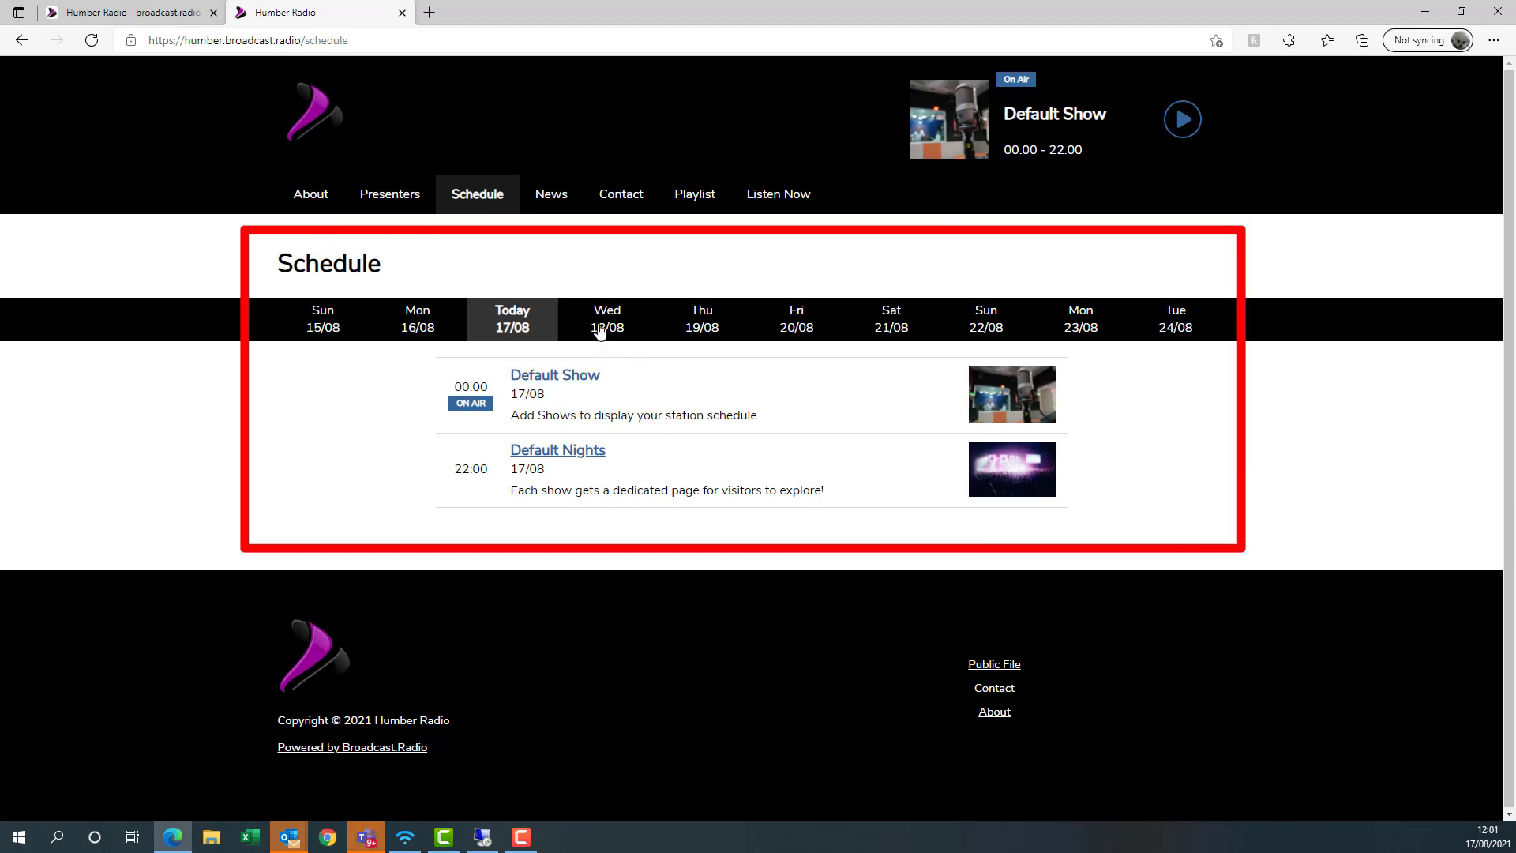
{"action": "left_click", "coordinate": [613, 323]}
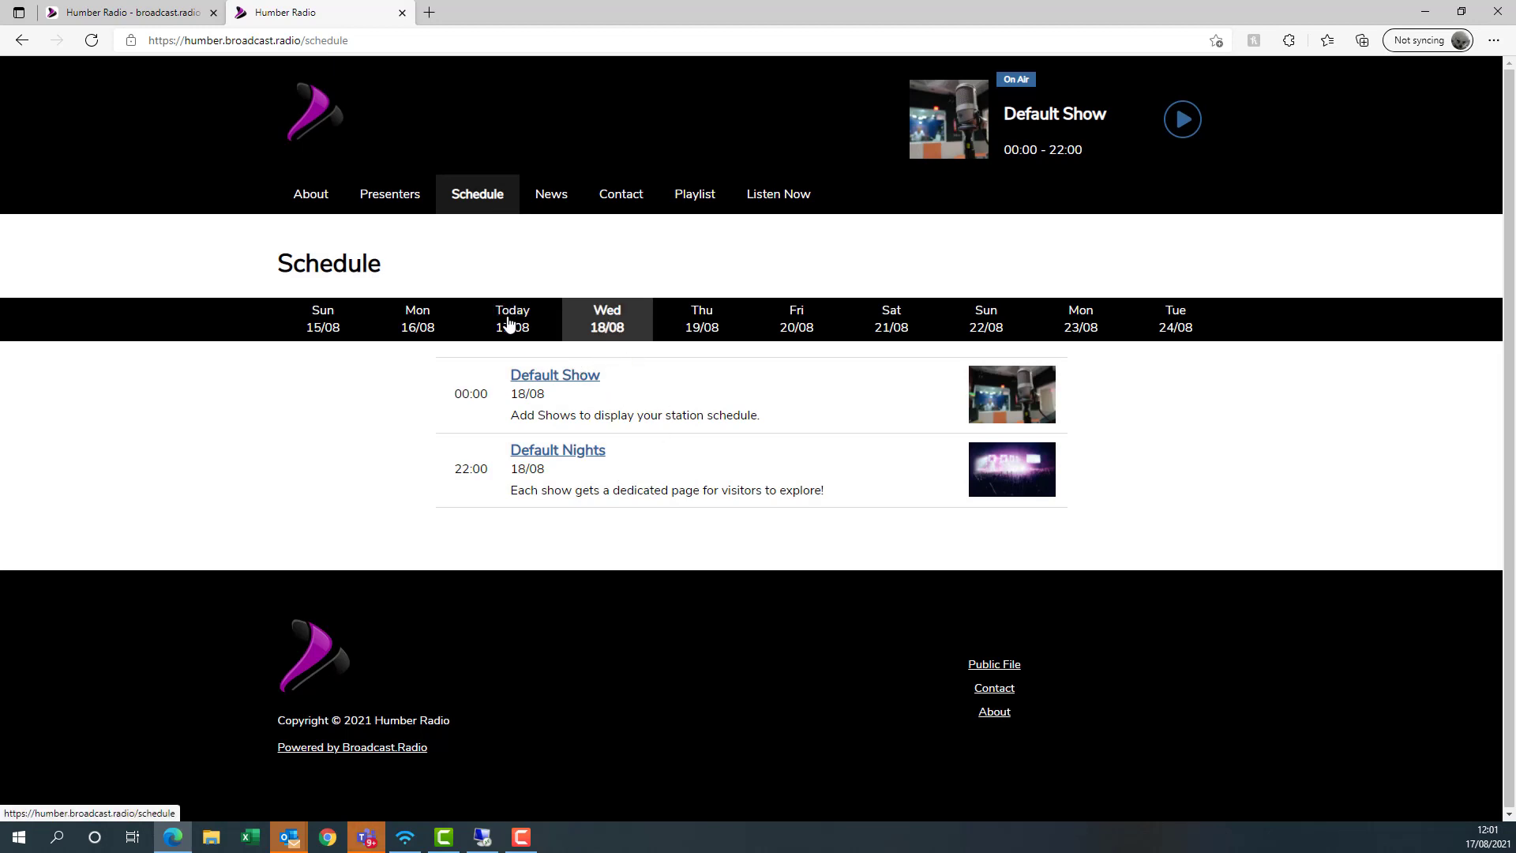
{"action": "left_click", "coordinate": [509, 324]}
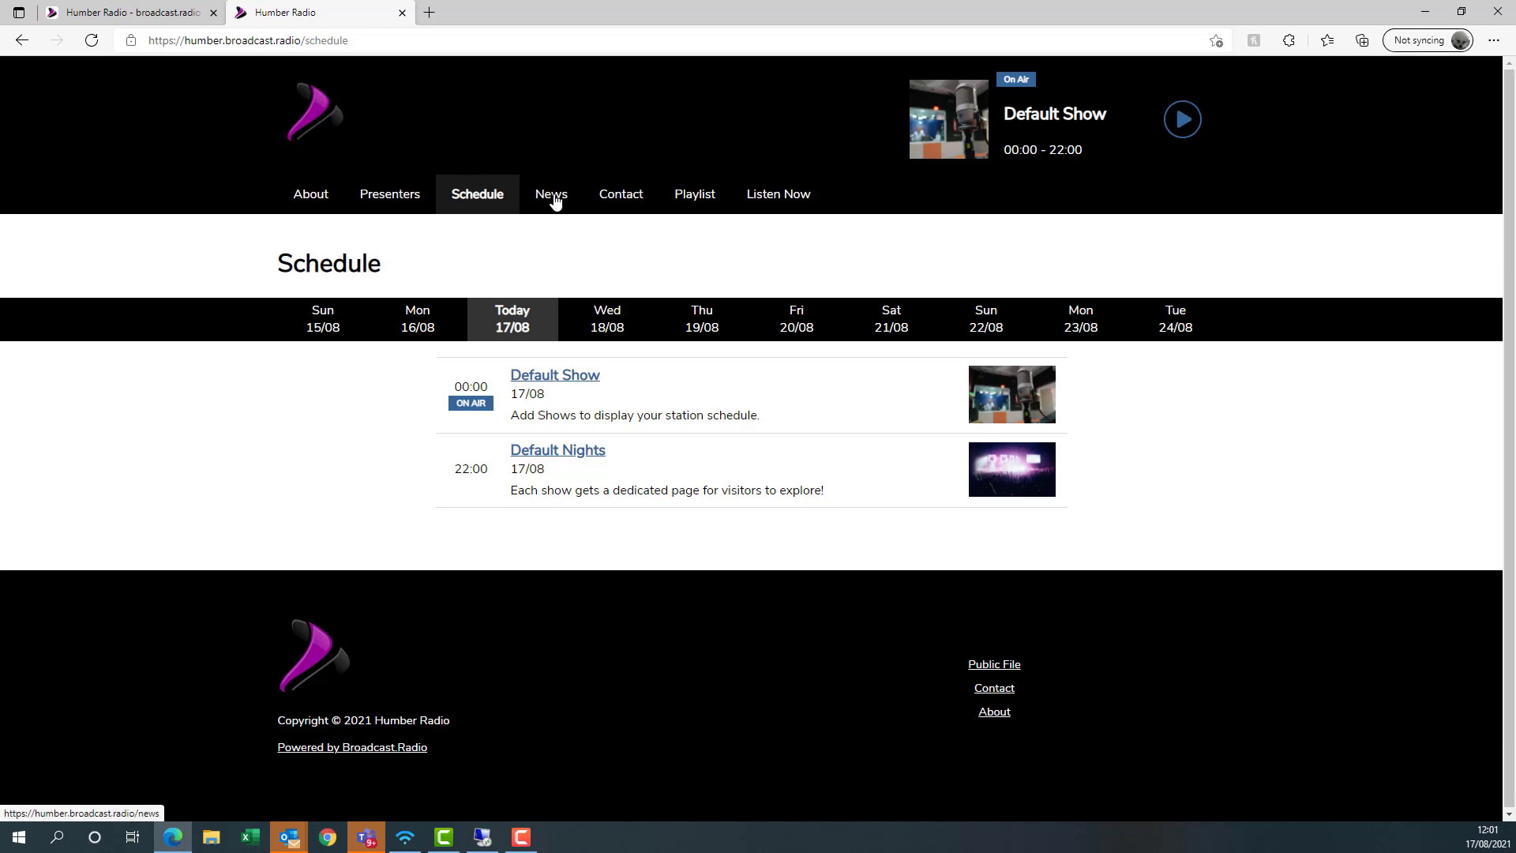
- Read the "Manually Add Stories" and "Automated News" posts in the news section and return to the news overview
{"action": "left_click", "coordinate": [554, 197]}
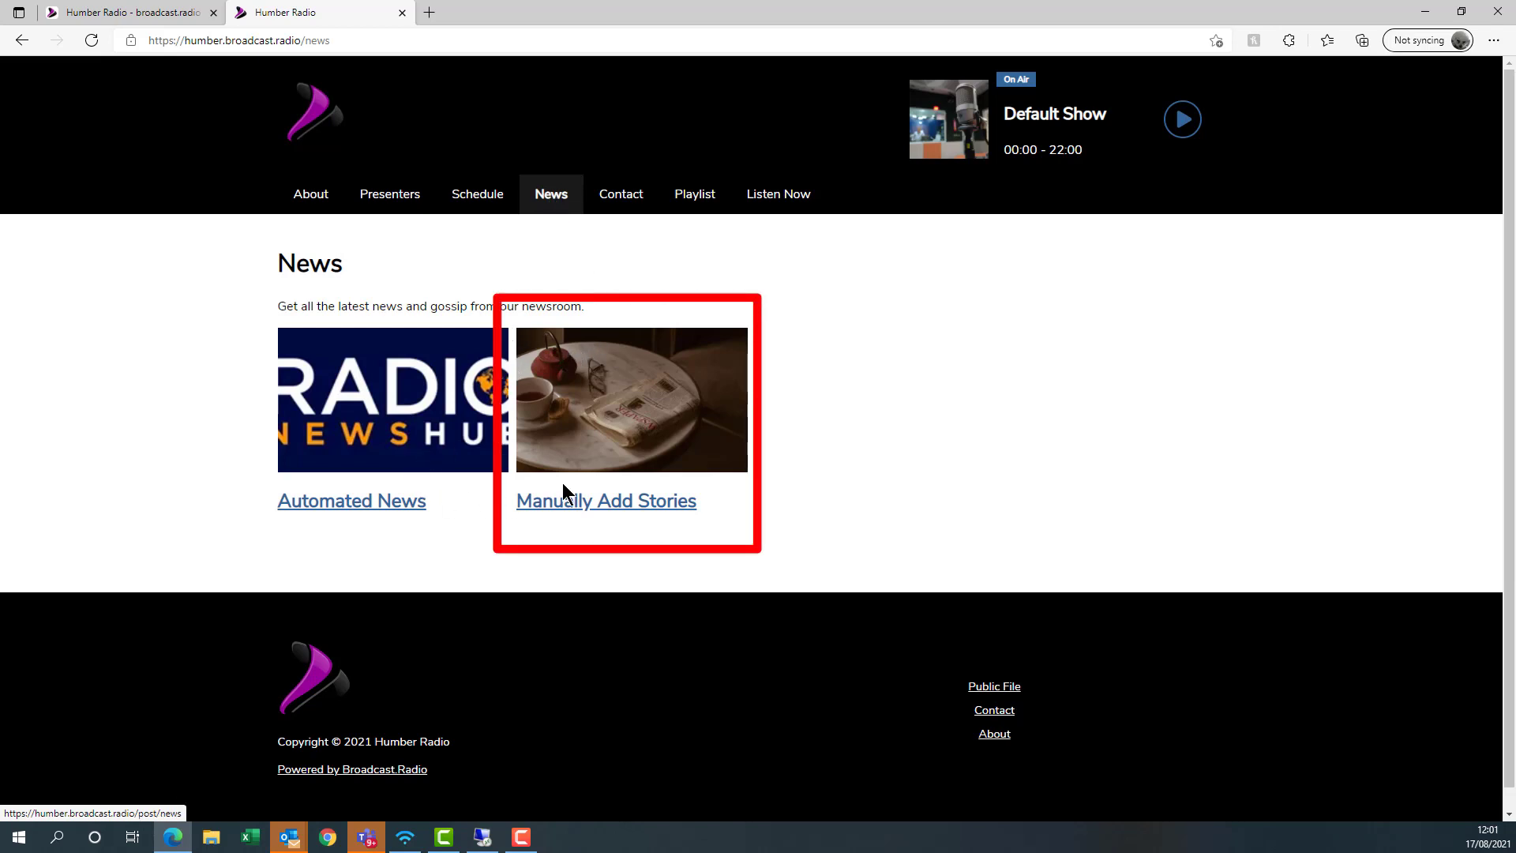
{"action": "left_click", "coordinate": [572, 505]}
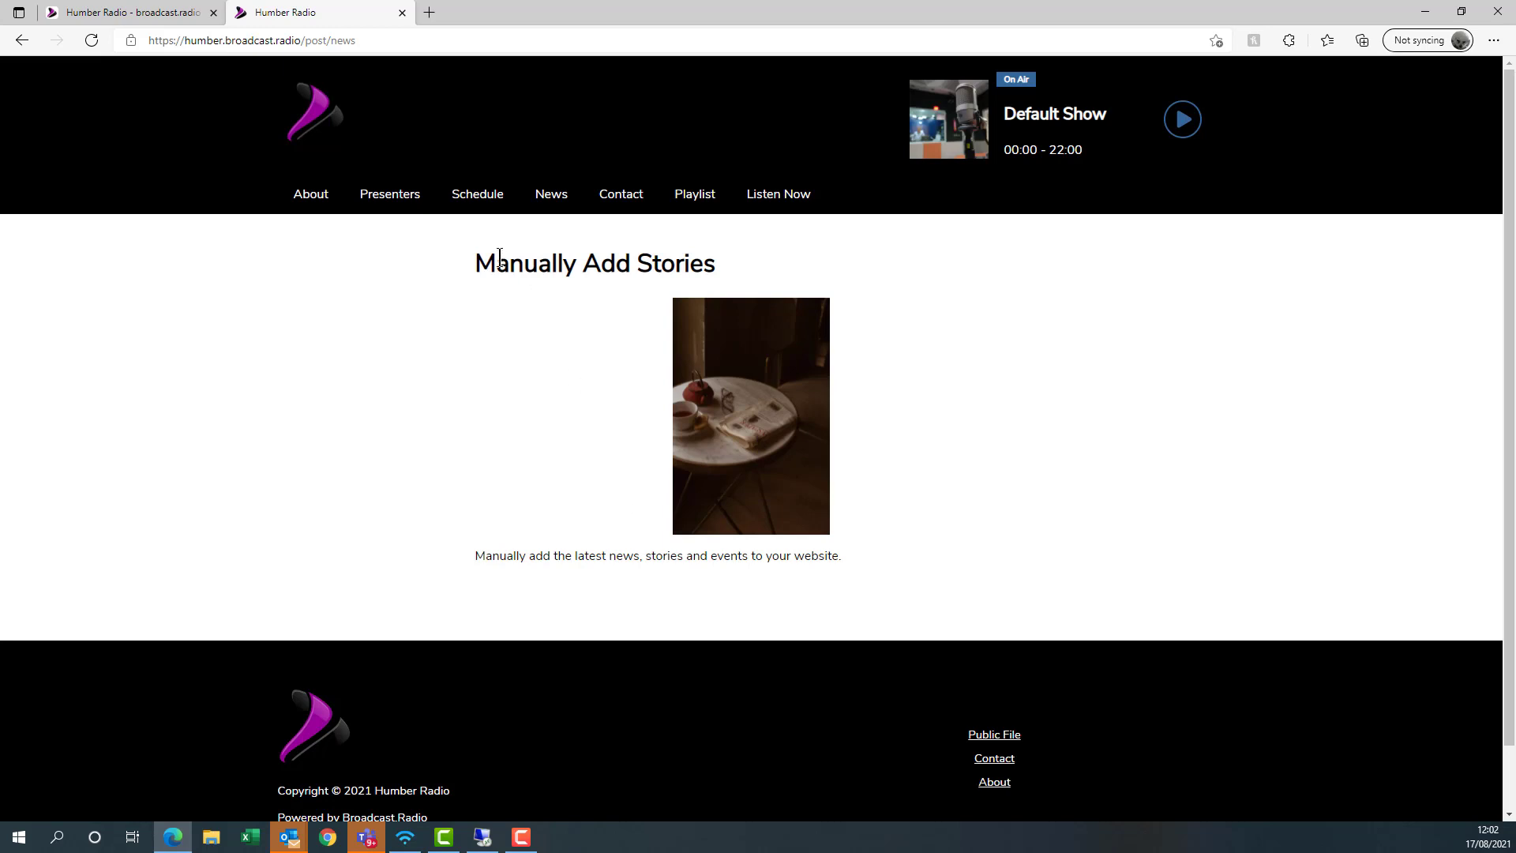
{"action": "left_click", "coordinate": [552, 196]}
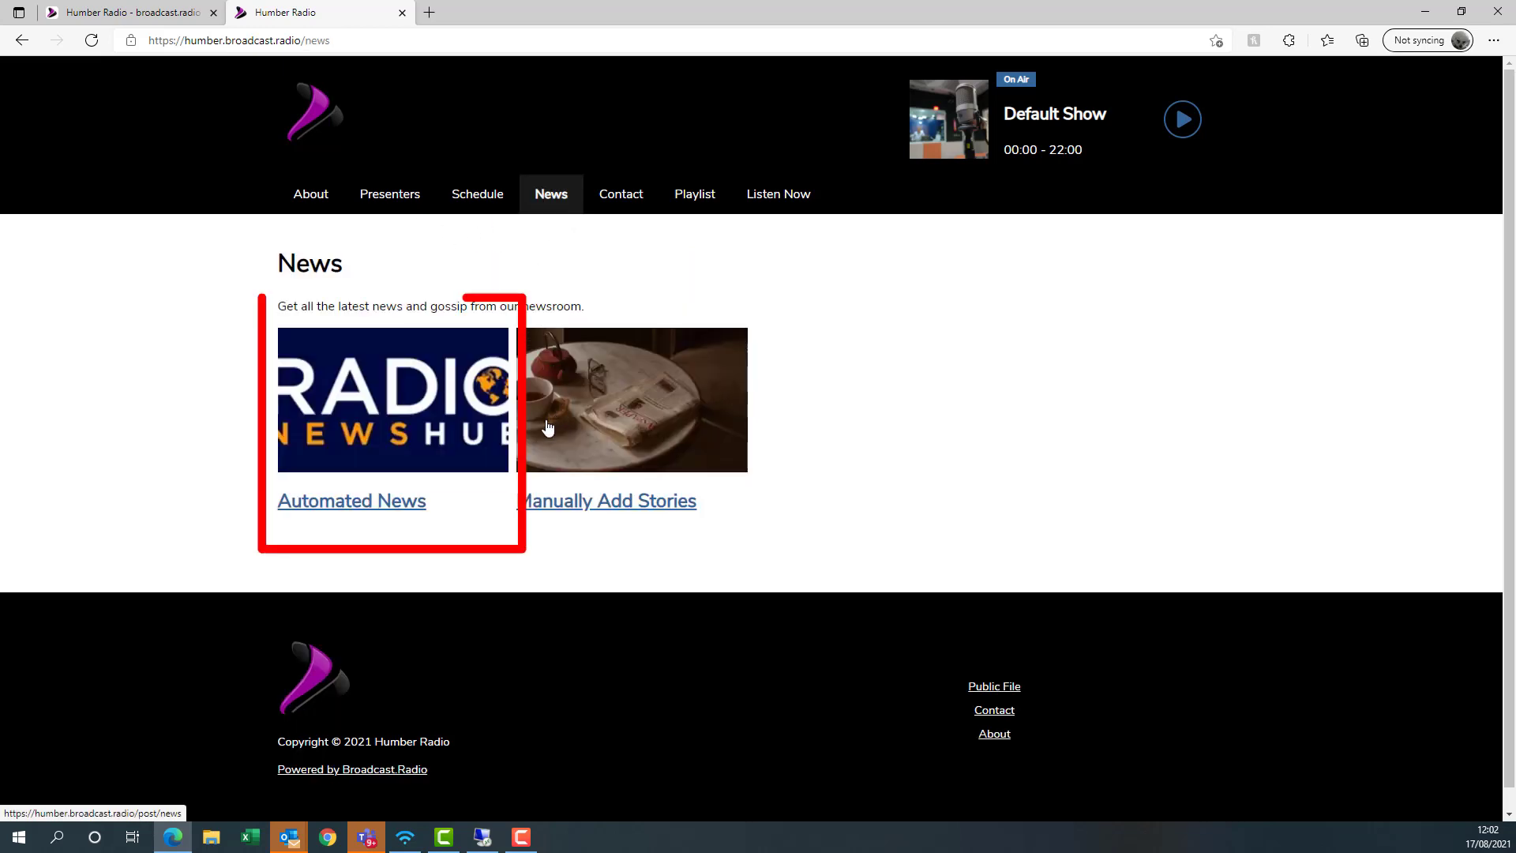
{"action": "left_click", "coordinate": [353, 510]}
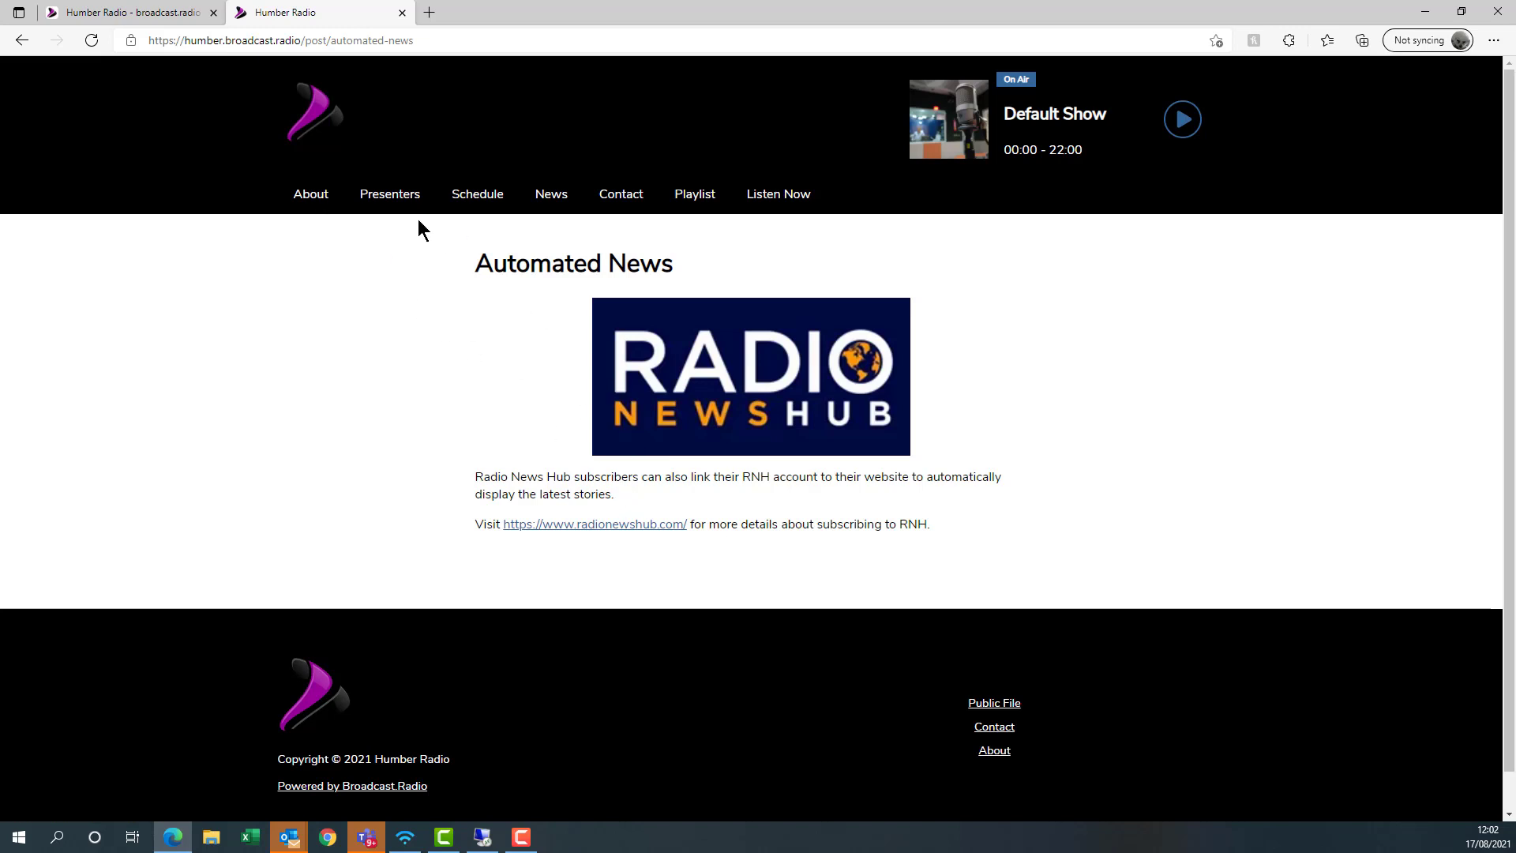
{"action": "left_click", "coordinate": [547, 197]}
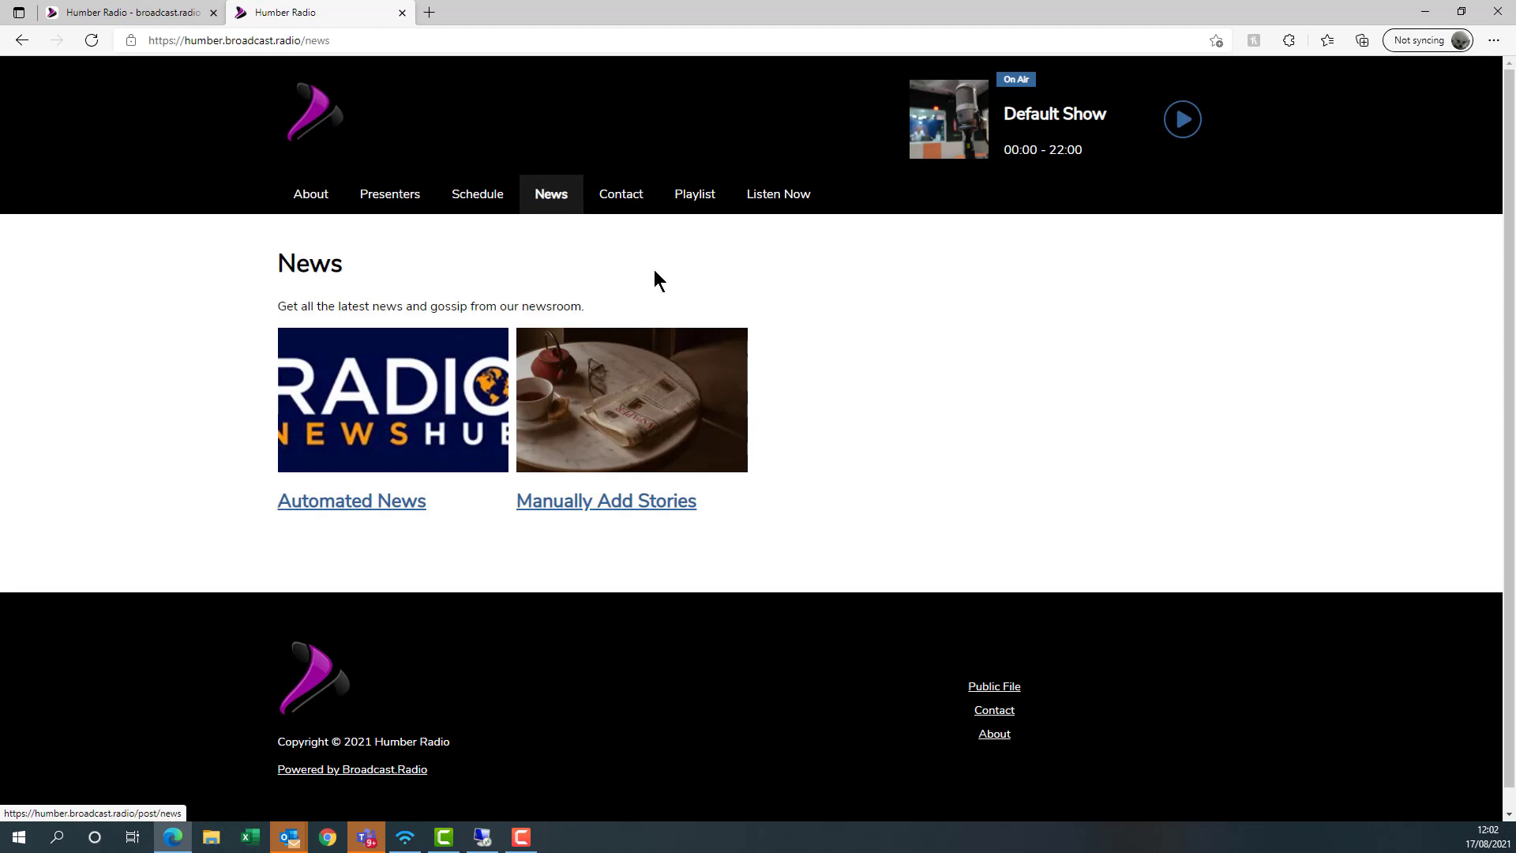
- Examine the Contact page with its name field and message form, and view the Playlist page
{"action": "left_click", "coordinate": [619, 198]}
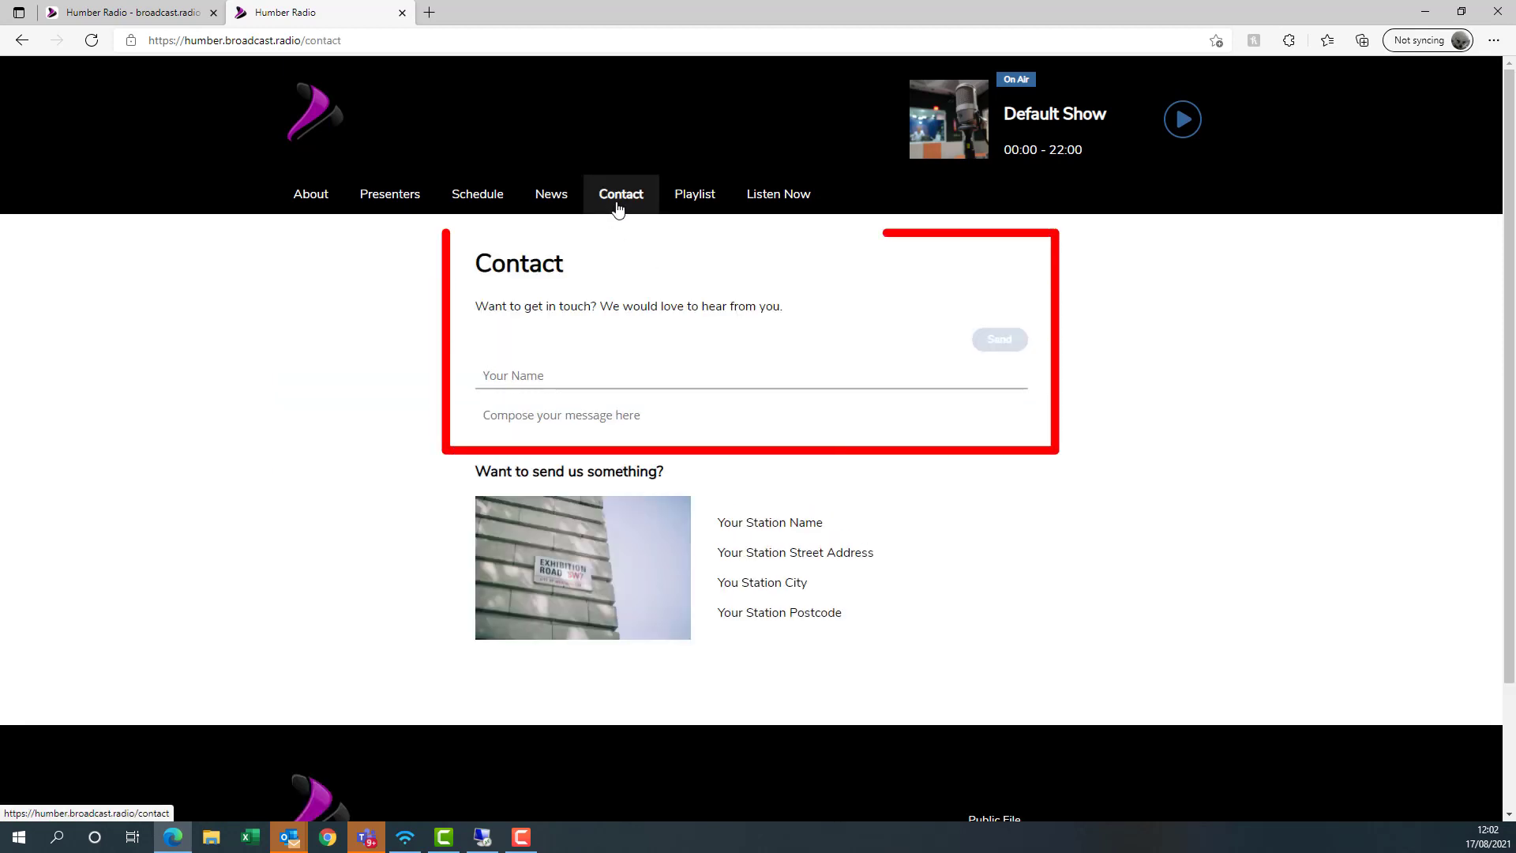
{"action": "left_click", "coordinate": [674, 372]}
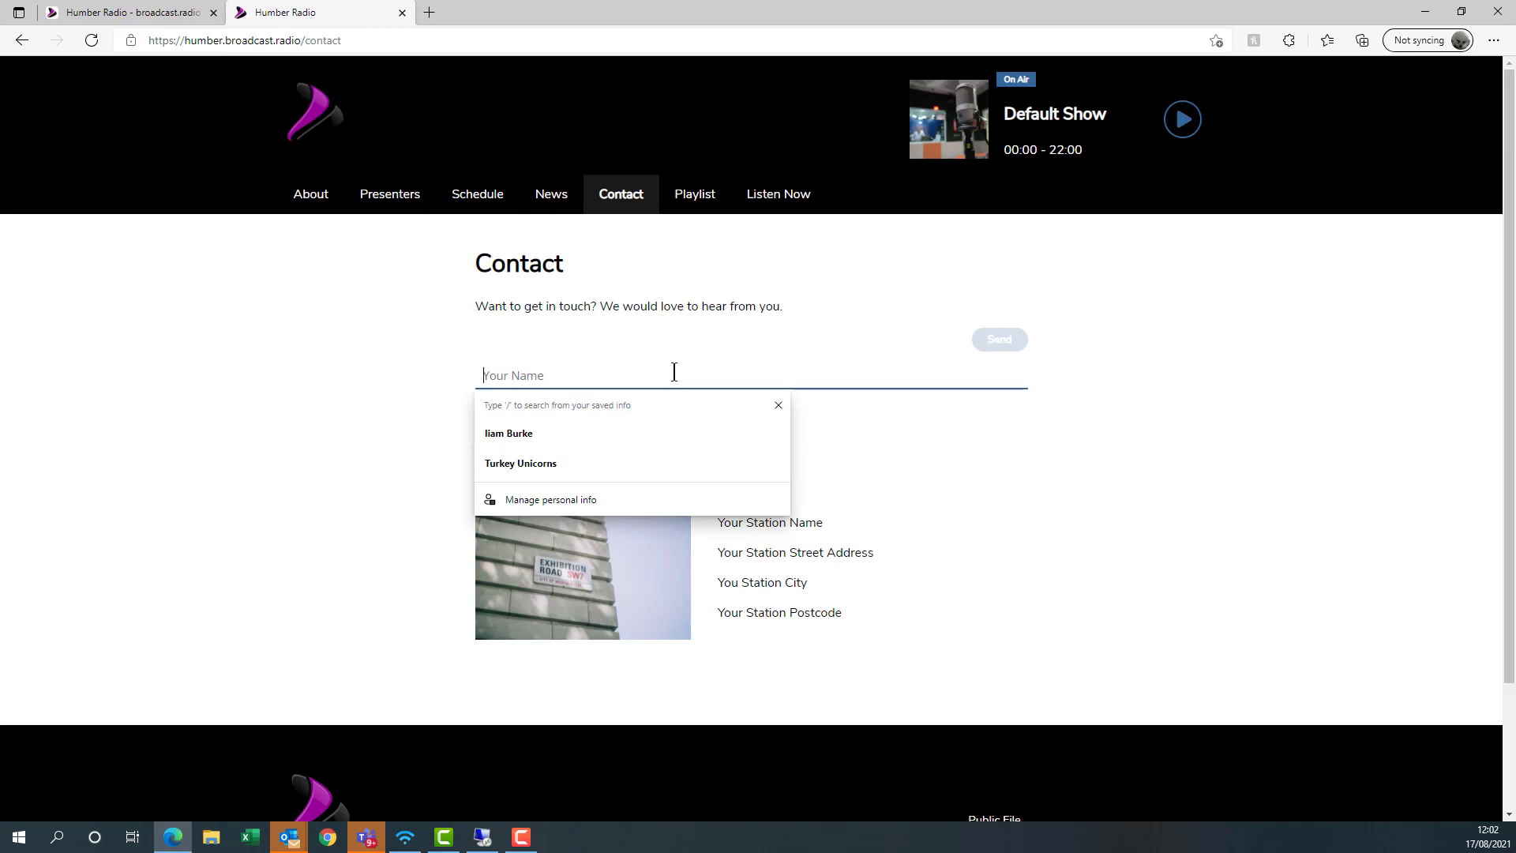
{"action": "left_click", "coordinate": [1219, 340]}
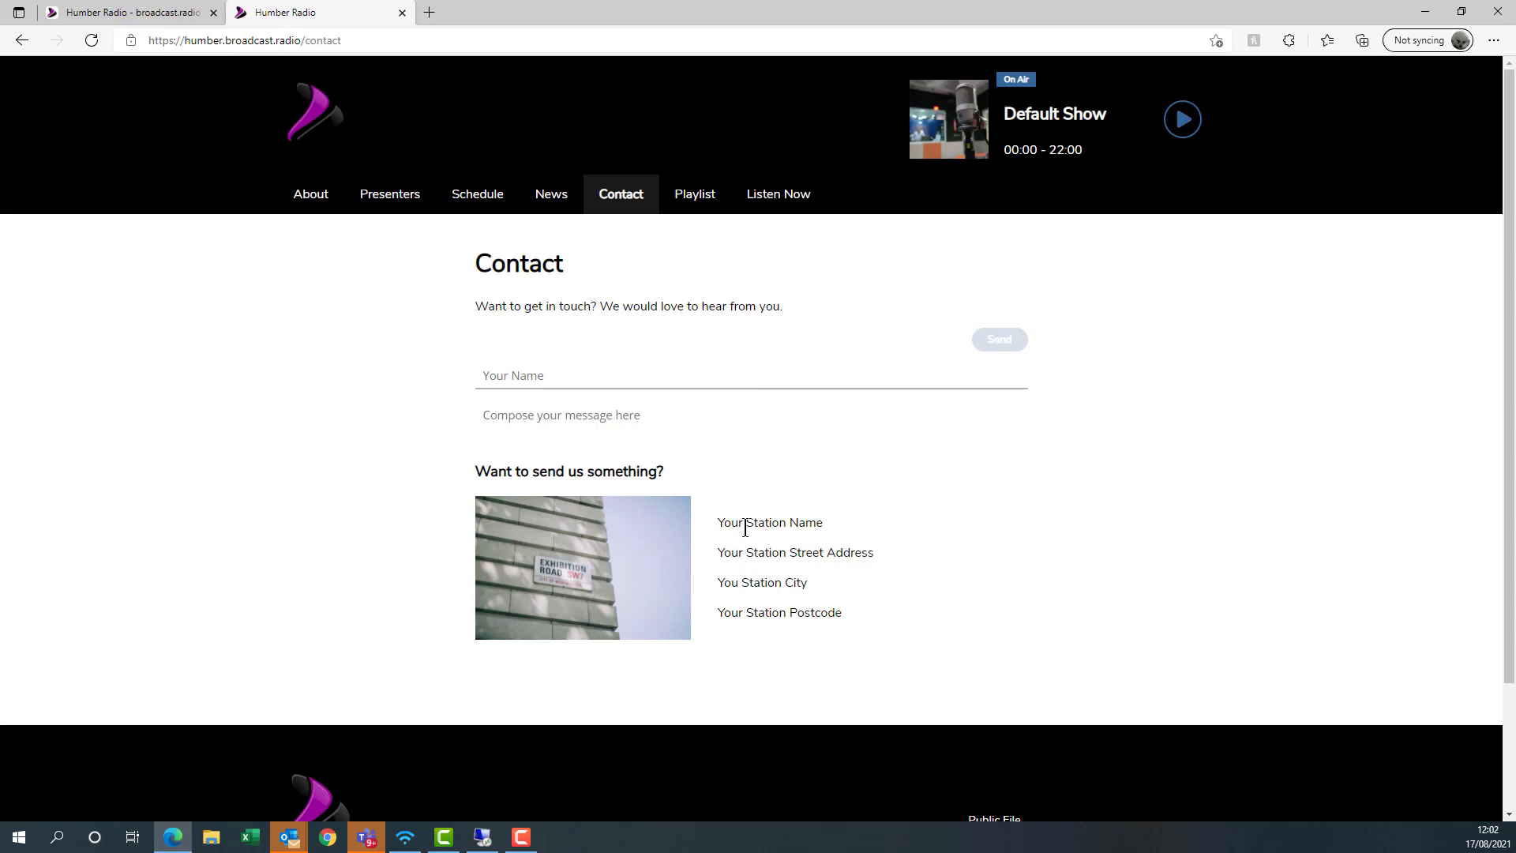
{"action": "left_click", "coordinate": [701, 203]}
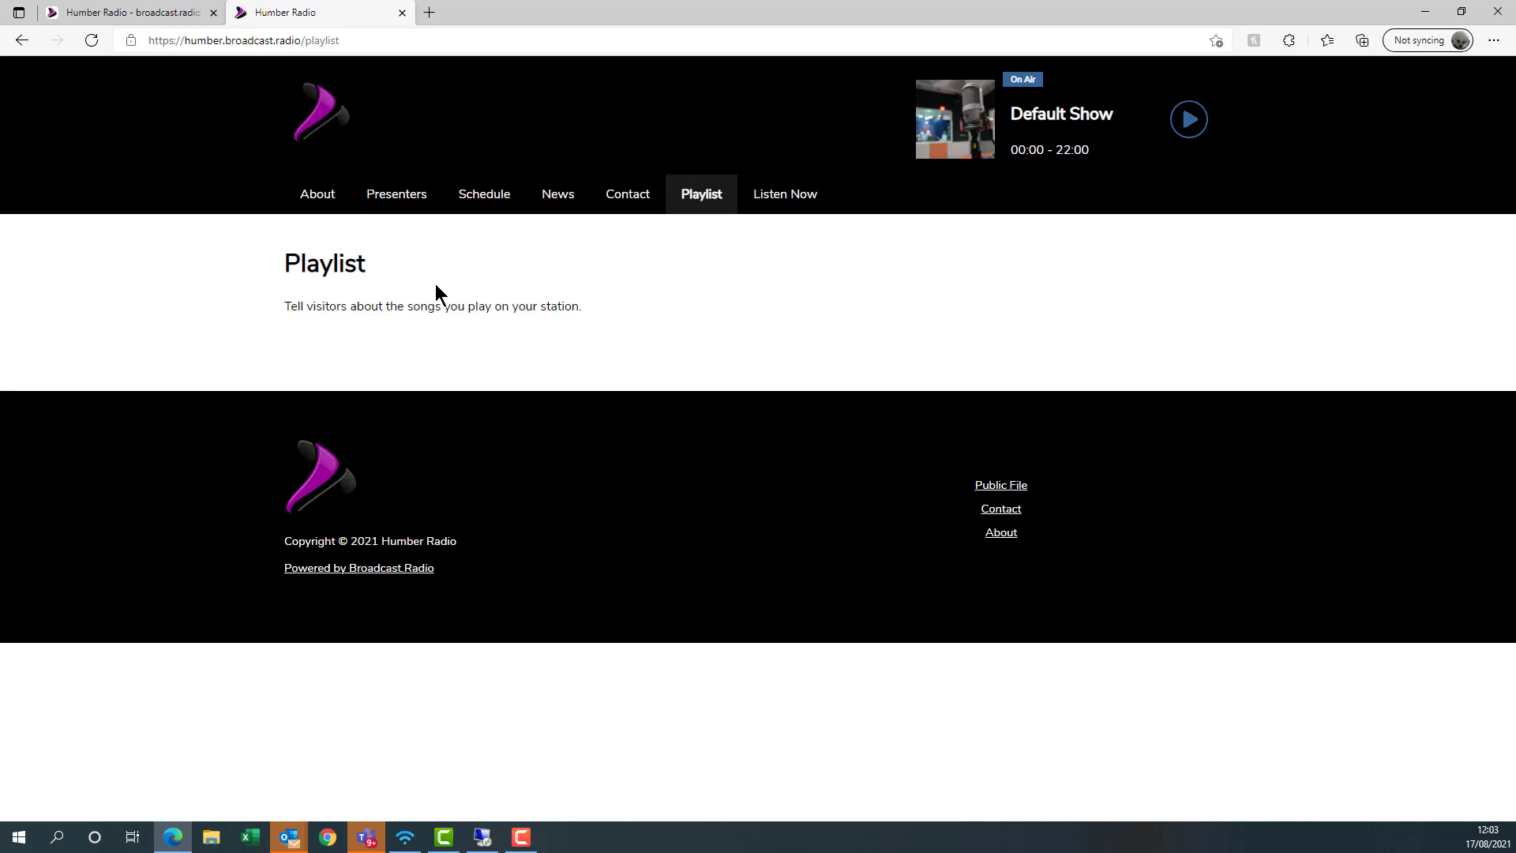
- Launch the Listen Now web player, check its schedule and recently played tracks, and close it
{"action": "left_click", "coordinate": [787, 199]}
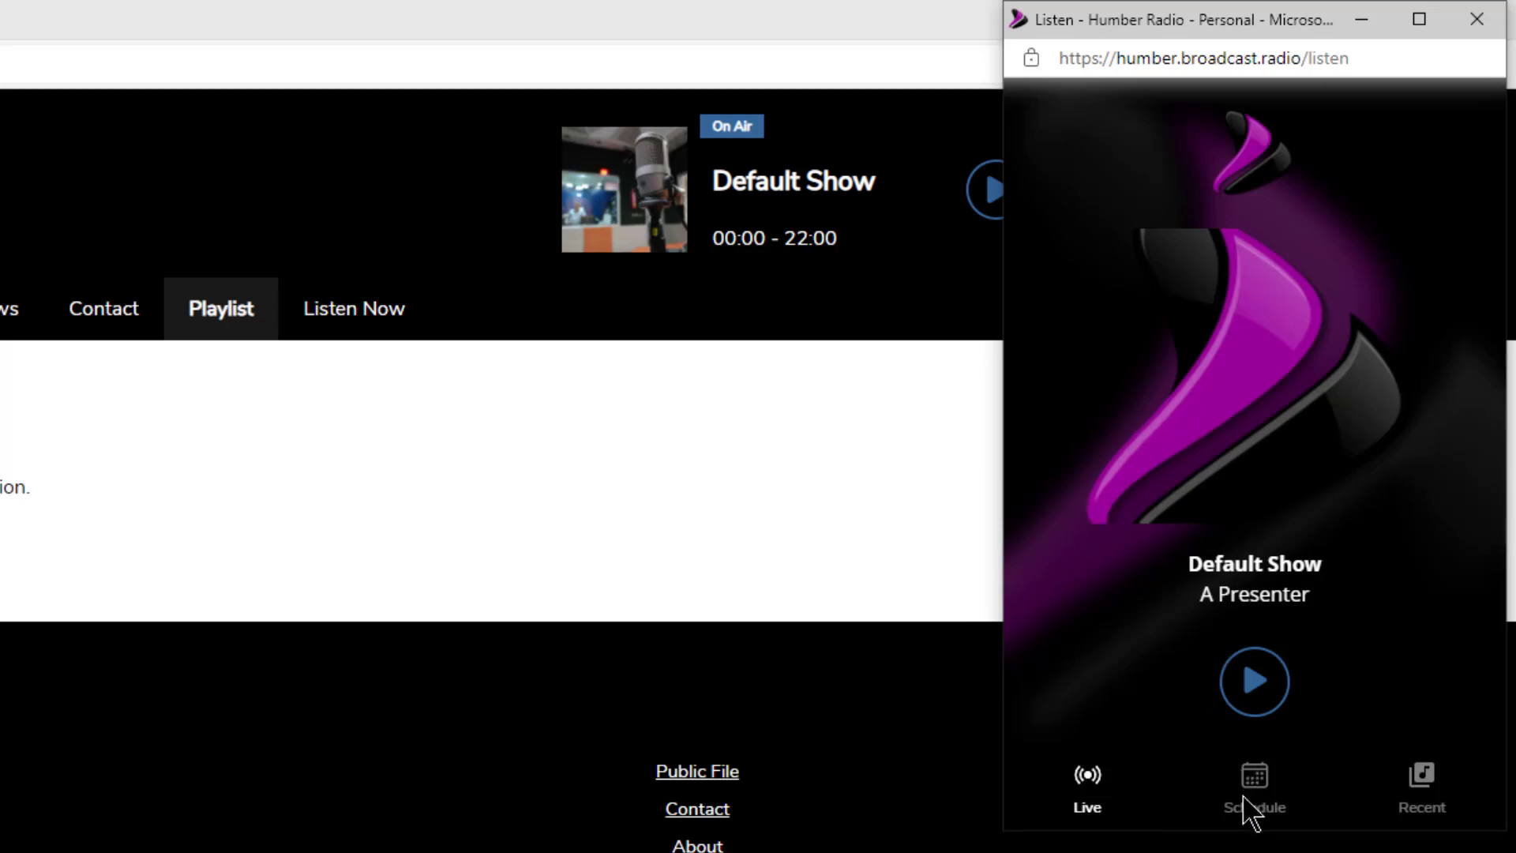
{"action": "left_click", "coordinate": [1259, 797]}
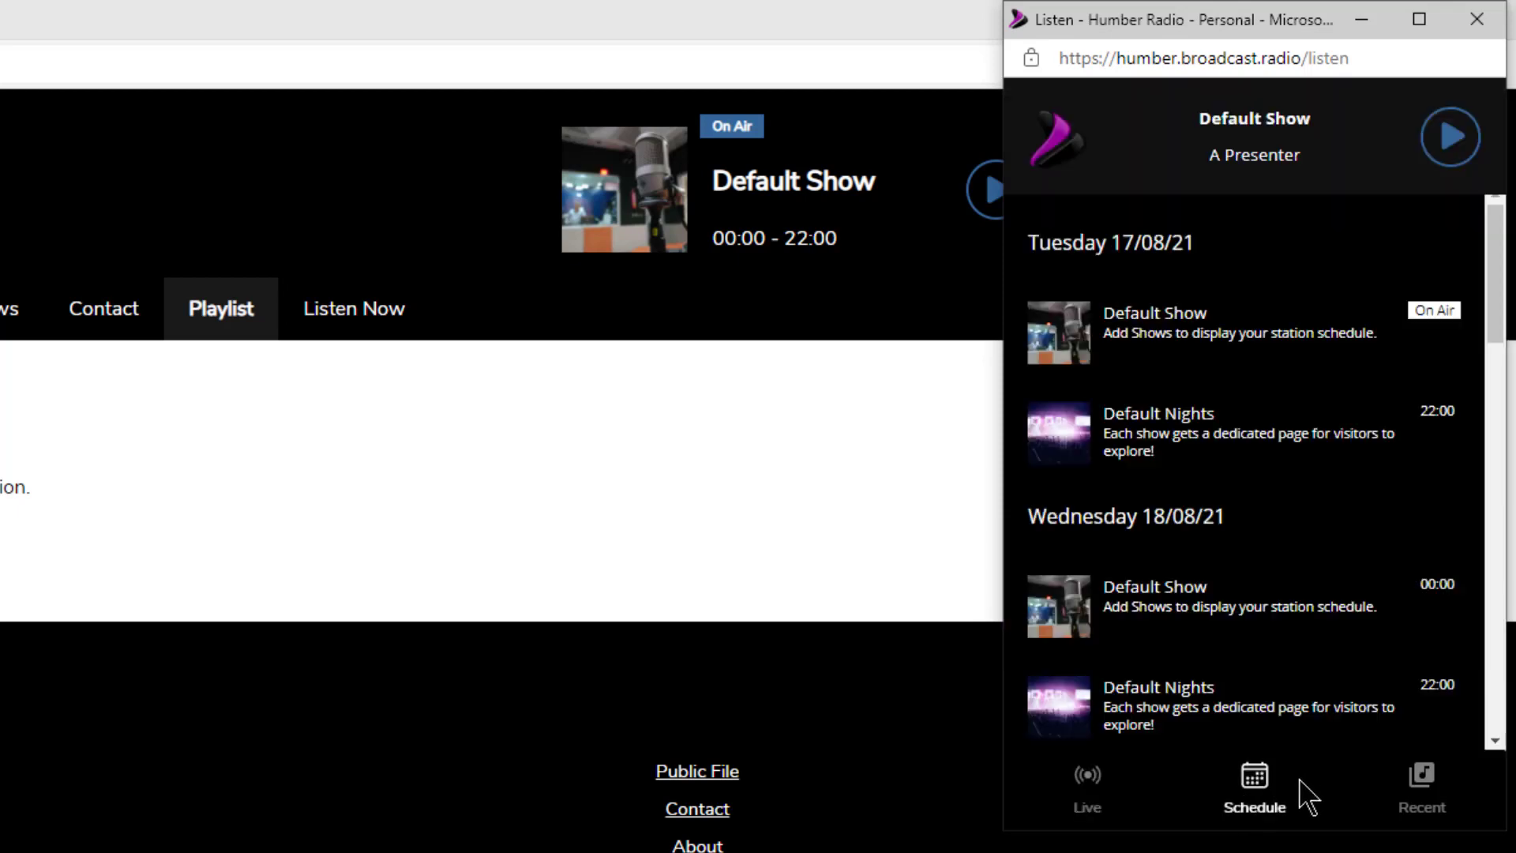
{"action": "left_click", "coordinate": [1428, 790]}
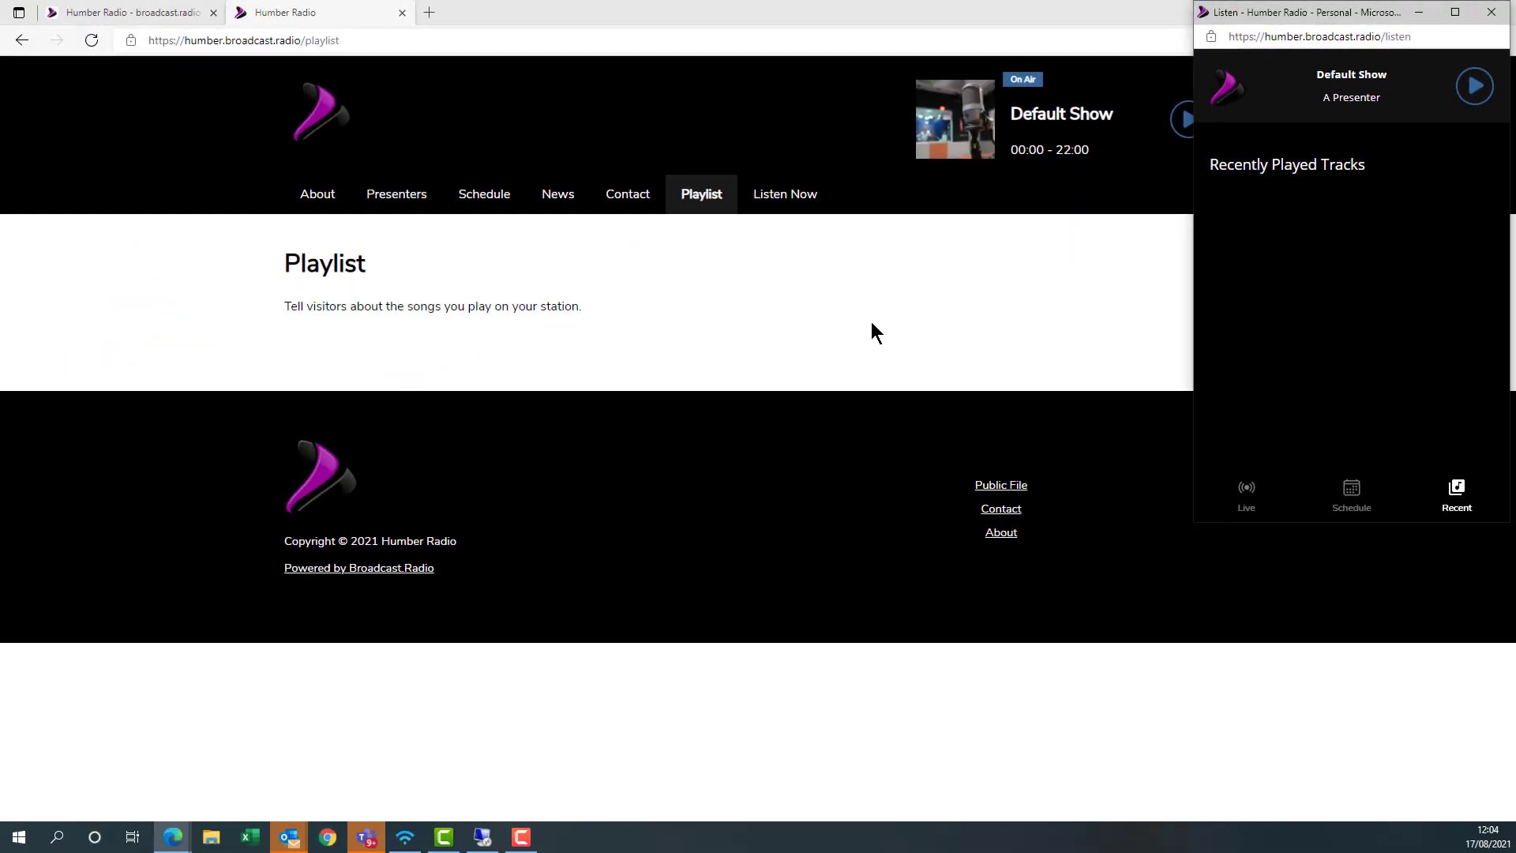
{"action": "left_click", "coordinate": [1491, 12]}
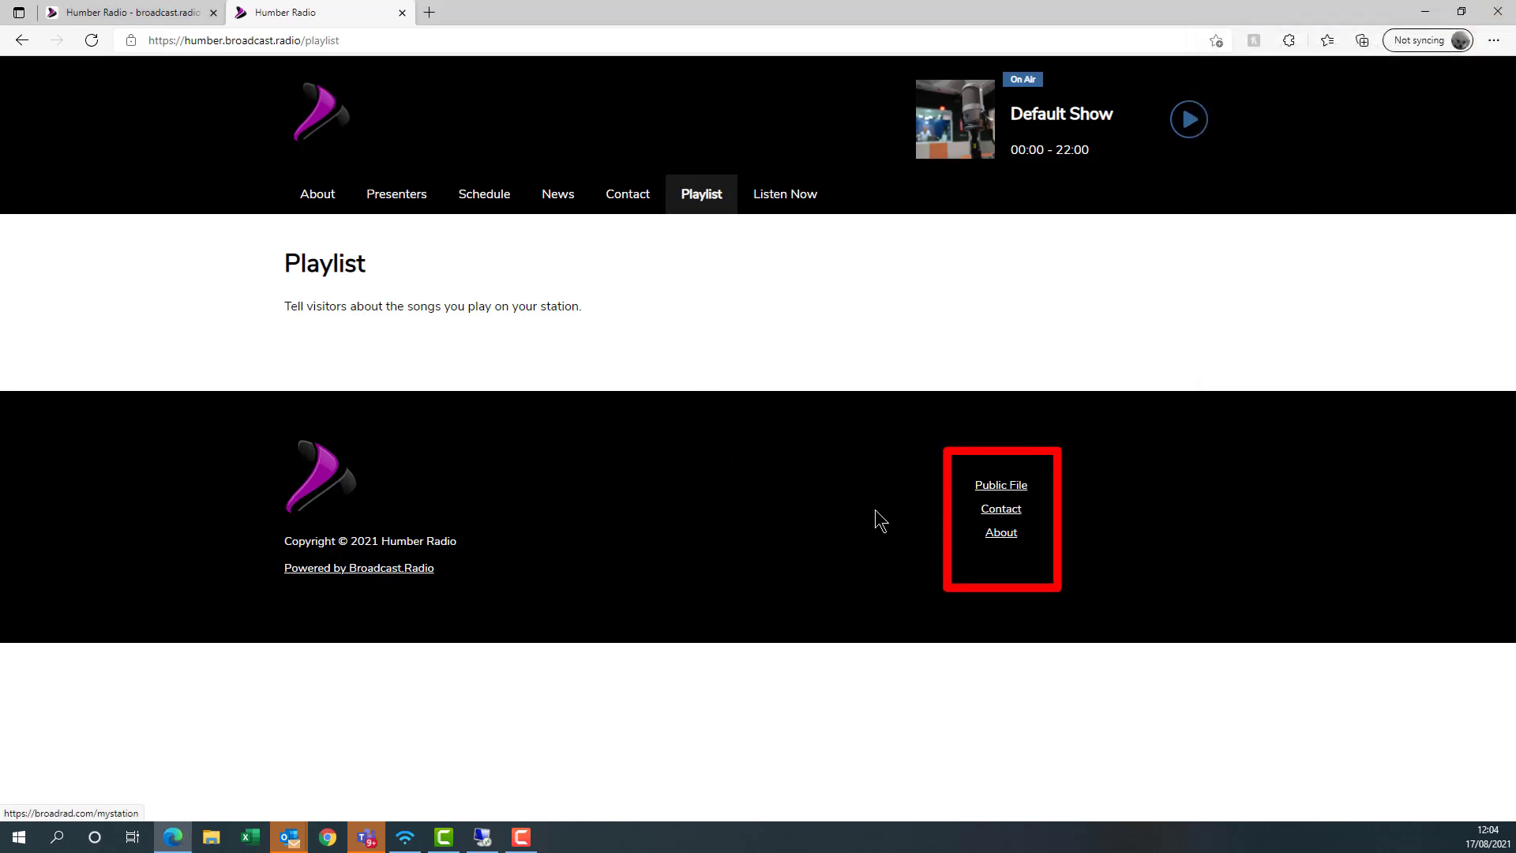
- Read through the station's Public File page, including the complaints and station contact sections
{"action": "left_click", "coordinate": [1009, 486]}
{"action": "scroll", "coordinate": [914, 543], "scroll_direction": "down", "scroll_amount": 3}
{"action": "scroll", "coordinate": [912, 544], "scroll_direction": "down", "scroll_amount": 5}
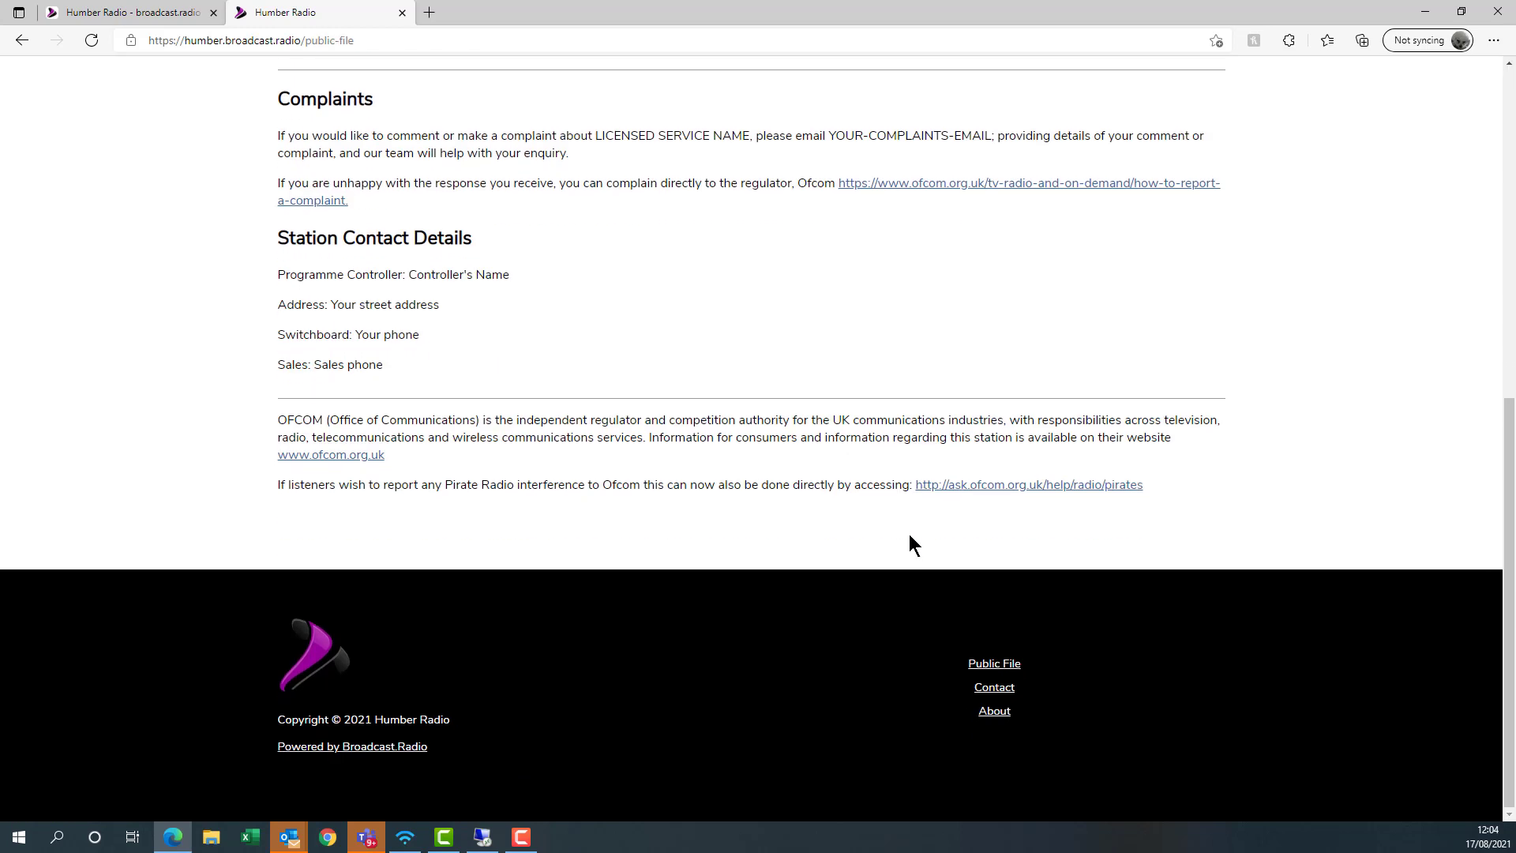
{"action": "scroll", "coordinate": [818, 426], "scroll_direction": "up", "scroll_amount": 7}
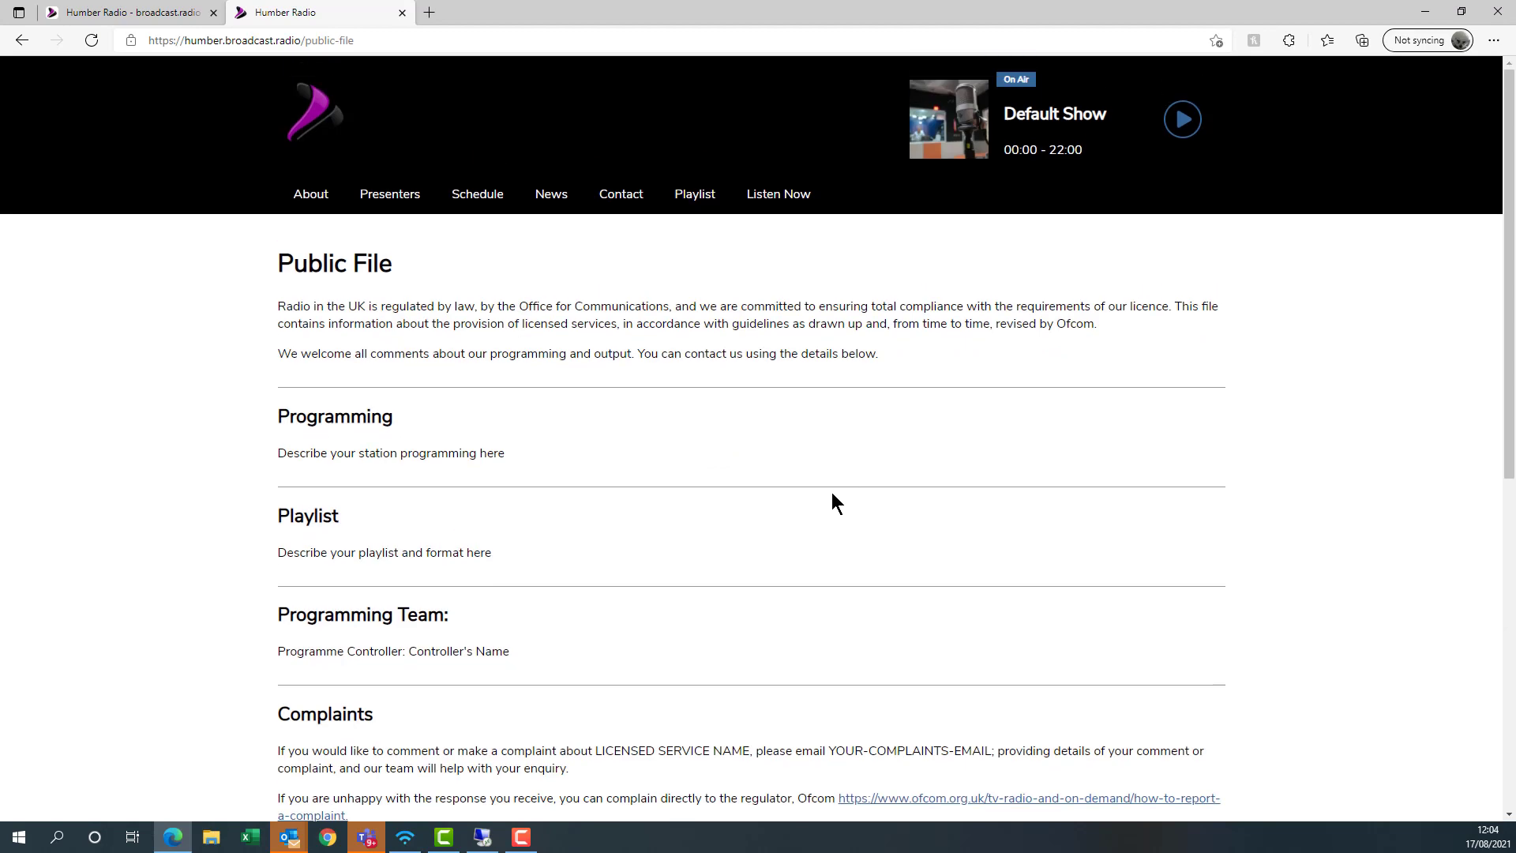
- Skim the Public File page, go back to the Playlist page and return to the station website's home page
{"action": "scroll", "coordinate": [779, 440], "scroll_direction": "down", "scroll_amount": 5}
{"action": "scroll", "coordinate": [778, 441], "scroll_direction": "up", "scroll_amount": 5}
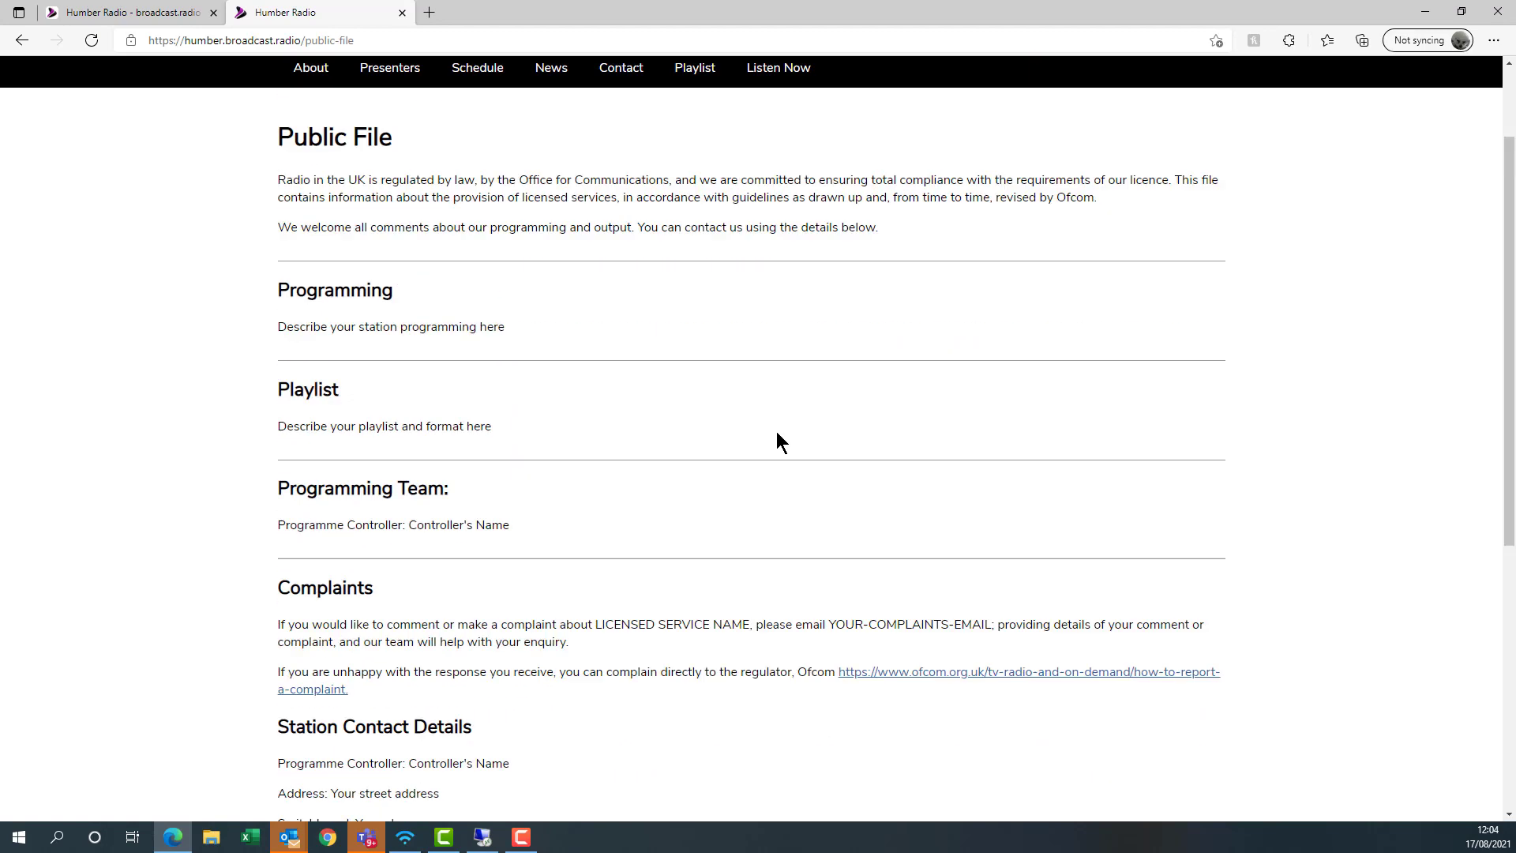
{"action": "left_click", "coordinate": [21, 40]}
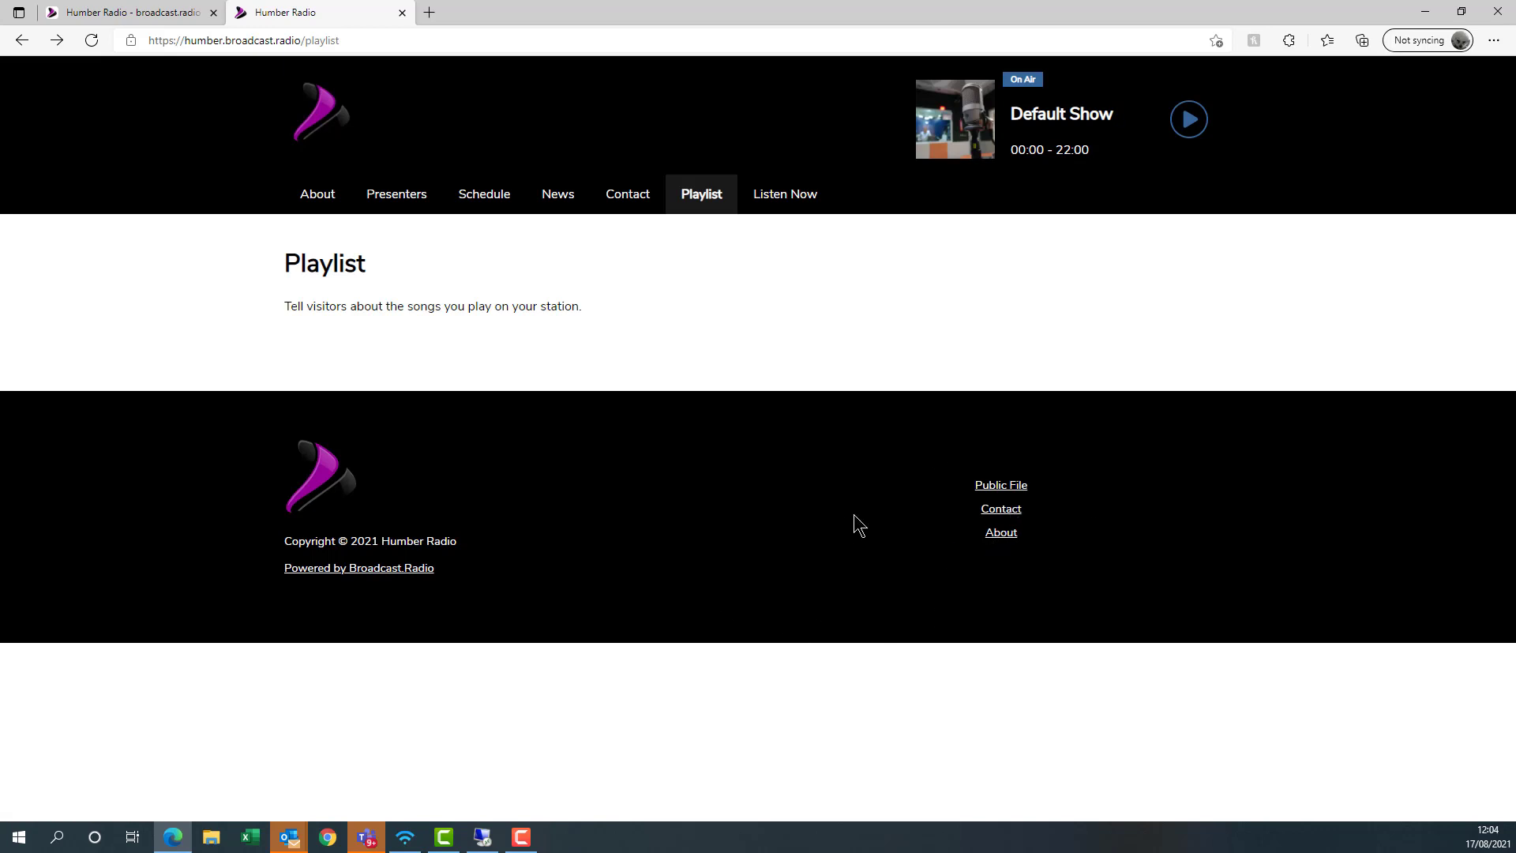
{"action": "left_click", "coordinate": [328, 124]}
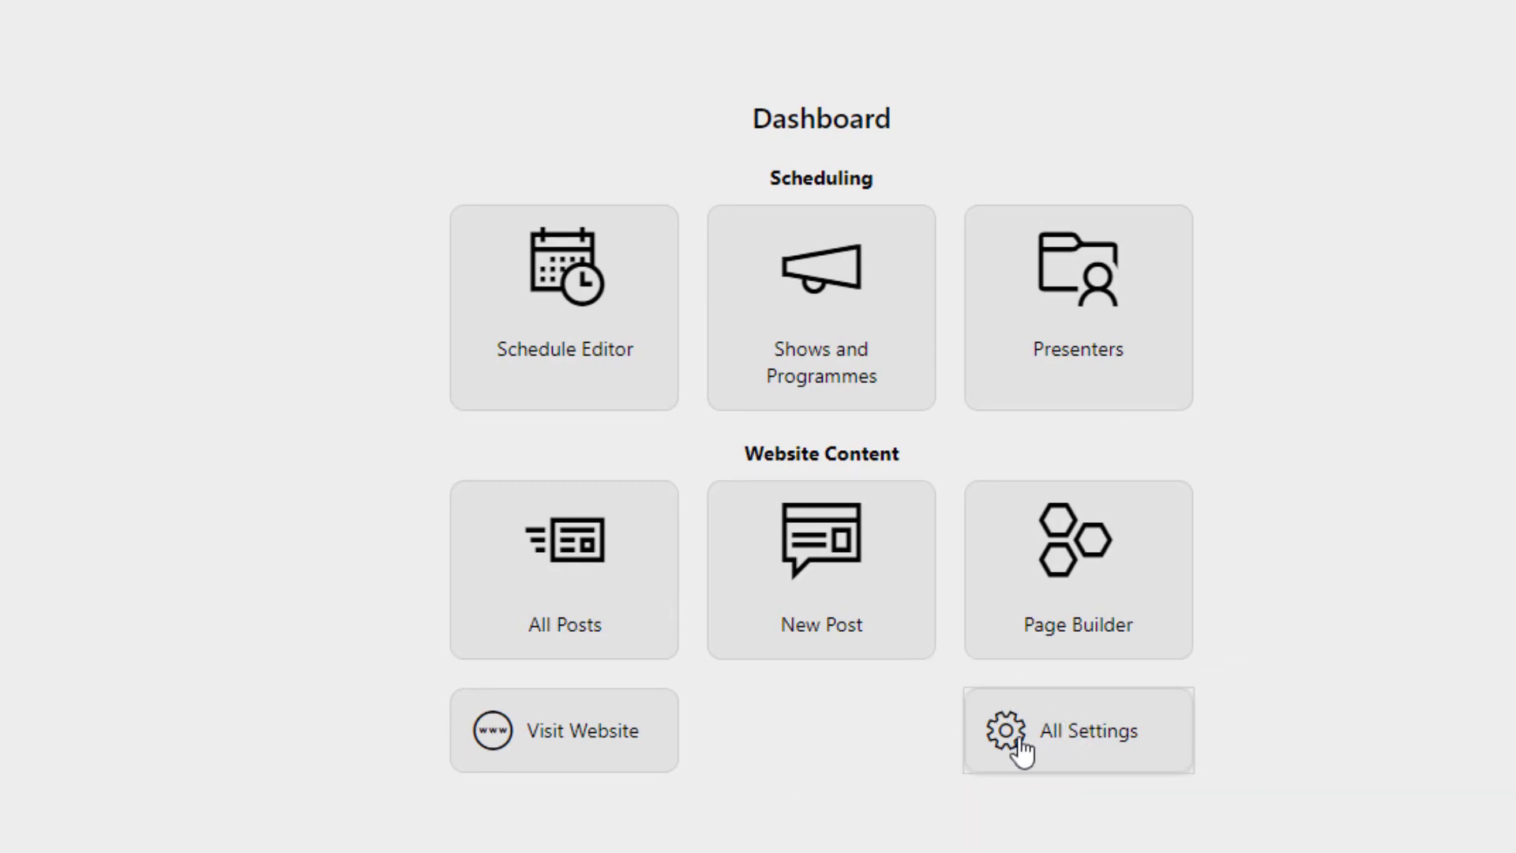
- Open the Design Options for the website theme from the station's Site Layout settings
{"action": "left_click", "coordinate": [1070, 735]}
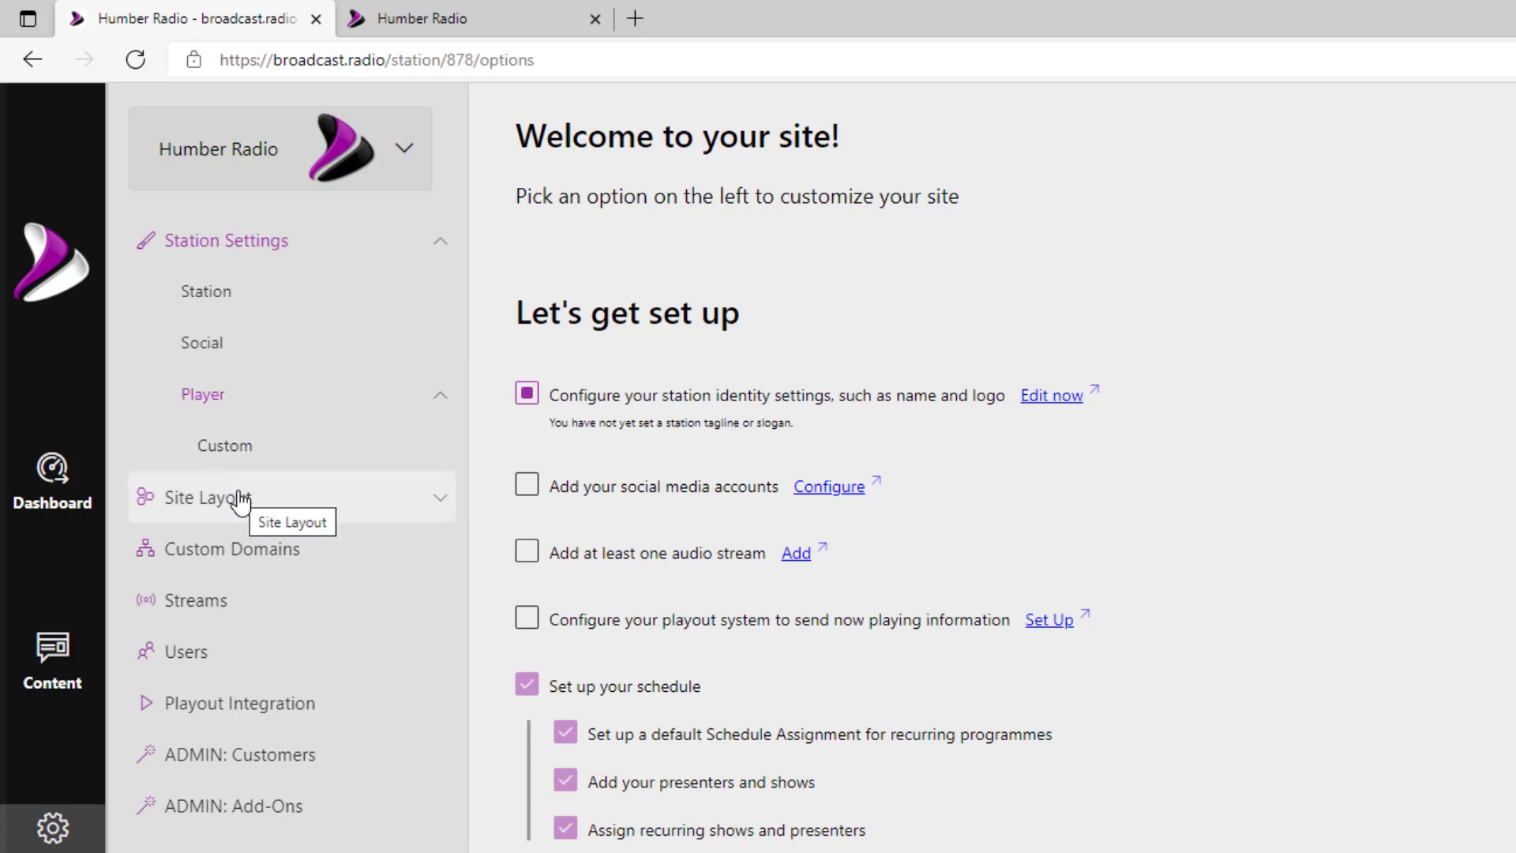
{"action": "left_click", "coordinate": [425, 502]}
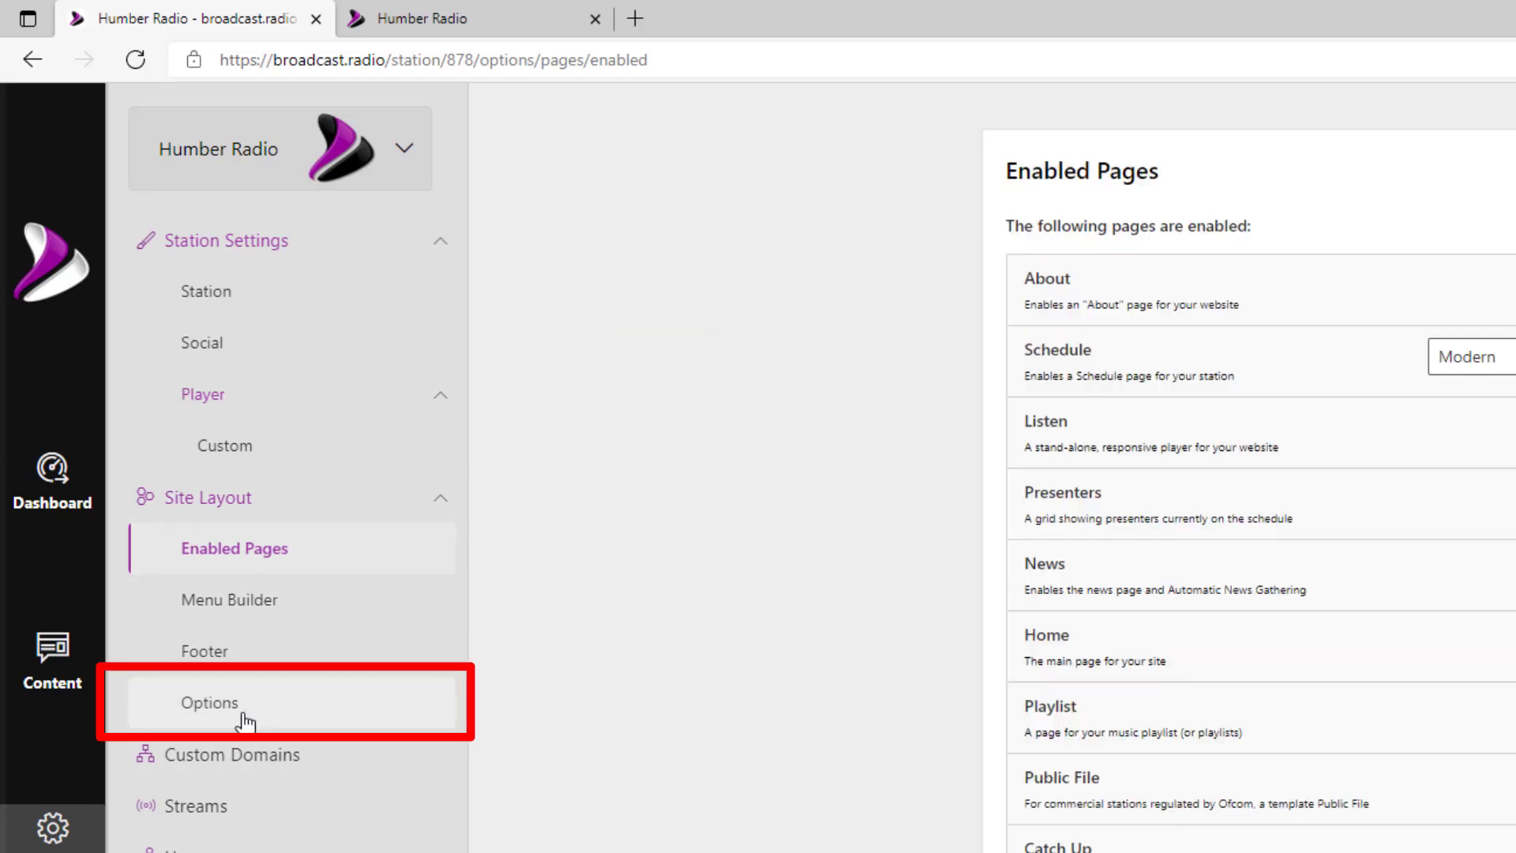
{"action": "left_click", "coordinate": [244, 714]}
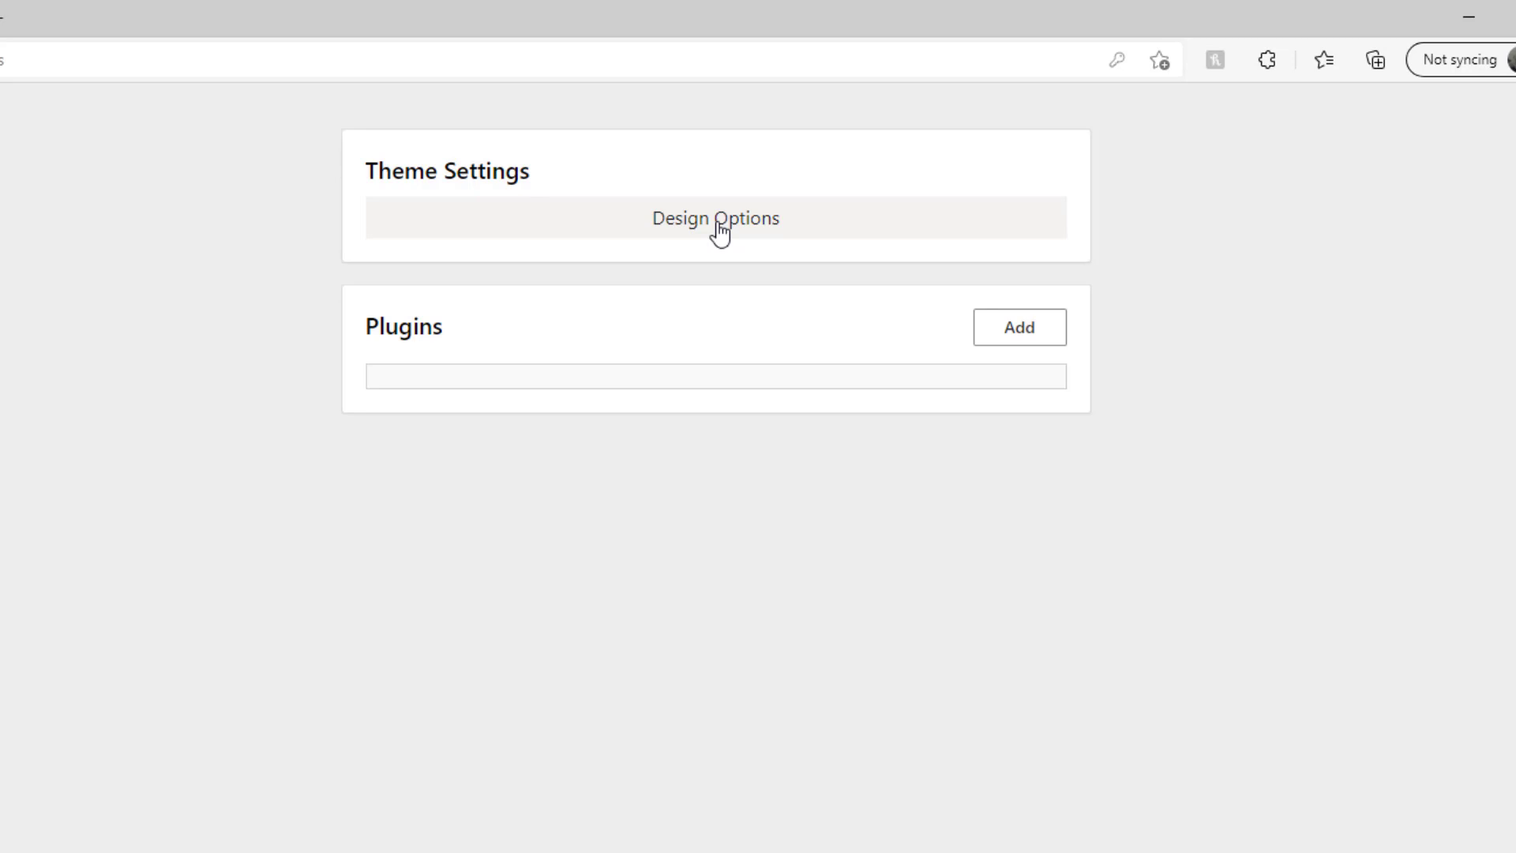
{"action": "left_click", "coordinate": [719, 228]}
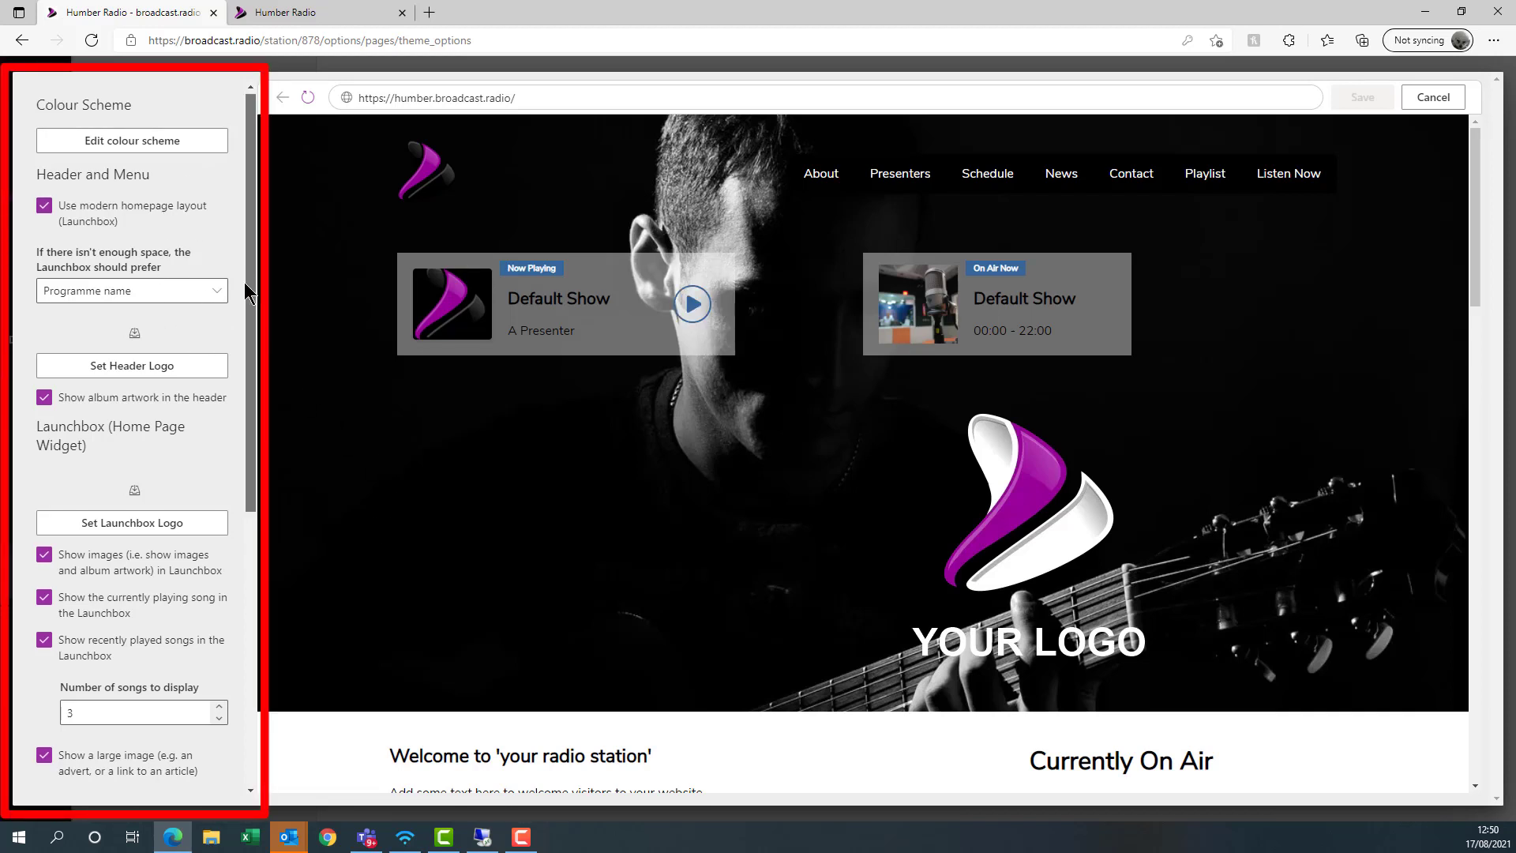
- Examine the theme's colour scheme settings, including the general and header colours, and return to the main design options
{"action": "left_click_drag", "start_coordinate": [247, 294], "coordinate": [260, 252]}
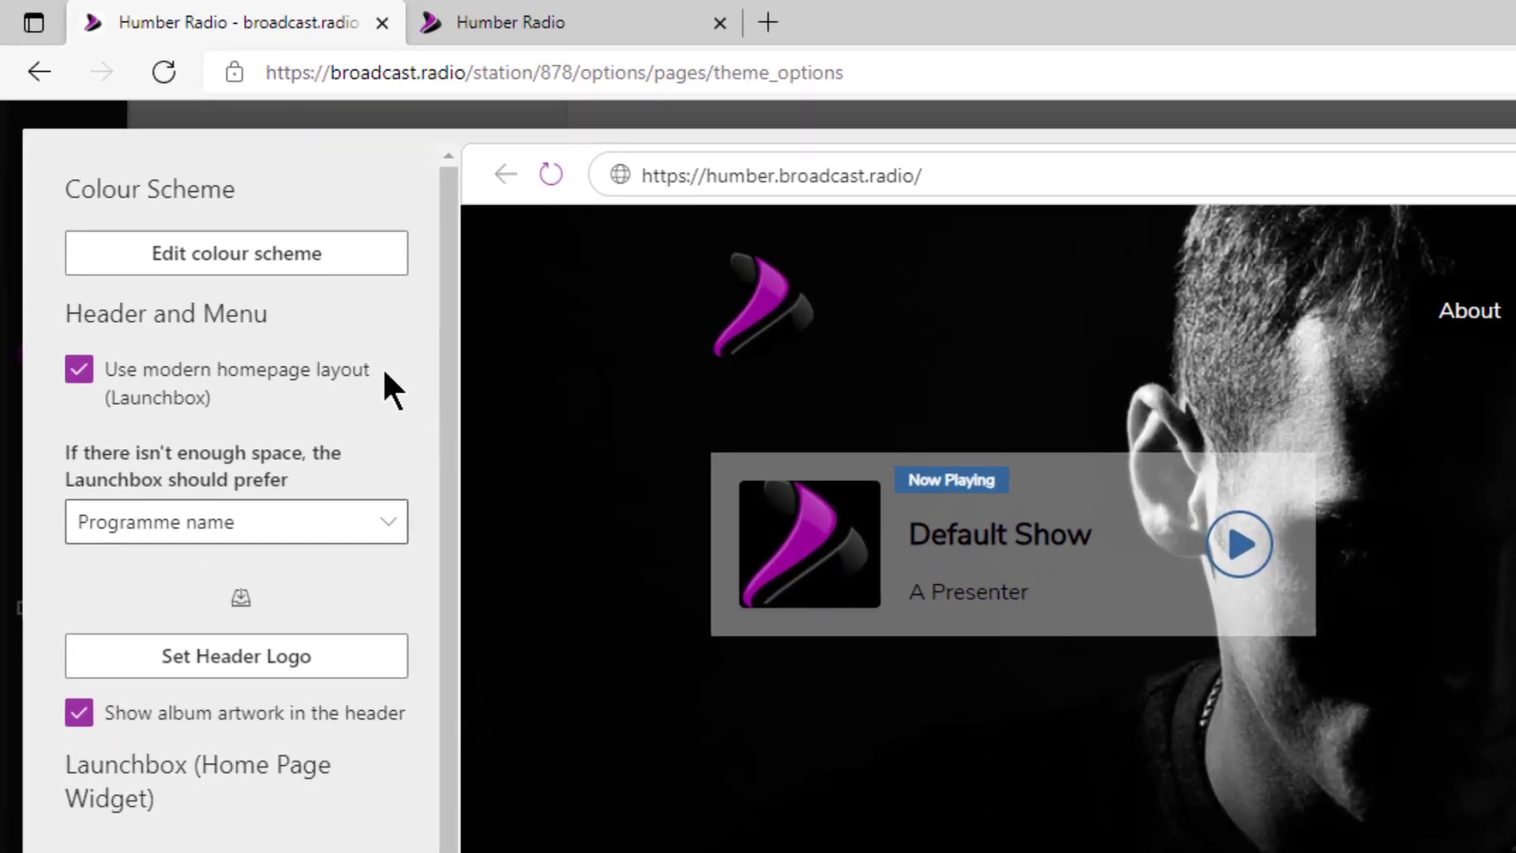
{"action": "left_click", "coordinate": [291, 263]}
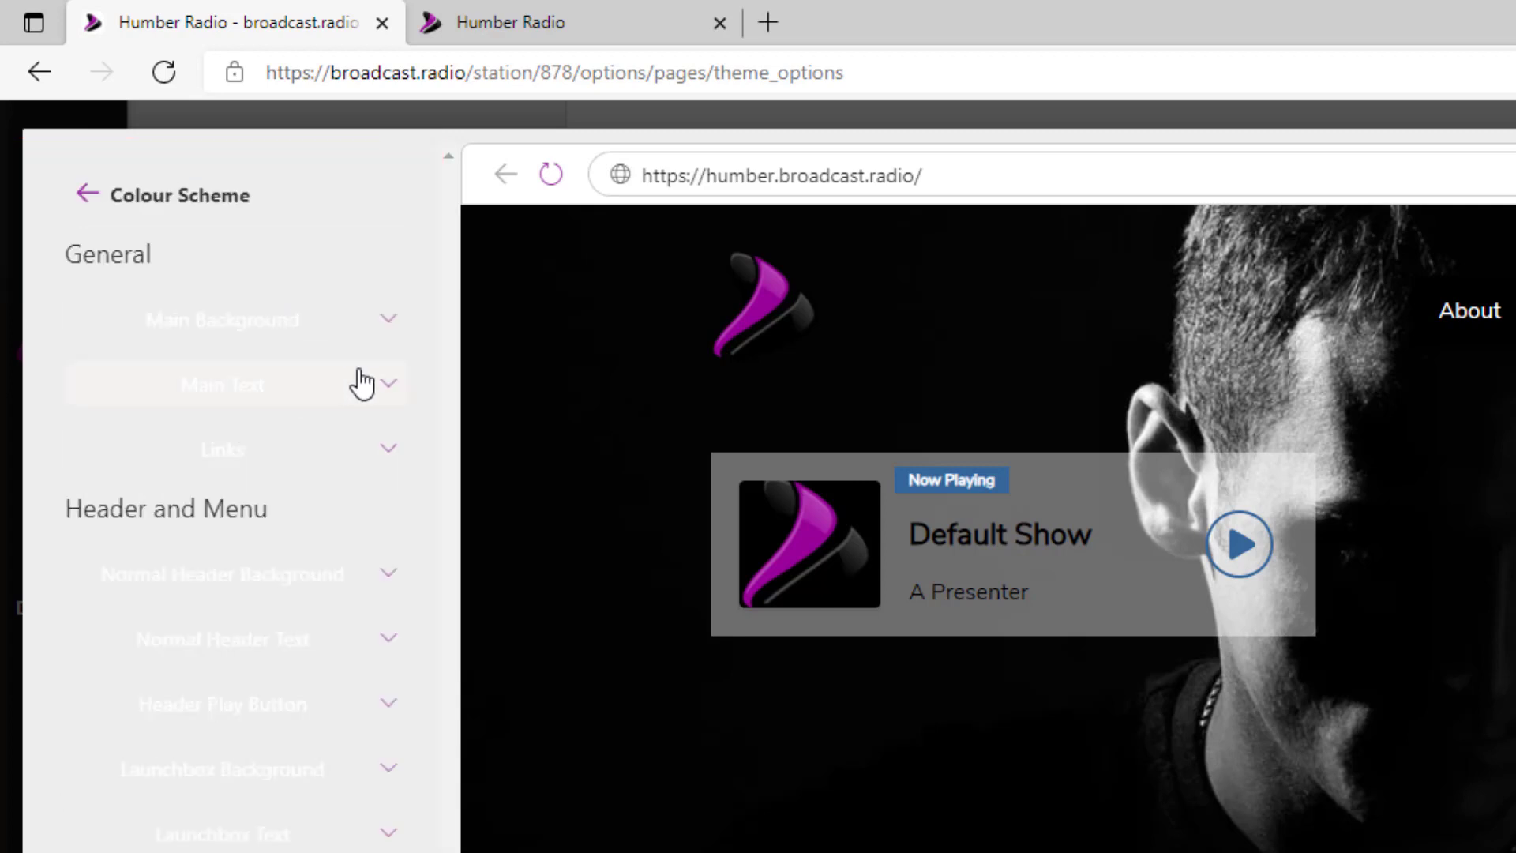
{"action": "left_click", "coordinate": [394, 324]}
{"action": "left_click", "coordinate": [355, 250]}
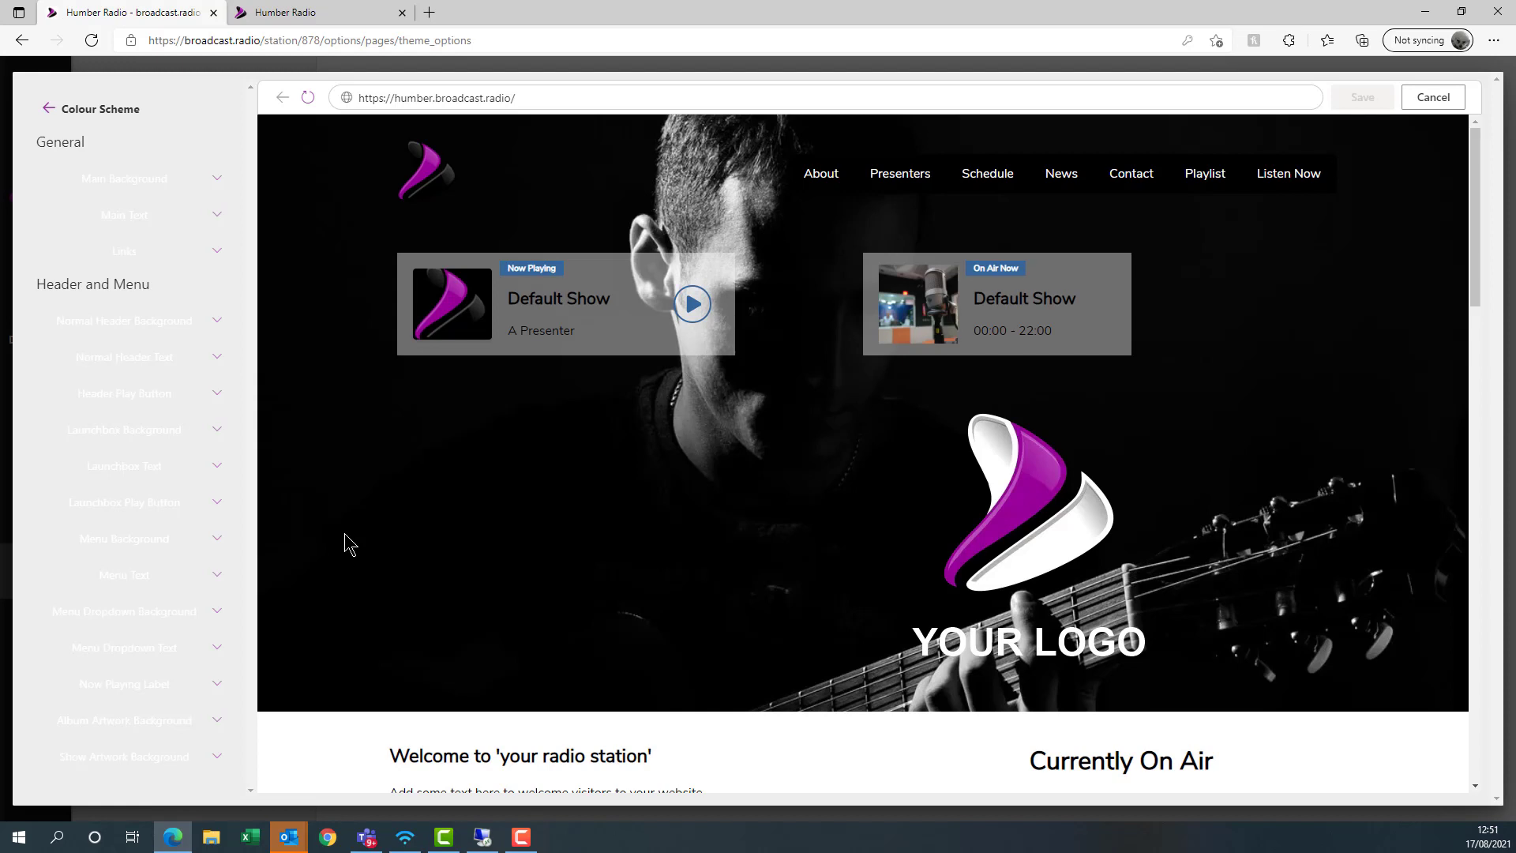
{"action": "left_click", "coordinate": [49, 110]}
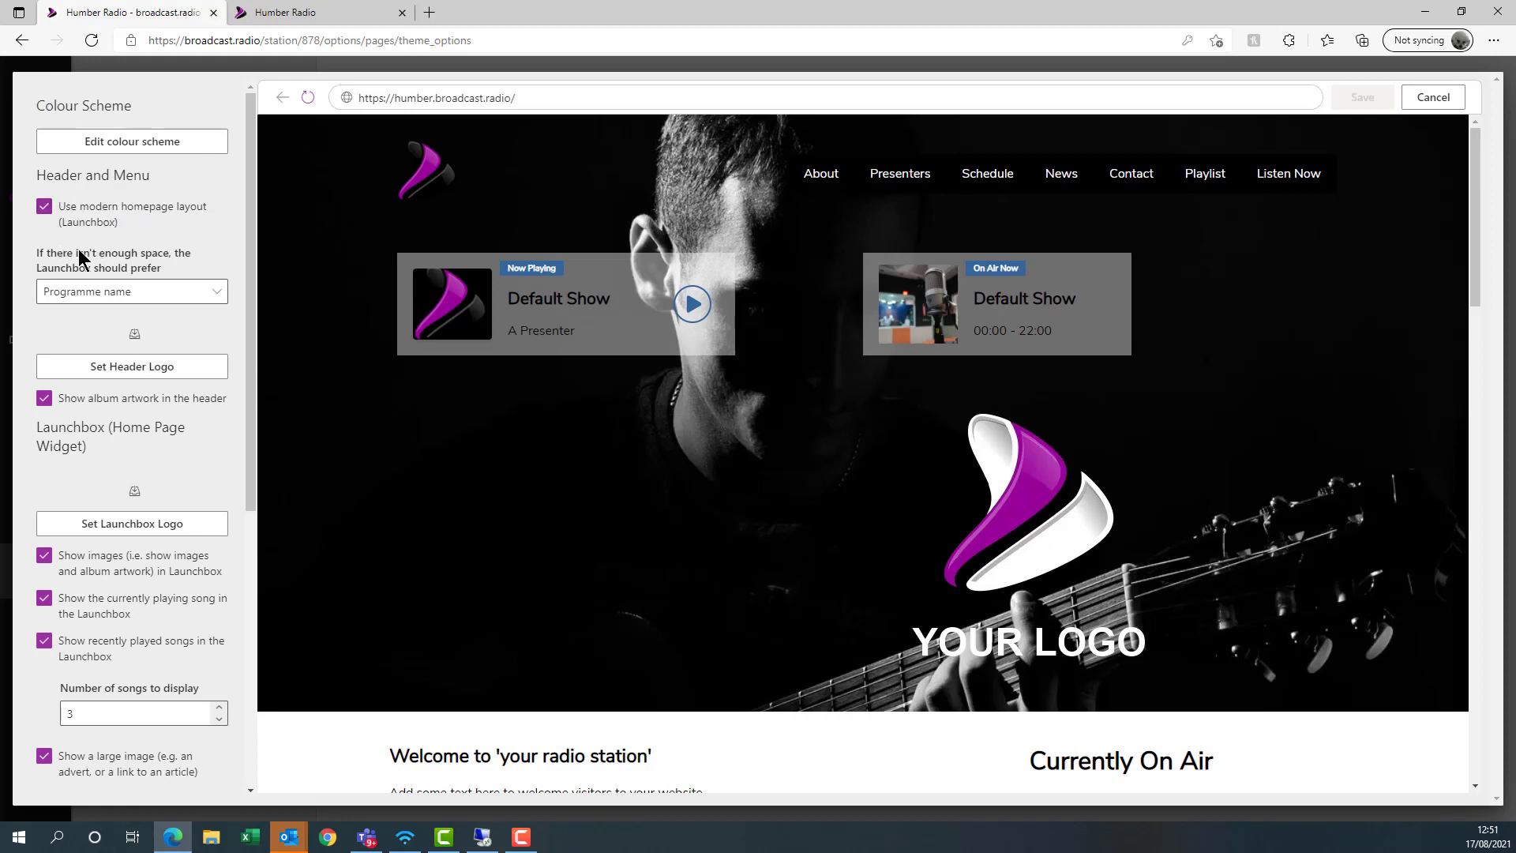
- Switch the modern homepage layout (Launchbox) off and back on to compare the two home page designs
{"action": "left_click", "coordinate": [46, 208]}
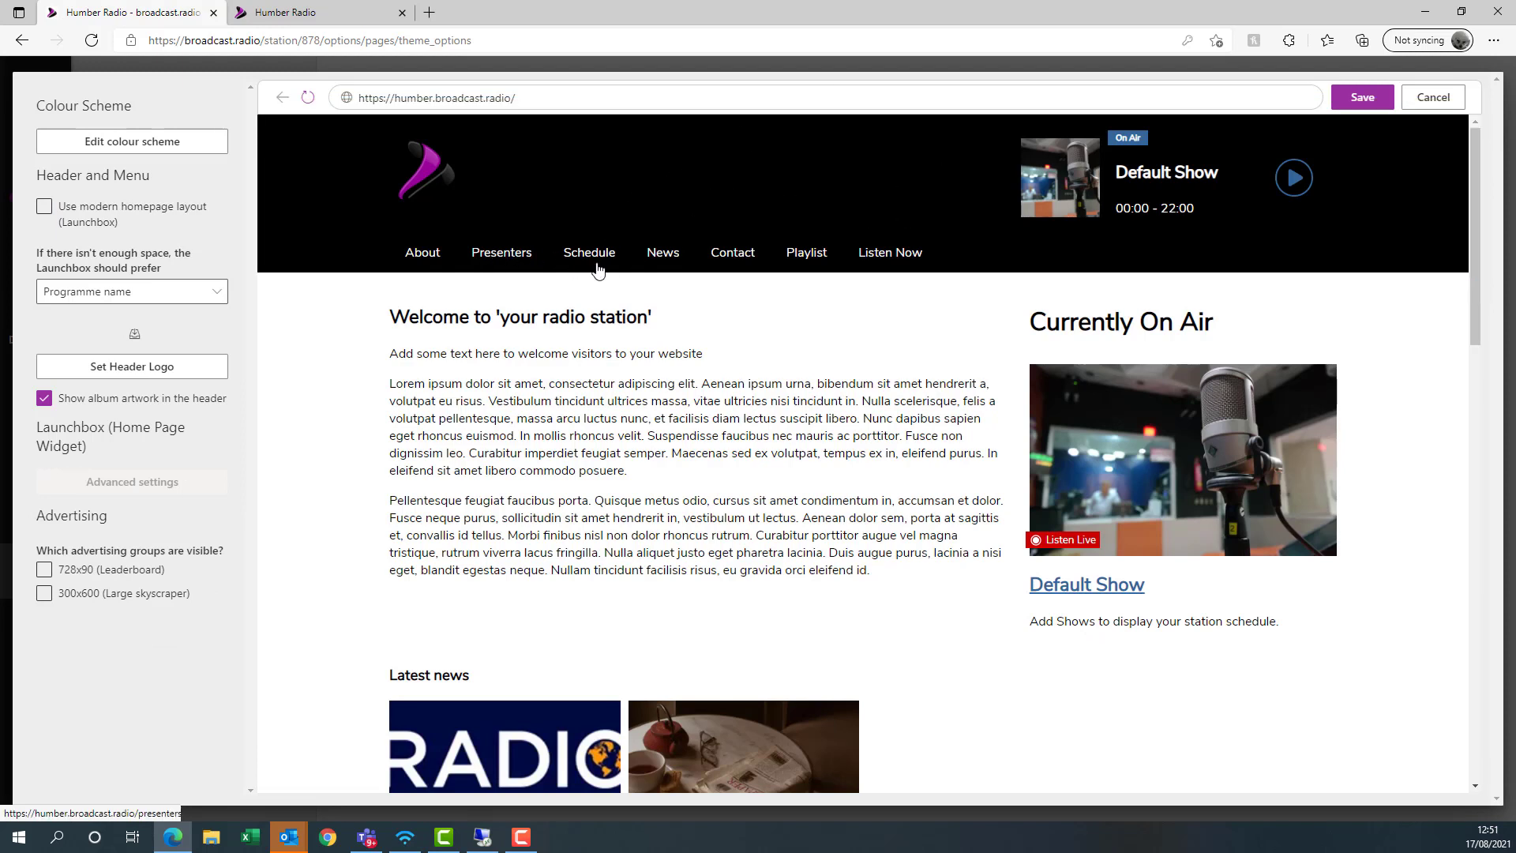
{"action": "left_click", "coordinate": [44, 207]}
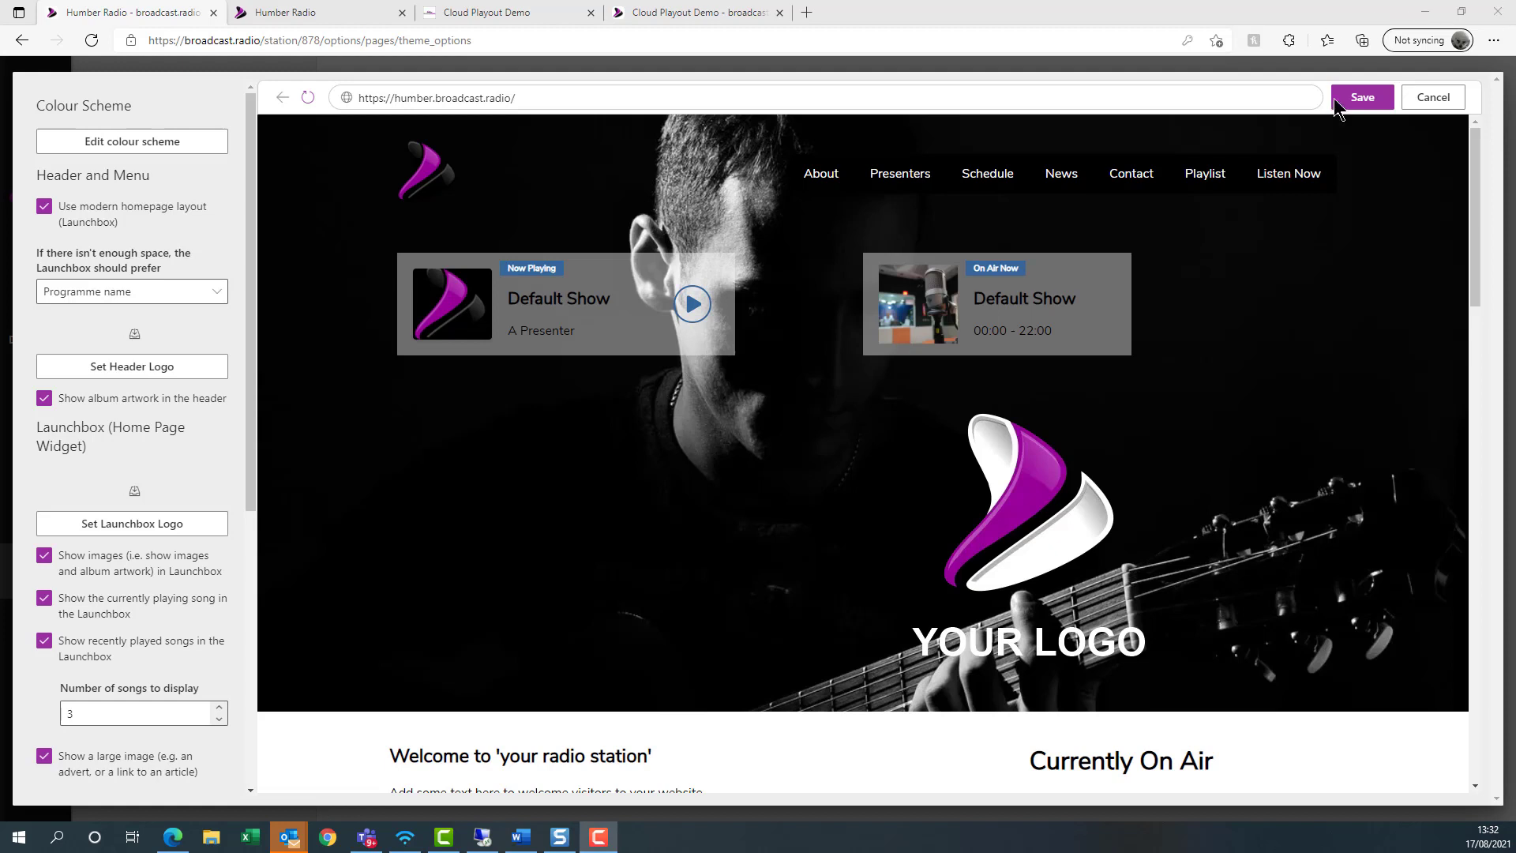
- View the Cloud Playout Demo website, switch to its theme options and inspect the choices for the Launchbox space preference
{"action": "left_click", "coordinate": [479, 18]}
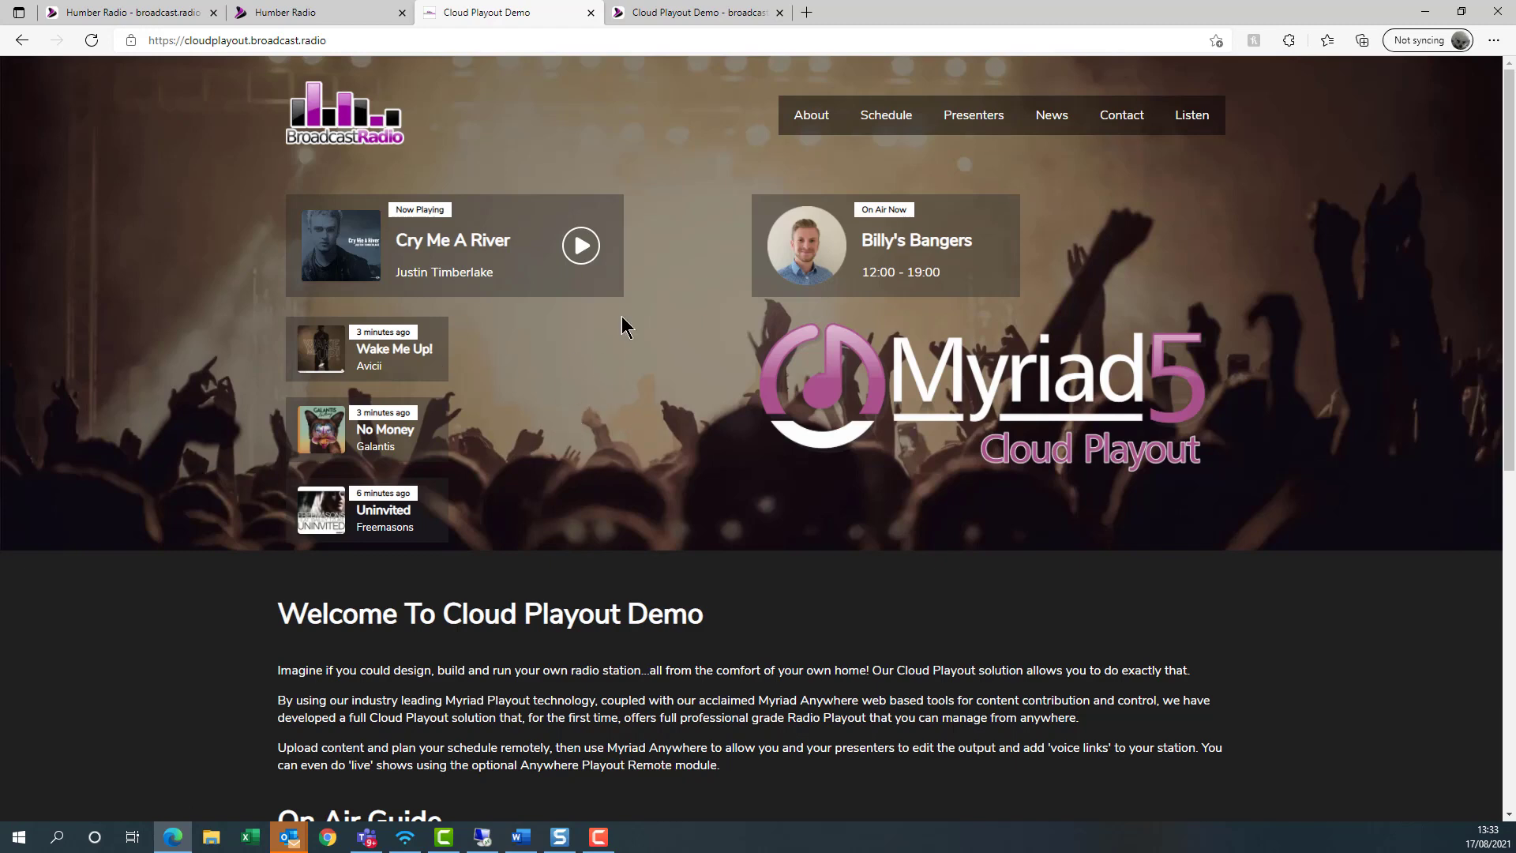
{"action": "left_click", "coordinate": [670, 16]}
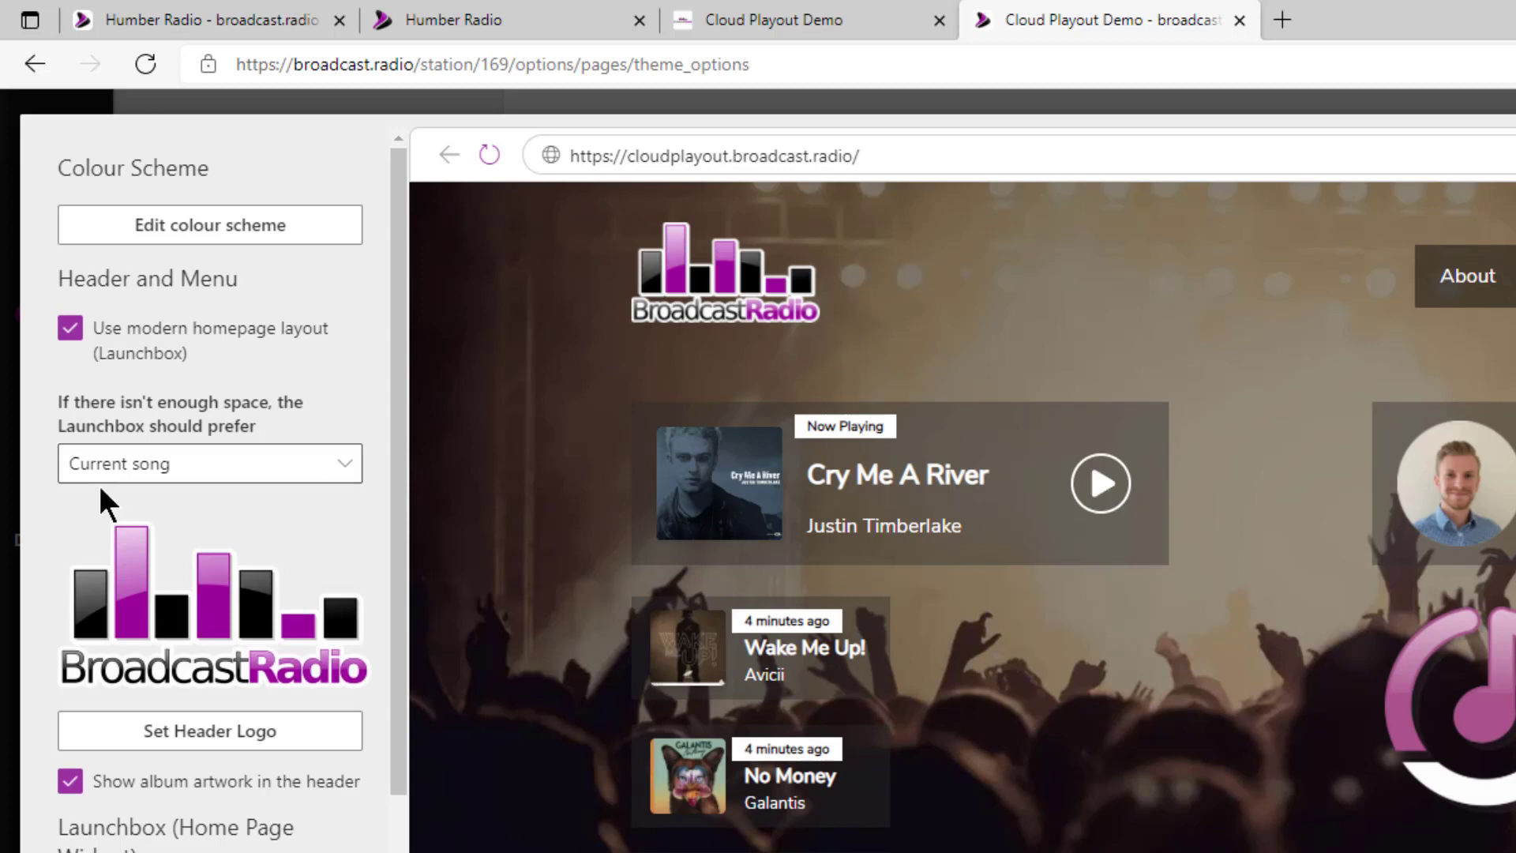
{"action": "left_click", "coordinate": [228, 473]}
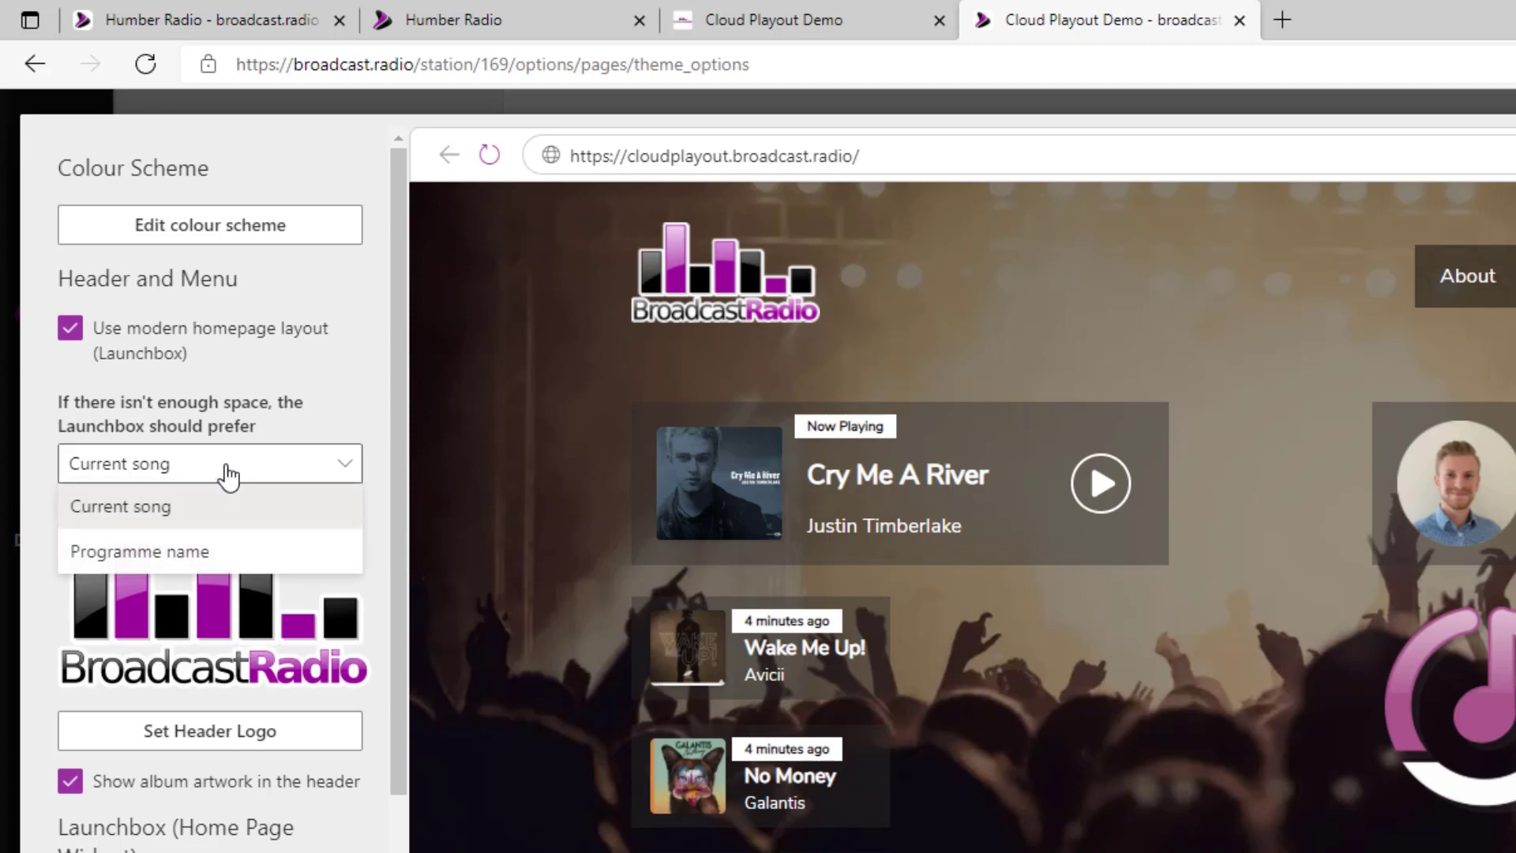
{"action": "left_click", "coordinate": [339, 372]}
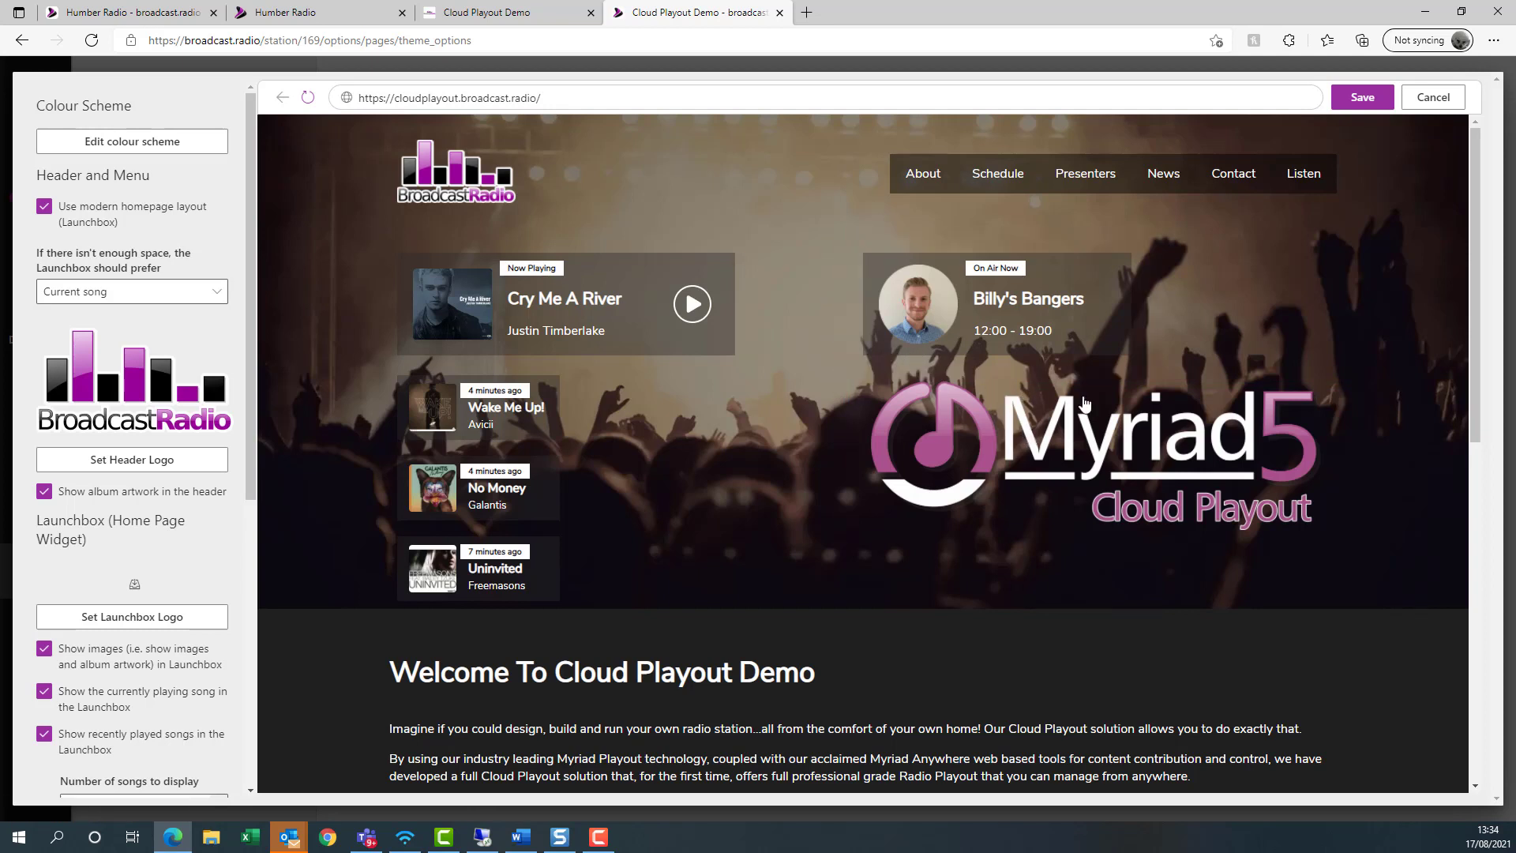
- Expand the Launchbox's large image to use the whole column
{"action": "scroll", "coordinate": [84, 507], "scroll_direction": "down", "scroll_amount": 3}
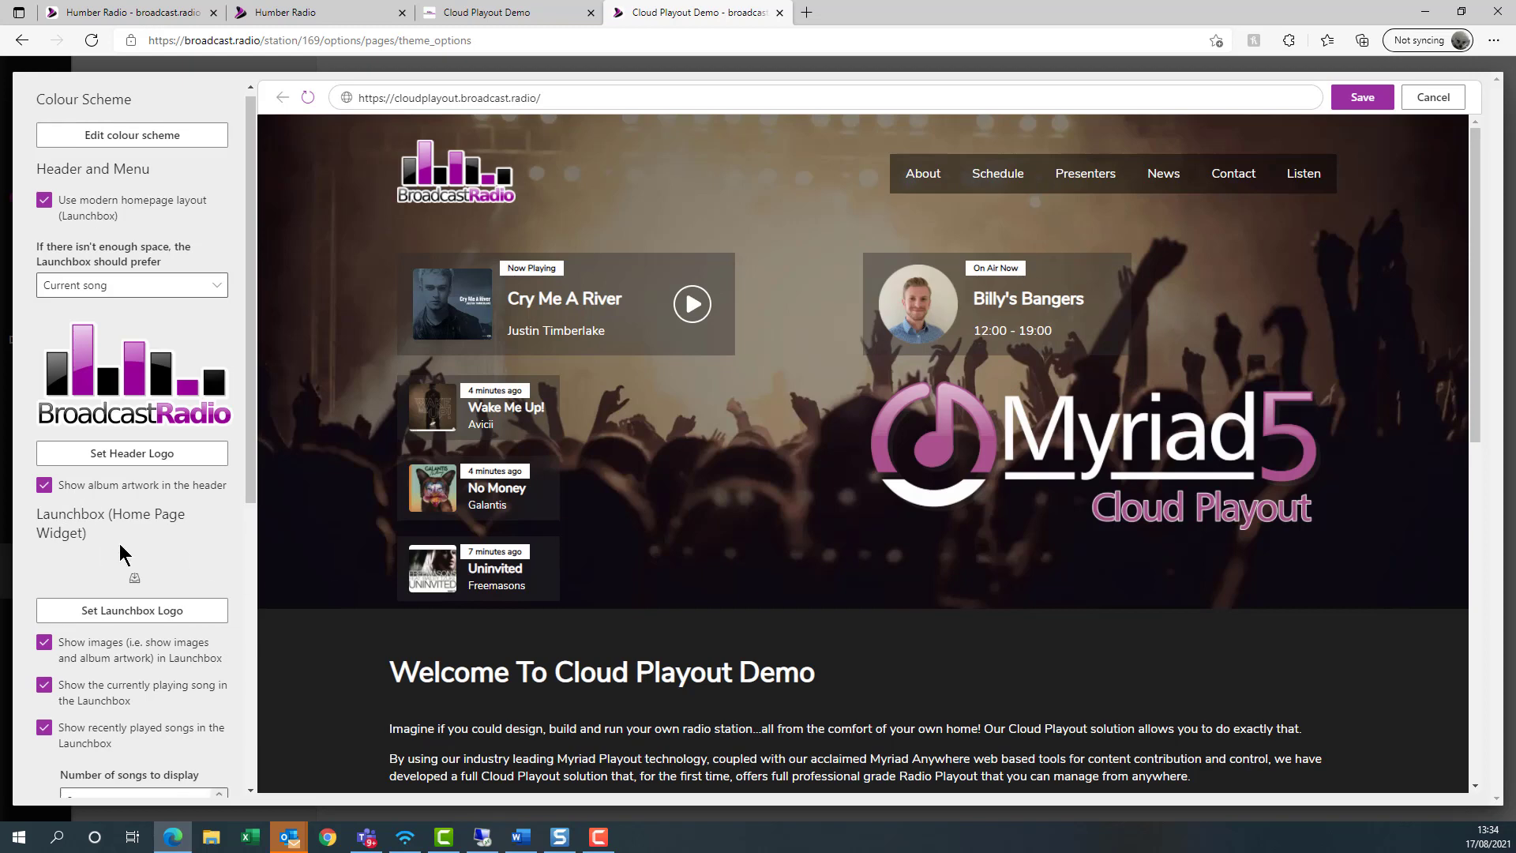
{"action": "scroll", "coordinate": [112, 510], "scroll_direction": "down", "scroll_amount": 1}
{"action": "scroll", "coordinate": [112, 510], "scroll_direction": "down", "scroll_amount": 3}
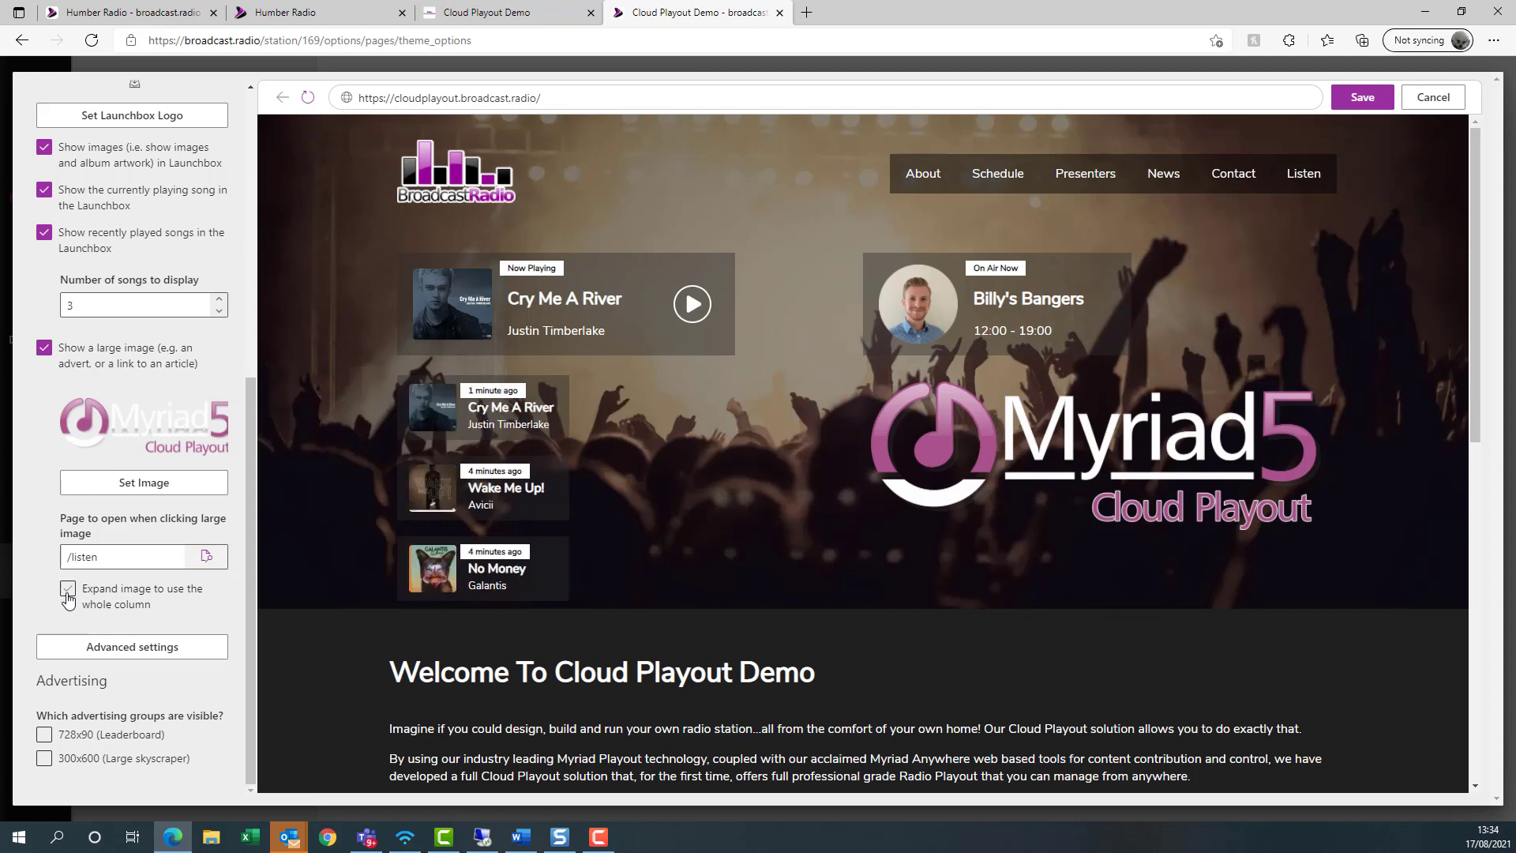
{"action": "left_click", "coordinate": [67, 591]}
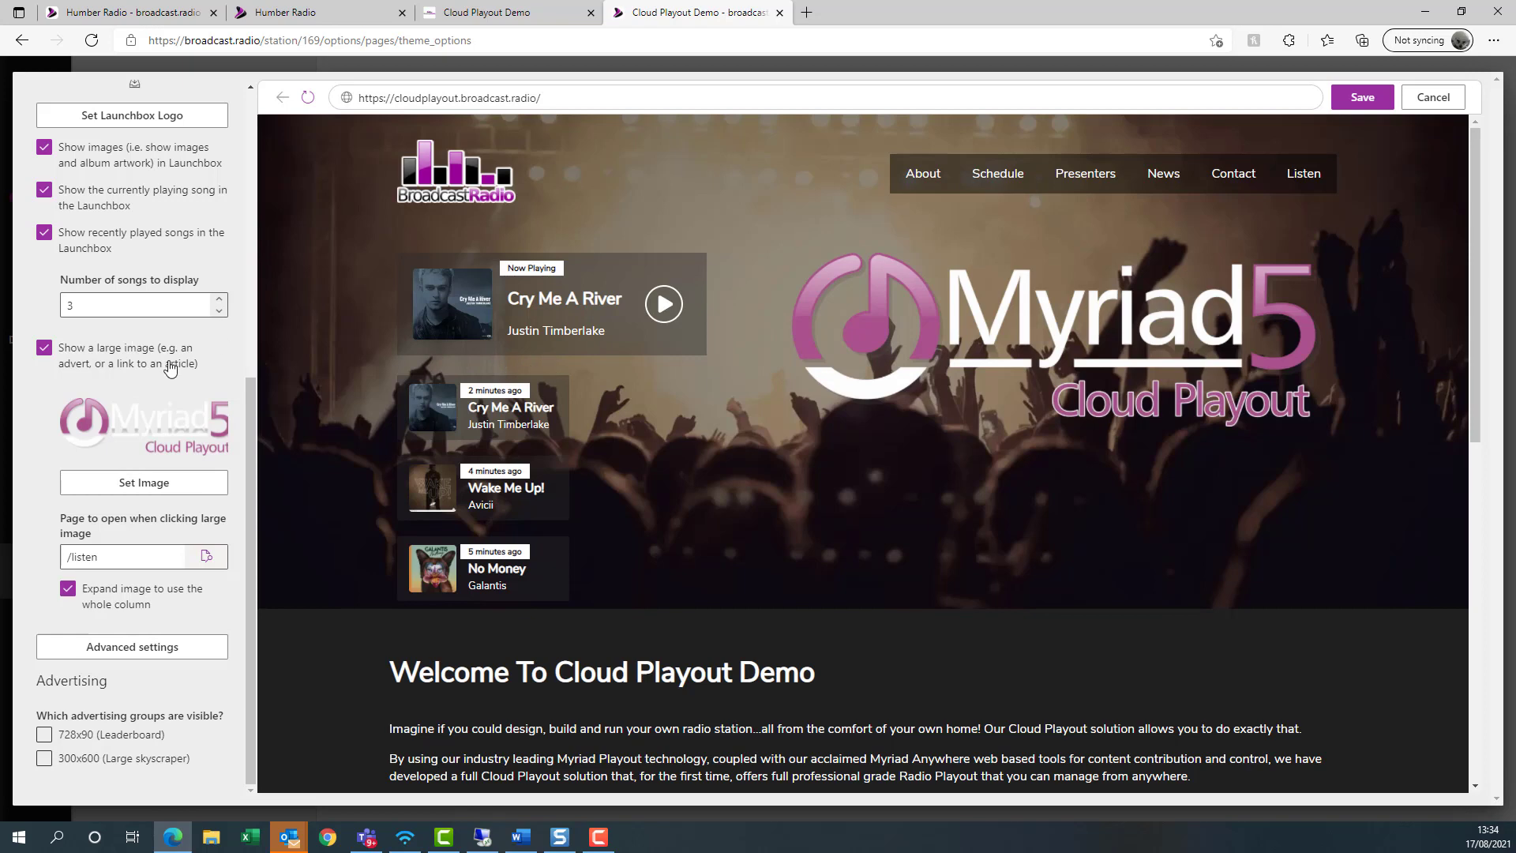
- Alternate the Launchbox space preference between Programme name and Current song to compare the previews, ending on Current song
{"action": "scroll", "coordinate": [182, 391], "scroll_direction": "up", "scroll_amount": 6}
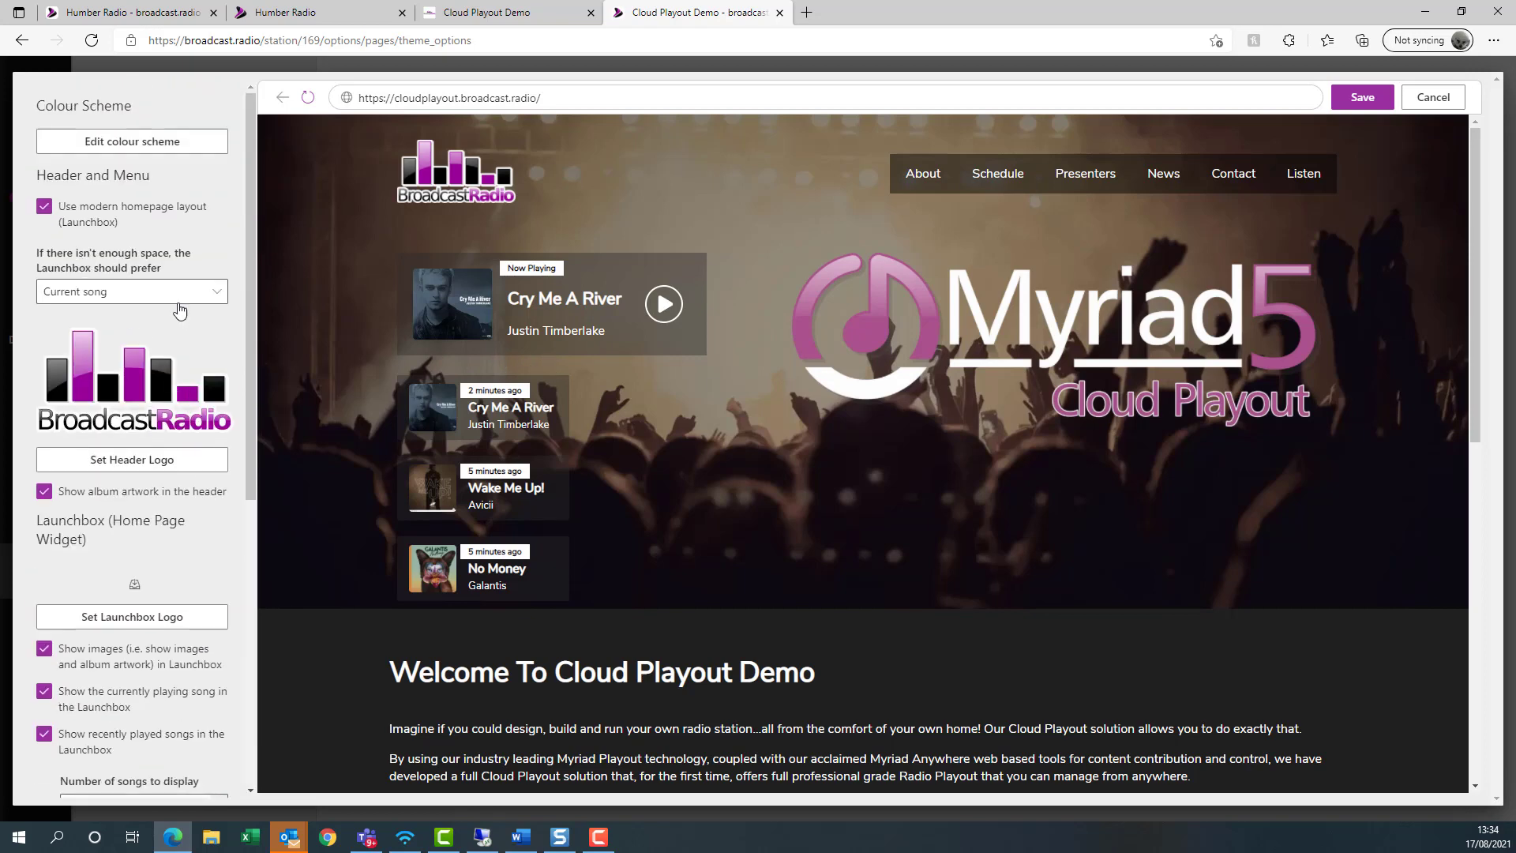
{"action": "left_click", "coordinate": [216, 300]}
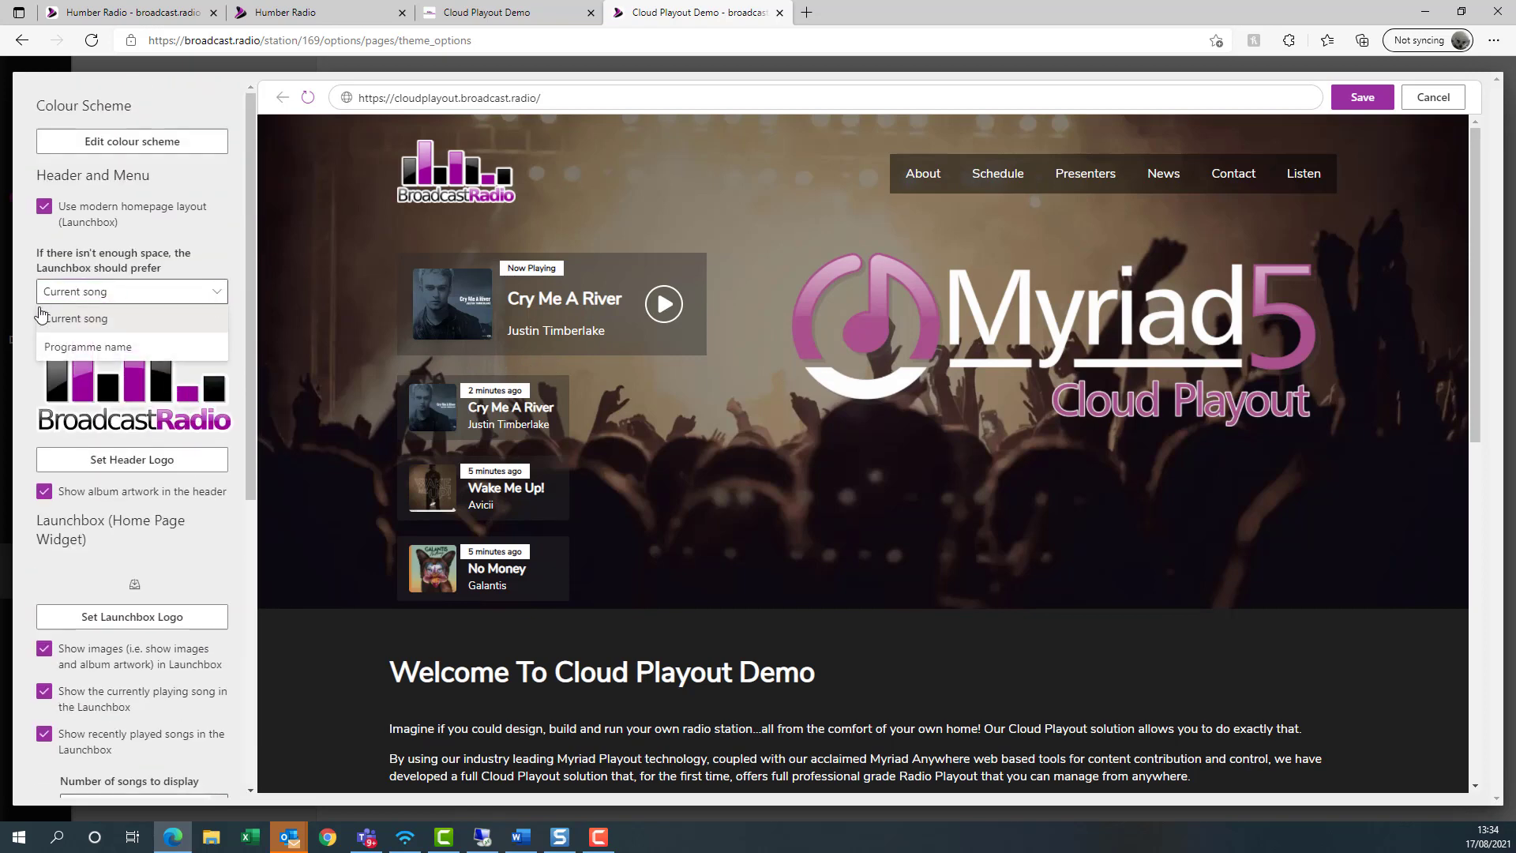
{"action": "left_click", "coordinate": [99, 350]}
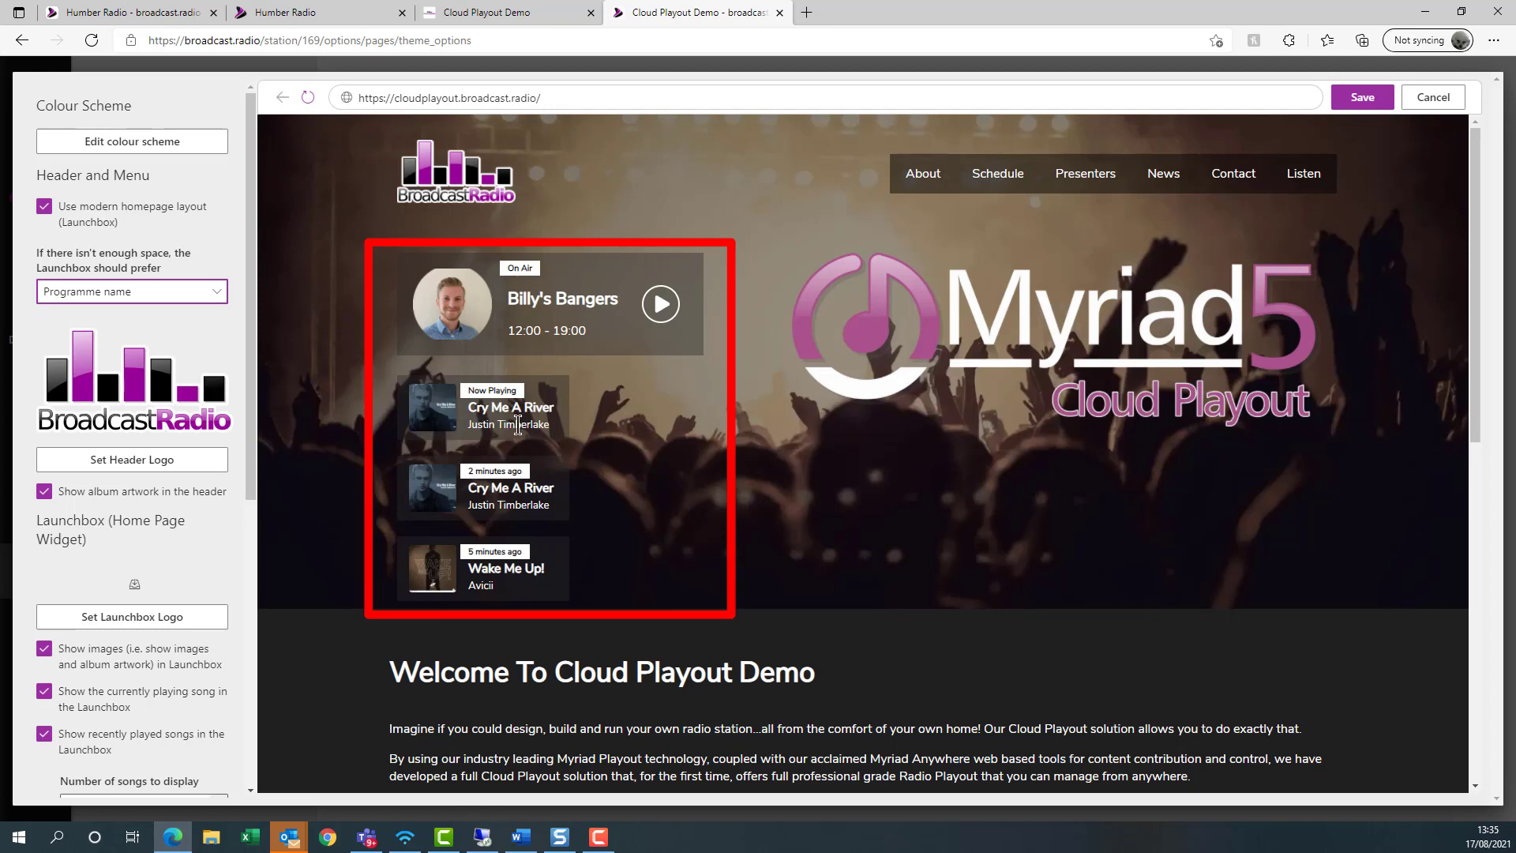
{"action": "left_click", "coordinate": [152, 298]}
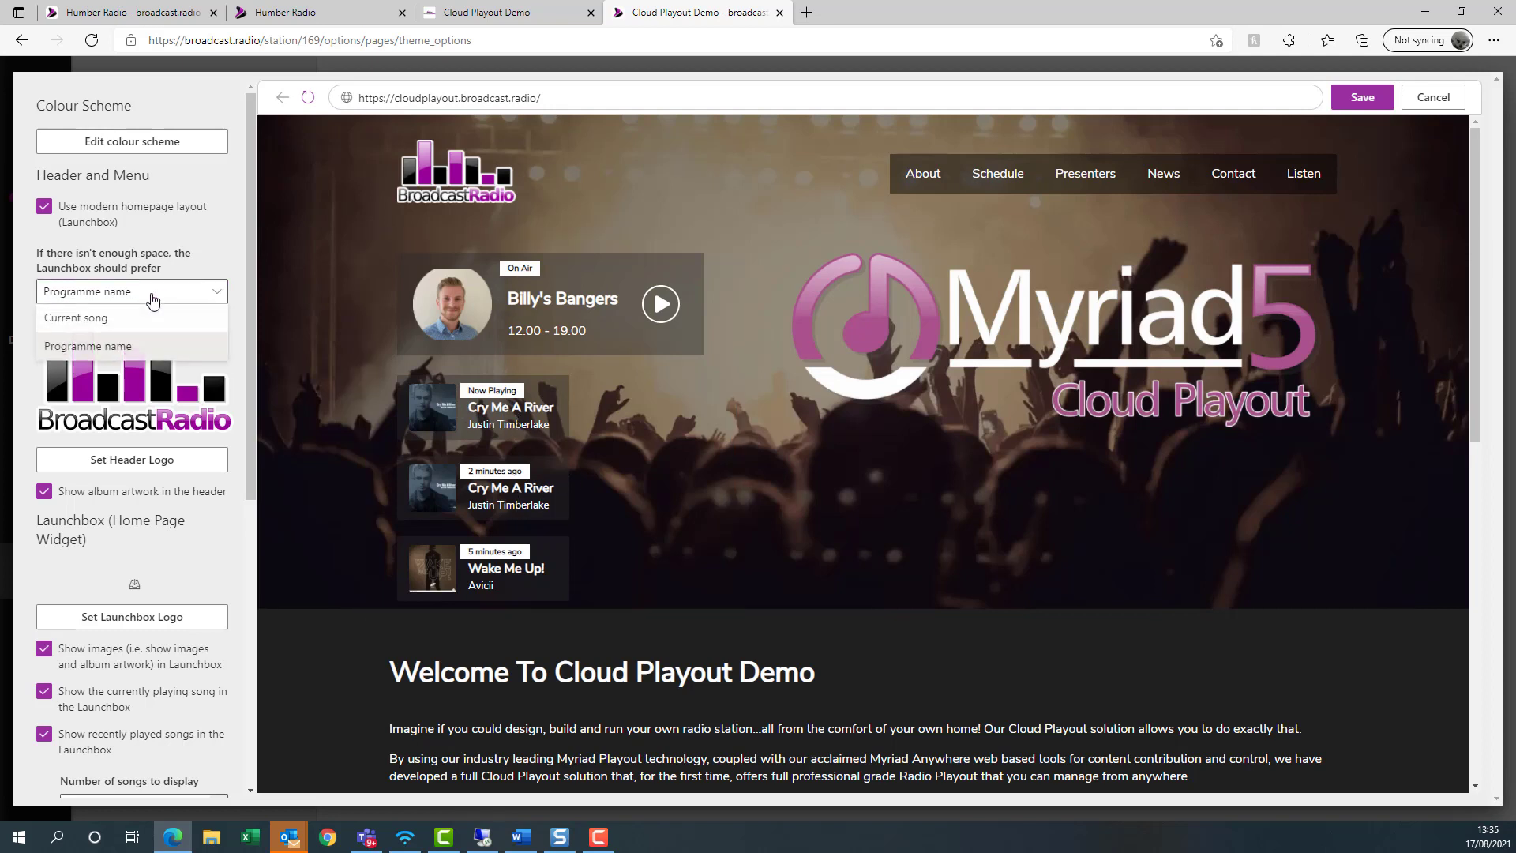
{"action": "left_click", "coordinate": [93, 318]}
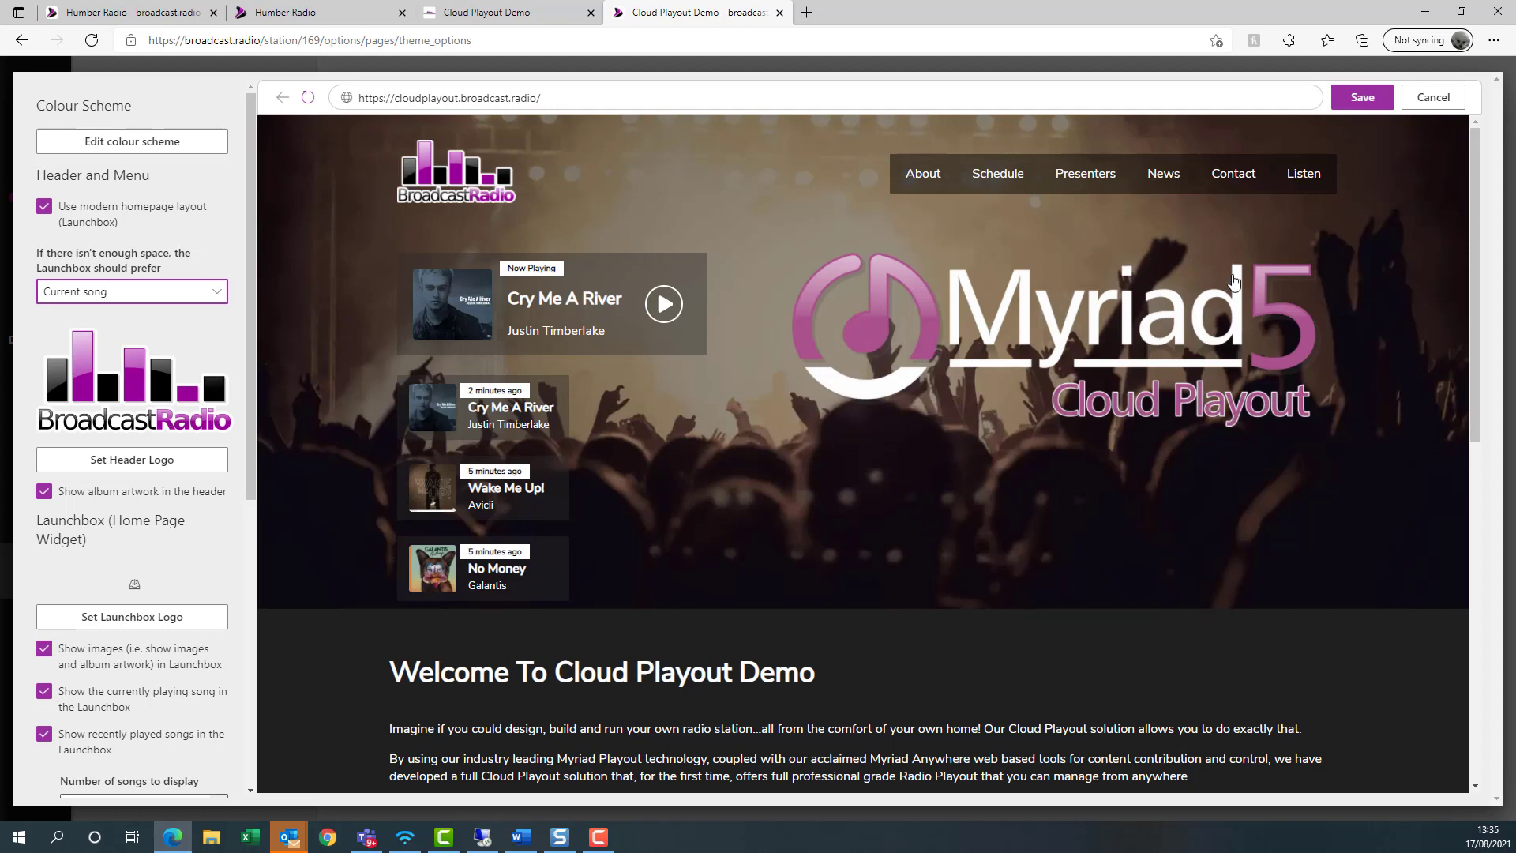
{"action": "left_click", "coordinate": [158, 297]}
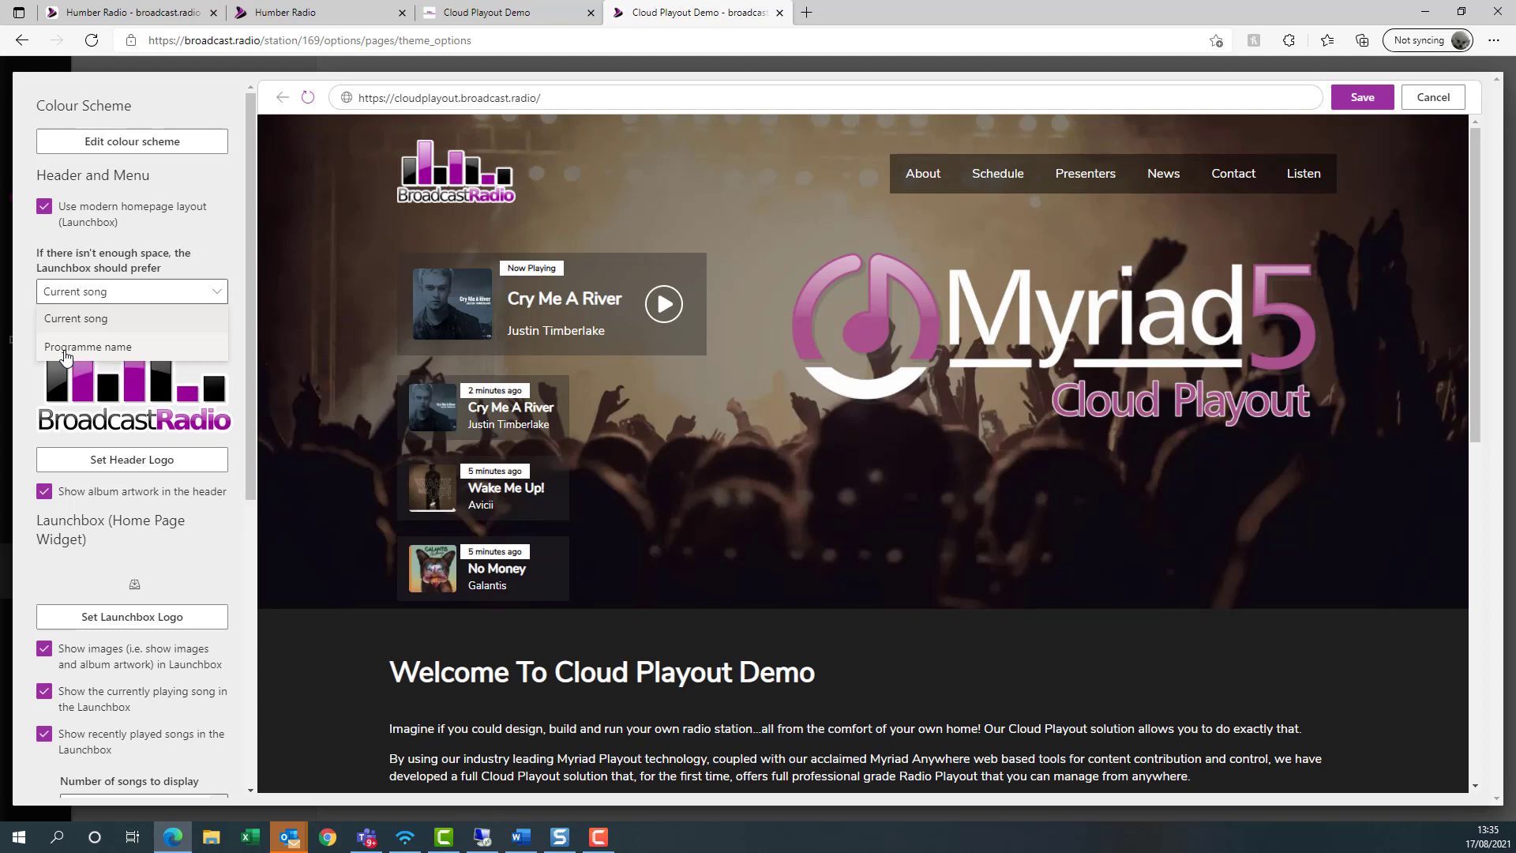
{"action": "left_click", "coordinate": [64, 348]}
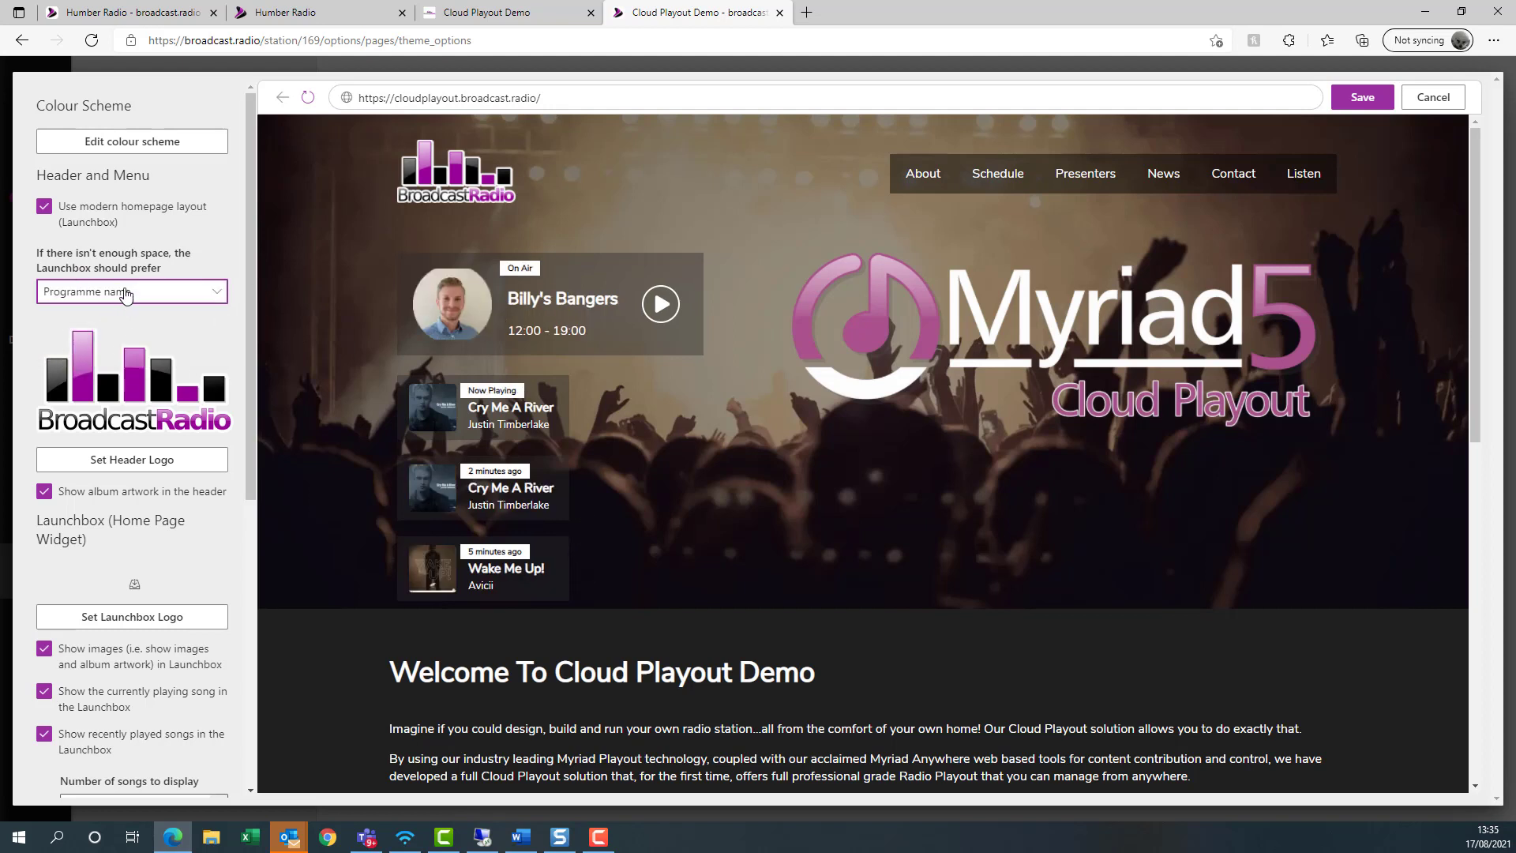
{"action": "left_click", "coordinate": [118, 294]}
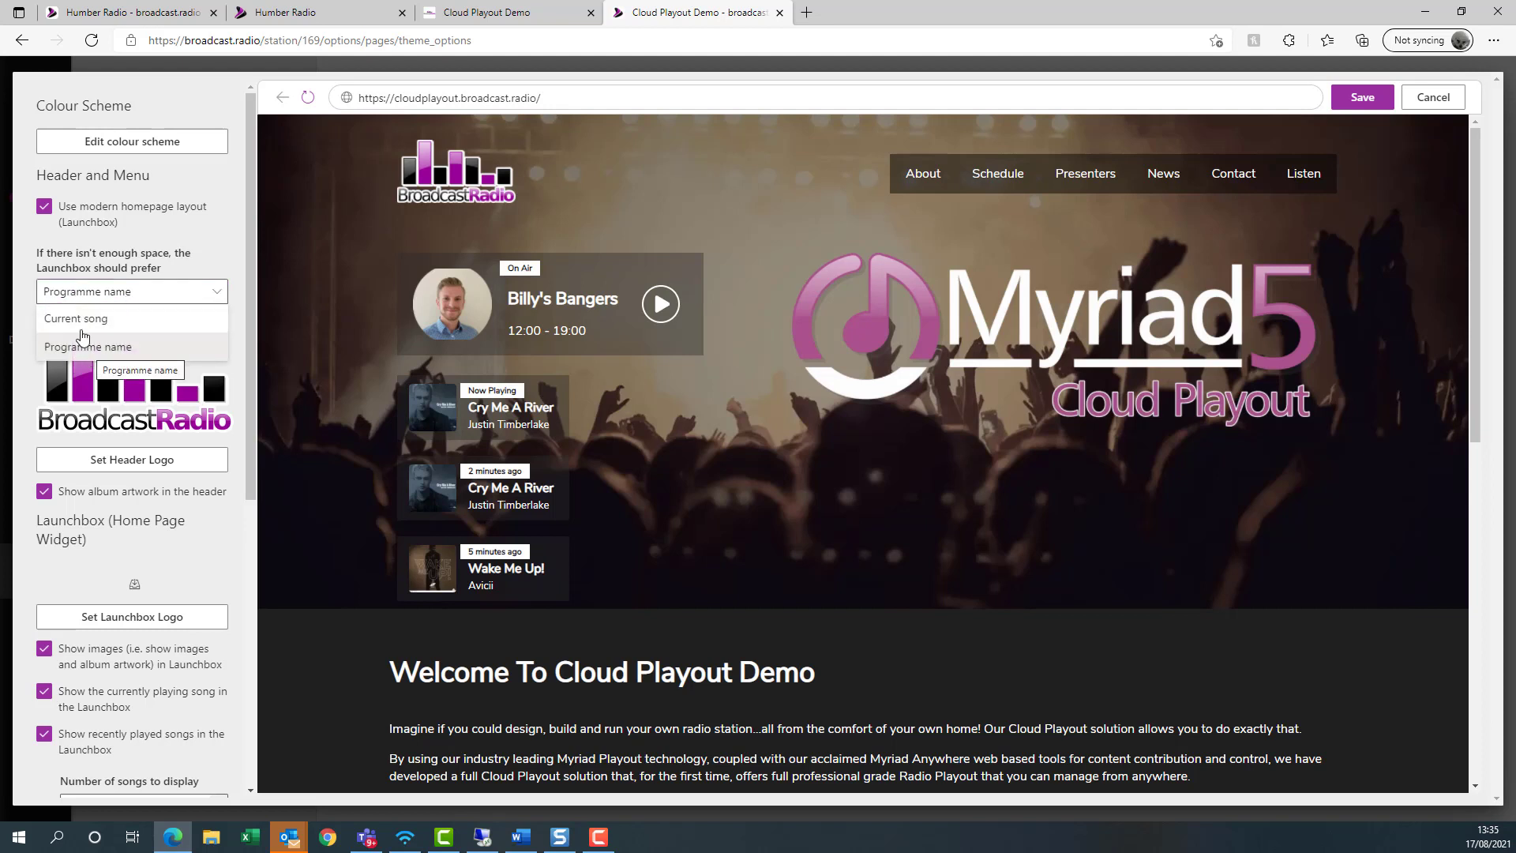
{"action": "left_click", "coordinate": [100, 321]}
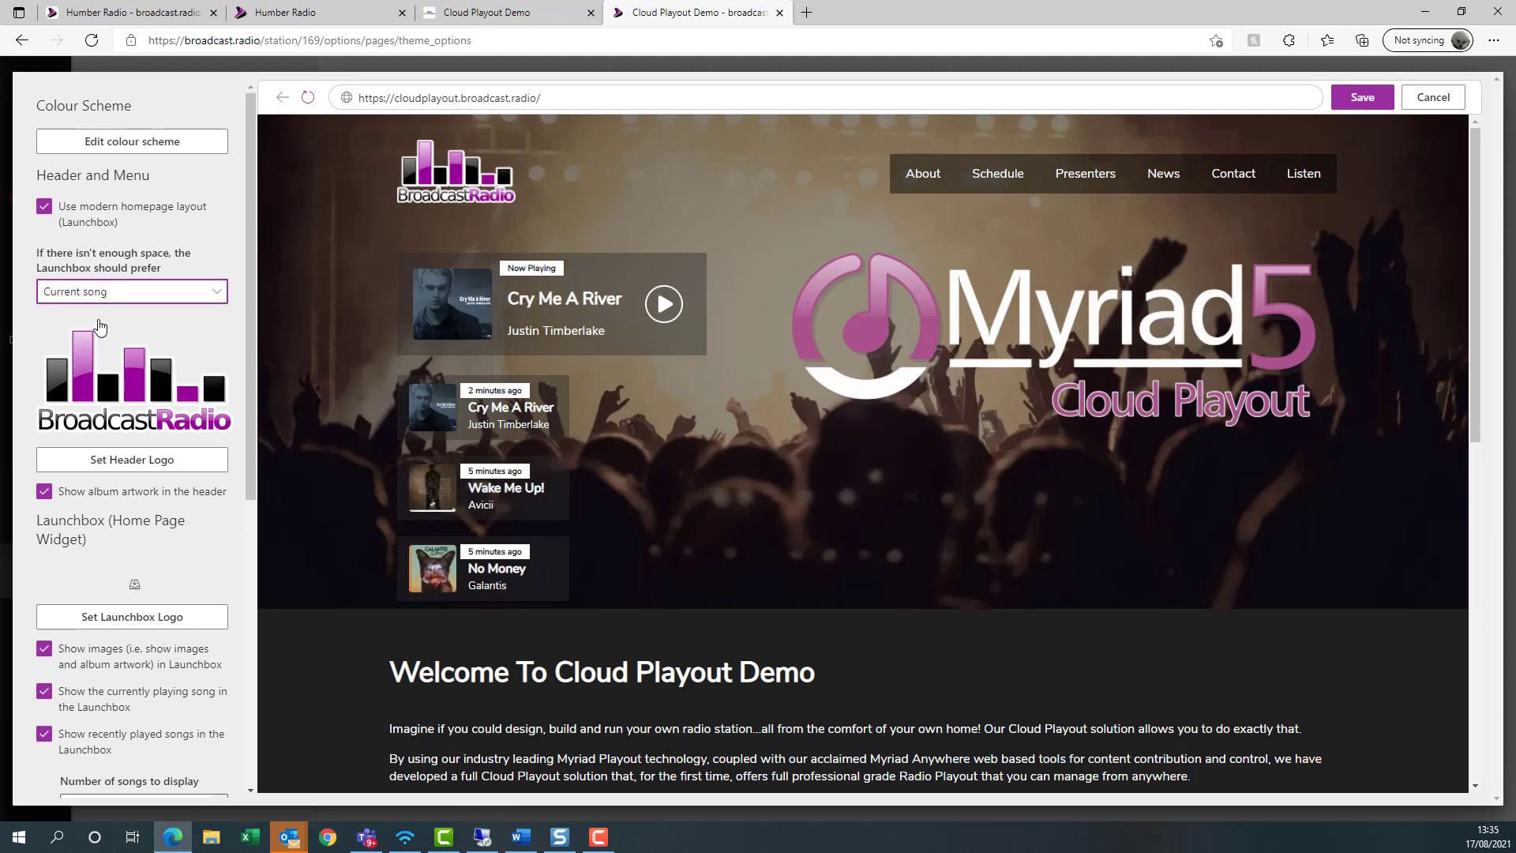
- Set the Launchbox to prefer Programme name when there isn't enough space, and look over the previewed home page
{"action": "left_click", "coordinate": [120, 300]}
{"action": "left_click", "coordinate": [99, 346]}
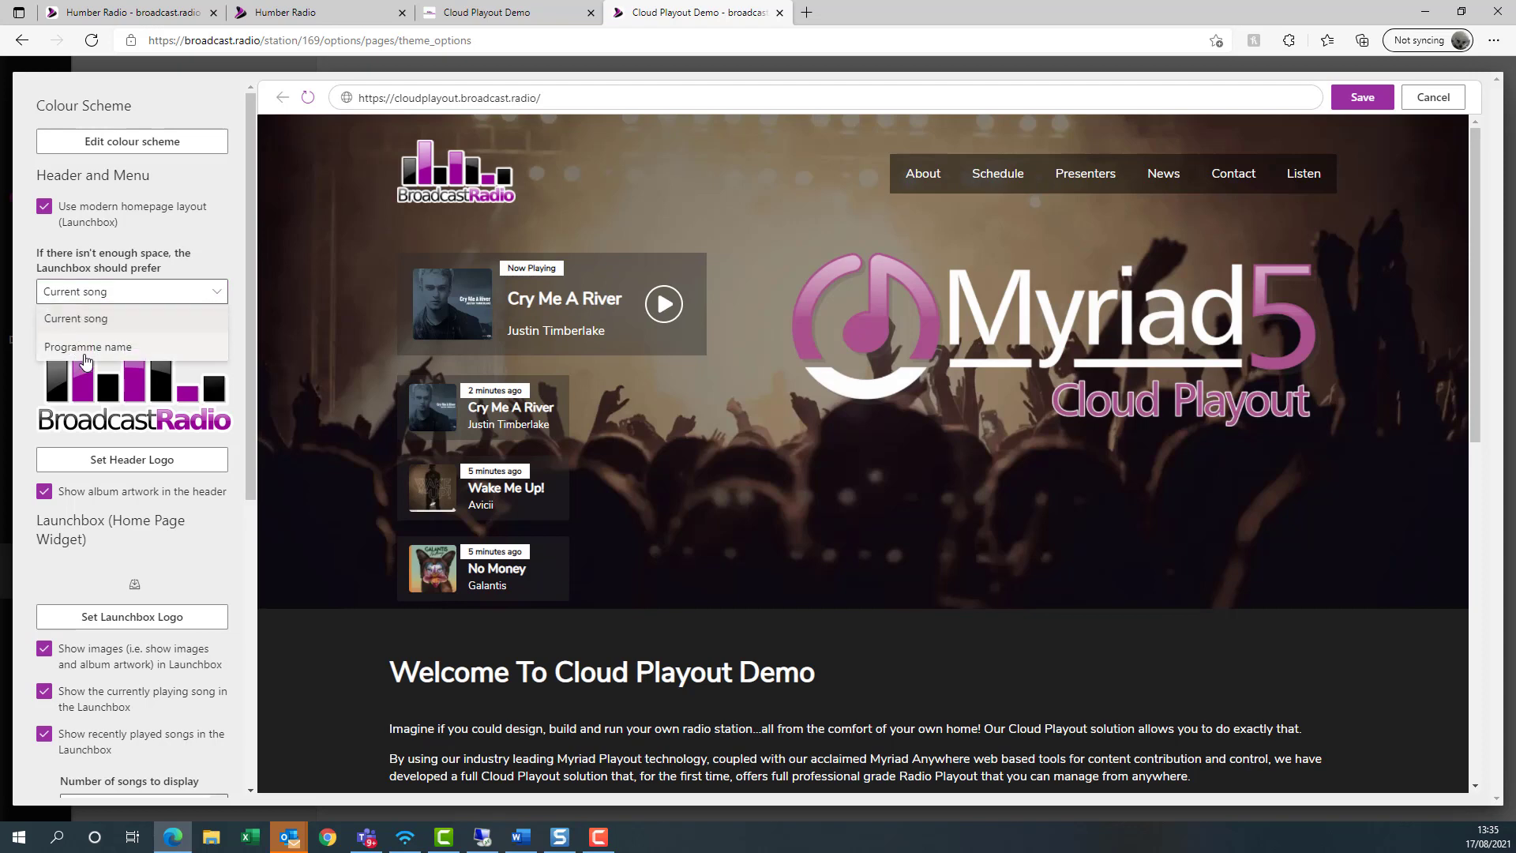
{"action": "scroll", "coordinate": [108, 440], "scroll_direction": "down", "scroll_amount": 5}
{"action": "scroll", "coordinate": [108, 440], "scroll_direction": "up", "scroll_amount": 3}
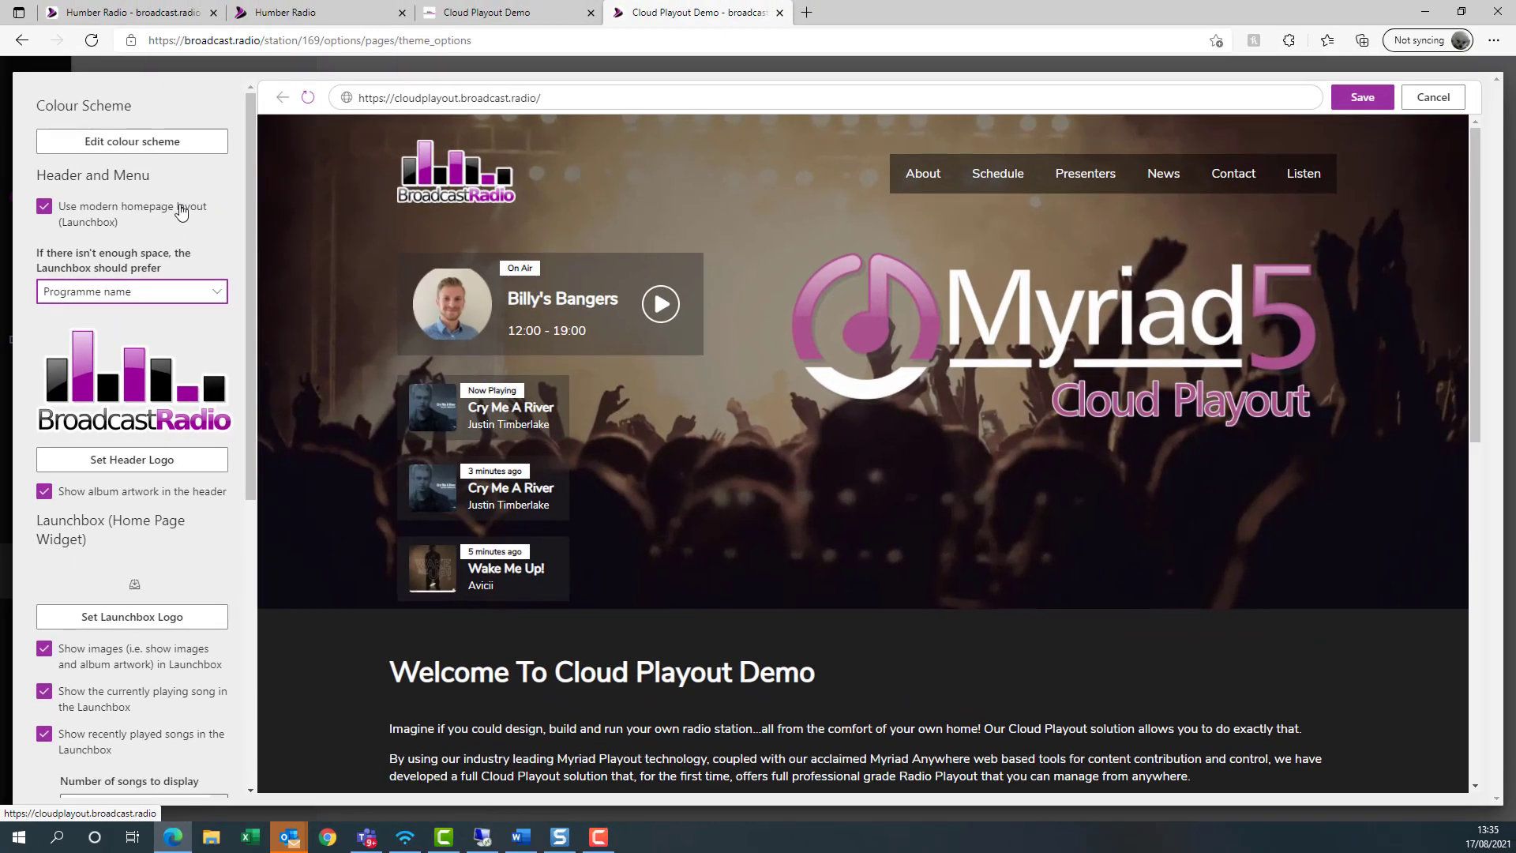
- Turn off the modern homepage layout, switching it back on once to compare the headers and leaving it off
{"action": "left_click", "coordinate": [41, 214]}
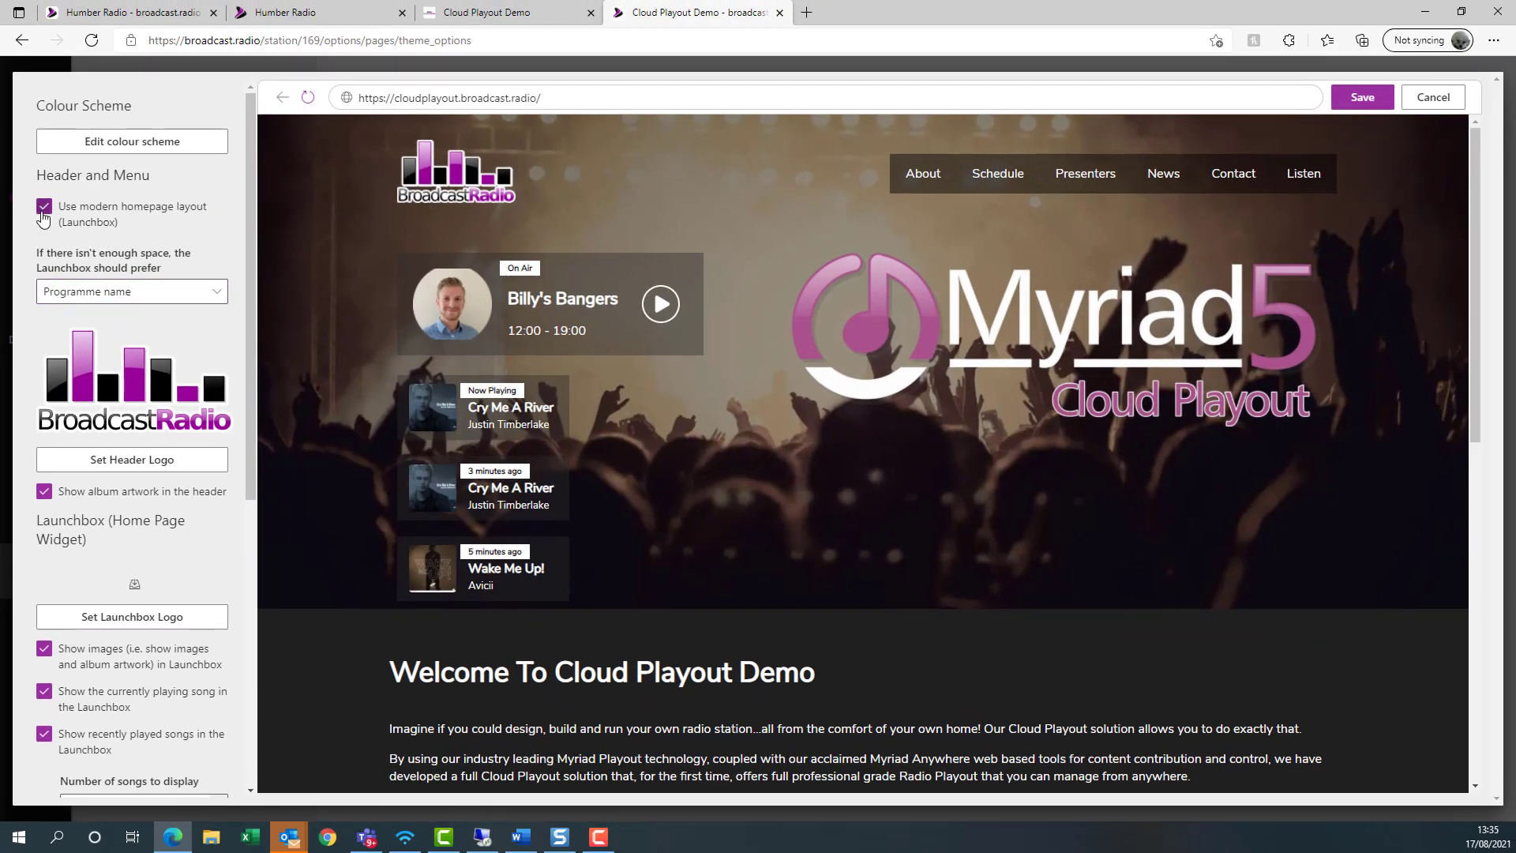
{"action": "left_click", "coordinate": [44, 212]}
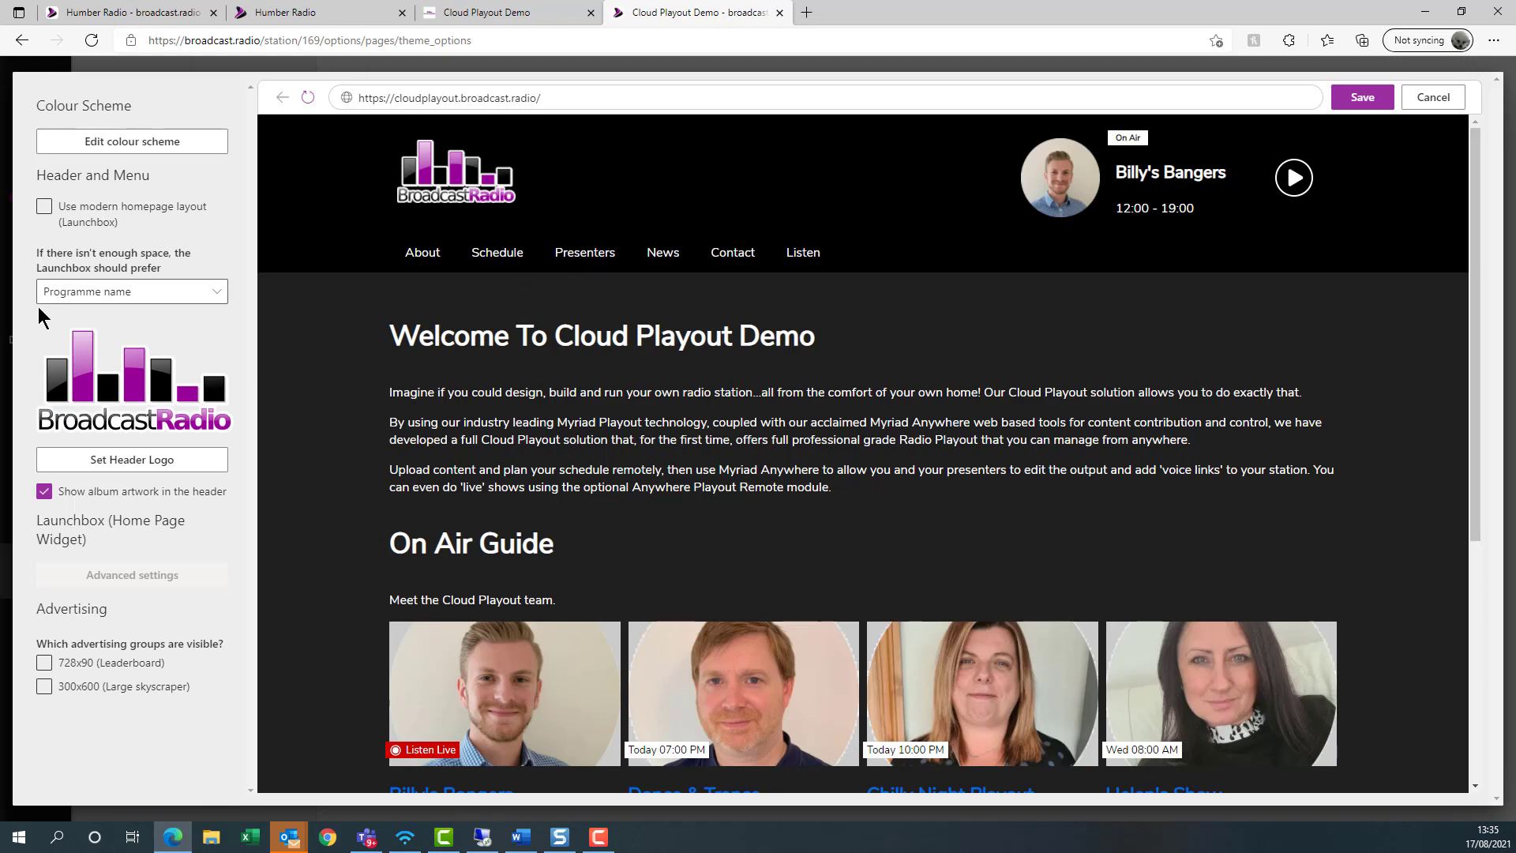
{"action": "left_click", "coordinate": [44, 209]}
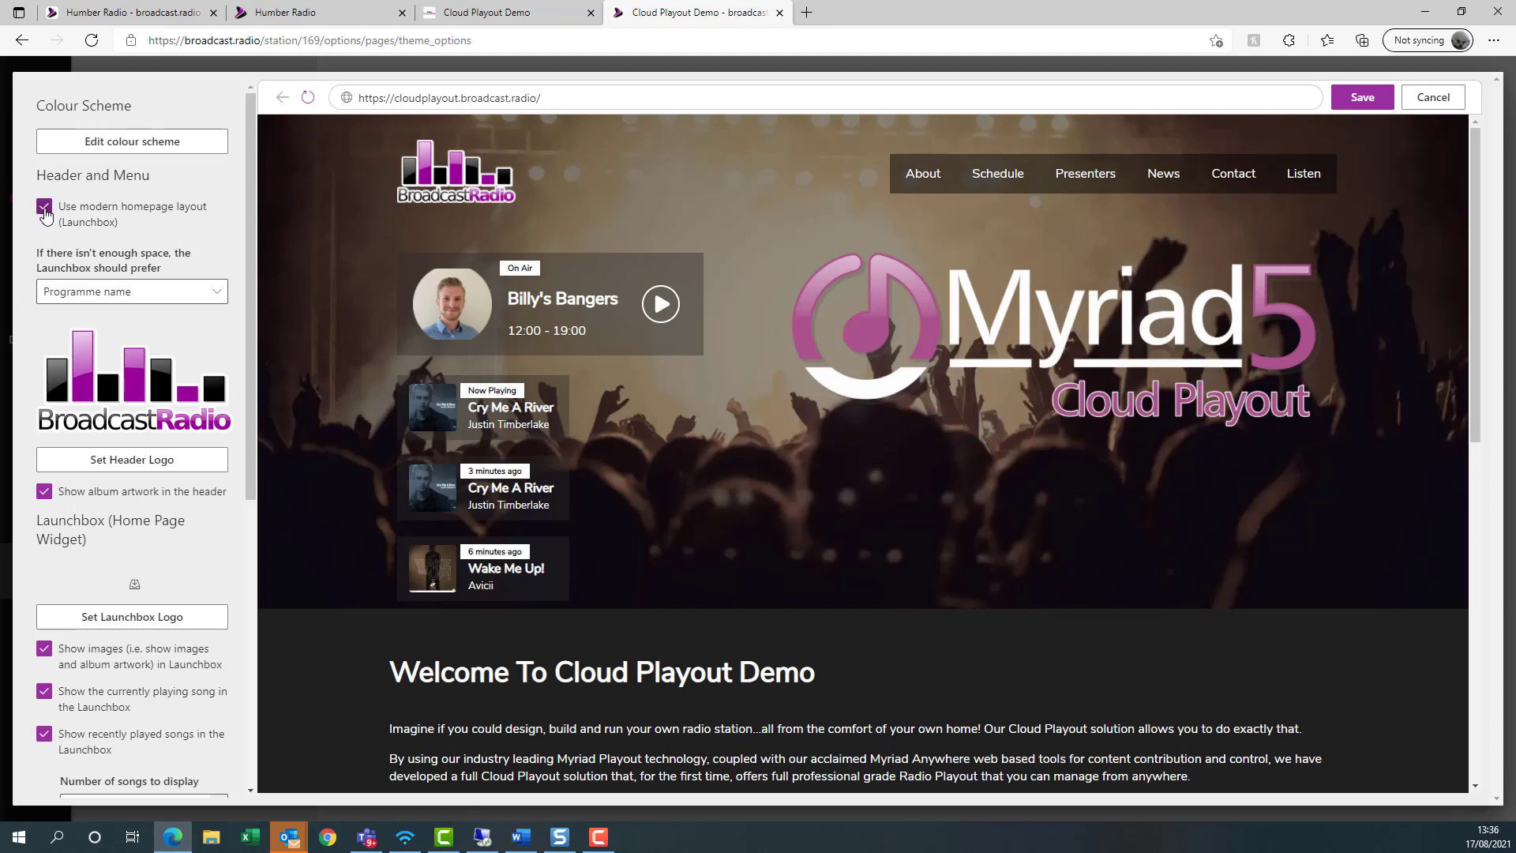
{"action": "left_click", "coordinate": [44, 208]}
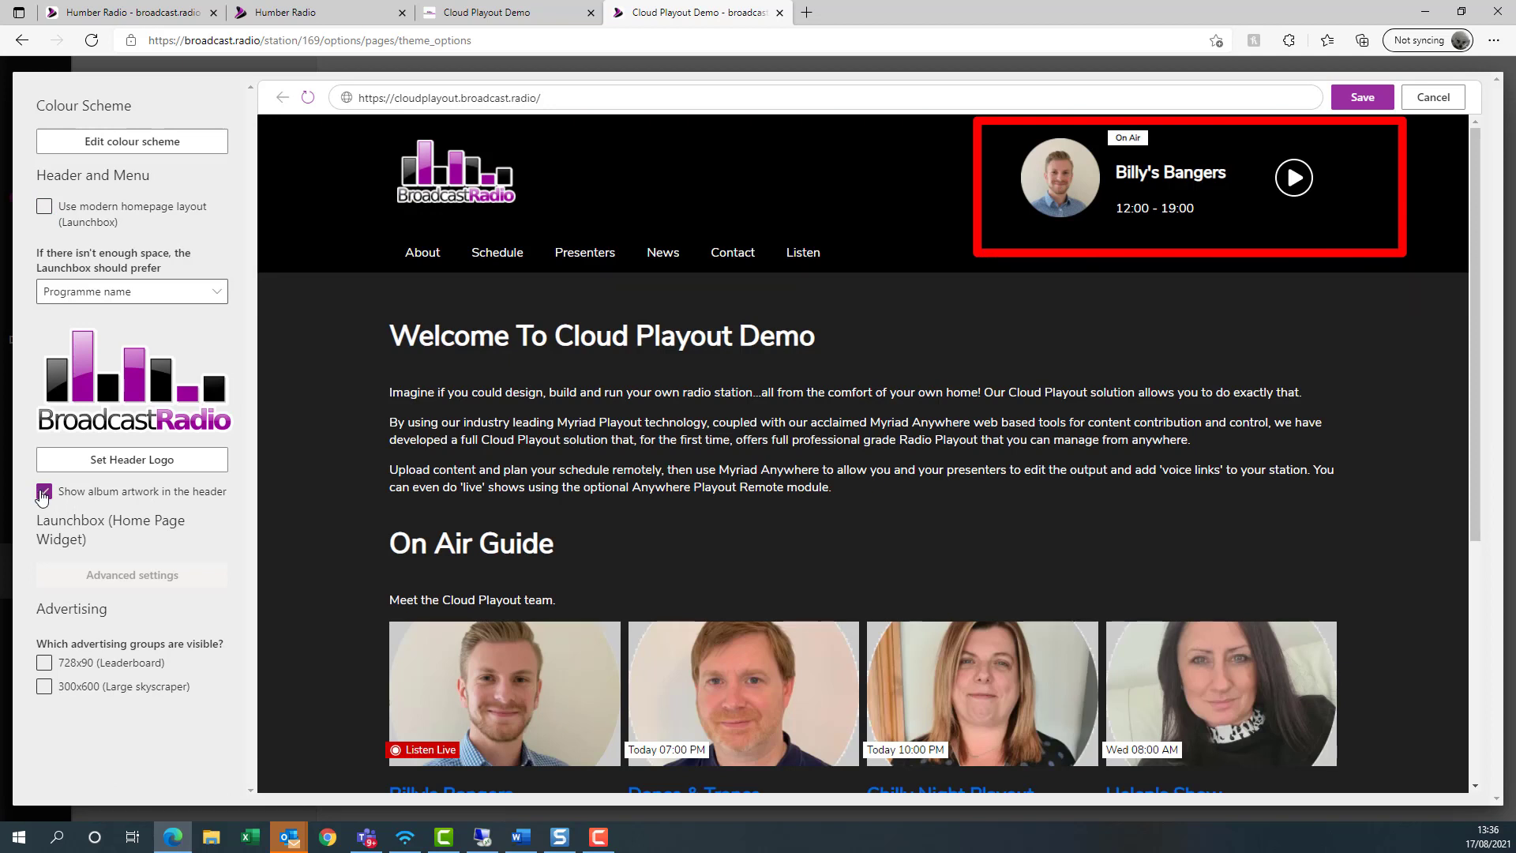
- Compare the non-modern header with album artwork hidden and shown, setting the Launchbox to prefer Current song in between
{"action": "left_click", "coordinate": [45, 495]}
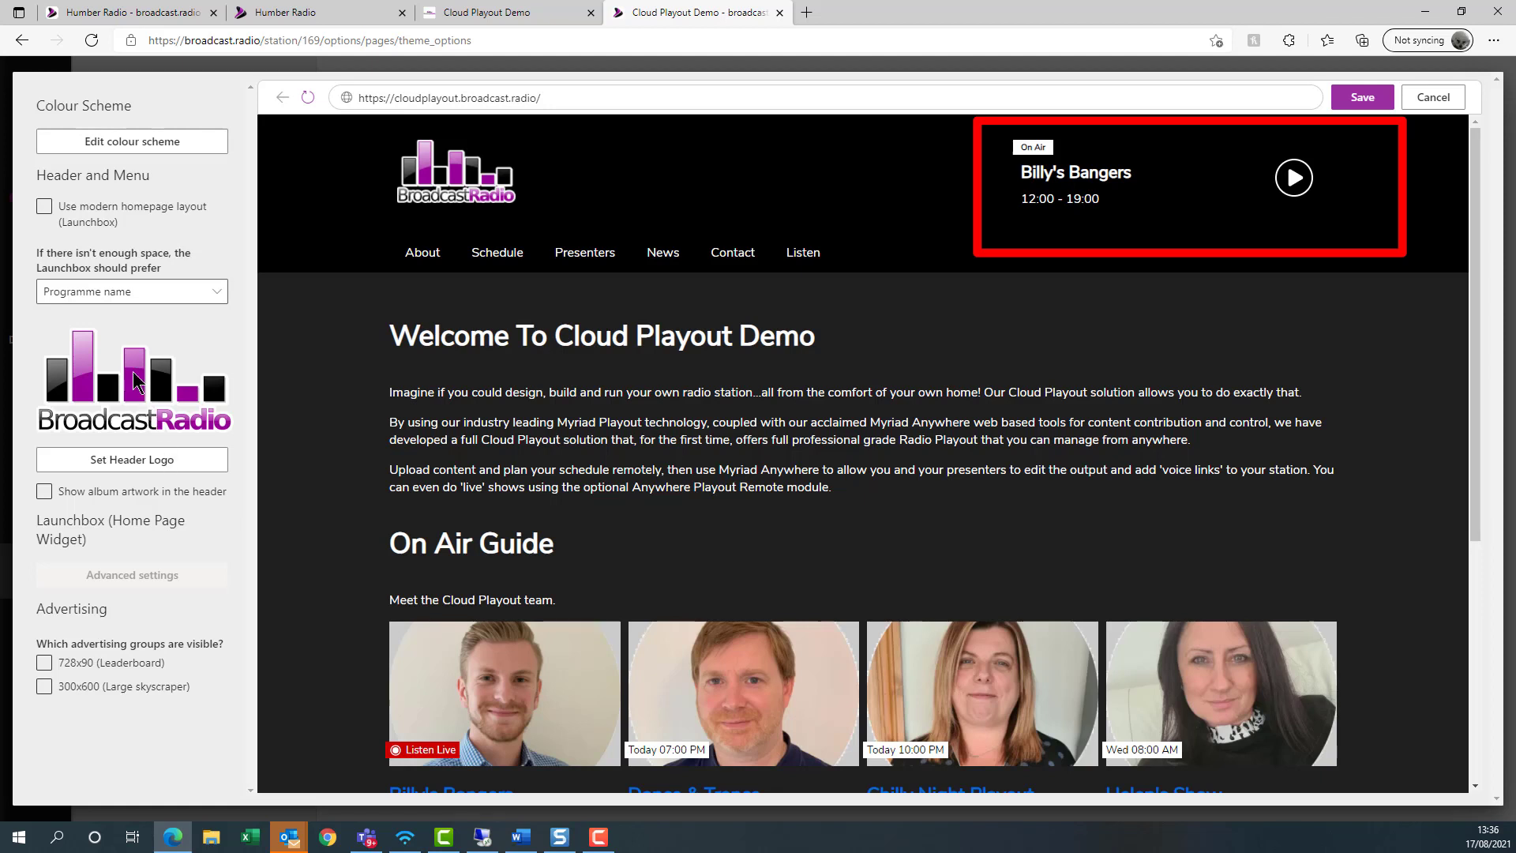
{"action": "left_click", "coordinate": [132, 292]}
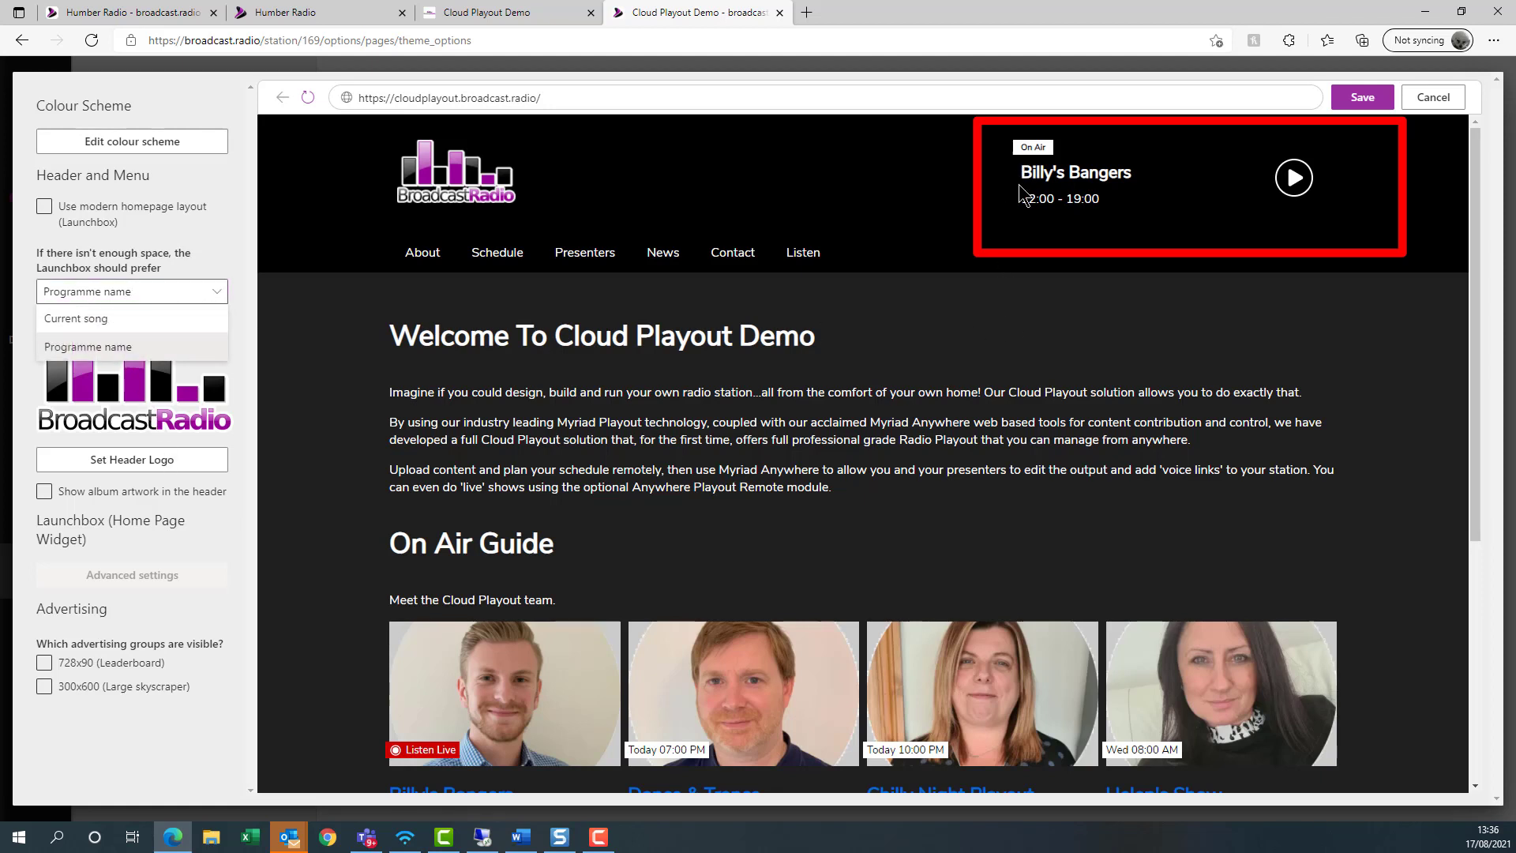
{"action": "left_click", "coordinate": [131, 324]}
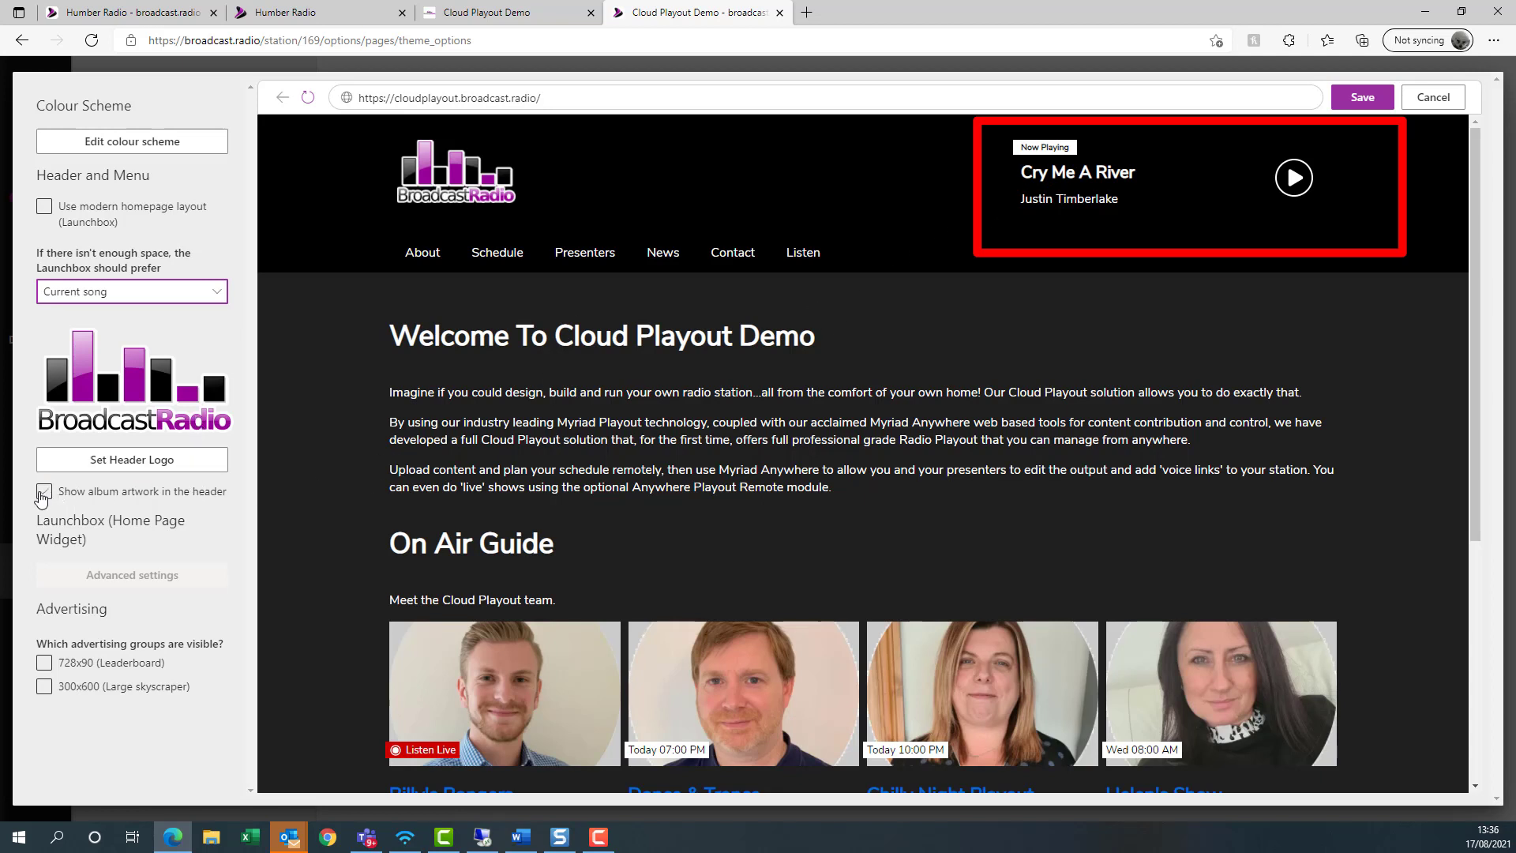
{"action": "left_click", "coordinate": [40, 496]}
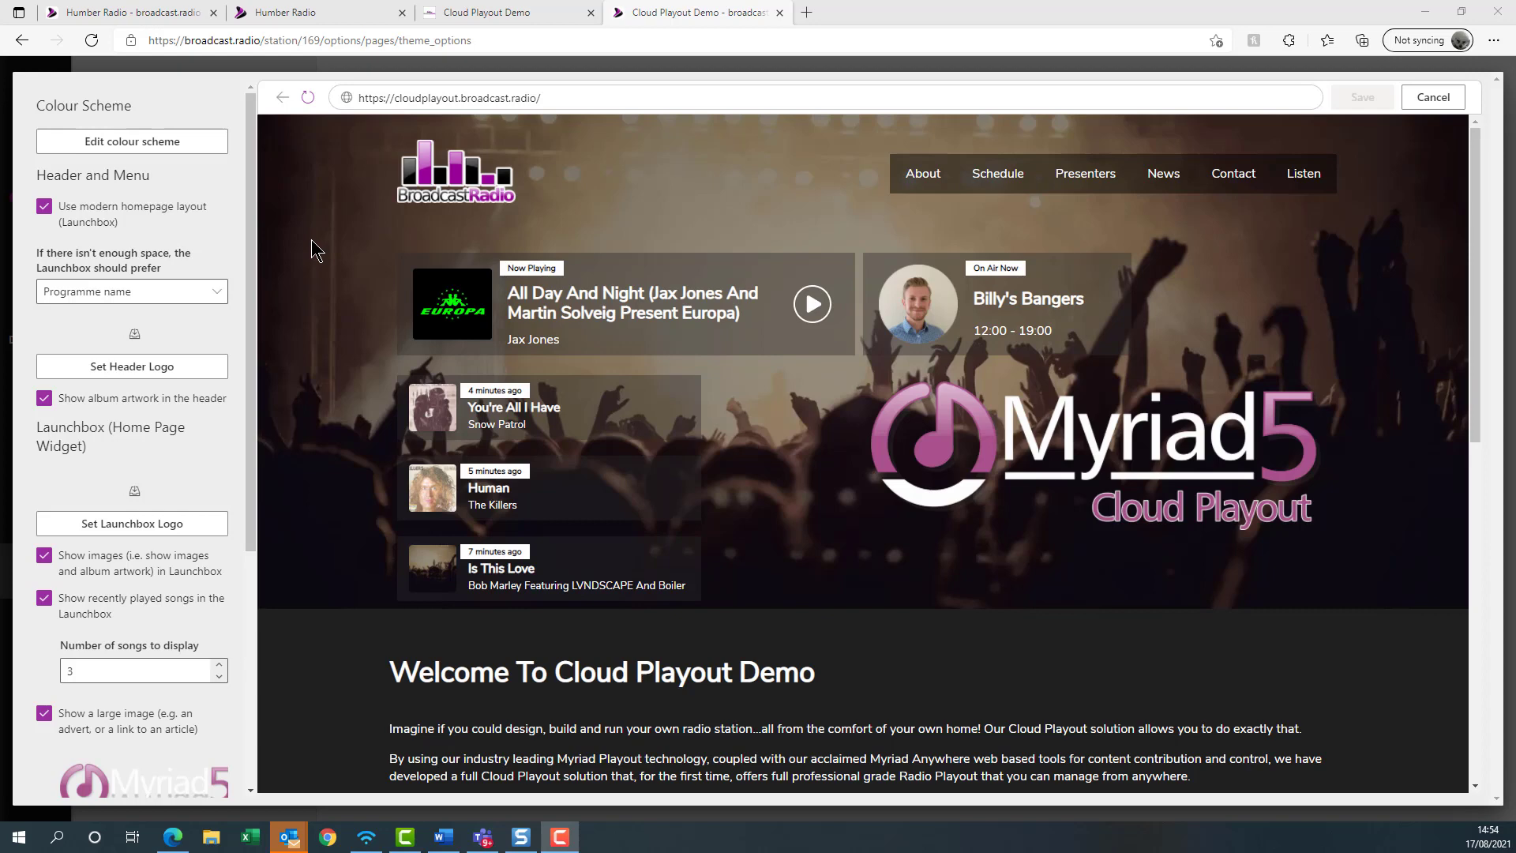
- Set the Launchbox logo to the car image imported-A214888_medium-fbd274.jpg and compare the home page with the About page
{"action": "left_click", "coordinate": [119, 525]}
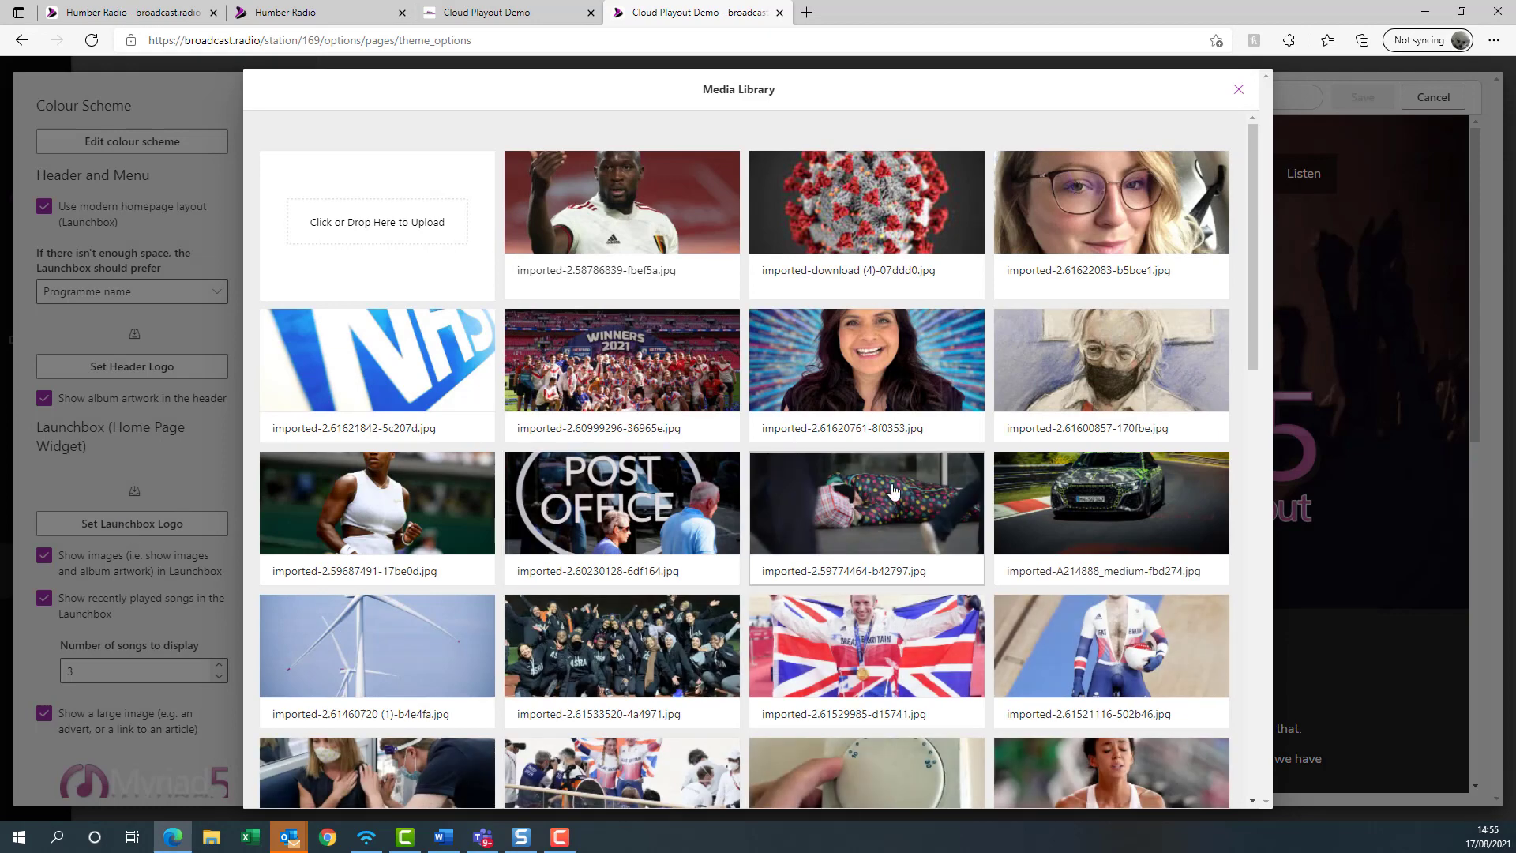
{"action": "left_click", "coordinate": [1098, 503]}
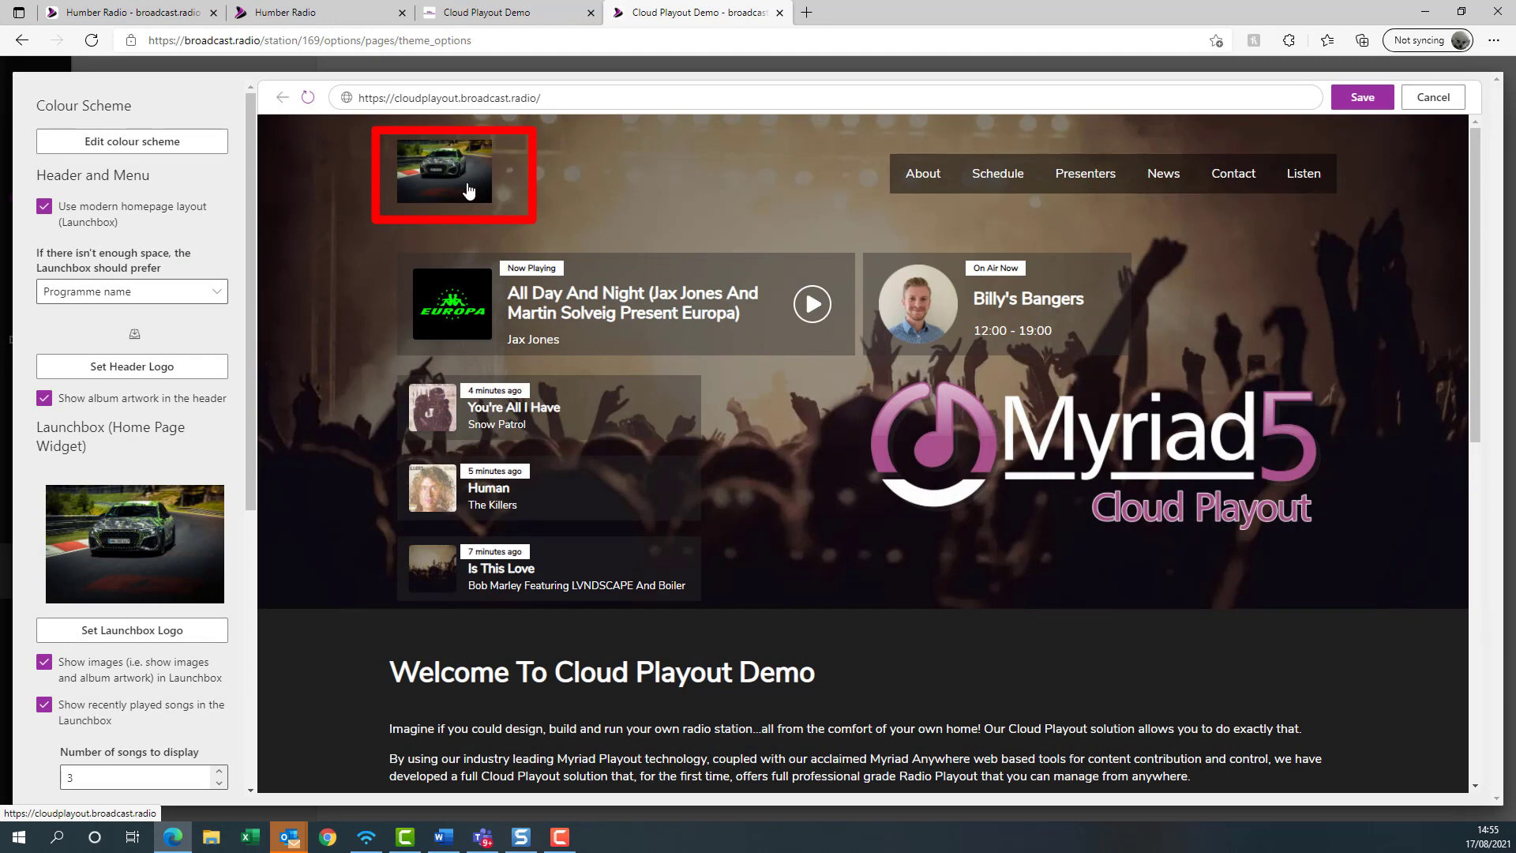
{"action": "left_click", "coordinate": [930, 181]}
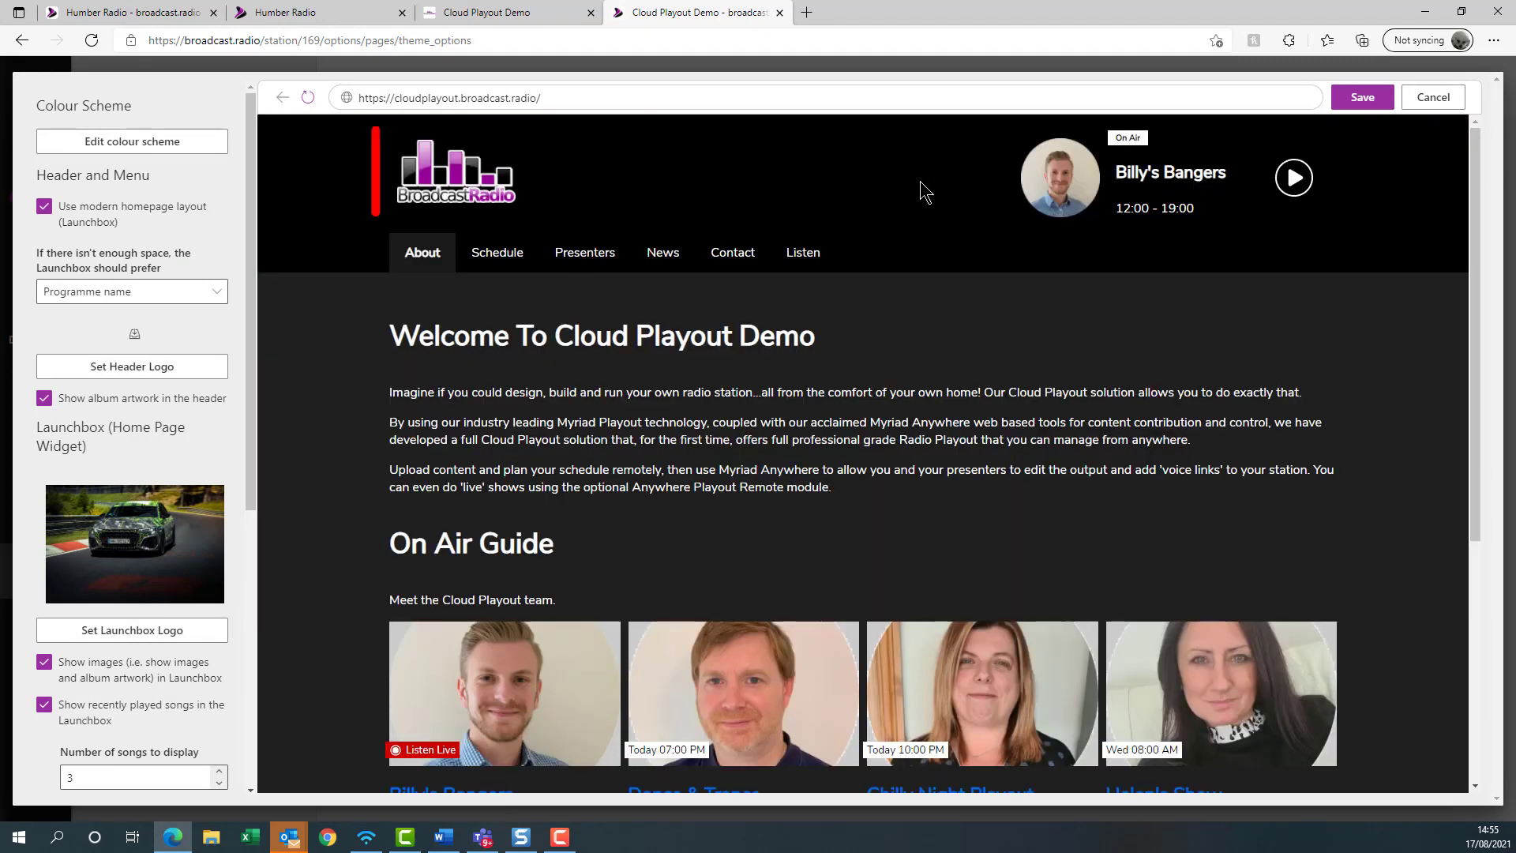
{"action": "left_click", "coordinate": [456, 183]}
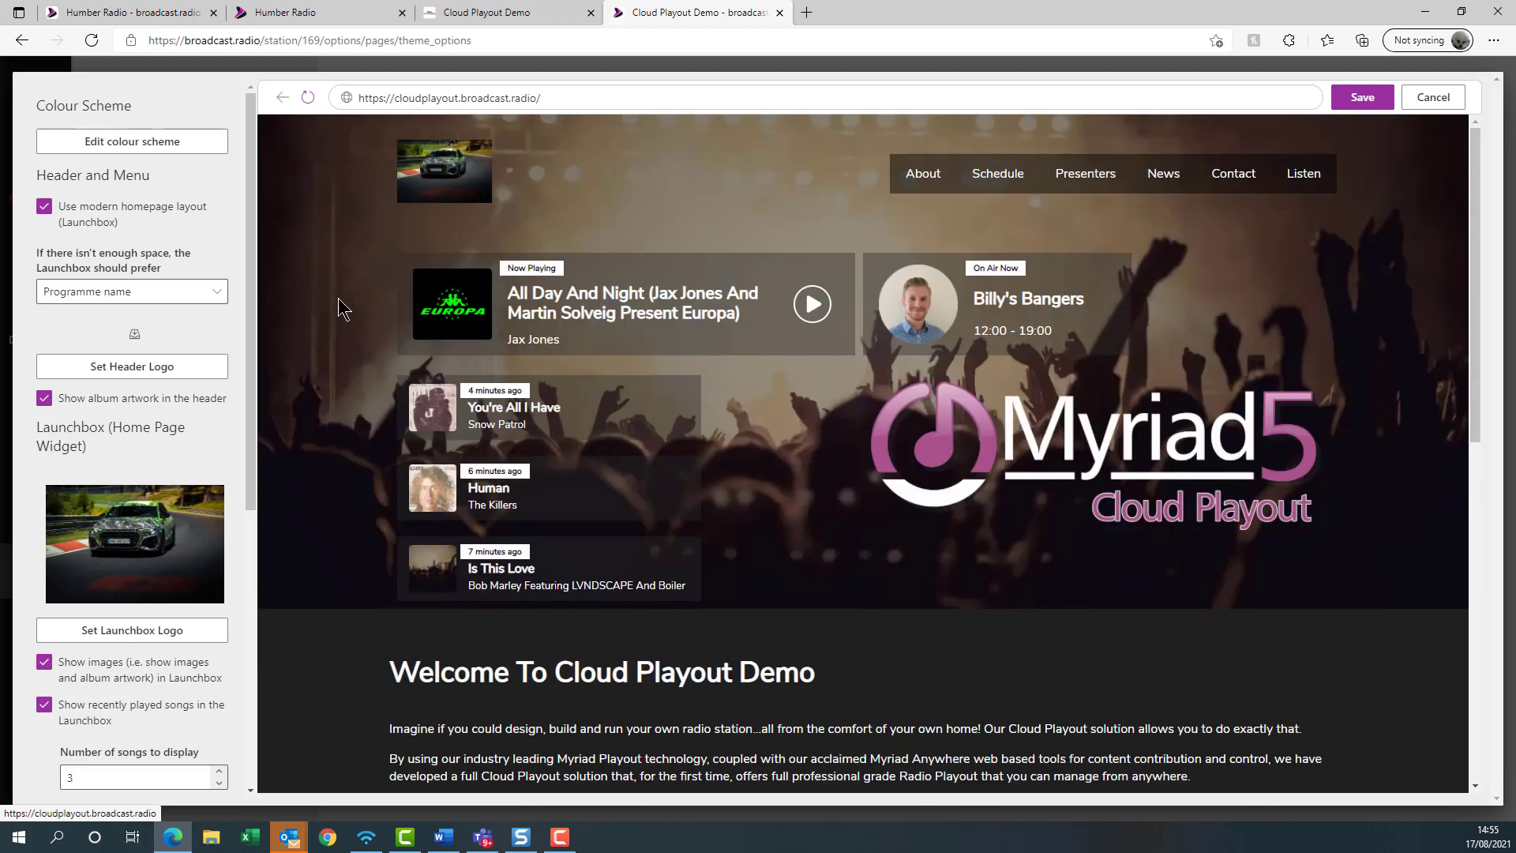
- Set the Launchbox logo to Logo with white outline.png from the Media Library
{"action": "left_click", "coordinate": [134, 631]}
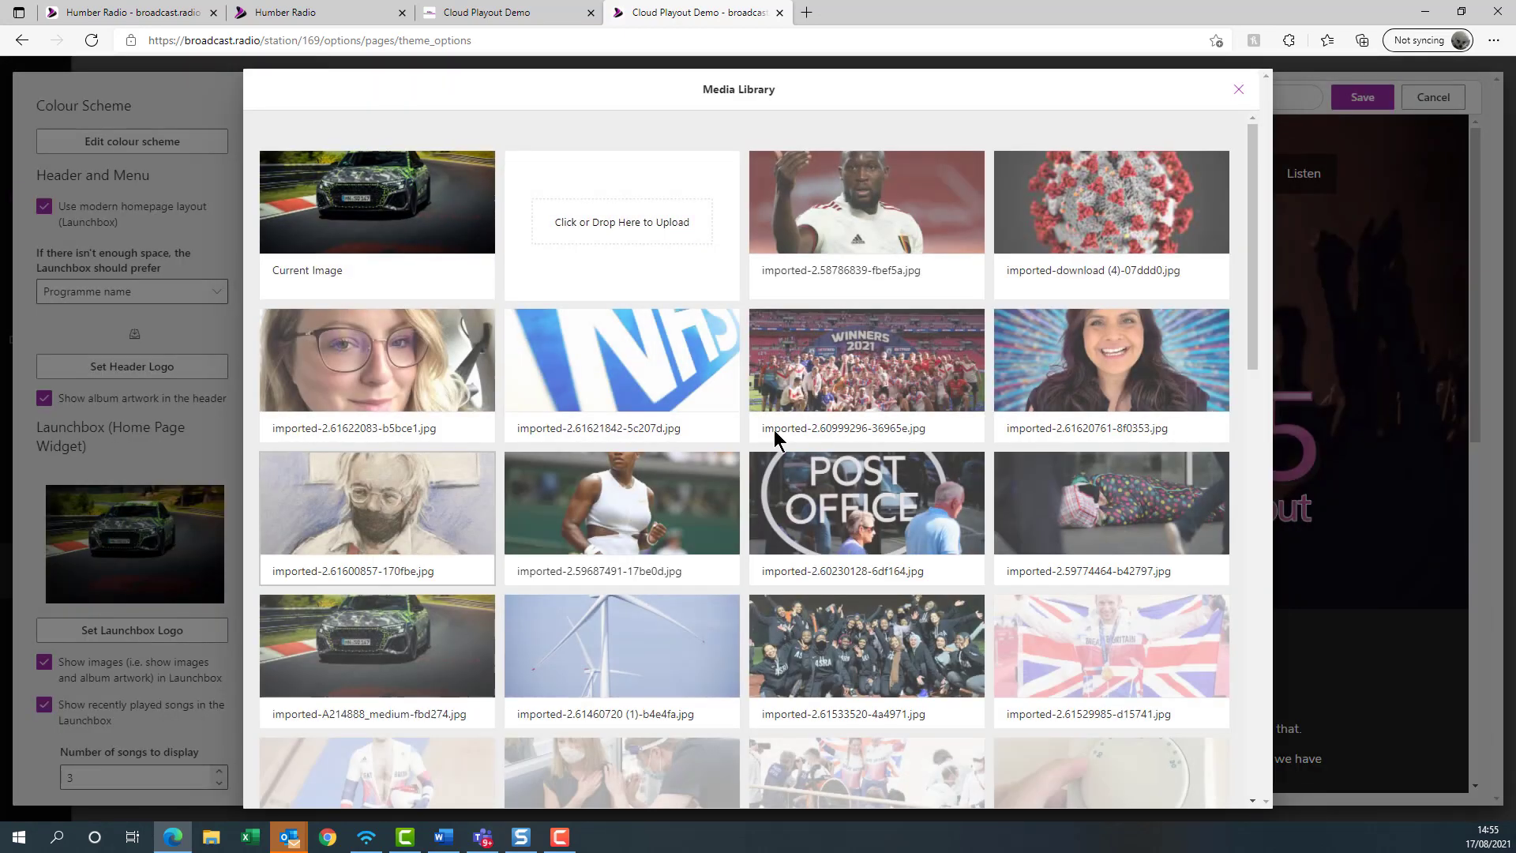
{"action": "scroll", "coordinate": [786, 442], "scroll_direction": "down", "scroll_amount": 15}
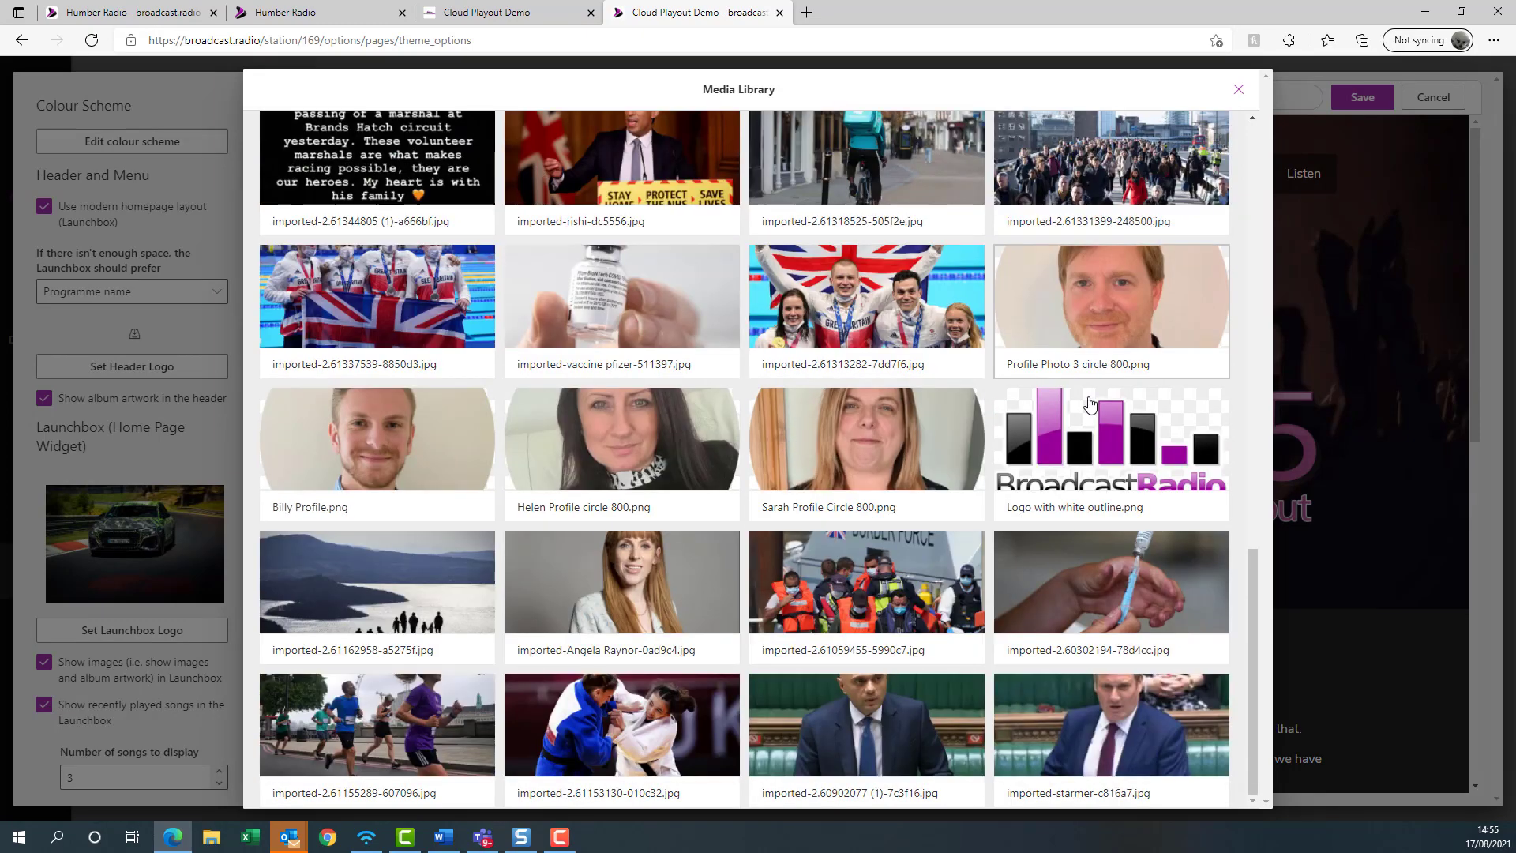
{"action": "left_click", "coordinate": [1090, 468]}
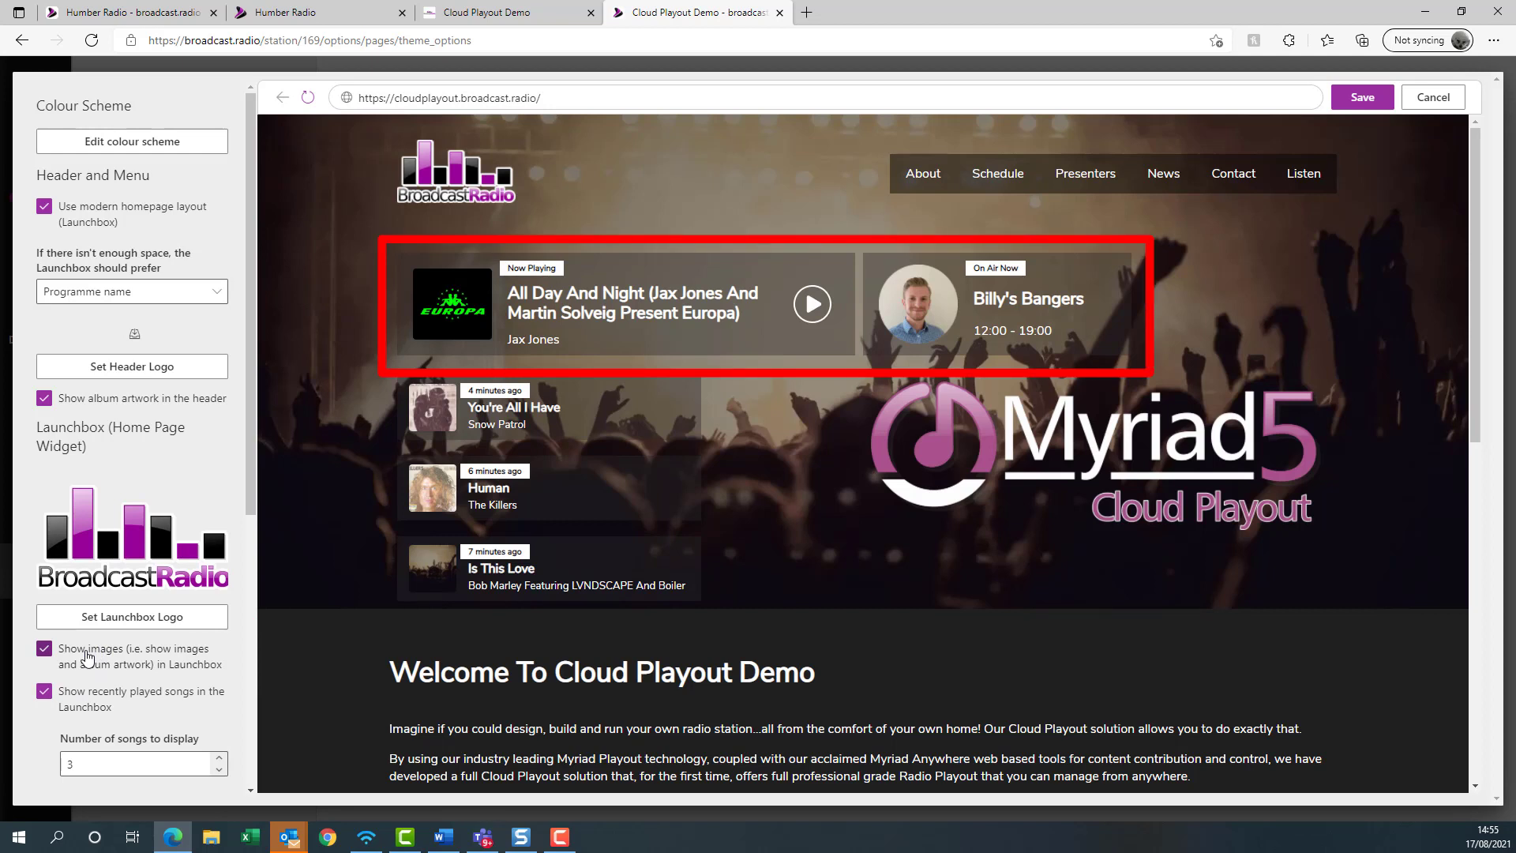
- Hide the images and album artwork in the Launchbox, show them again, and look over the home page preview
{"action": "left_click", "coordinate": [44, 649]}
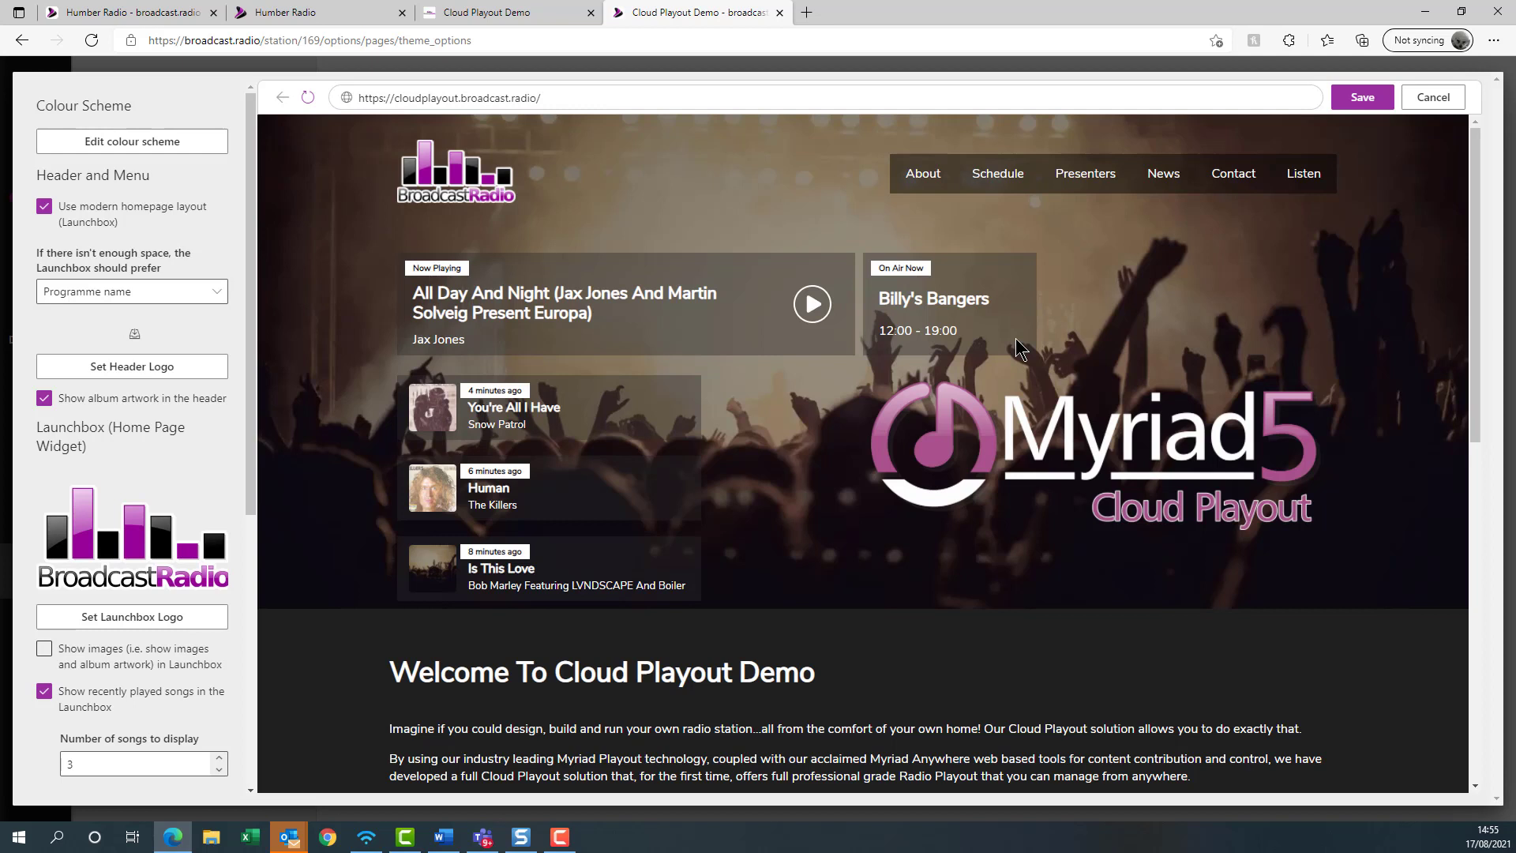
{"action": "left_click", "coordinate": [60, 657]}
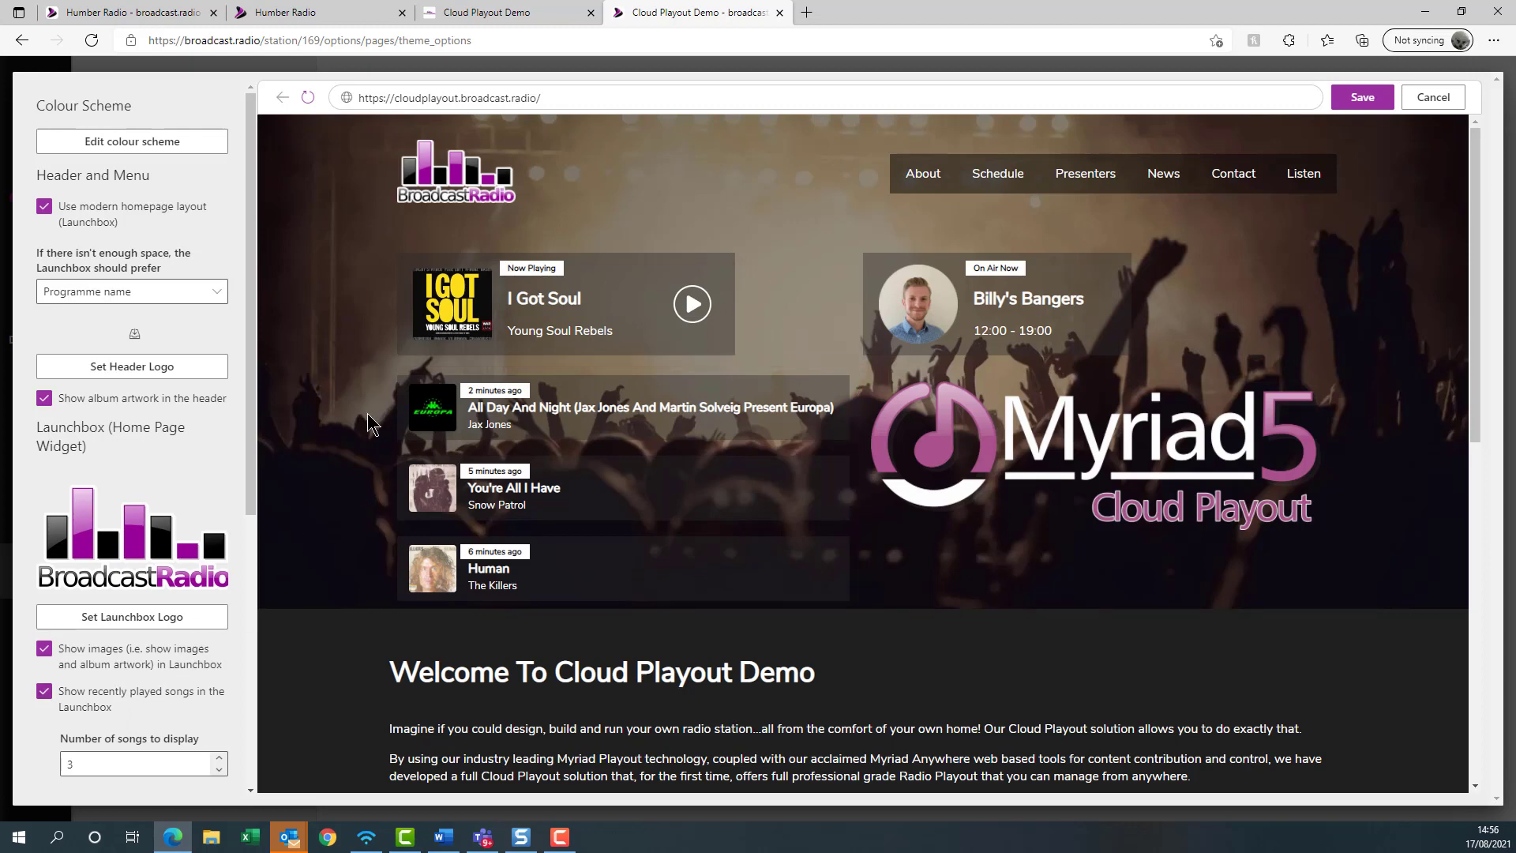
{"action": "scroll", "coordinate": [359, 450], "scroll_direction": "down", "scroll_amount": 3}
{"action": "scroll", "coordinate": [356, 450], "scroll_direction": "up", "scroll_amount": 1}
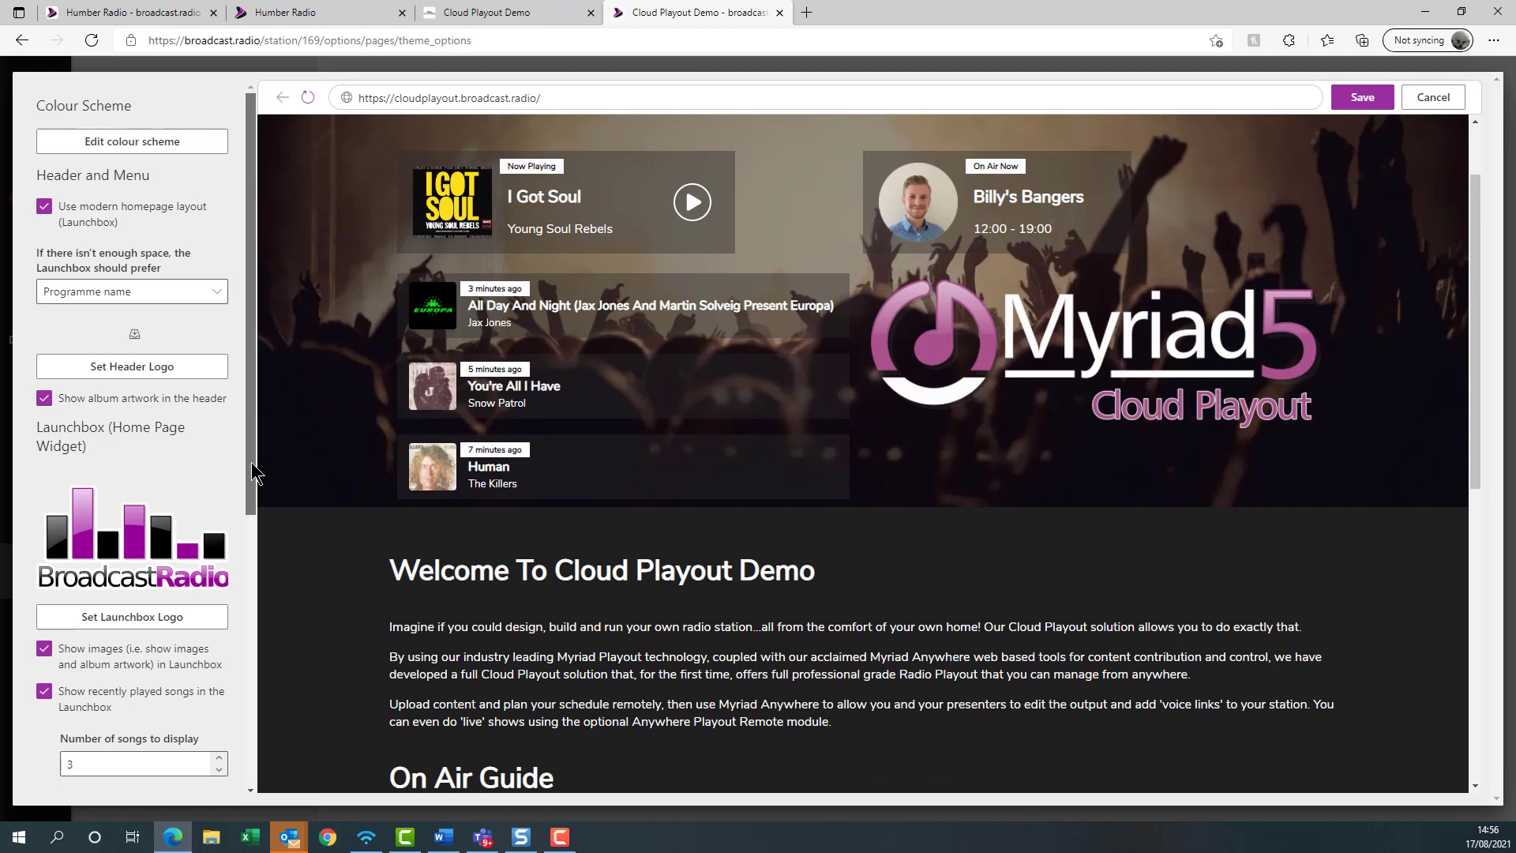
- Turn the recently played songs in the Launchbox off and back on to compare the previews
{"action": "left_click_drag", "start_coordinate": [252, 487], "coordinate": [261, 509]}
{"action": "scroll", "coordinate": [237, 572], "scroll_direction": "down", "scroll_amount": 2}
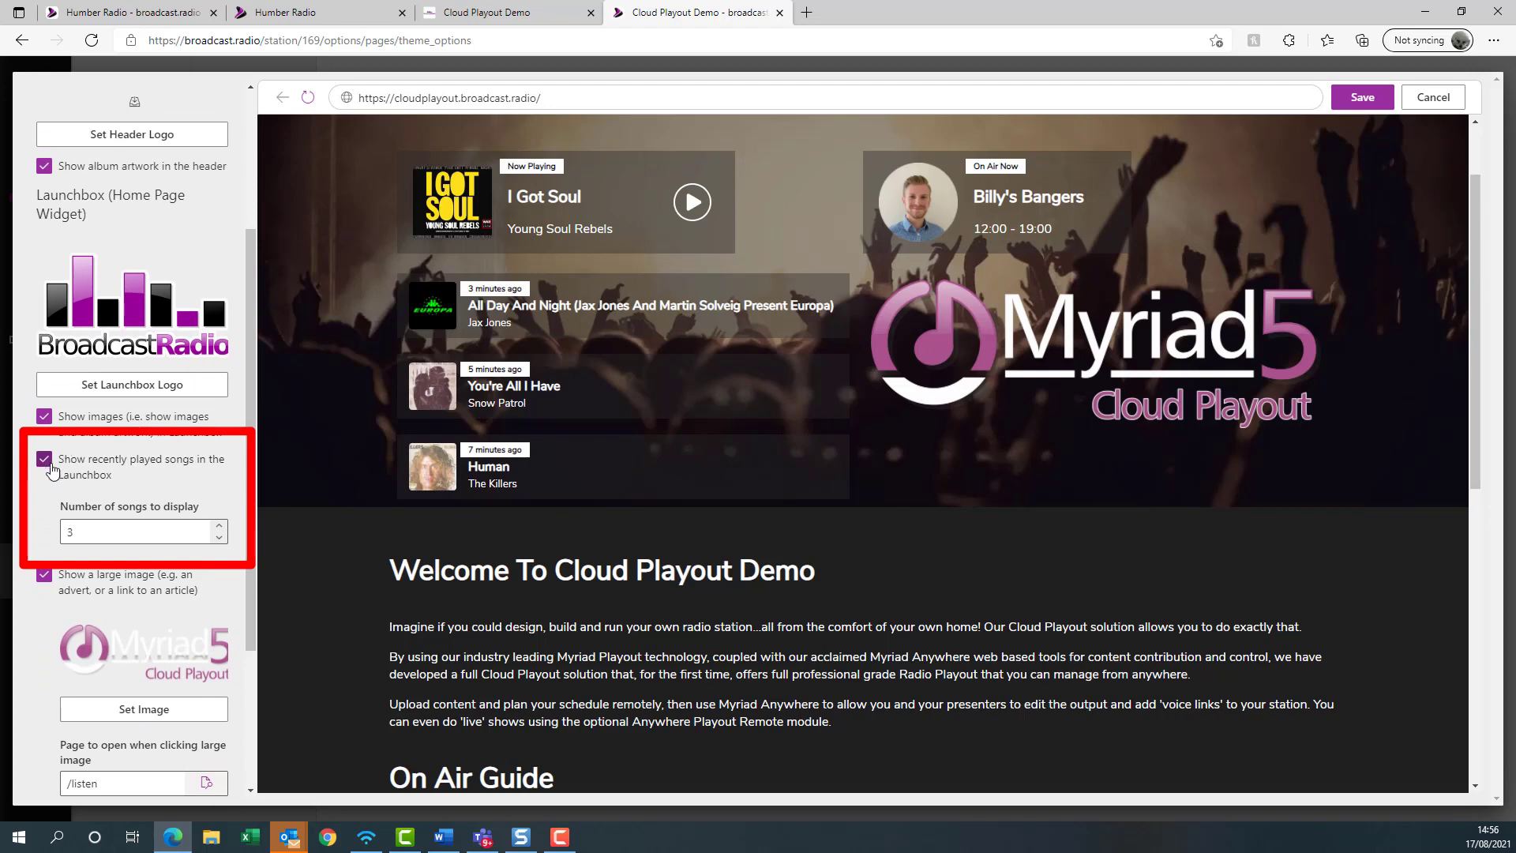
{"action": "left_click", "coordinate": [43, 462]}
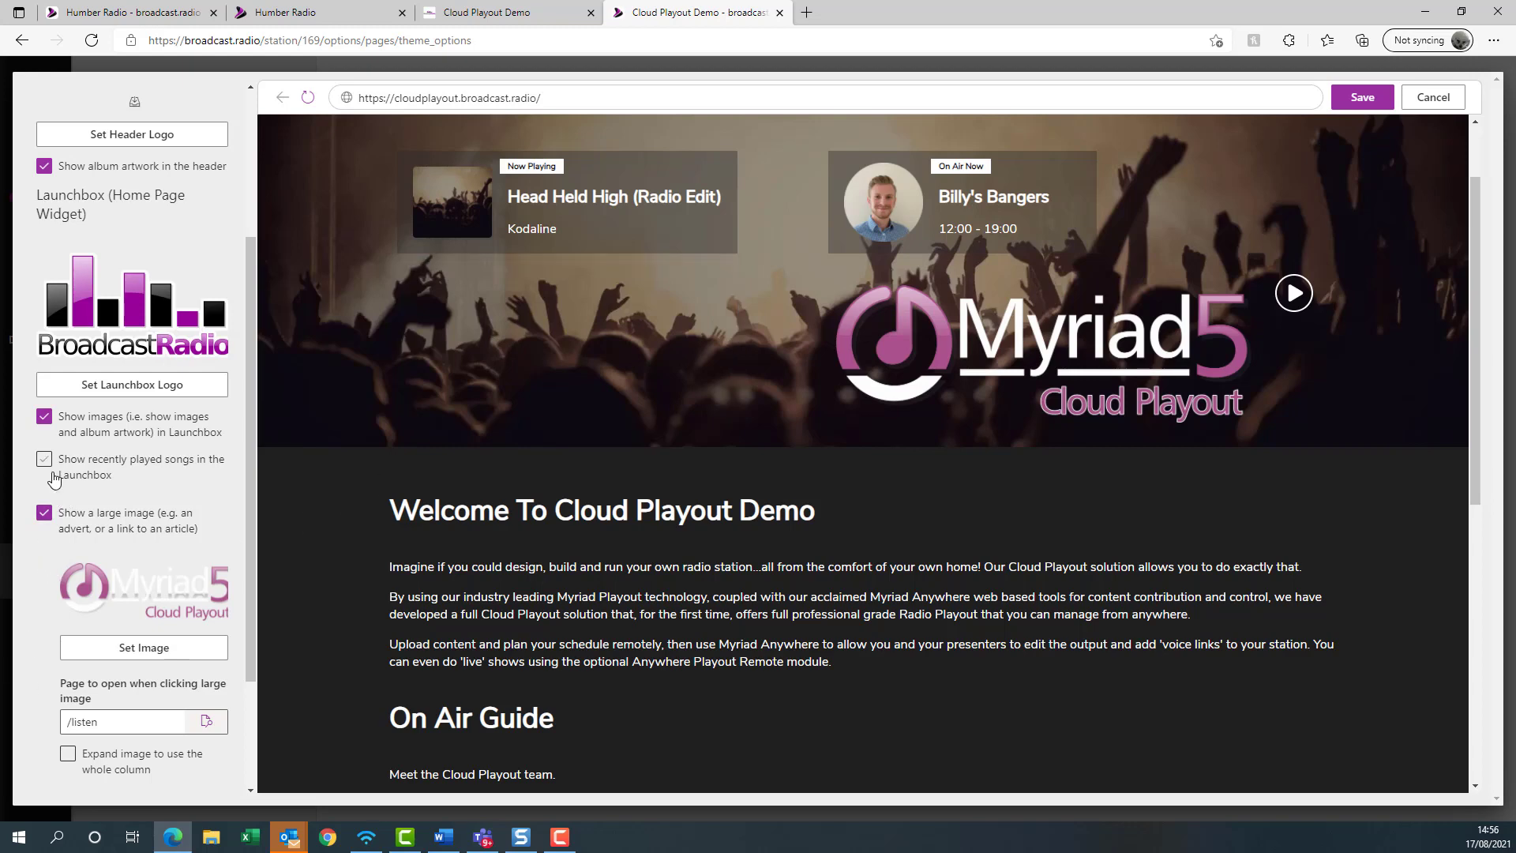
{"action": "left_click", "coordinate": [44, 459]}
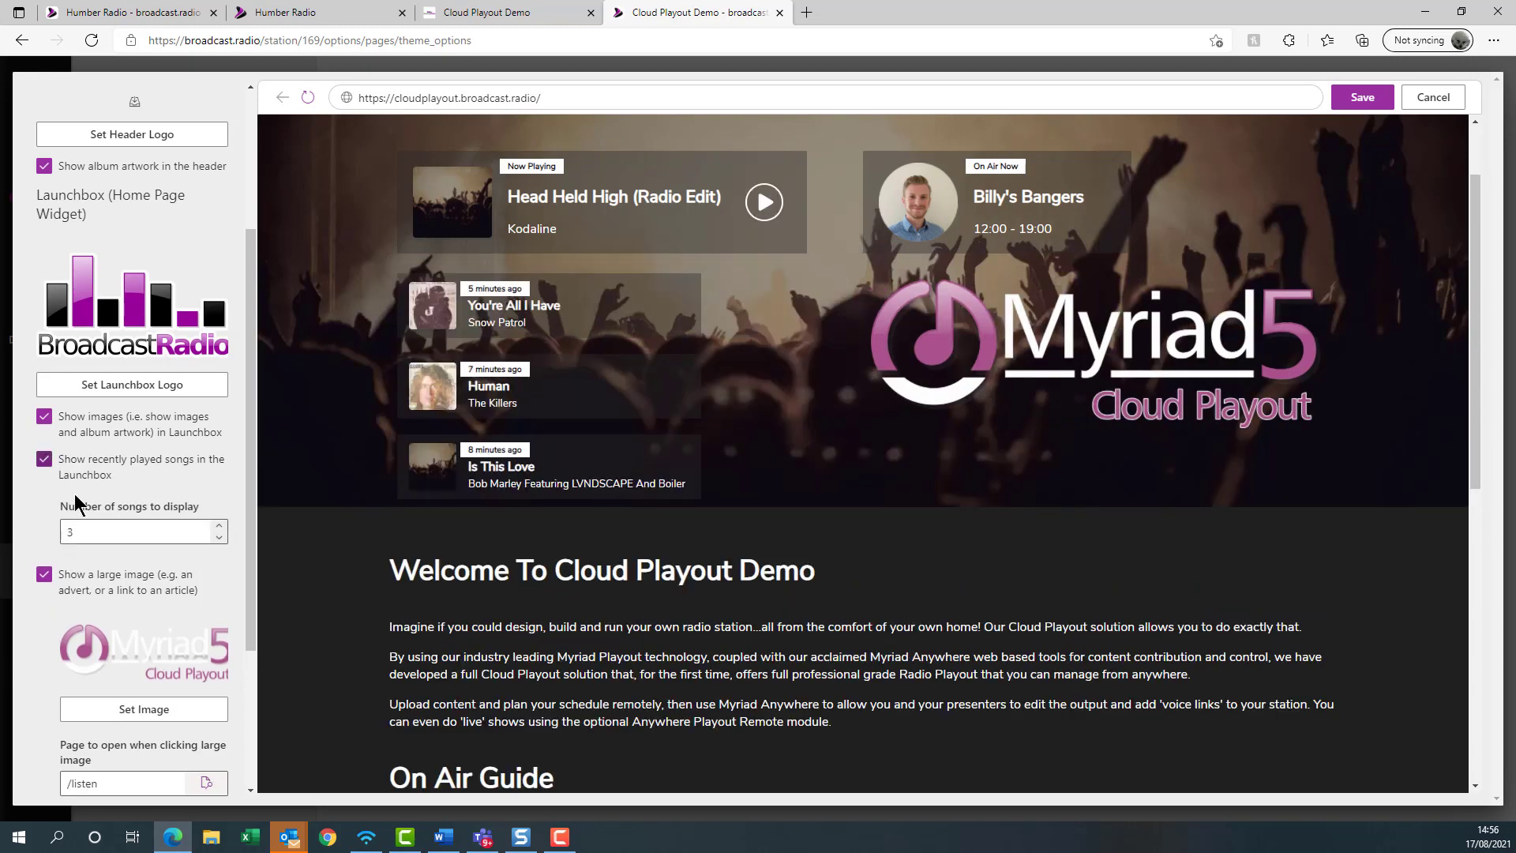
- Reduce the number of recently played songs to 1 for comparison, and return it to 3
{"action": "left_click", "coordinate": [219, 538]}
{"action": "left_click", "coordinate": [220, 538]}
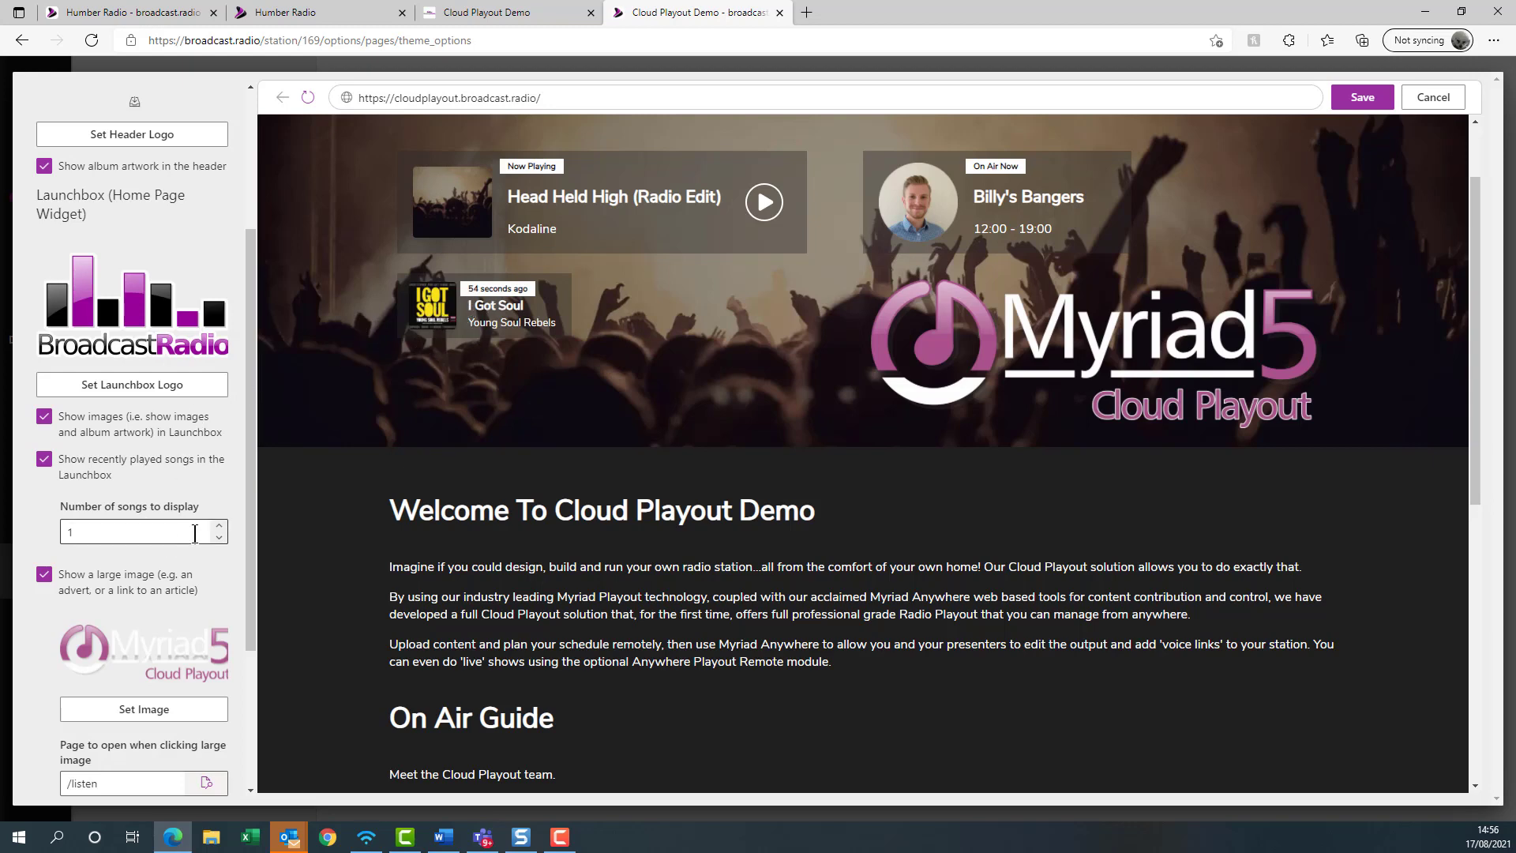
{"action": "left_click", "coordinate": [219, 527]}
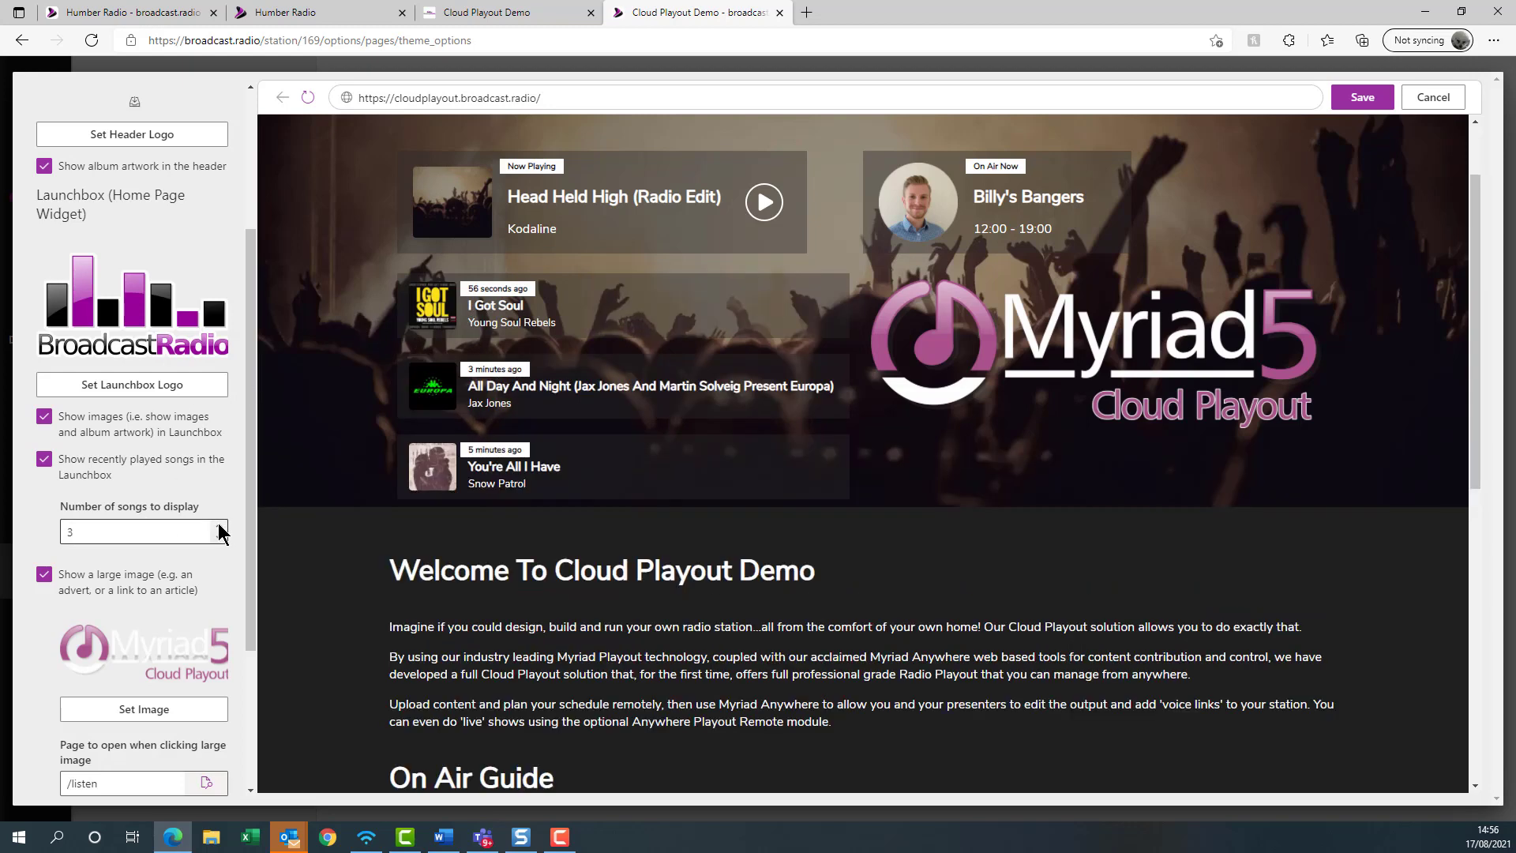
- Remove the large image from the Launchbox and show it again to compare the layouts
{"action": "scroll", "coordinate": [118, 616], "scroll_direction": "down", "scroll_amount": 2}
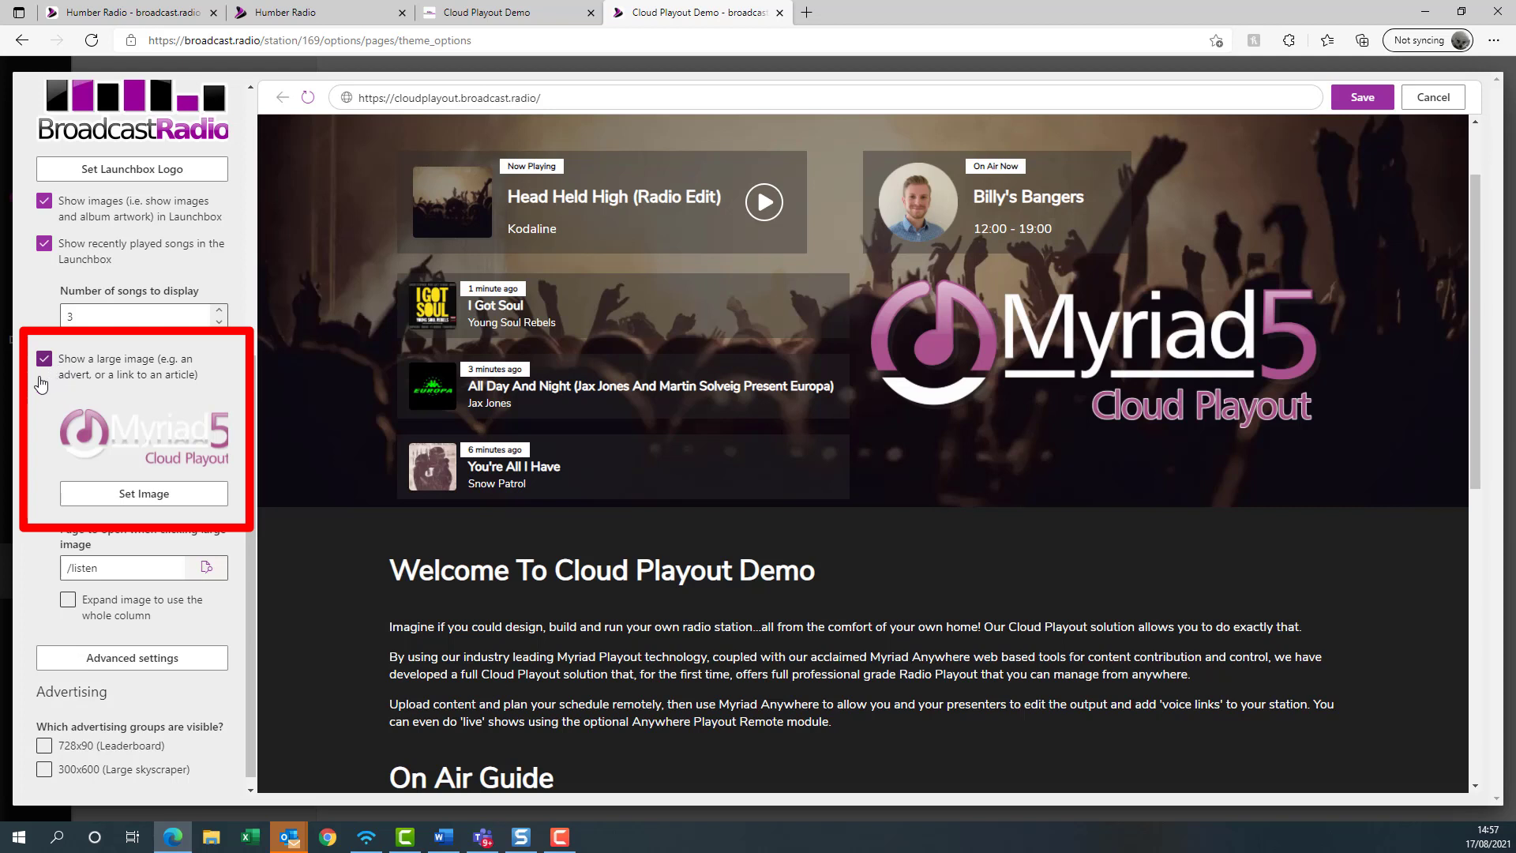
{"action": "left_click", "coordinate": [45, 360]}
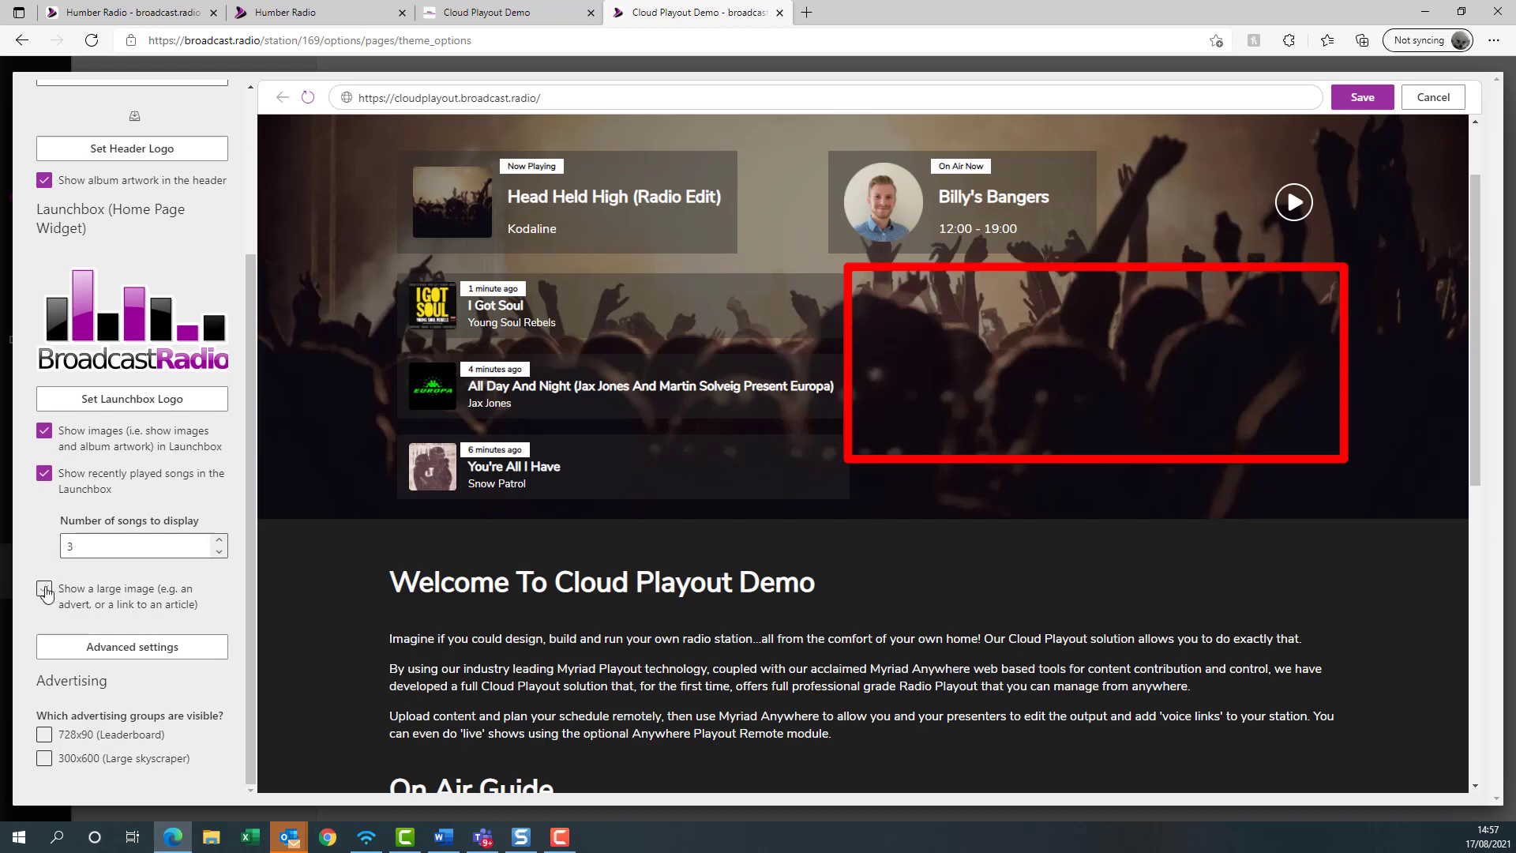
{"action": "left_click", "coordinate": [44, 590]}
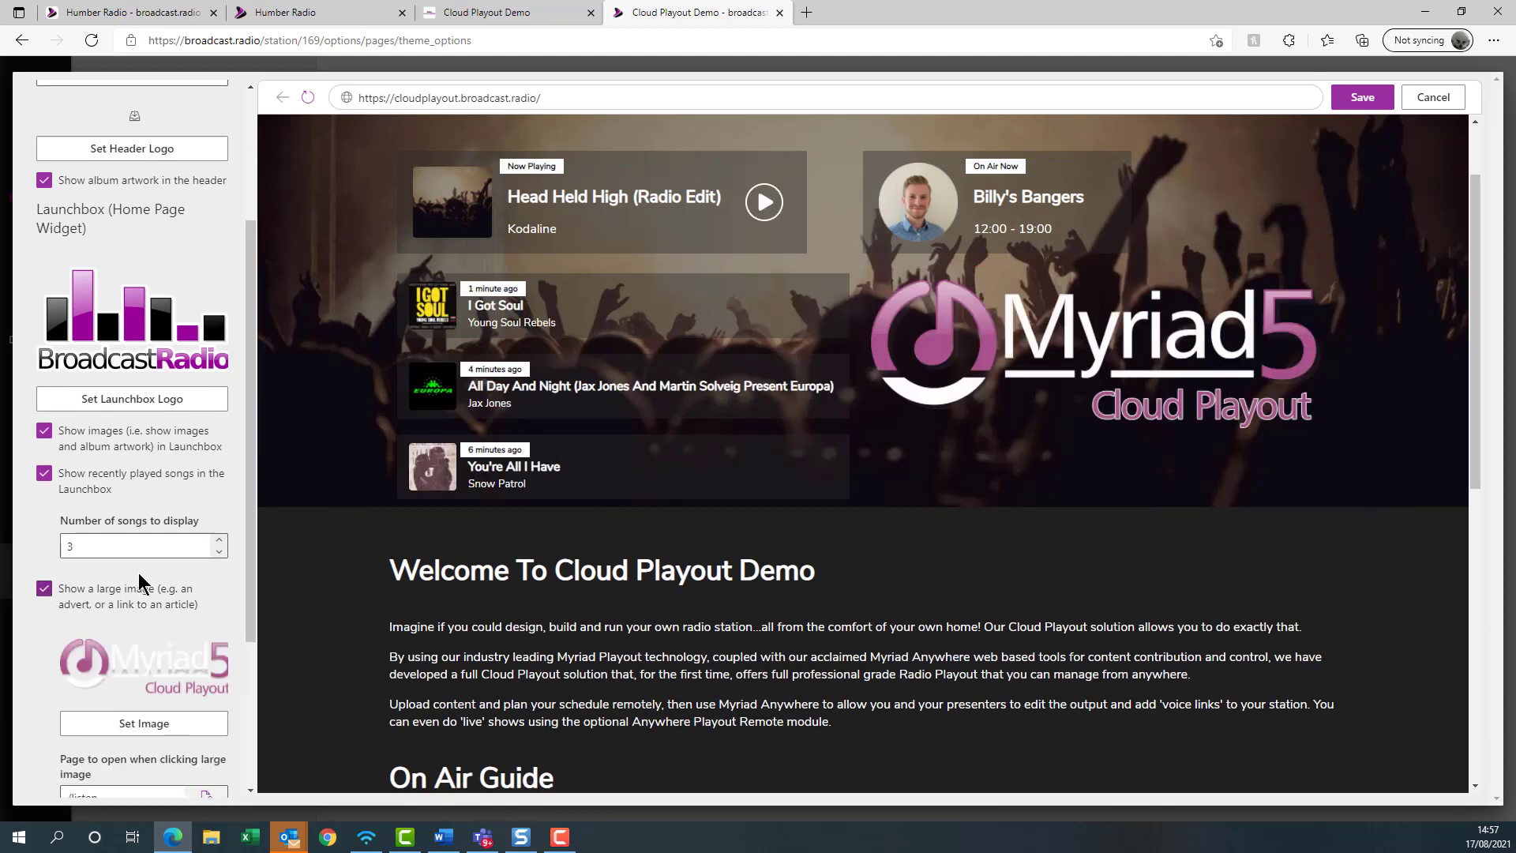
- Check the page linked to the Launchbox's large image and expand the image to use the whole column
{"action": "scroll", "coordinate": [139, 572], "scroll_direction": "down", "scroll_amount": 3}
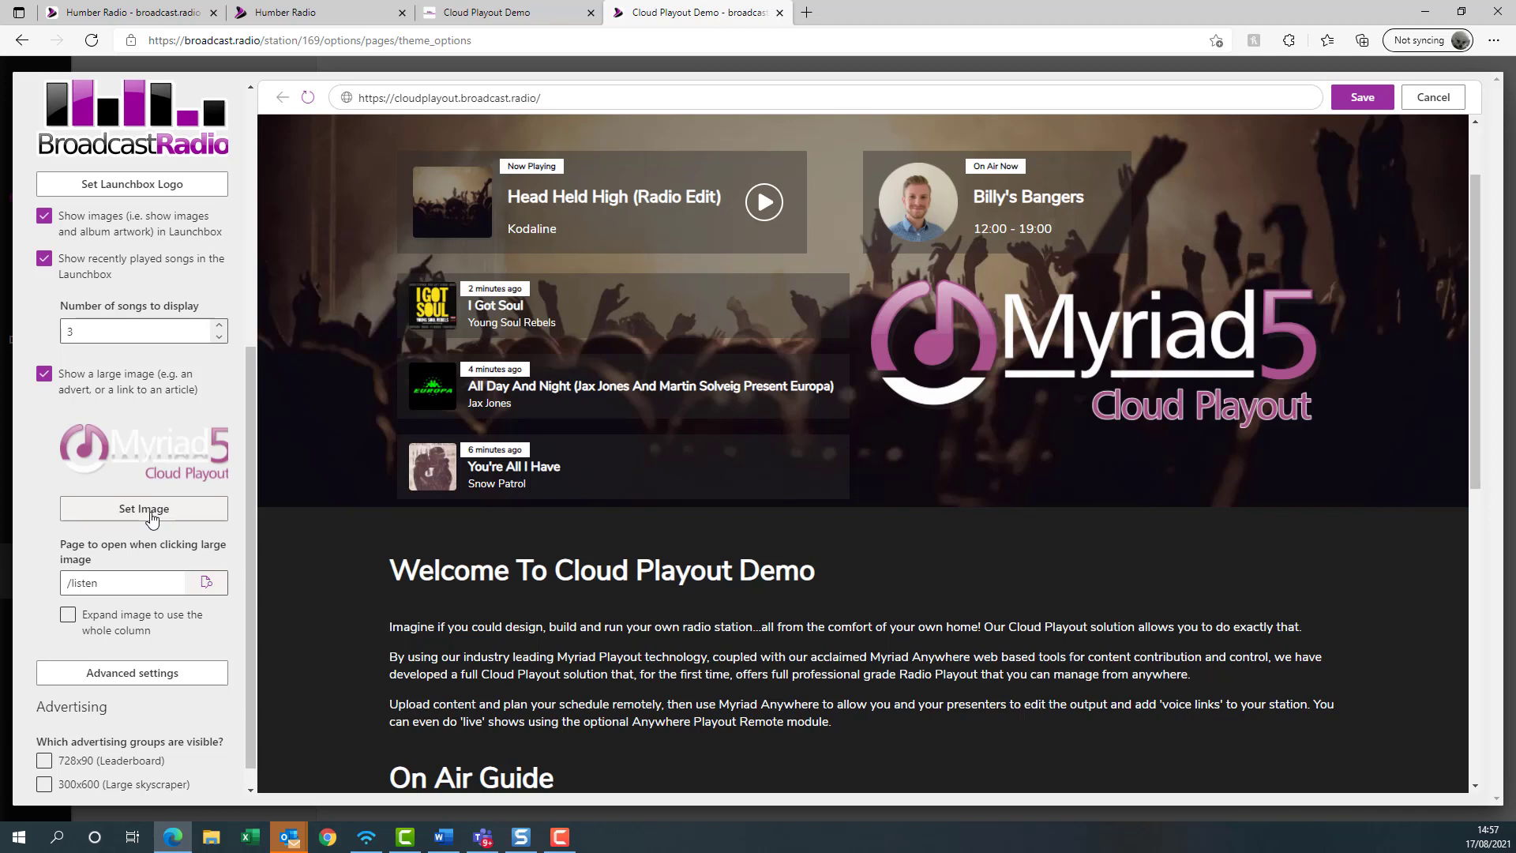
{"action": "left_click", "coordinate": [108, 585]}
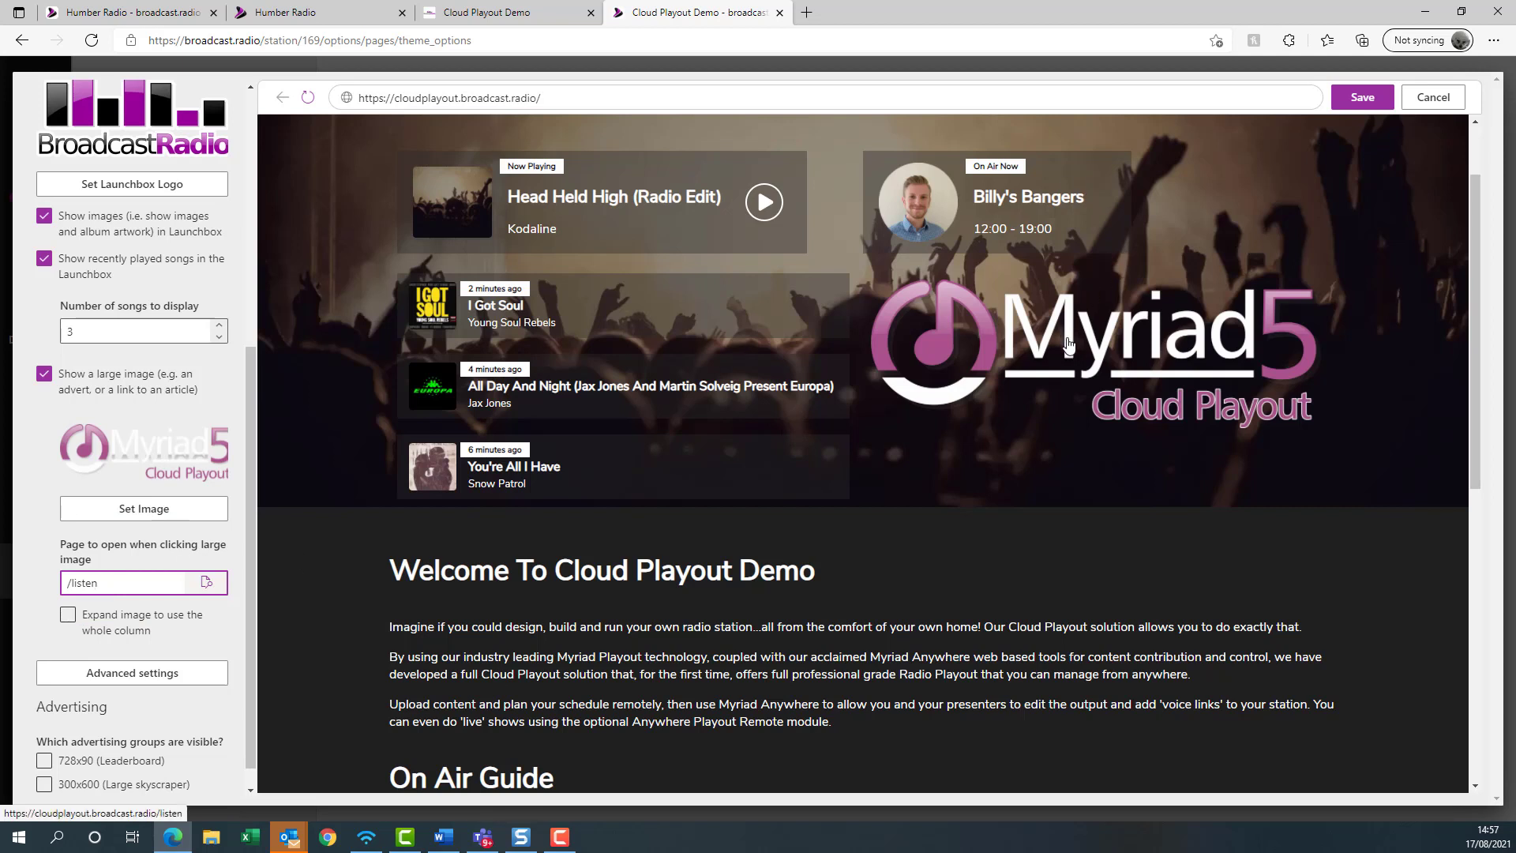
{"action": "left_click", "coordinate": [113, 622]}
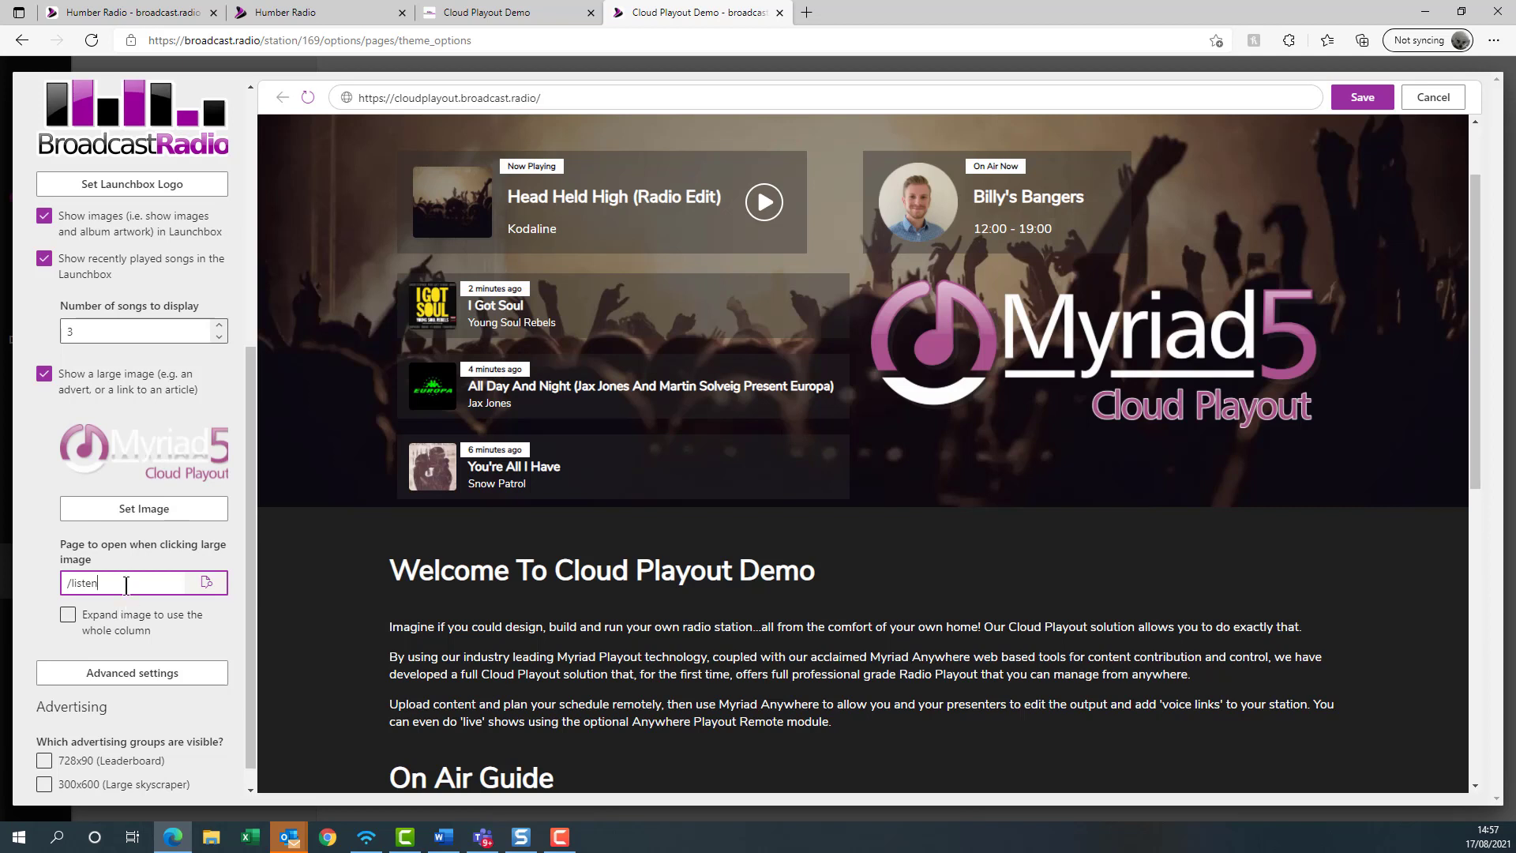
{"action": "left_click", "coordinate": [60, 630]}
{"action": "left_click", "coordinate": [67, 615]}
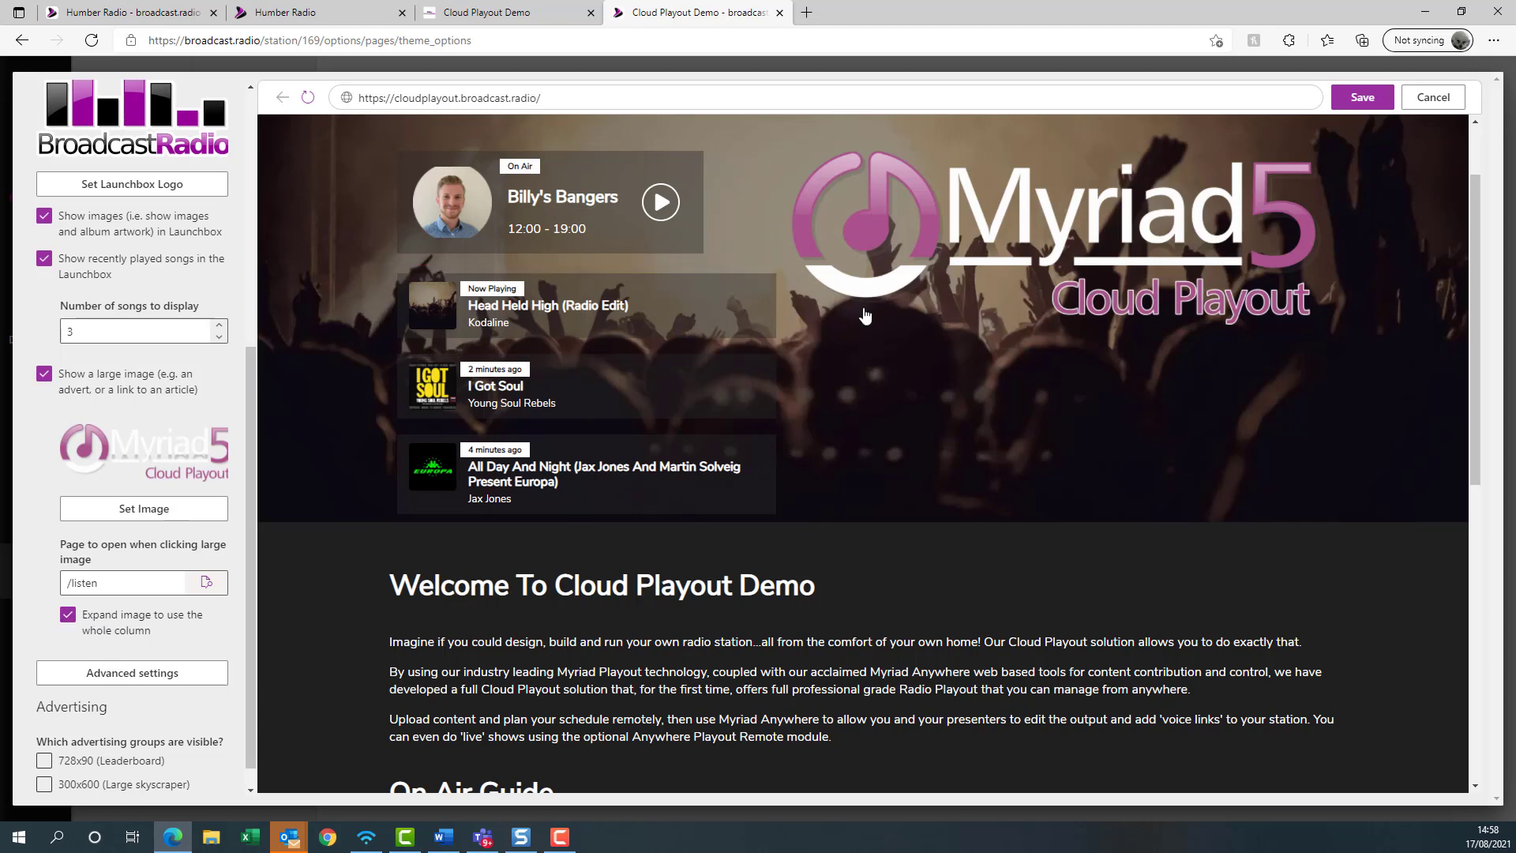
- Review the Launchbox settings against the preview and stop the large image from using the whole column
{"action": "scroll", "coordinate": [119, 537], "scroll_direction": "up", "scroll_amount": 5}
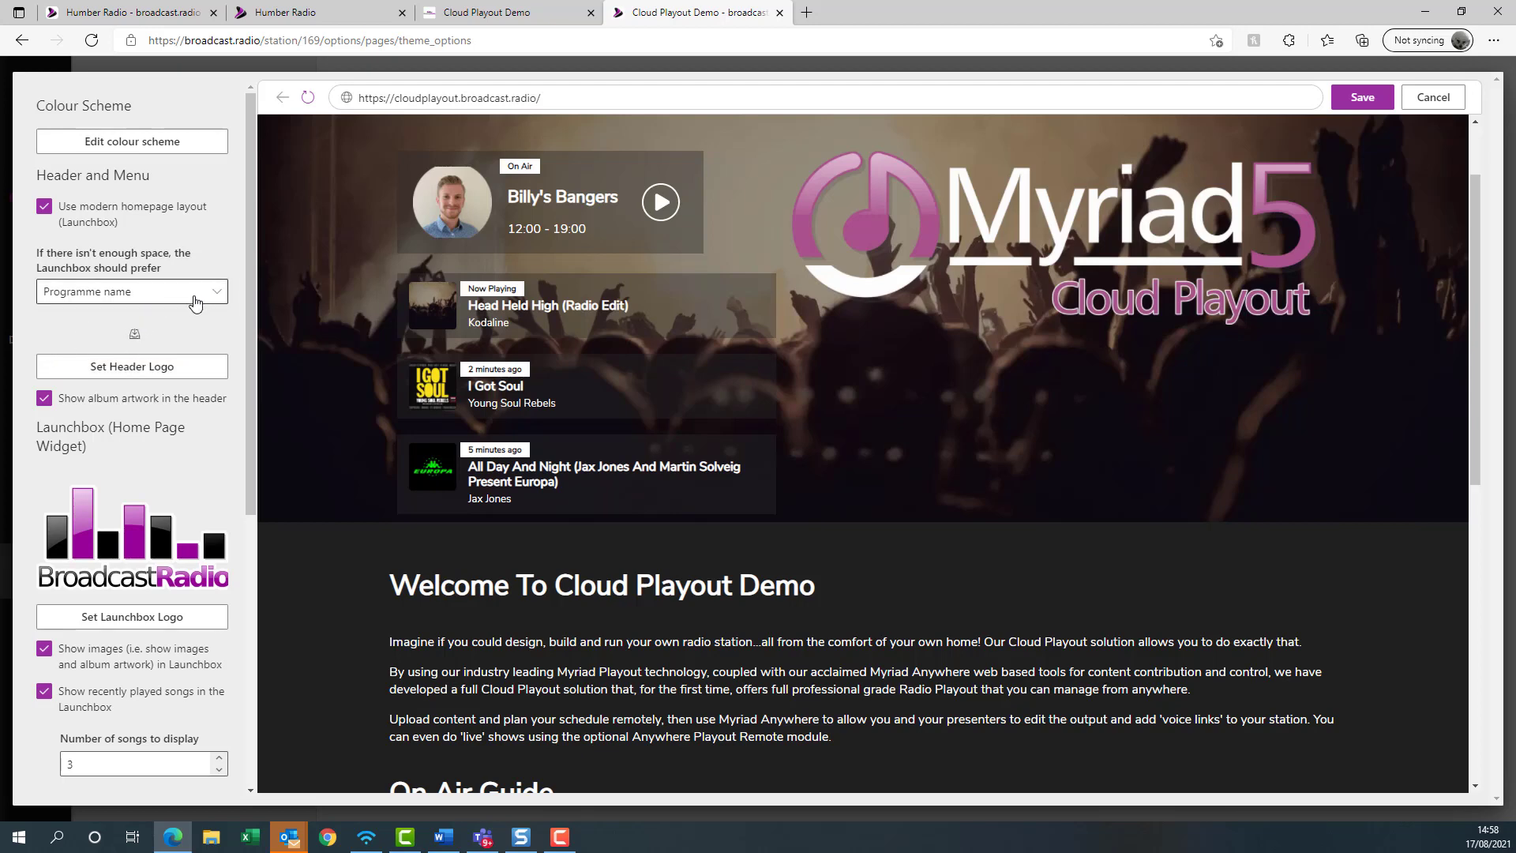
{"action": "scroll", "coordinate": [126, 395], "scroll_direction": "down", "scroll_amount": 3}
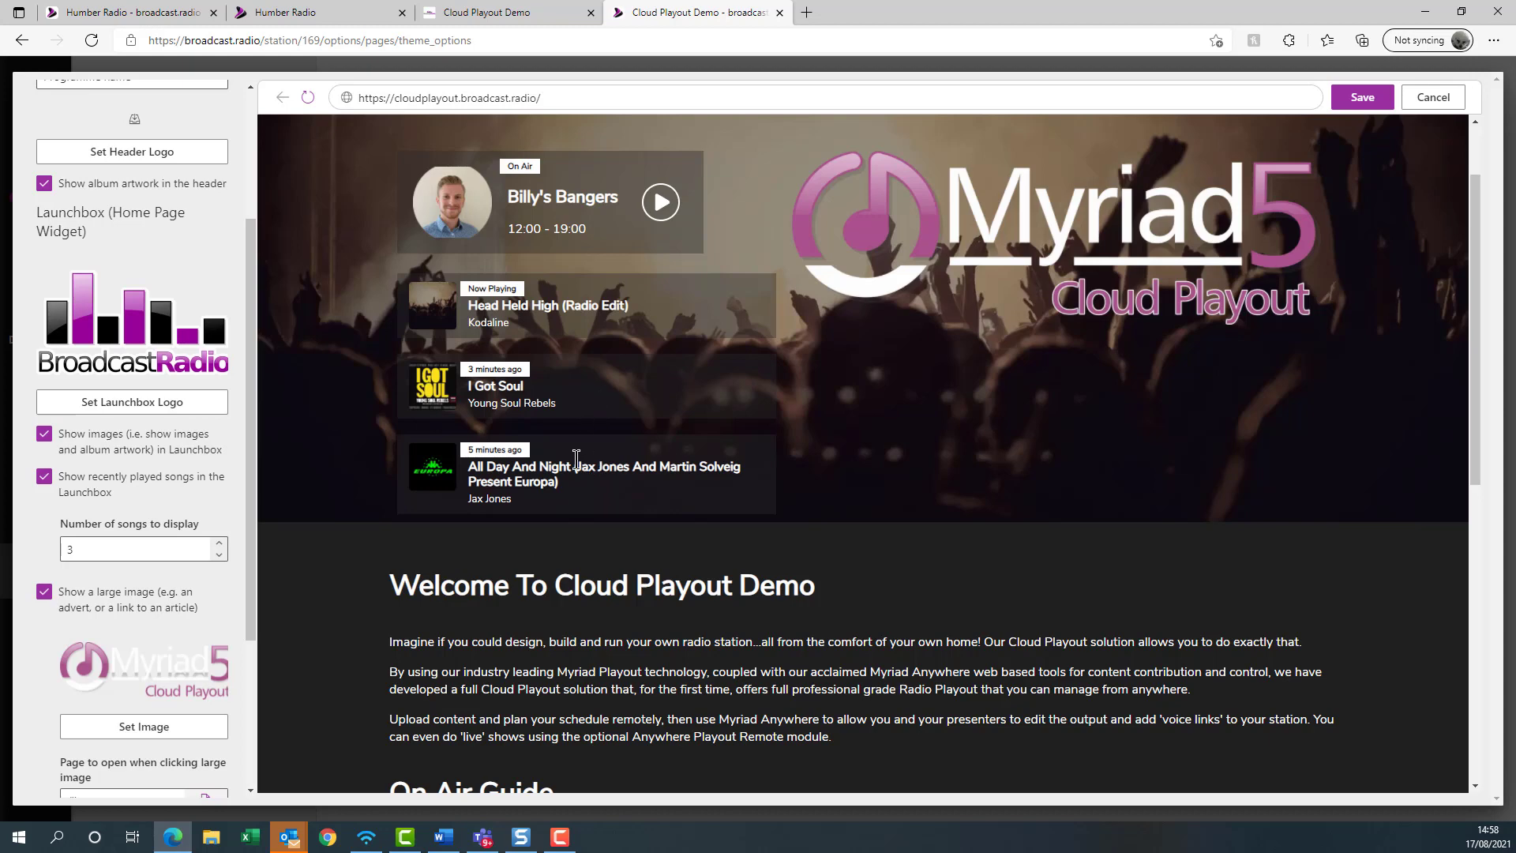
{"action": "scroll", "coordinate": [140, 562], "scroll_direction": "down", "scroll_amount": 3}
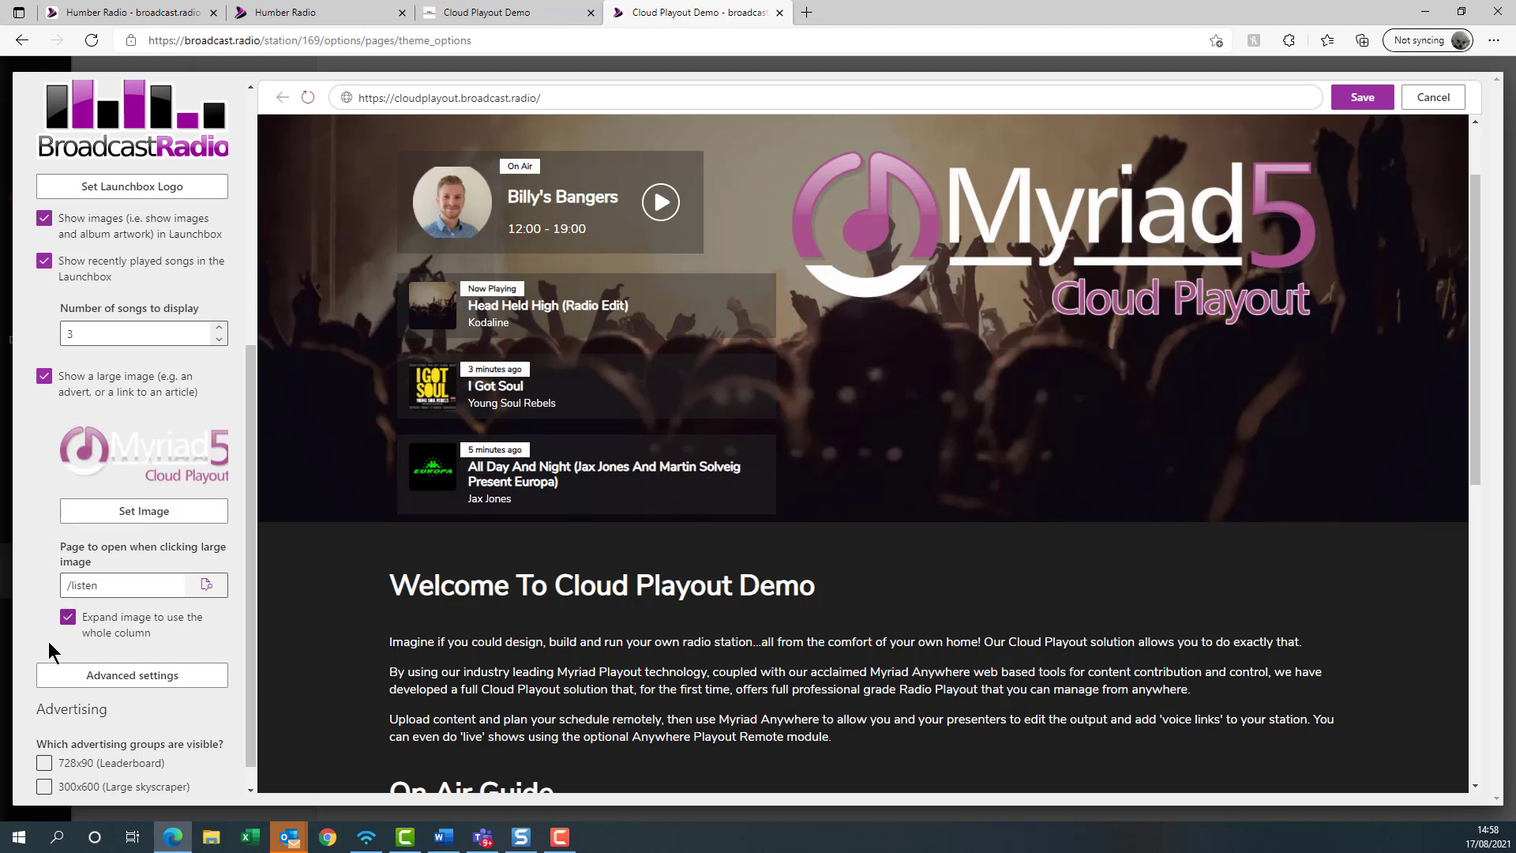
{"action": "left_click", "coordinate": [67, 617]}
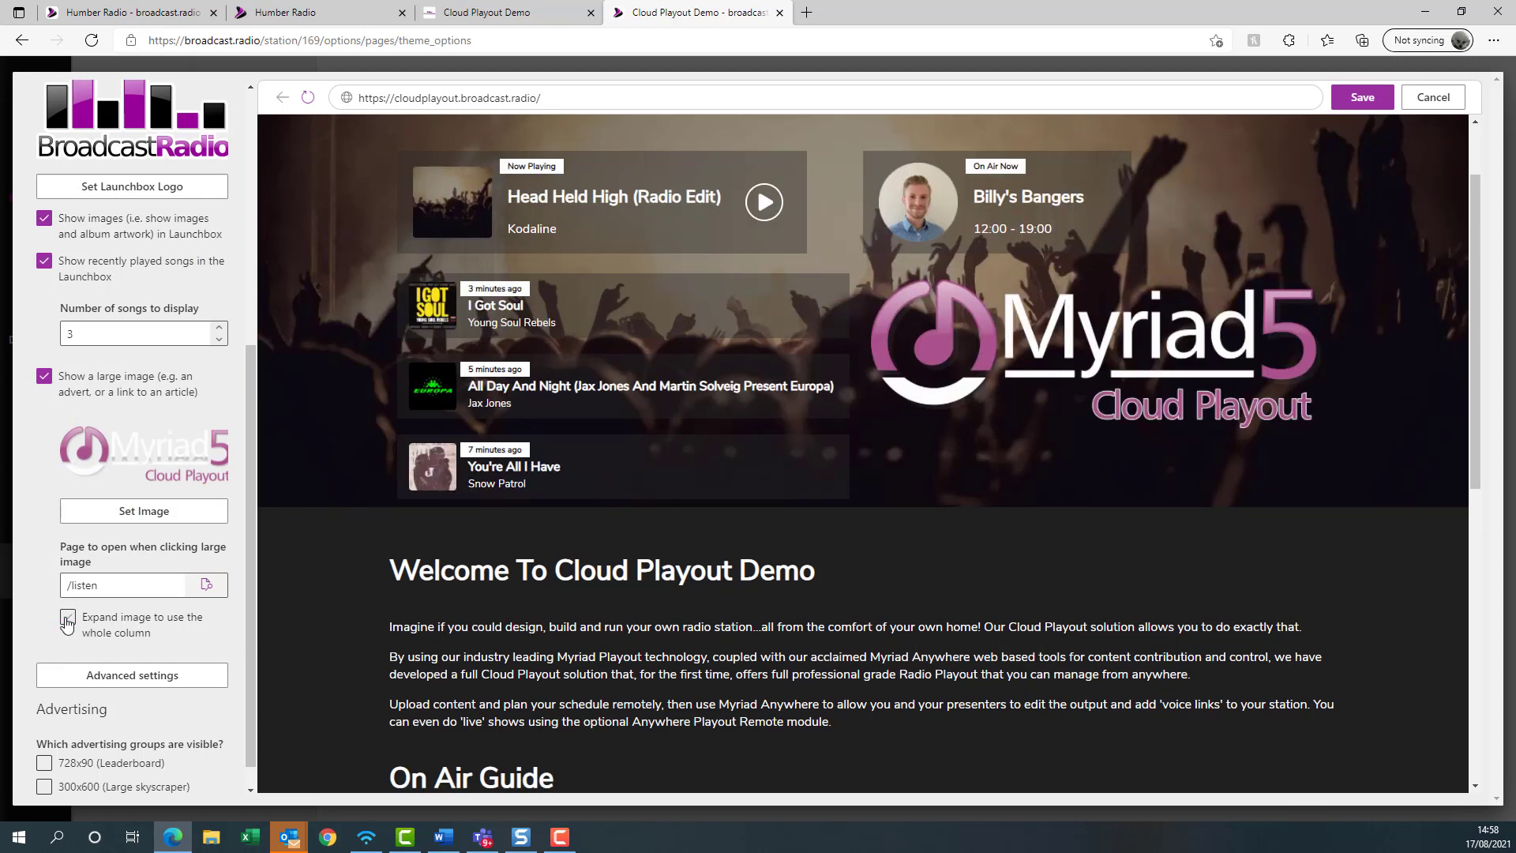
- Open the advanced Launchbox settings, browse the Media Library for a background image, and upload a concert crowd photo to it
{"action": "left_click", "coordinate": [162, 678]}
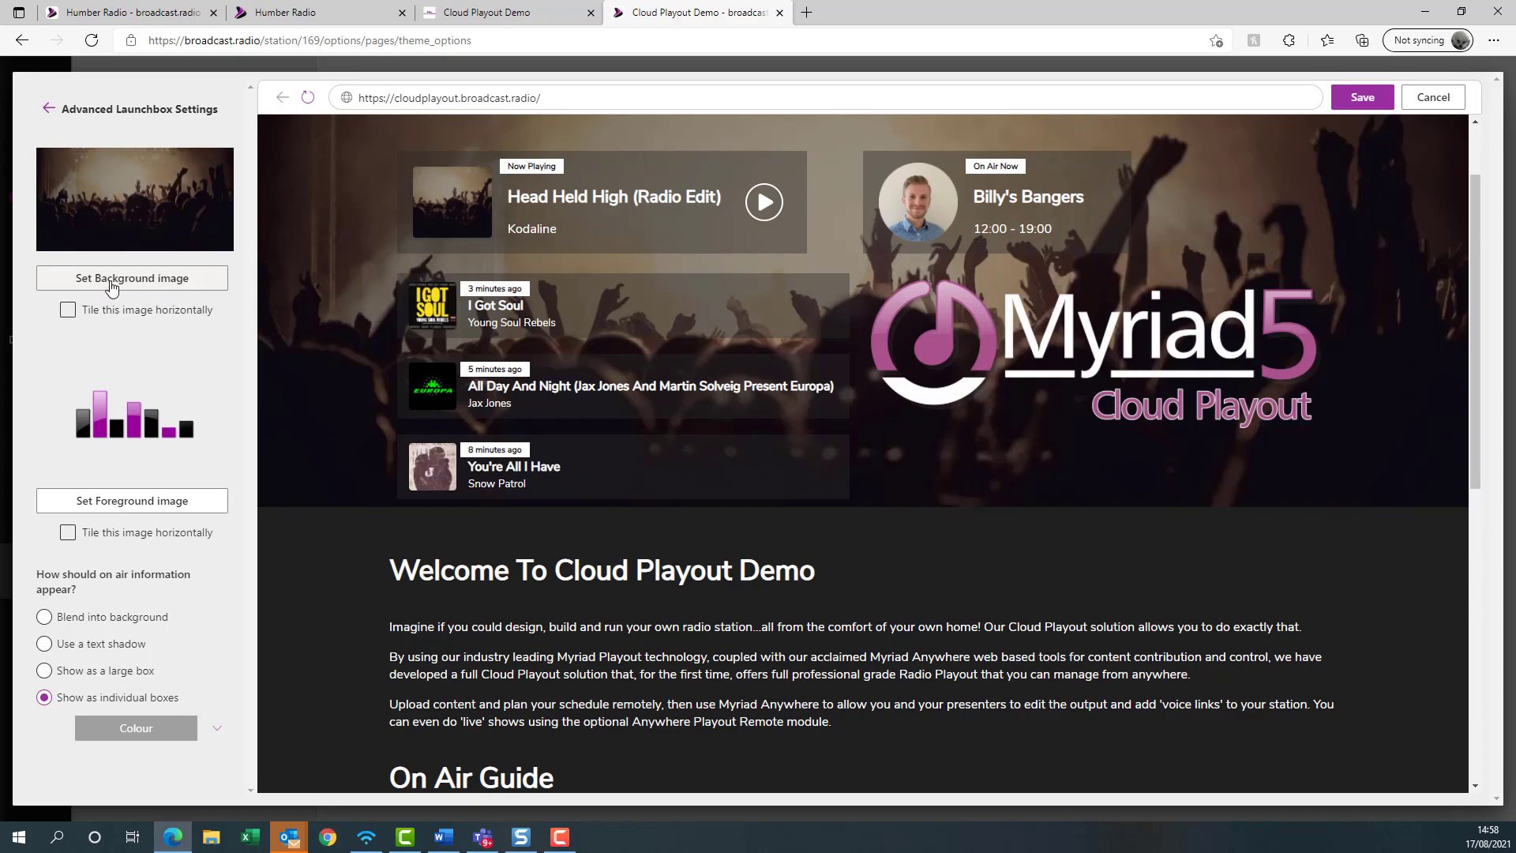
{"action": "left_click", "coordinate": [113, 286]}
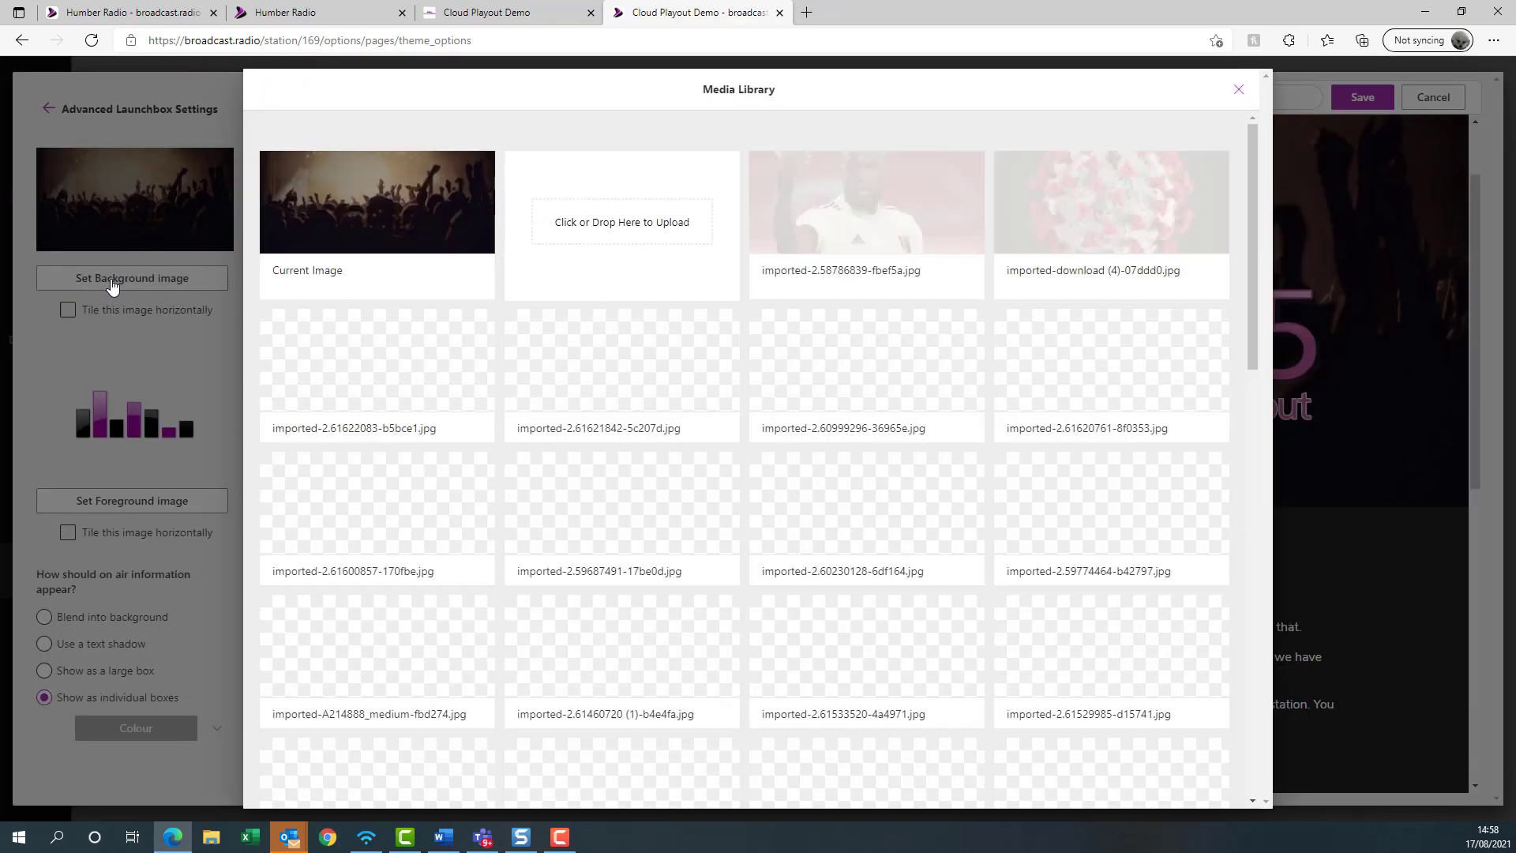
{"action": "scroll", "coordinate": [552, 338], "scroll_direction": "down", "scroll_amount": 13}
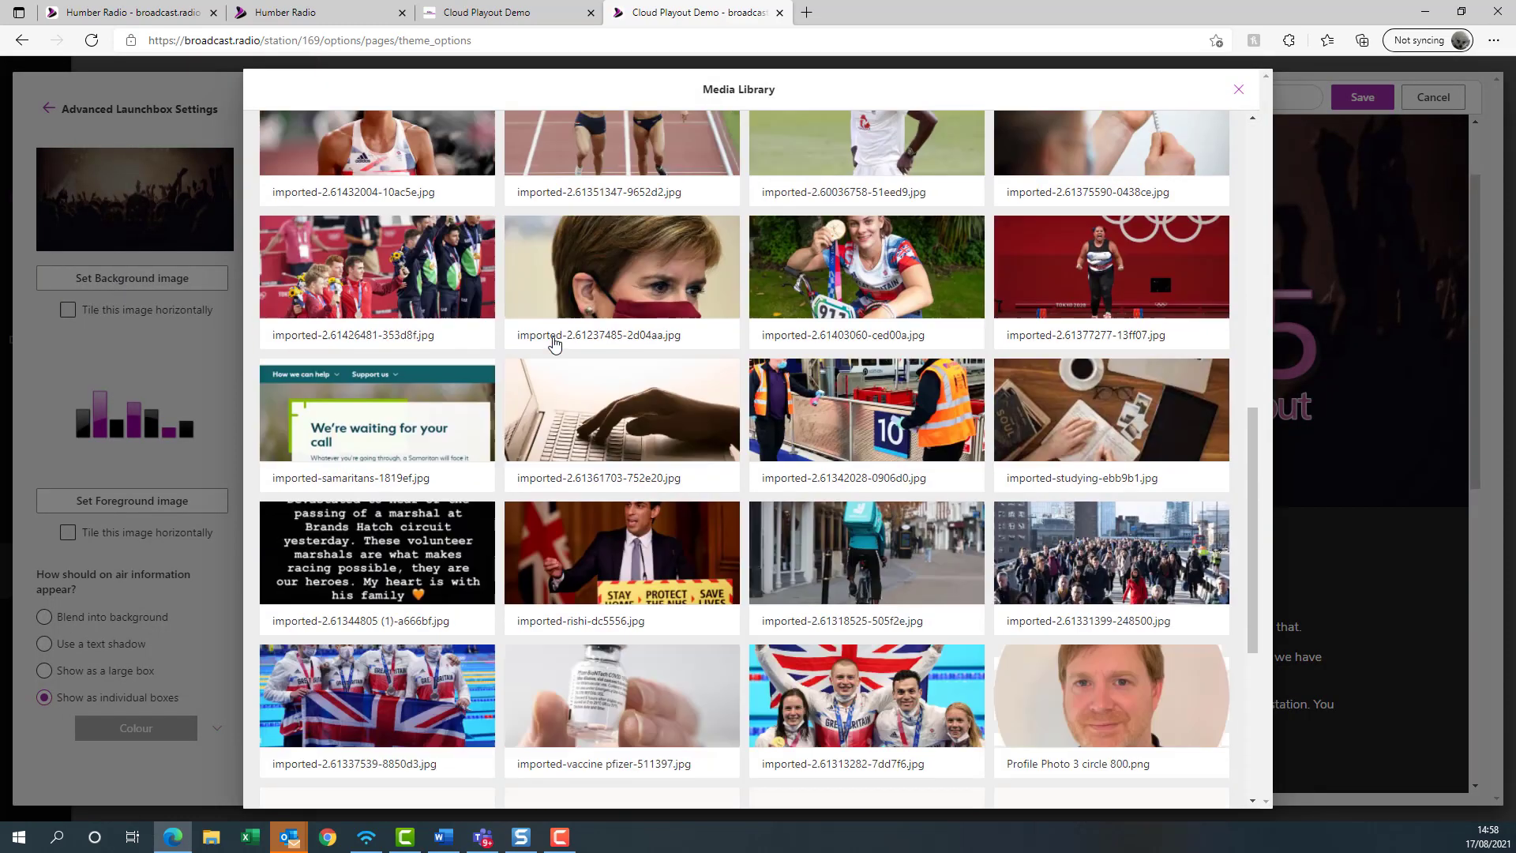
{"action": "scroll", "coordinate": [555, 344], "scroll_direction": "up", "scroll_amount": 8}
{"action": "scroll", "coordinate": [555, 343], "scroll_direction": "up", "scroll_amount": 5}
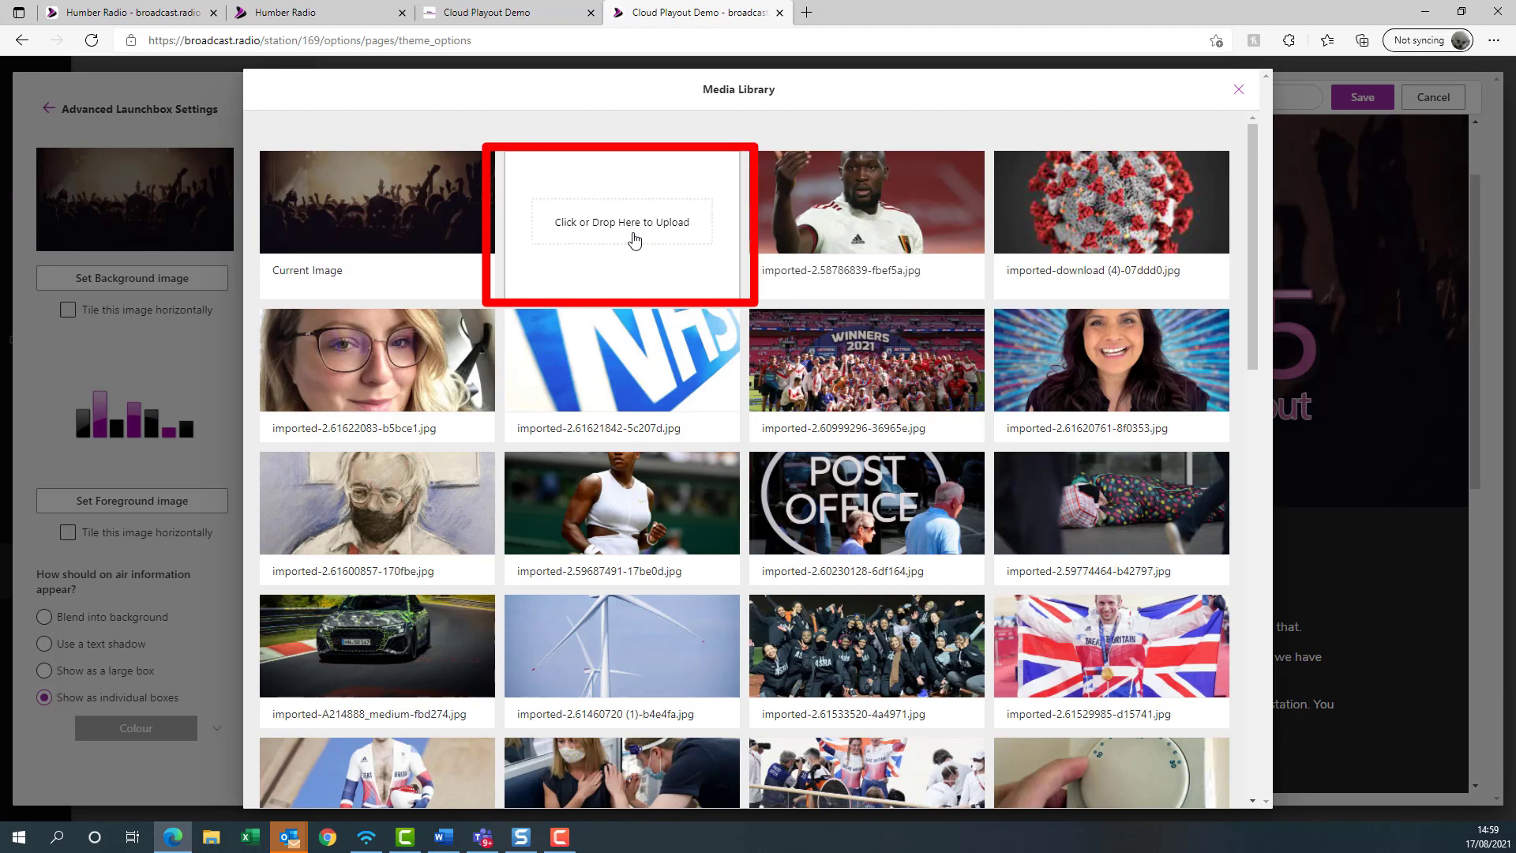
{"action": "left_click", "coordinate": [618, 223]}
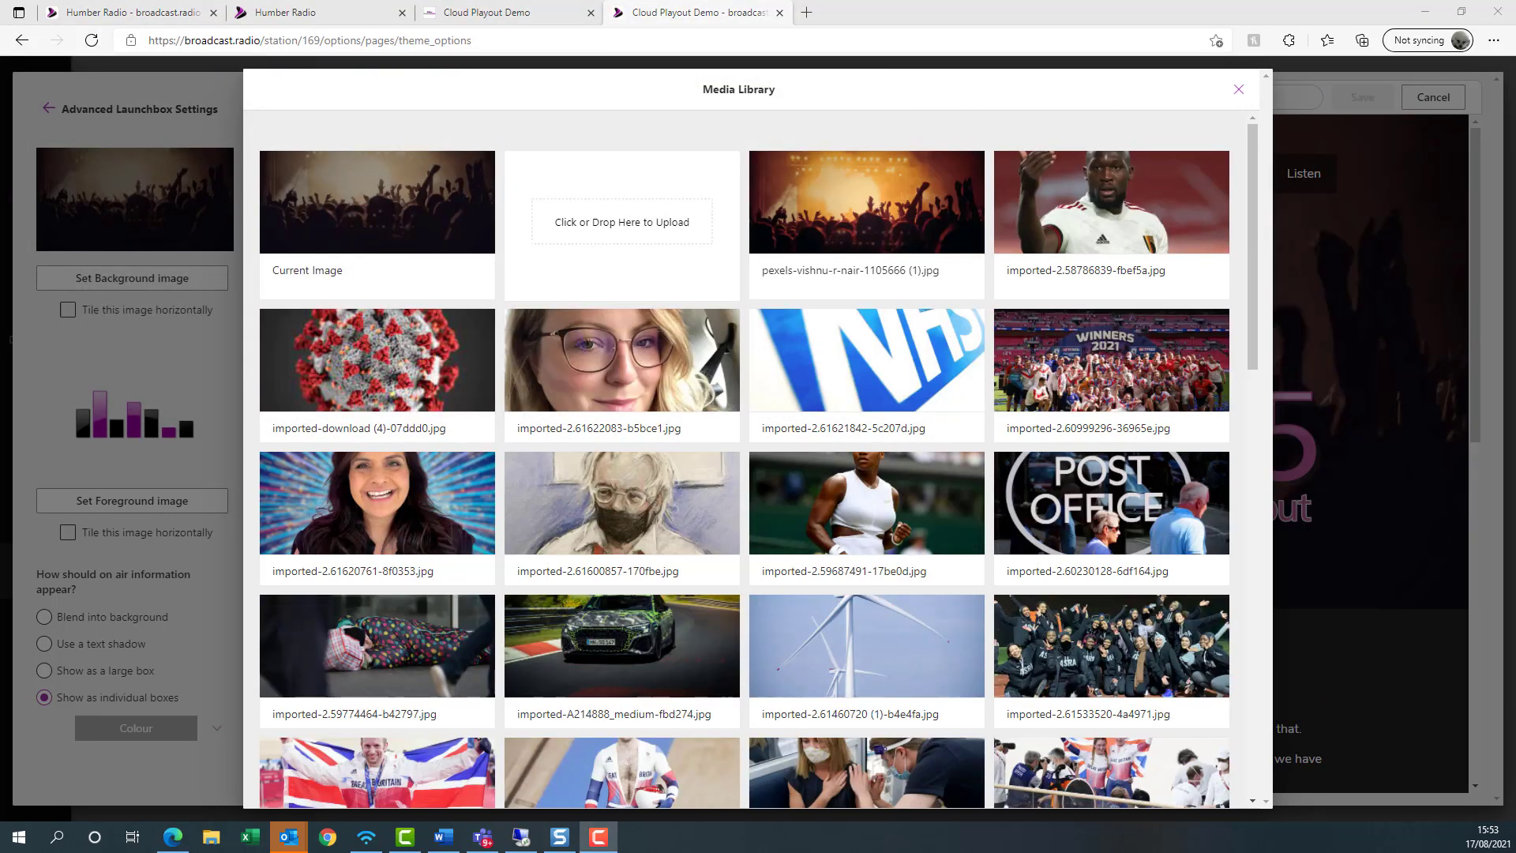
- Close the Media Library and try the large box, blended and text shadow styles for the Launchbox's on air information
{"action": "left_click", "coordinate": [1240, 94]}
{"action": "left_click", "coordinate": [1240, 91]}
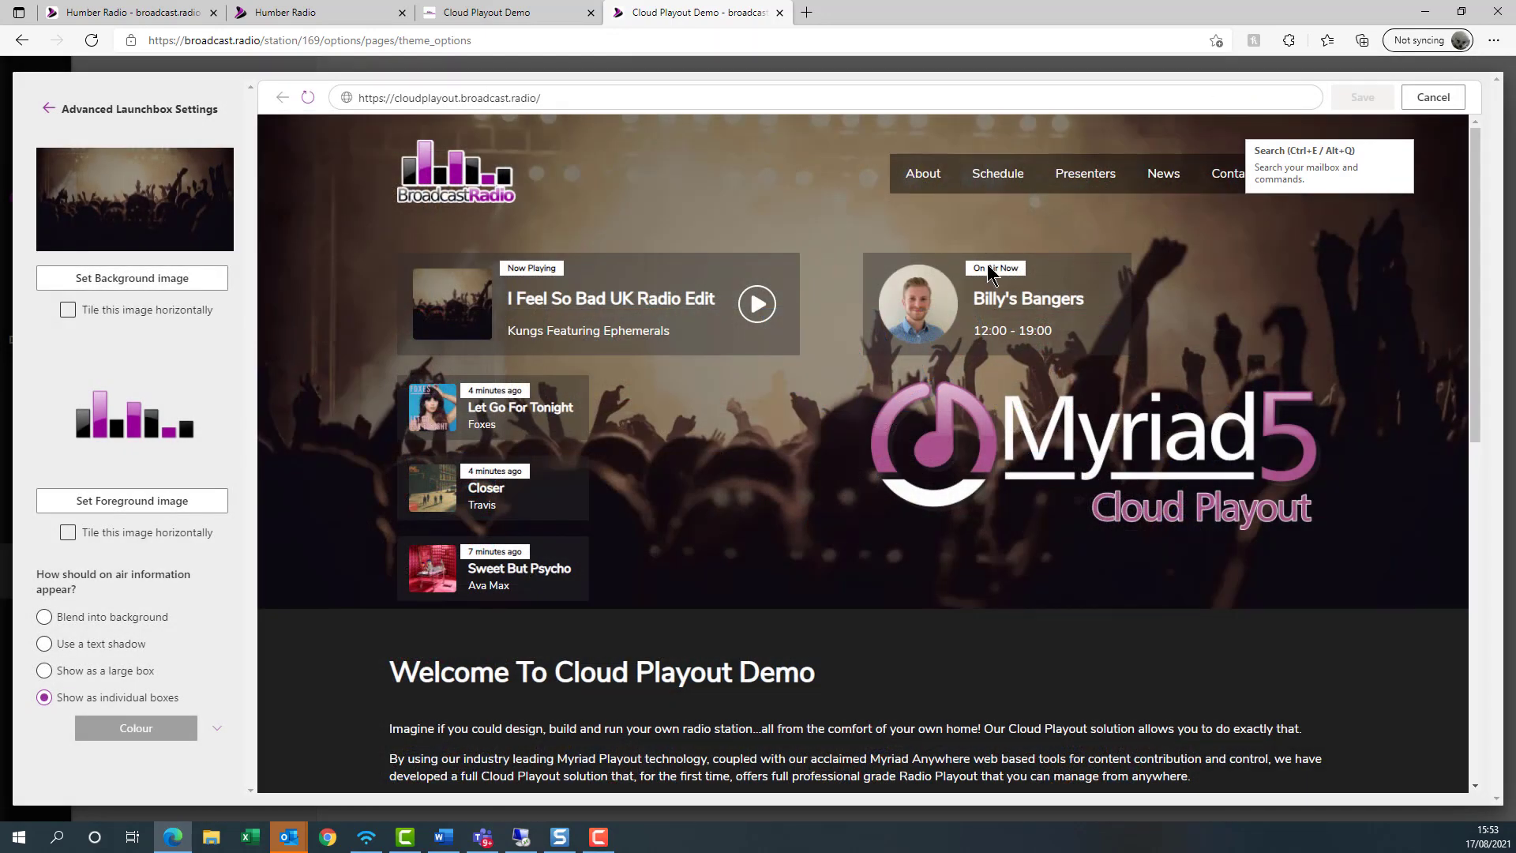
{"action": "left_click", "coordinate": [153, 540]}
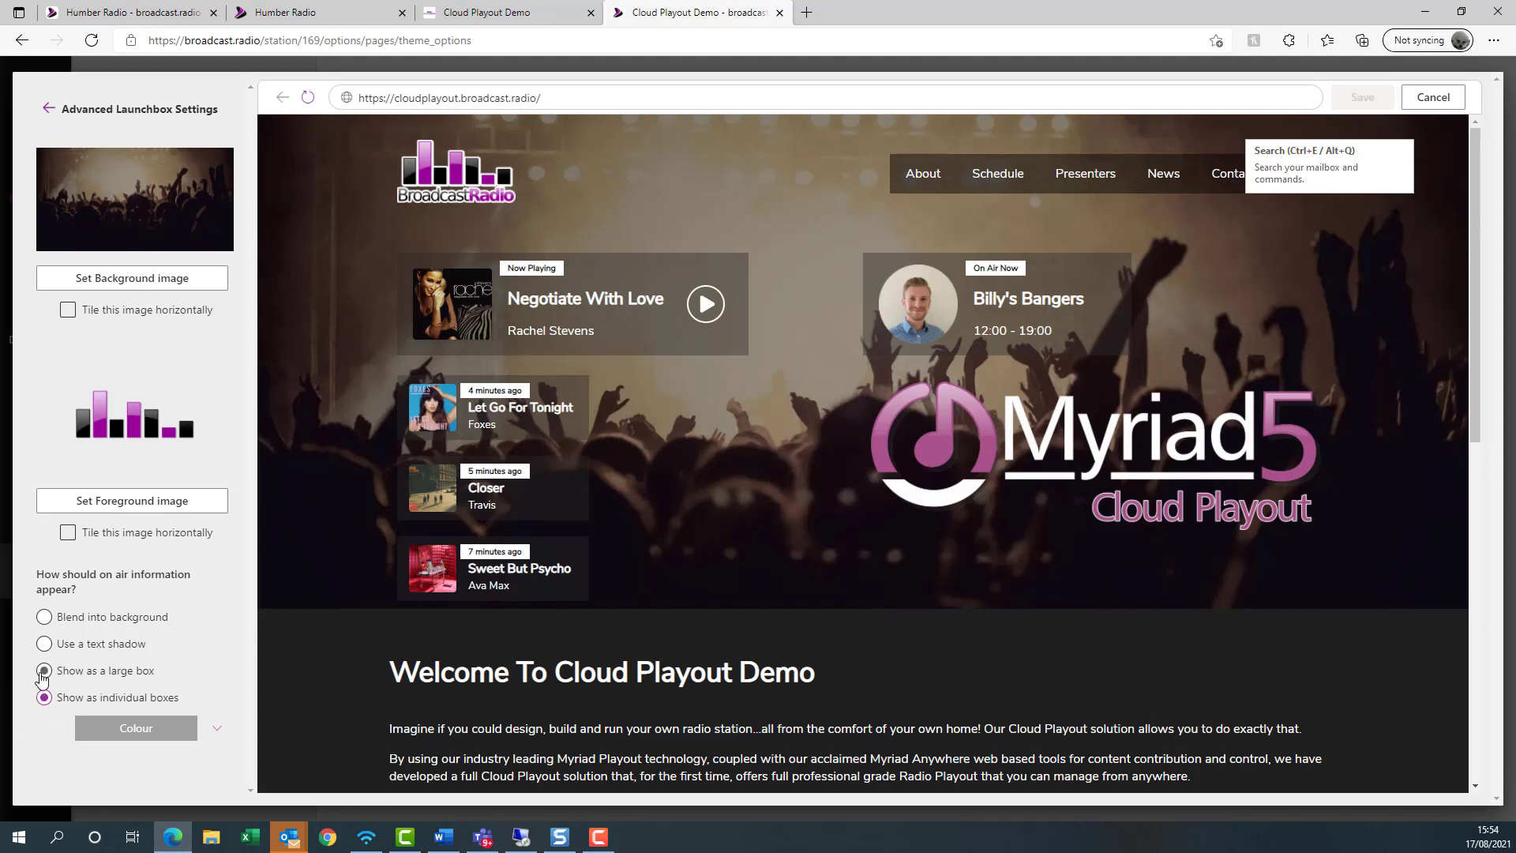
{"action": "left_click", "coordinate": [44, 672]}
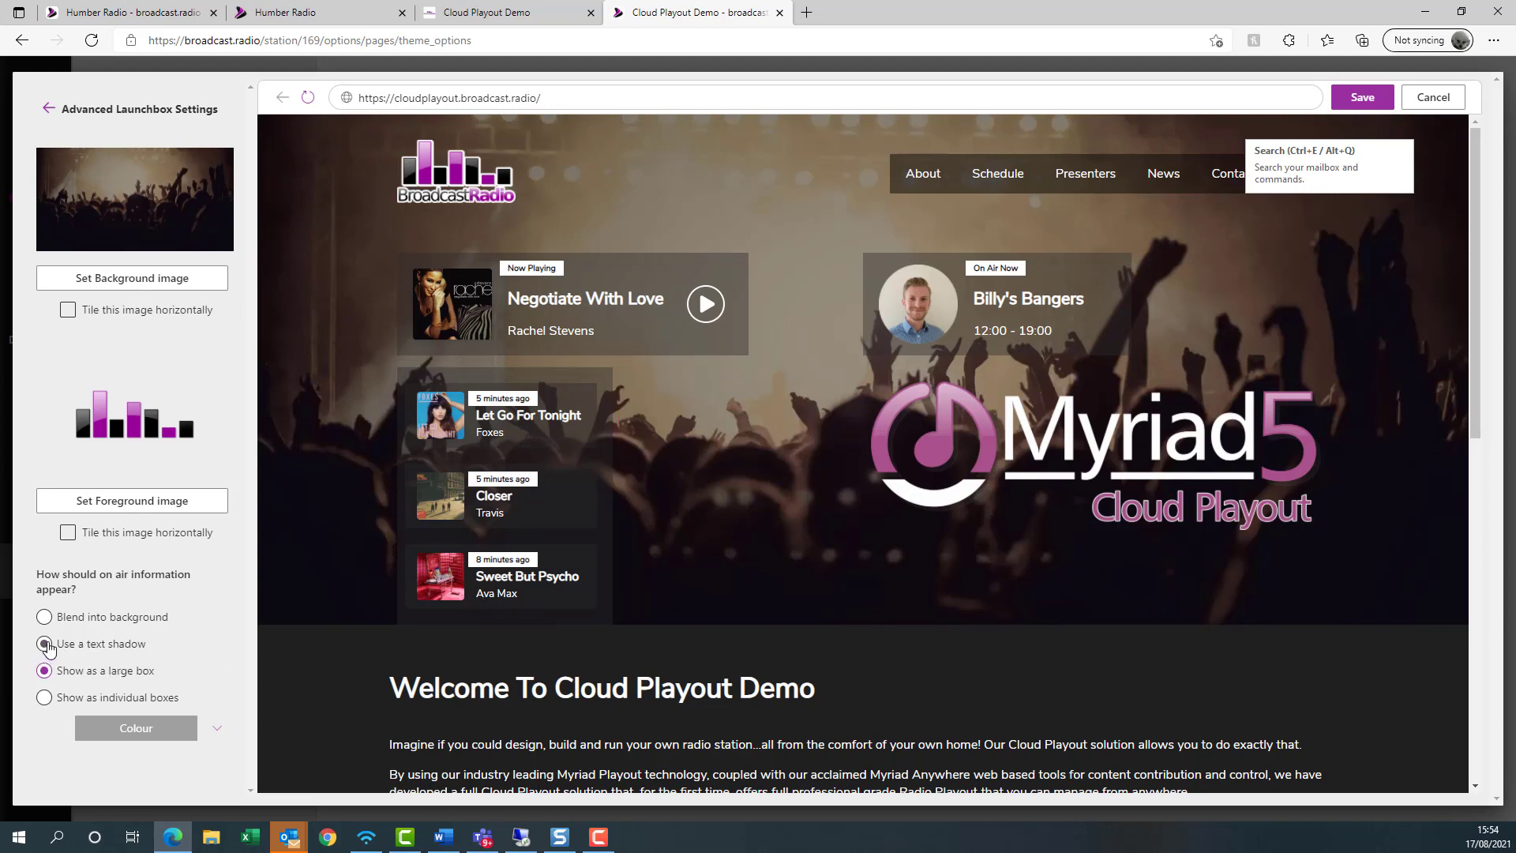
{"action": "left_click", "coordinate": [43, 644]}
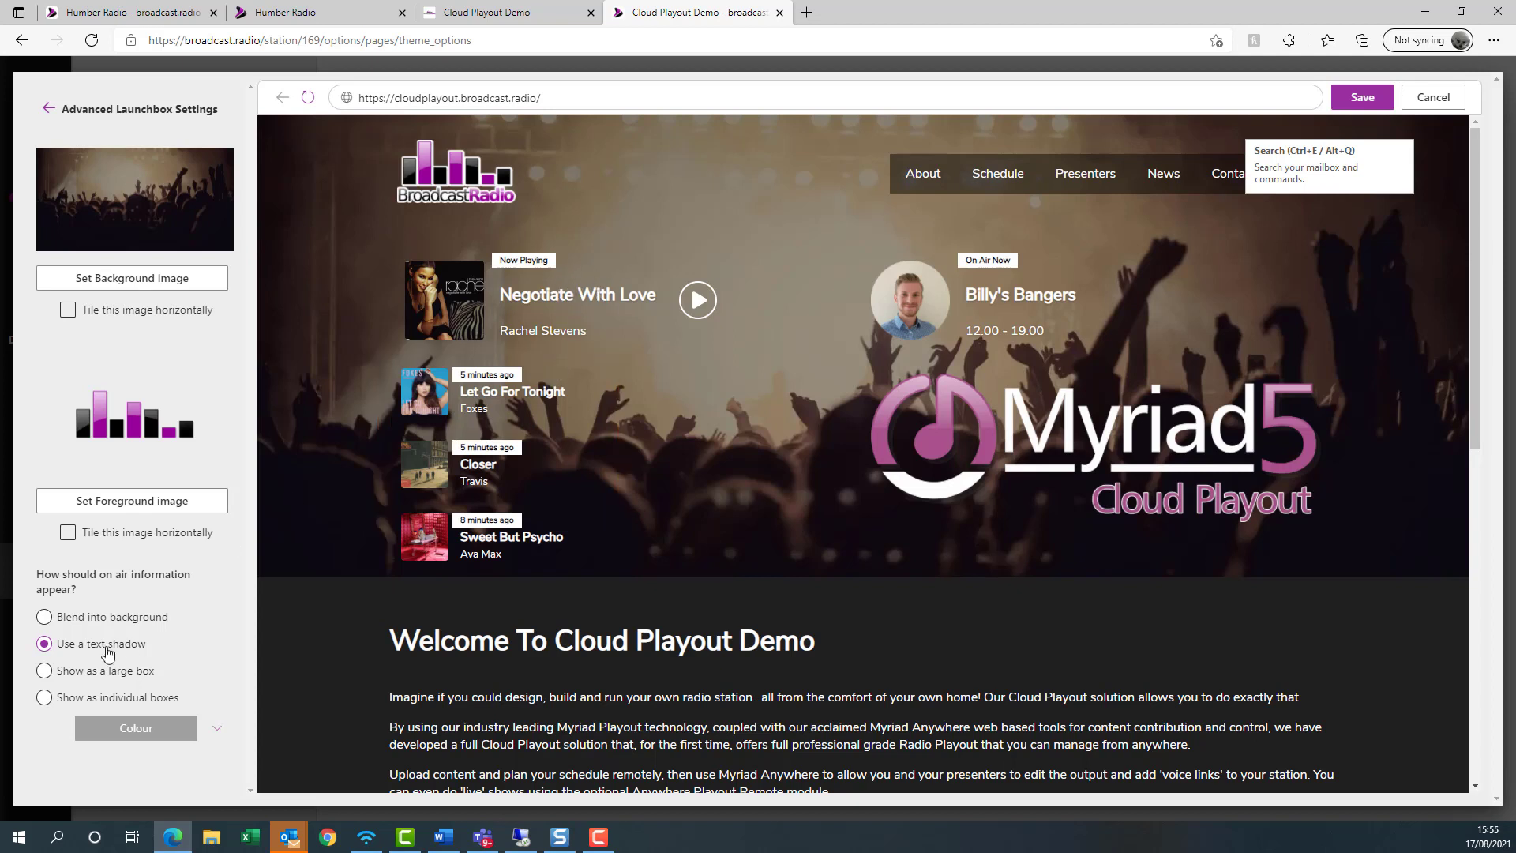
{"action": "left_click", "coordinate": [72, 625]}
{"action": "left_click", "coordinate": [44, 644]}
- Show the on air information as individual boxes and check the box colour and transparency settings without changing them
{"action": "left_click", "coordinate": [186, 729]}
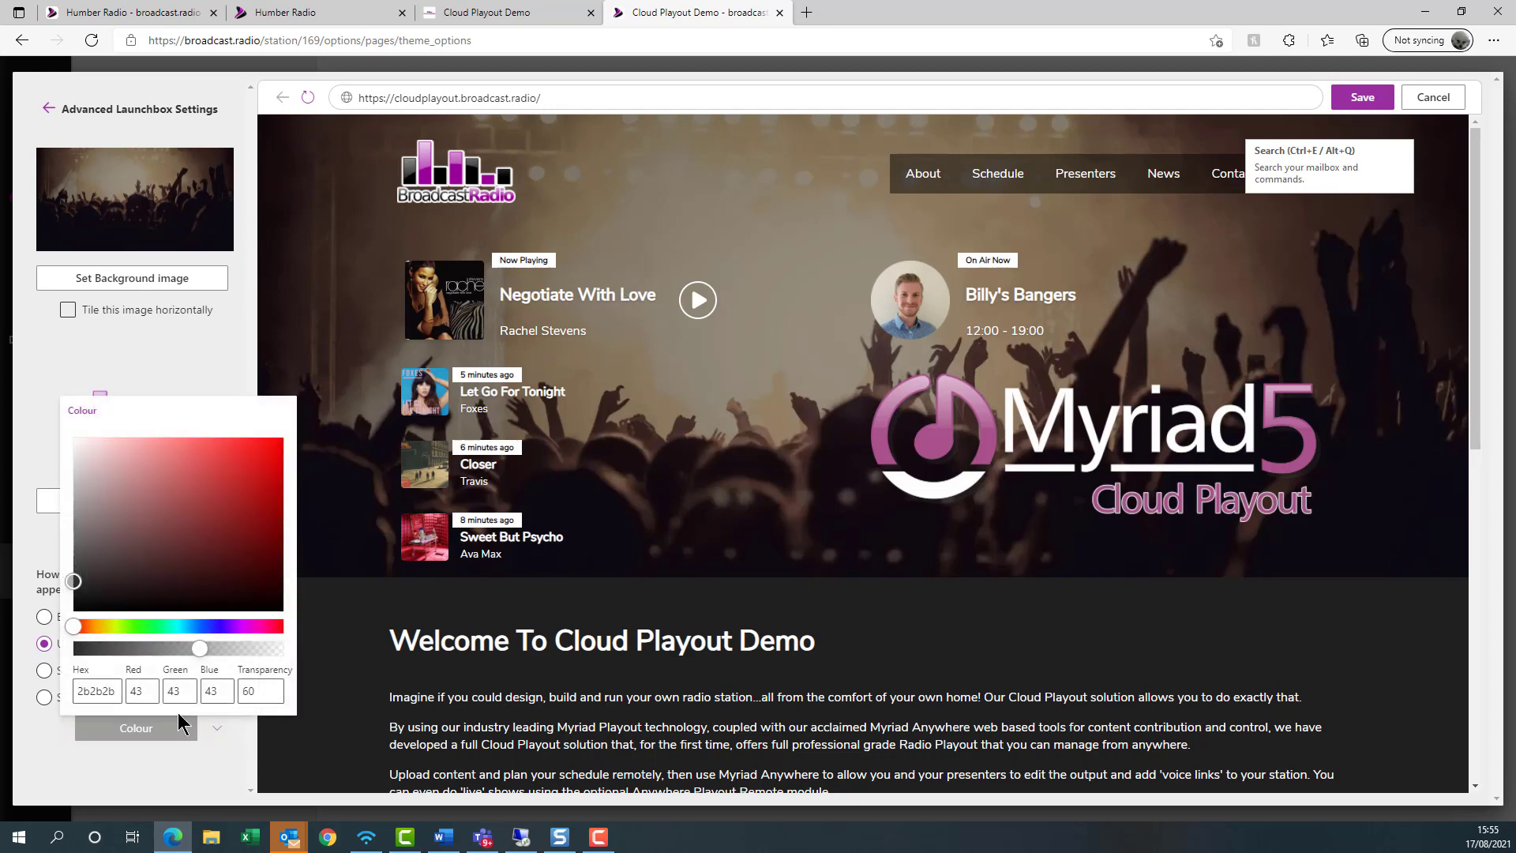
{"action": "left_click", "coordinate": [49, 746]}
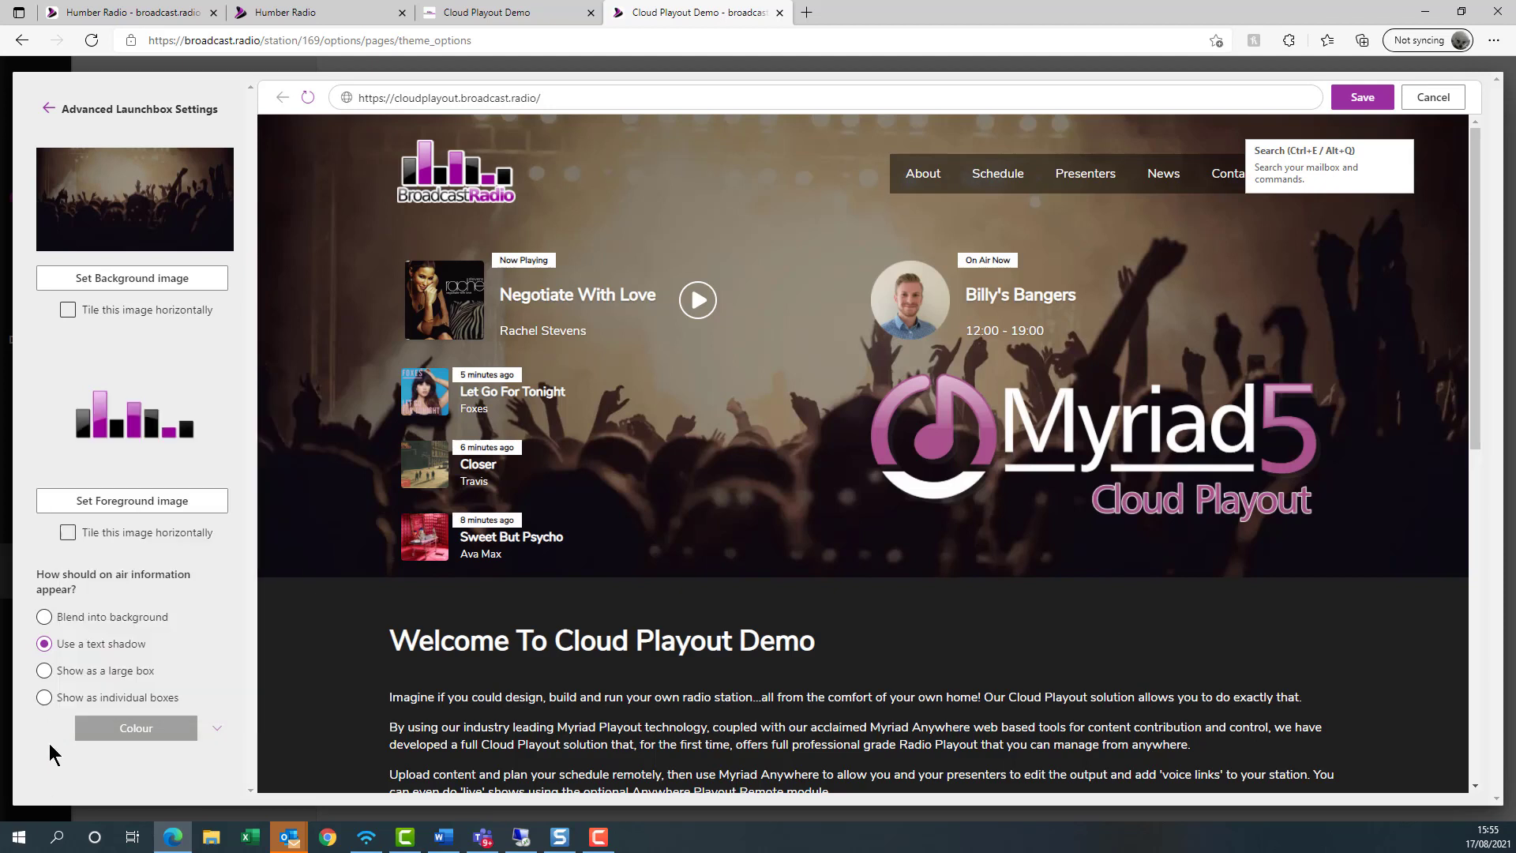
{"action": "left_click", "coordinate": [43, 702]}
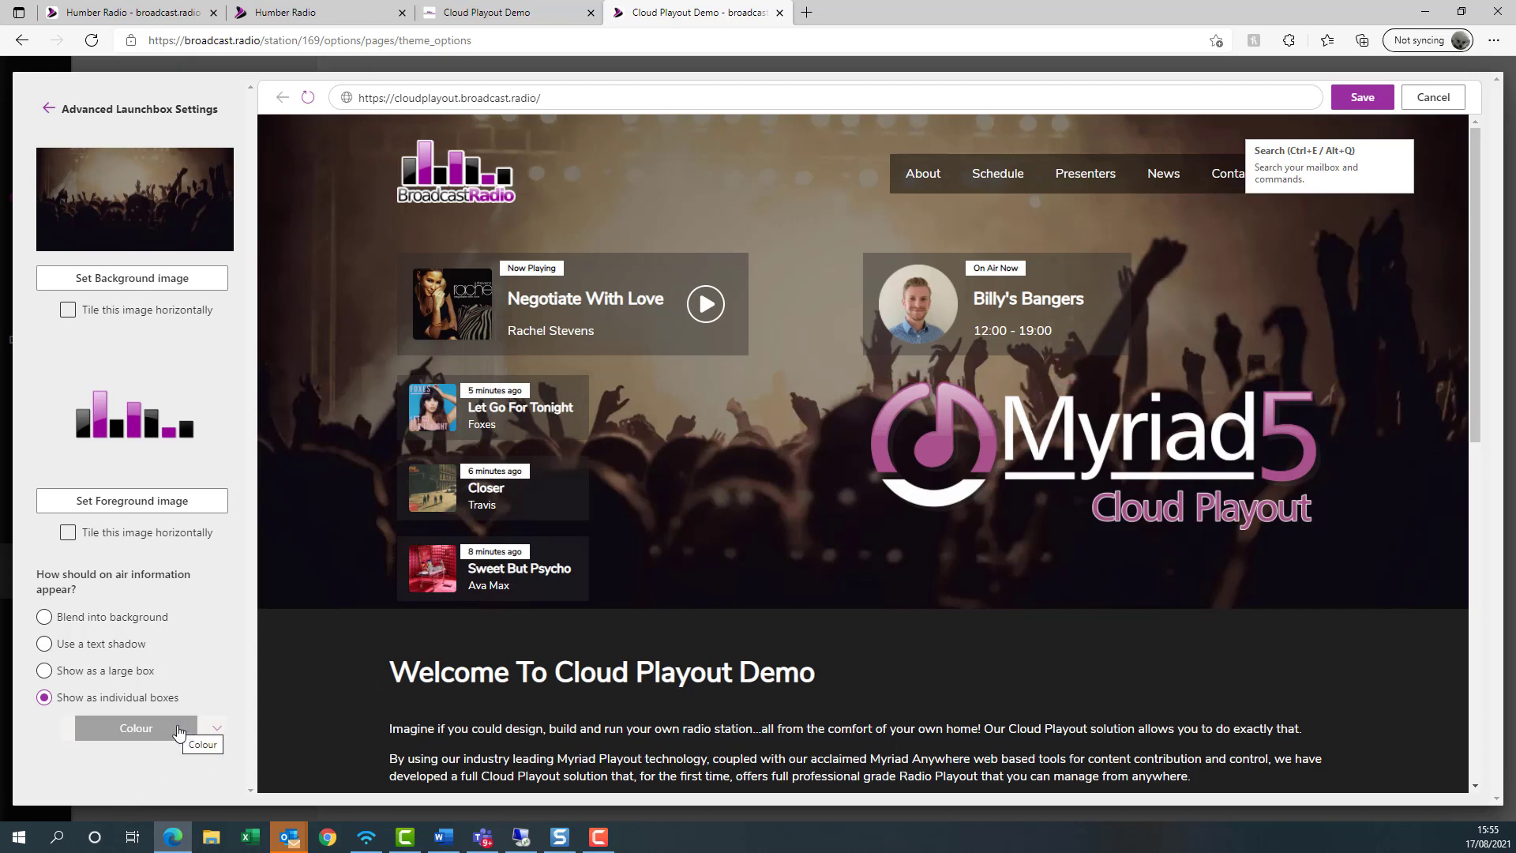
{"action": "left_click", "coordinate": [179, 731]}
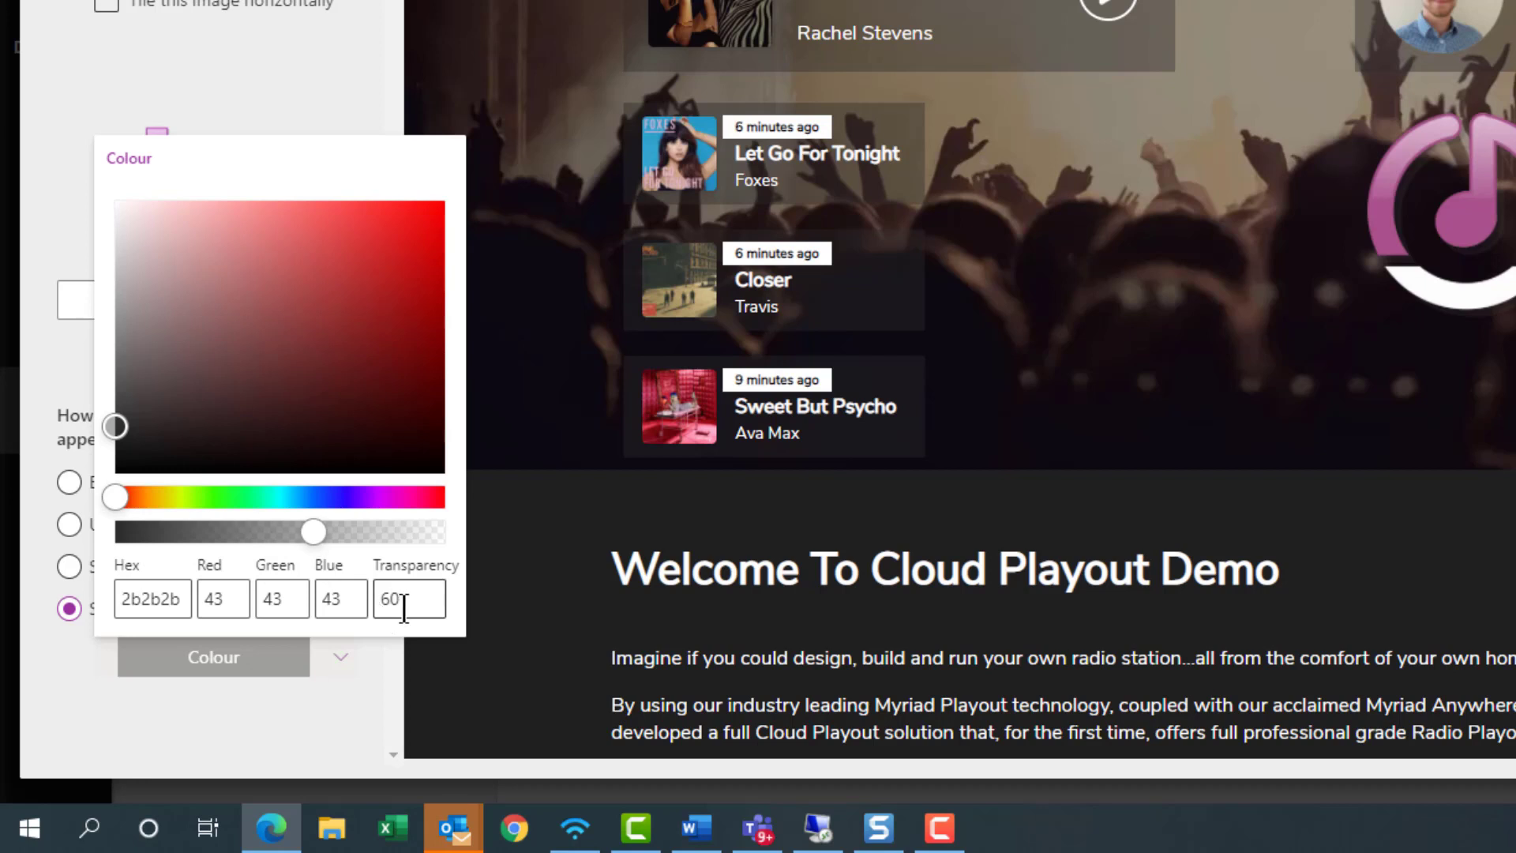
{"action": "left_click", "coordinate": [367, 79]}
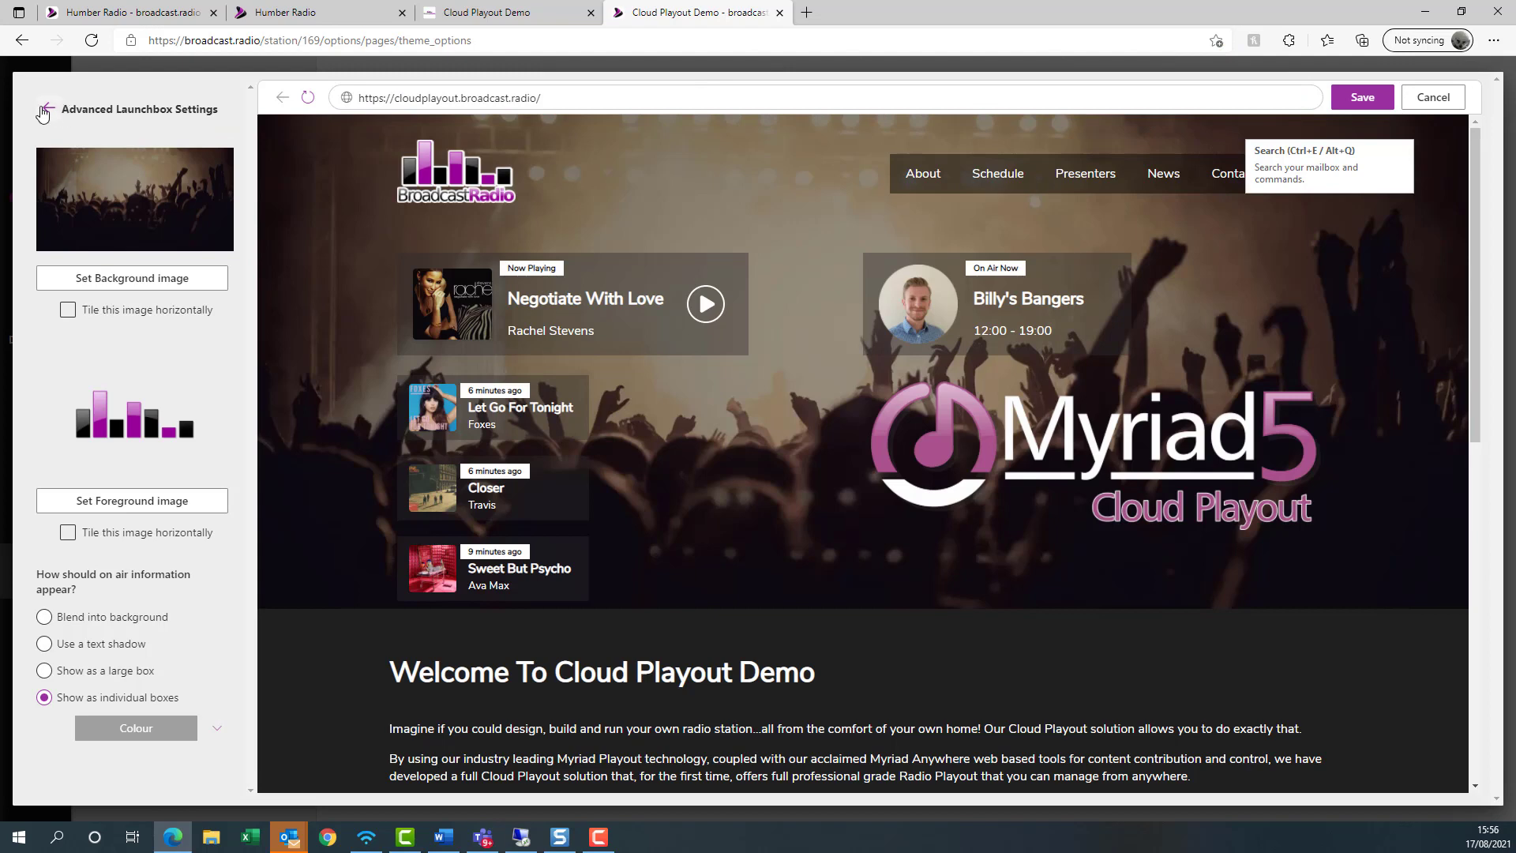
- Leave the advanced Launchbox settings and save the theme's design options
{"action": "left_click", "coordinate": [45, 109]}
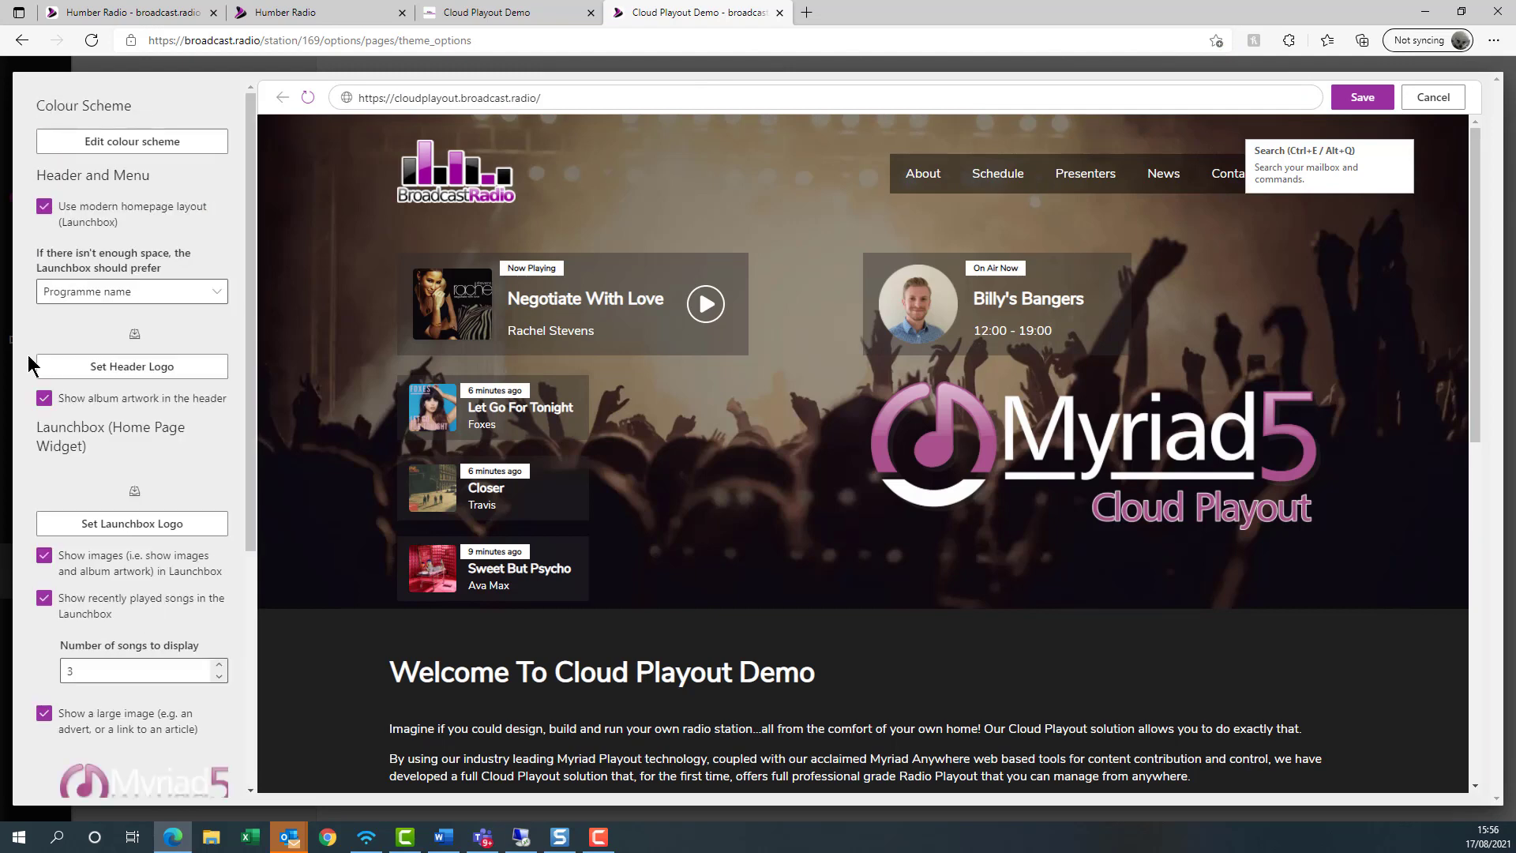
{"action": "scroll", "coordinate": [97, 423], "scroll_direction": "down", "scroll_amount": 5}
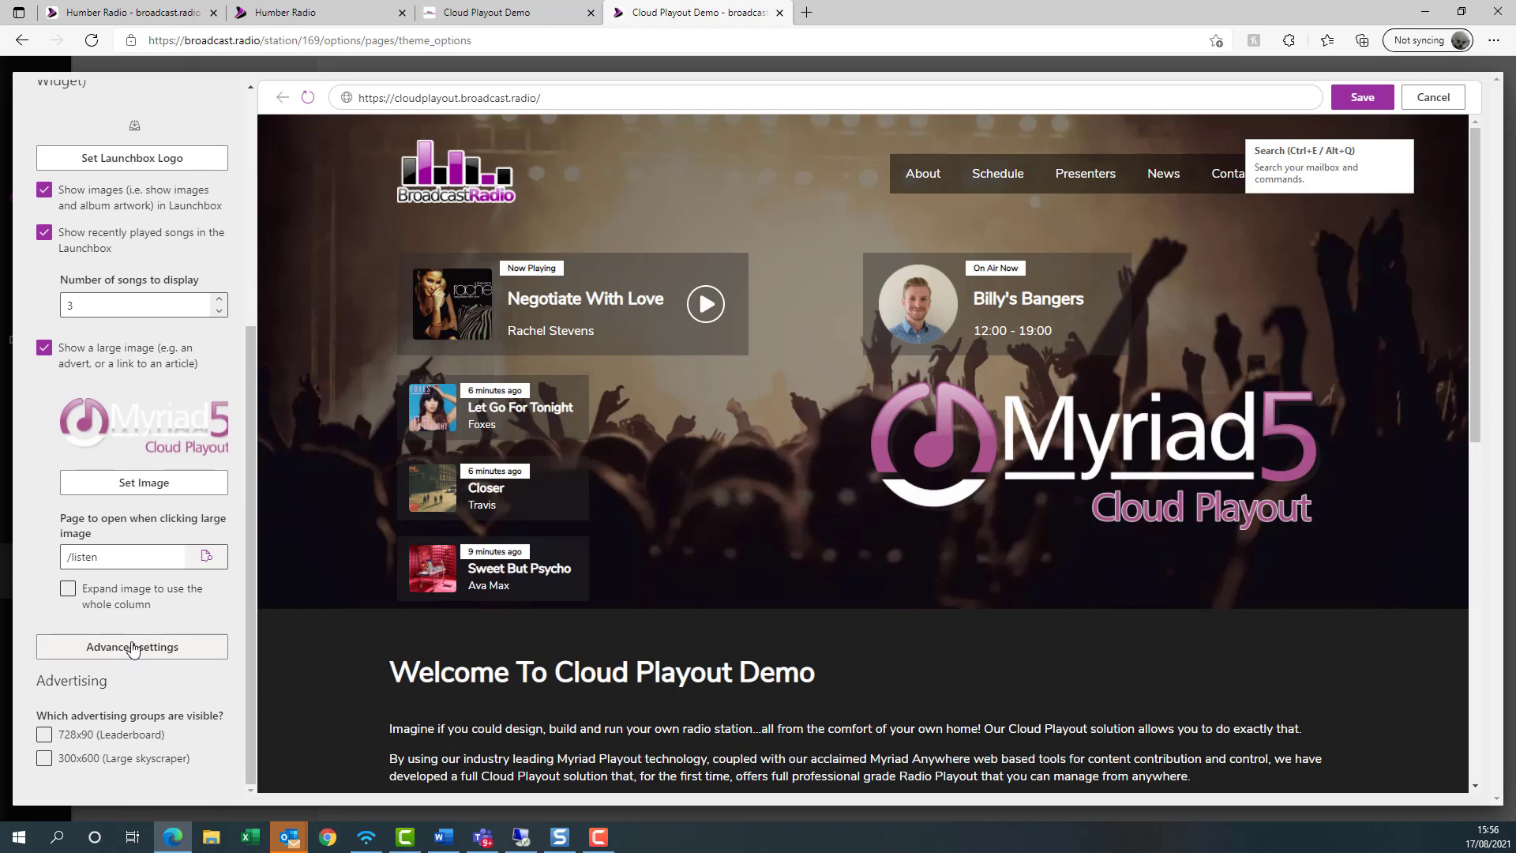
{"action": "left_click", "coordinate": [1362, 98]}
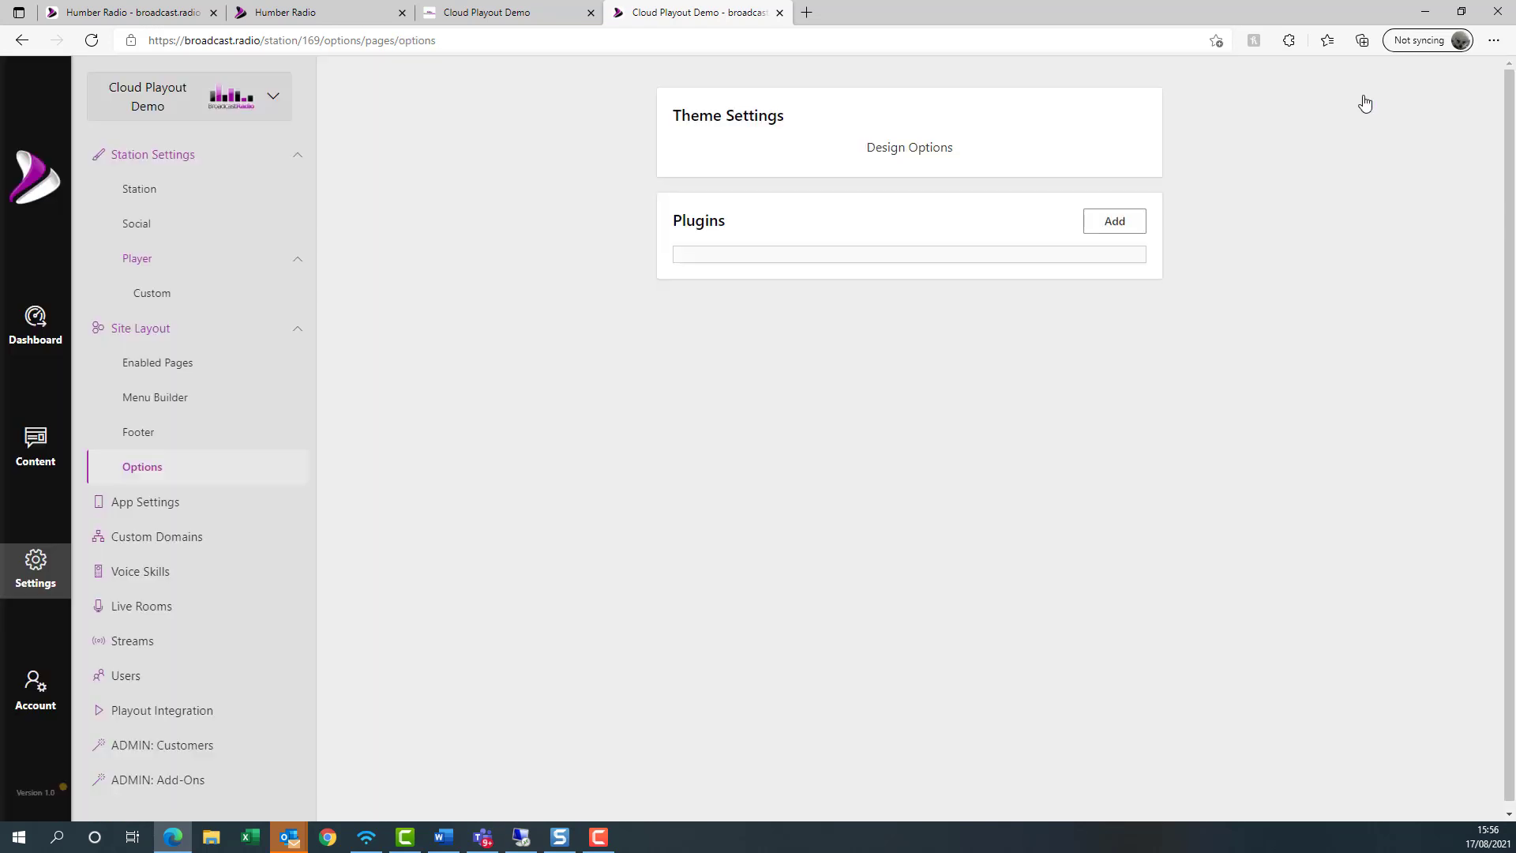
- Reopen the Design Options and make the 300x600 (Large skyscraper) advertising group visible, creating its advertising list
{"action": "left_click", "coordinate": [903, 158]}
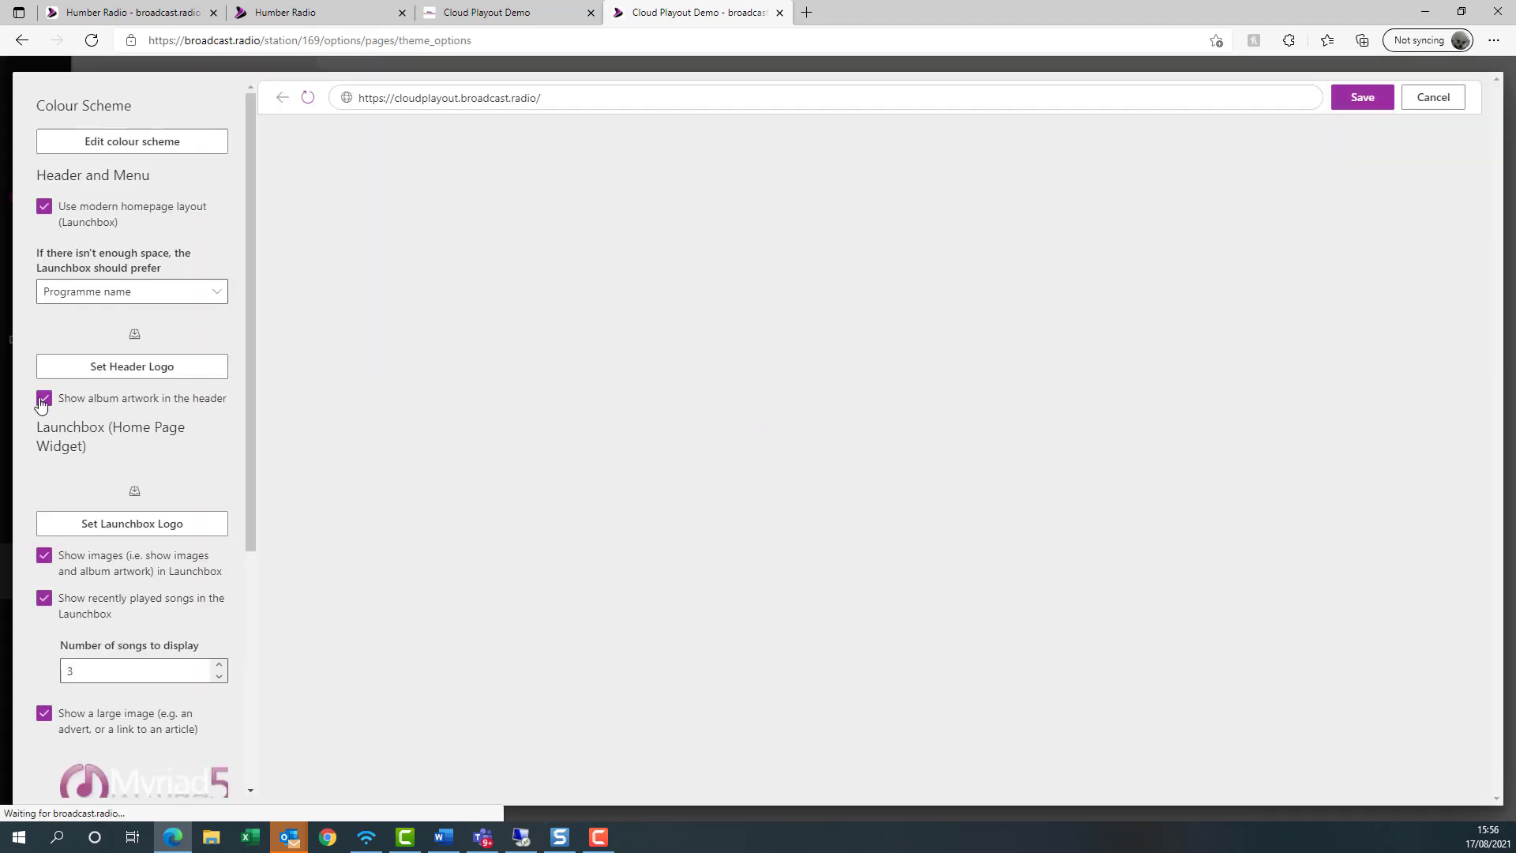
{"action": "scroll", "coordinate": [188, 439], "scroll_direction": "down", "scroll_amount": 5}
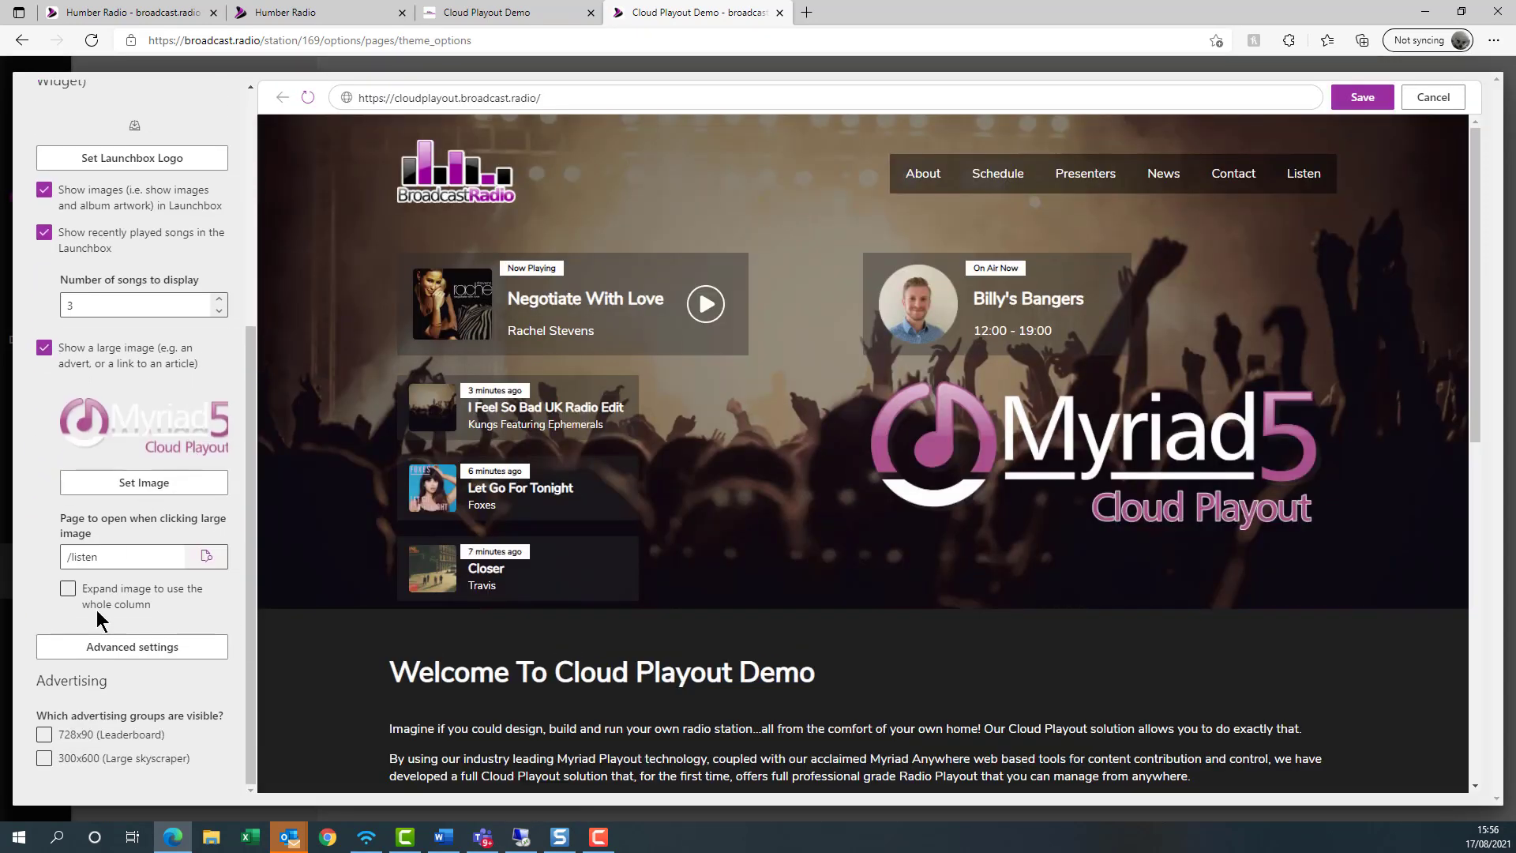
{"action": "left_click", "coordinate": [127, 760]}
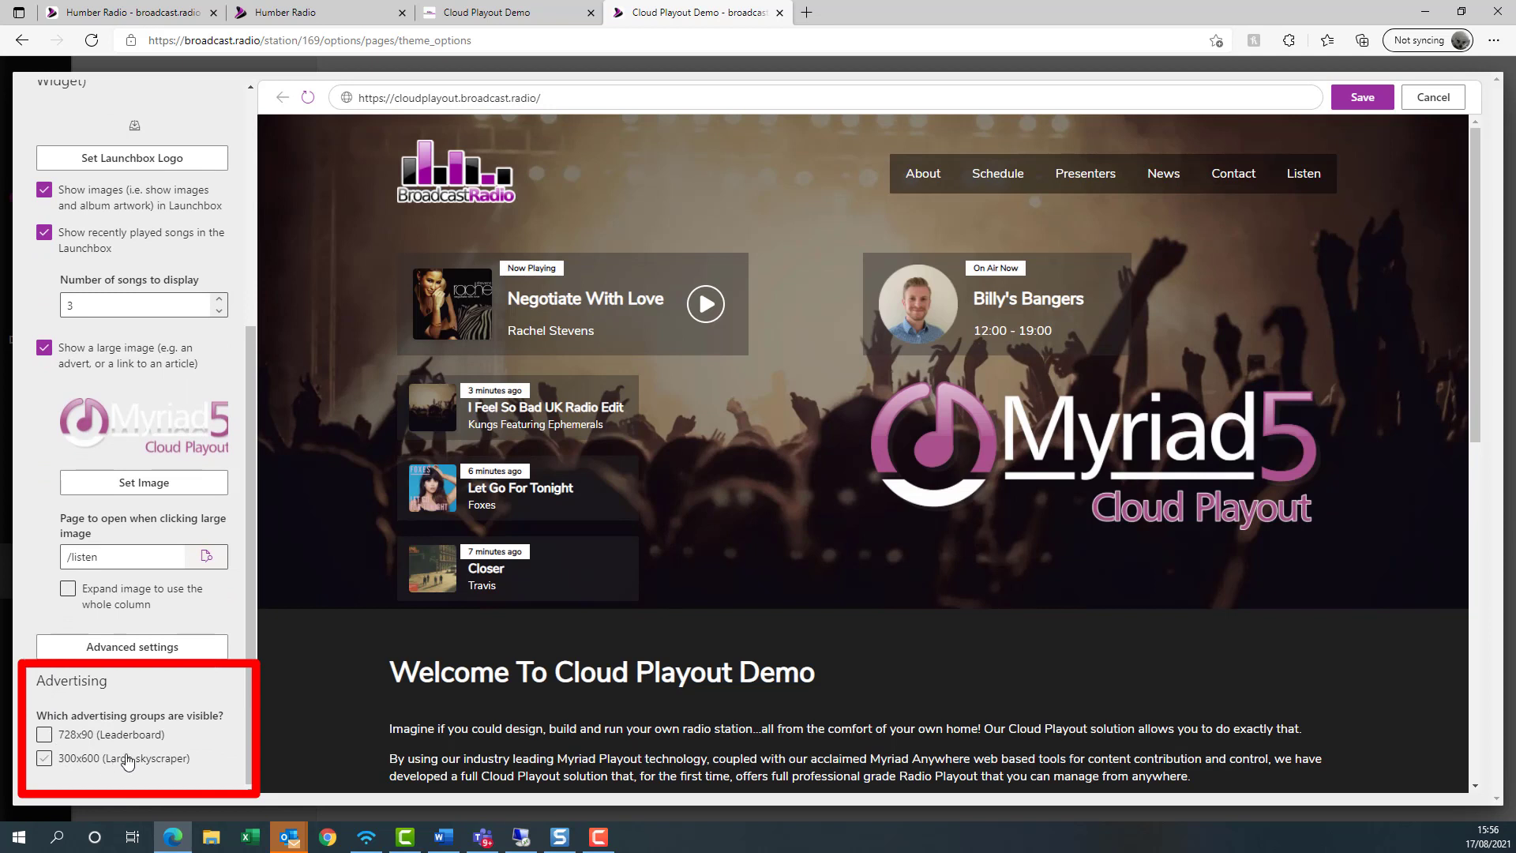
{"action": "left_click", "coordinate": [46, 759]}
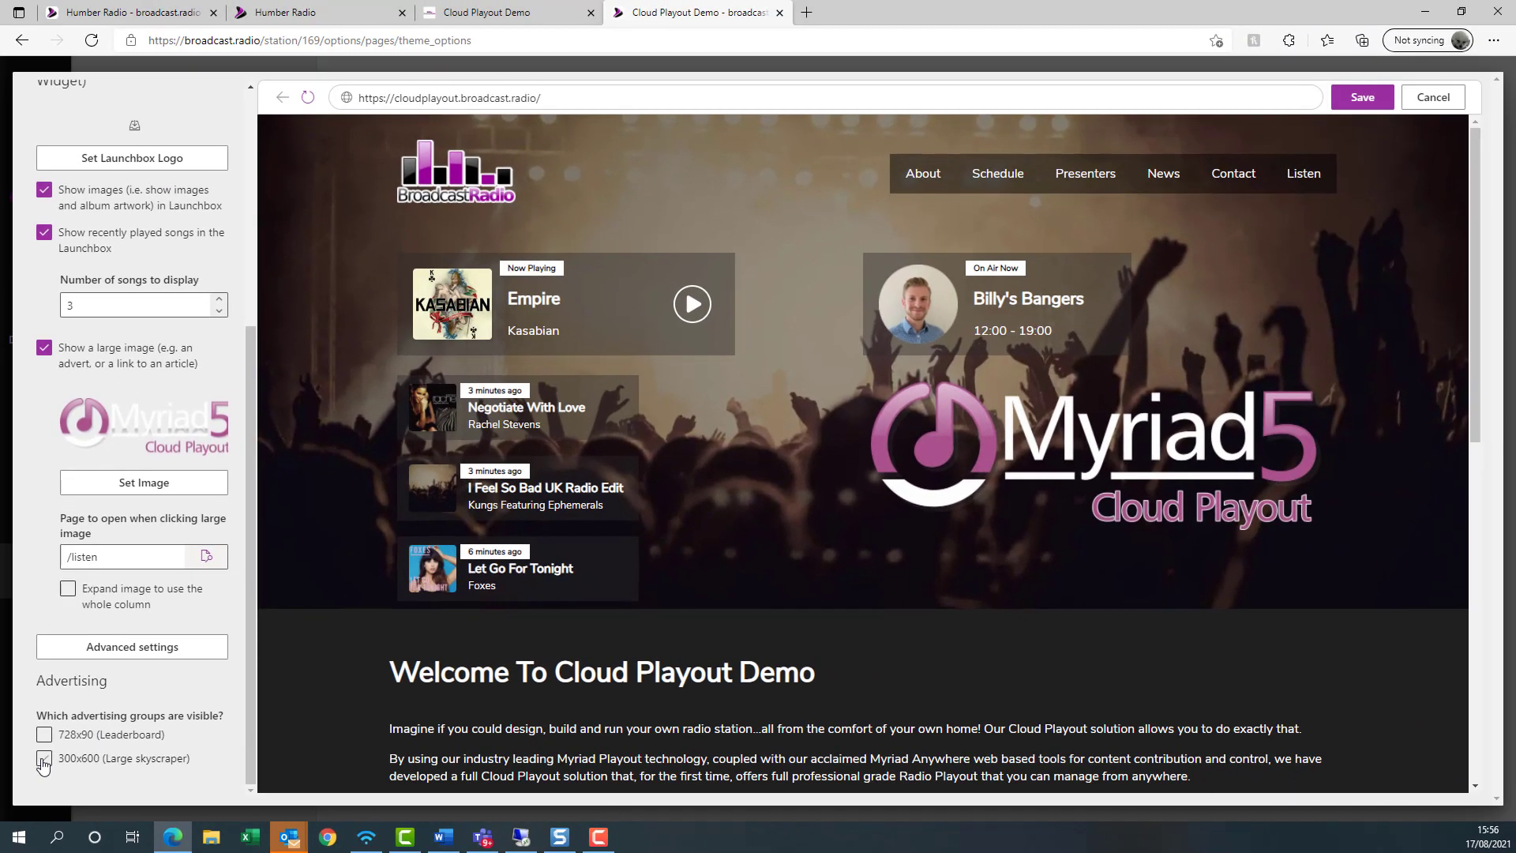
{"action": "left_click", "coordinate": [44, 760]}
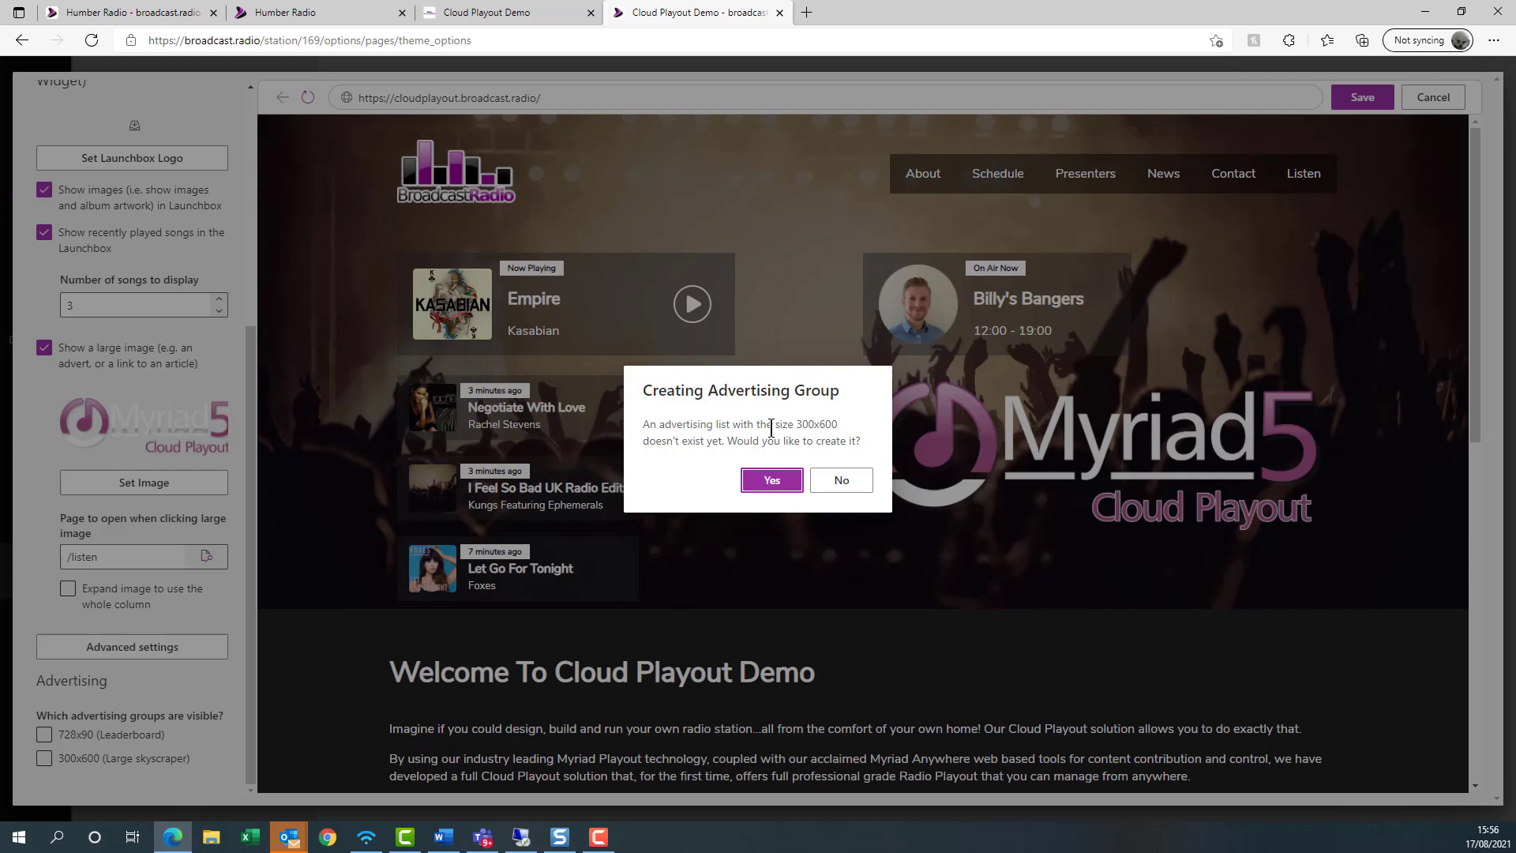
{"action": "left_click", "coordinate": [771, 486]}
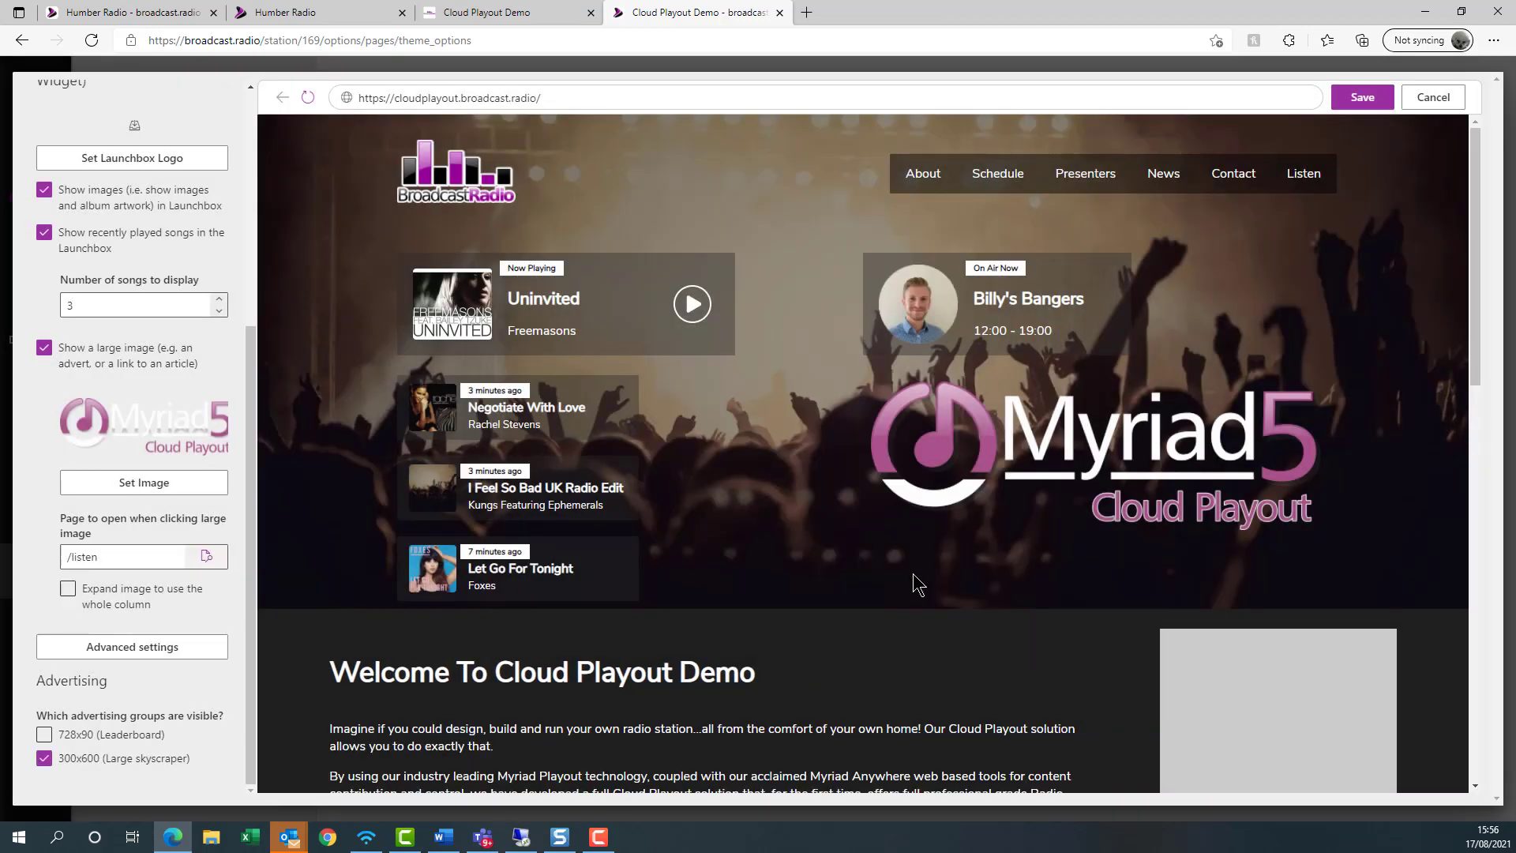
- Examine the full length of the homepage preview to see where the skyscraper advert sits beside the content
{"action": "scroll", "coordinate": [895, 557], "scroll_direction": "down", "scroll_amount": 5}
{"action": "scroll", "coordinate": [888, 515], "scroll_direction": "down", "scroll_amount": 3}
{"action": "scroll", "coordinate": [887, 515], "scroll_direction": "up", "scroll_amount": 7}
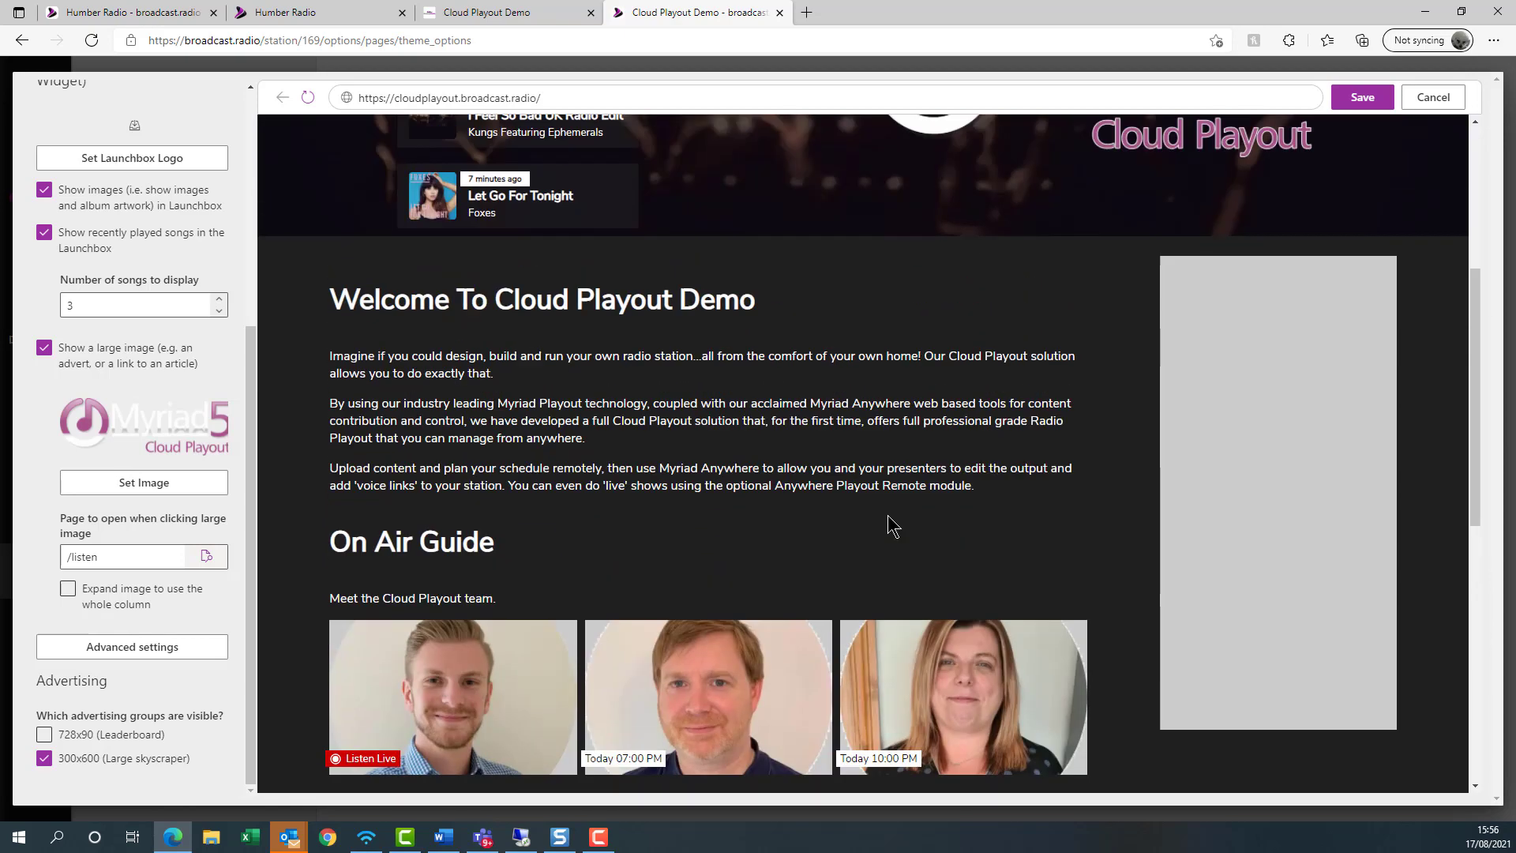
{"action": "scroll", "coordinate": [888, 515], "scroll_direction": "down", "scroll_amount": 3}
{"action": "scroll", "coordinate": [844, 470], "scroll_direction": "down", "scroll_amount": 9}
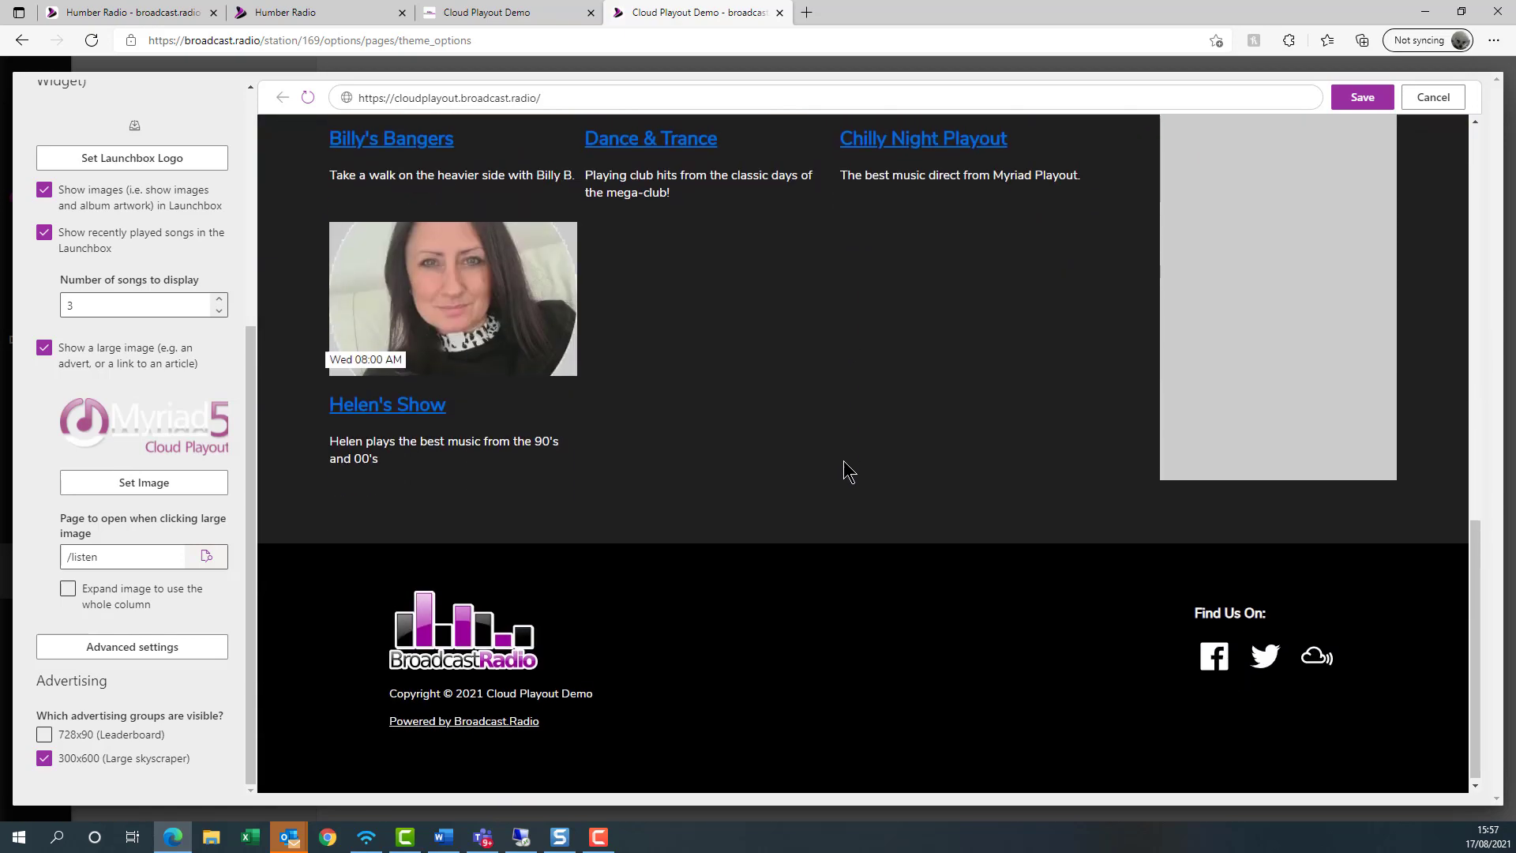
{"action": "scroll", "coordinate": [843, 471], "scroll_direction": "up", "scroll_amount": 4}
{"action": "scroll", "coordinate": [843, 471], "scroll_direction": "up", "scroll_amount": 6}
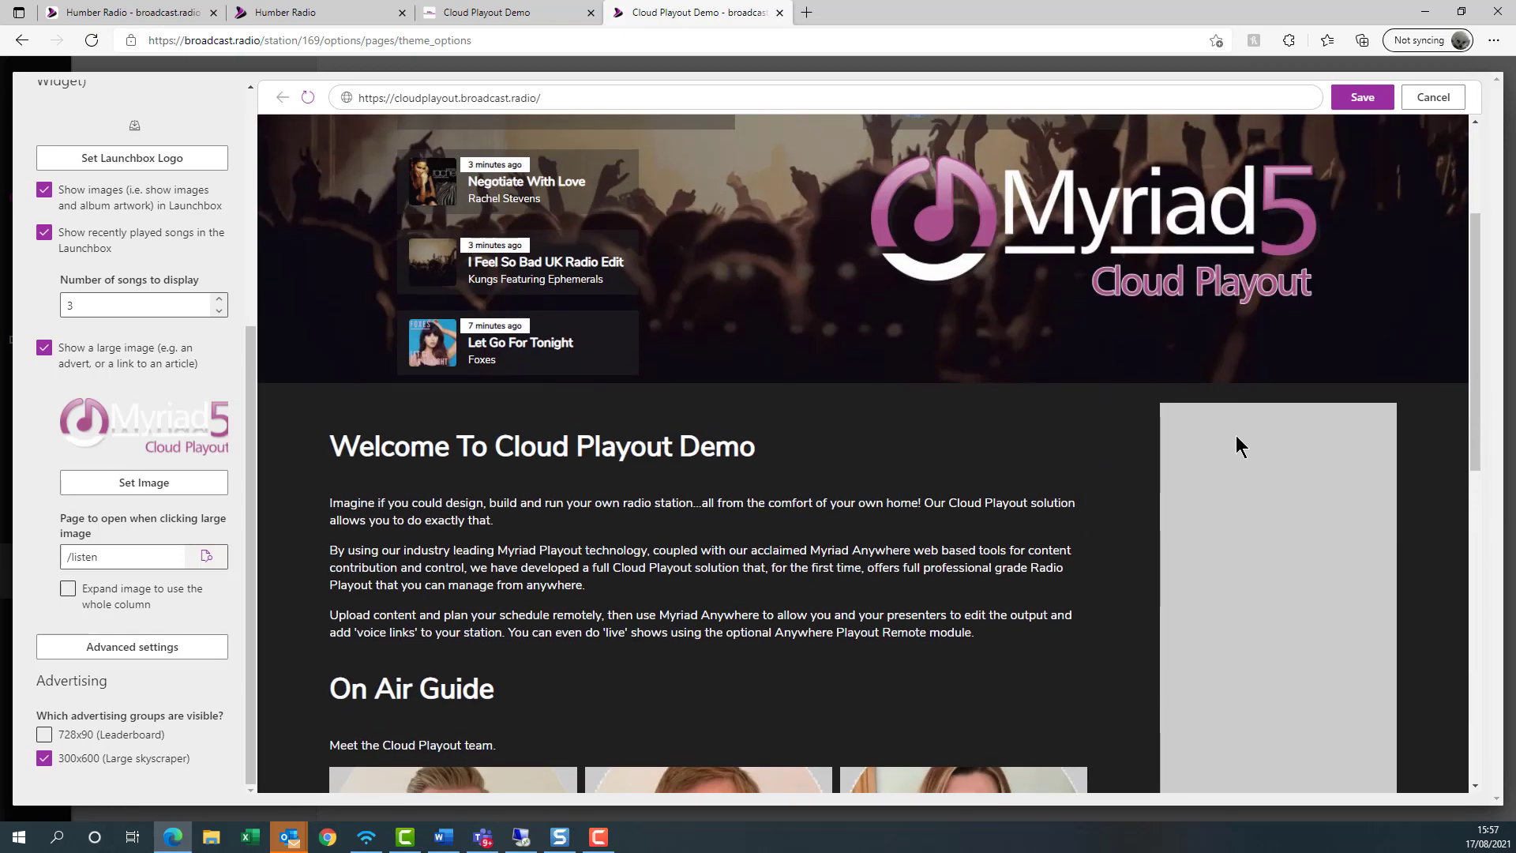
{"action": "scroll", "coordinate": [934, 528], "scroll_direction": "down", "scroll_amount": 5}
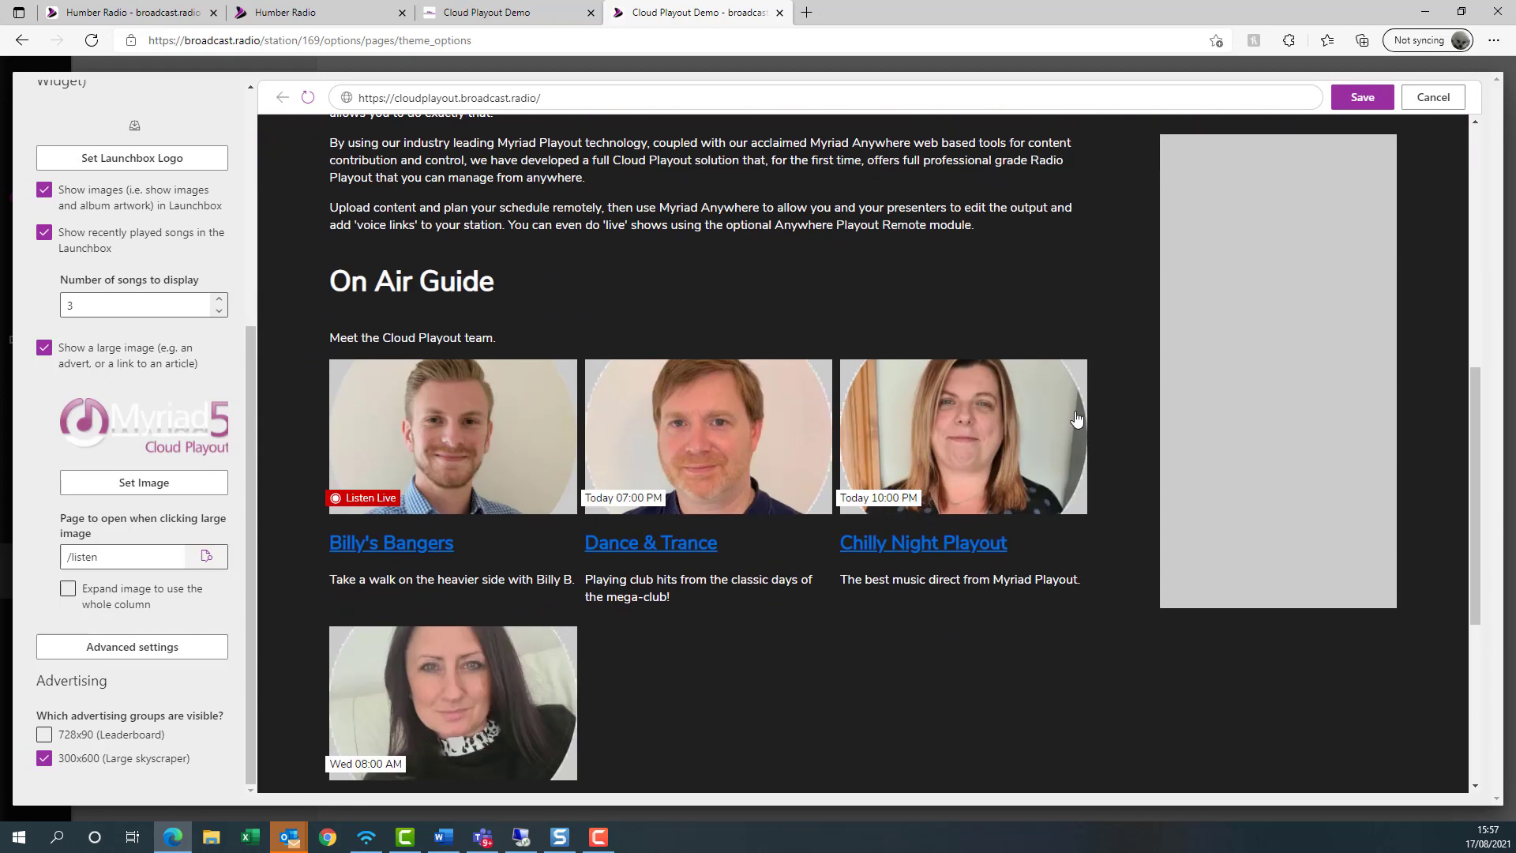
{"action": "scroll", "coordinate": [1093, 434], "scroll_direction": "up", "scroll_amount": 1}
{"action": "scroll", "coordinate": [1067, 418], "scroll_direction": "down", "scroll_amount": 8}
{"action": "scroll", "coordinate": [1066, 420], "scroll_direction": "up", "scroll_amount": 12}
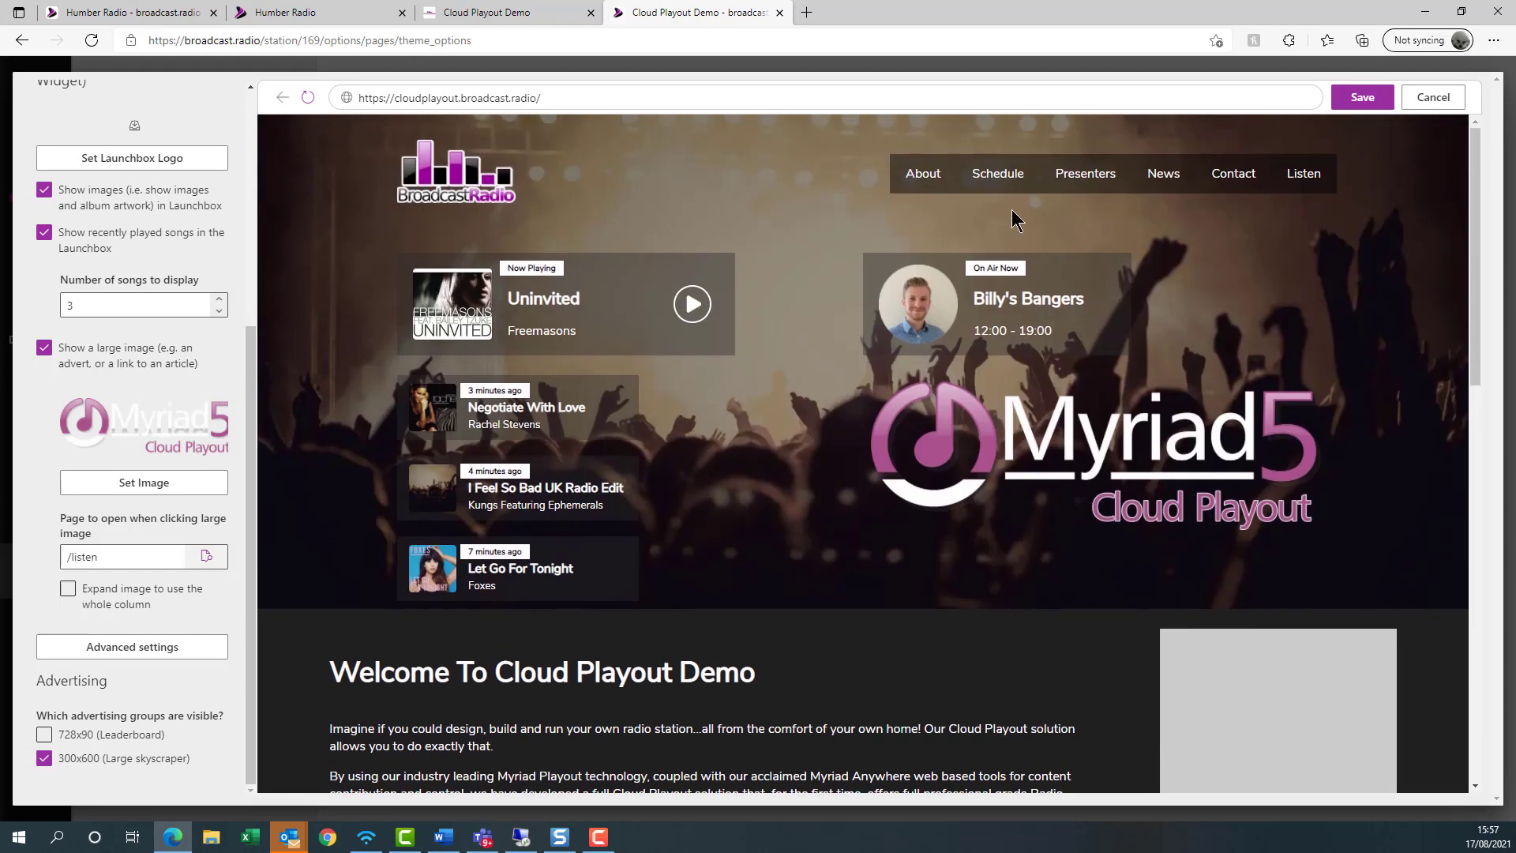
- Check the skyscraper advert's placement on the Schedule page and return to the homepage preview
{"action": "left_click", "coordinate": [1003, 182]}
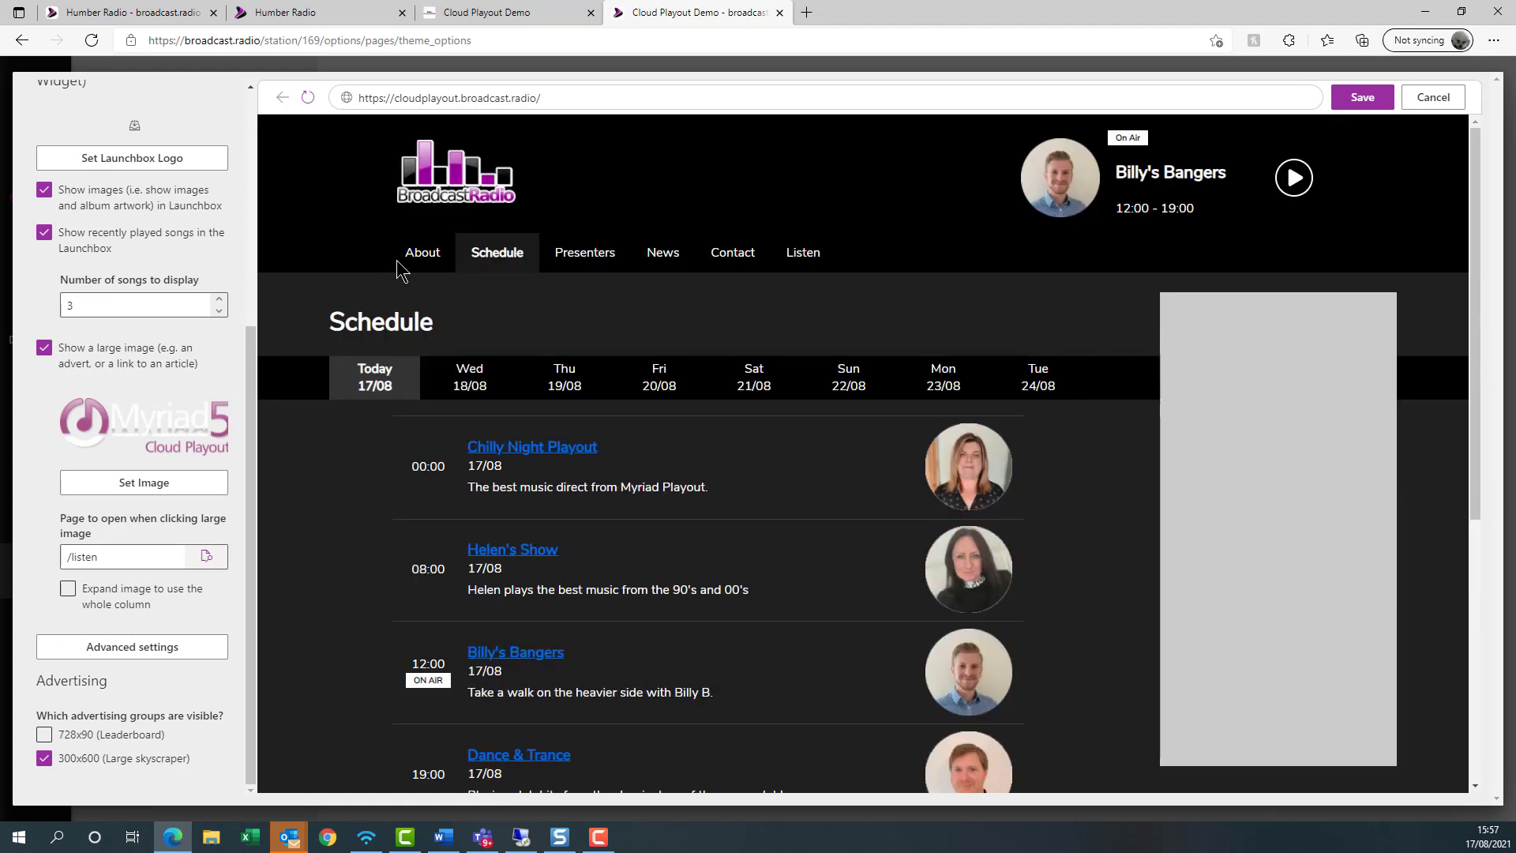
{"action": "left_click", "coordinate": [431, 191]}
{"action": "scroll", "coordinate": [989, 411], "scroll_direction": "down", "scroll_amount": 5}
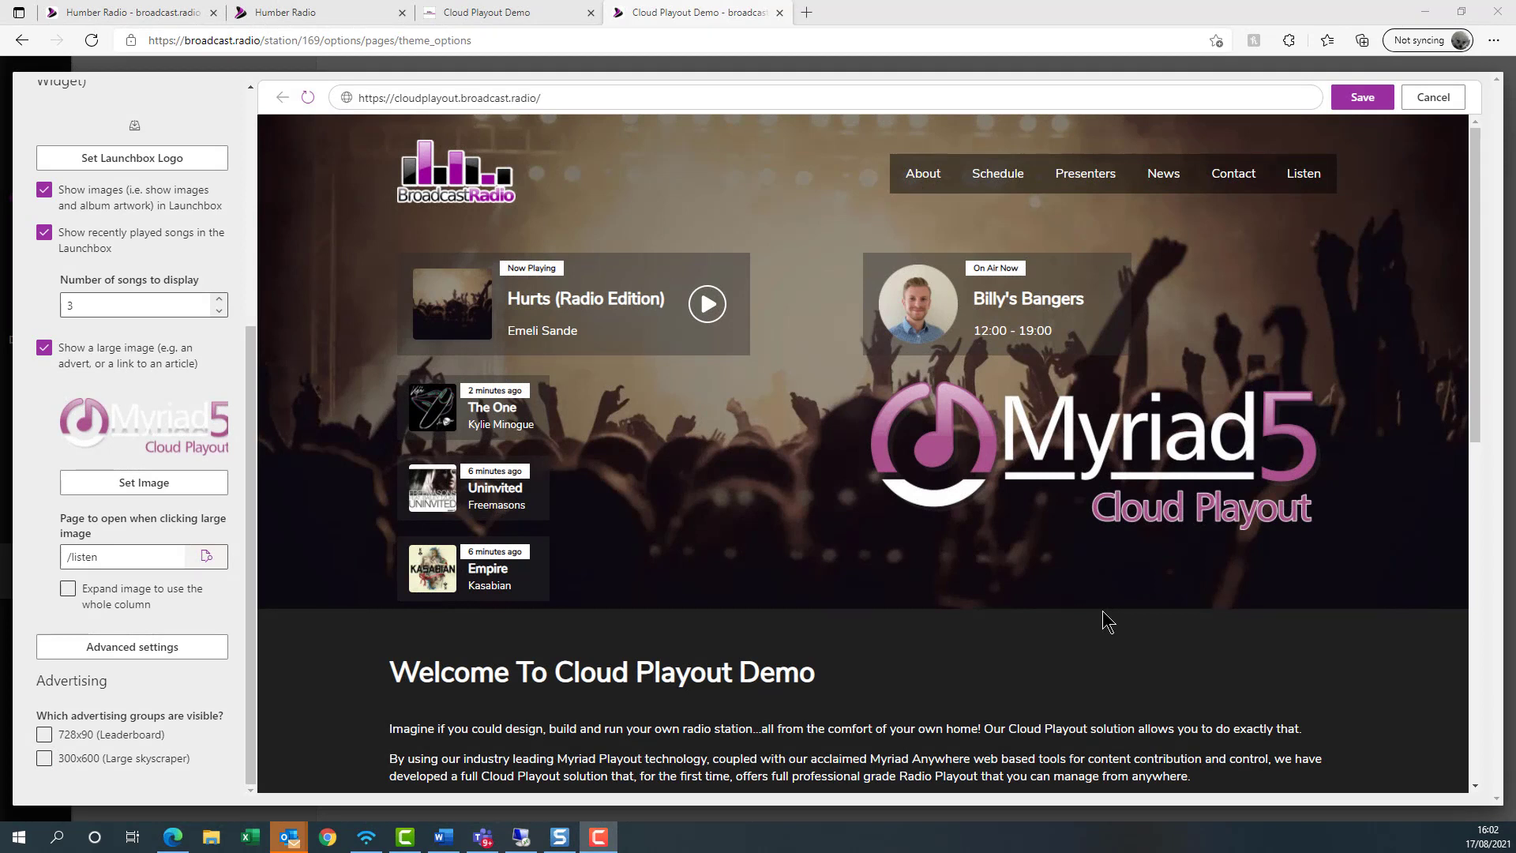
- Save the Humber Radio theme's design options and view the available plugins without adding one
{"action": "left_click", "coordinate": [136, 13]}
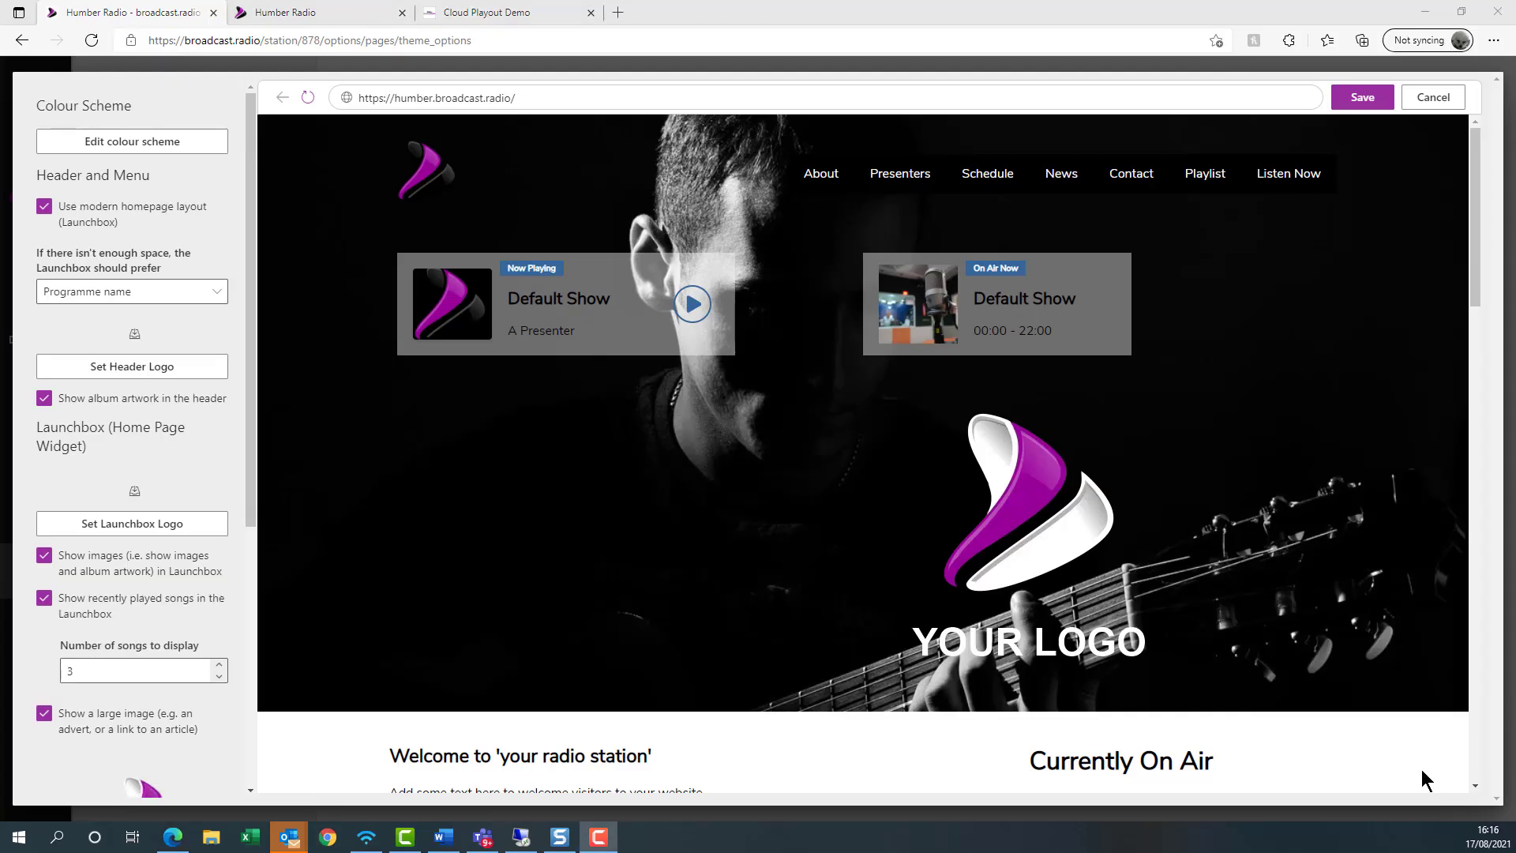
{"action": "left_click", "coordinate": [1360, 101]}
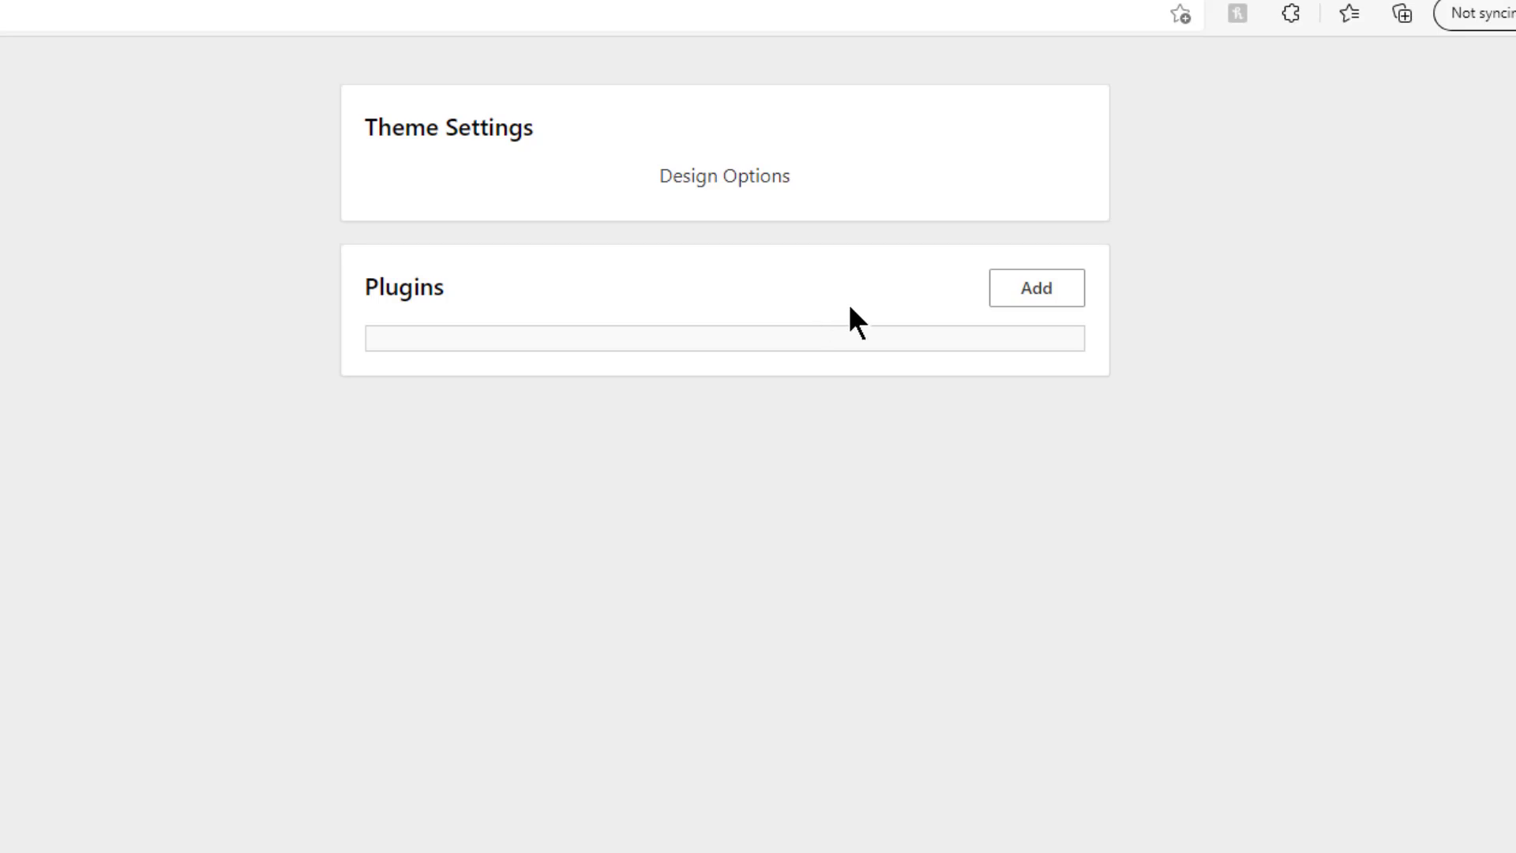
{"action": "left_click", "coordinate": [1014, 300]}
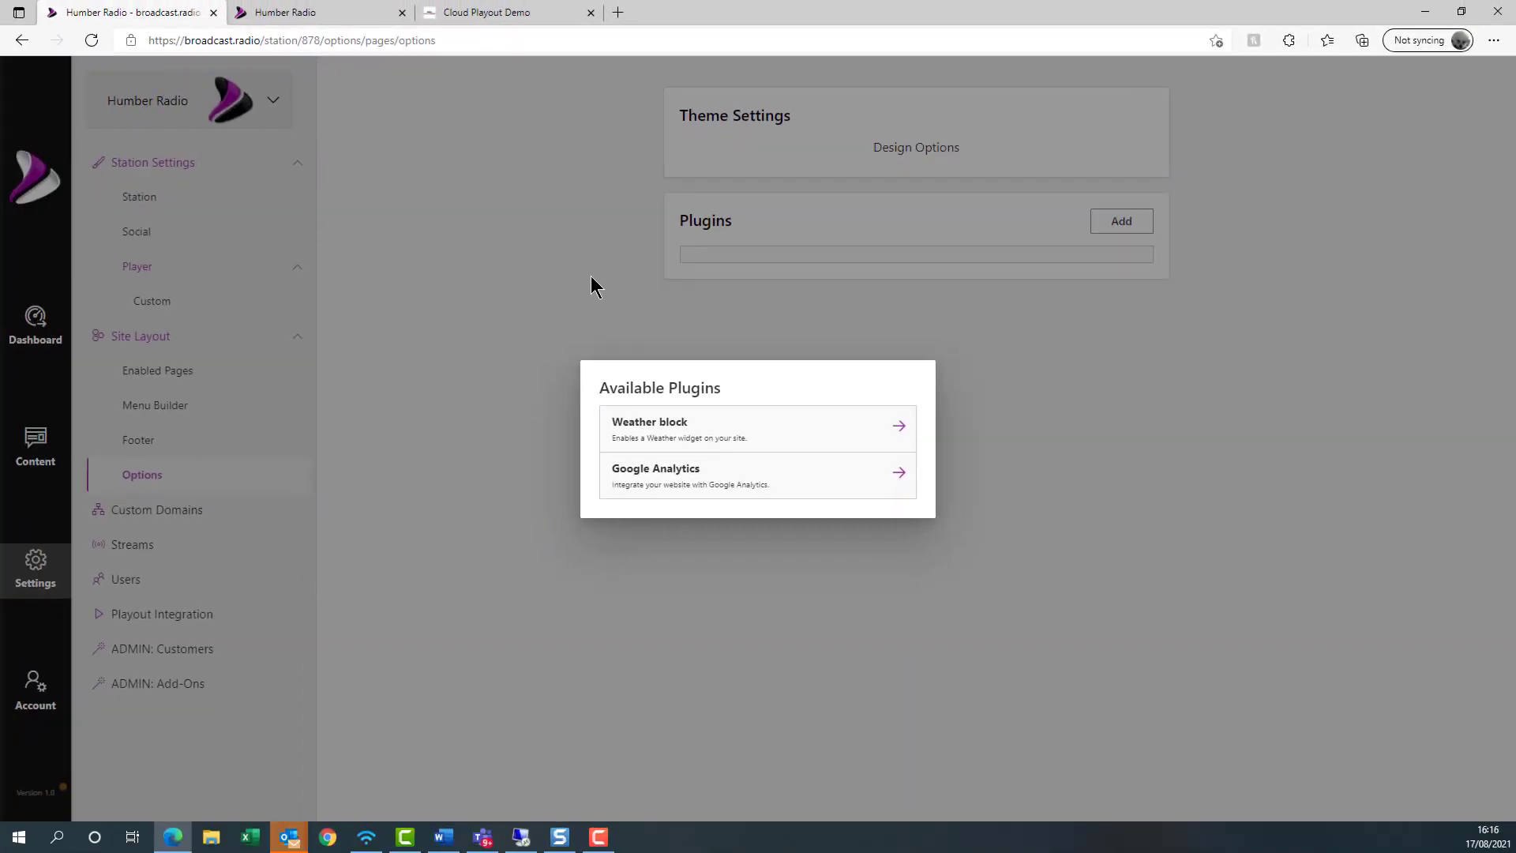
{"action": "left_click", "coordinate": [189, 342]}
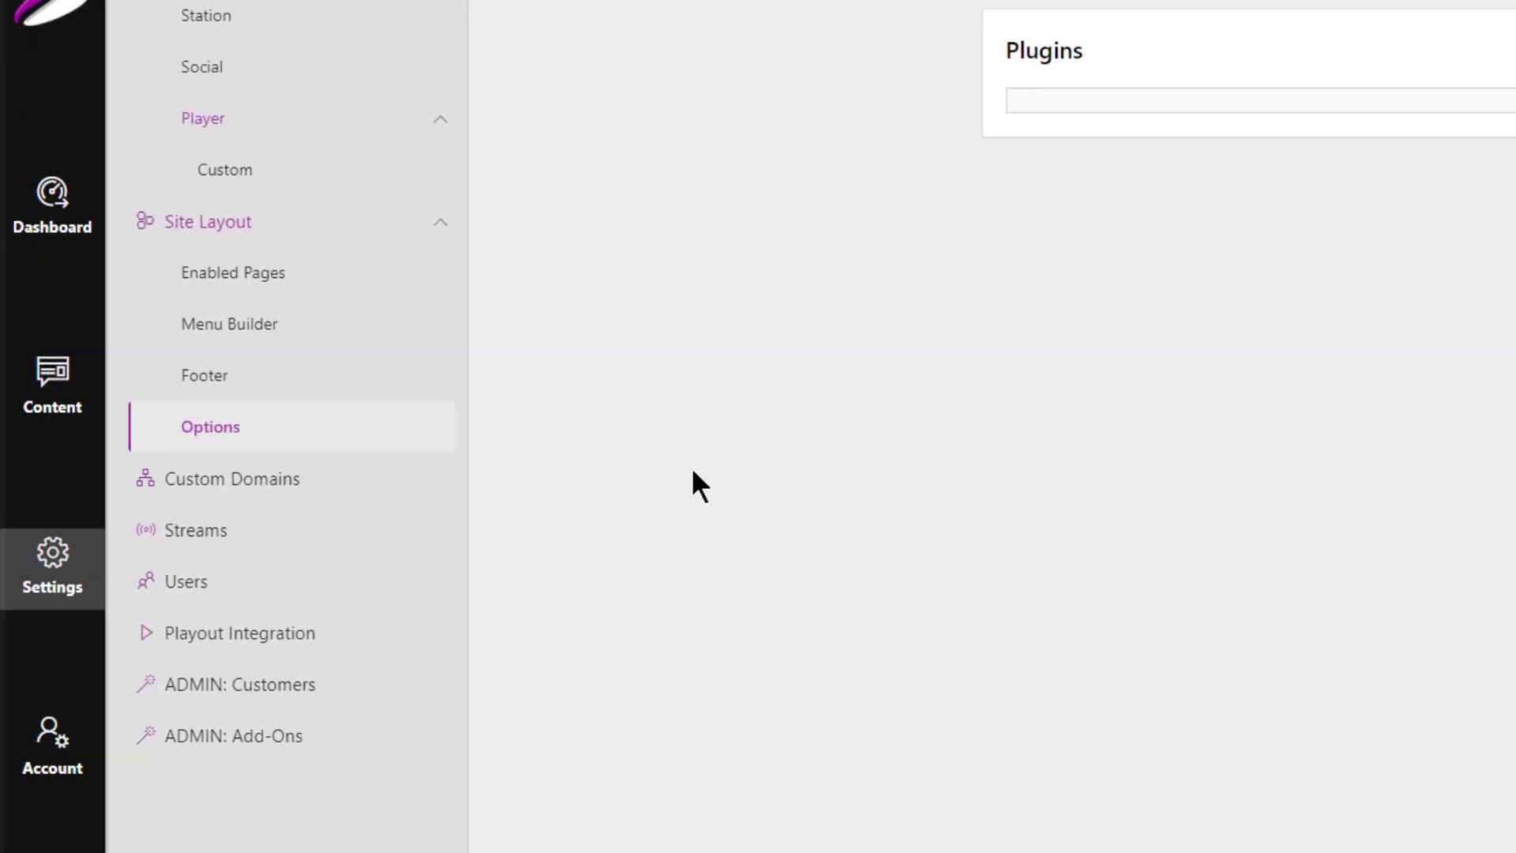
- Open Humber Radio's Enabled Pages list and look through the live website's homepage from header to footer
{"action": "left_click", "coordinate": [22, 574]}
{"action": "left_click", "coordinate": [227, 227]}
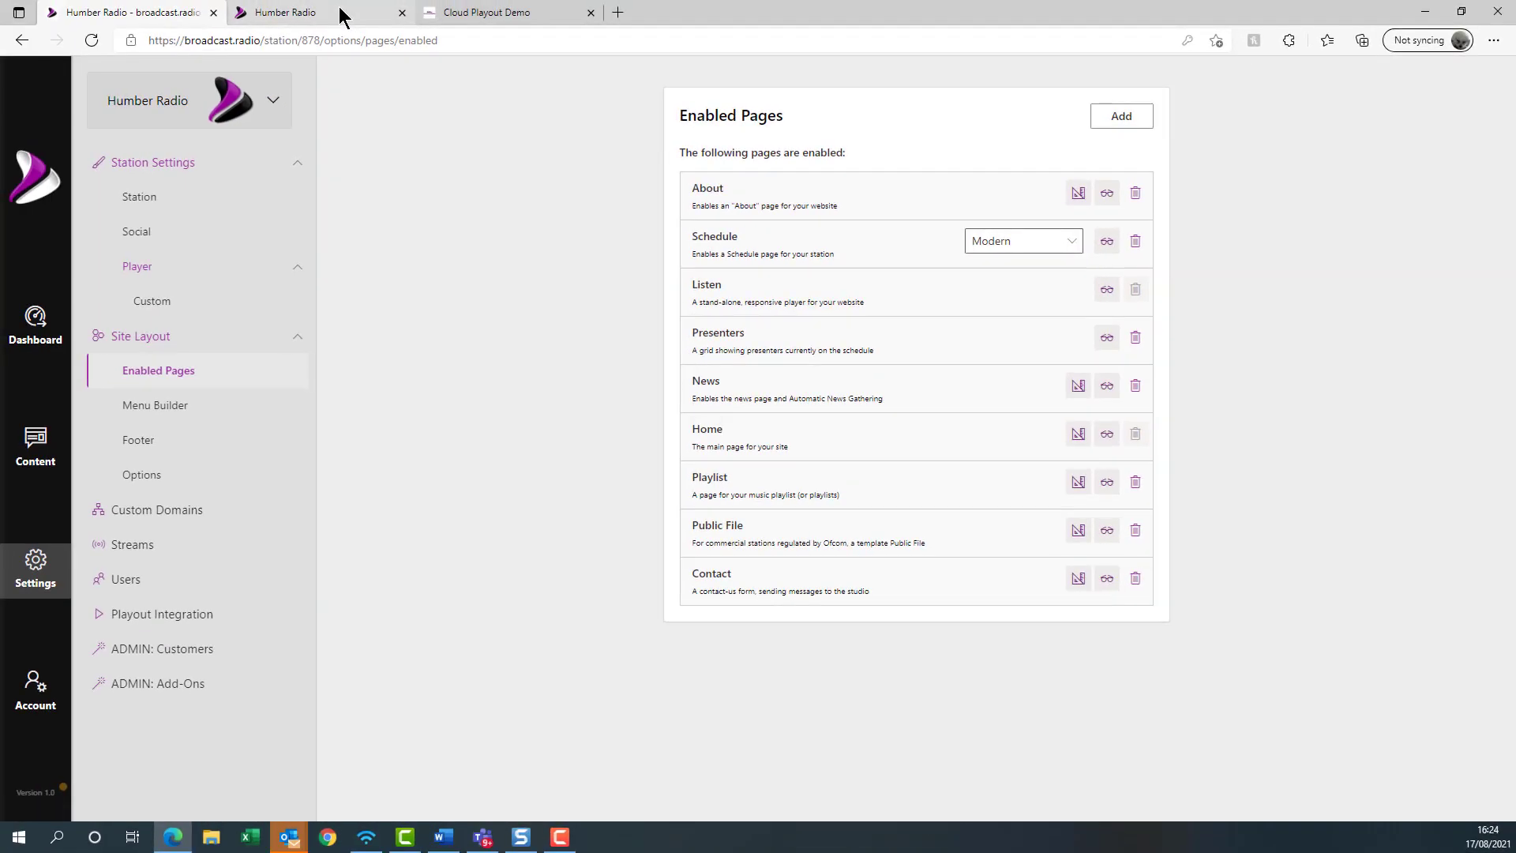
{"action": "left_click", "coordinate": [339, 14]}
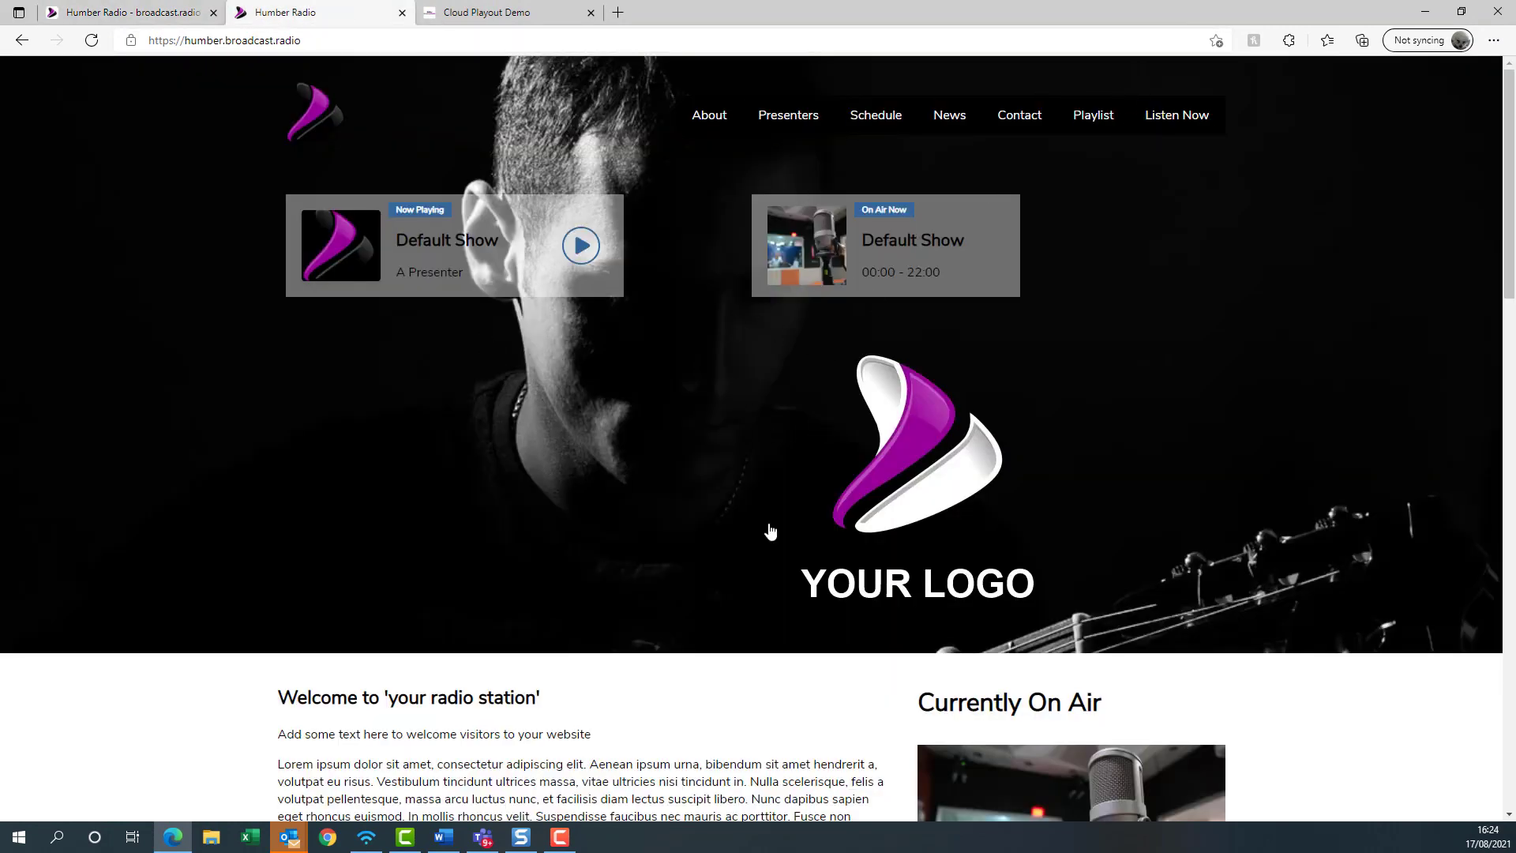
{"action": "scroll", "coordinate": [764, 533], "scroll_direction": "down", "scroll_amount": 9}
{"action": "scroll", "coordinate": [761, 540], "scroll_direction": "down", "scroll_amount": 13}
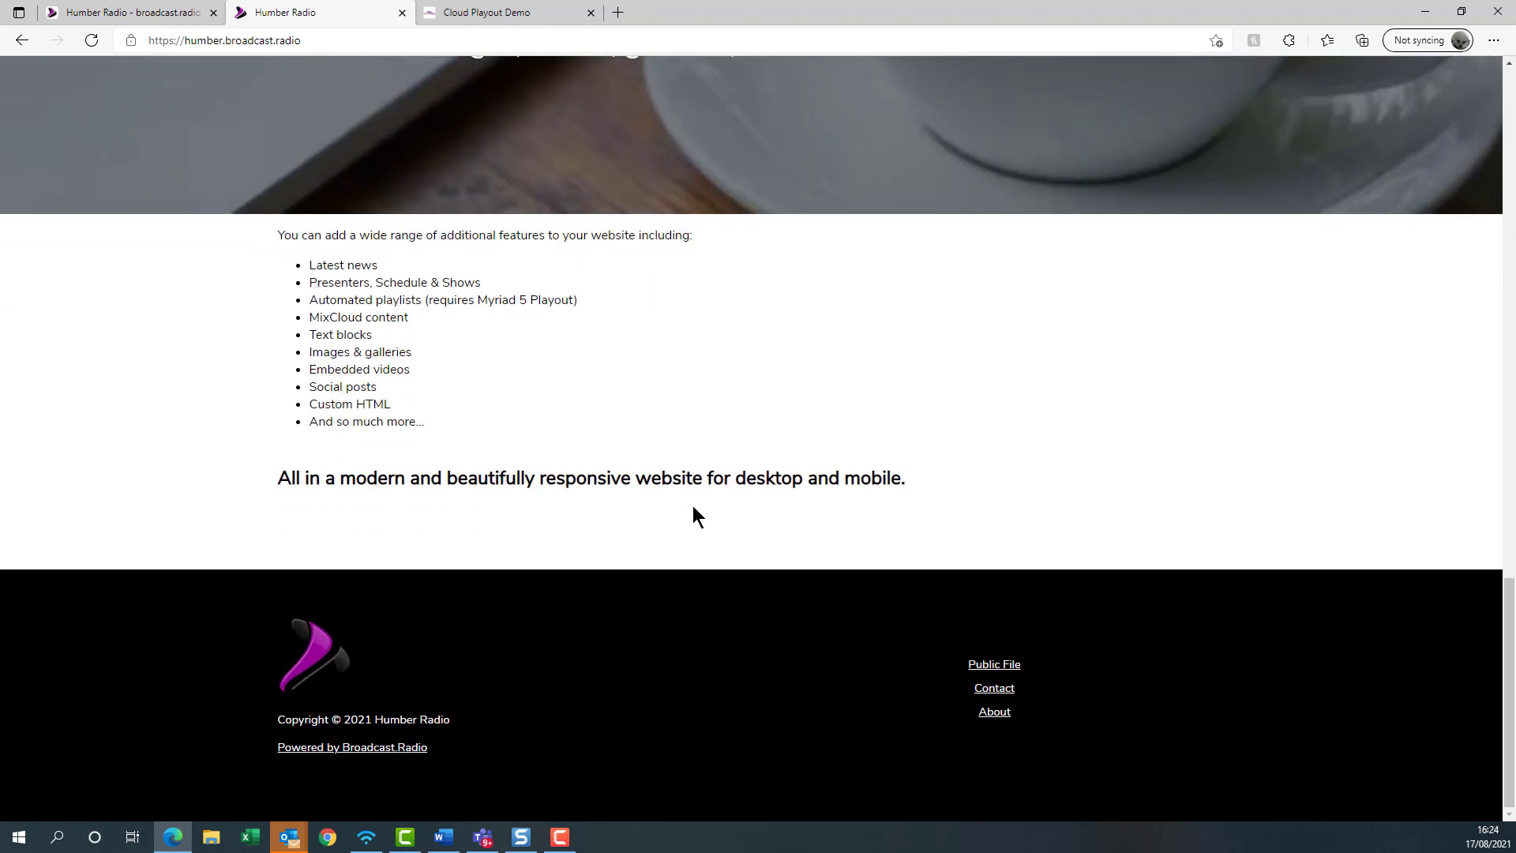
{"action": "scroll", "coordinate": [632, 502], "scroll_direction": "up", "scroll_amount": 1}
{"action": "scroll", "coordinate": [593, 497], "scroll_direction": "up", "scroll_amount": 20}
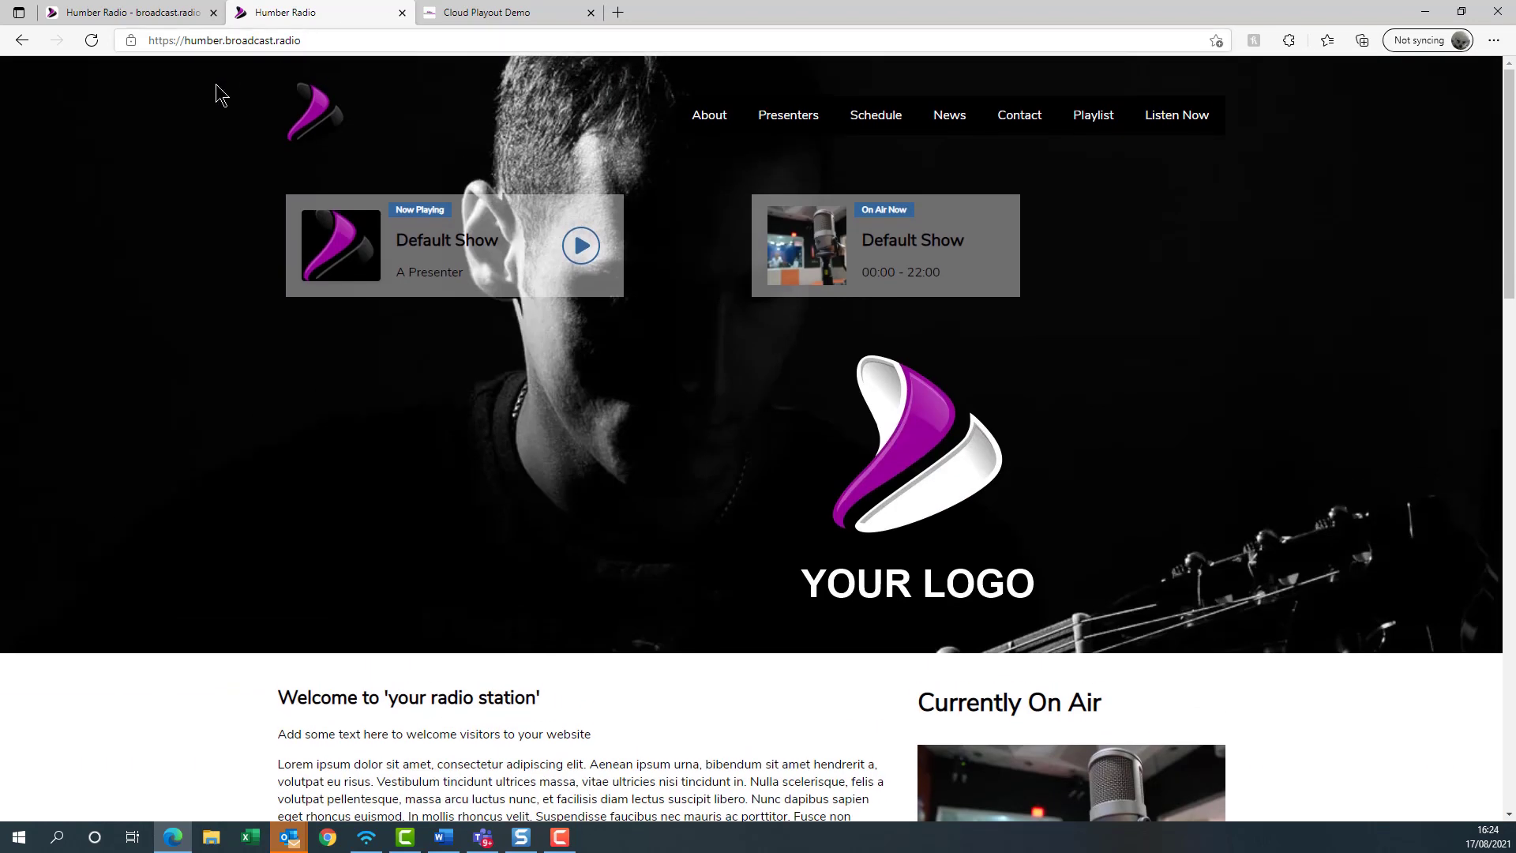
- Return to the Enabled Pages settings and display the pages available to add to the site
{"action": "left_click", "coordinate": [187, 19]}
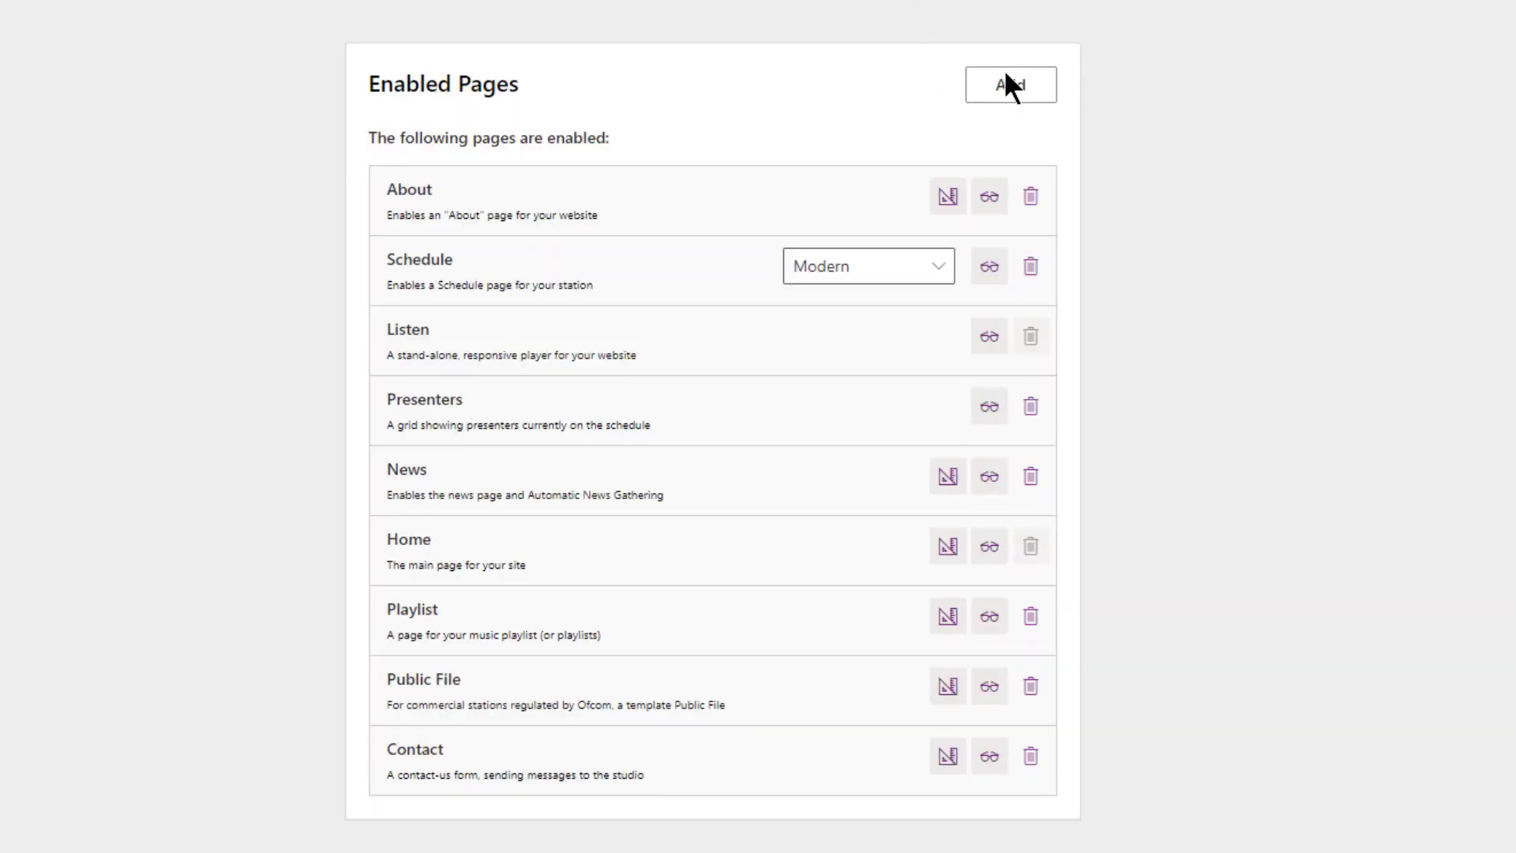
{"action": "left_click", "coordinate": [1013, 94]}
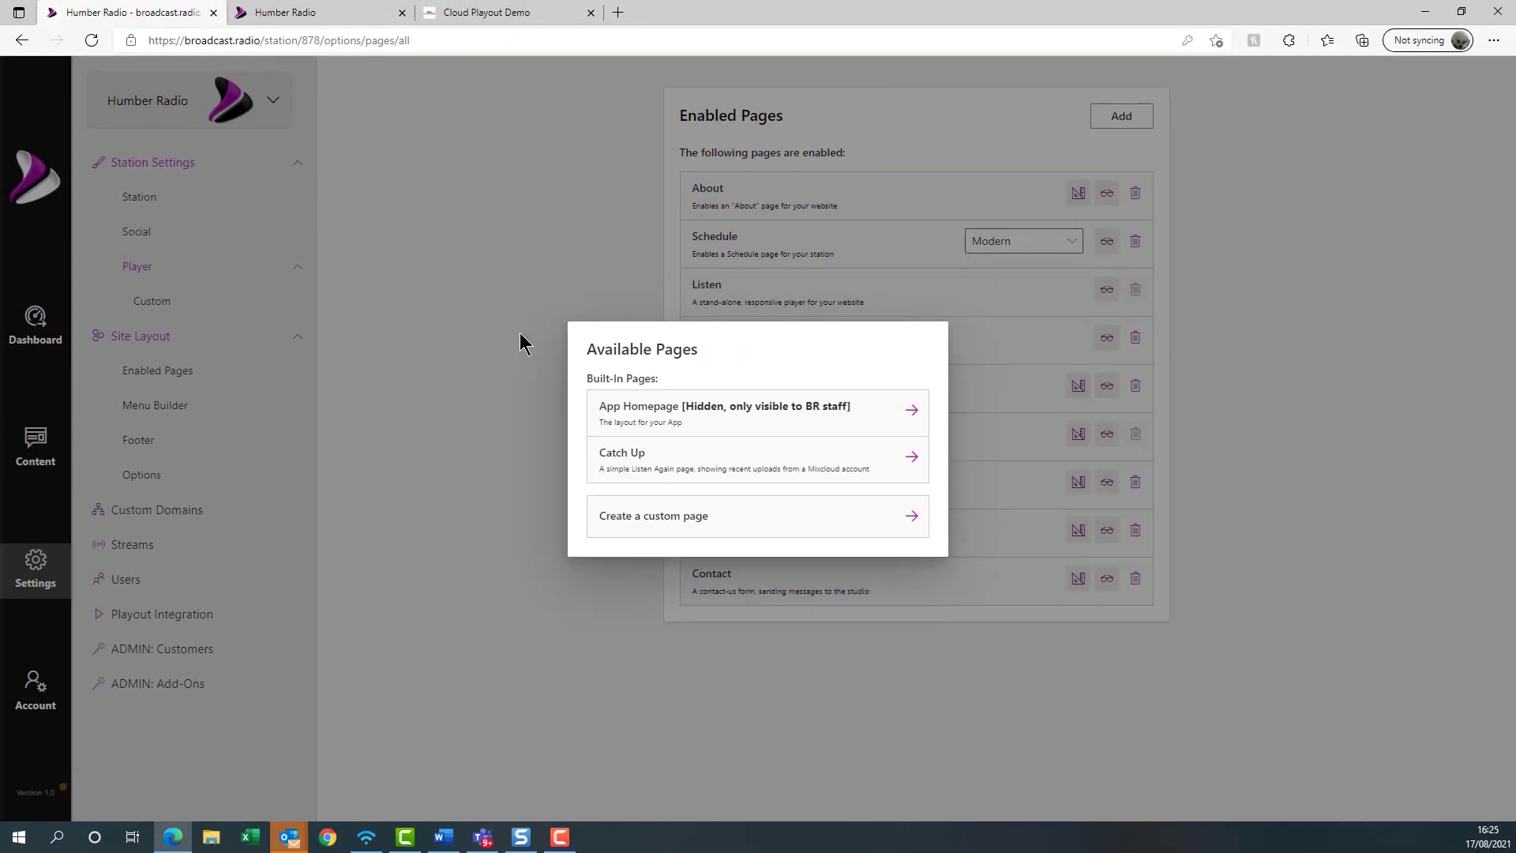
- Create a custom page called "Competition" on the Enabled Pages list
{"action": "left_click", "coordinate": [587, 181]}
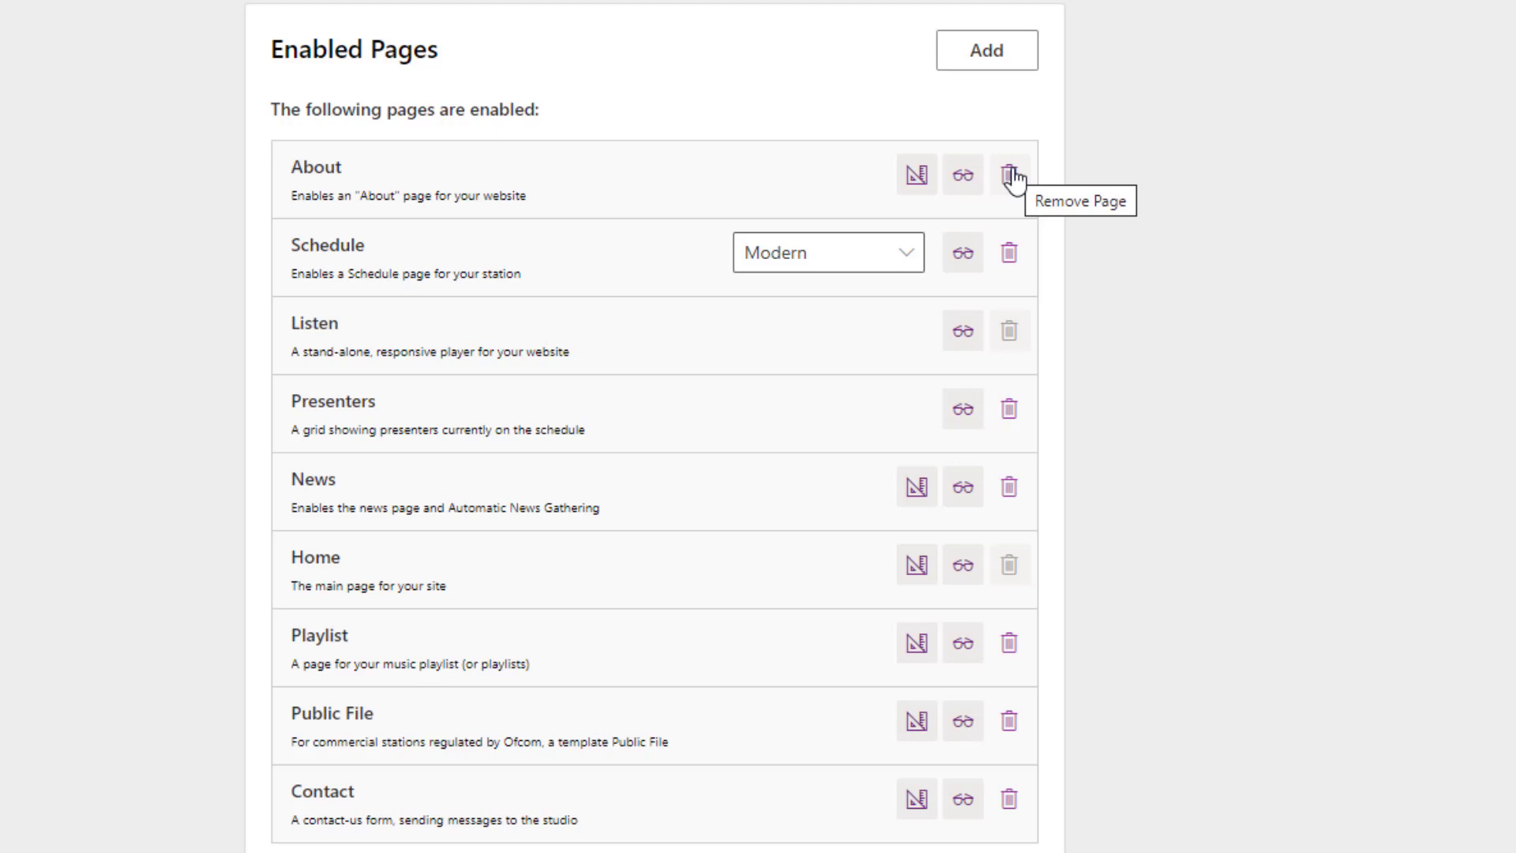
{"action": "left_click", "coordinate": [992, 56]}
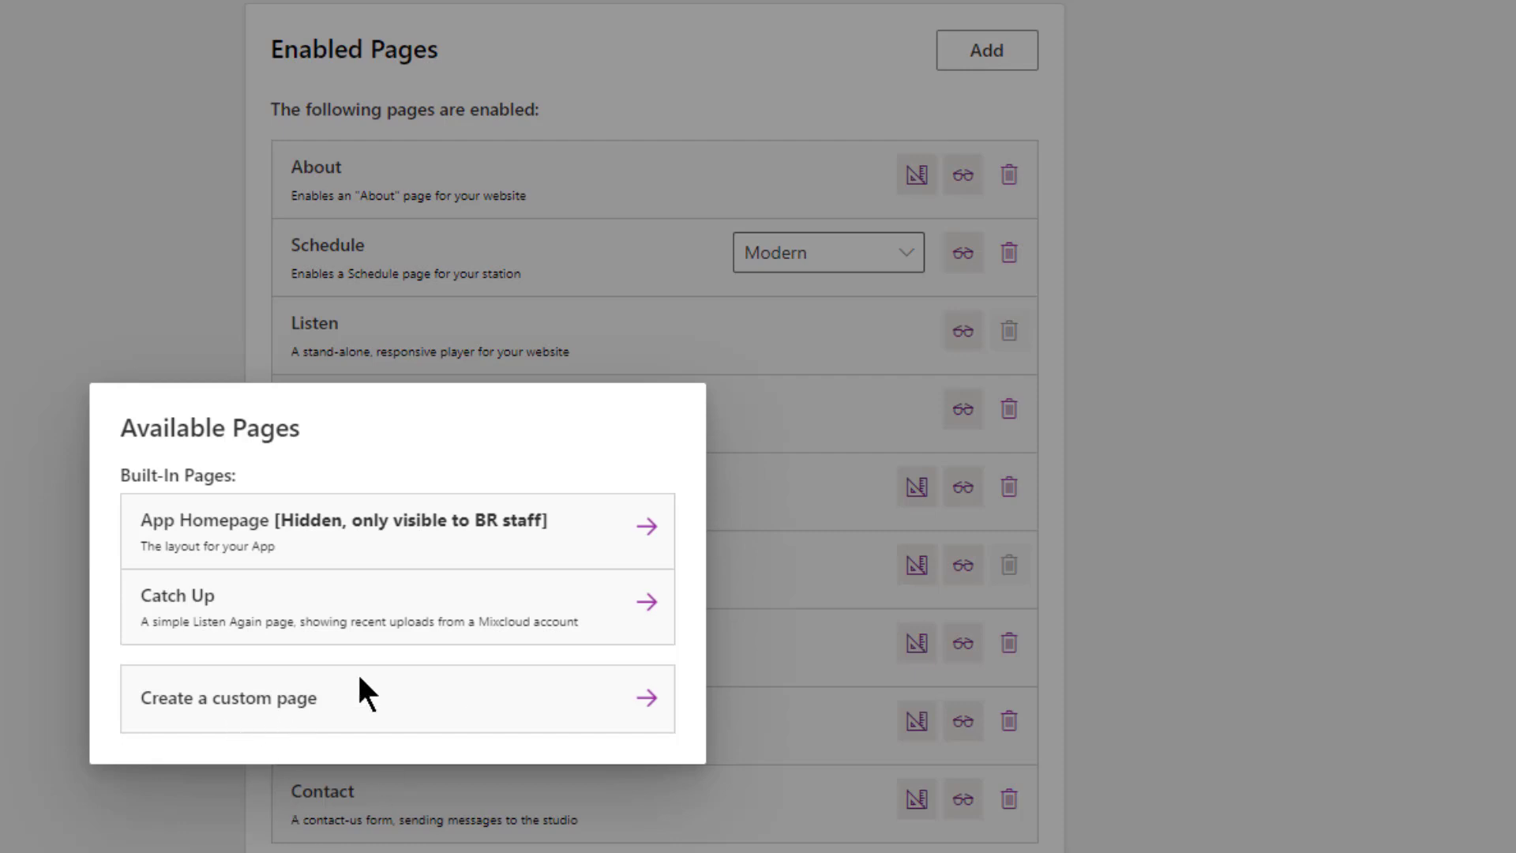
{"action": "left_click", "coordinate": [644, 700]}
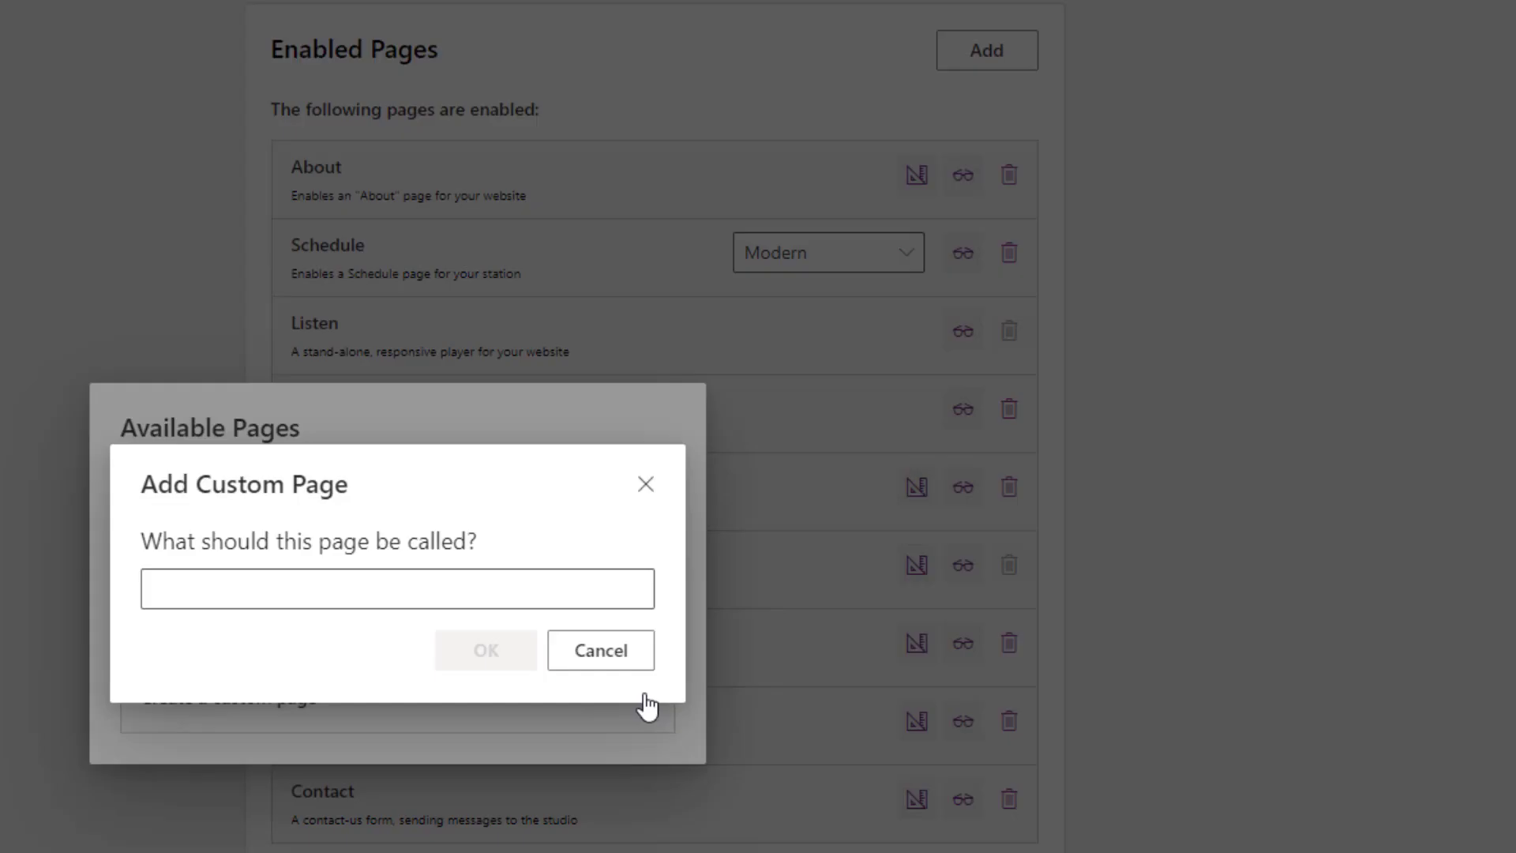
{"action": "left_click", "coordinate": [362, 591]}
{"action": "type", "text": "Compet"}
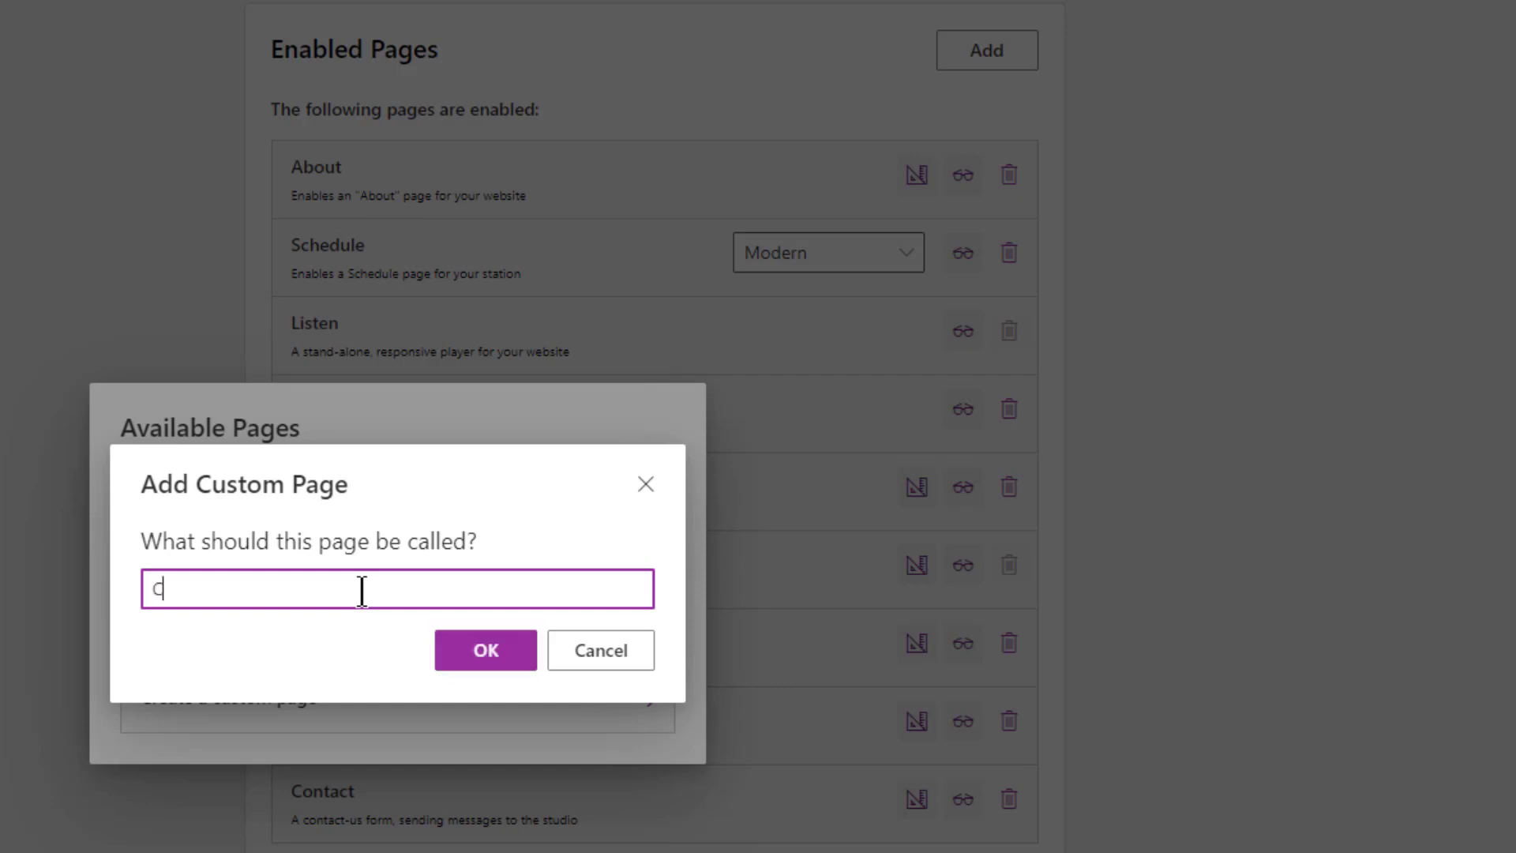
{"action": "type", "text": "ition"}
{"action": "left_click", "coordinate": [505, 652]}
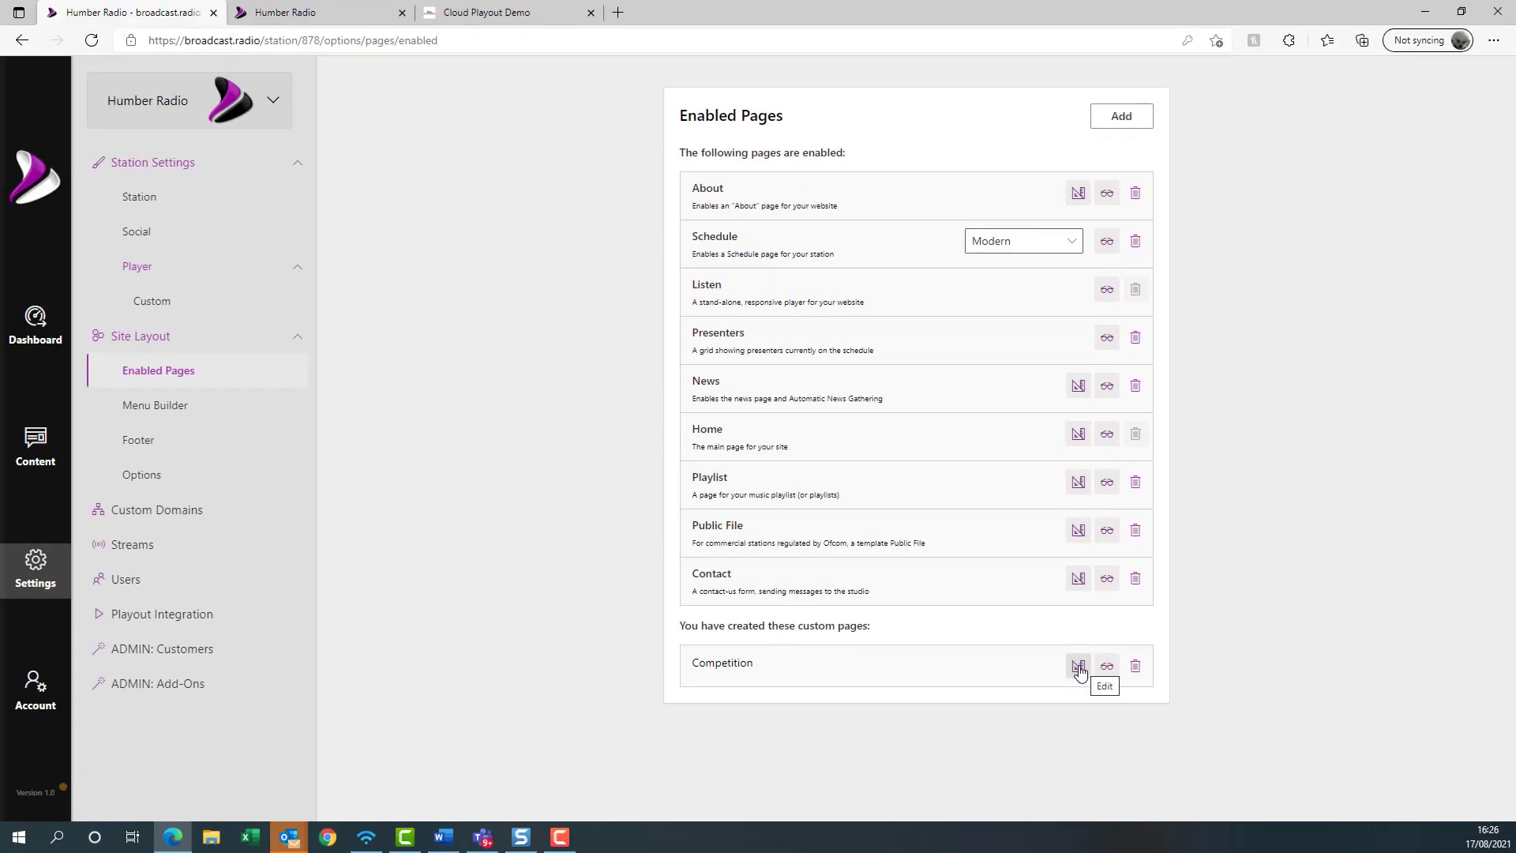
- Open the Competition page for editing and add a paragraph block beneath its title
{"action": "left_click", "coordinate": [1078, 667]}
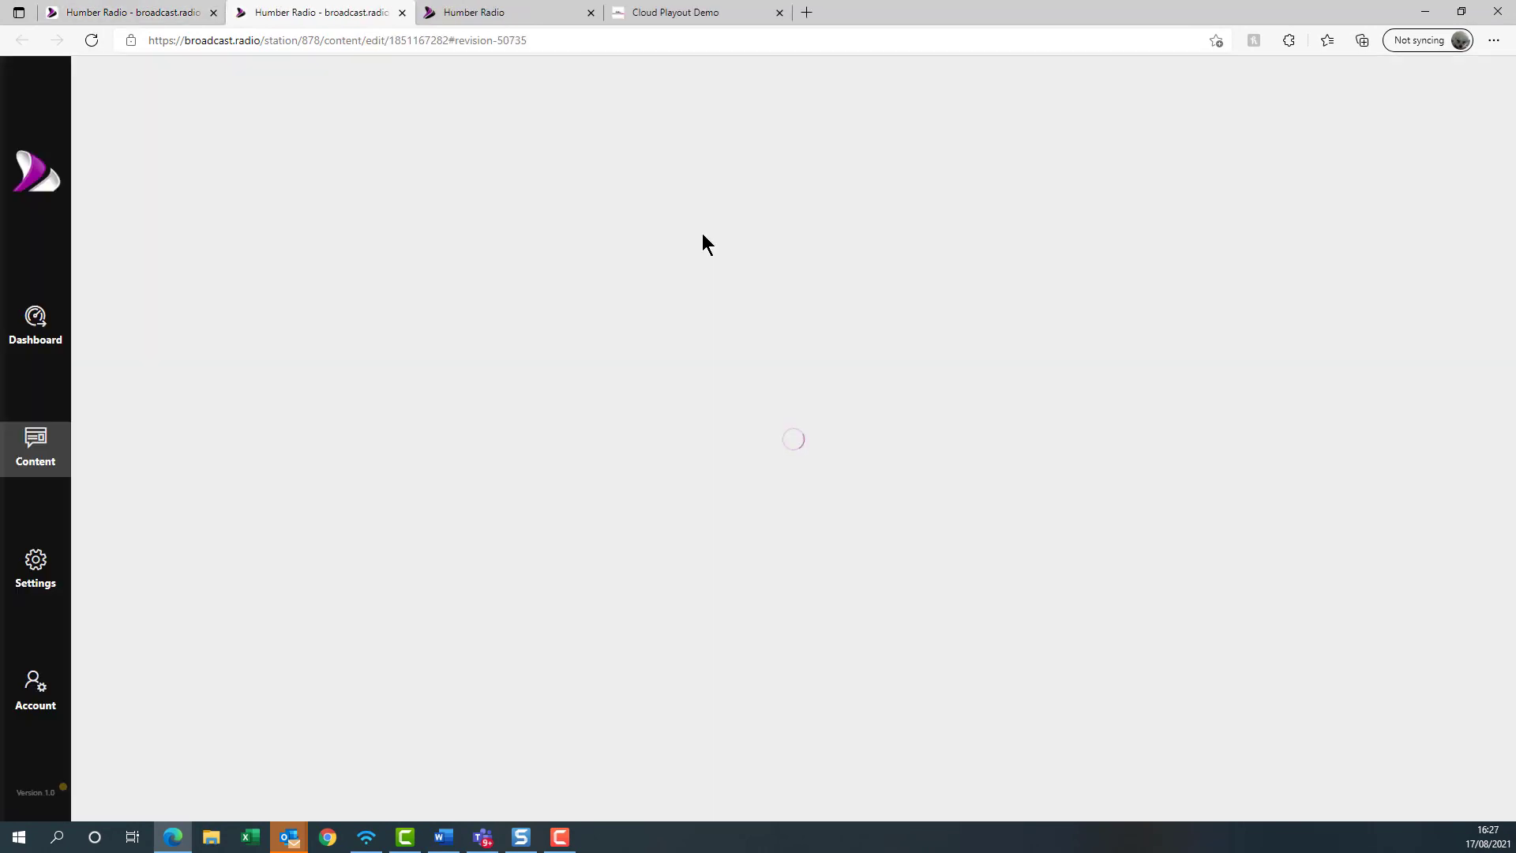
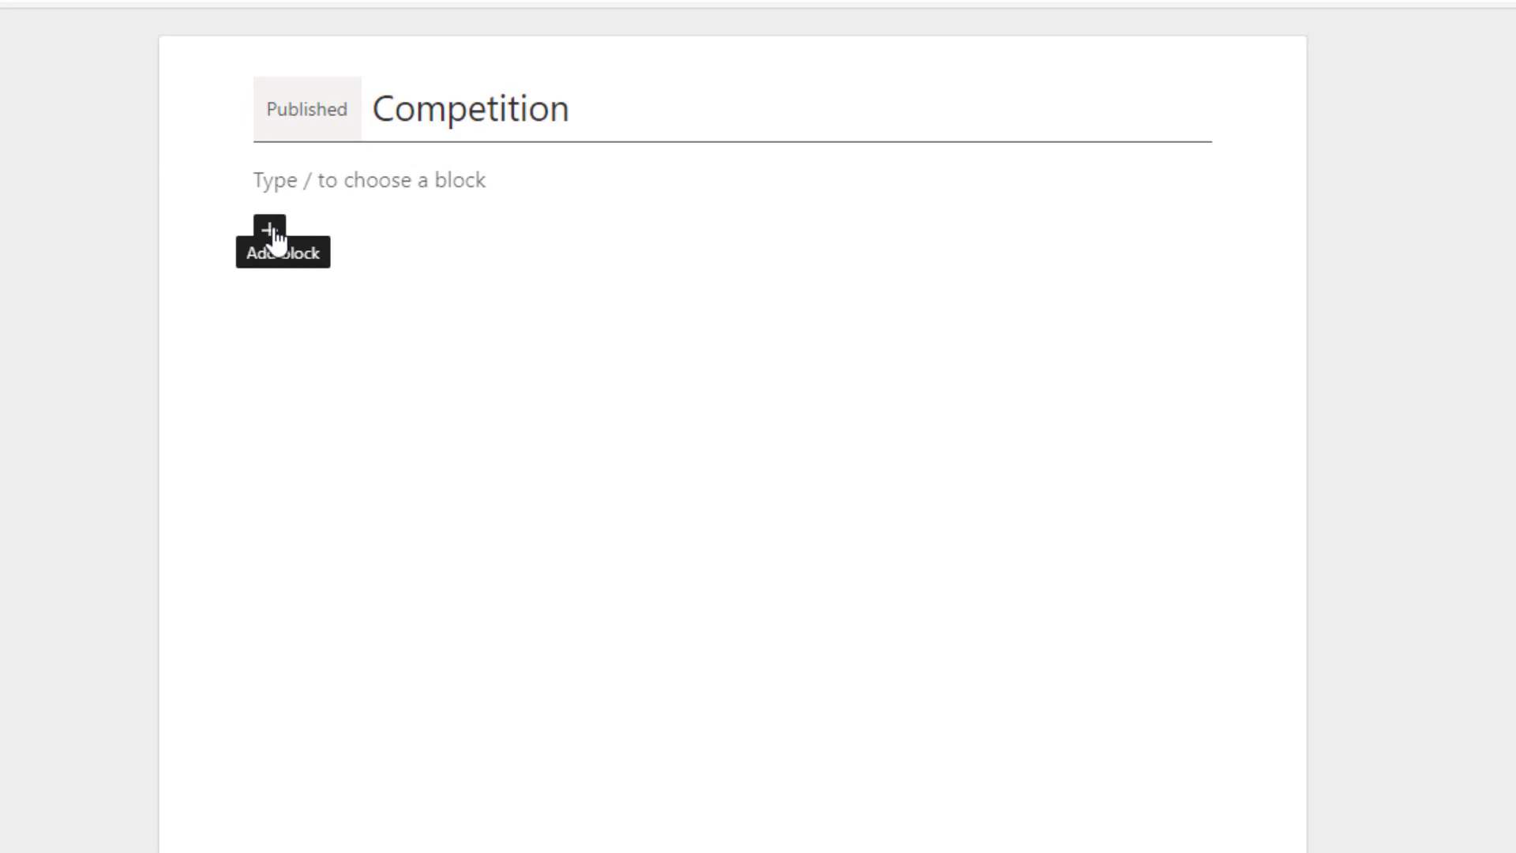
{"action": "left_click", "coordinate": [271, 231]}
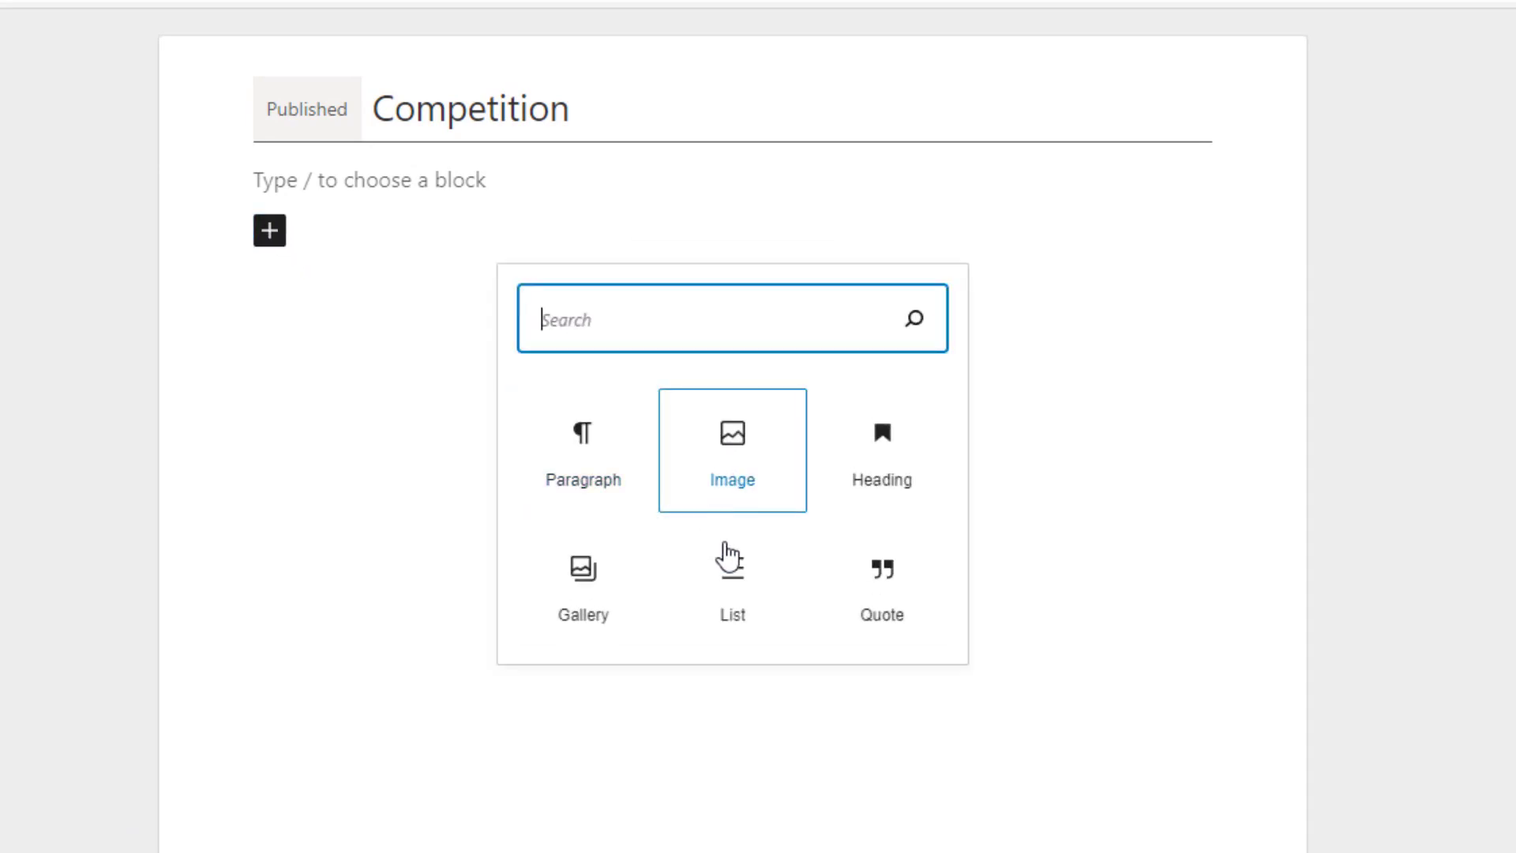
{"action": "scroll", "coordinate": [732, 530], "scroll_direction": "down", "scroll_amount": 1}
{"action": "scroll", "coordinate": [734, 545], "scroll_direction": "up", "scroll_amount": 1}
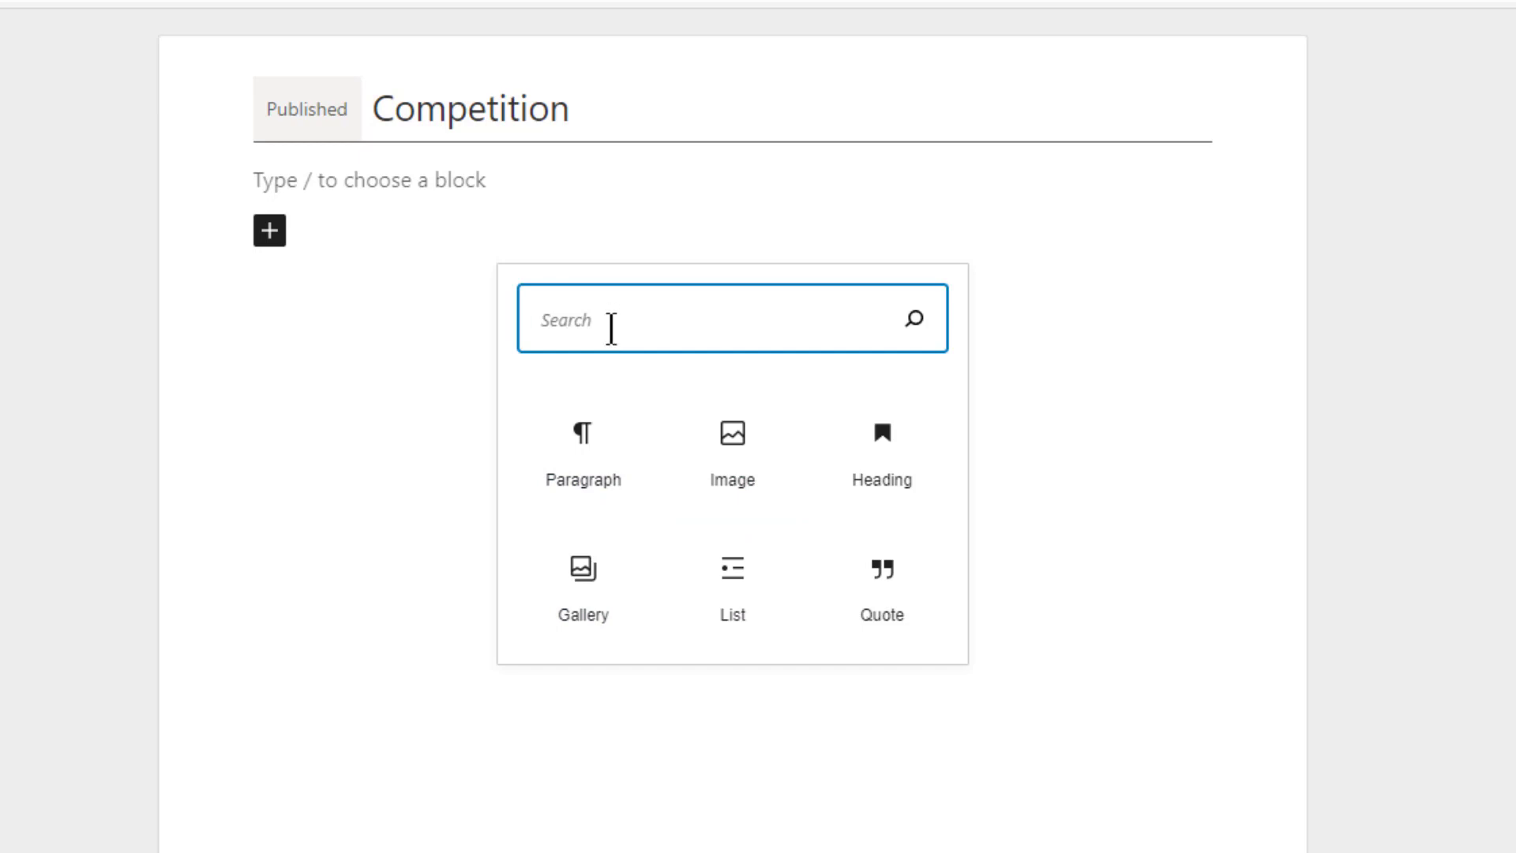
{"action": "type", "text": "video"}
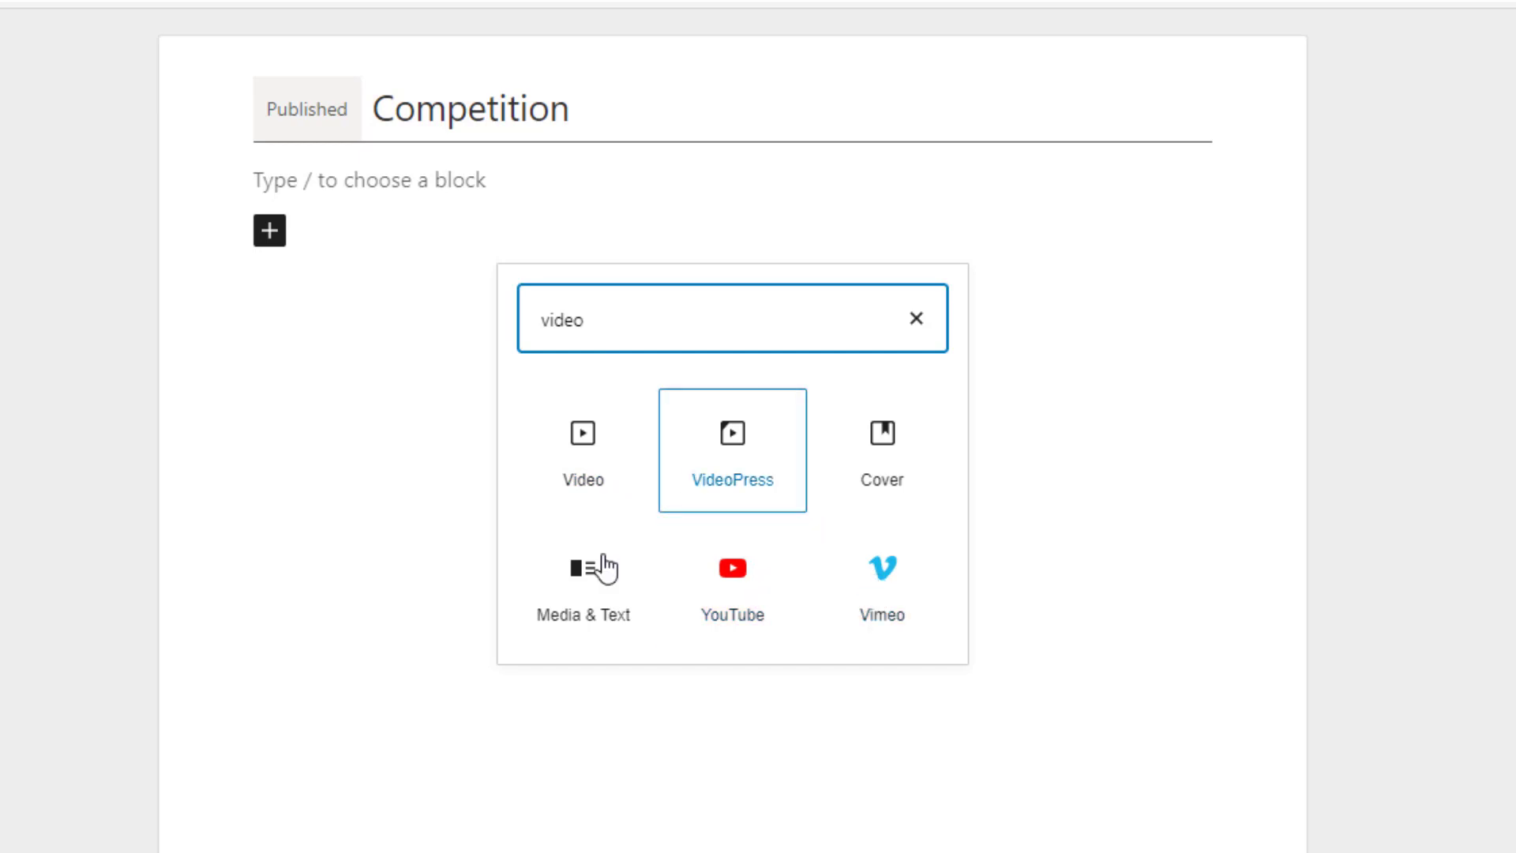
{"action": "left_click_drag", "start_coordinate": [599, 326], "coordinate": [401, 320]}
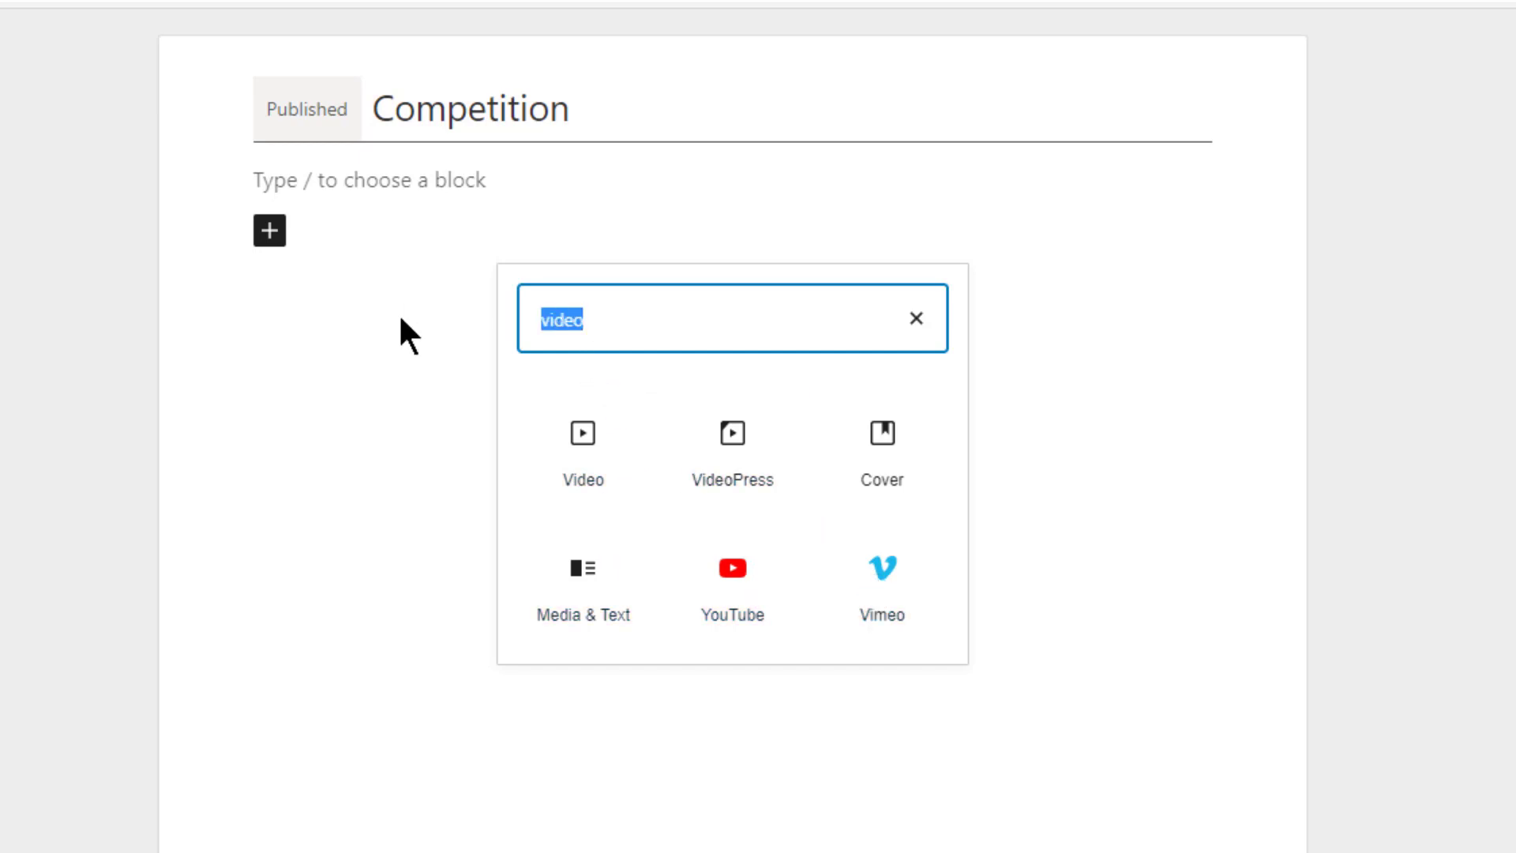
{"action": "type", "text": "pa"}
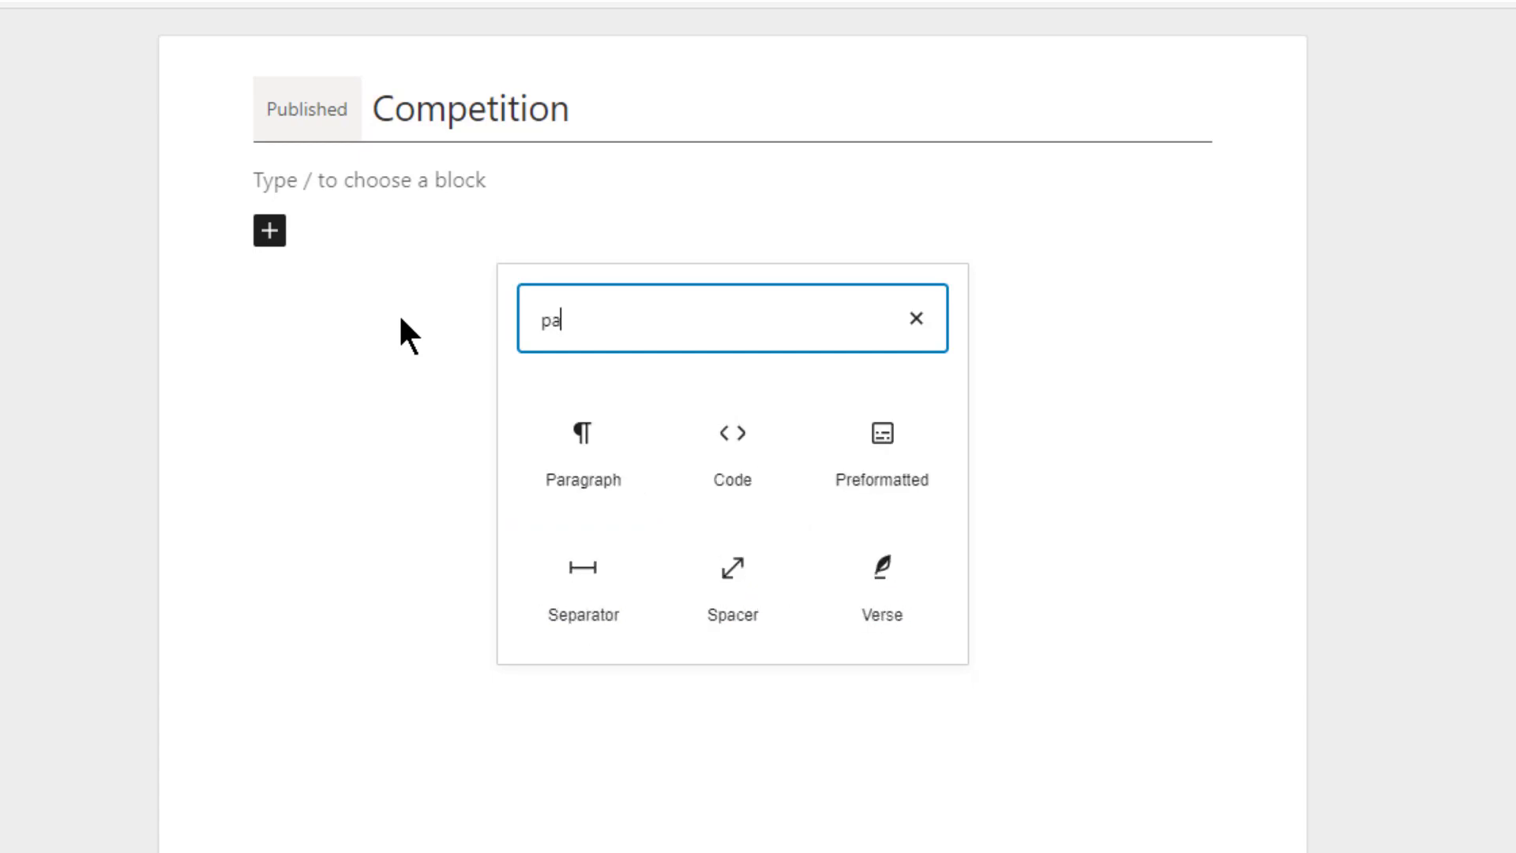
{"action": "left_click", "coordinate": [592, 434]}
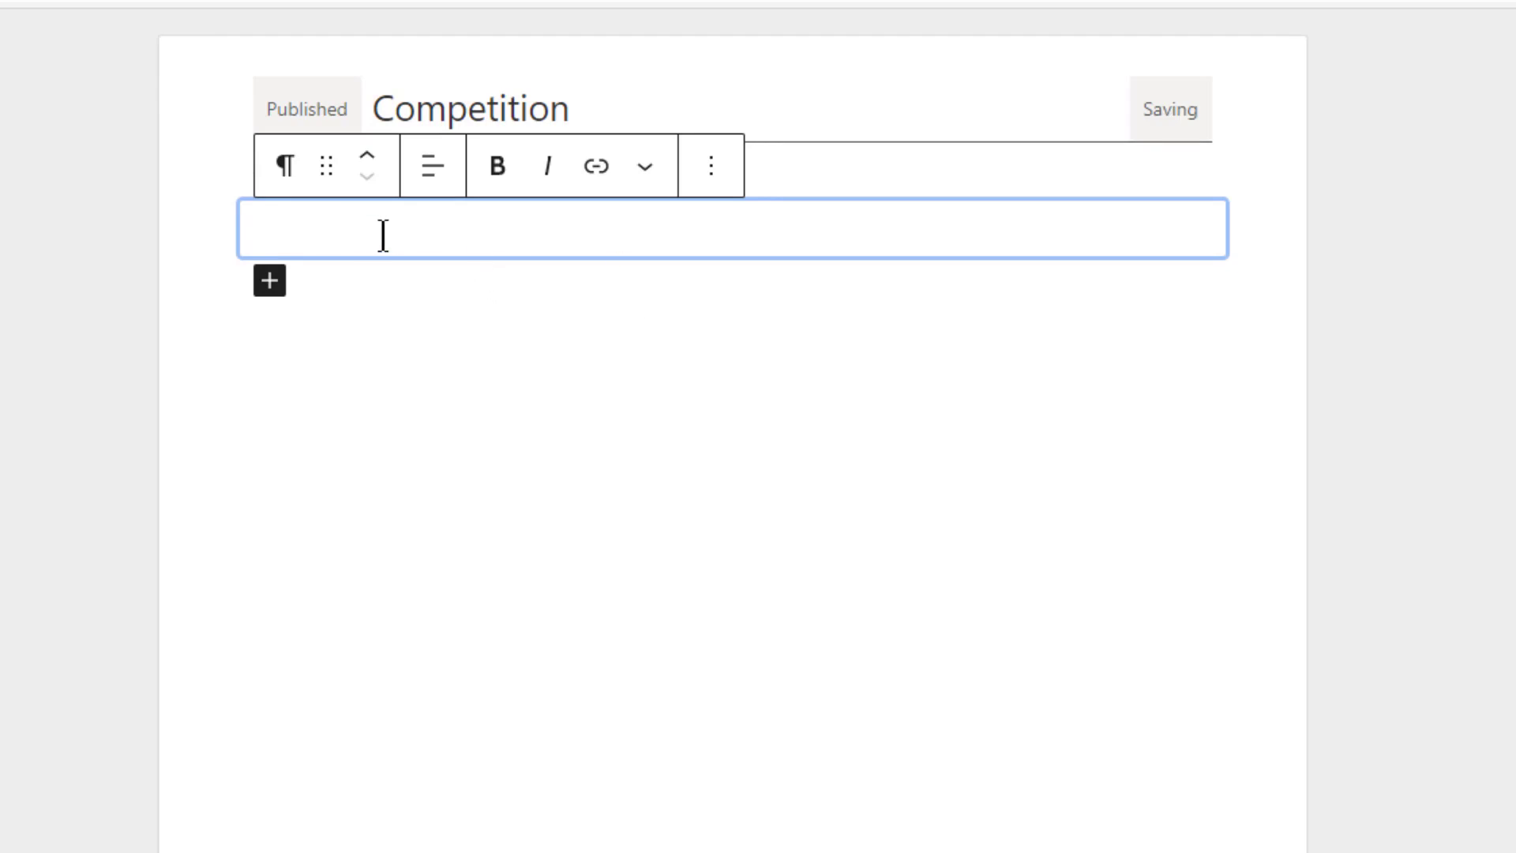
- Write "Welcome to the competition page." in the new paragraph block
{"action": "type", "text": "Welc"}
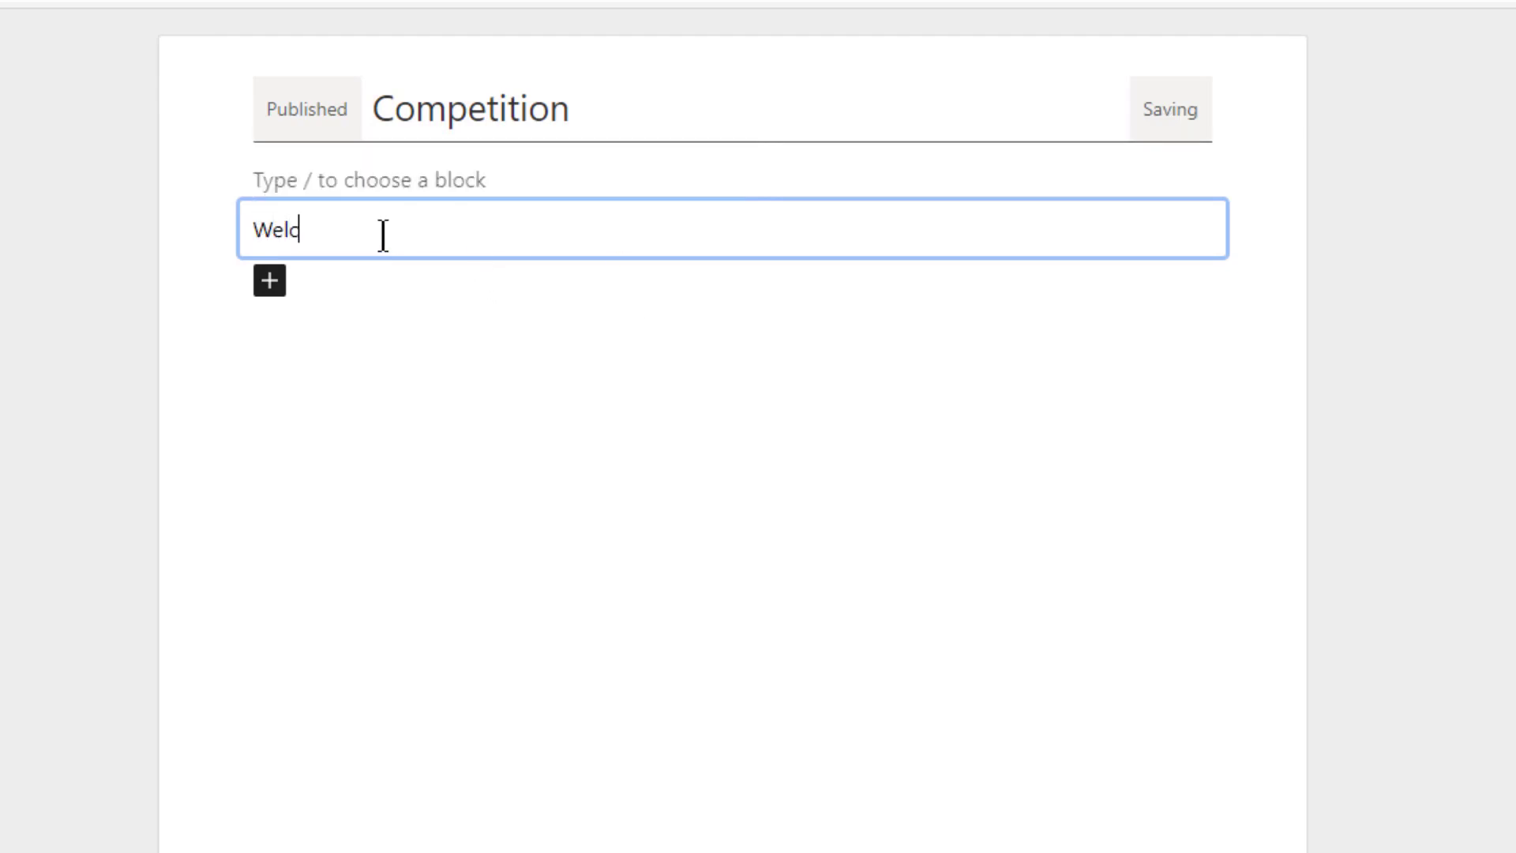
{"action": "type", "text": "ome to the competition pa"}
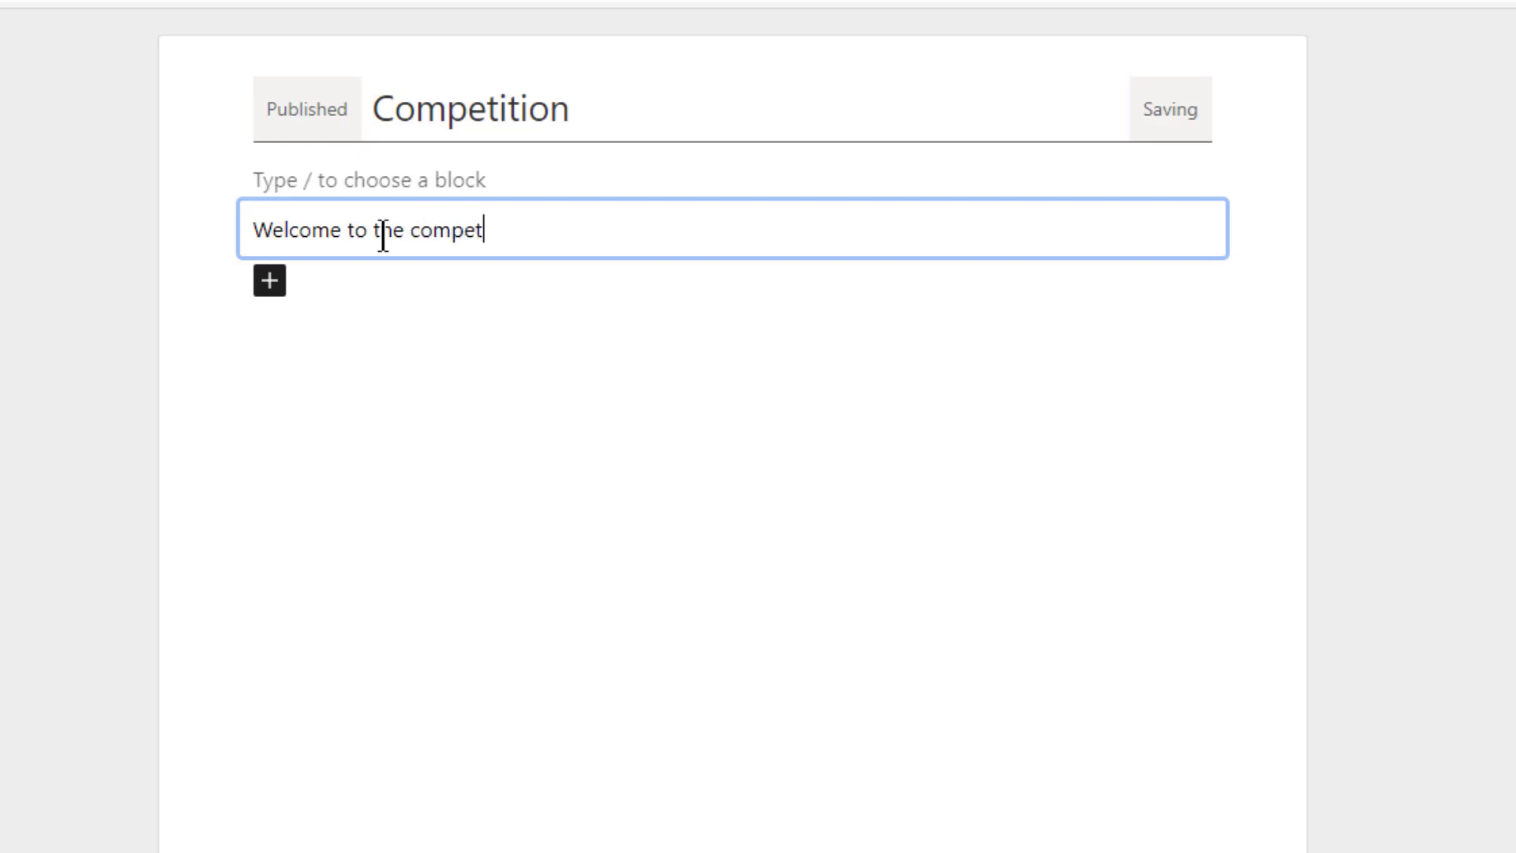
{"action": "type", "text": "ge."}
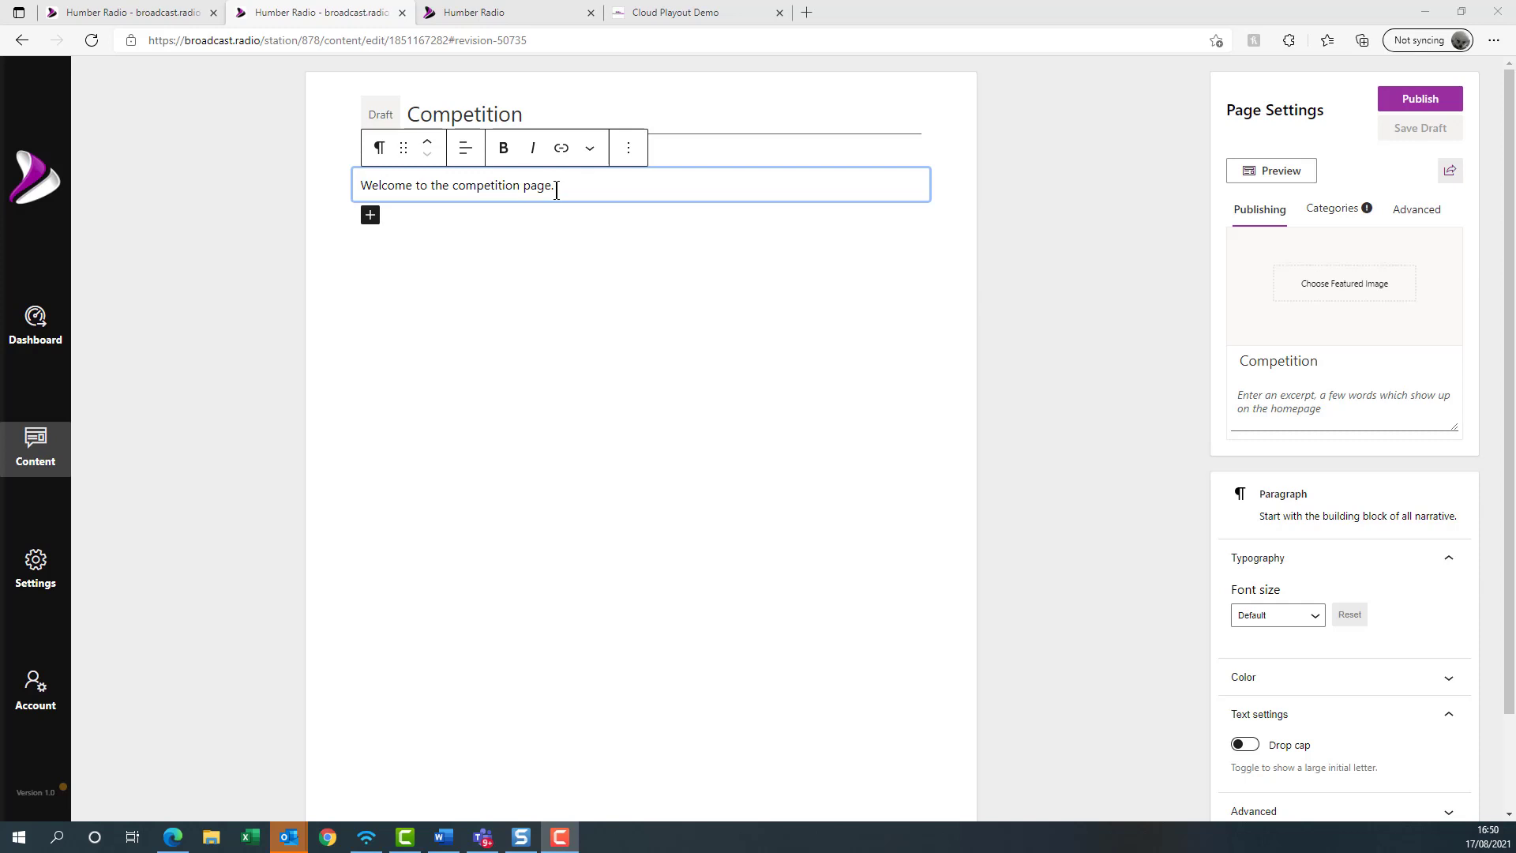
- Select "competition page." in the paragraph and review the block's typography and colour settings
{"action": "left_click_drag", "start_coordinate": [566, 186], "coordinate": [451, 183]}
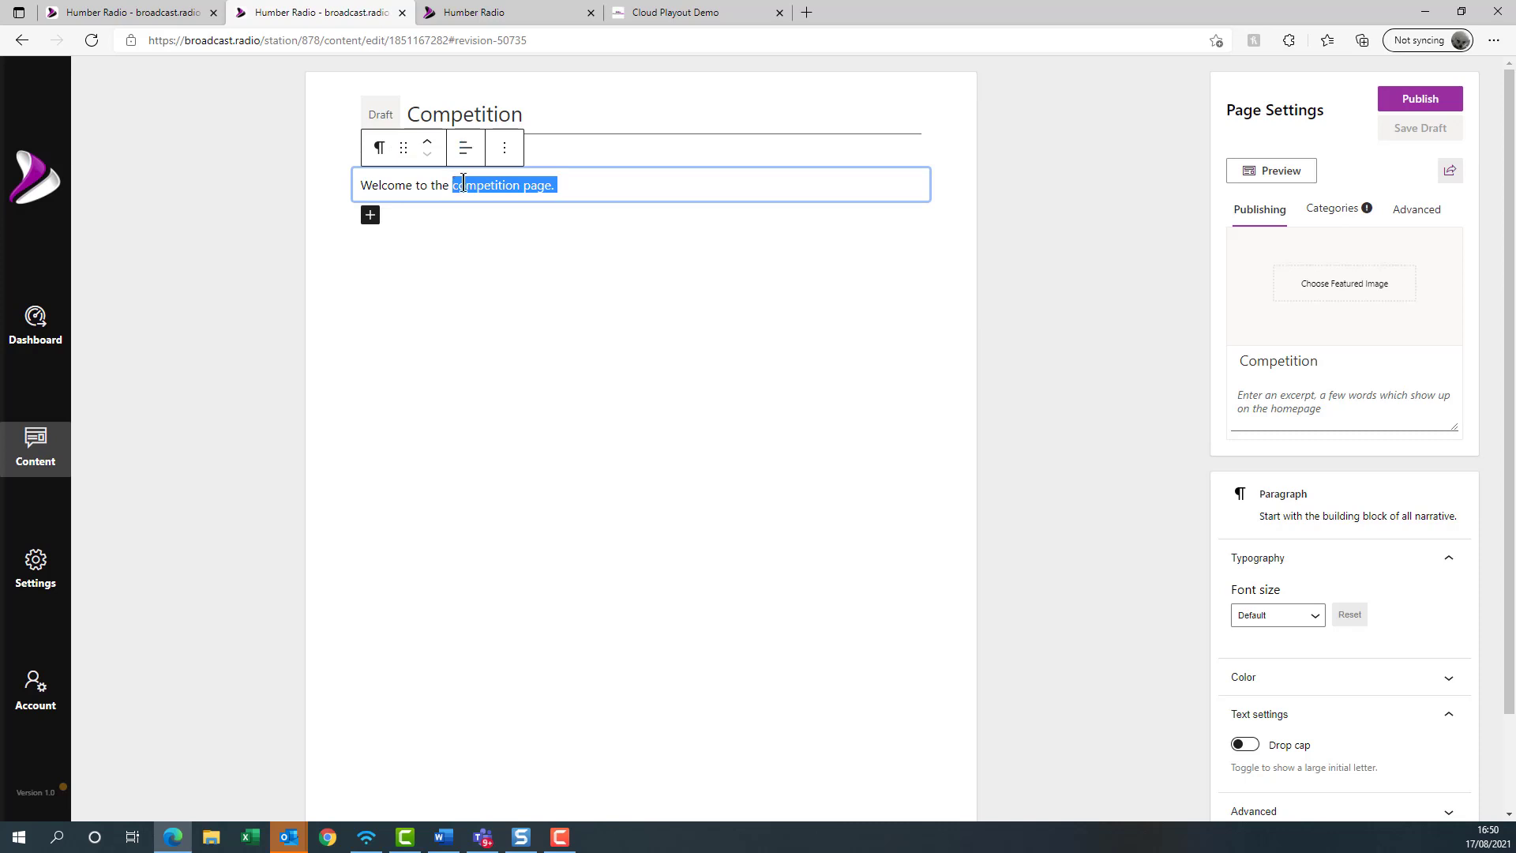
{"action": "scroll", "coordinate": [1355, 598], "scroll_direction": "down", "scroll_amount": 2}
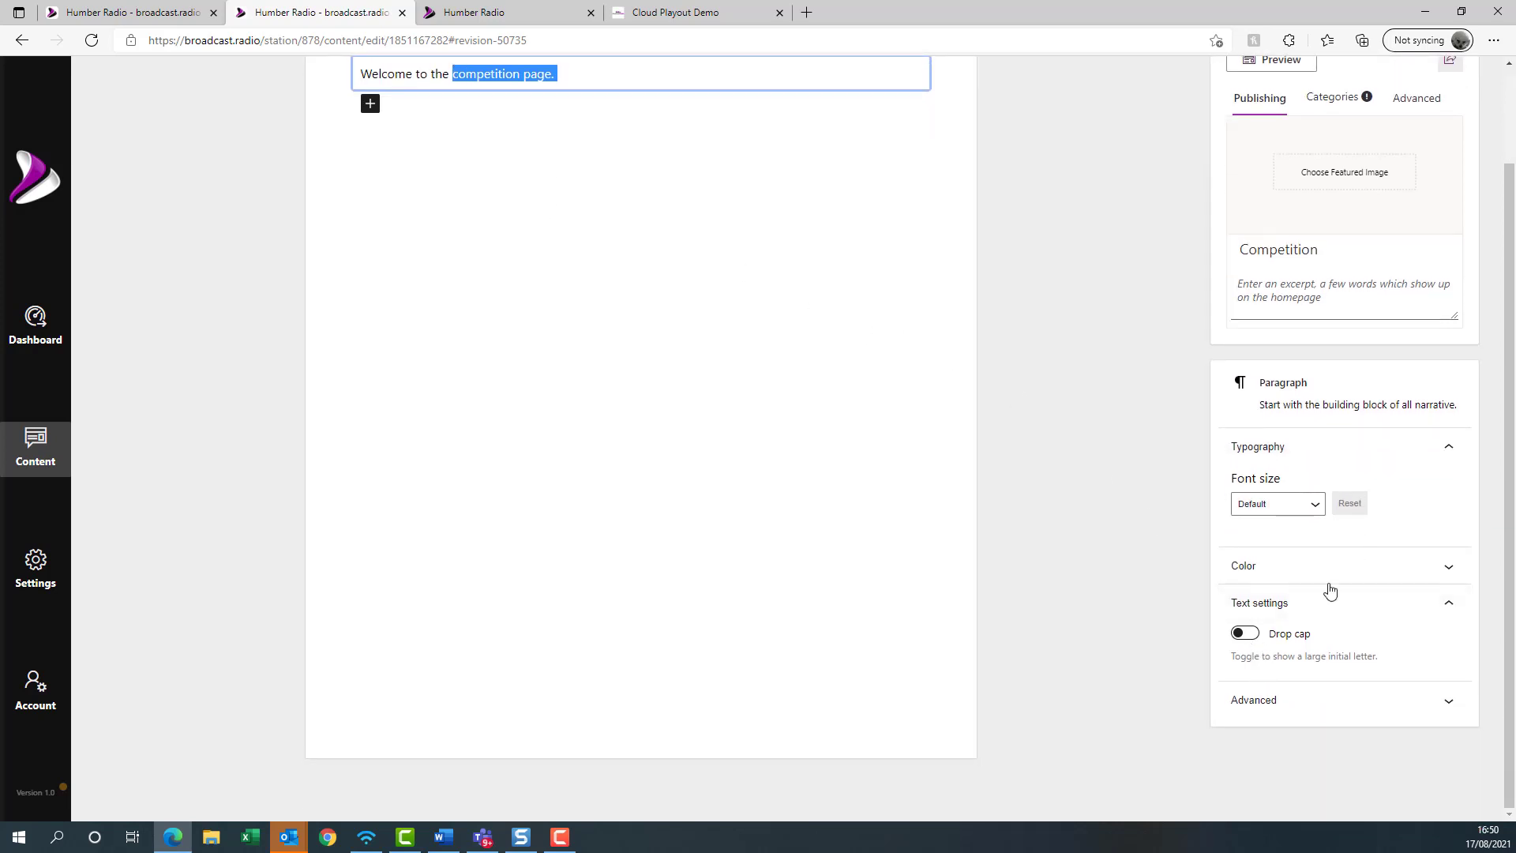
{"action": "left_click", "coordinate": [1447, 566]}
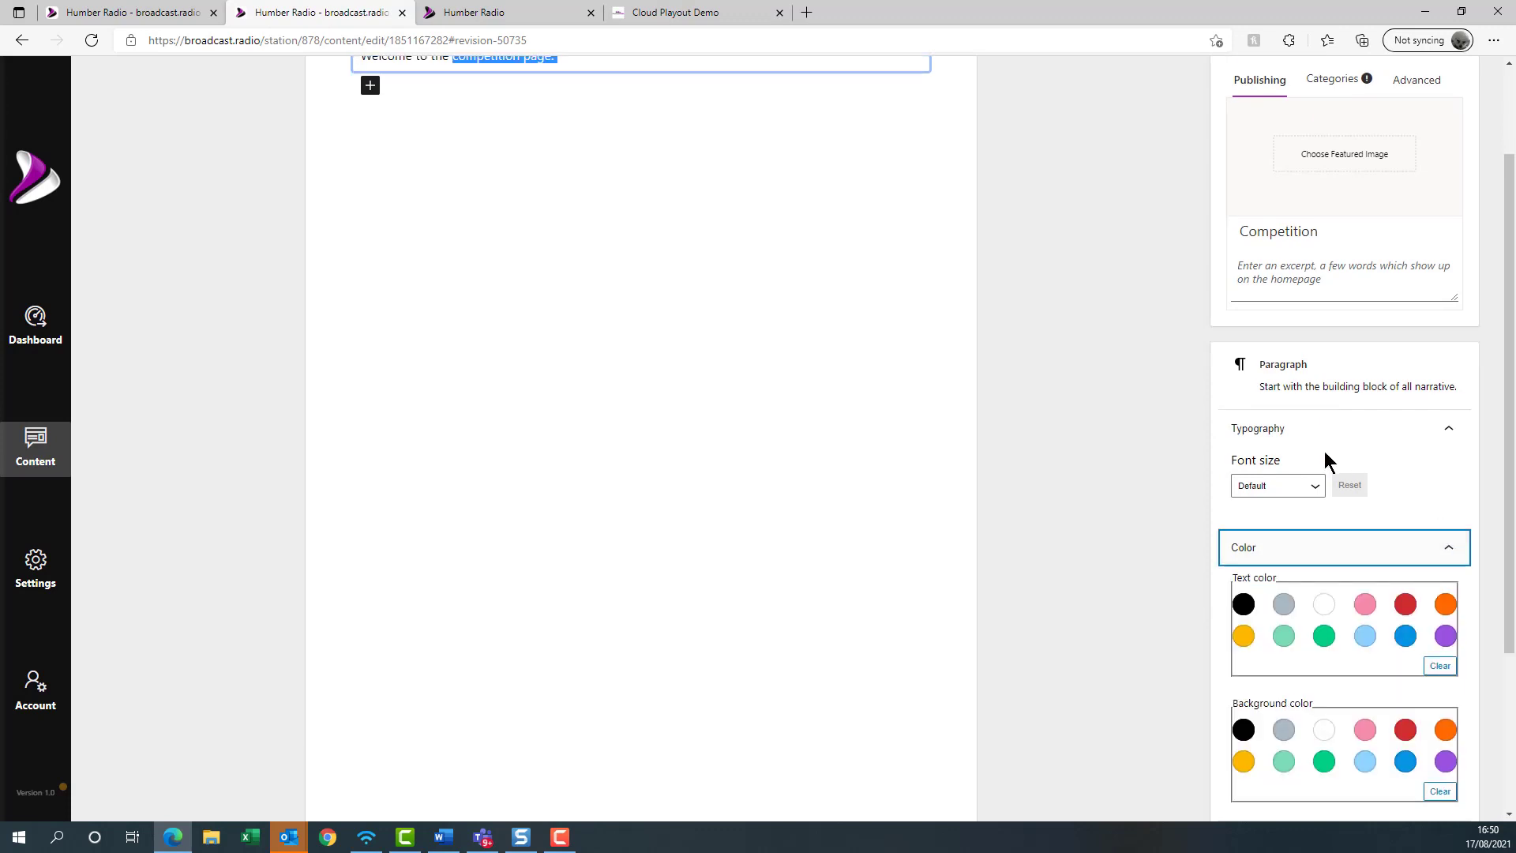
{"action": "scroll", "coordinate": [754, 163], "scroll_direction": "up", "scroll_amount": 2}
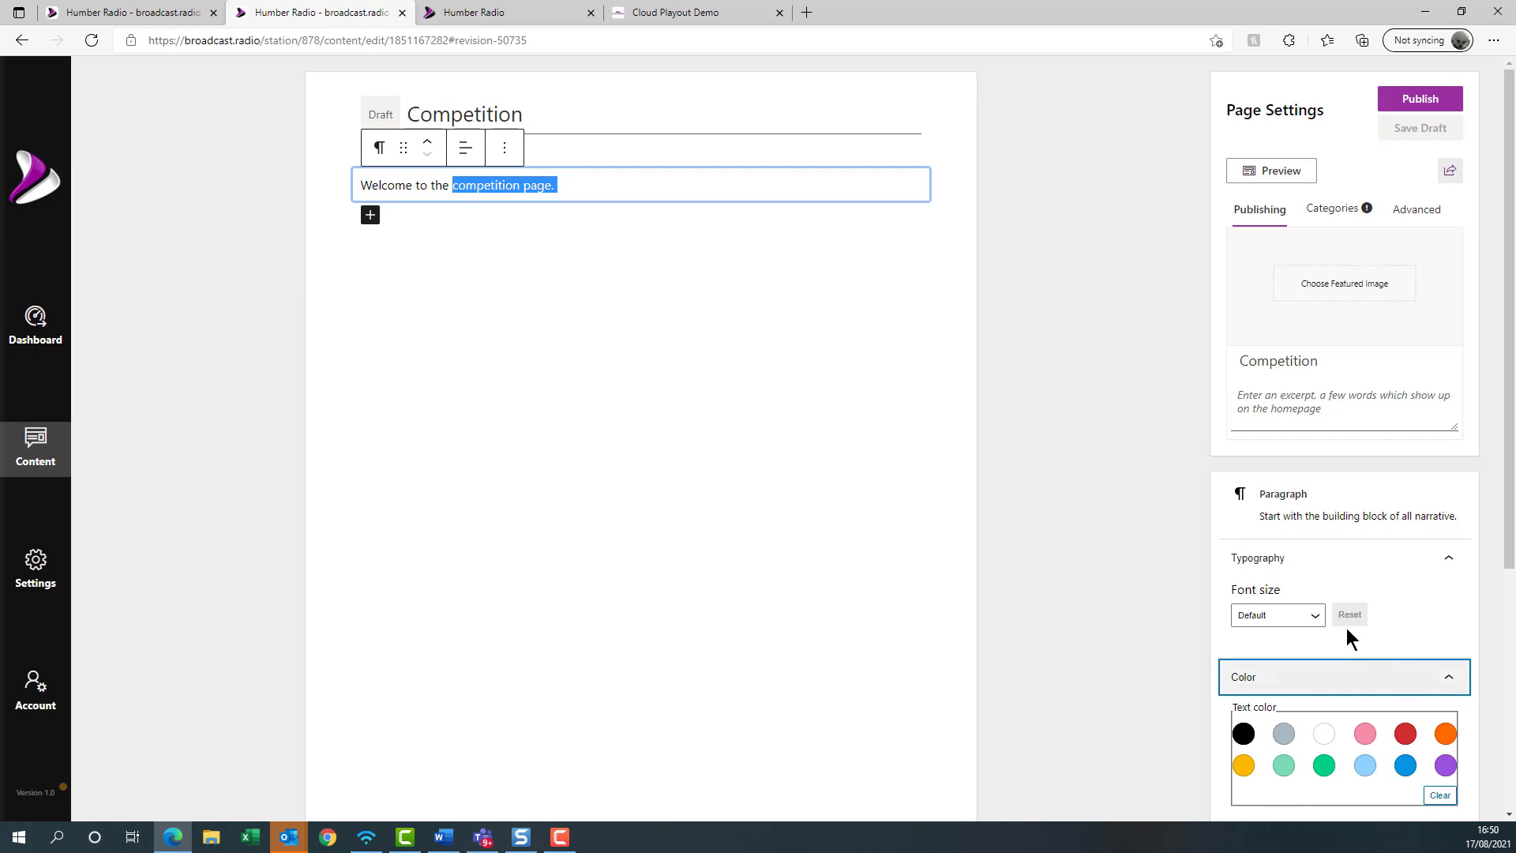
- Look through the welcome paragraph's extra formatting, block actions, transform and text alignment options without applying any
{"action": "left_click", "coordinate": [577, 184]}
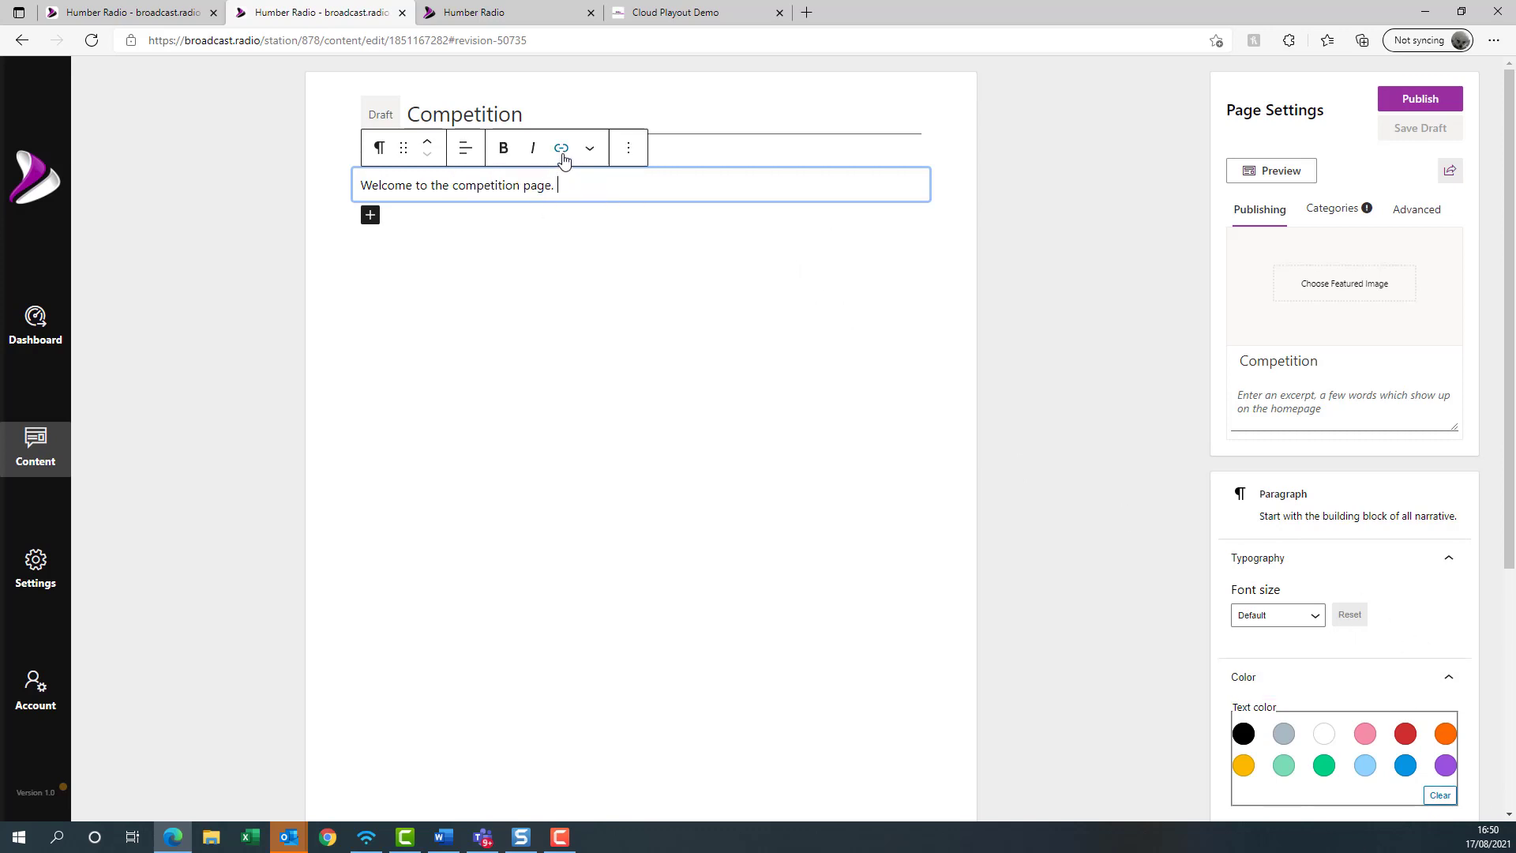
{"action": "left_click", "coordinate": [588, 150]}
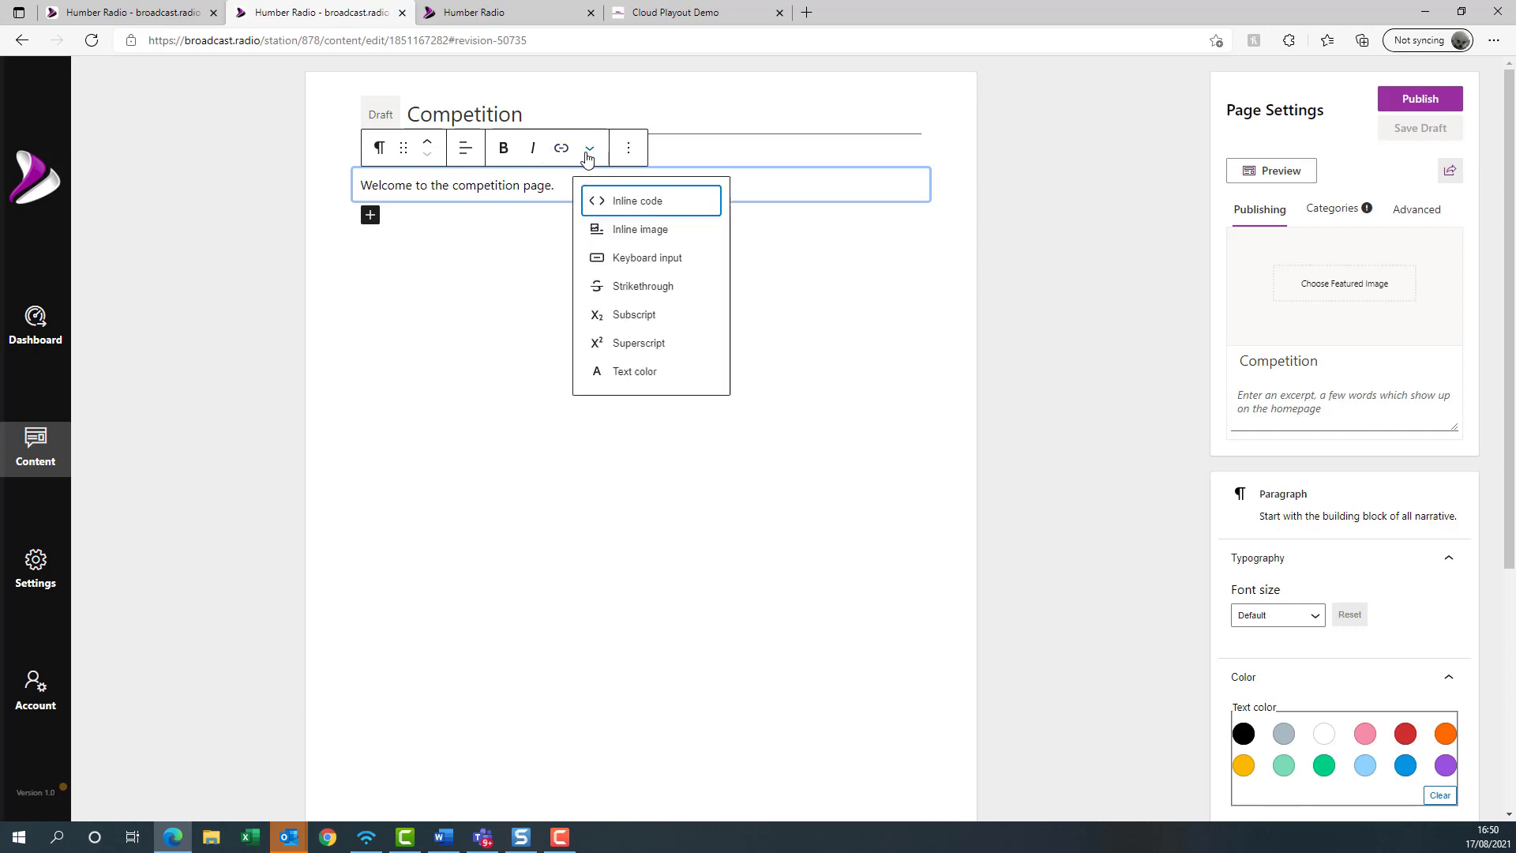
{"action": "left_click", "coordinate": [626, 152]}
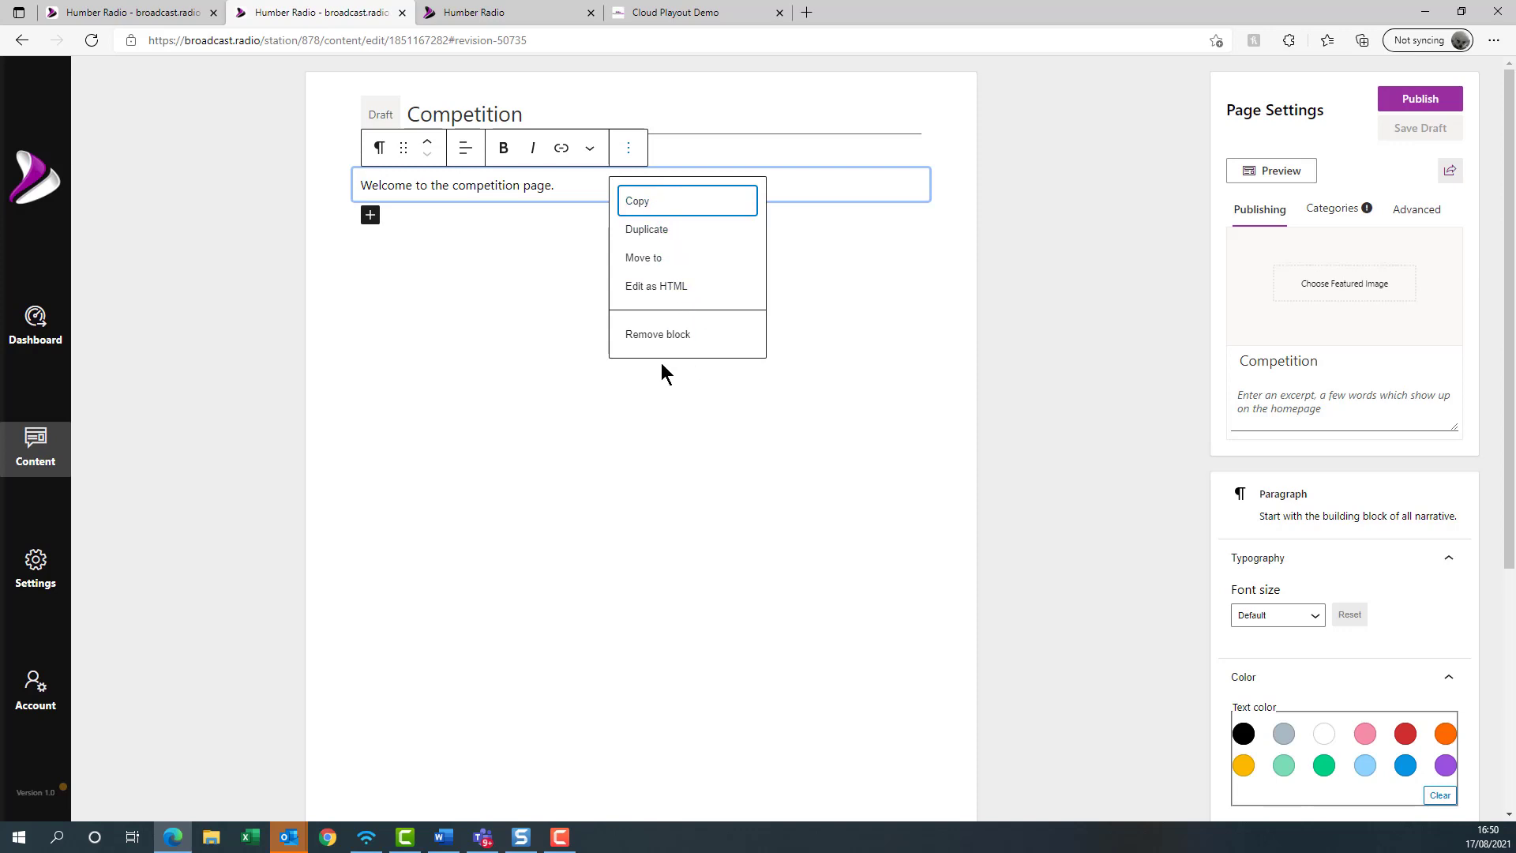
{"action": "left_click", "coordinate": [378, 150]}
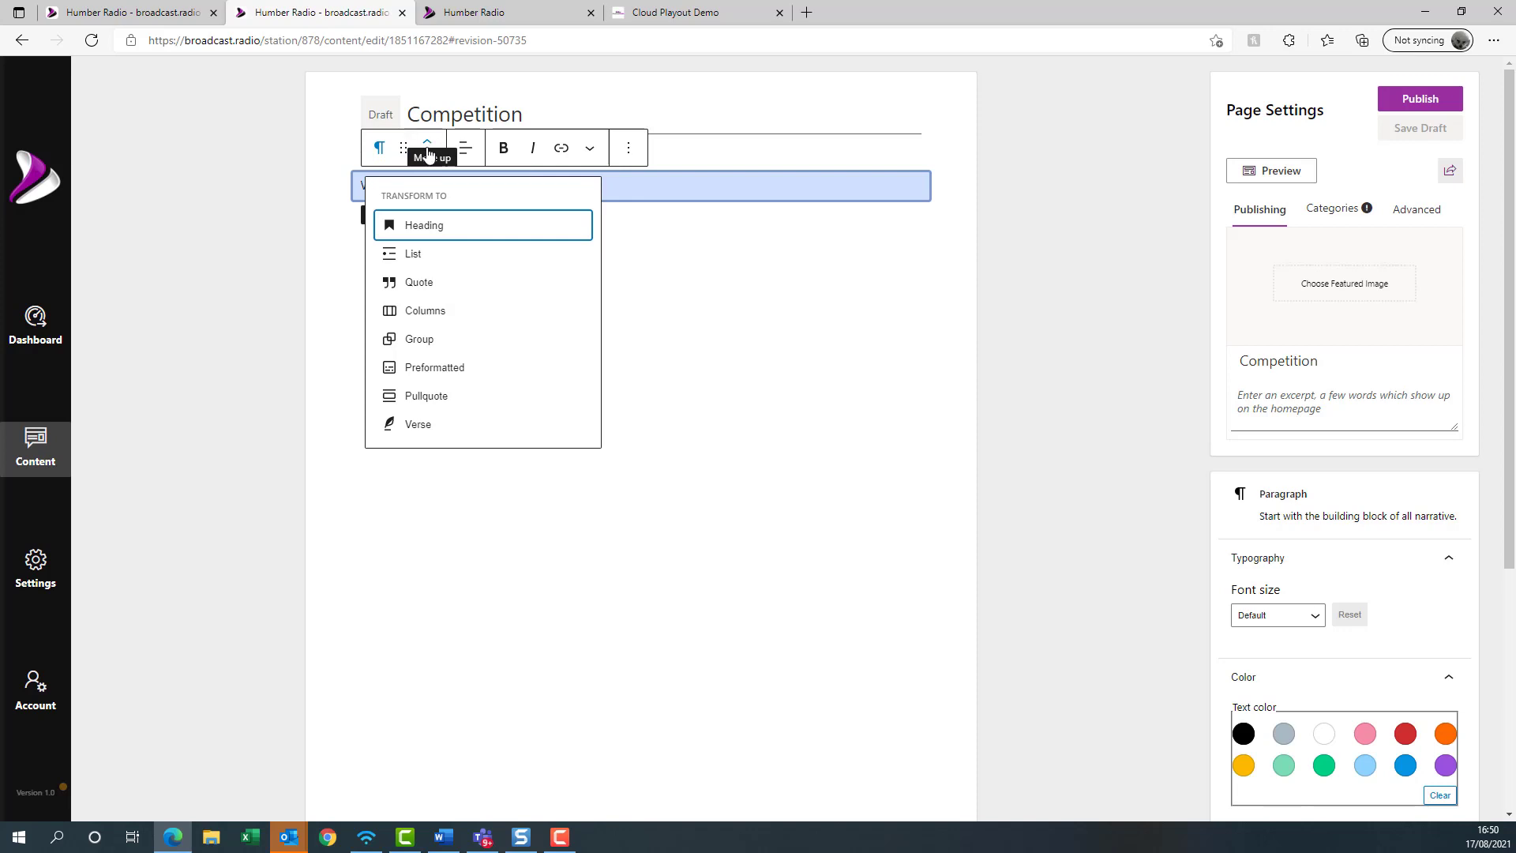
{"action": "left_click", "coordinate": [468, 156]}
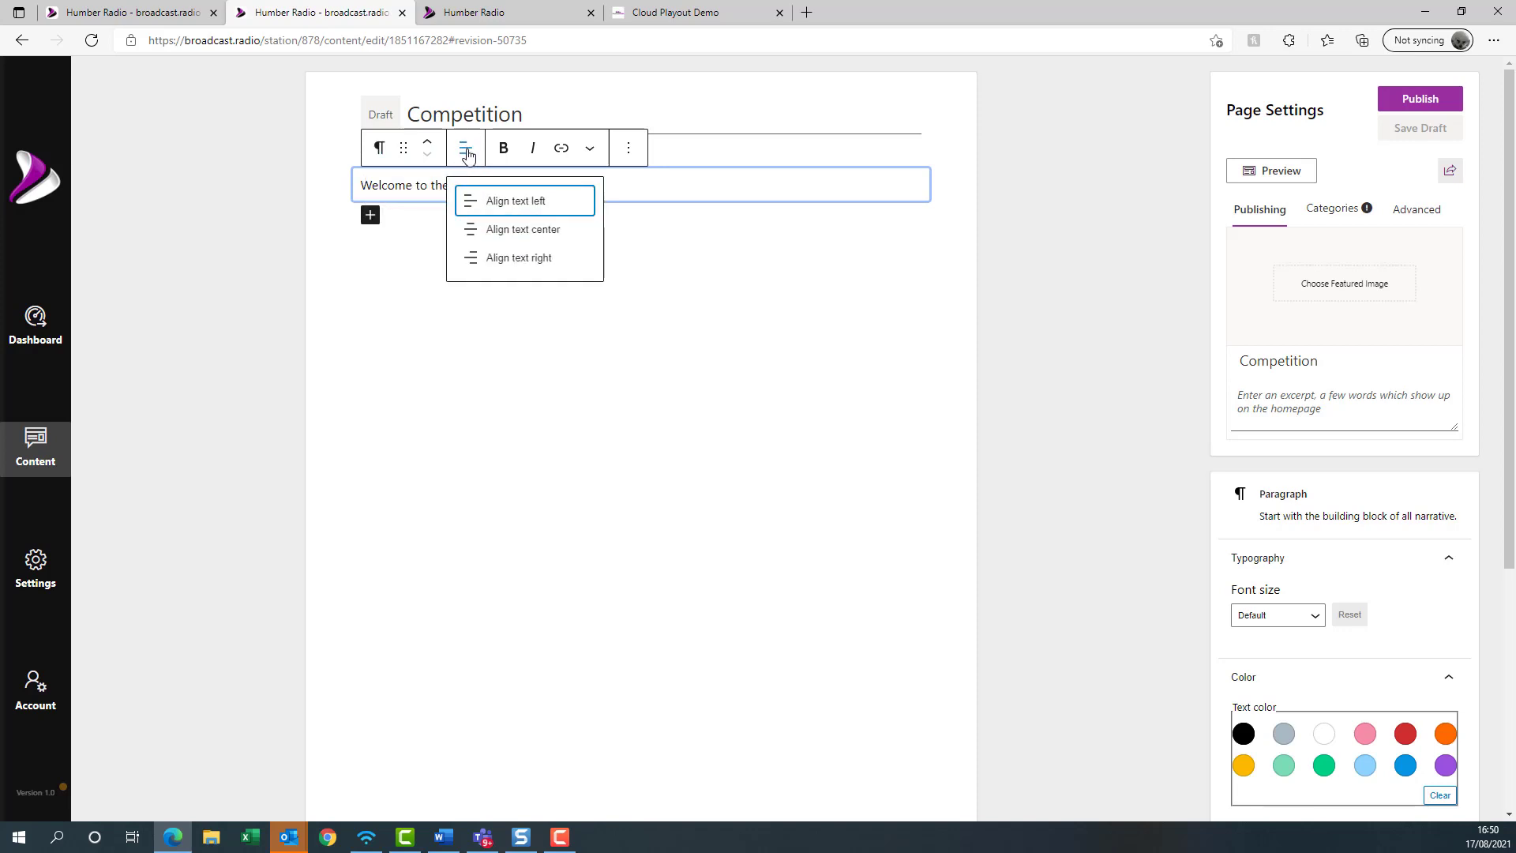
{"action": "left_click", "coordinate": [417, 204]}
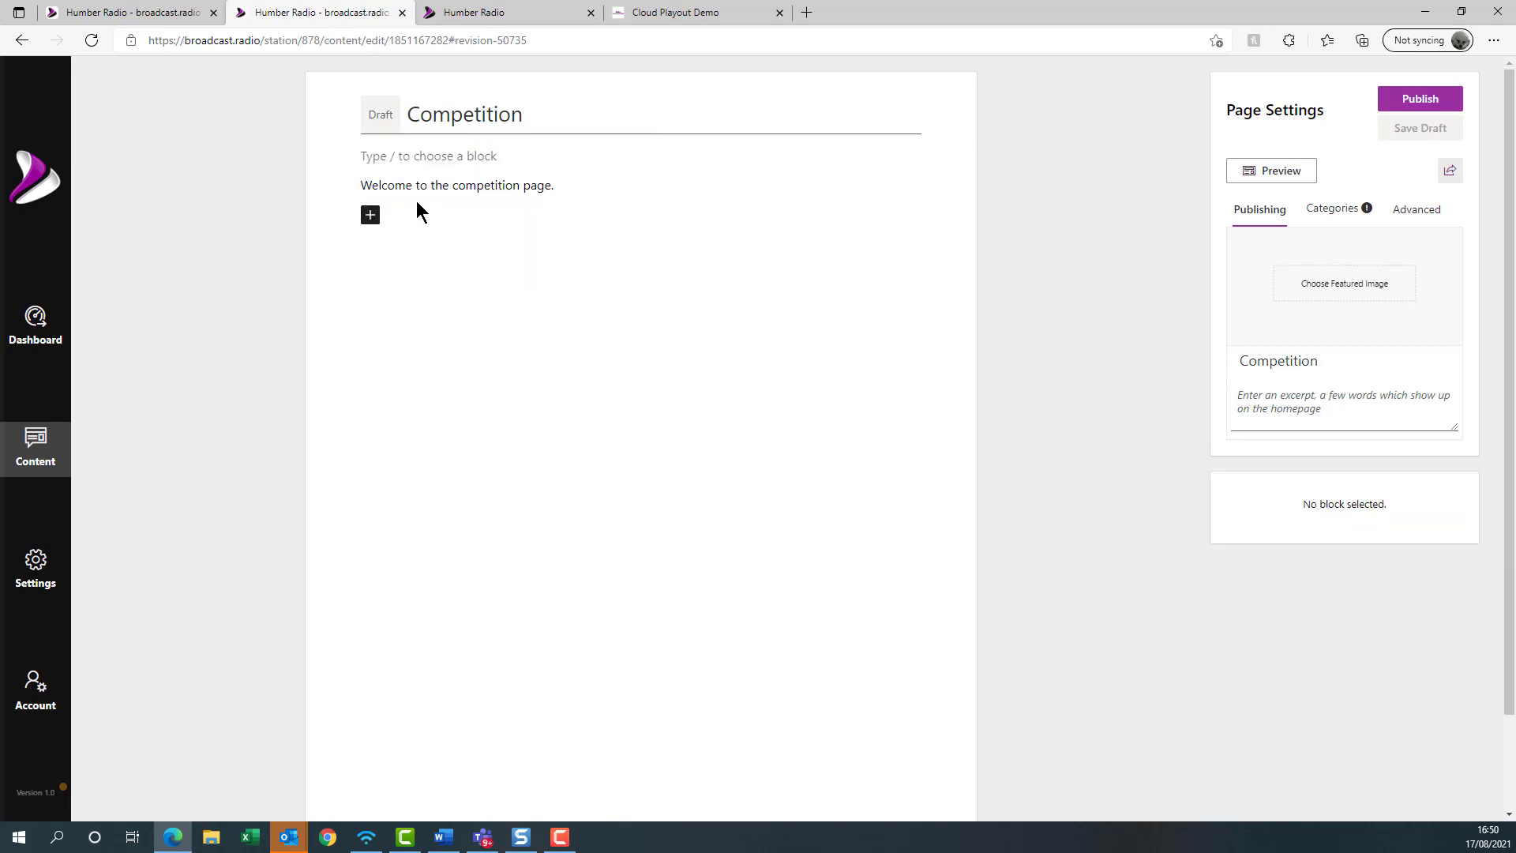
- Add a second paragraph below the welcome line reading "We have lots of exciting things to give away."
{"action": "left_click", "coordinate": [569, 185]}
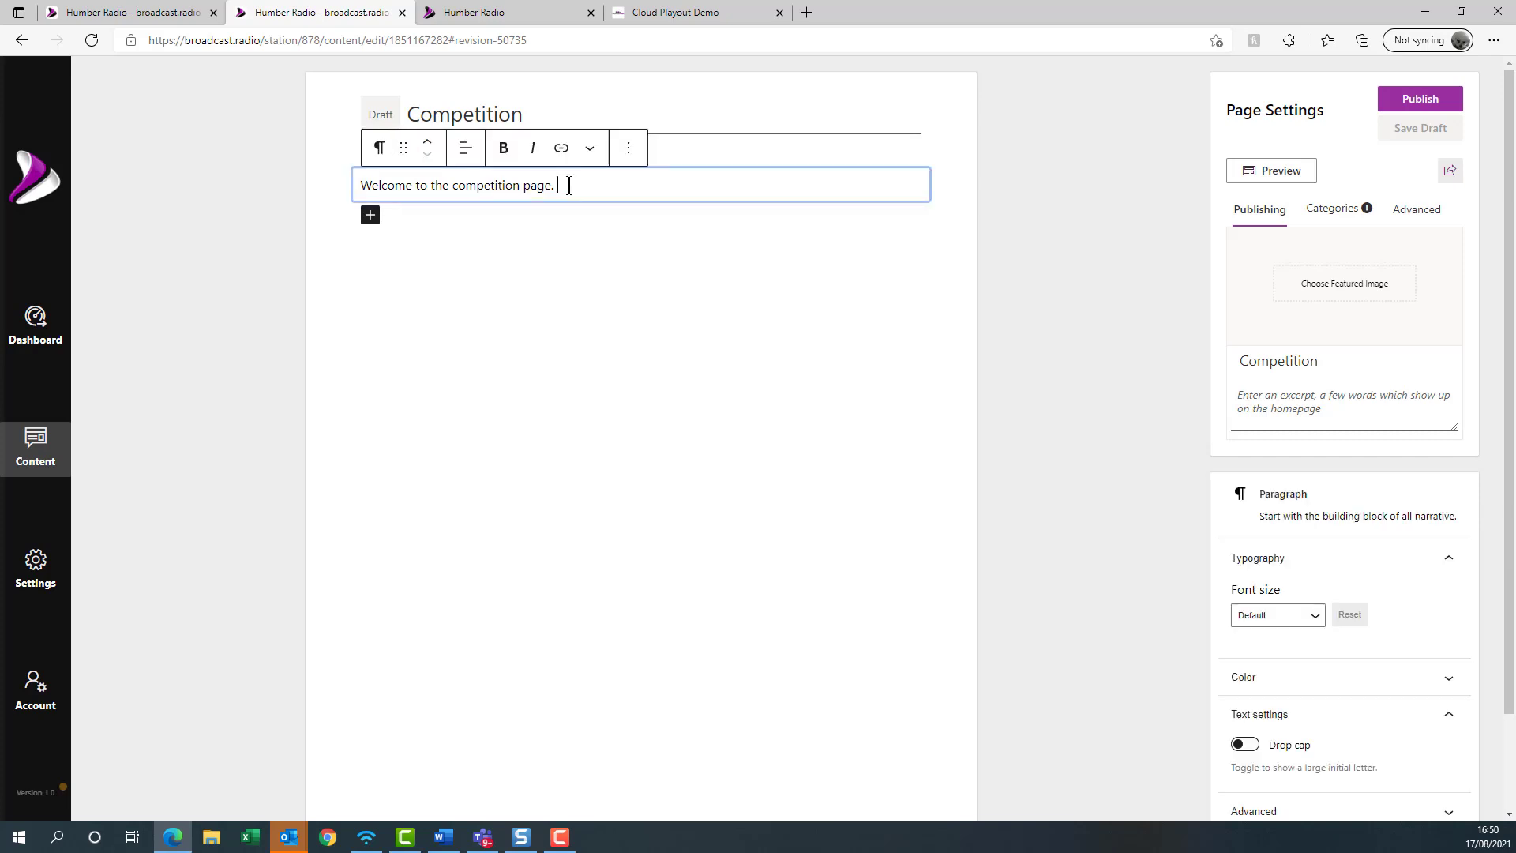
{"action": "key", "text": "Return"}
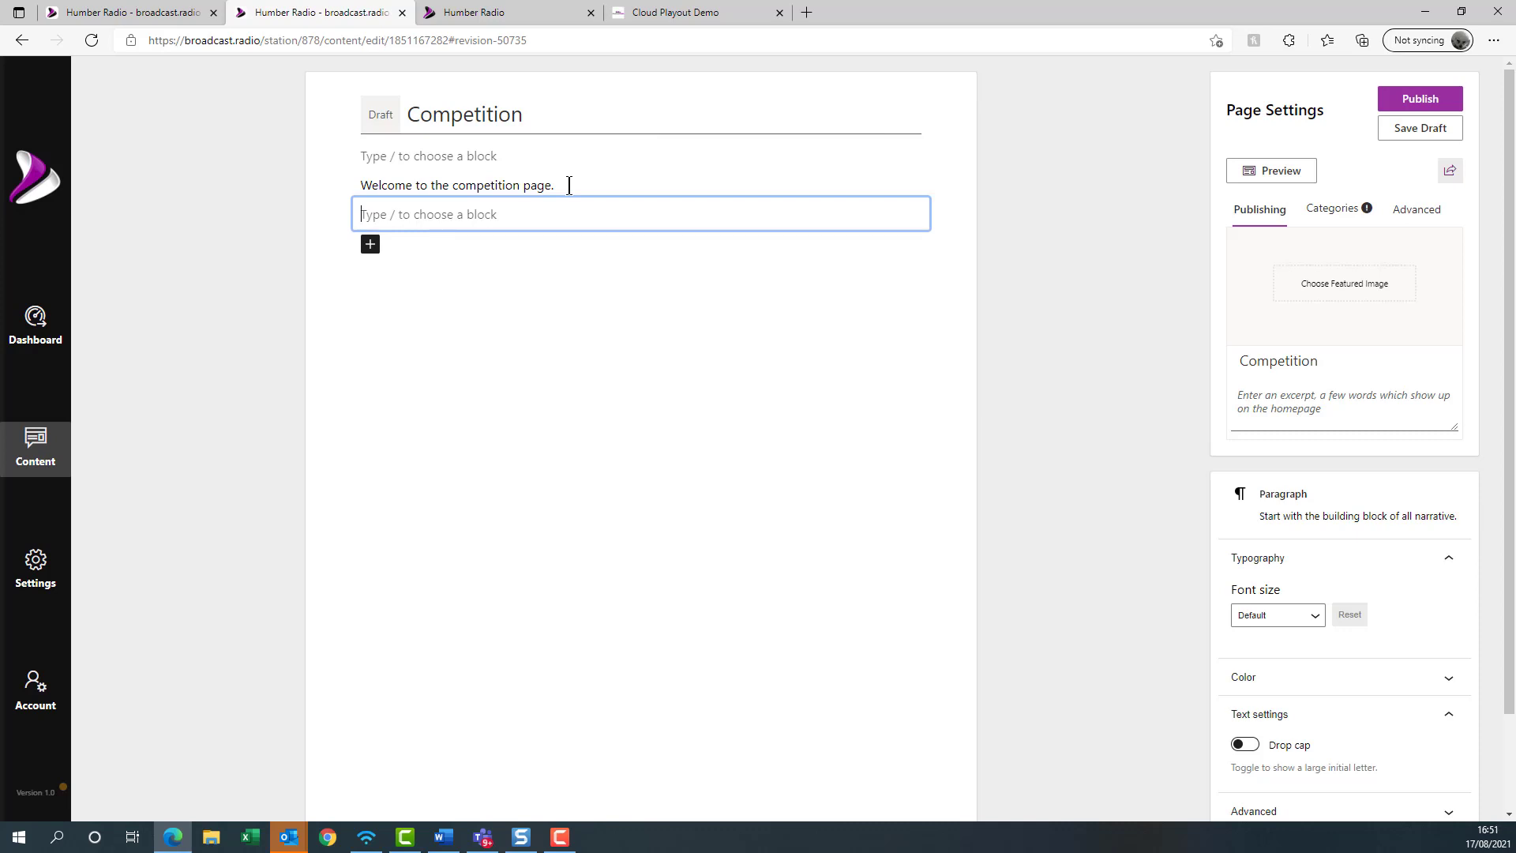
{"action": "type", "text": "We have lots of exciting "}
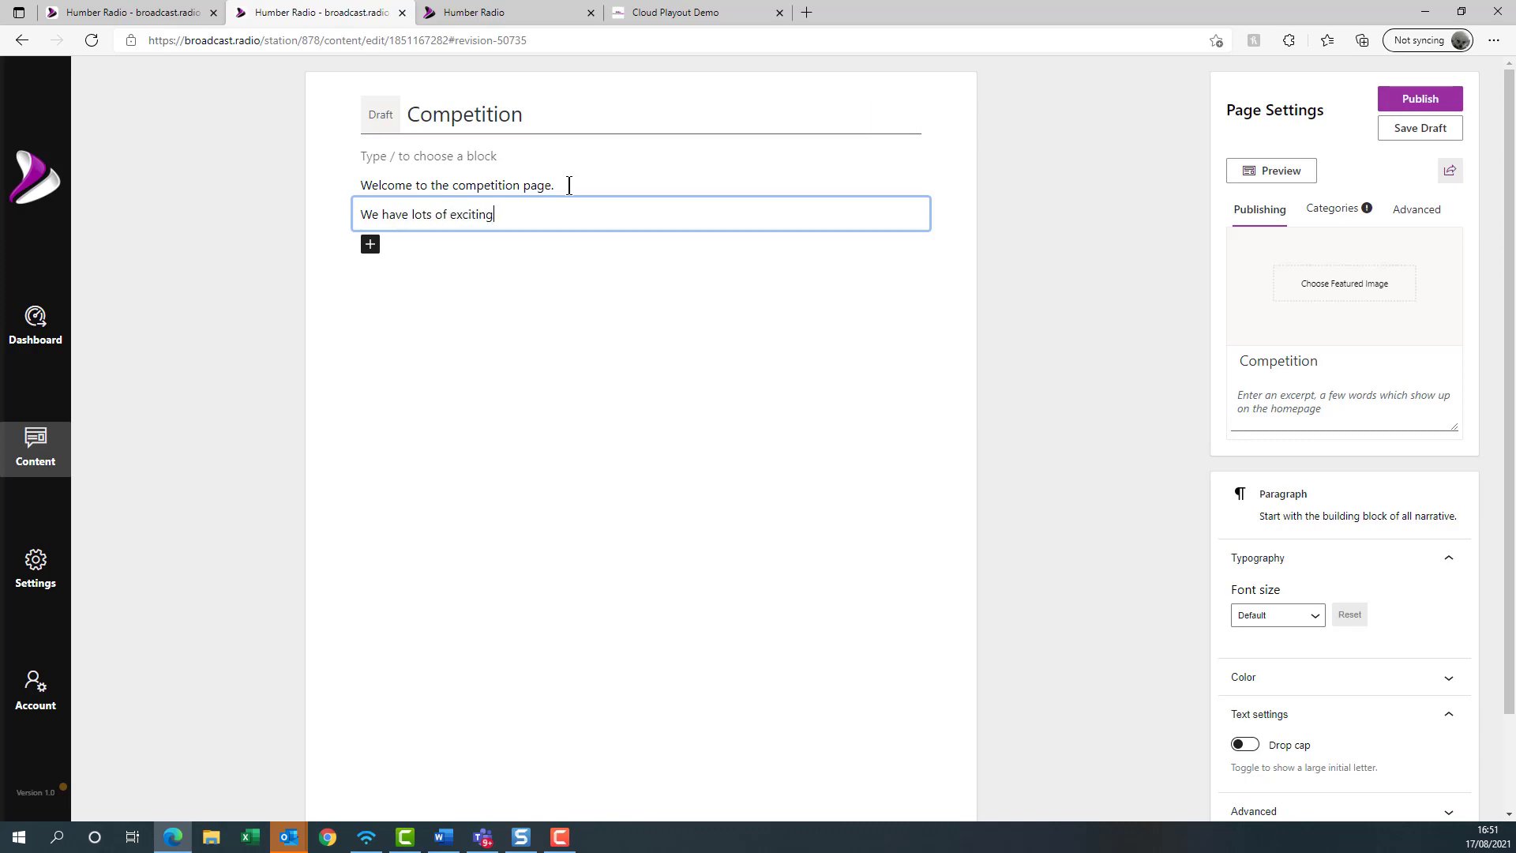
{"action": "type", "text": "things to give away."}
- Insert an image block below the second paragraph, upload the concert crowd JPG from the Desktop folder, and apply the Rounded style
{"action": "left_click", "coordinate": [371, 246]}
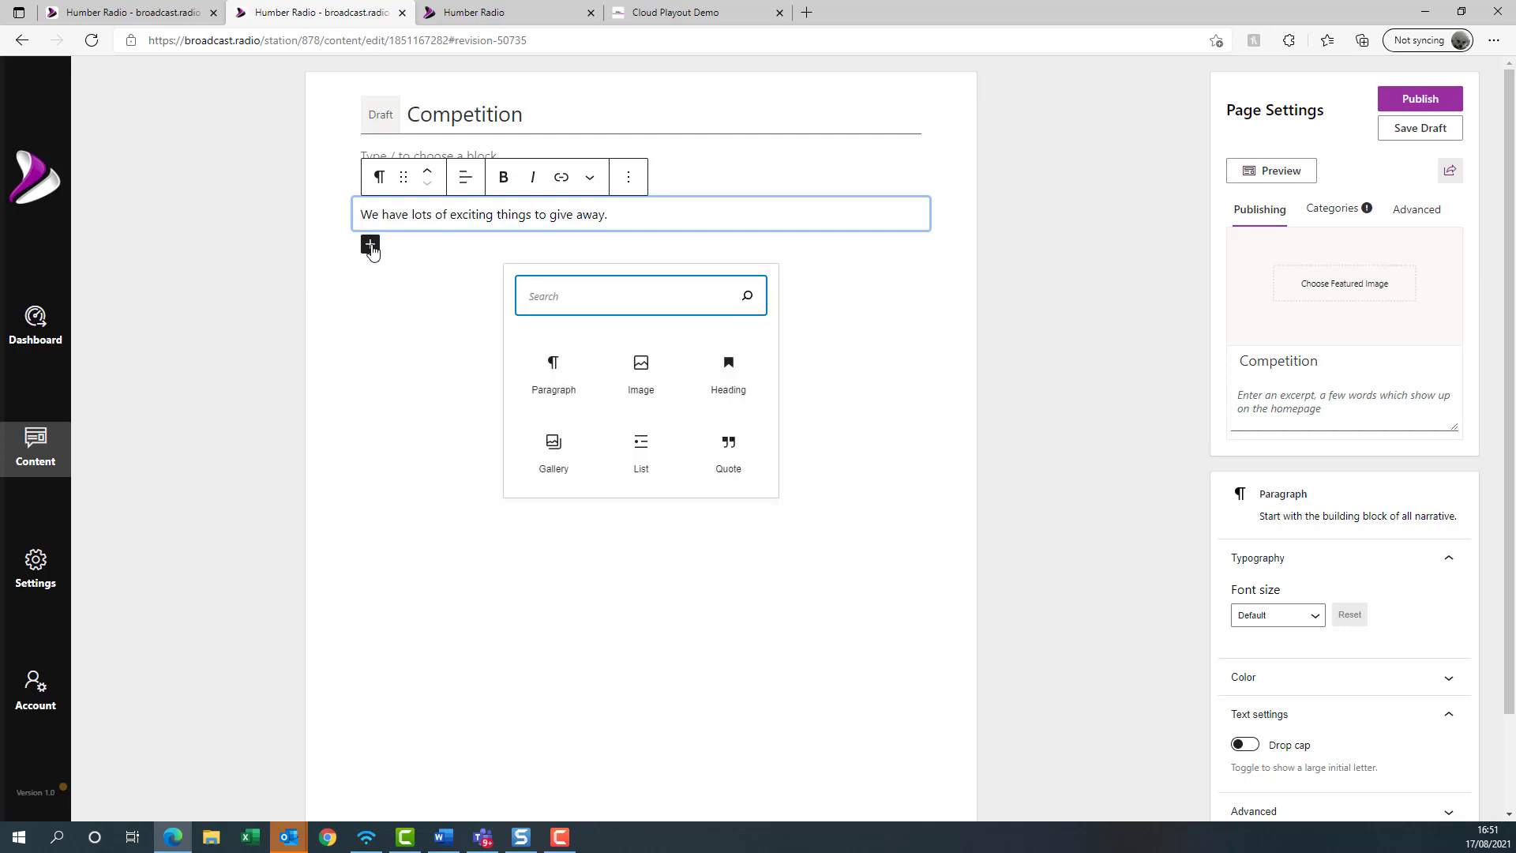
{"action": "left_click", "coordinate": [636, 357]}
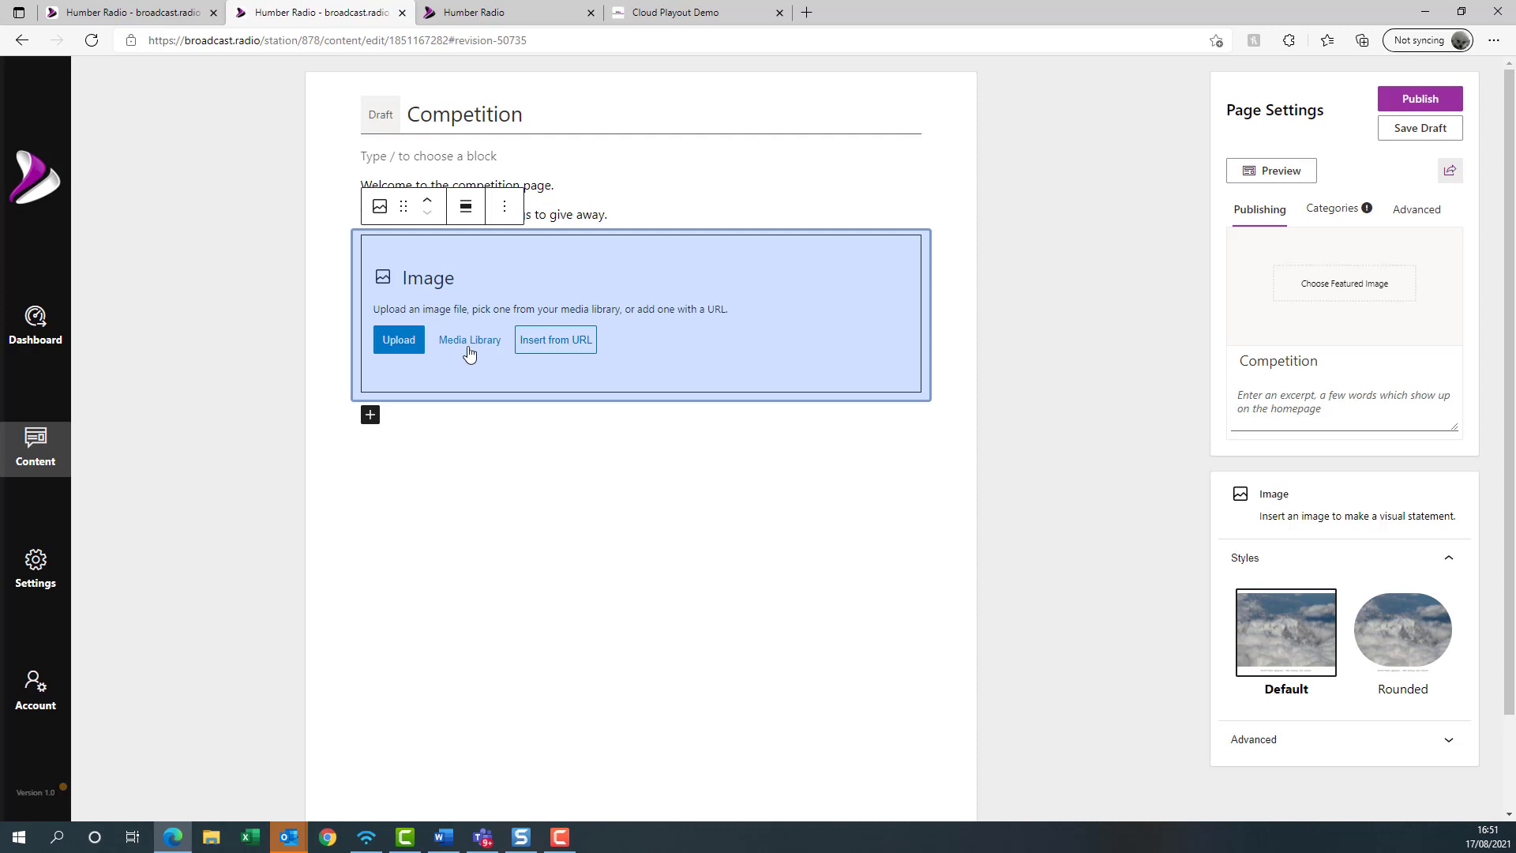
{"action": "left_click", "coordinate": [398, 344]}
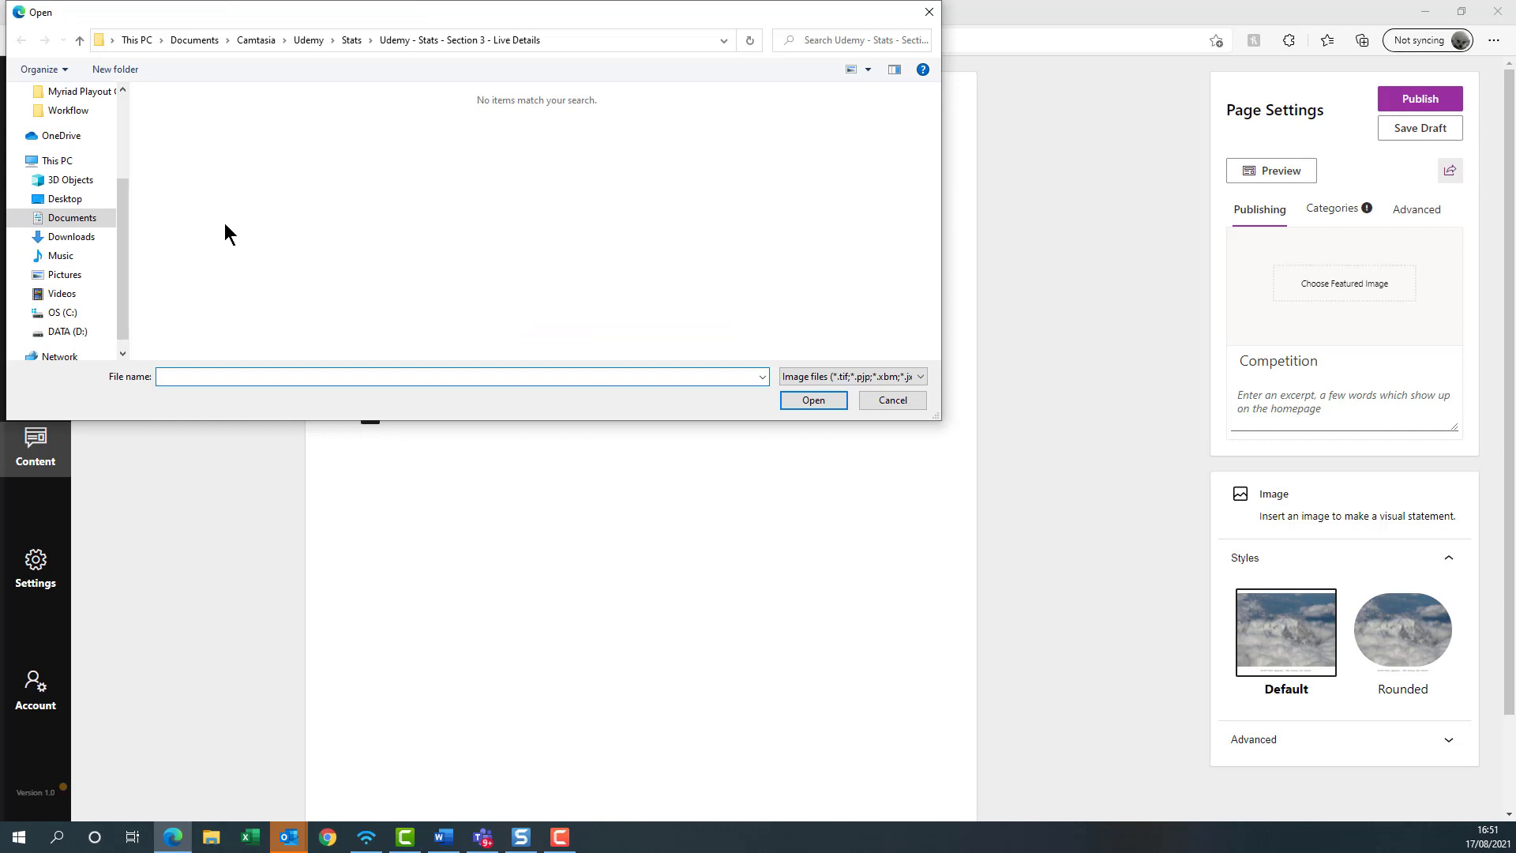
{"action": "left_click_drag", "start_coordinate": [123, 192], "coordinate": [120, 111]}
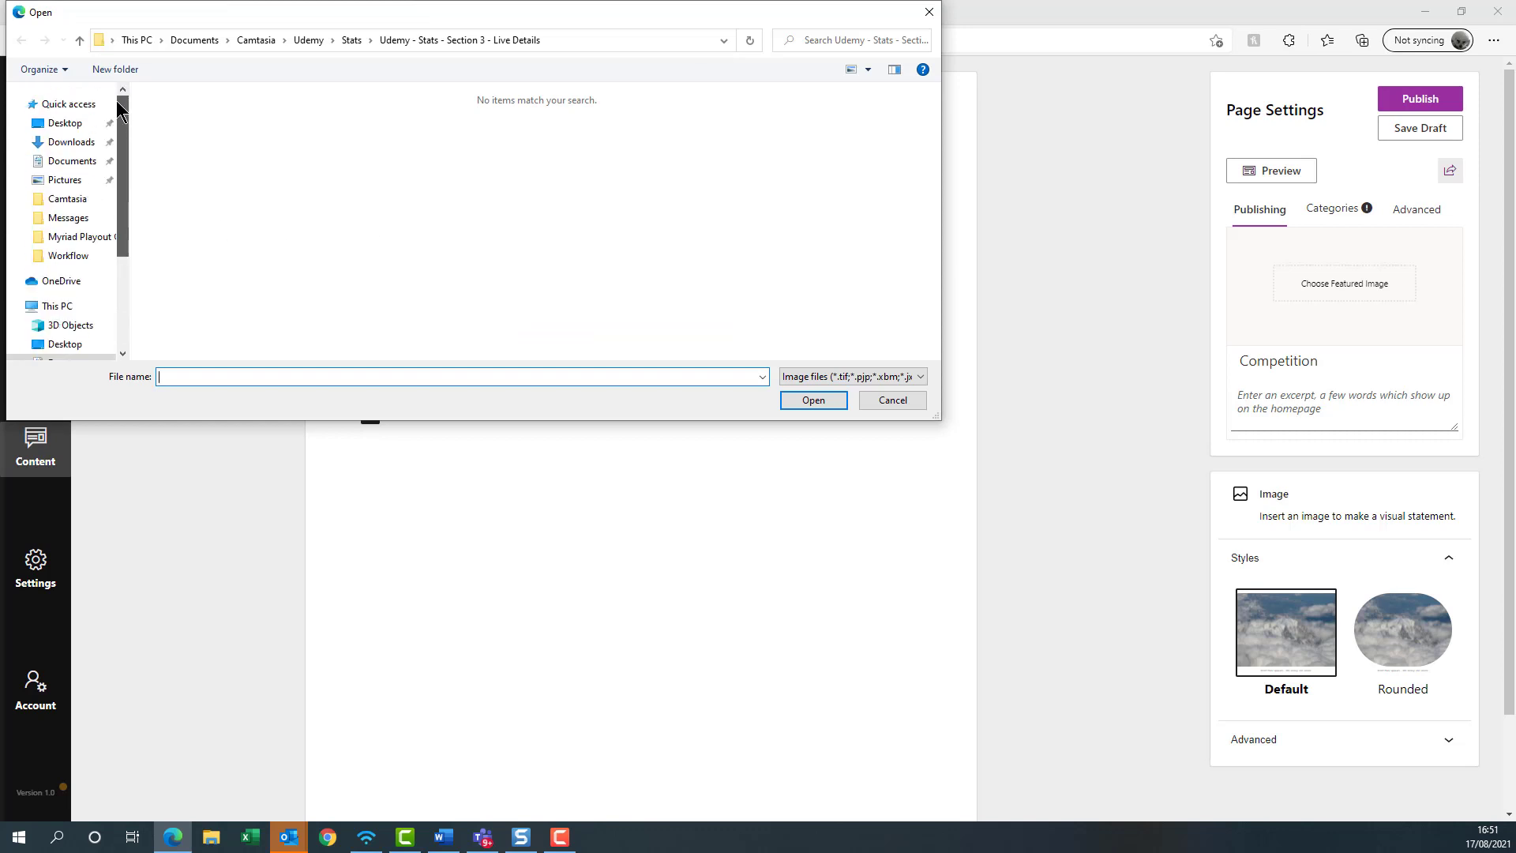
{"action": "left_click", "coordinate": [67, 124]}
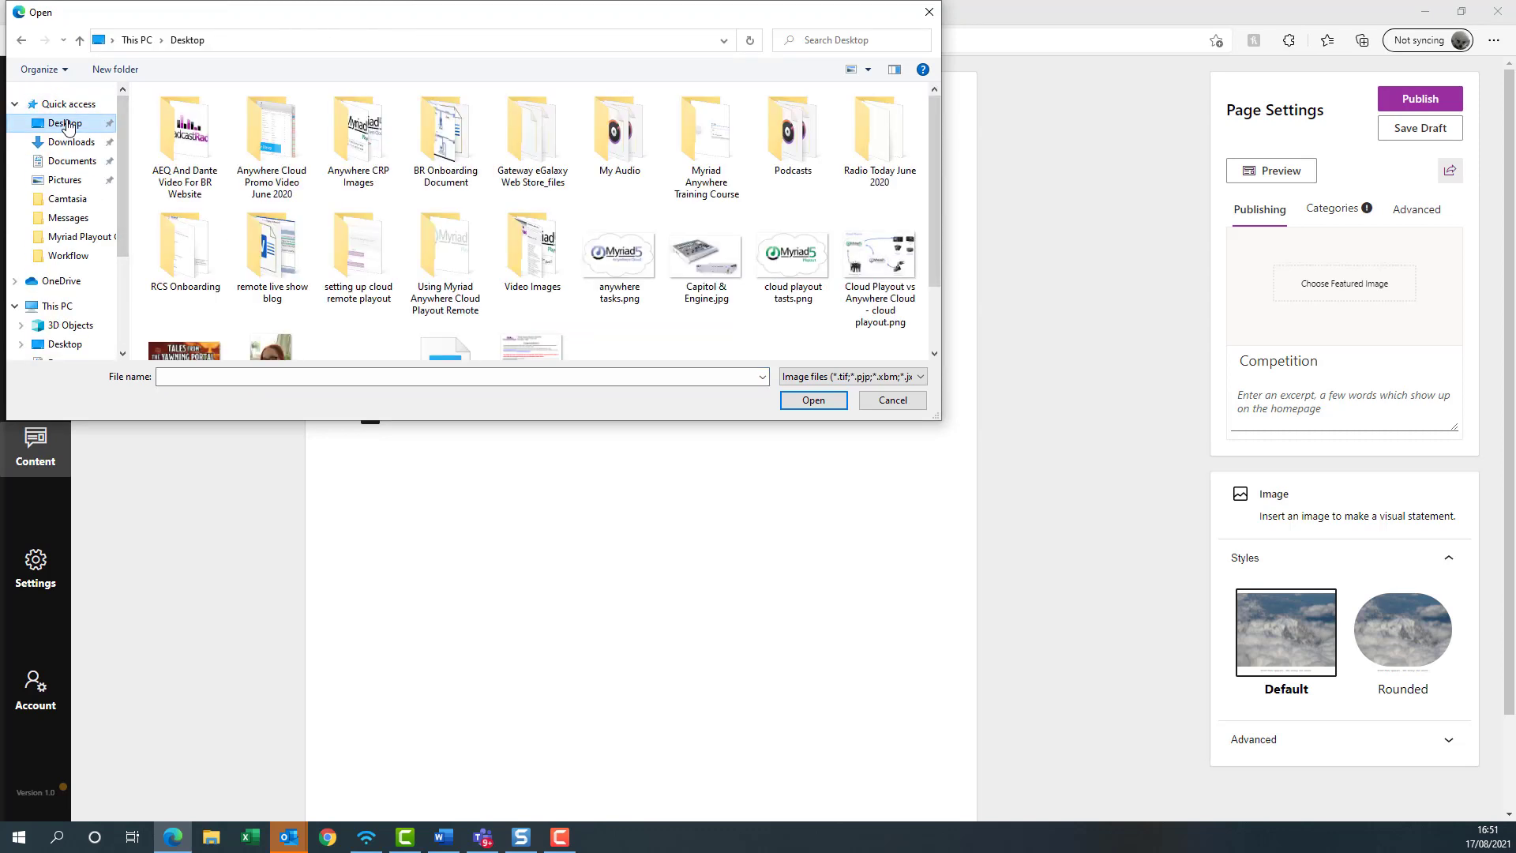
{"action": "scroll", "coordinate": [387, 237], "scroll_direction": "down", "scroll_amount": 2}
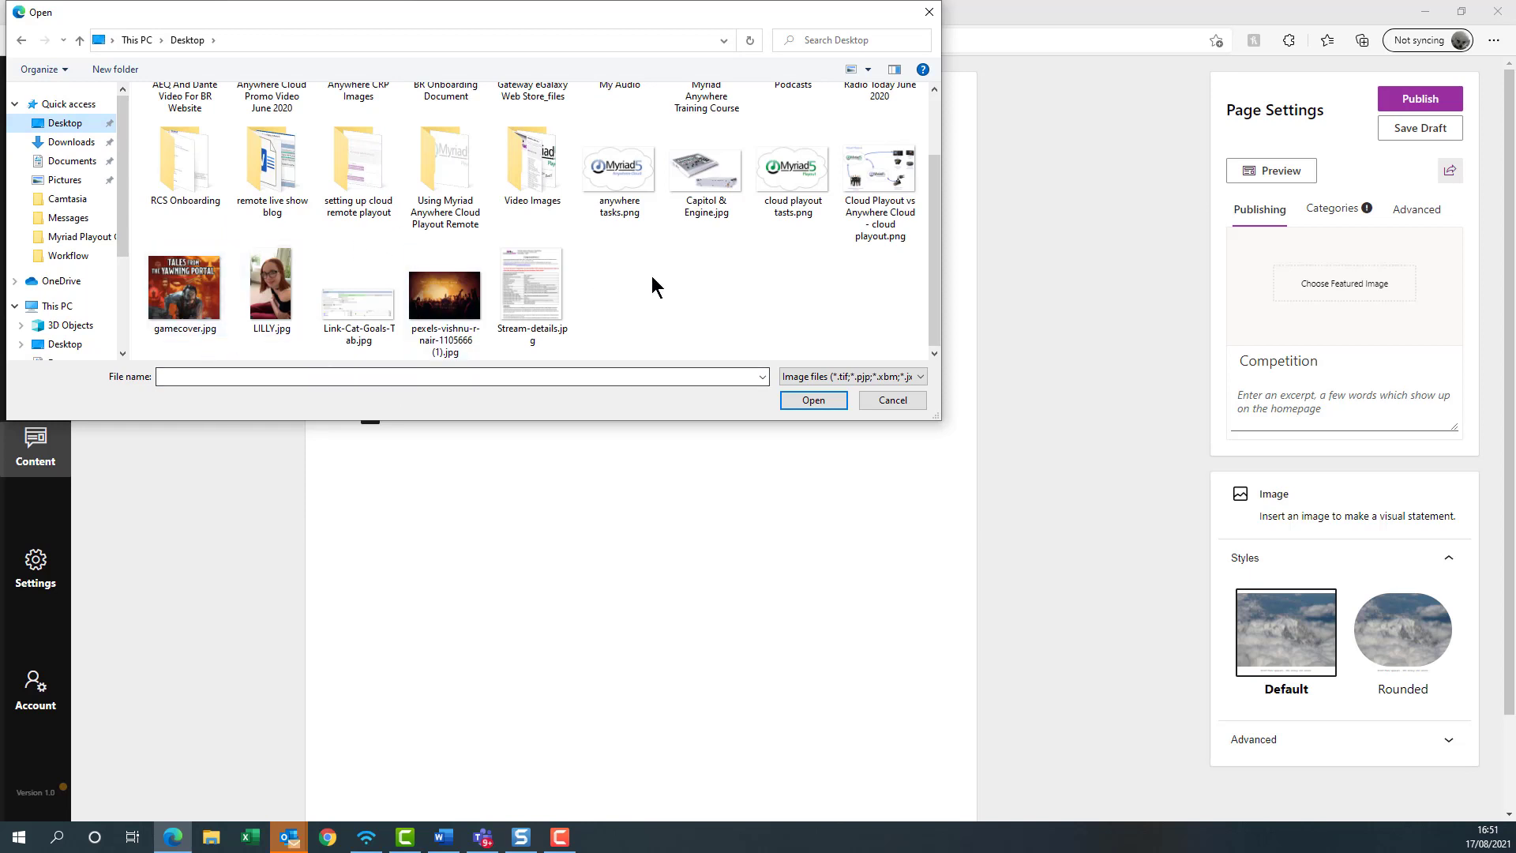
{"action": "left_click", "coordinate": [462, 304]}
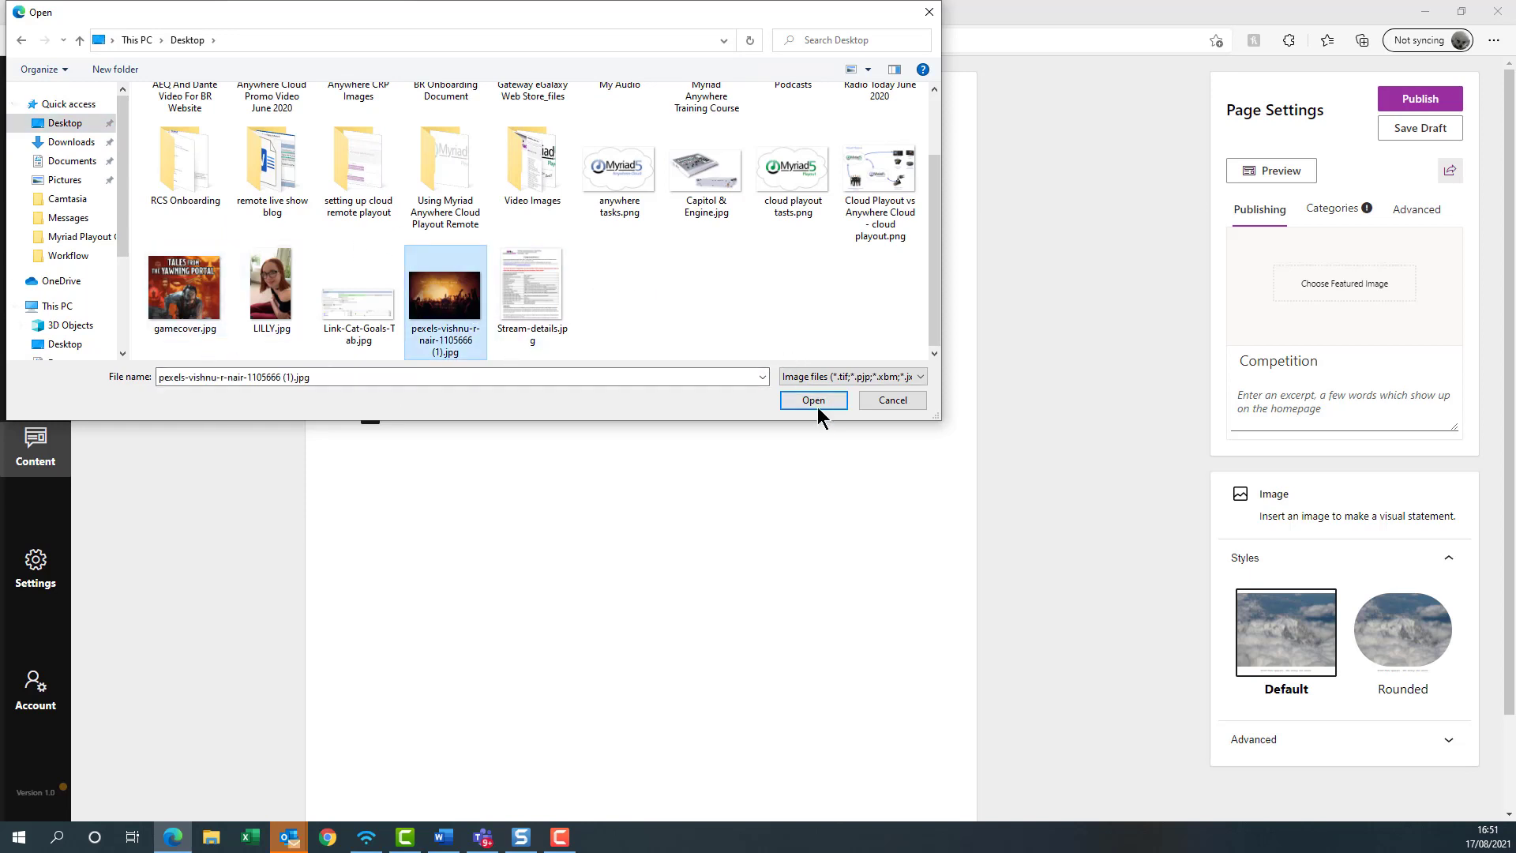
{"action": "left_click", "coordinate": [813, 402]}
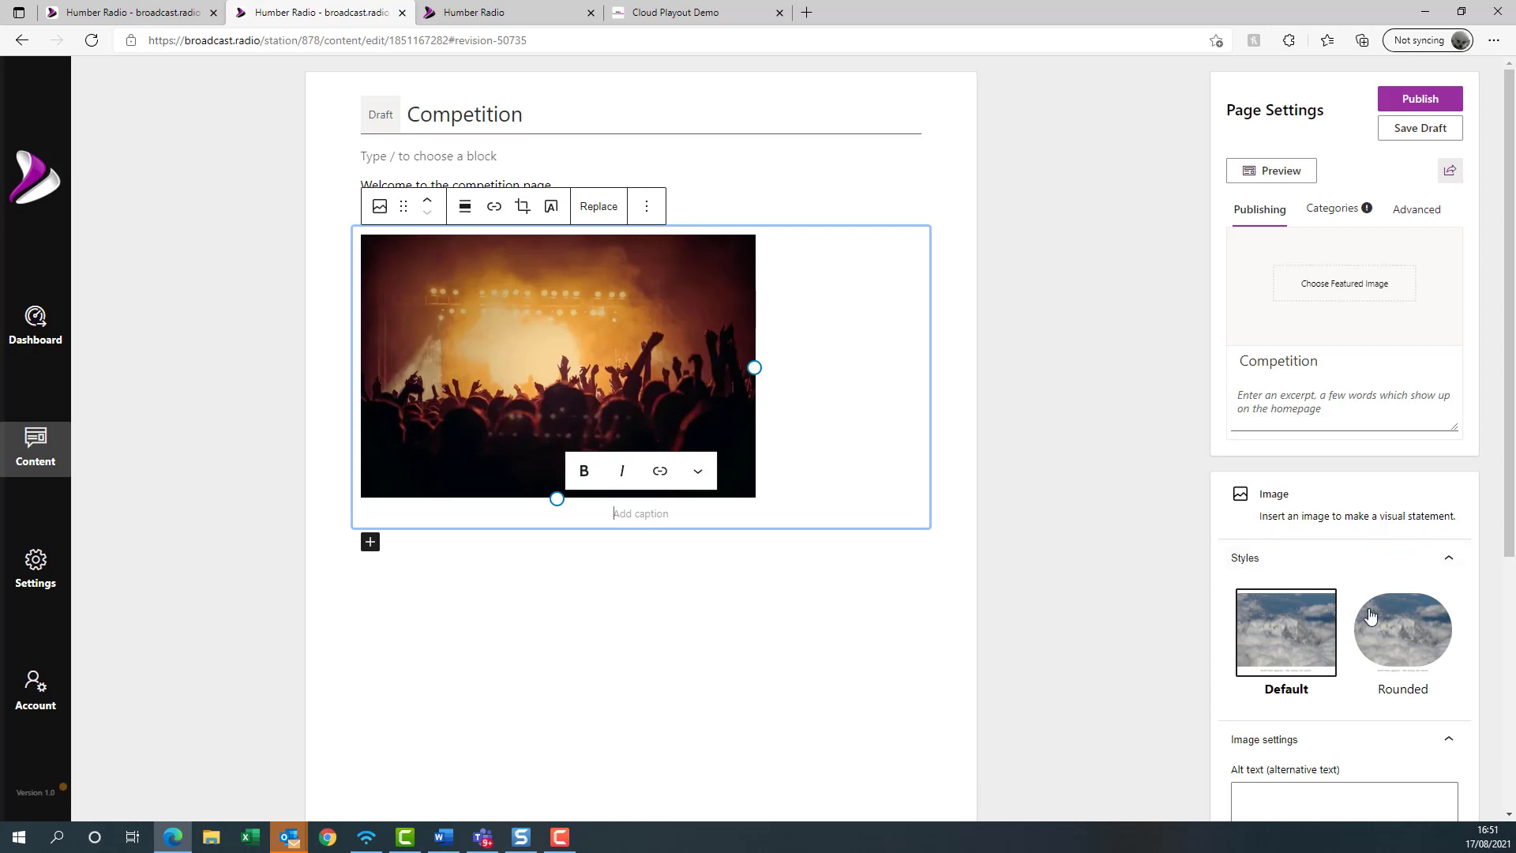
{"action": "left_click", "coordinate": [1404, 641]}
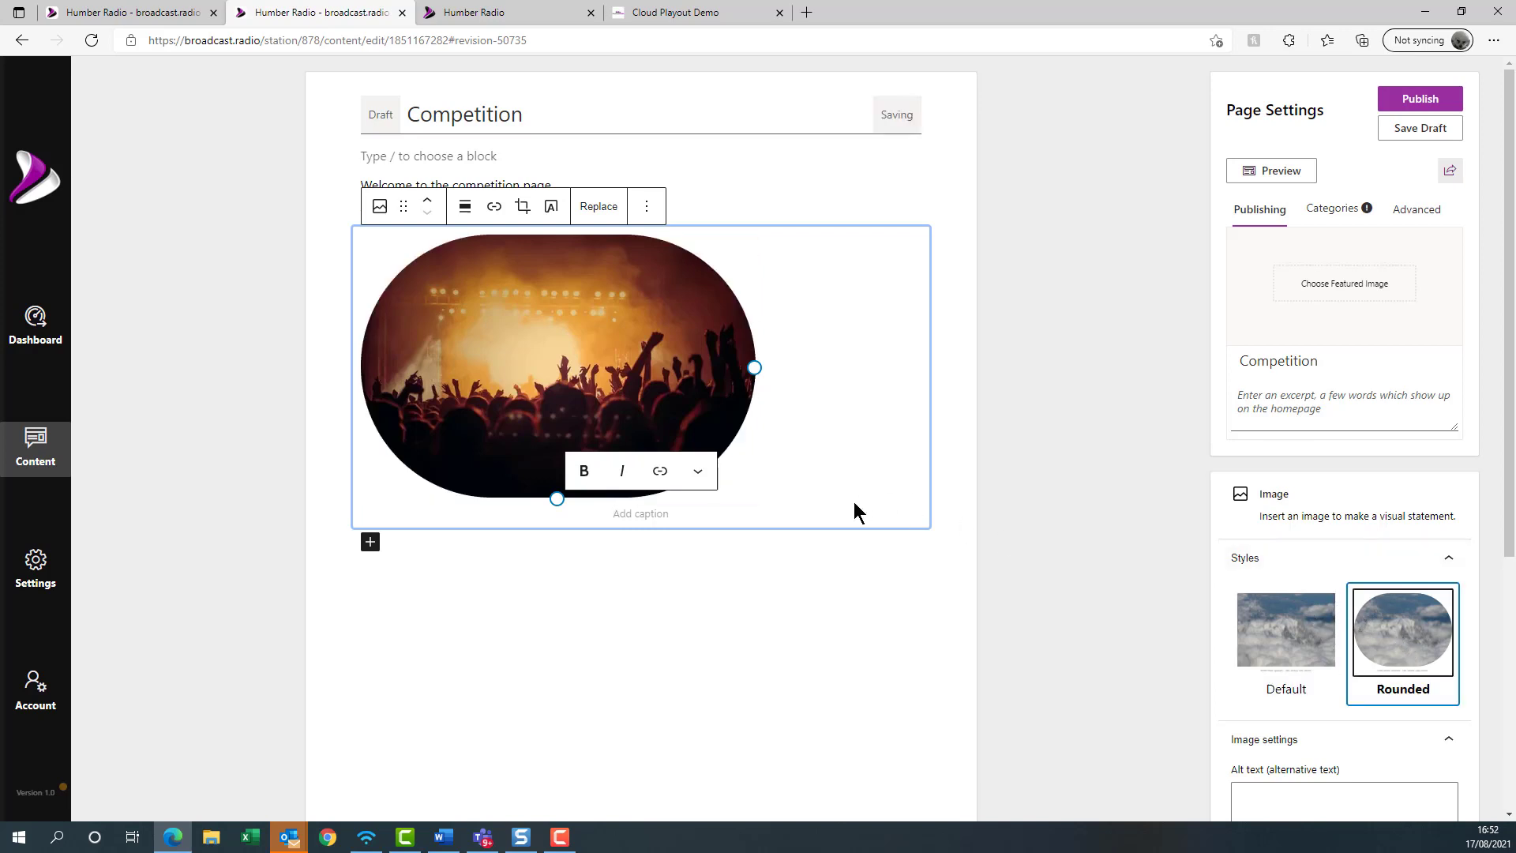
- Caption the concert image "Latest event" and convert it to a cover with that text overlaid on the picture
{"action": "left_click", "coordinate": [629, 517]}
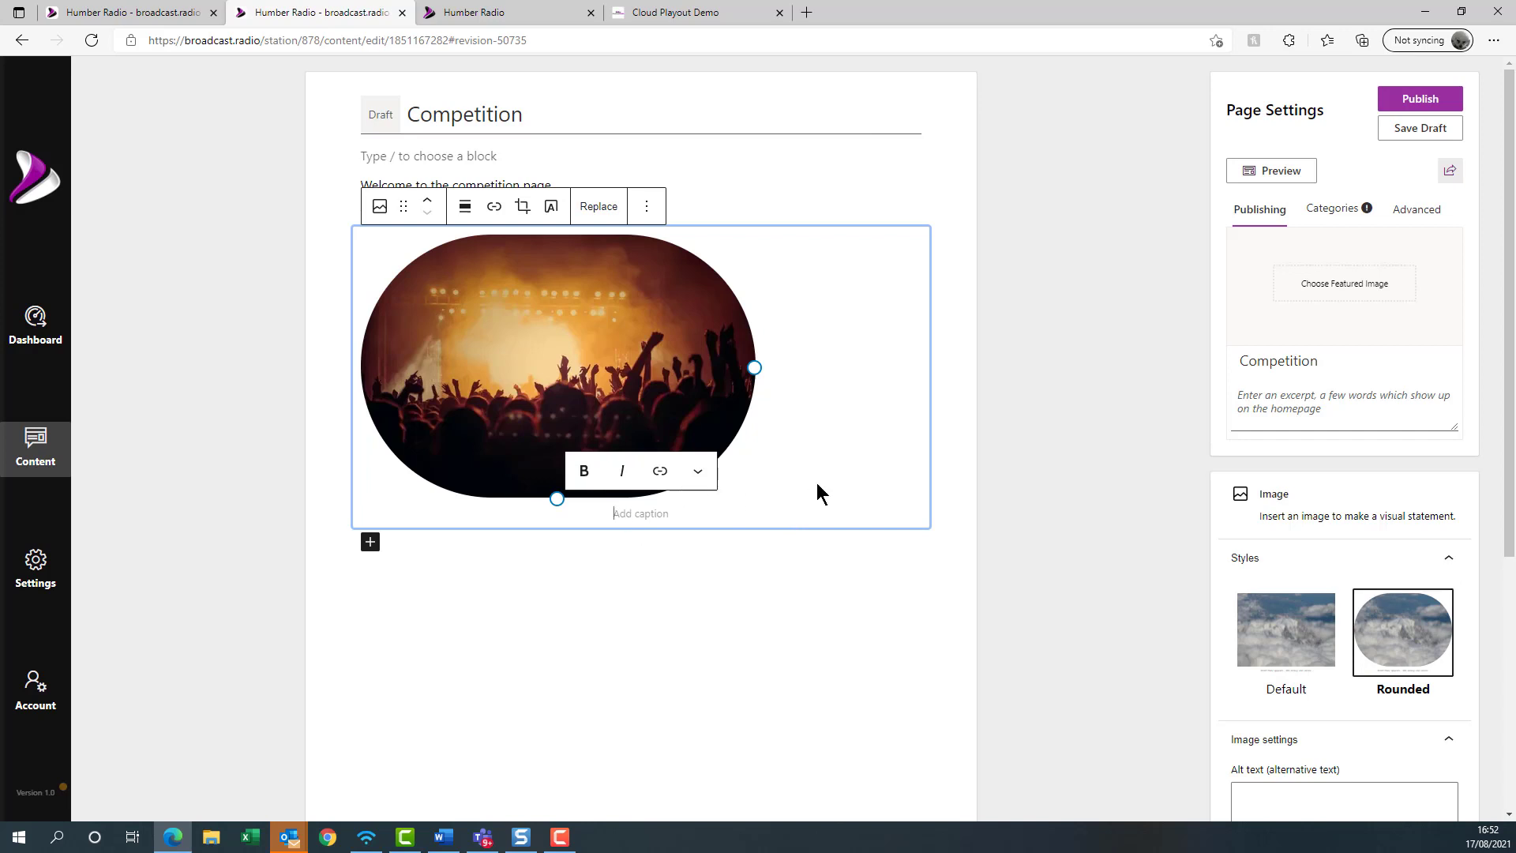
{"action": "type", "text": "Lat"}
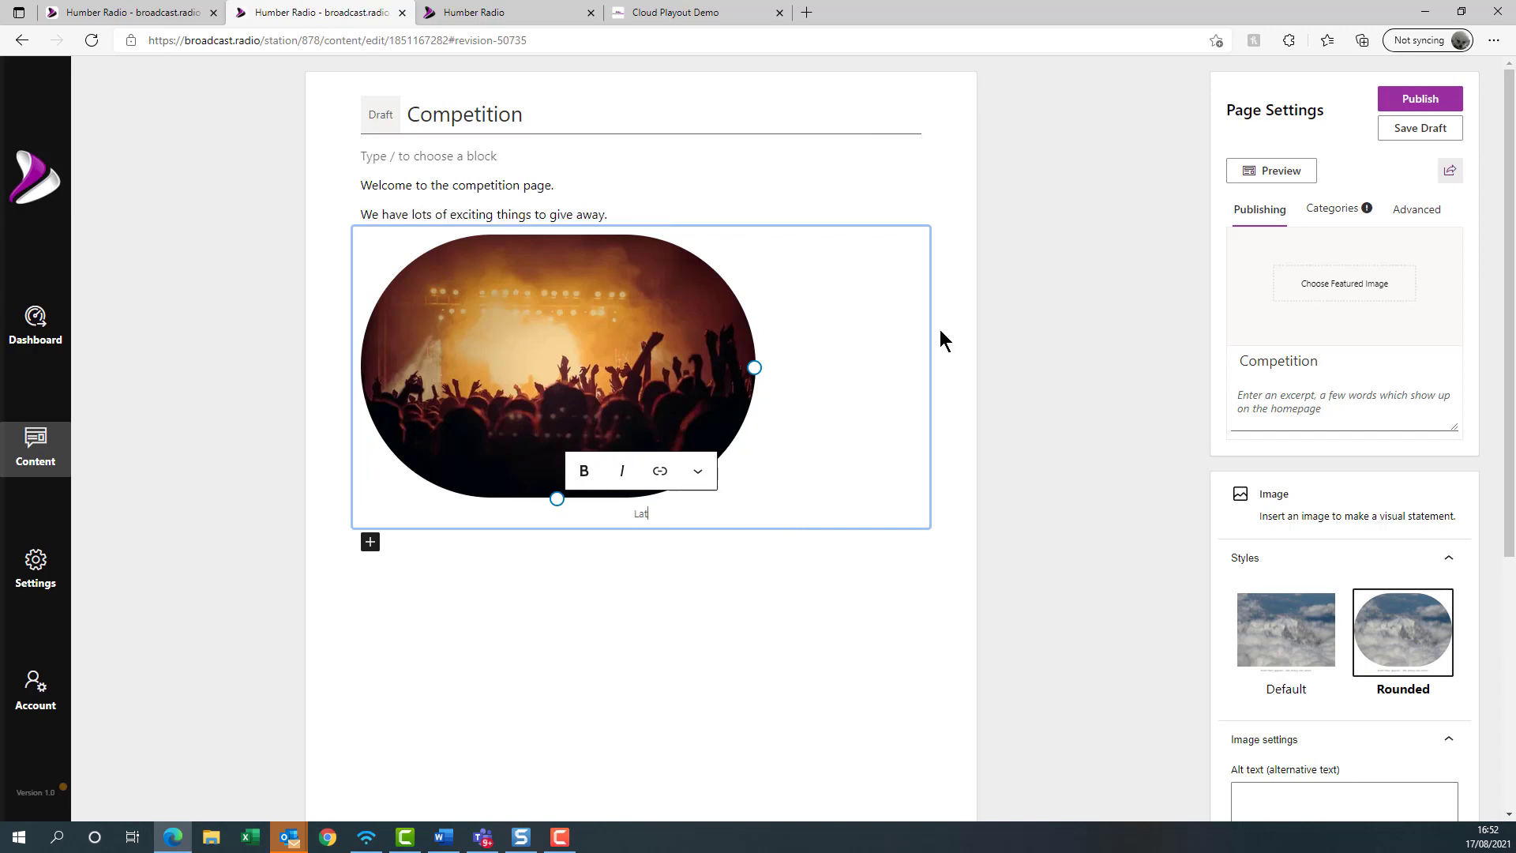
{"action": "type", "text": "est event"}
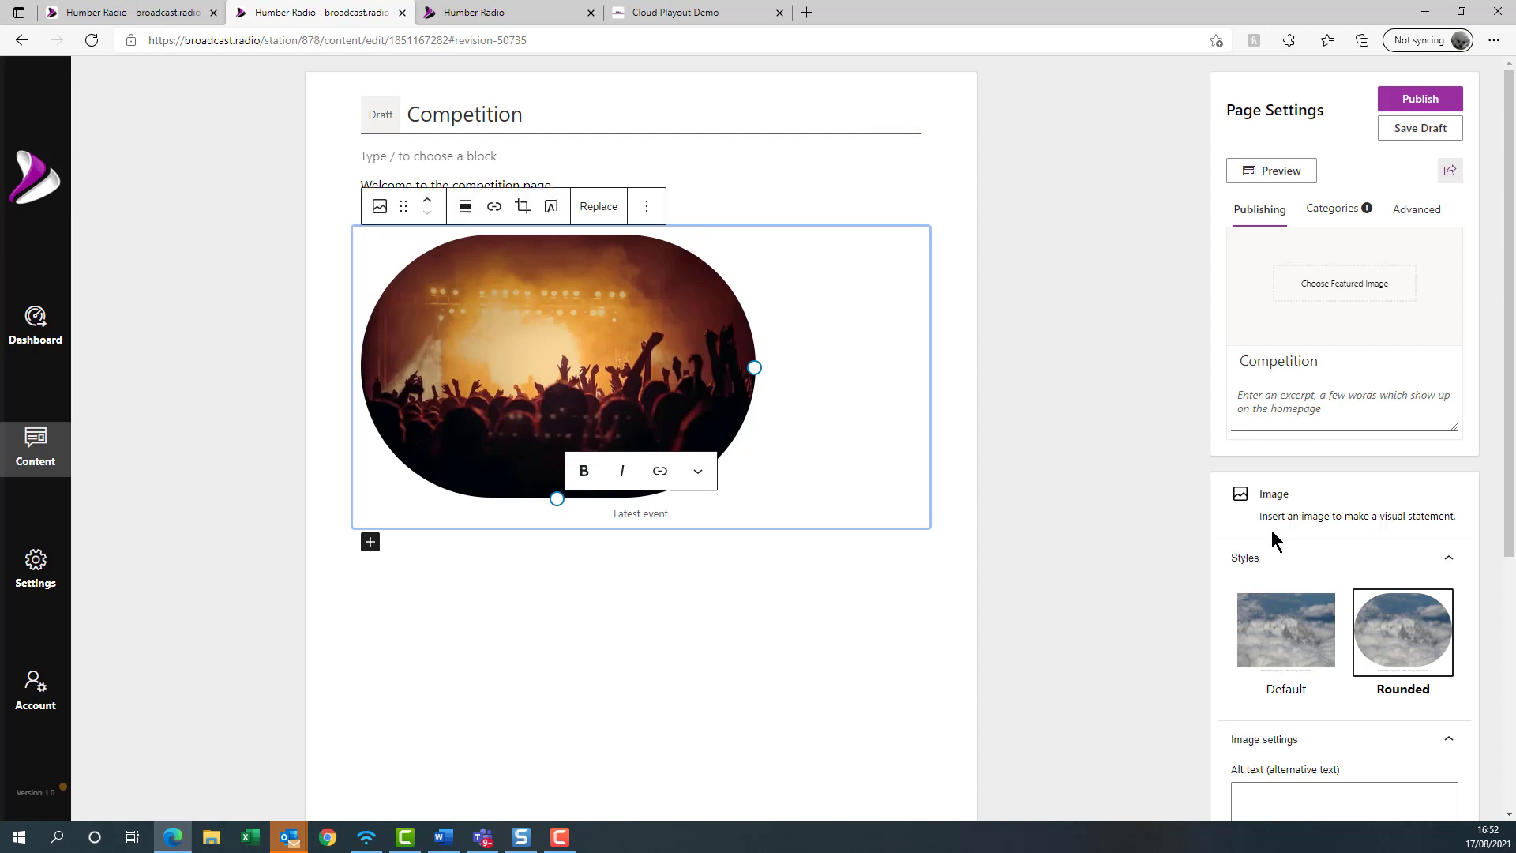
{"action": "left_click", "coordinate": [552, 208]}
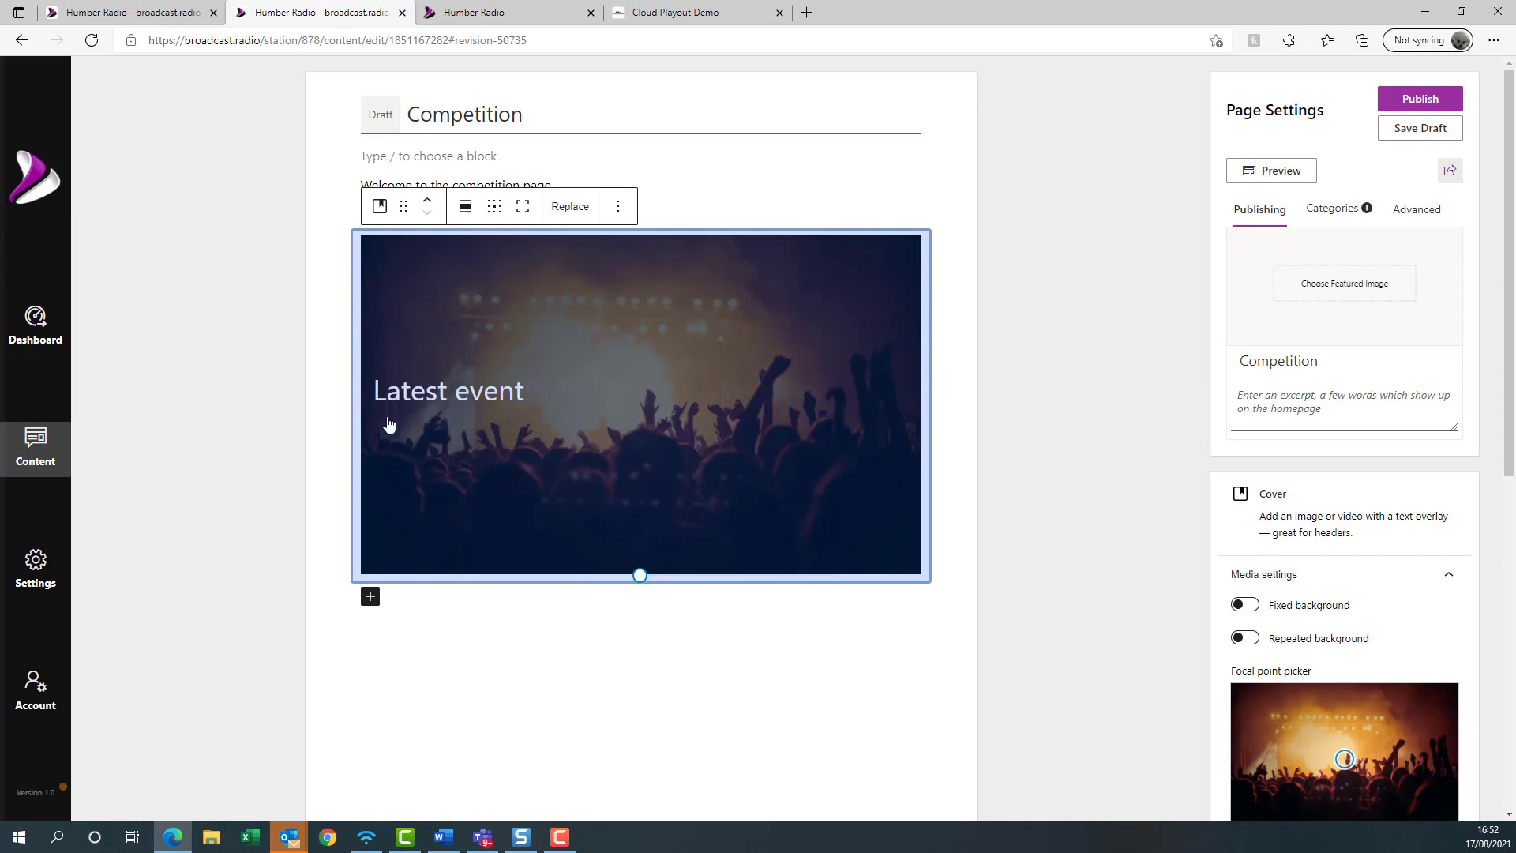
{"action": "left_click", "coordinate": [458, 643]}
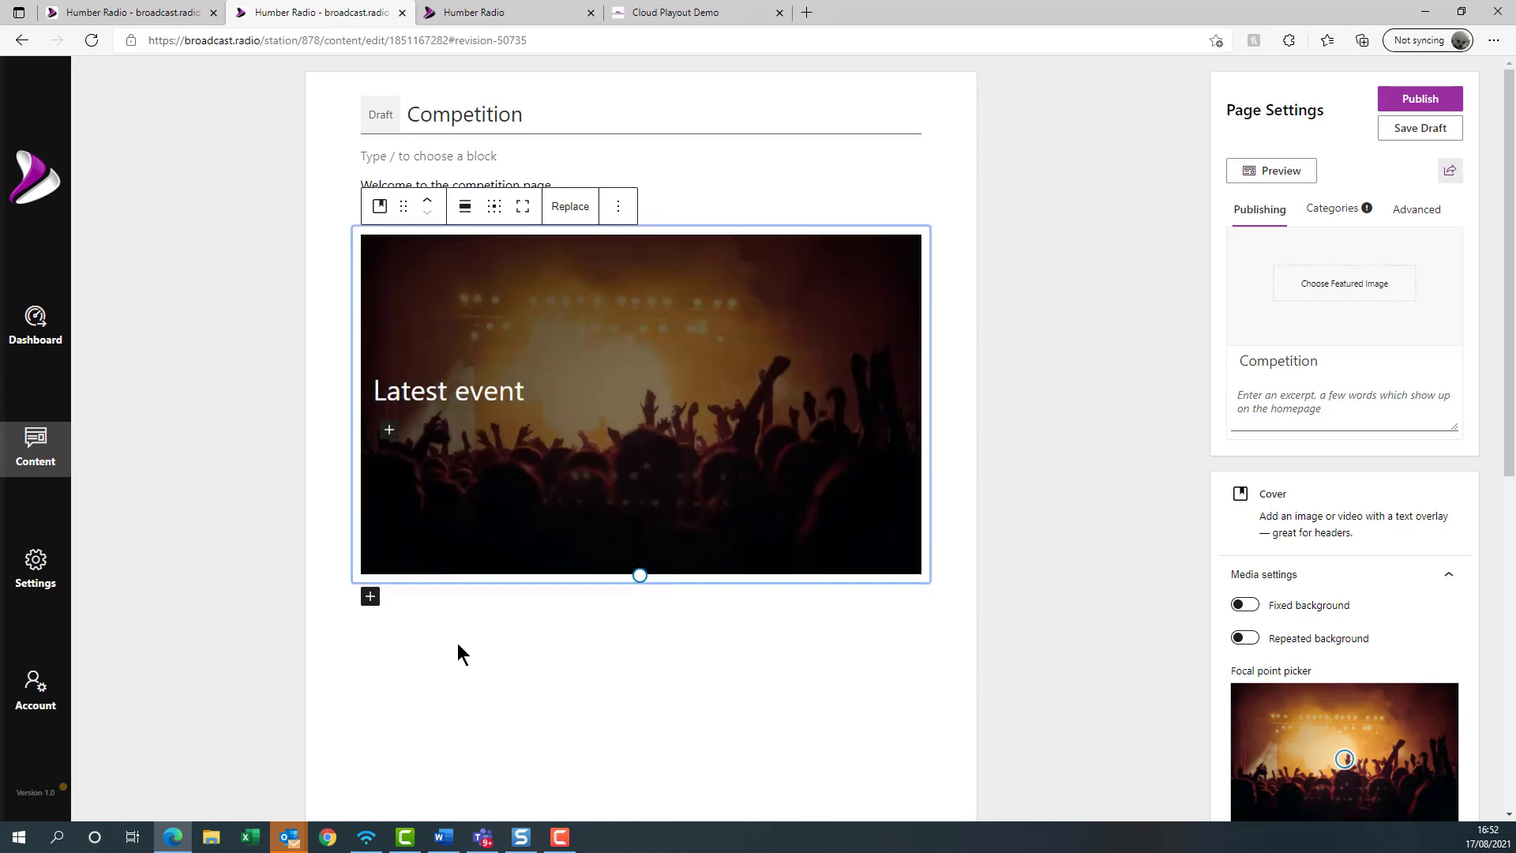
- Add a quote block below the cover reading "I won a car", cite the winner's first name, and apply the Large style
{"action": "left_click", "coordinate": [371, 599]}
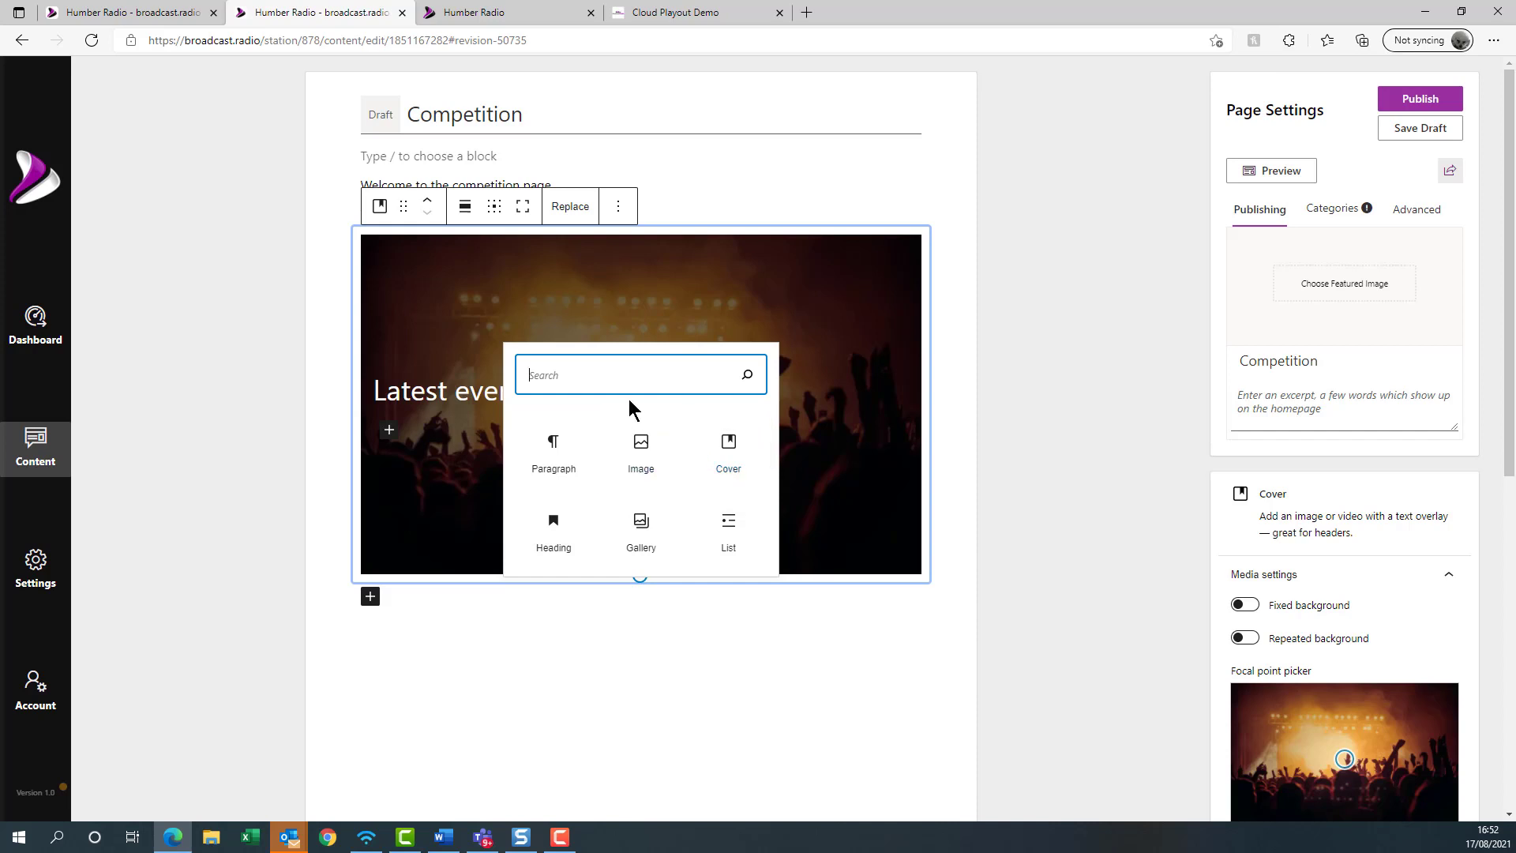
{"action": "type", "text": "quo"}
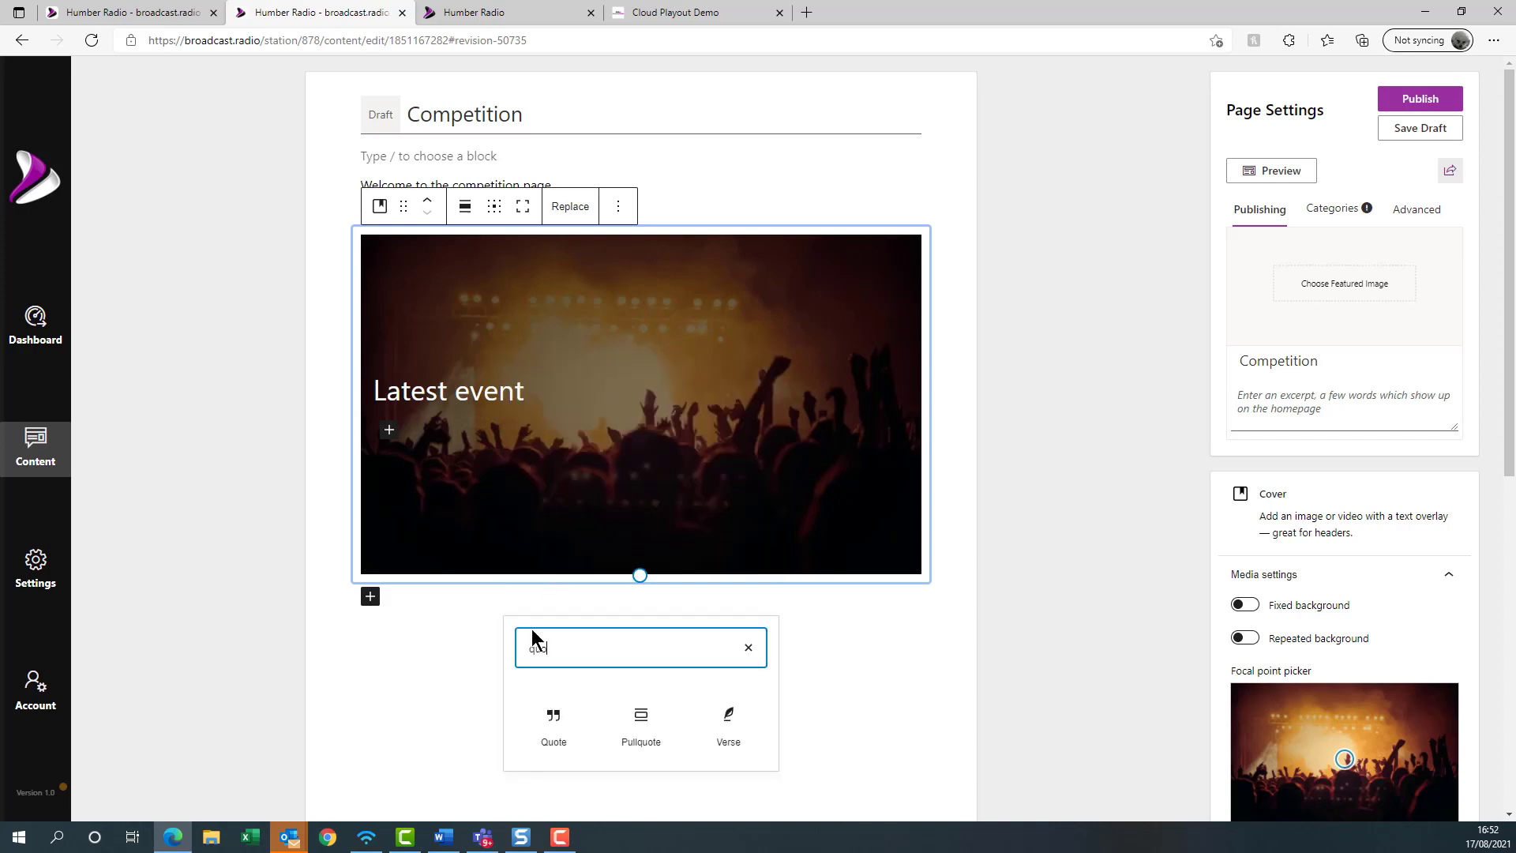
{"action": "left_click", "coordinate": [557, 717]}
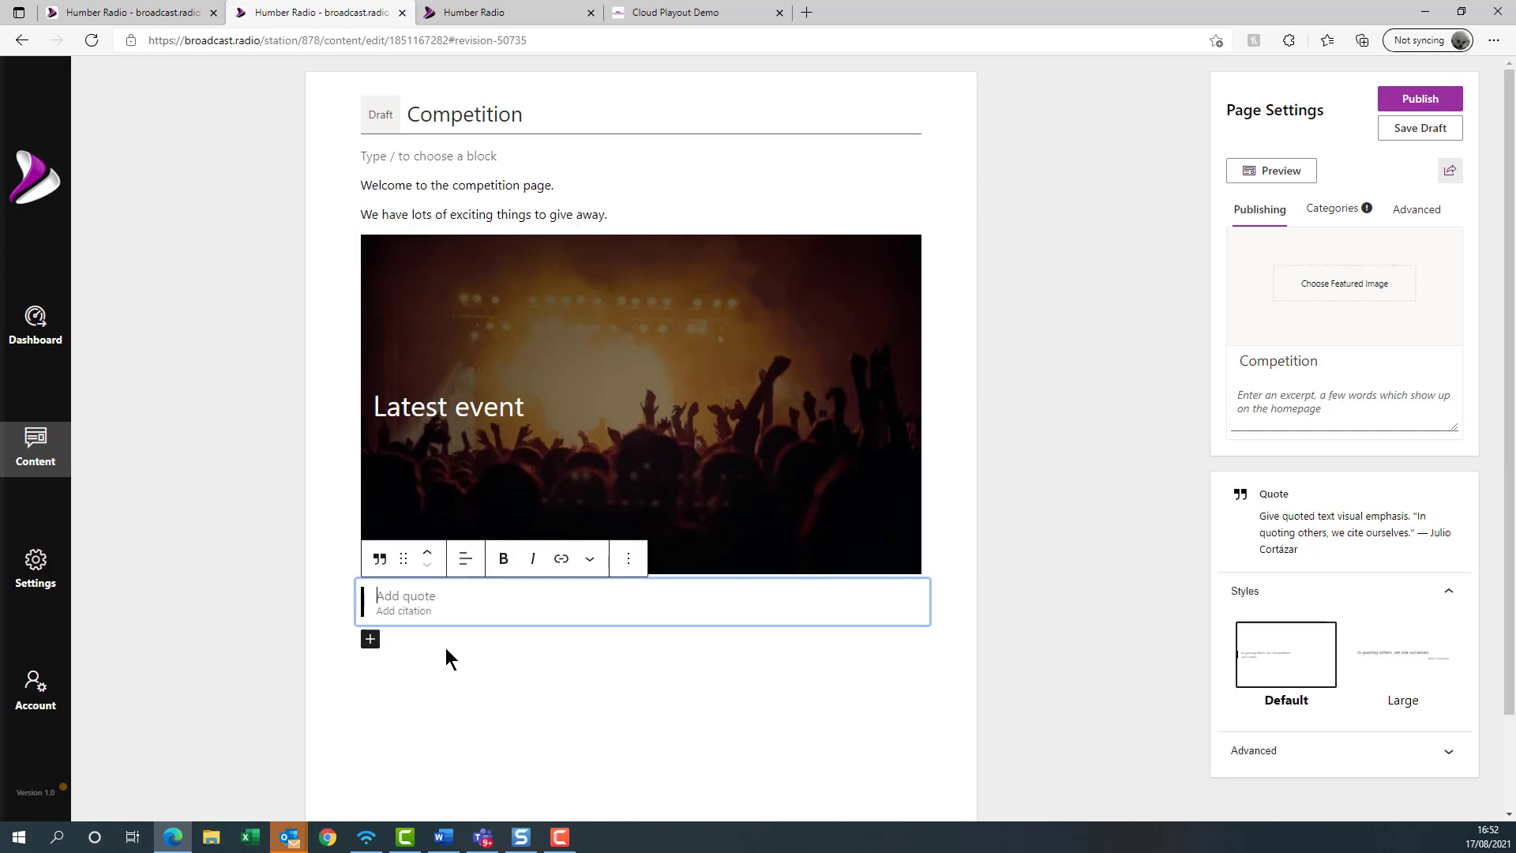
{"action": "type", "text": "I won a"}
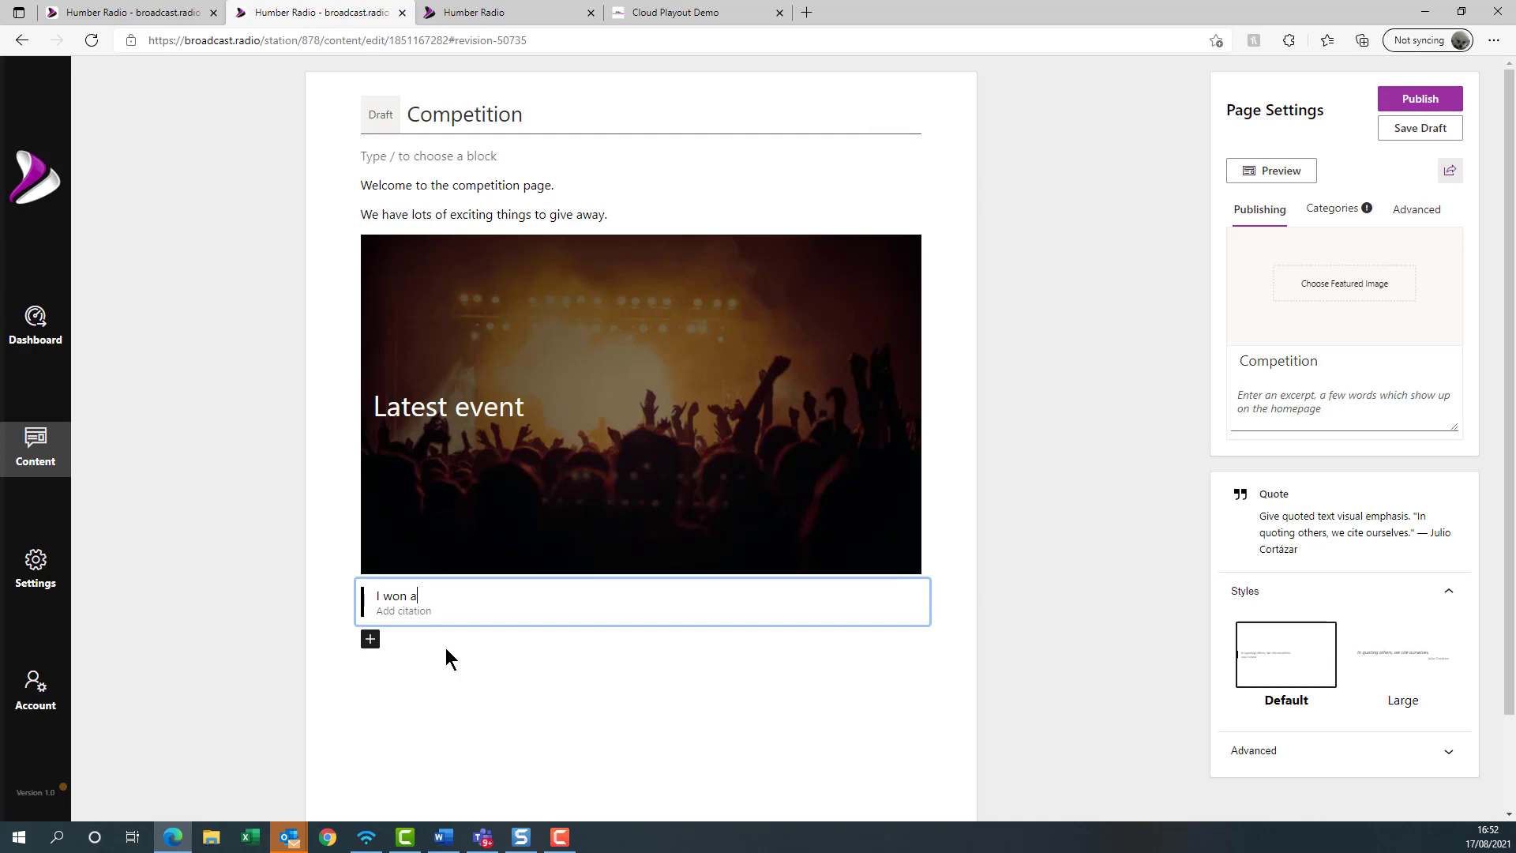
{"action": "type", "text": " car"}
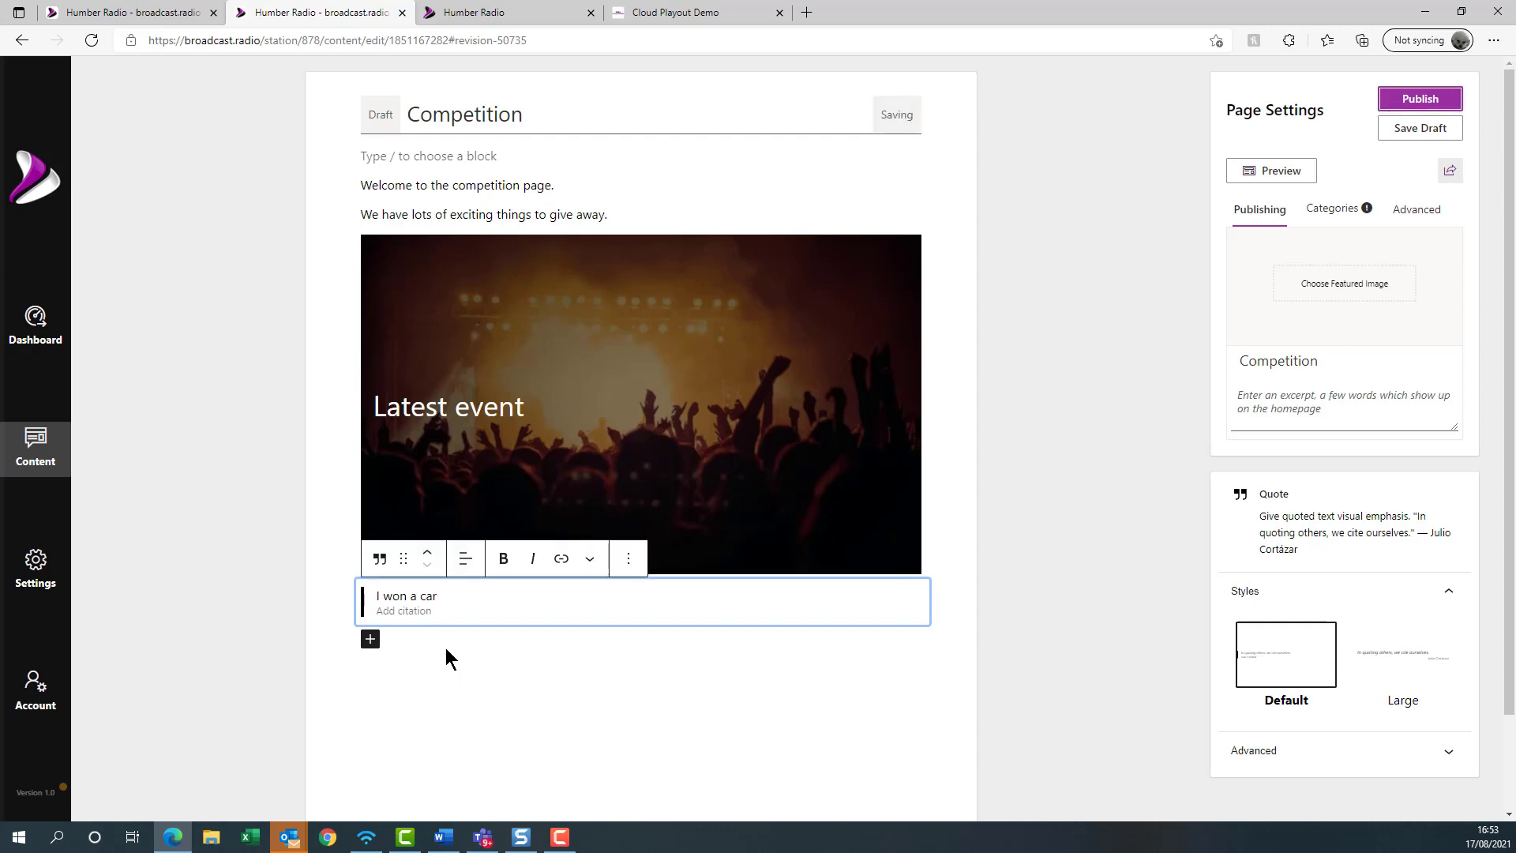
{"action": "left_click", "coordinate": [439, 612]}
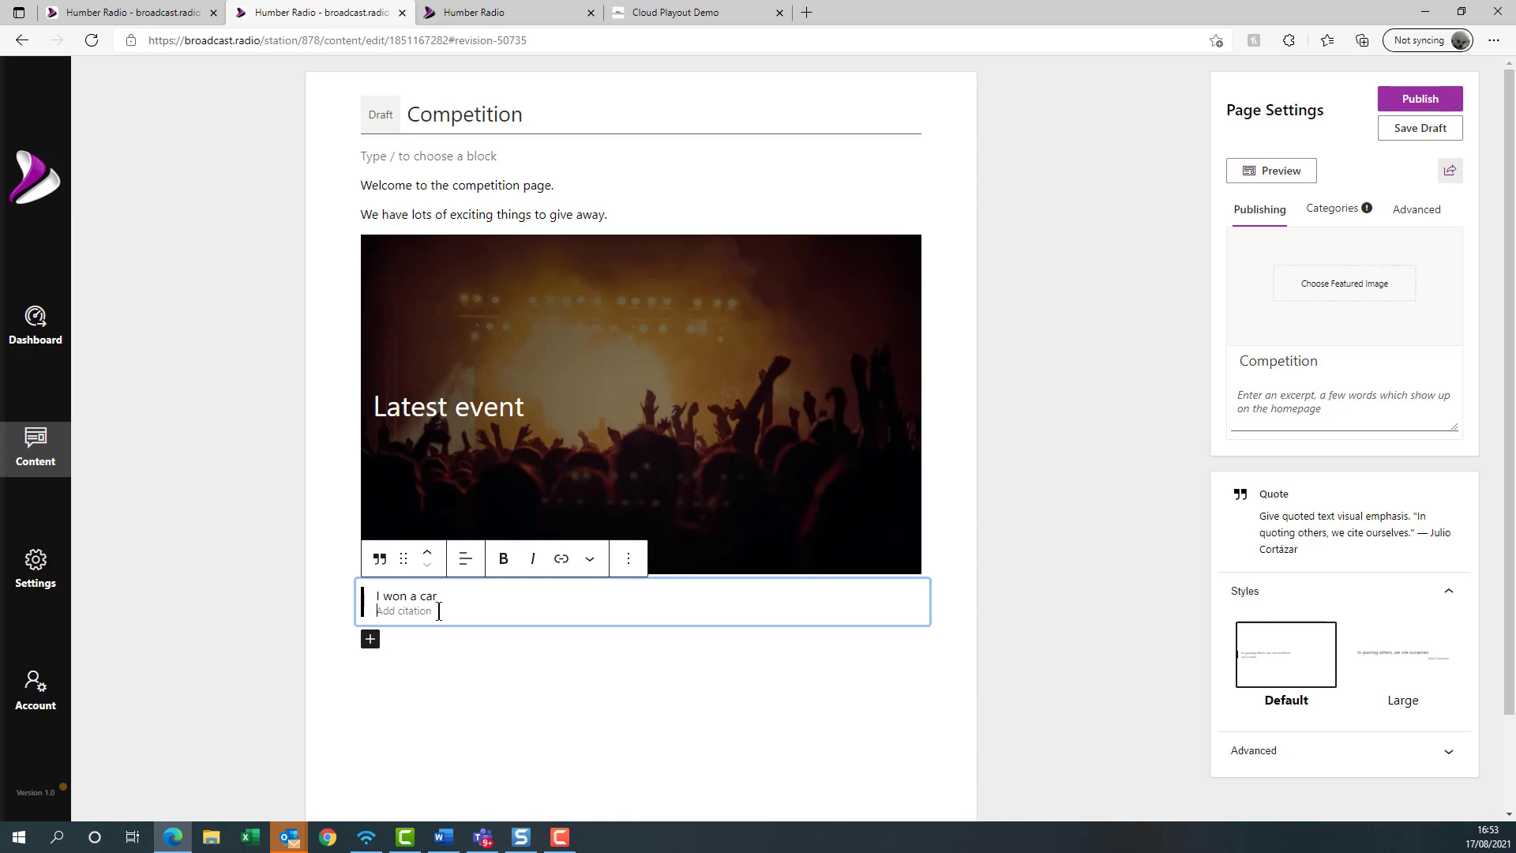
{"action": "type", "text": "Mary"}
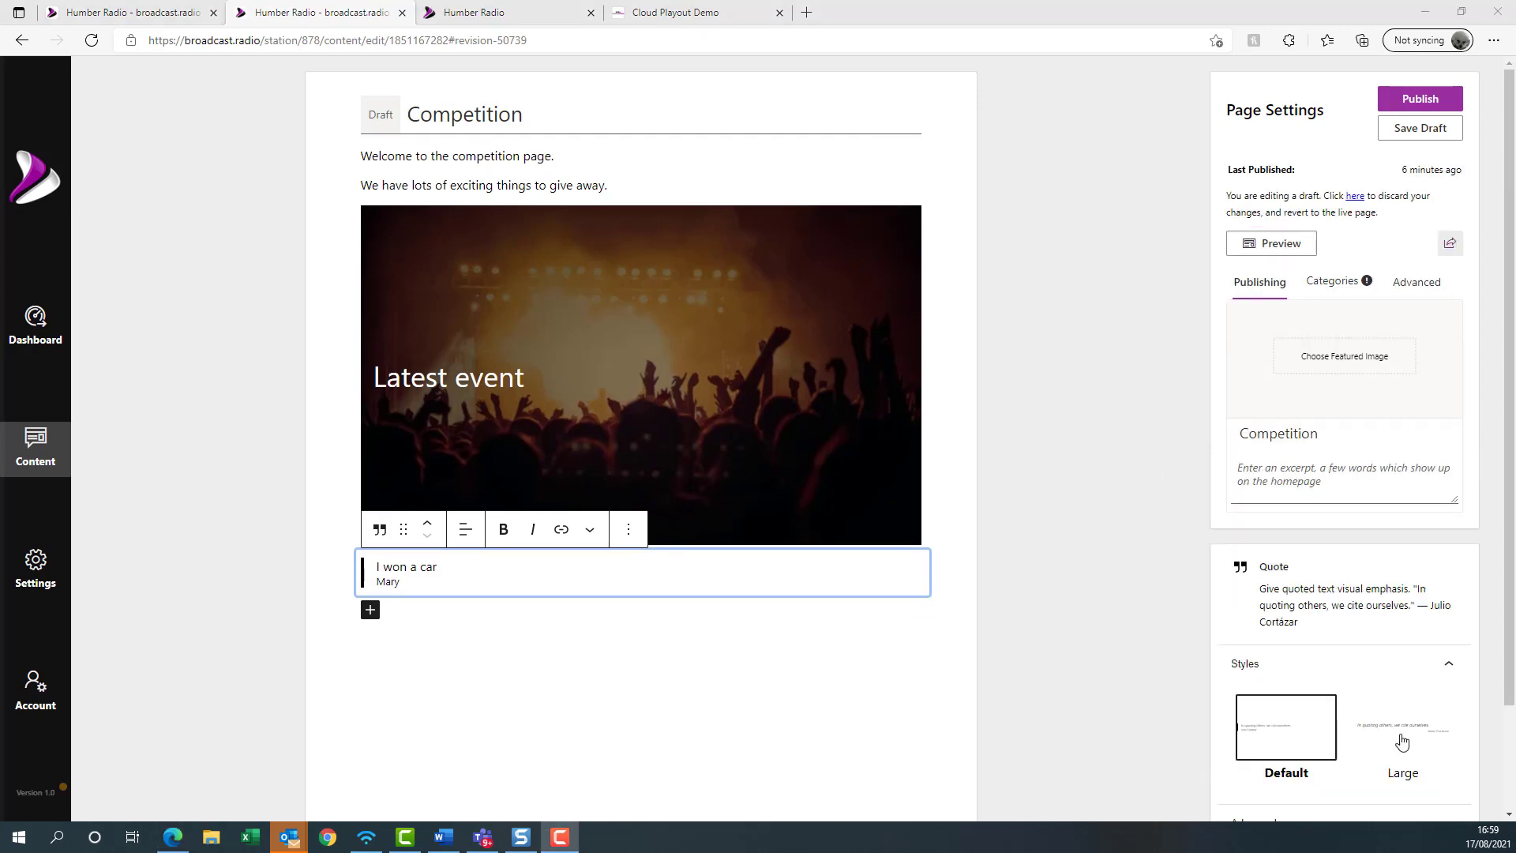
{"action": "left_click", "coordinate": [1395, 732]}
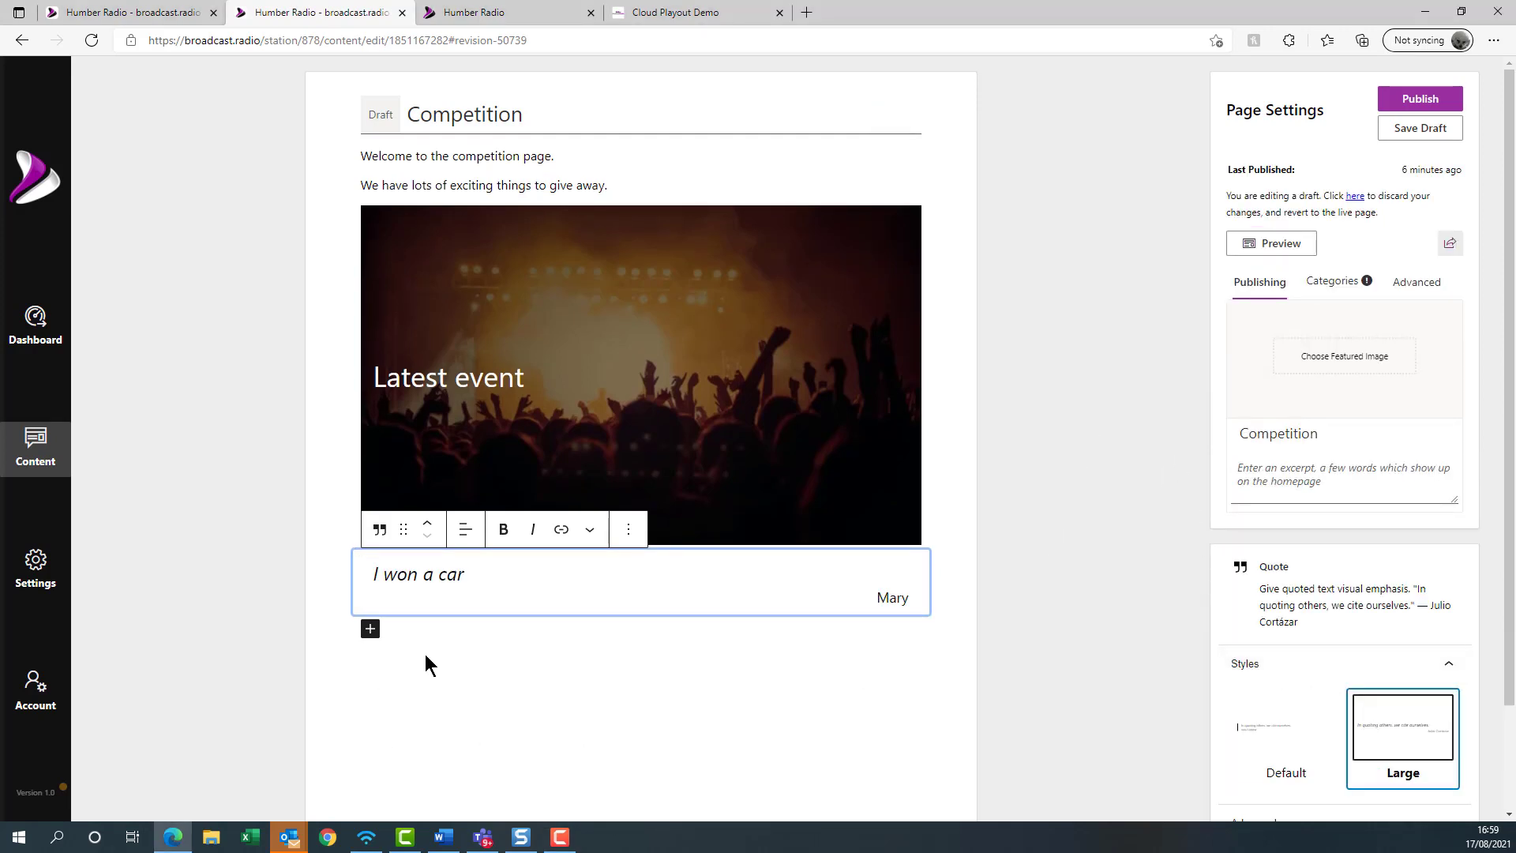
- Add a Columns block below the quote using the 50 / 50 layout
{"action": "left_click", "coordinate": [368, 635]}
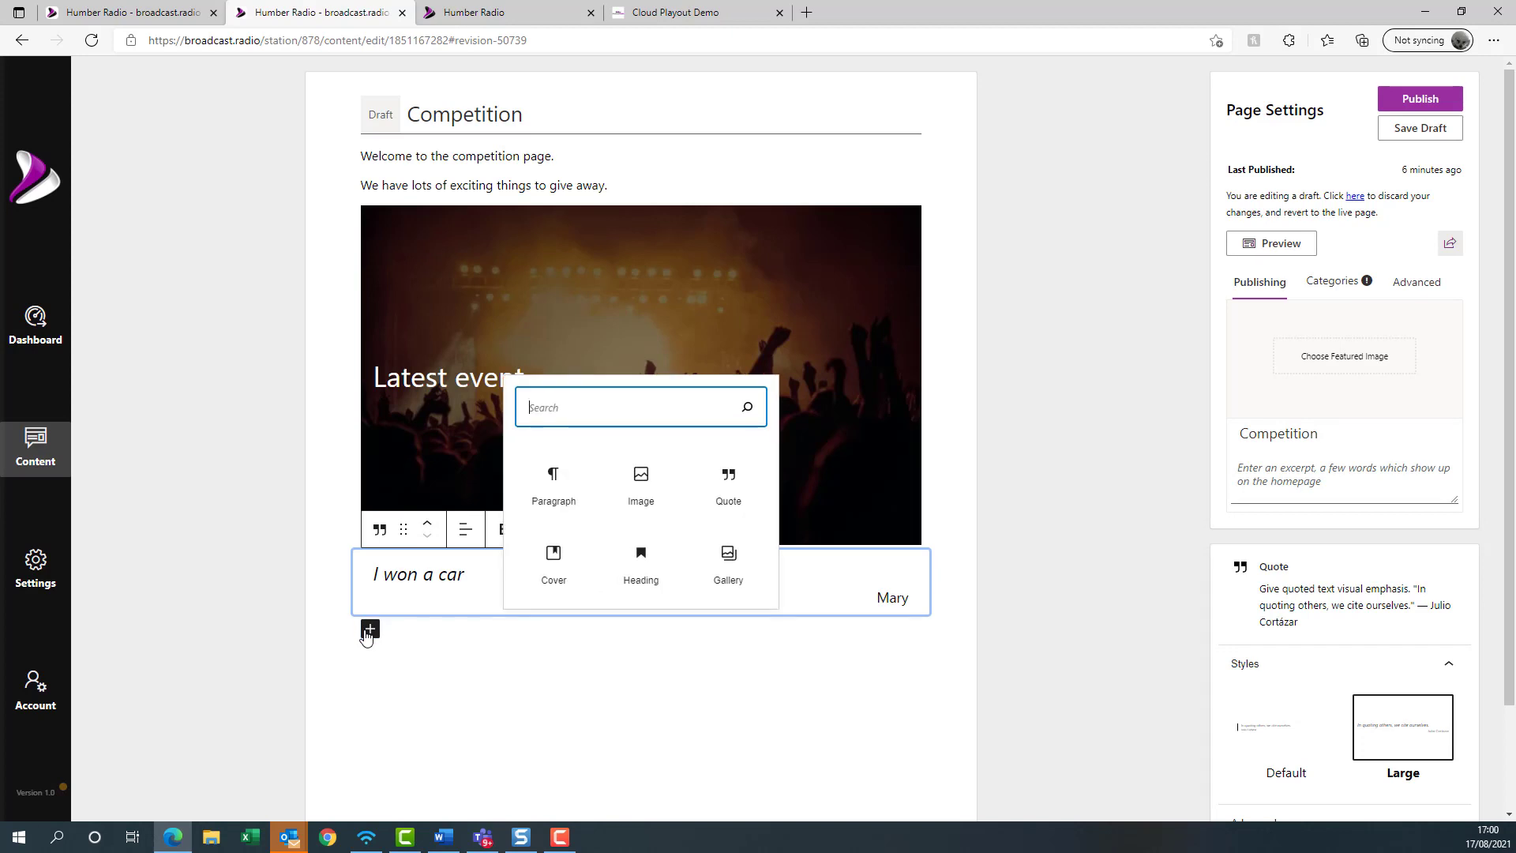
{"action": "type", "text": "col"}
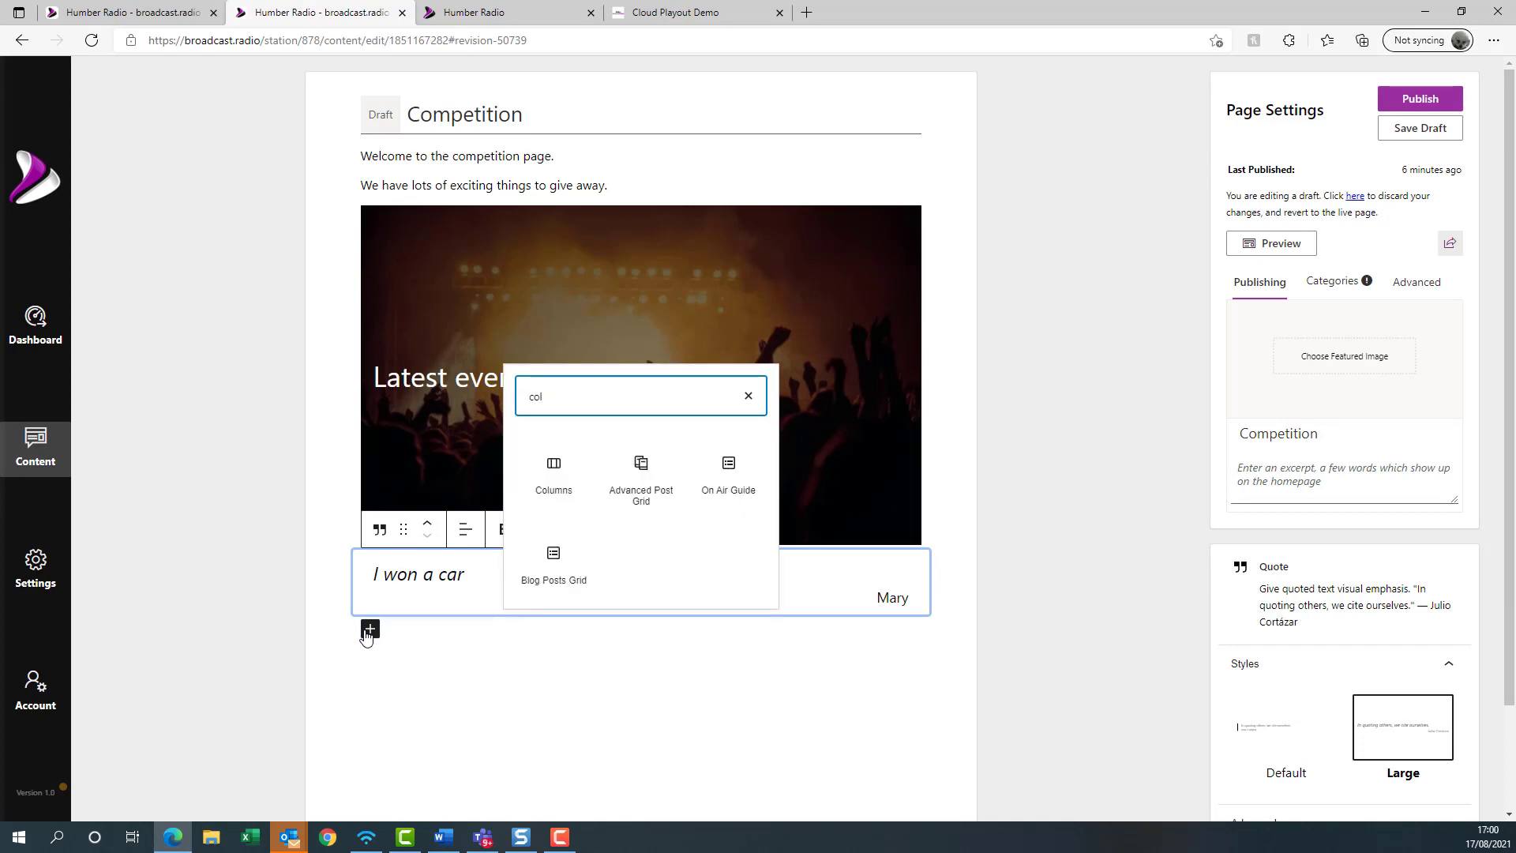
{"action": "left_click", "coordinate": [567, 460]}
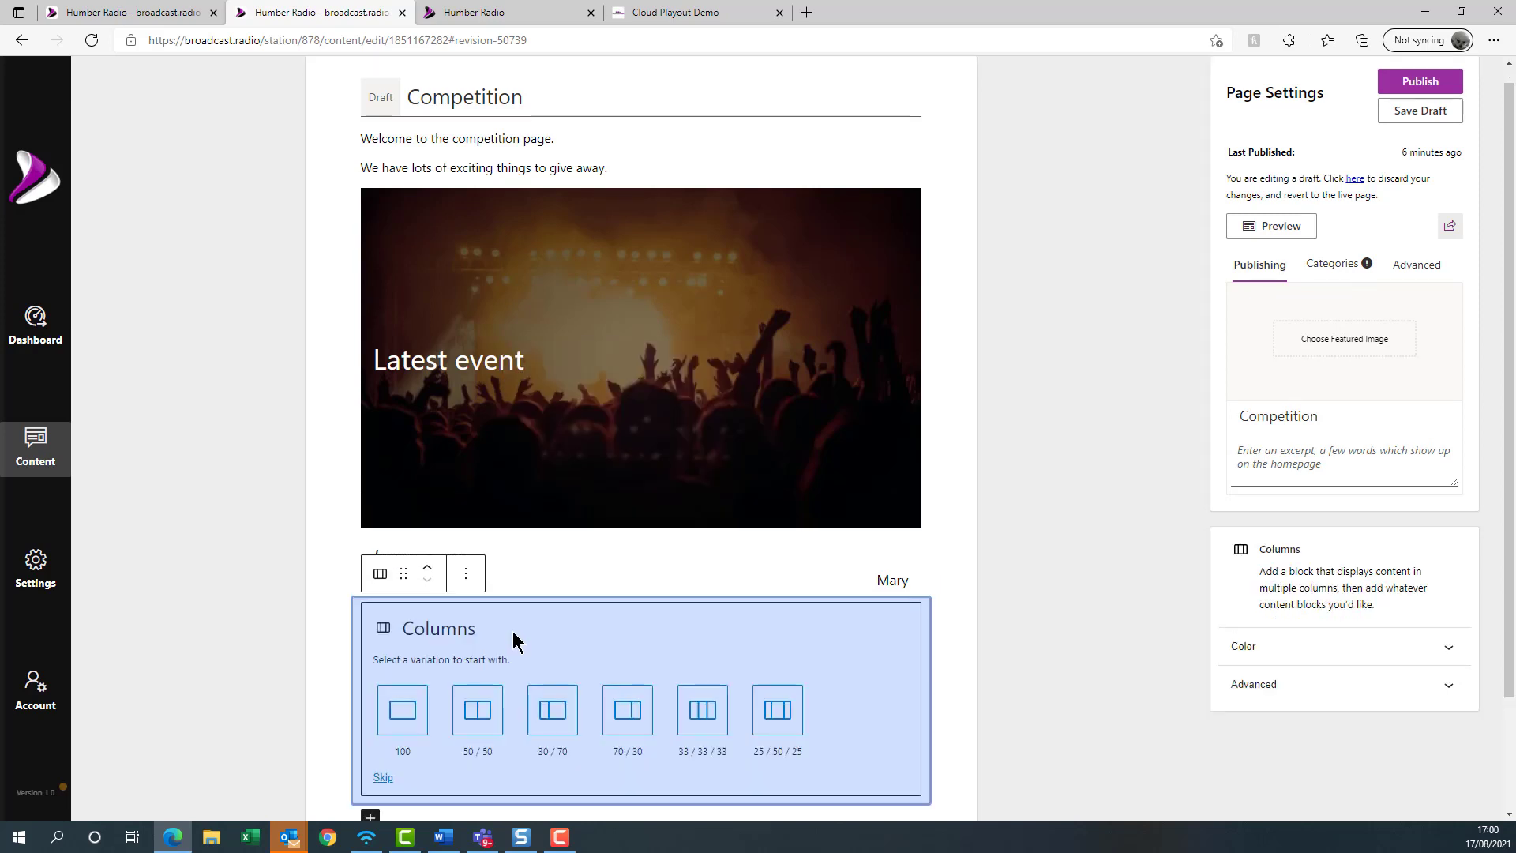
{"action": "left_click", "coordinate": [471, 715]}
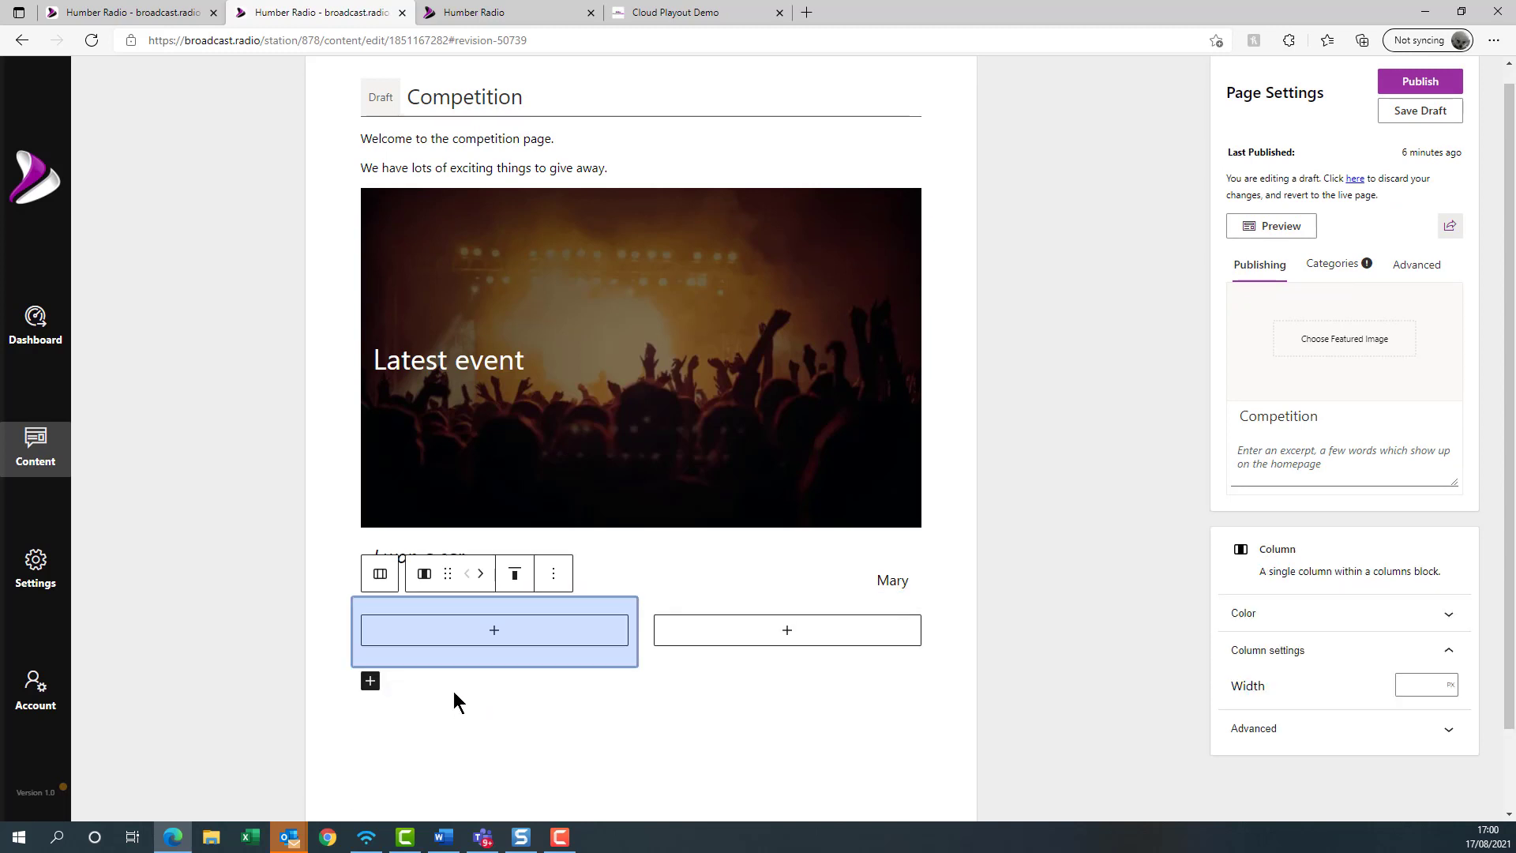
- Add a paragraph in the first column reading "Here is a list of competitions"
{"action": "left_click", "coordinate": [493, 634]}
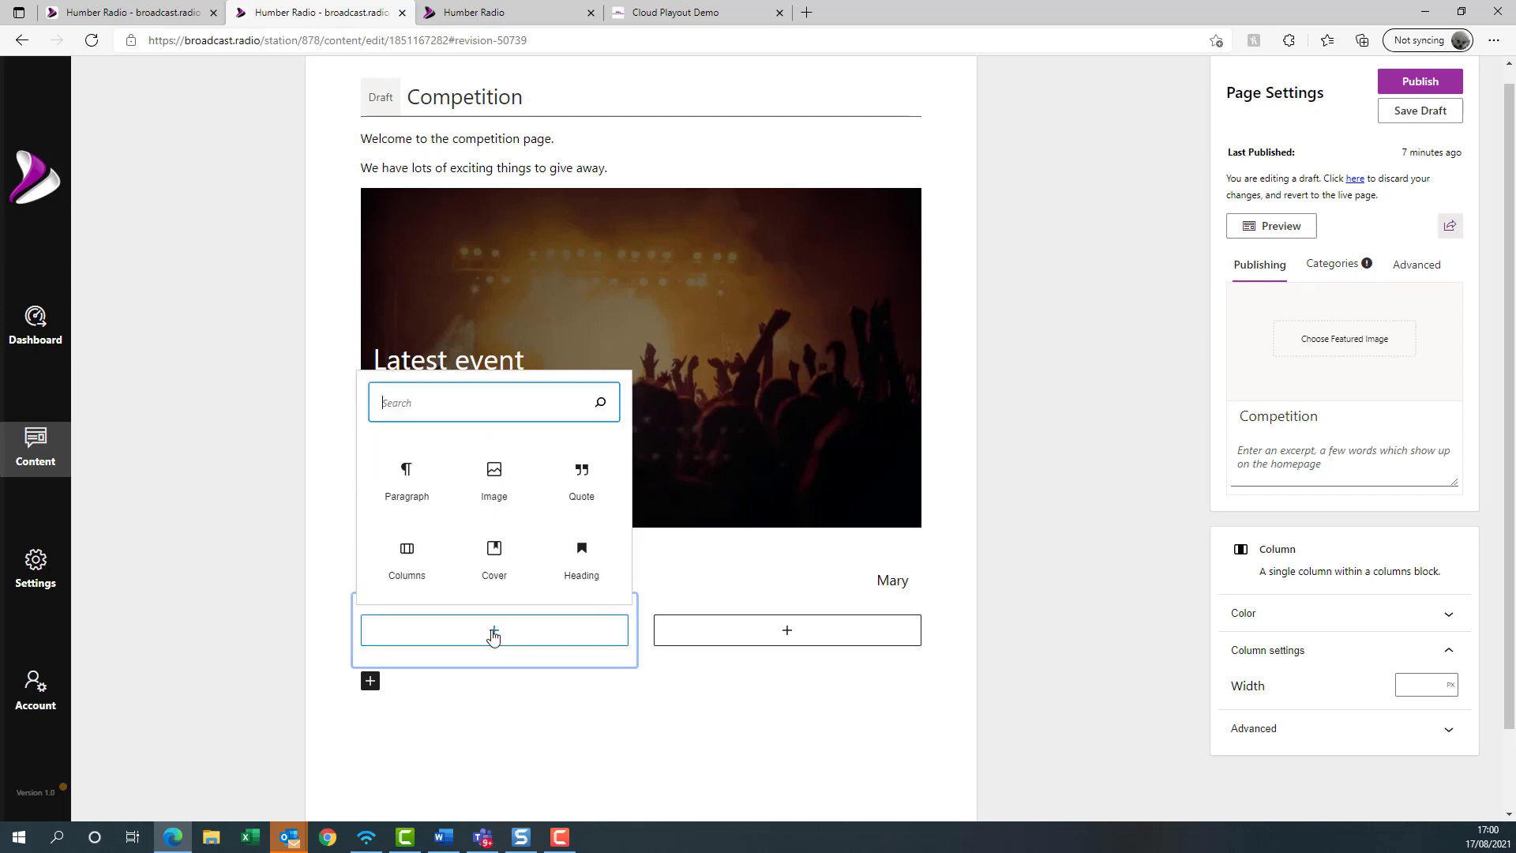
{"action": "left_click", "coordinate": [406, 485]}
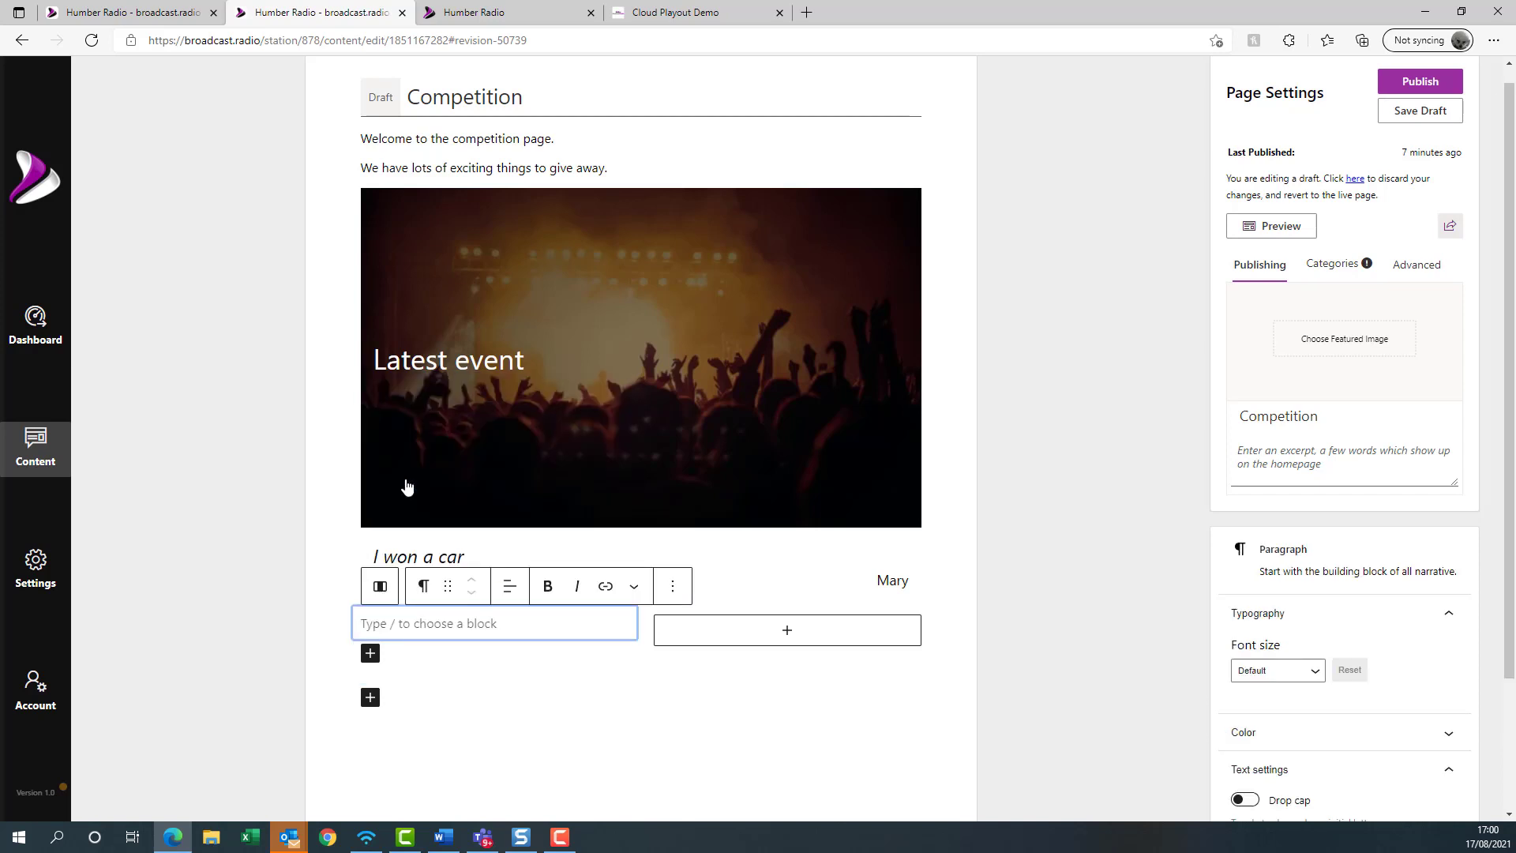
{"action": "type", "text": "Here is a "}
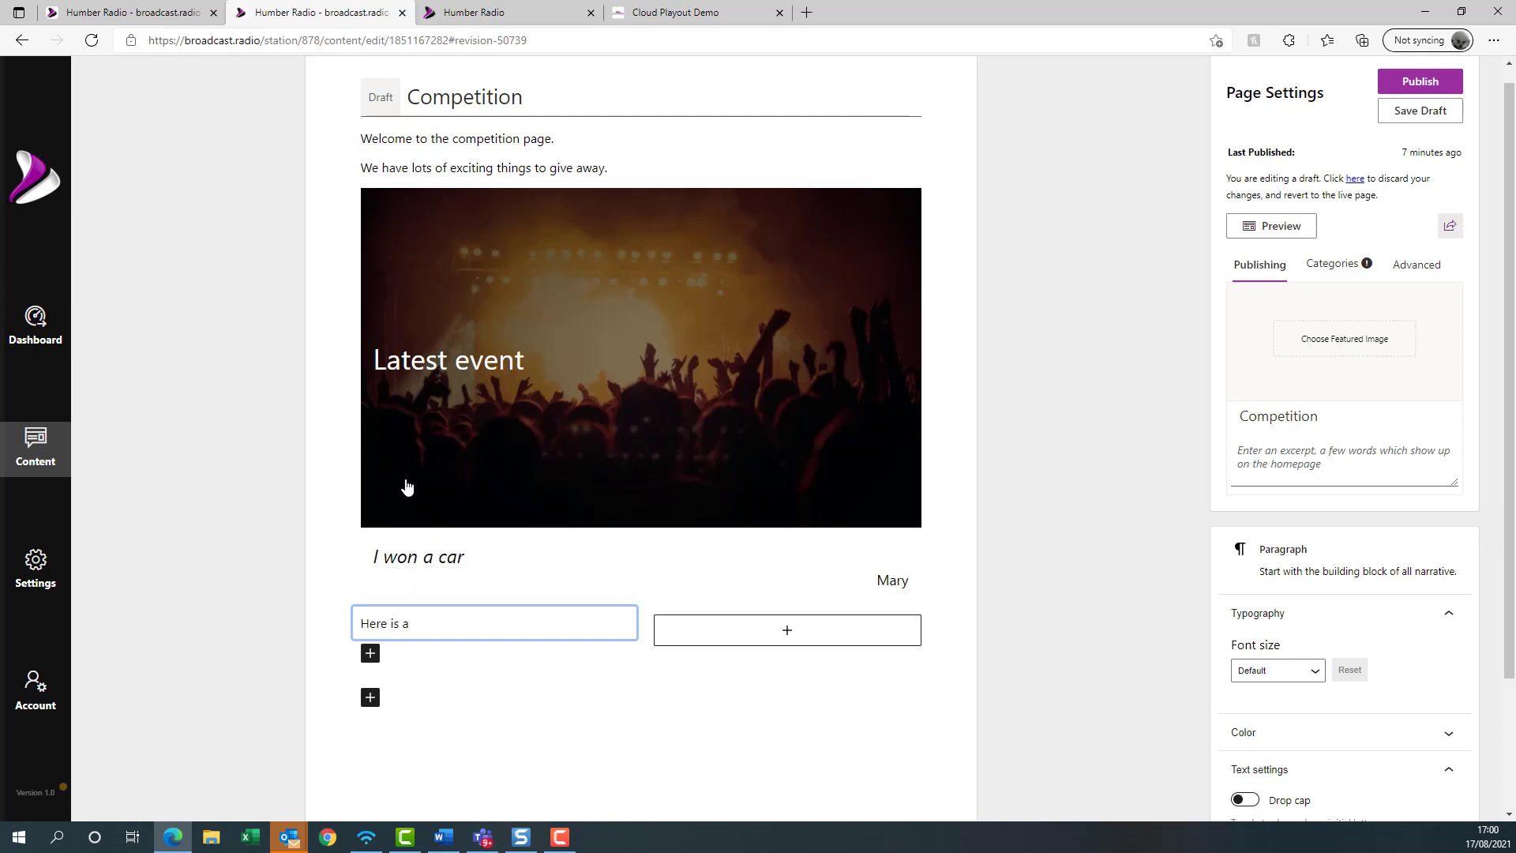
{"action": "type", "text": "list of competitions"}
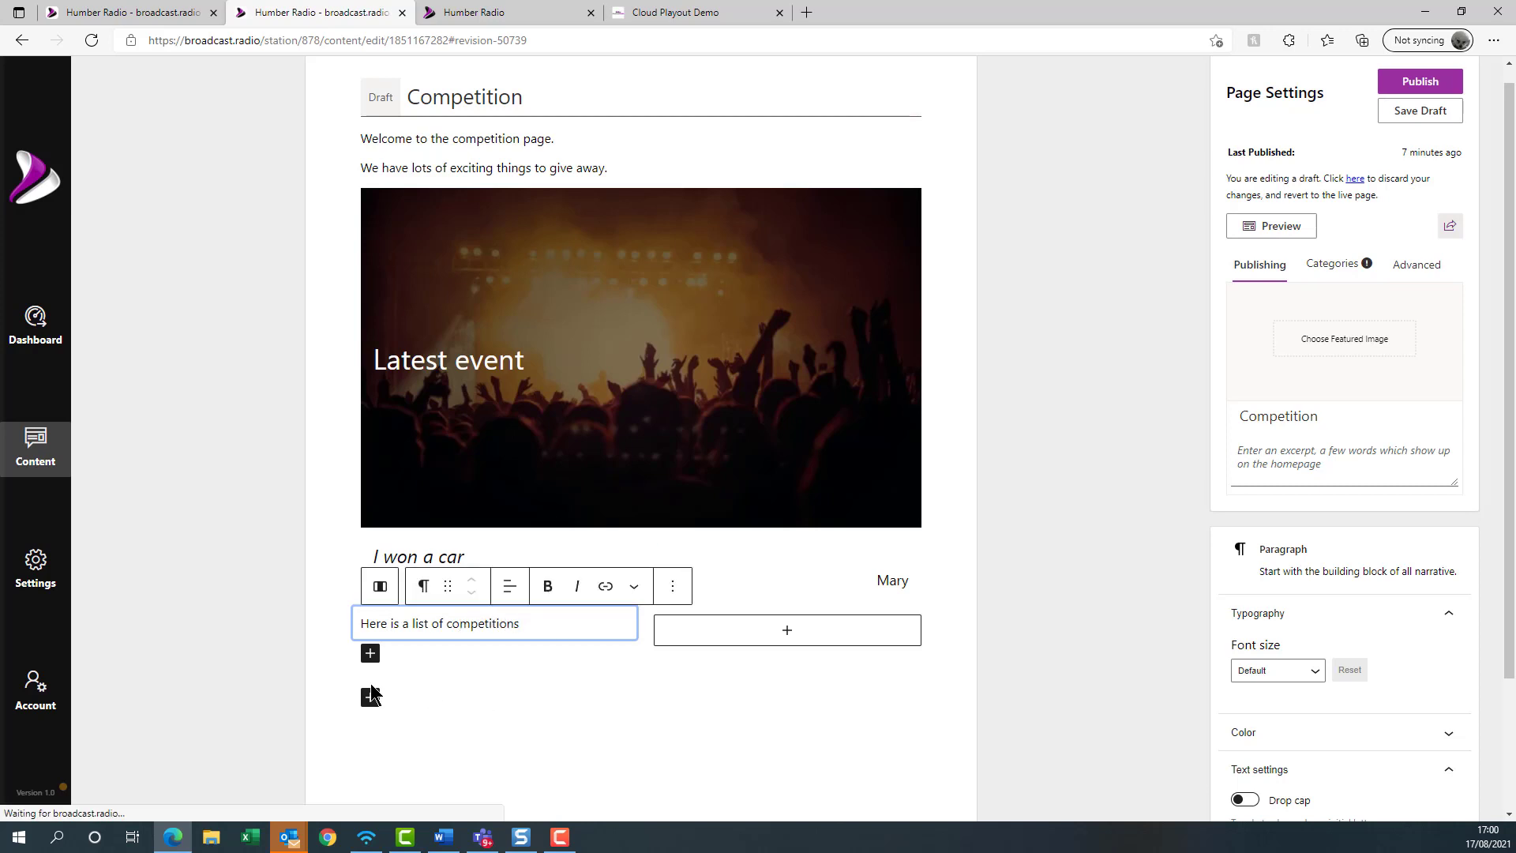
- Add a bulleted list below the first column's paragraph with the items "Sound of the week", "Guess the smell" and "What's my job"
{"action": "left_click", "coordinate": [370, 654]}
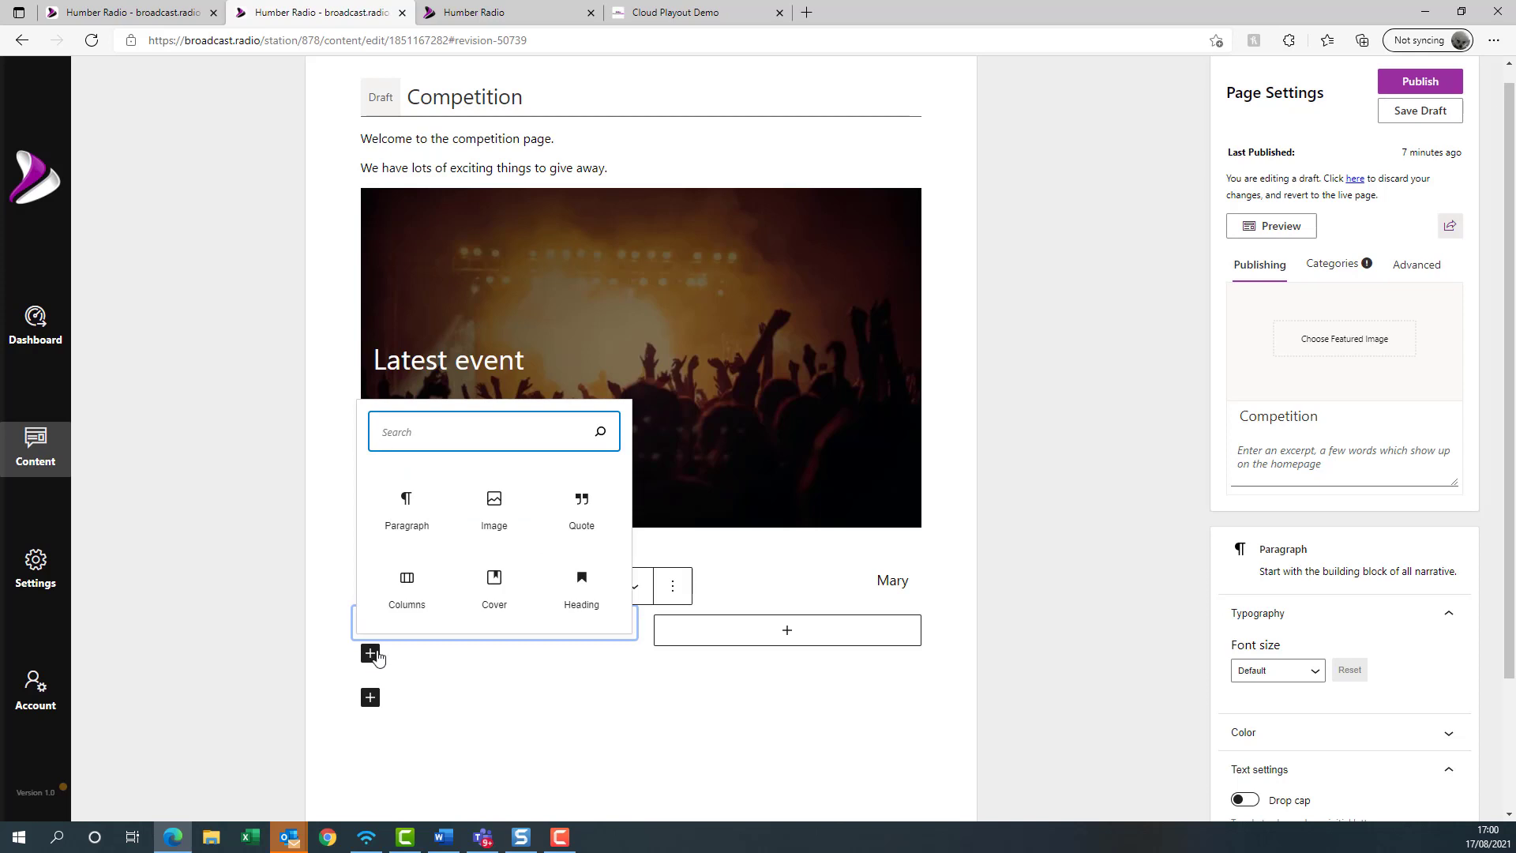
{"action": "type", "text": "list"}
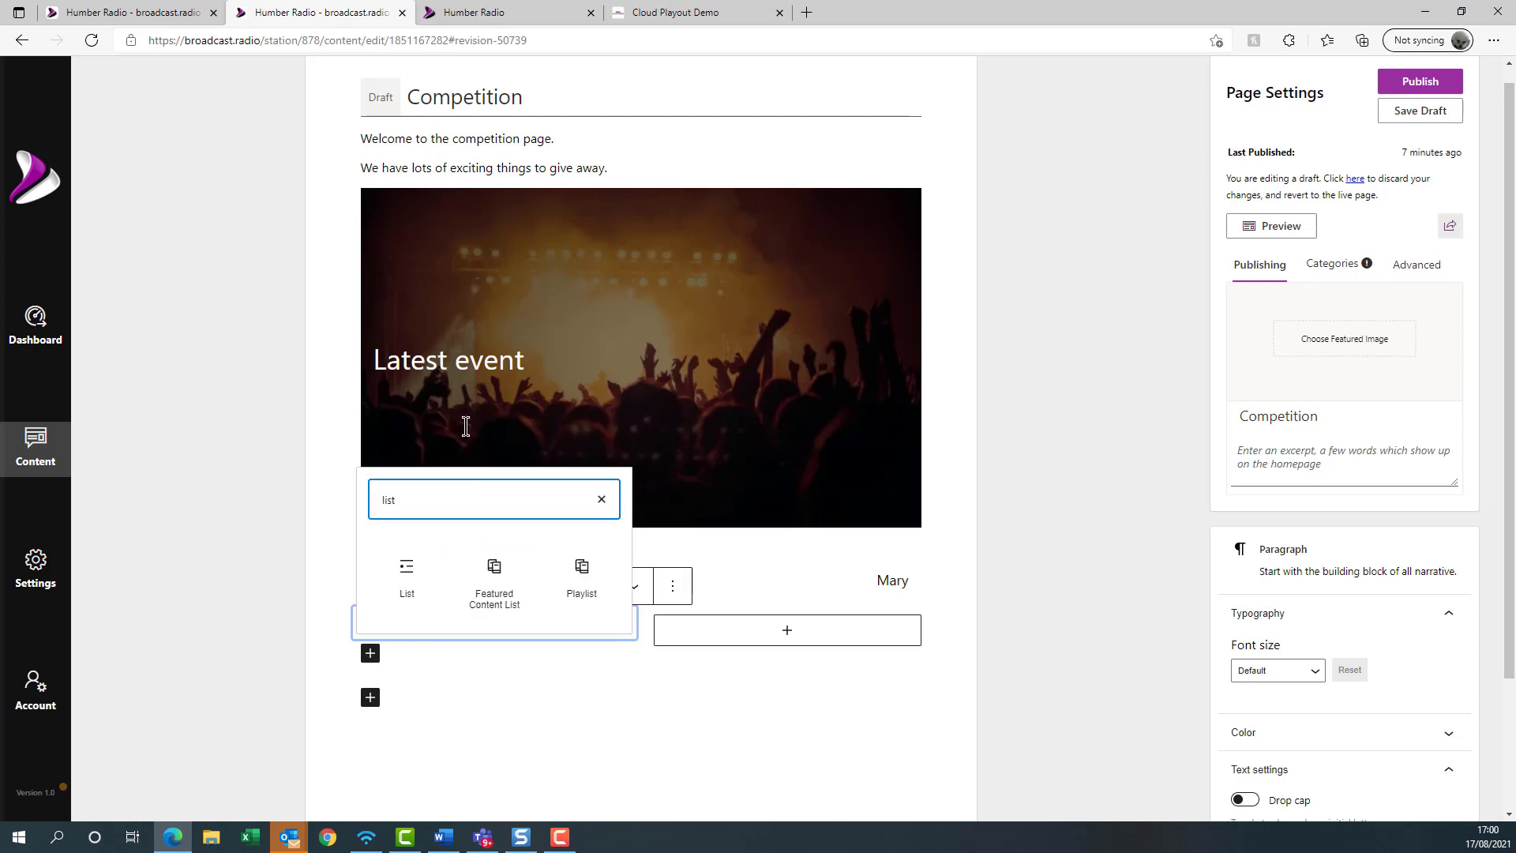
{"action": "left_click", "coordinate": [406, 572]}
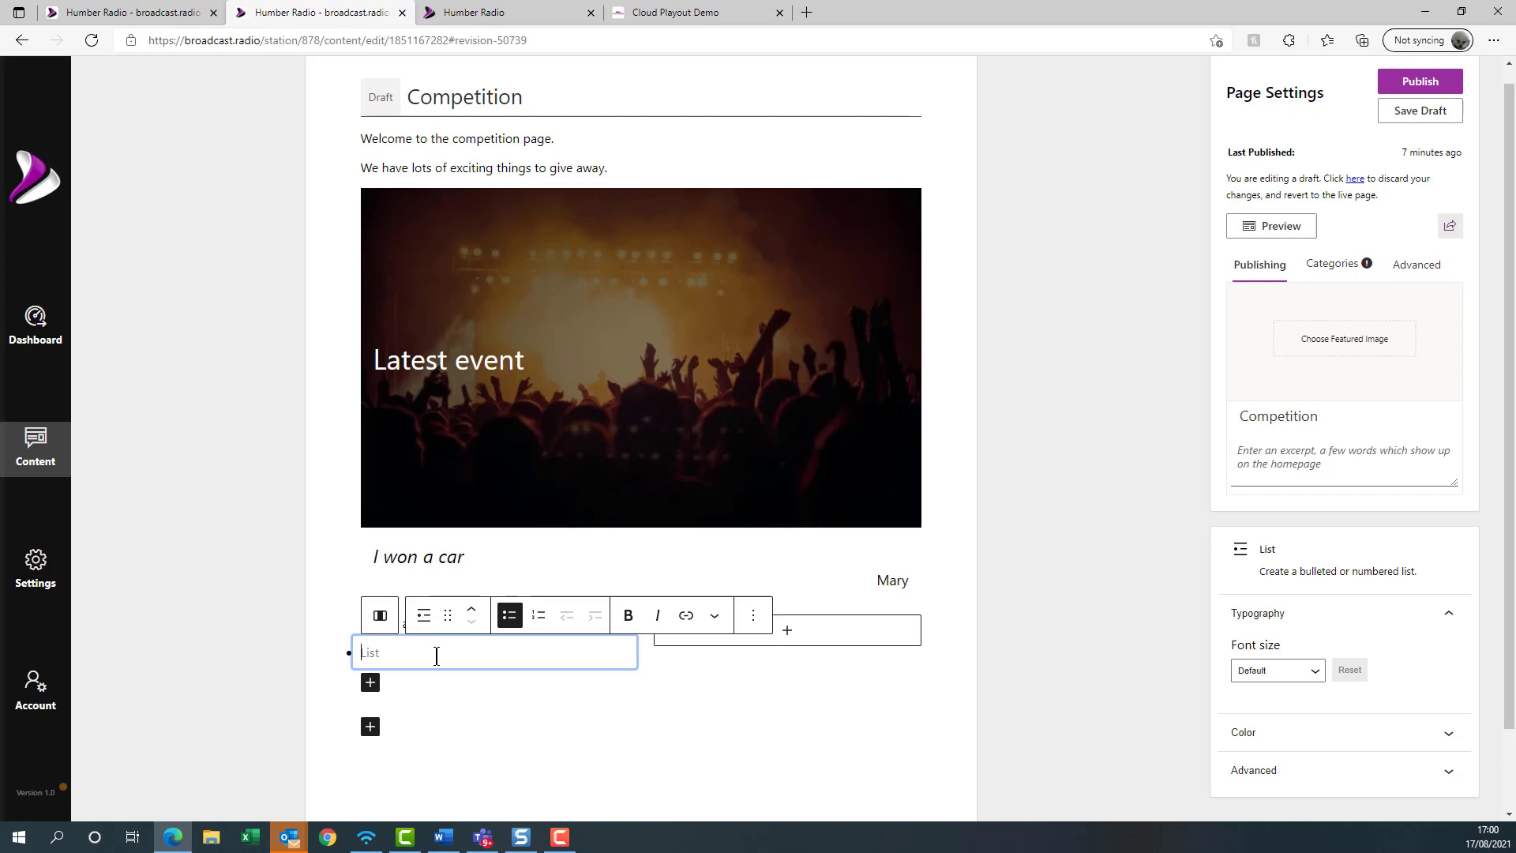
{"action": "type", "text": "Sound "}
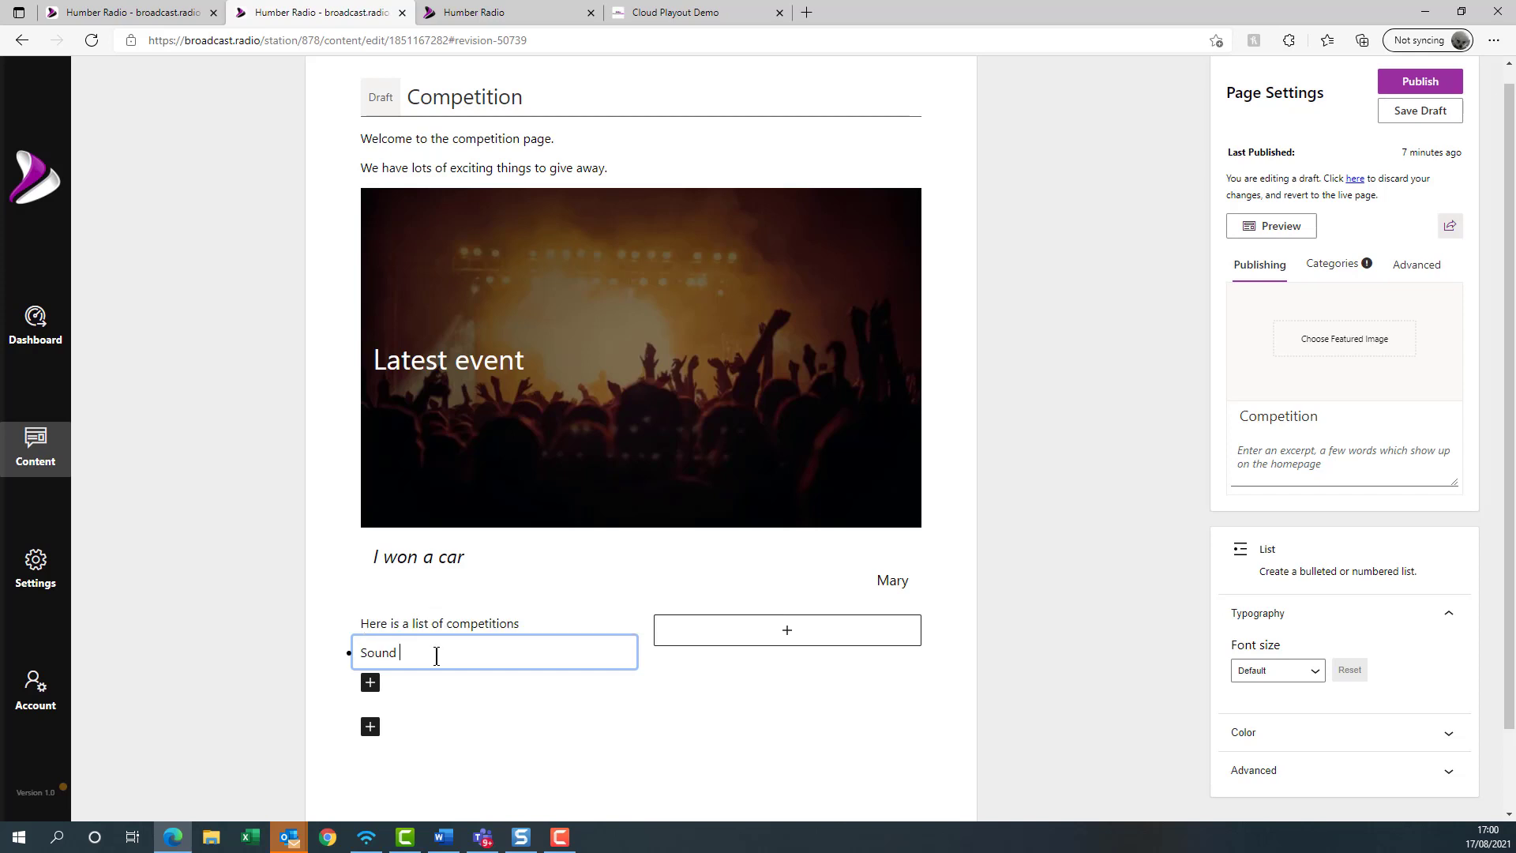
{"action": "type", "text": "of the week"}
{"action": "key", "text": "Return"}
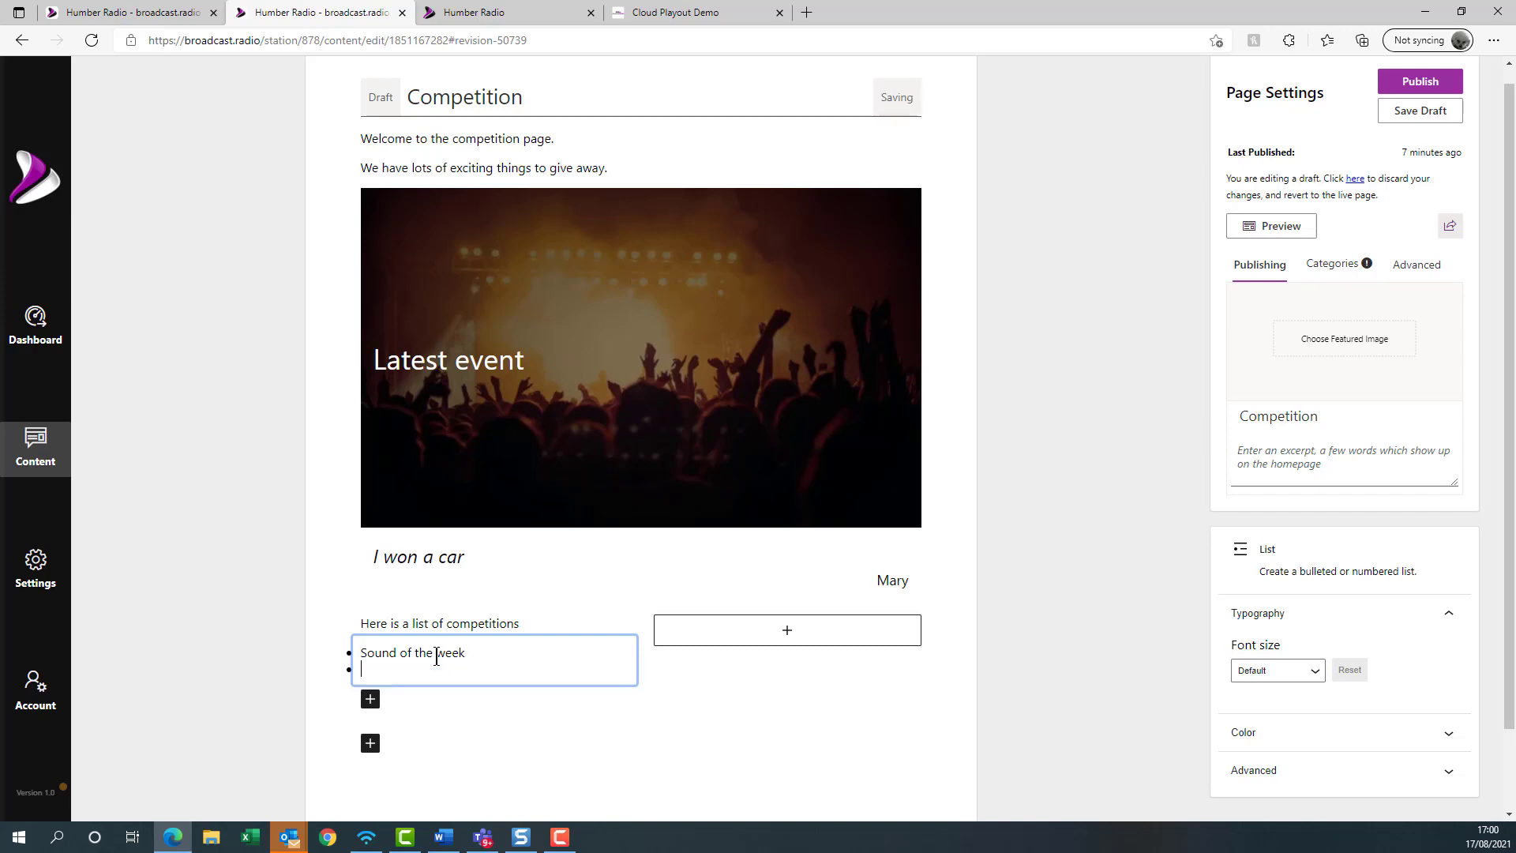
{"action": "type", "text": "Guess the smell"}
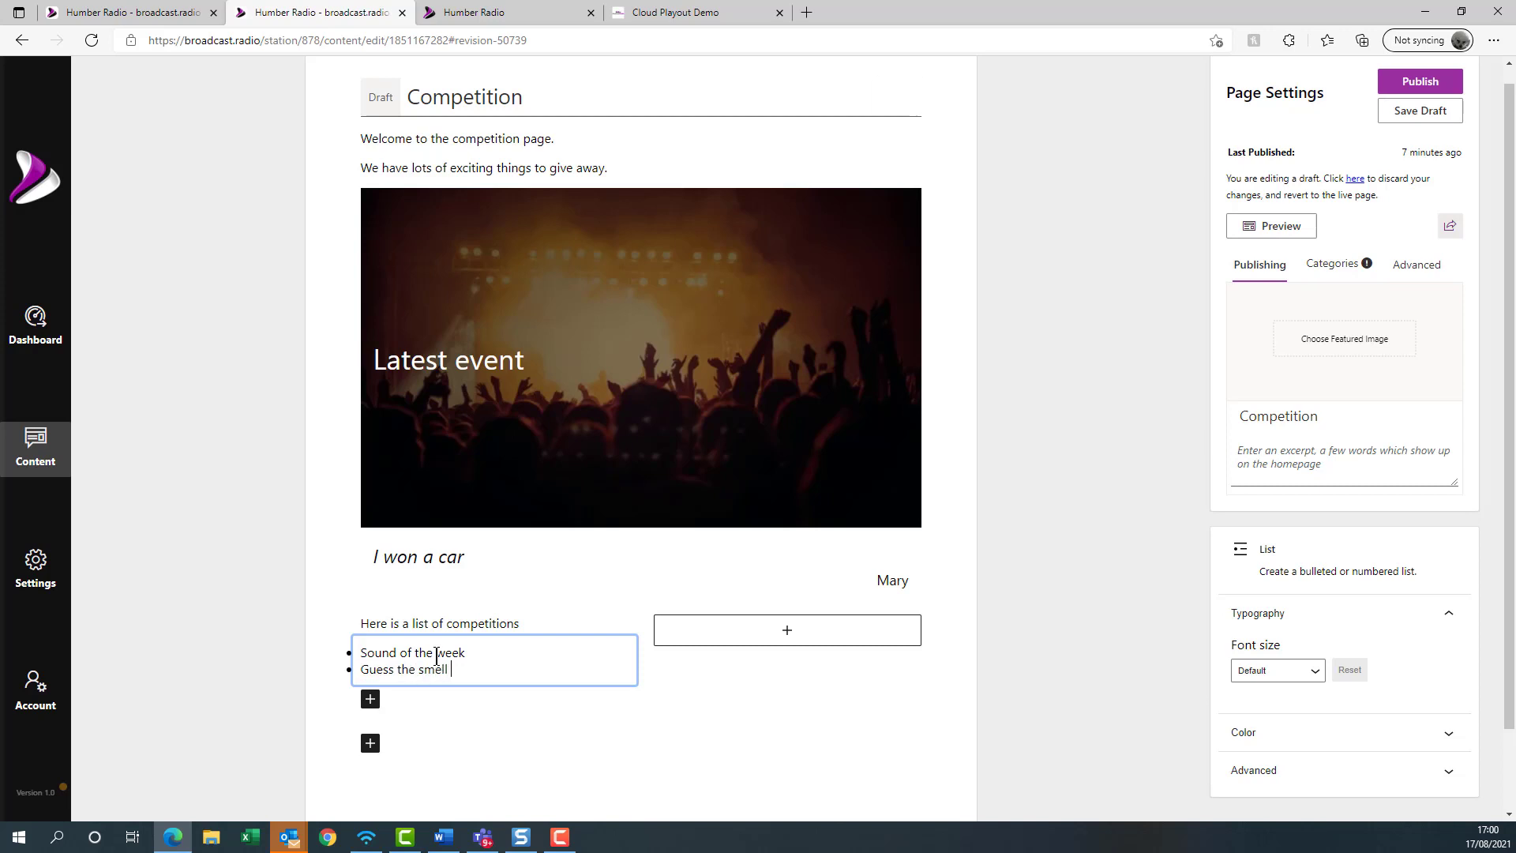
{"action": "key", "text": "Return"}
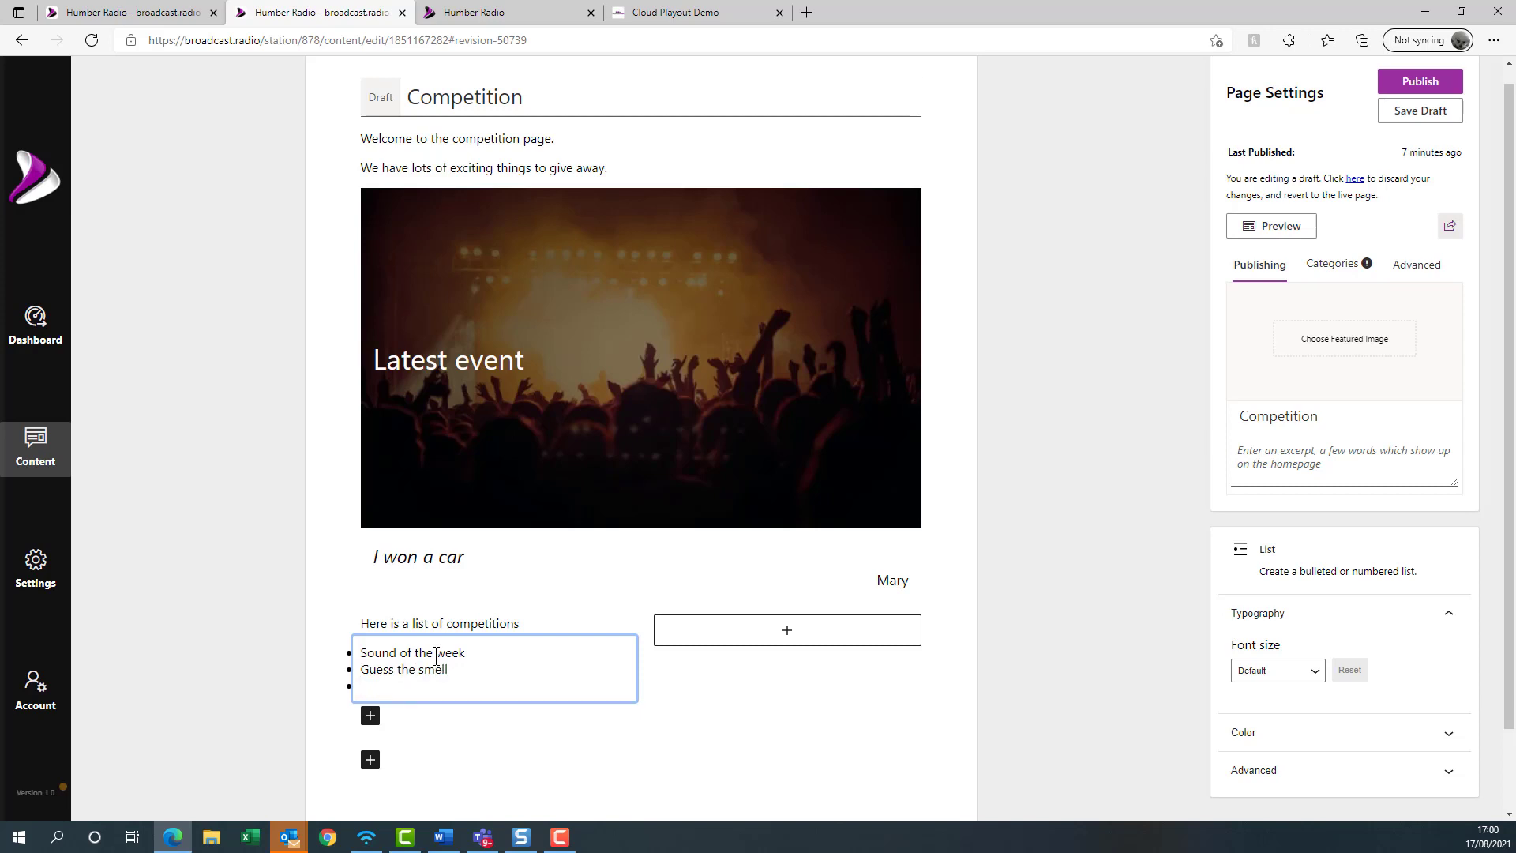
{"action": "type", "text": "Whats"}
{"action": "key", "text": "BackSpace"}
{"action": "key", "text": "BackSpace"}
{"action": "type", "text": "'s my job"}
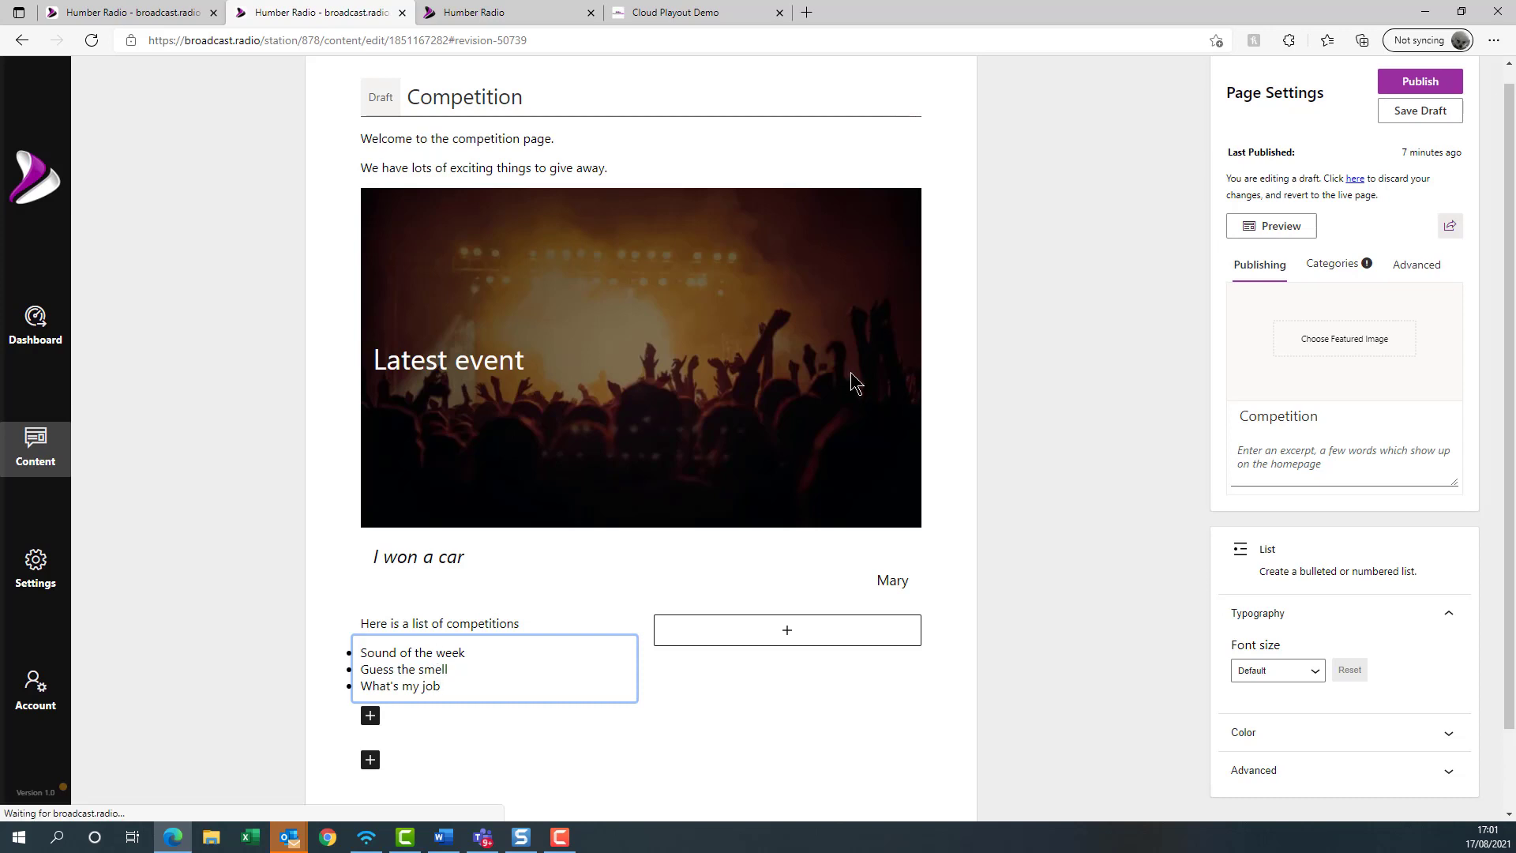
- Insert the image pexels-rodnae-productions-7915524 (1).jpg from the Media Library into the second column
{"action": "left_click", "coordinate": [786, 631]}
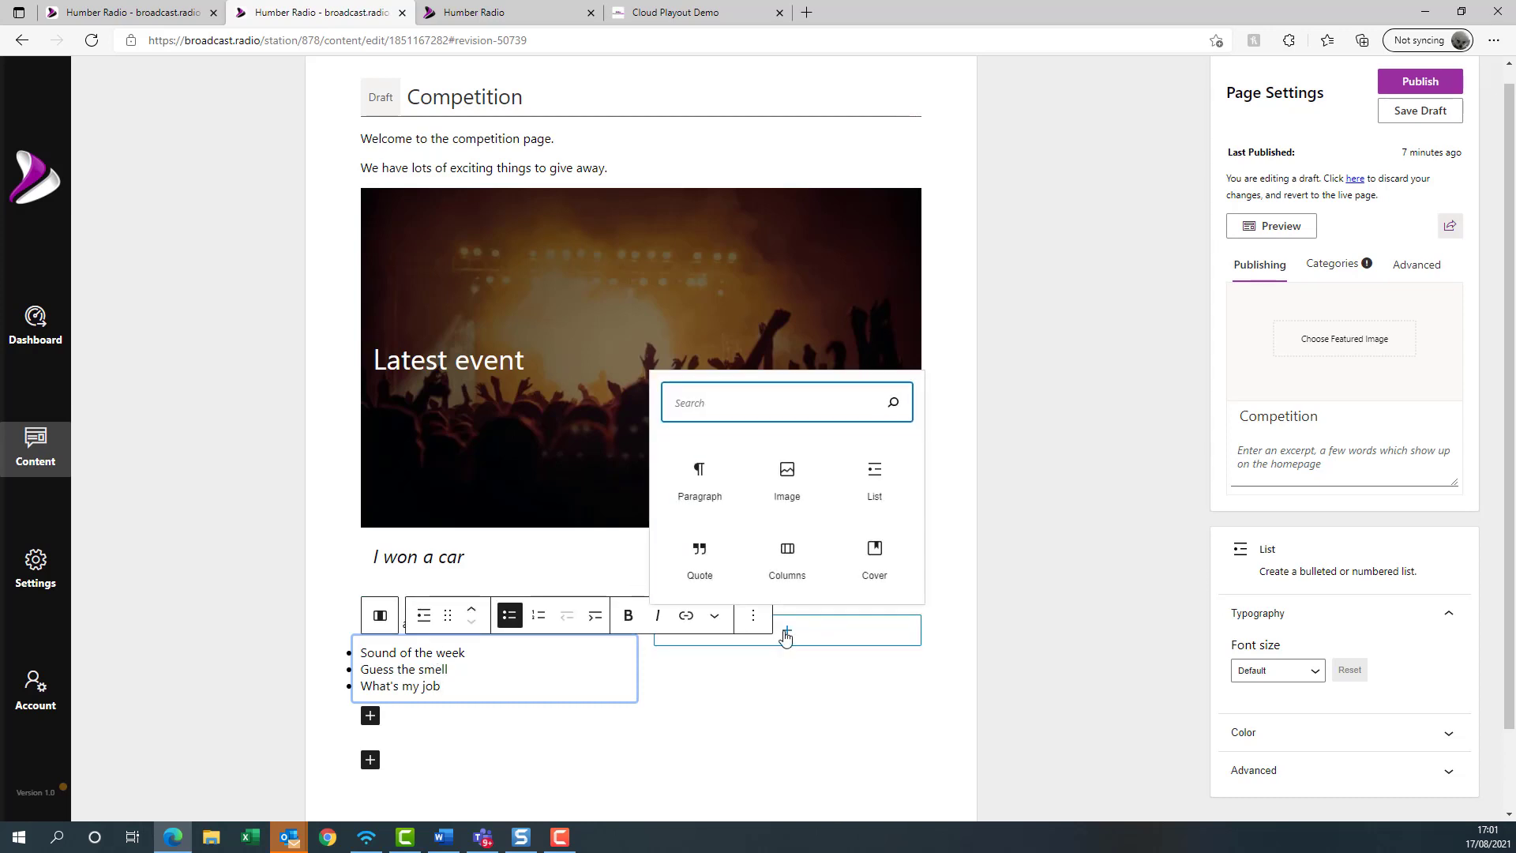
{"action": "left_click", "coordinate": [786, 488]}
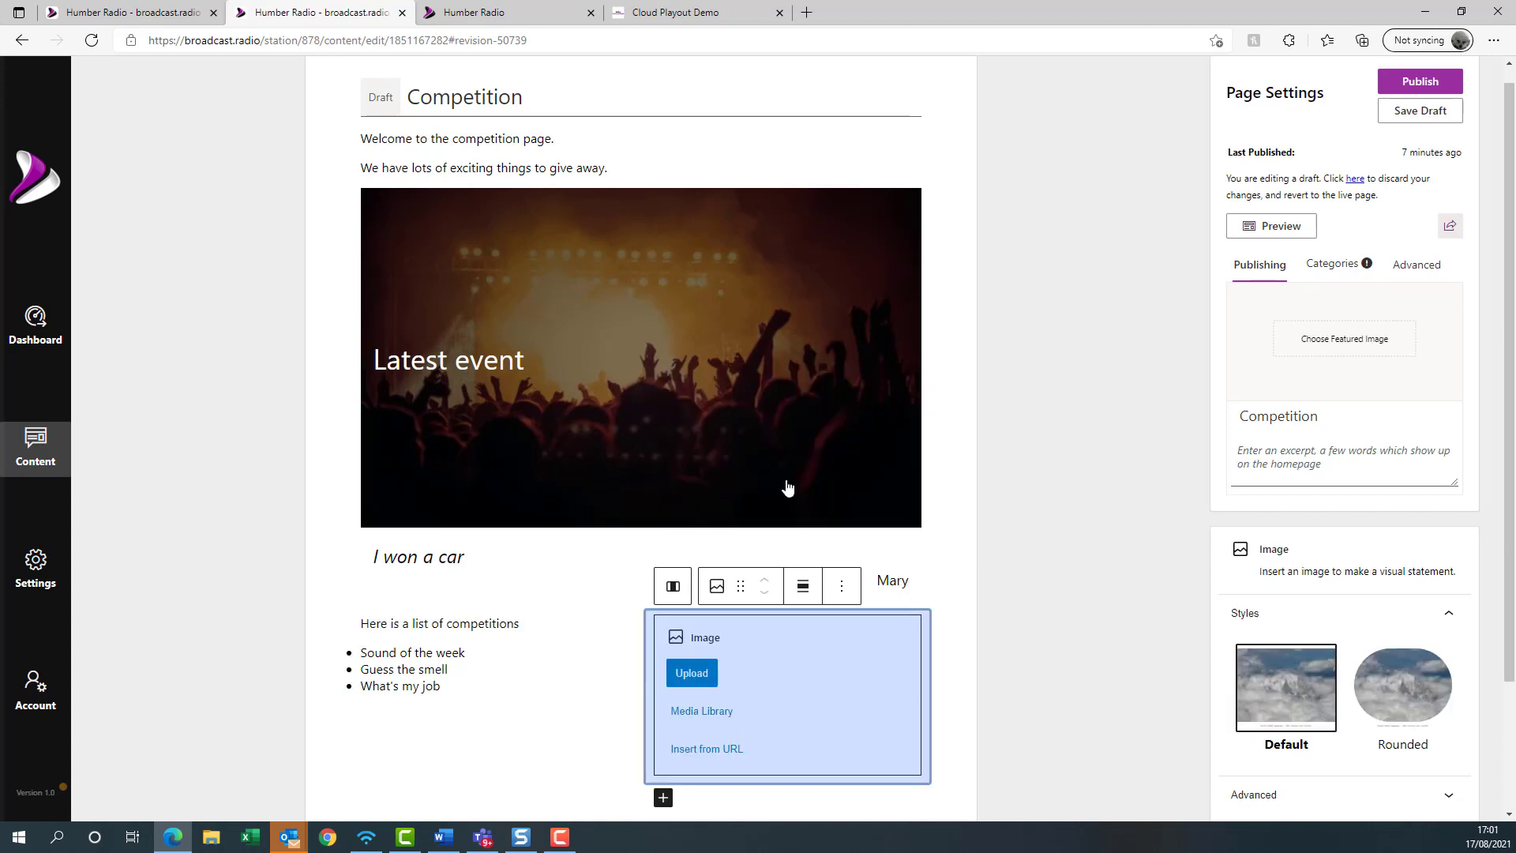
{"action": "left_click", "coordinate": [710, 712]}
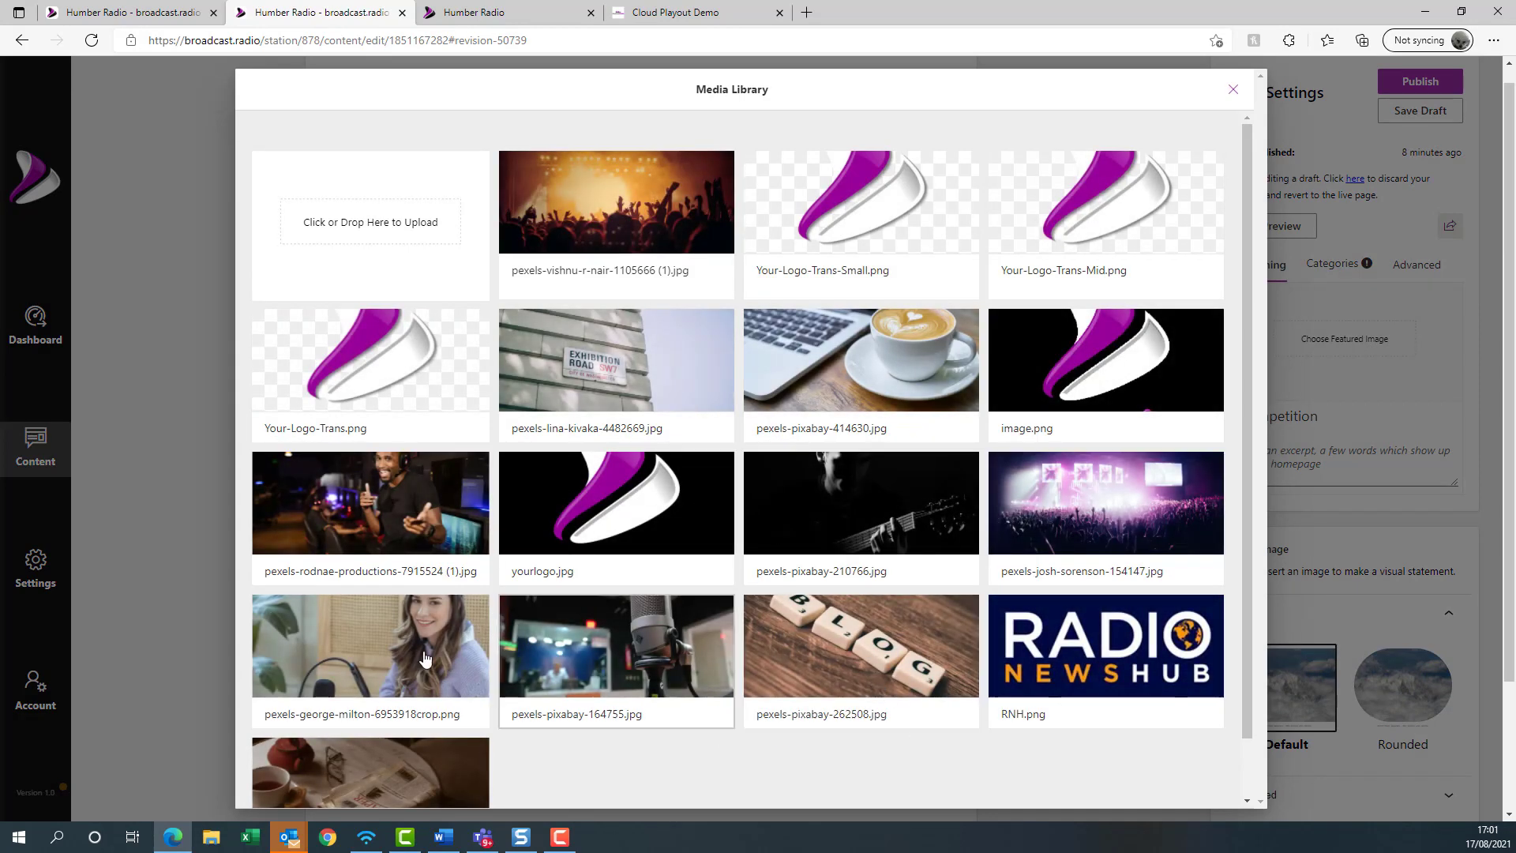
{"action": "scroll", "coordinate": [419, 633], "scroll_direction": "down", "scroll_amount": 1}
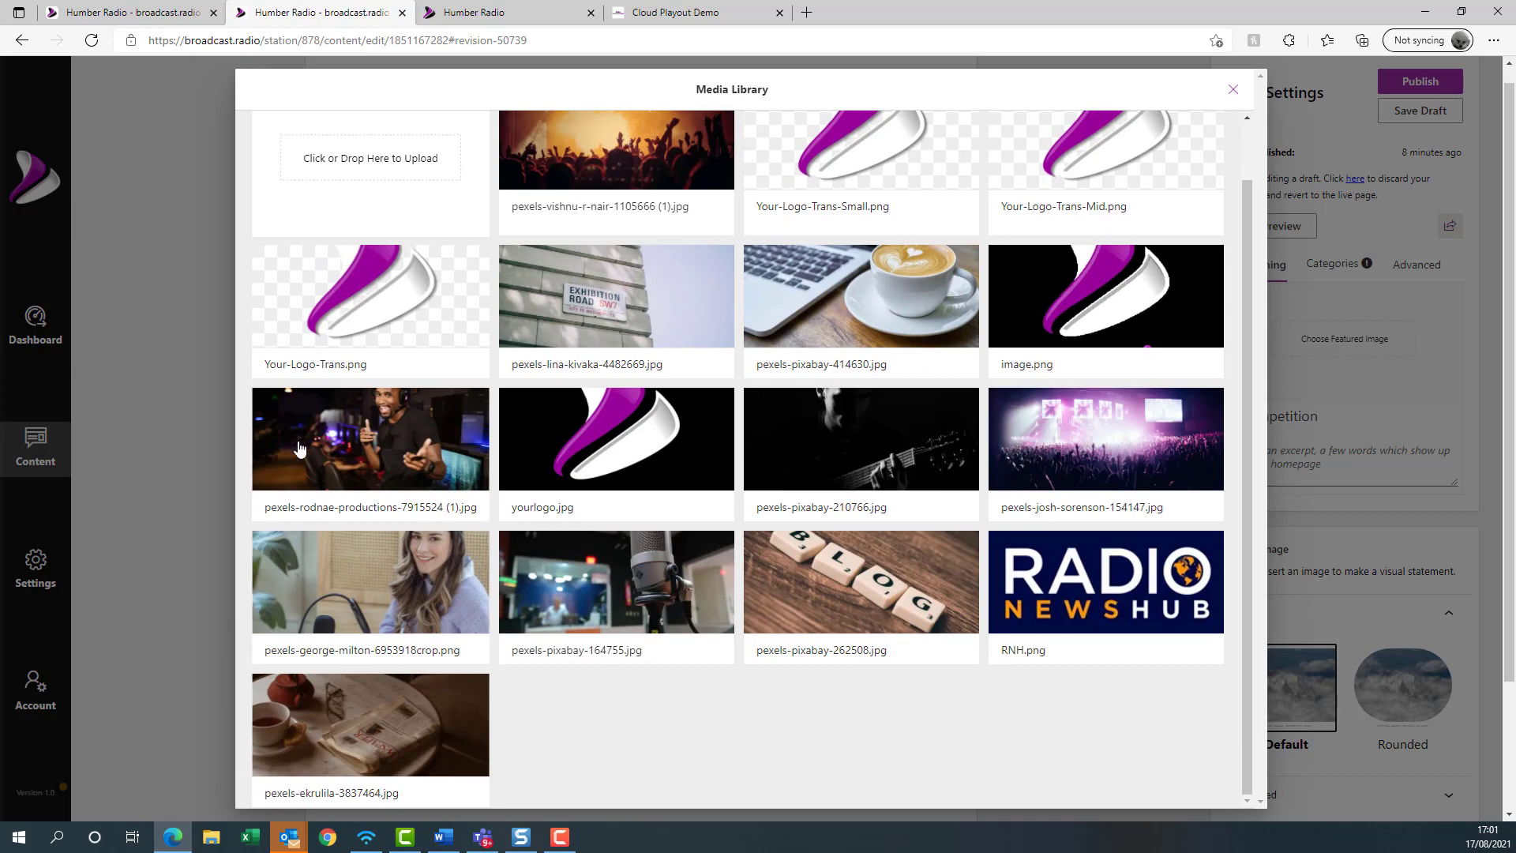
{"action": "left_click", "coordinate": [345, 460]}
{"action": "scroll", "coordinate": [790, 589], "scroll_direction": "down", "scroll_amount": 2}
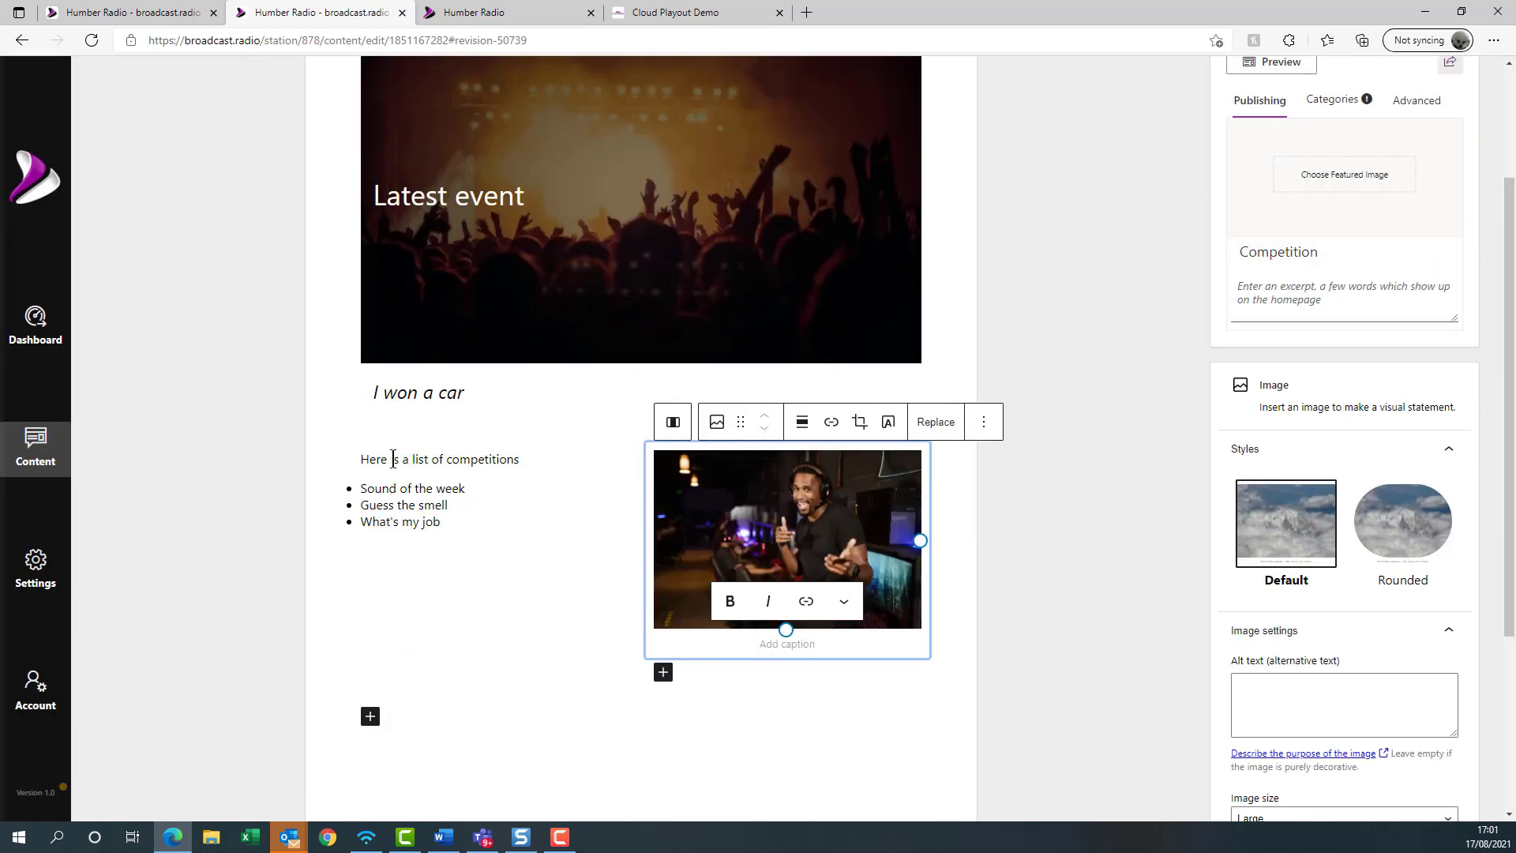
{"action": "scroll", "coordinate": [483, 498], "scroll_direction": "up", "scroll_amount": 2}
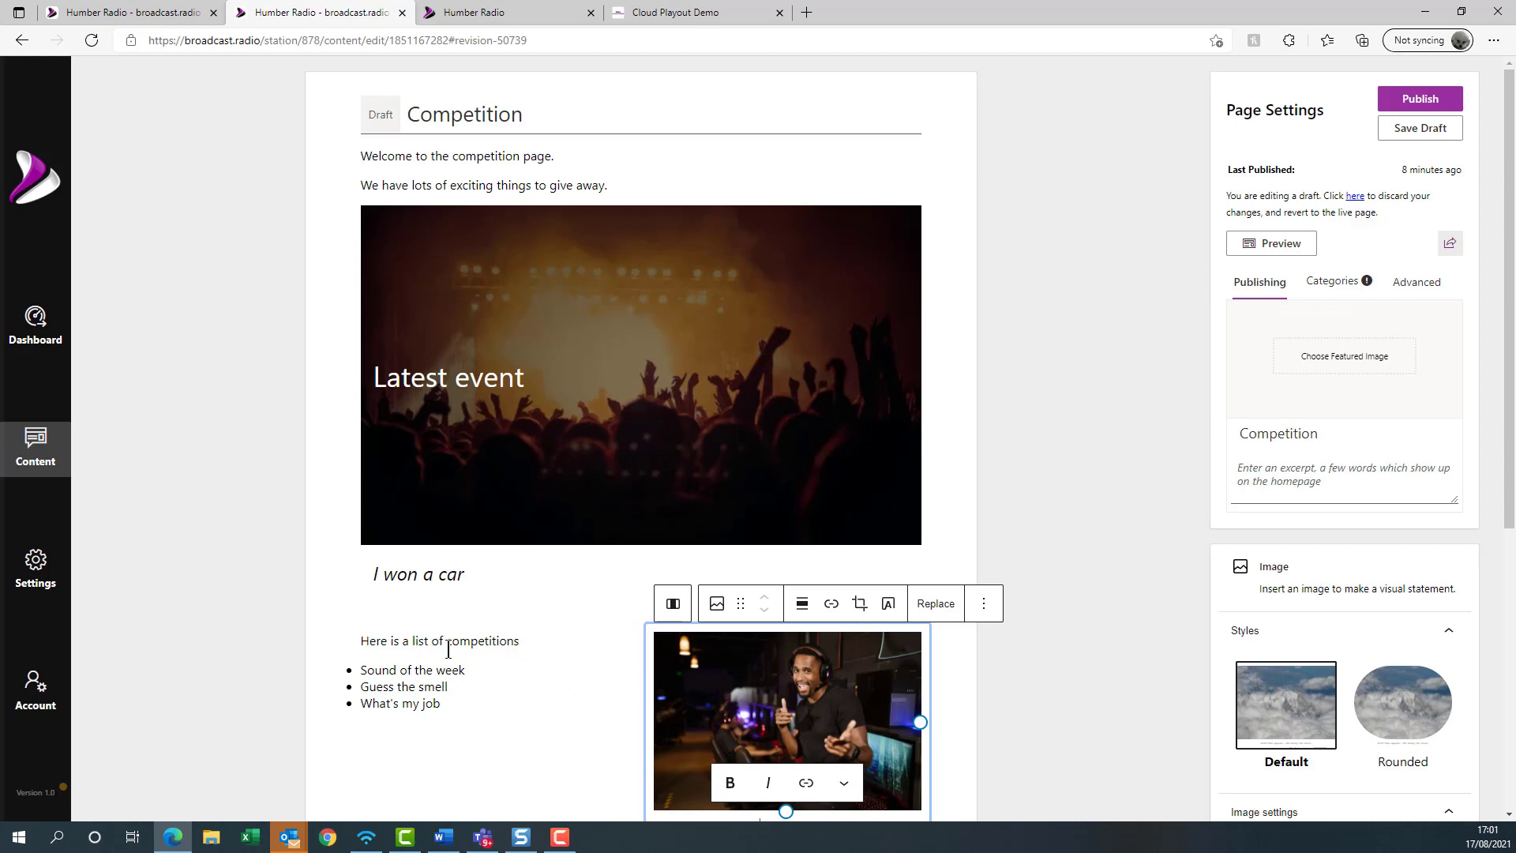
- Apply the Rounded style to the image in the second column
{"action": "scroll", "coordinate": [439, 701], "scroll_direction": "down", "scroll_amount": 5}
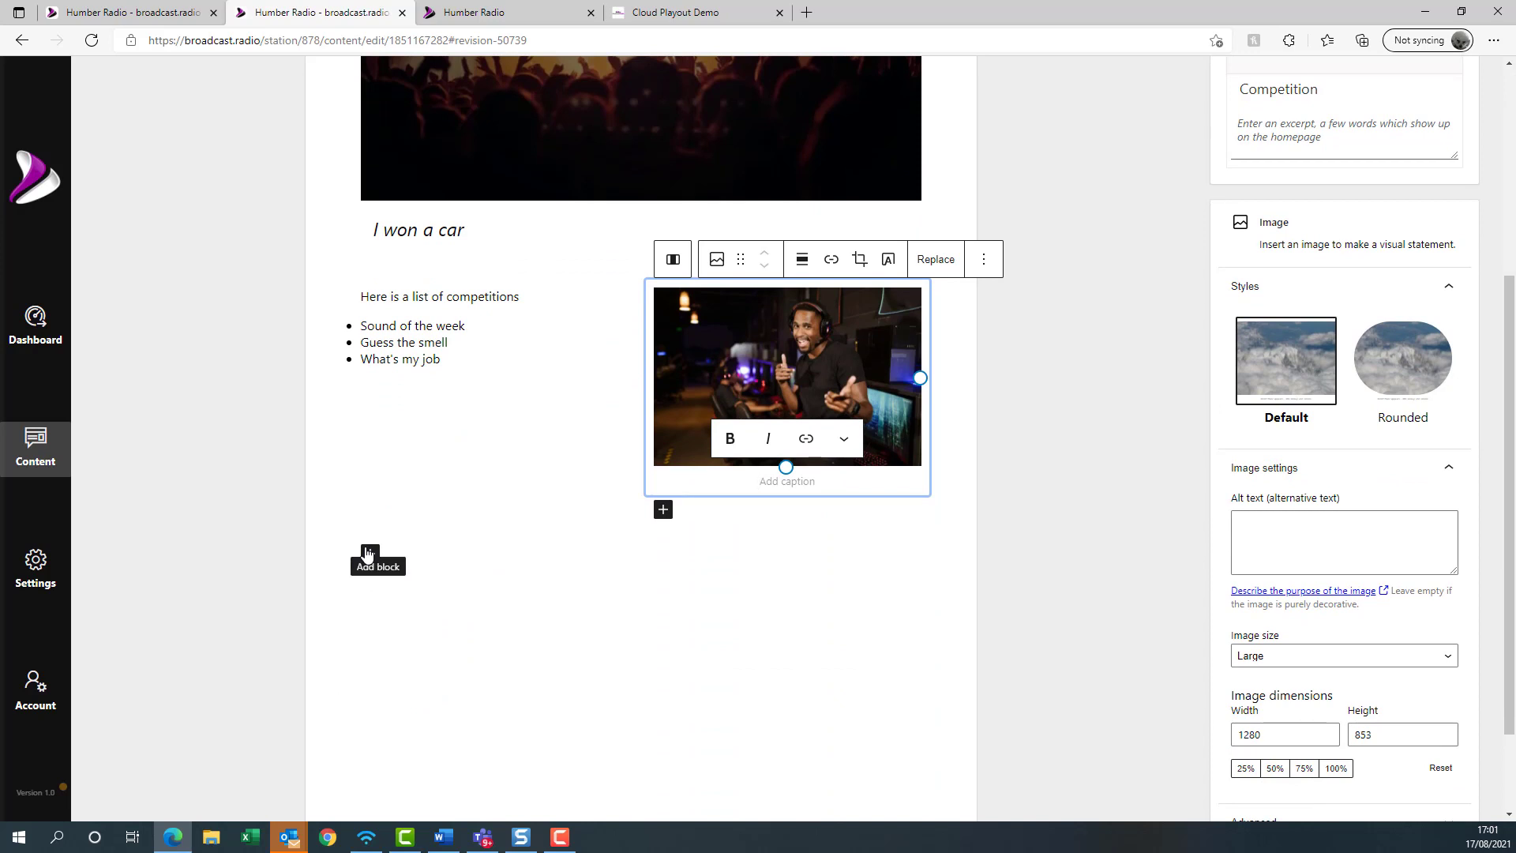
{"action": "scroll", "coordinate": [803, 542], "scroll_direction": "down", "scroll_amount": 2}
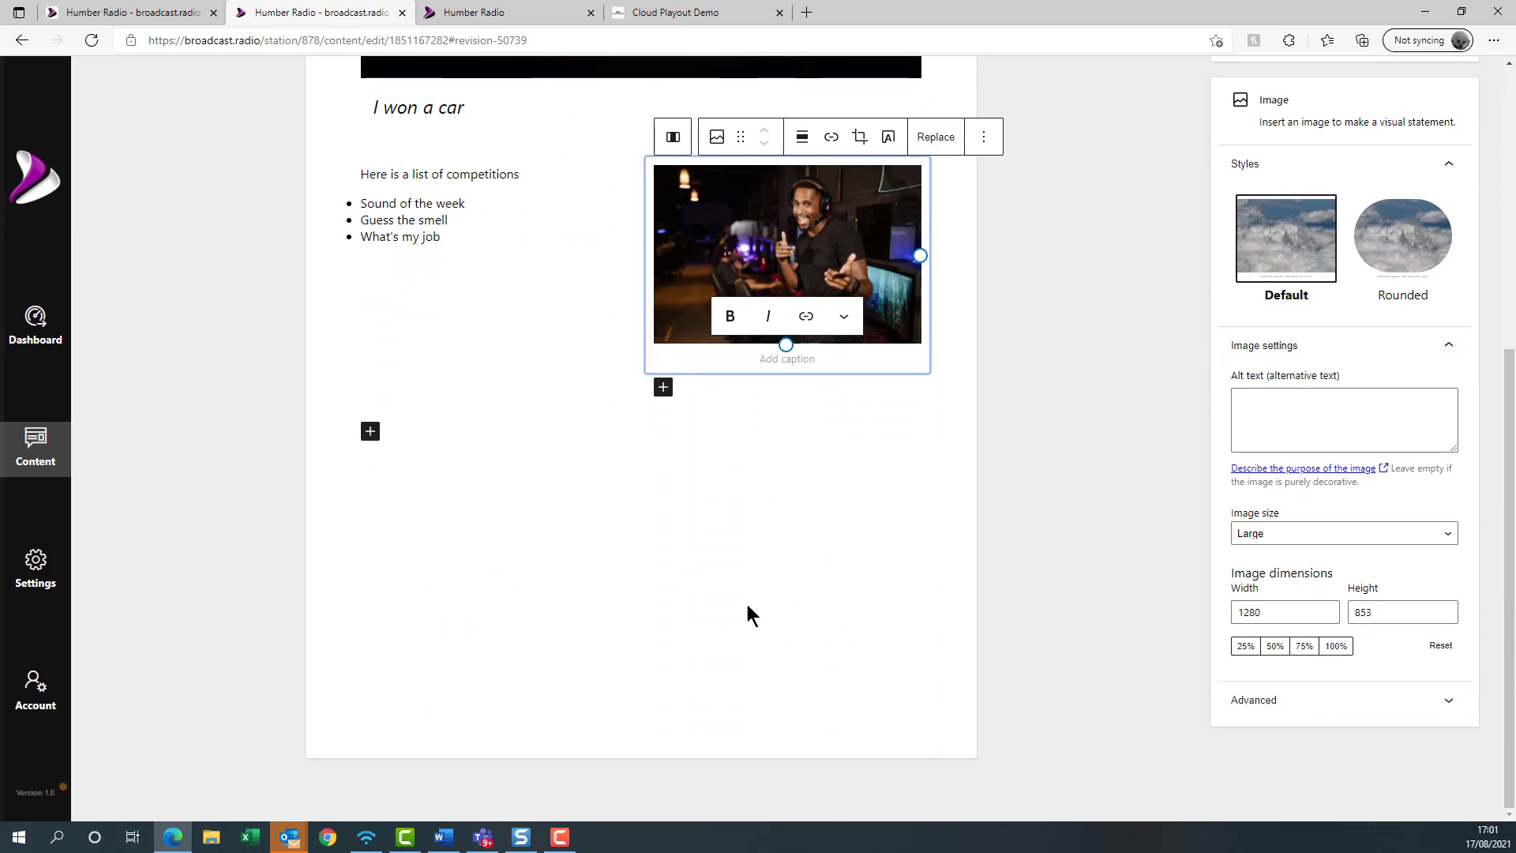
{"action": "scroll", "coordinate": [747, 607], "scroll_direction": "up", "scroll_amount": 5}
{"action": "scroll", "coordinate": [800, 474], "scroll_direction": "down", "scroll_amount": 2}
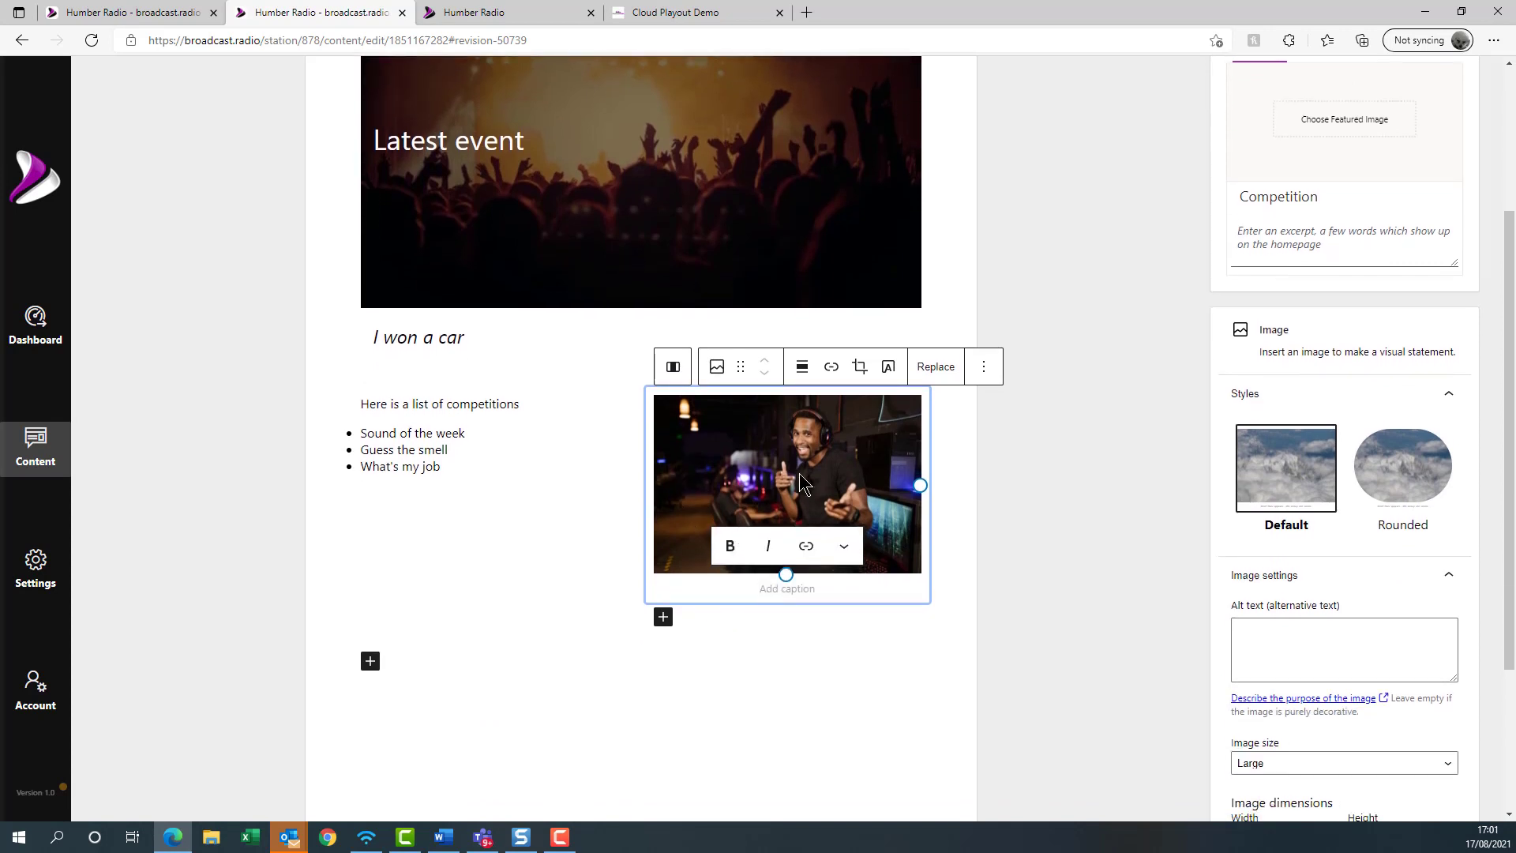
{"action": "left_click", "coordinate": [811, 457]}
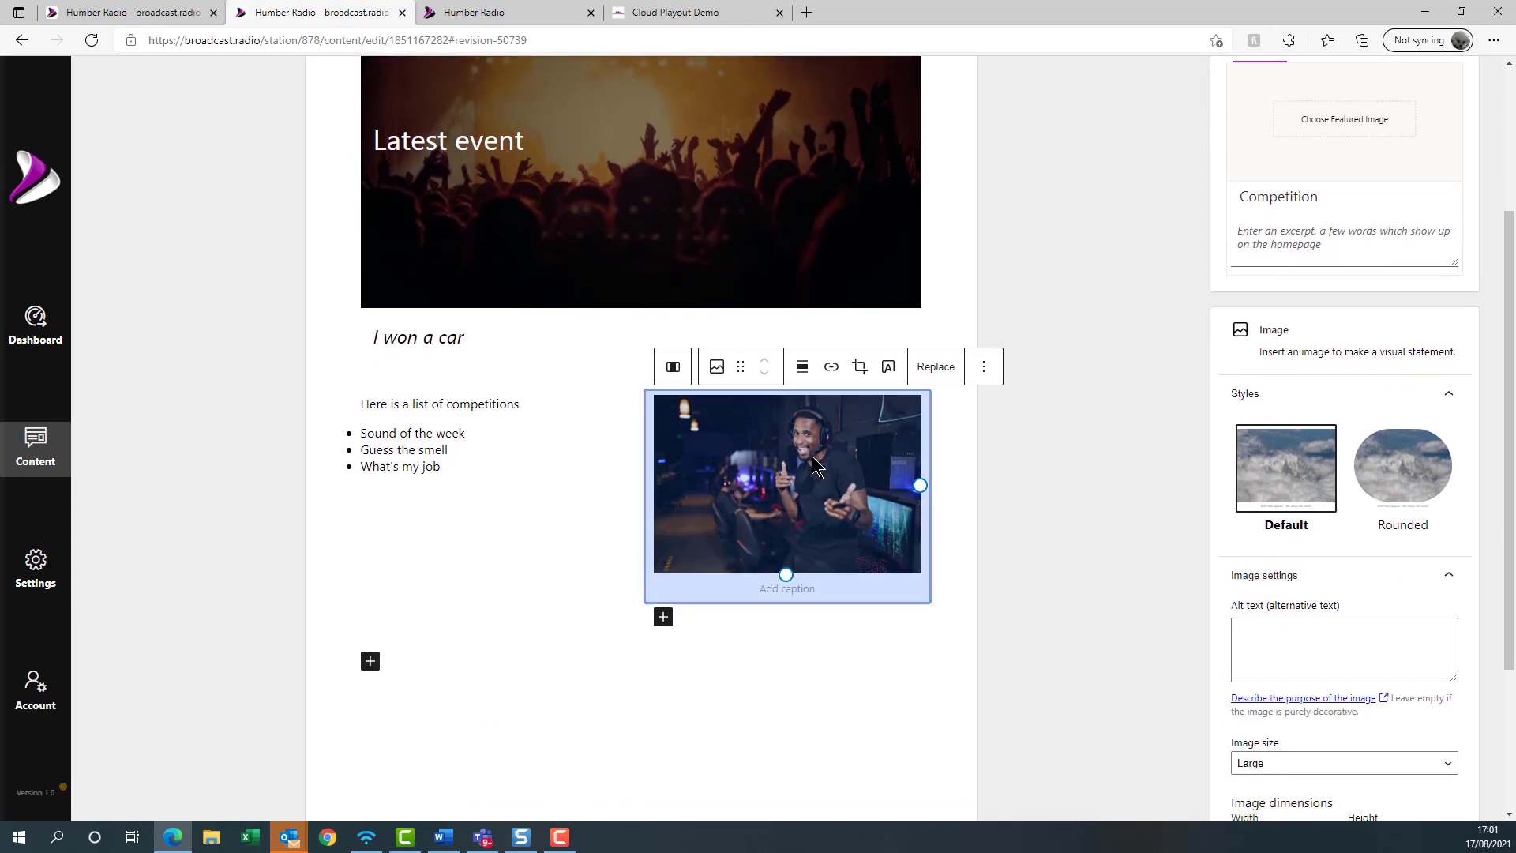
{"action": "left_click", "coordinate": [1414, 462]}
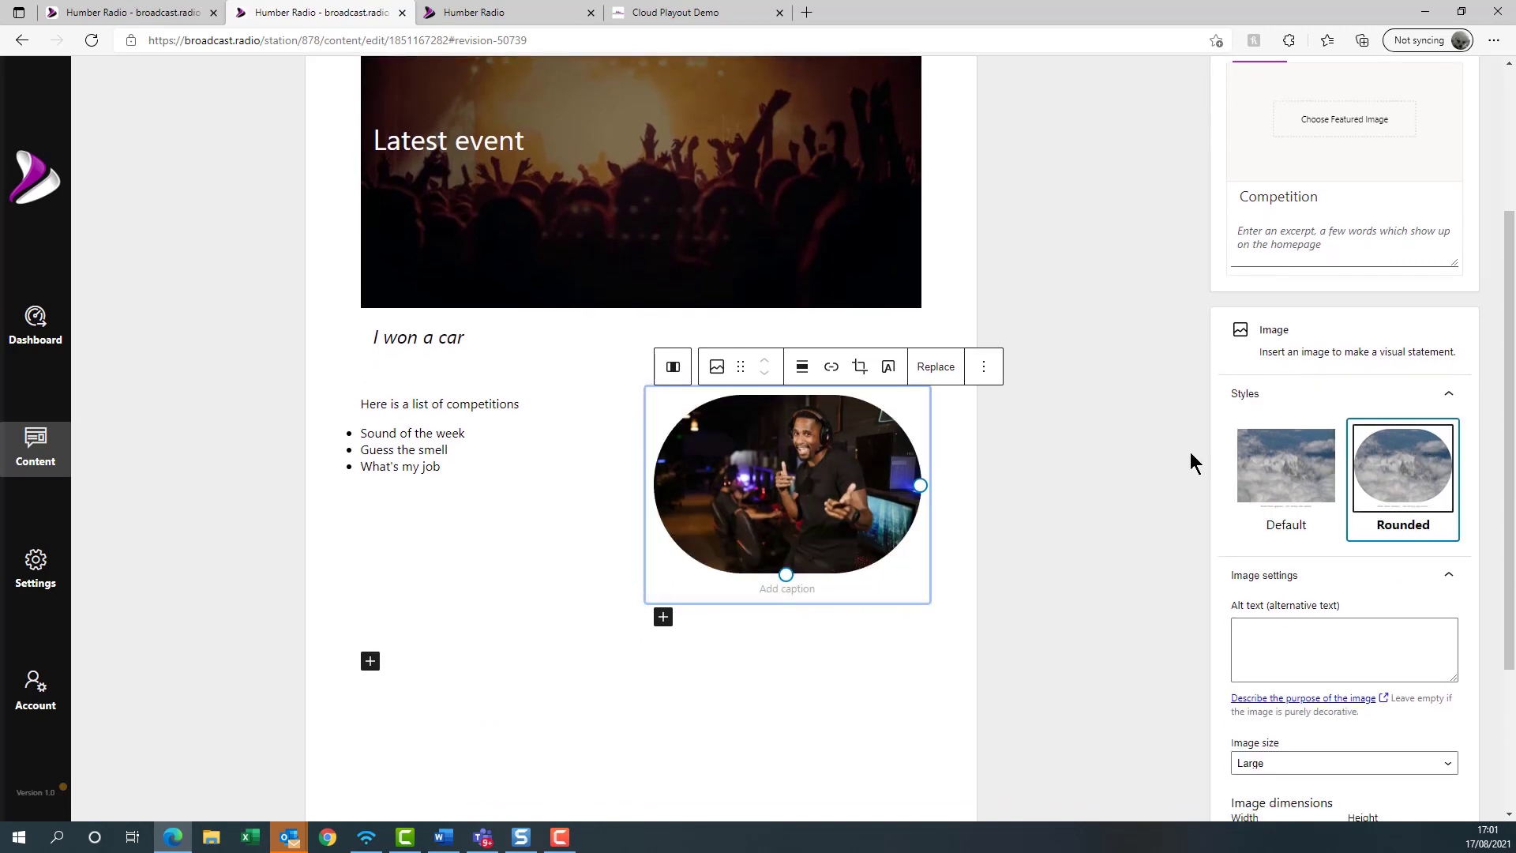
- Publish the Competition page with its current content
{"action": "scroll", "coordinate": [1245, 584], "scroll_direction": "down", "scroll_amount": 3}
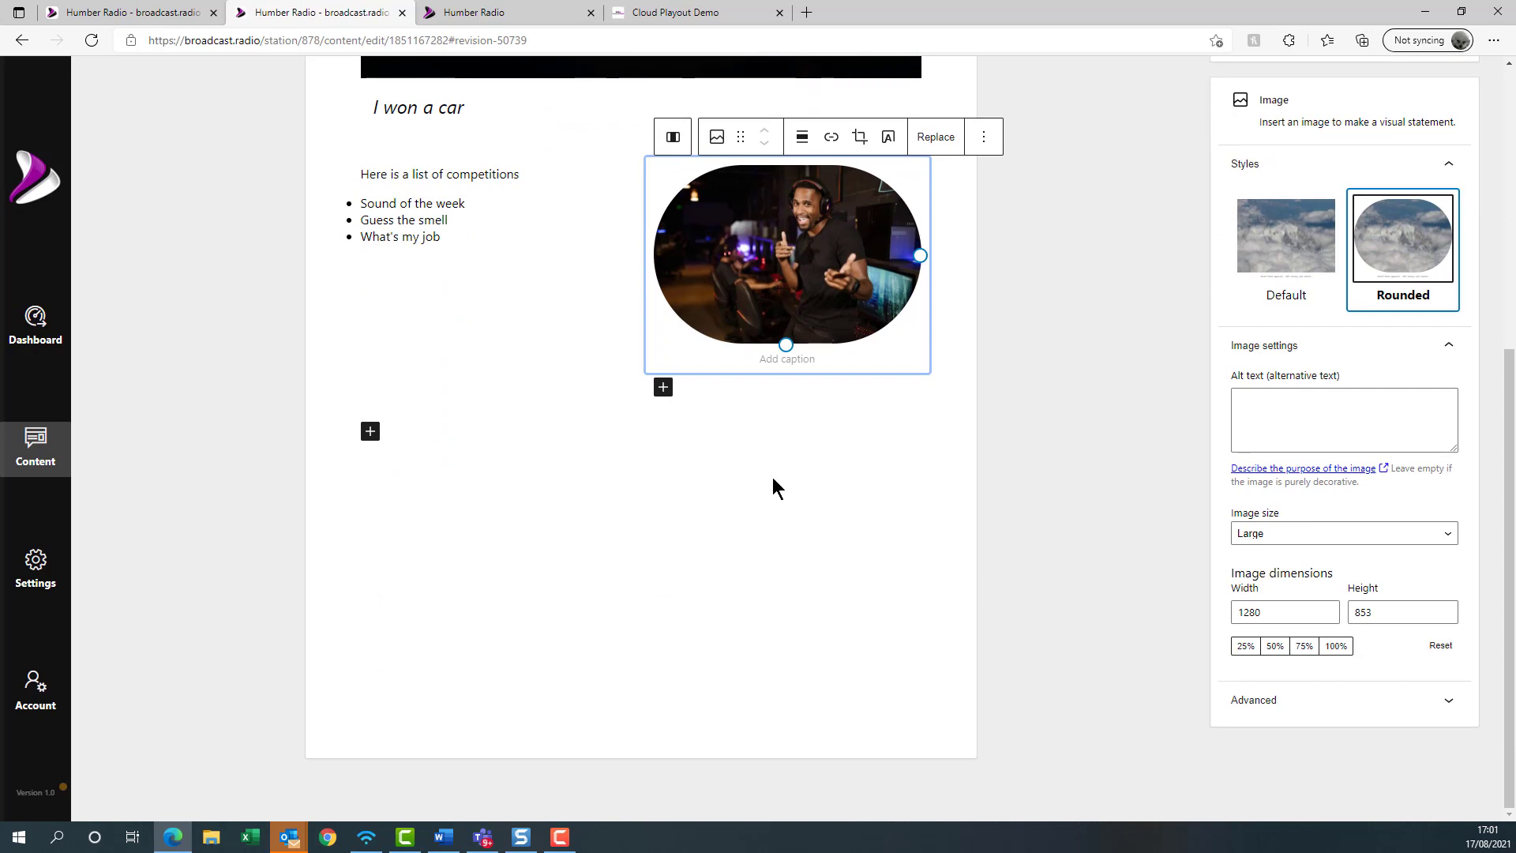
{"action": "scroll", "coordinate": [771, 482], "scroll_direction": "up", "scroll_amount": 6}
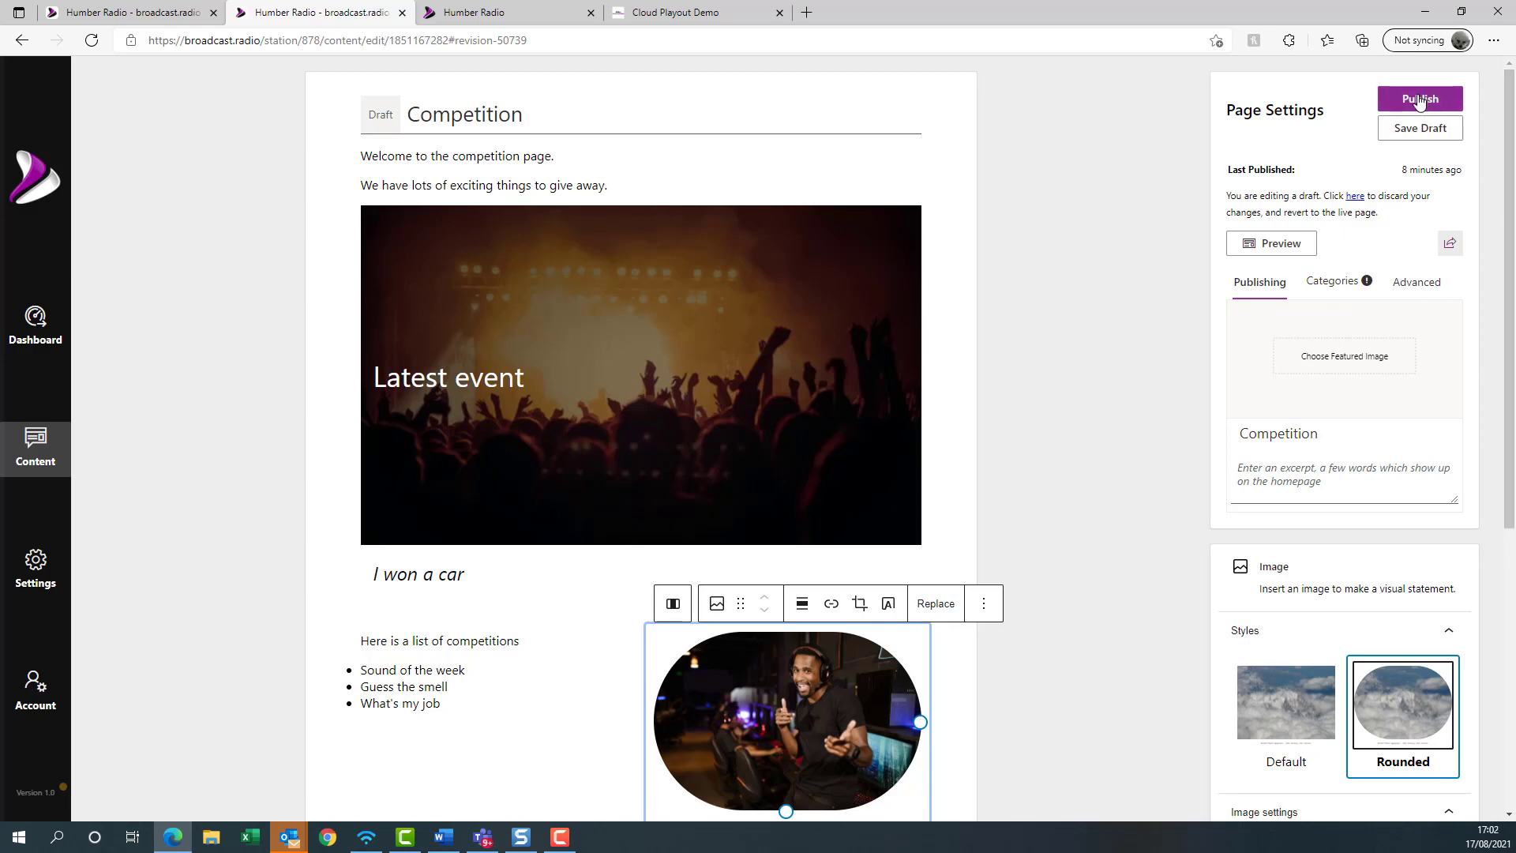
{"action": "left_click", "coordinate": [1419, 101]}
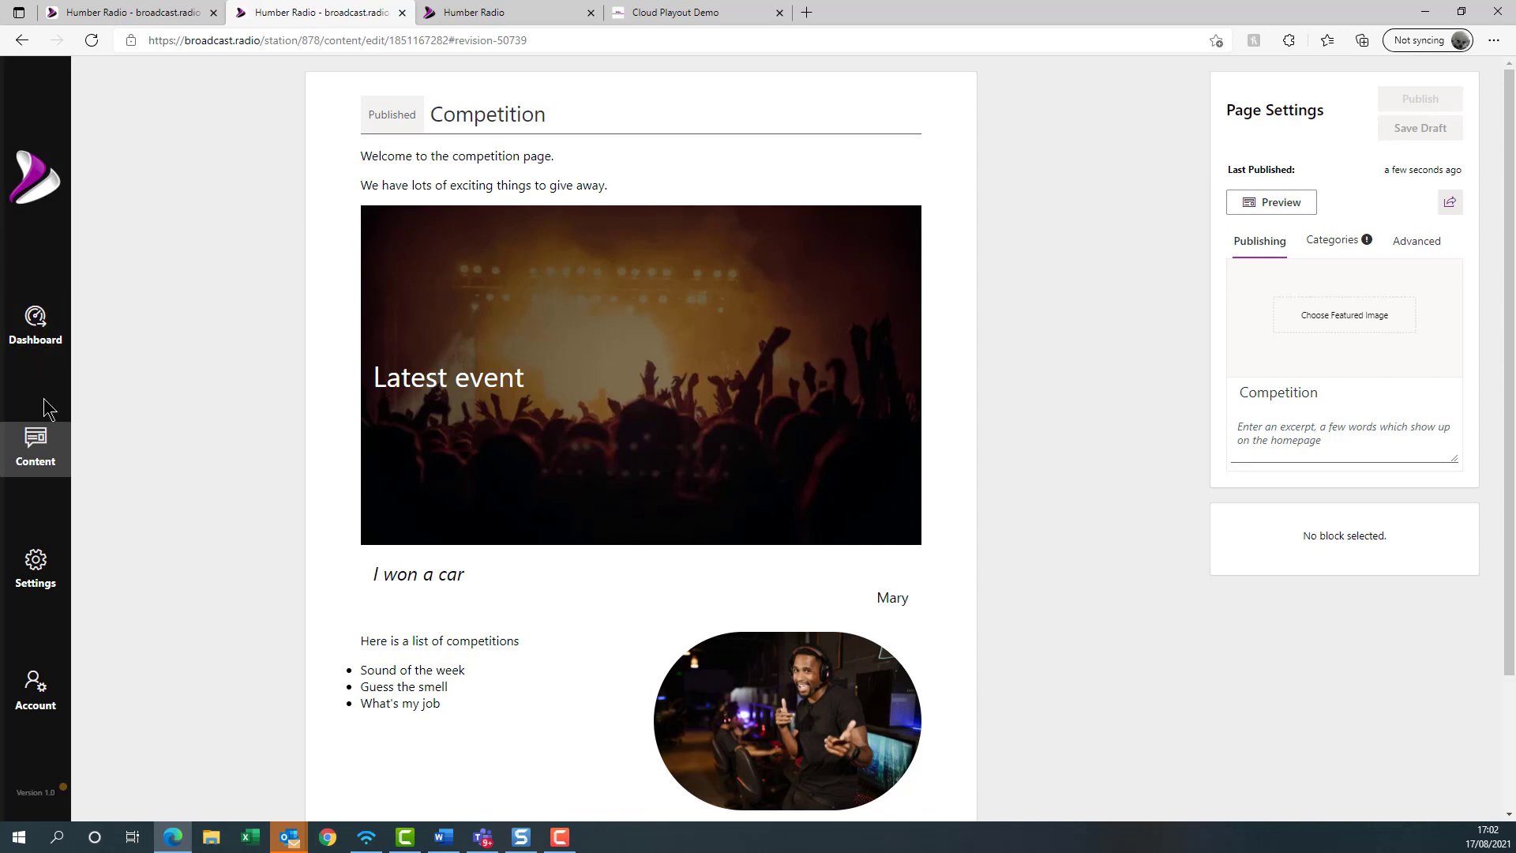
- Preview the custom Competition page from the site's enabled pages, review it from header to footer, and close the preview
{"action": "left_click", "coordinate": [37, 571]}
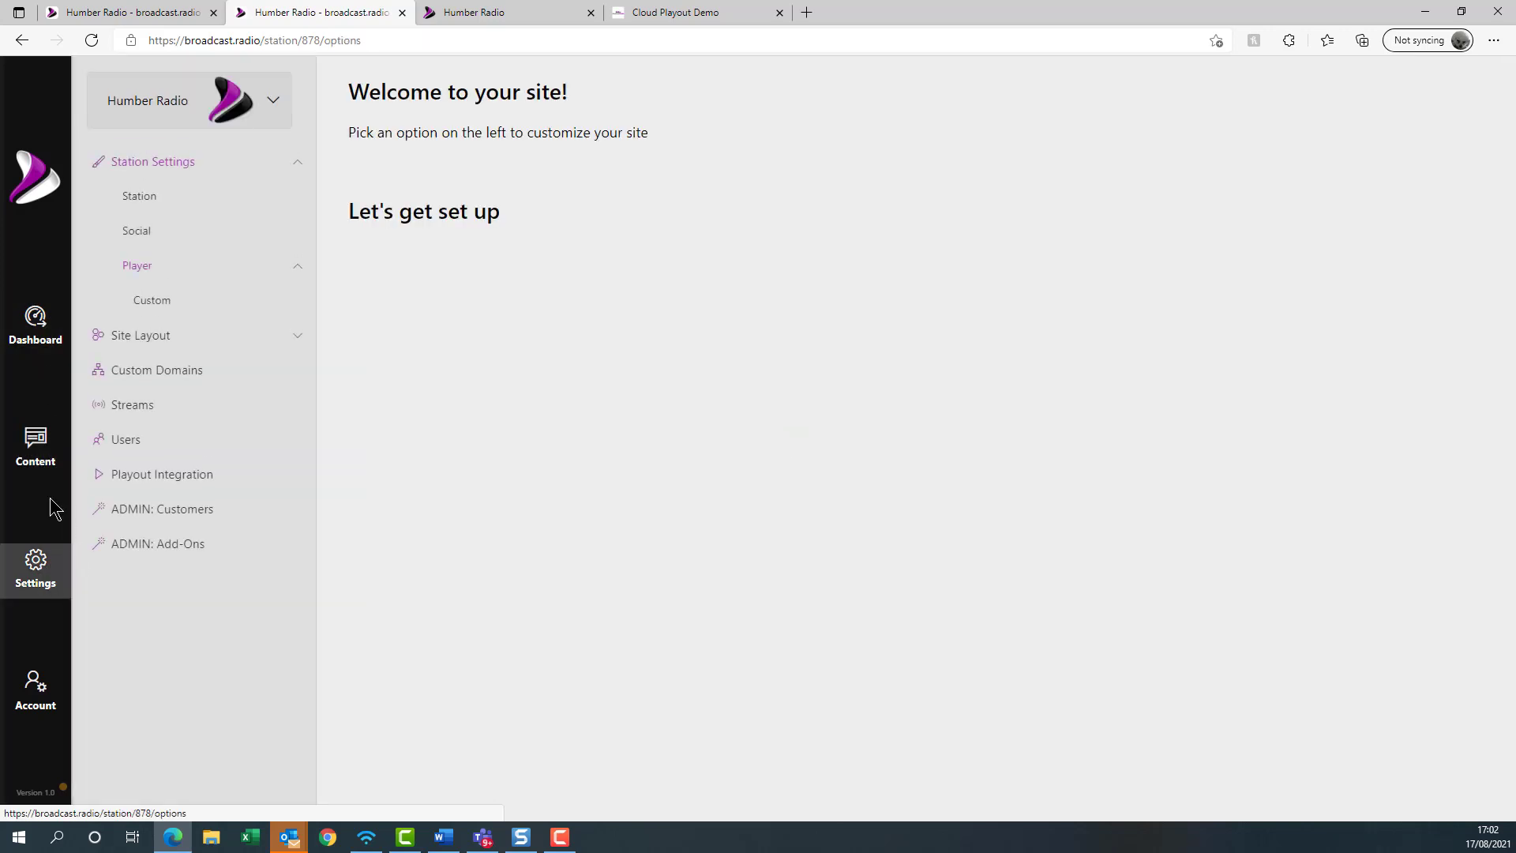
{"action": "left_click", "coordinate": [190, 340]}
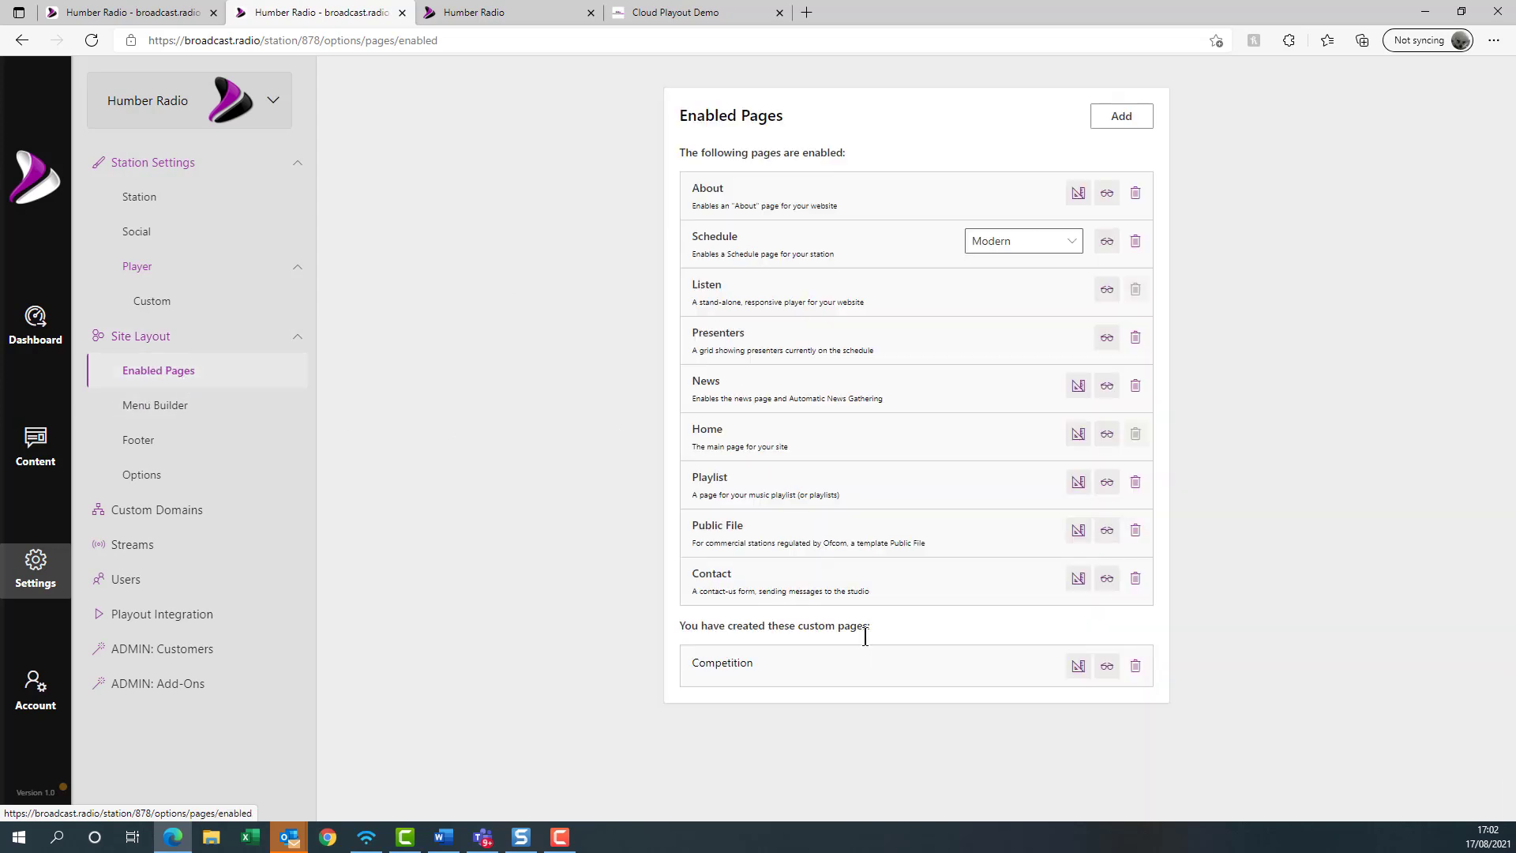
{"action": "left_click", "coordinate": [1107, 668]}
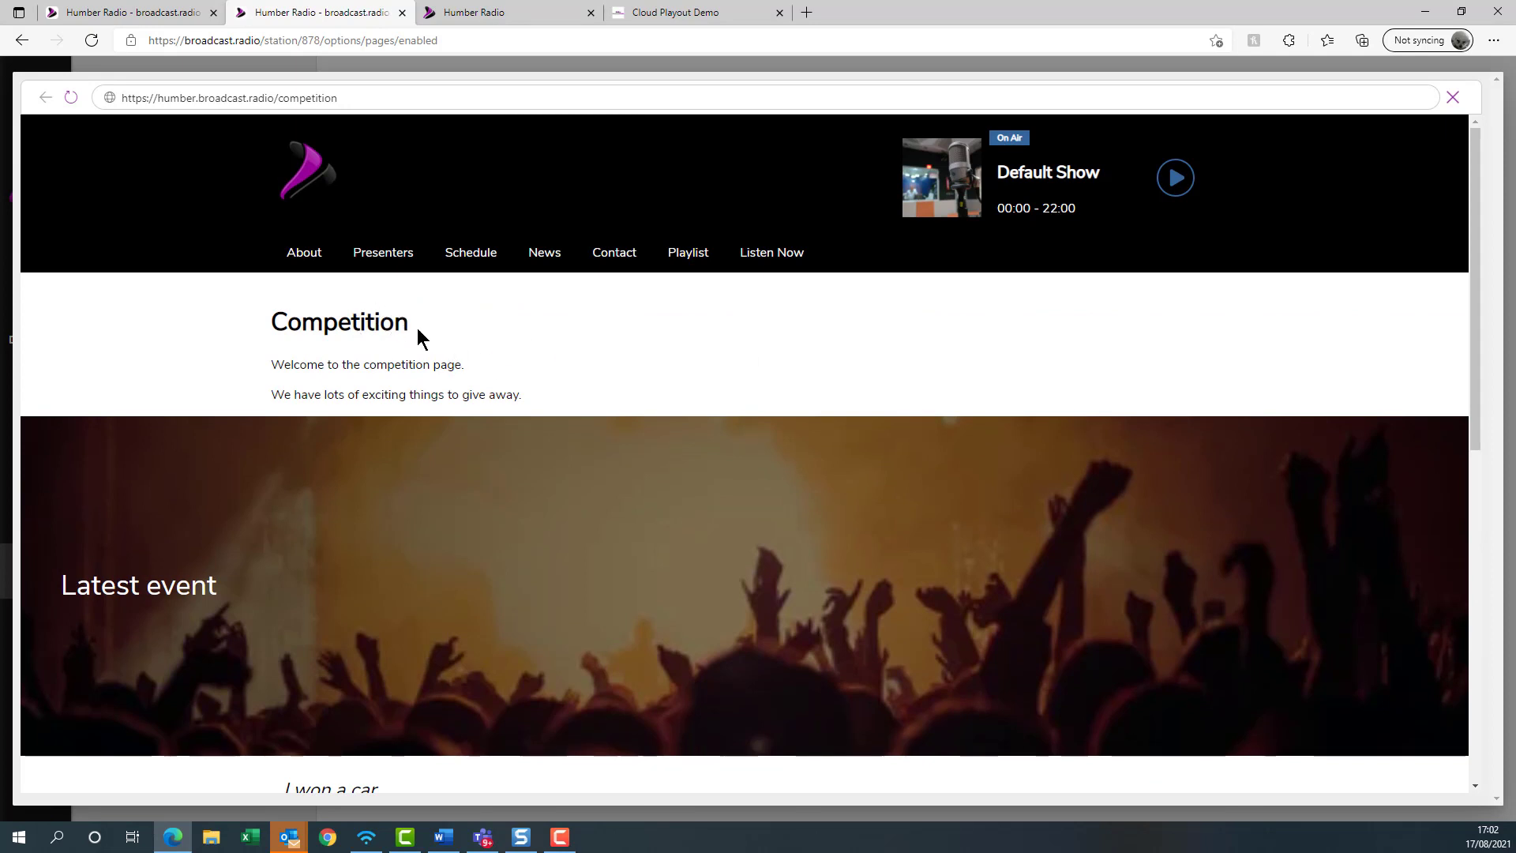
{"action": "scroll", "coordinate": [400, 370], "scroll_direction": "down", "scroll_amount": 3}
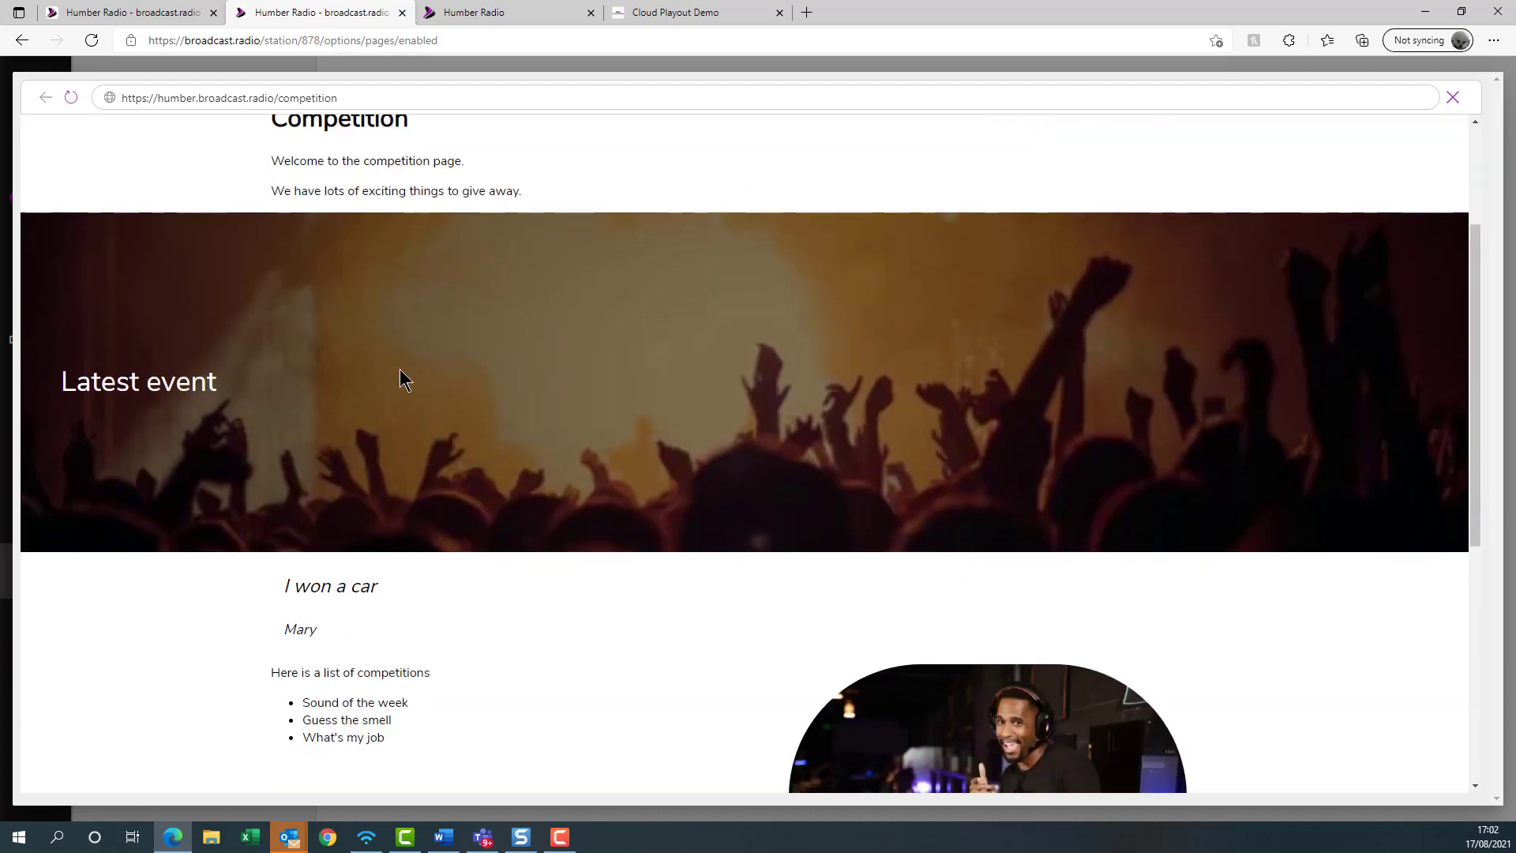
{"action": "scroll", "coordinate": [416, 331], "scroll_direction": "down", "scroll_amount": 4}
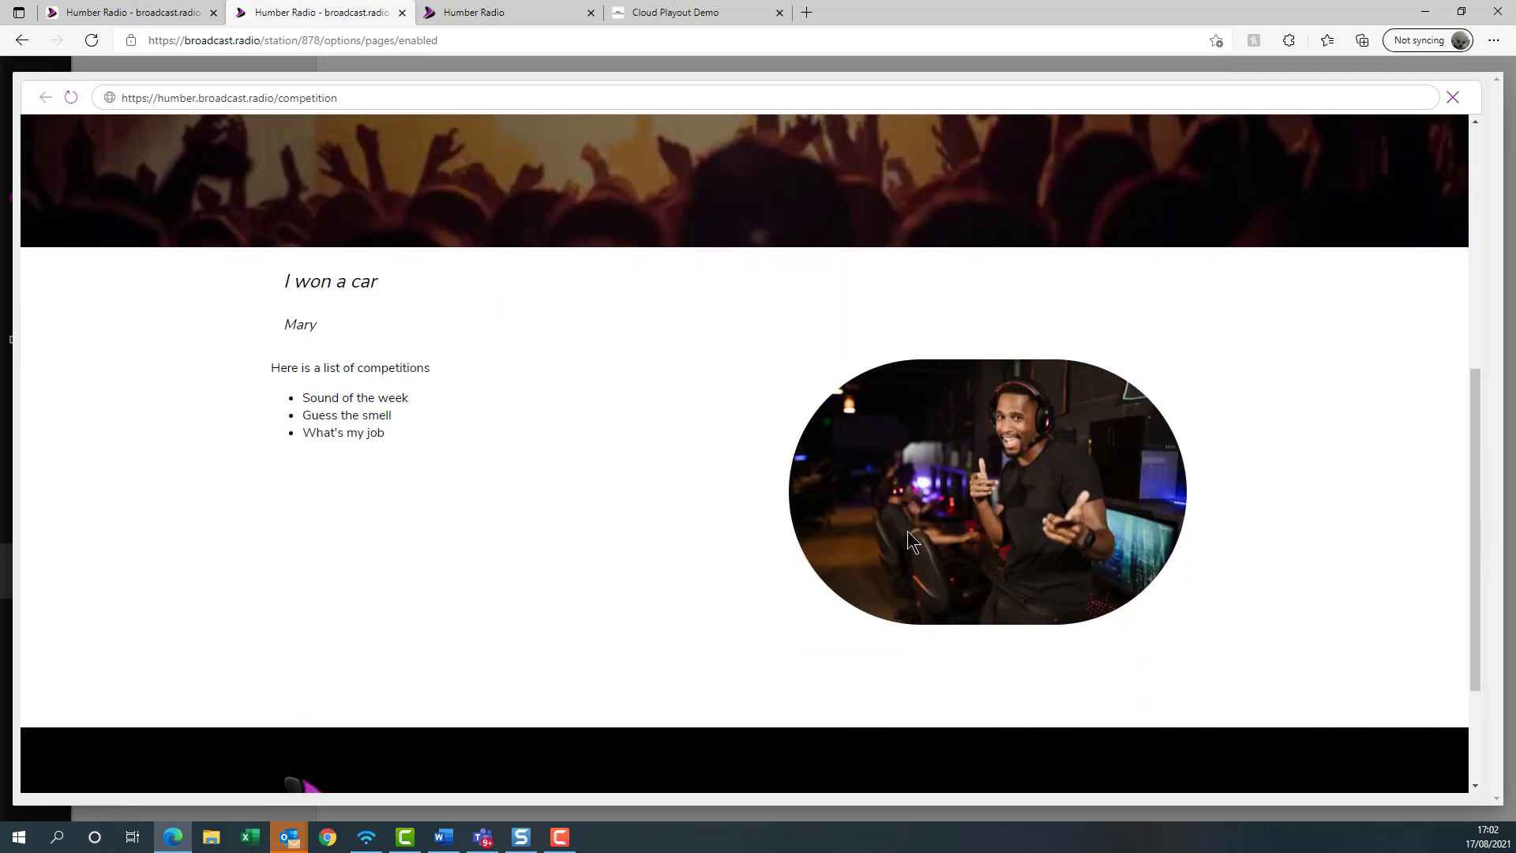
{"action": "scroll", "coordinate": [689, 339], "scroll_direction": "down", "scroll_amount": 3}
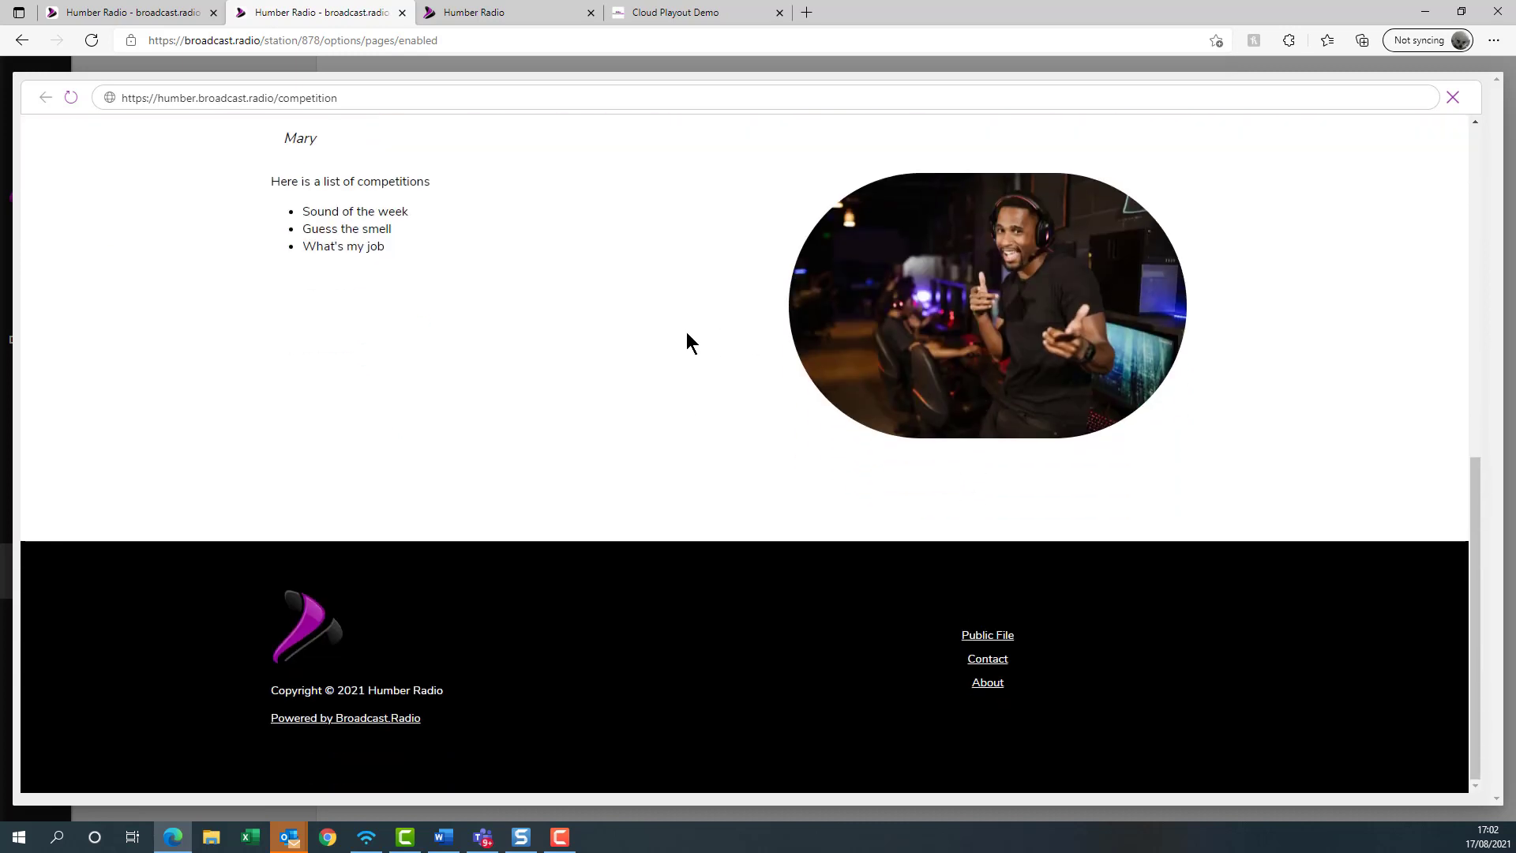
{"action": "scroll", "coordinate": [861, 379], "scroll_direction": "up", "scroll_amount": 10}
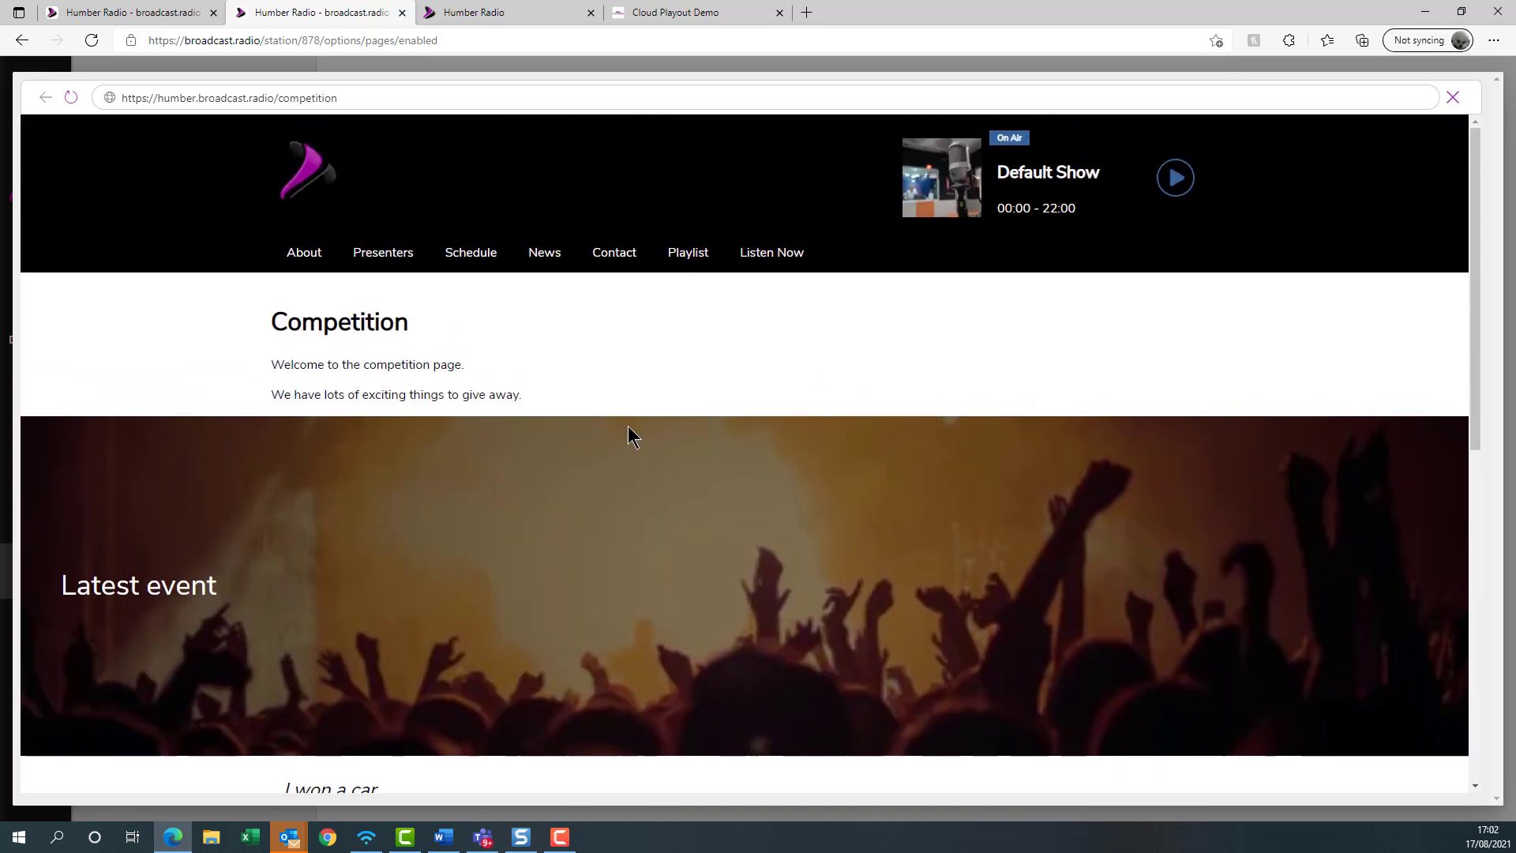
{"action": "scroll", "coordinate": [695, 543], "scroll_direction": "down", "scroll_amount": 4}
{"action": "scroll", "coordinate": [697, 541], "scroll_direction": "up", "scroll_amount": 4}
{"action": "left_click", "coordinate": [1454, 98]}
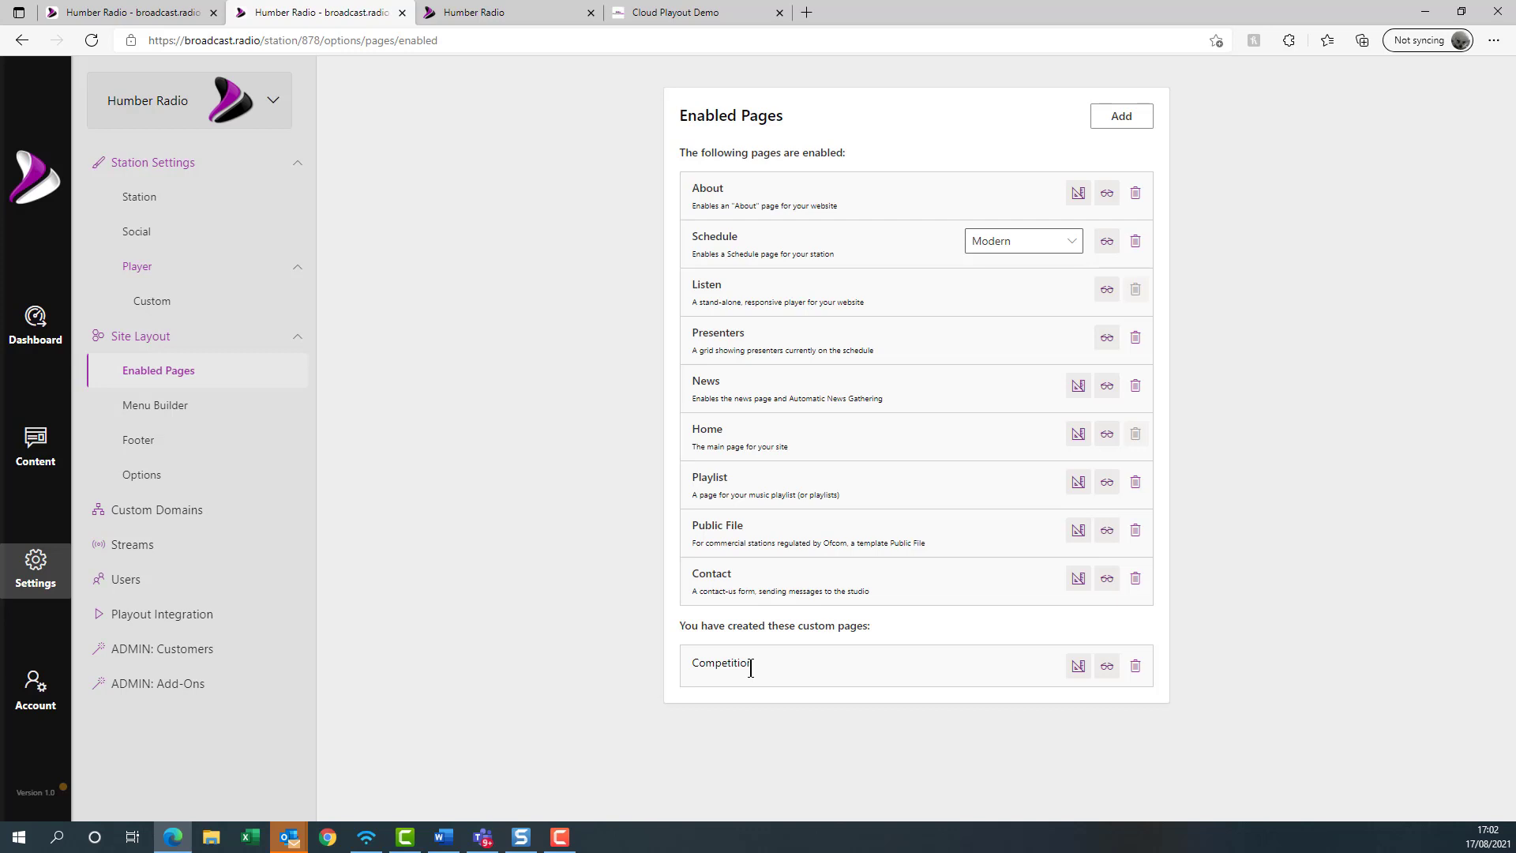
- Open the Menu Builder for the main menu and compare it with the navigation menu on the live Humber Radio site
{"action": "left_click", "coordinate": [168, 415]}
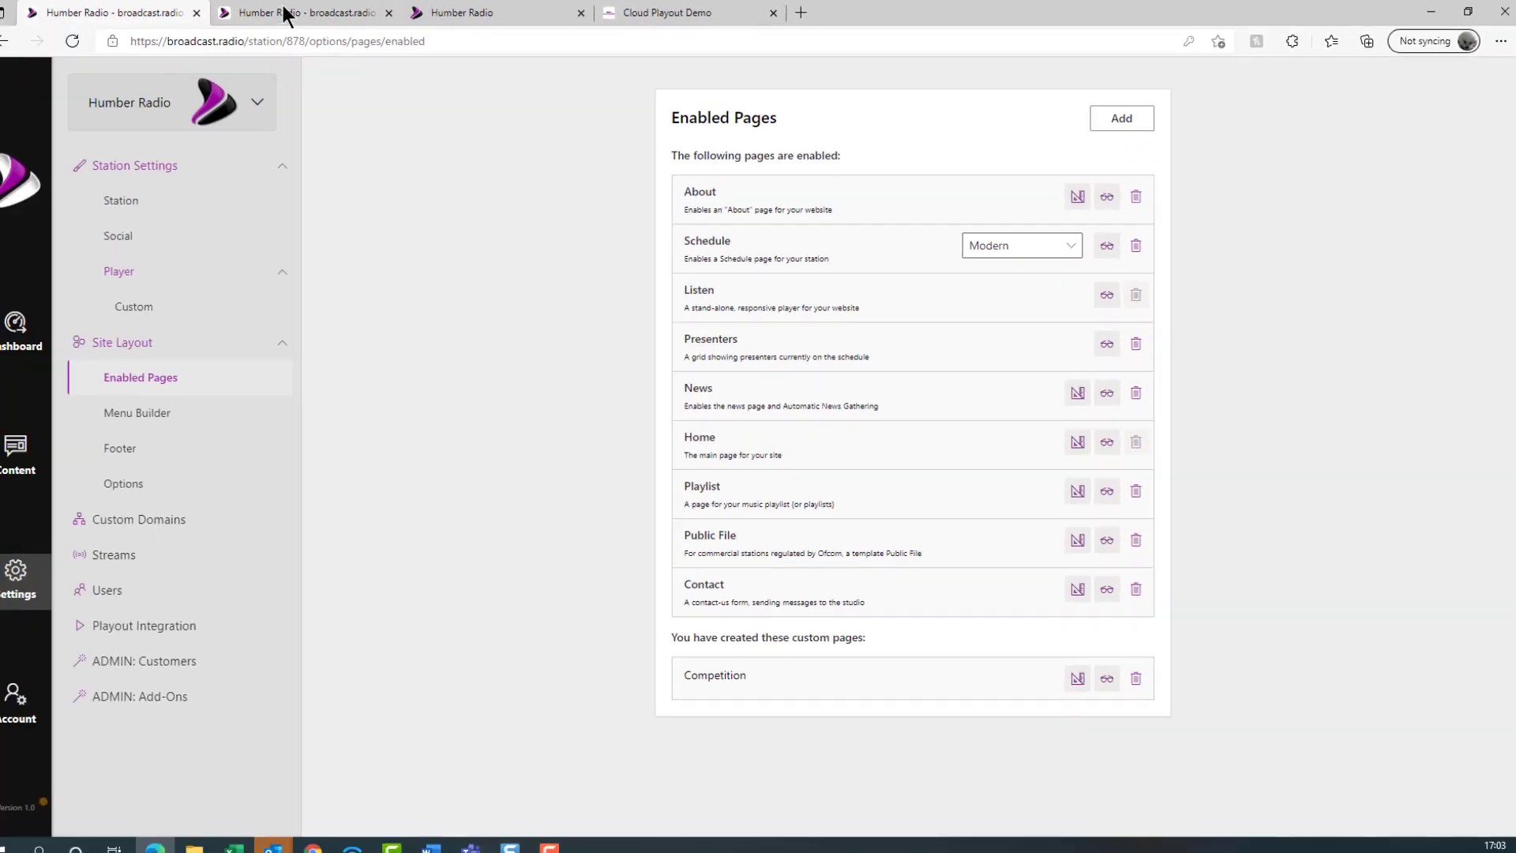
{"action": "left_click", "coordinate": [299, 12]}
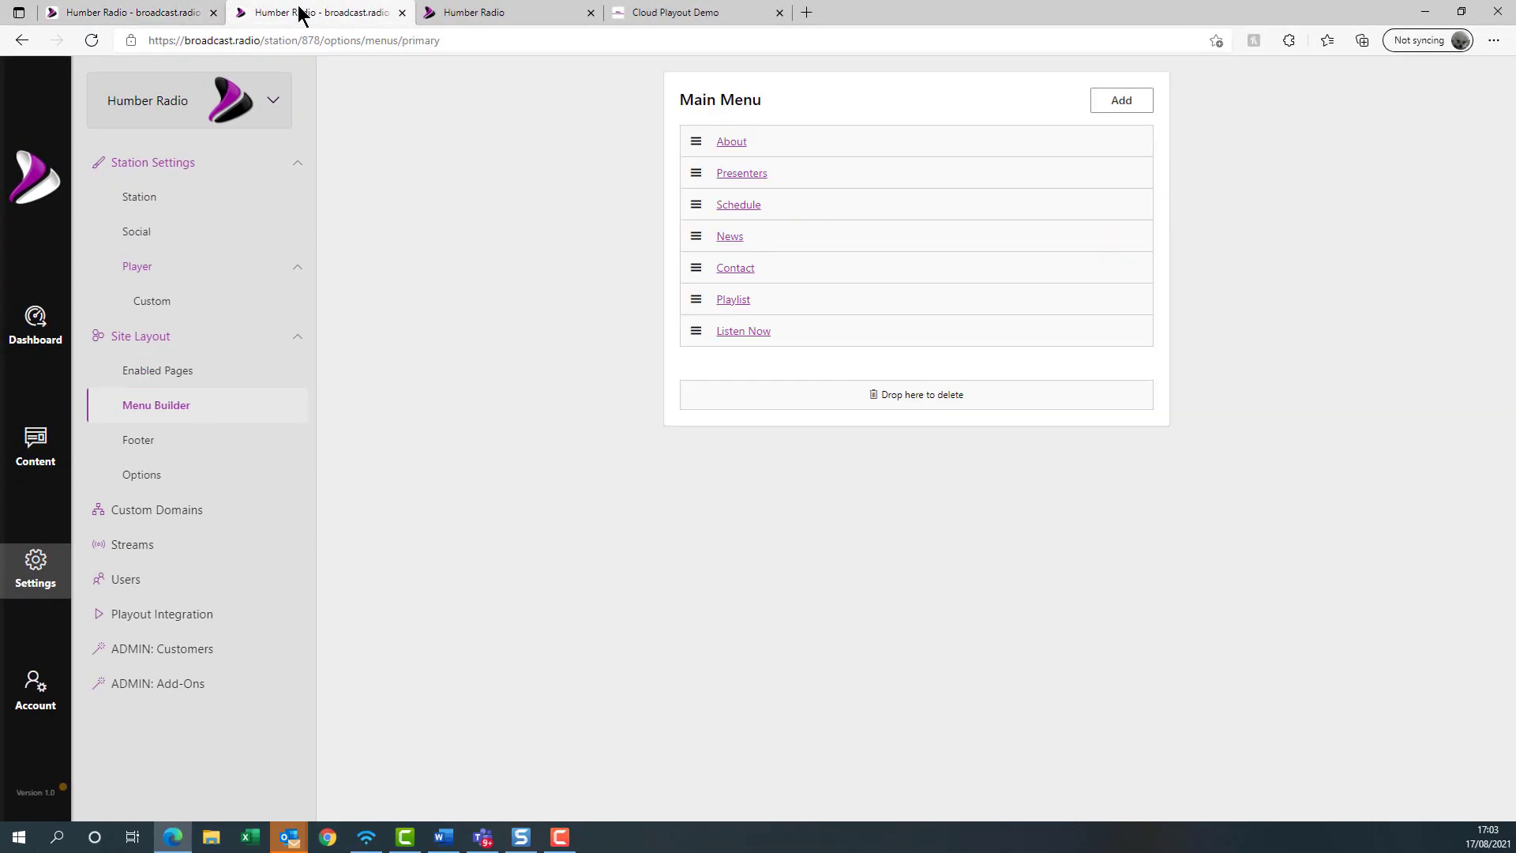
{"action": "left_click", "coordinate": [514, 11]}
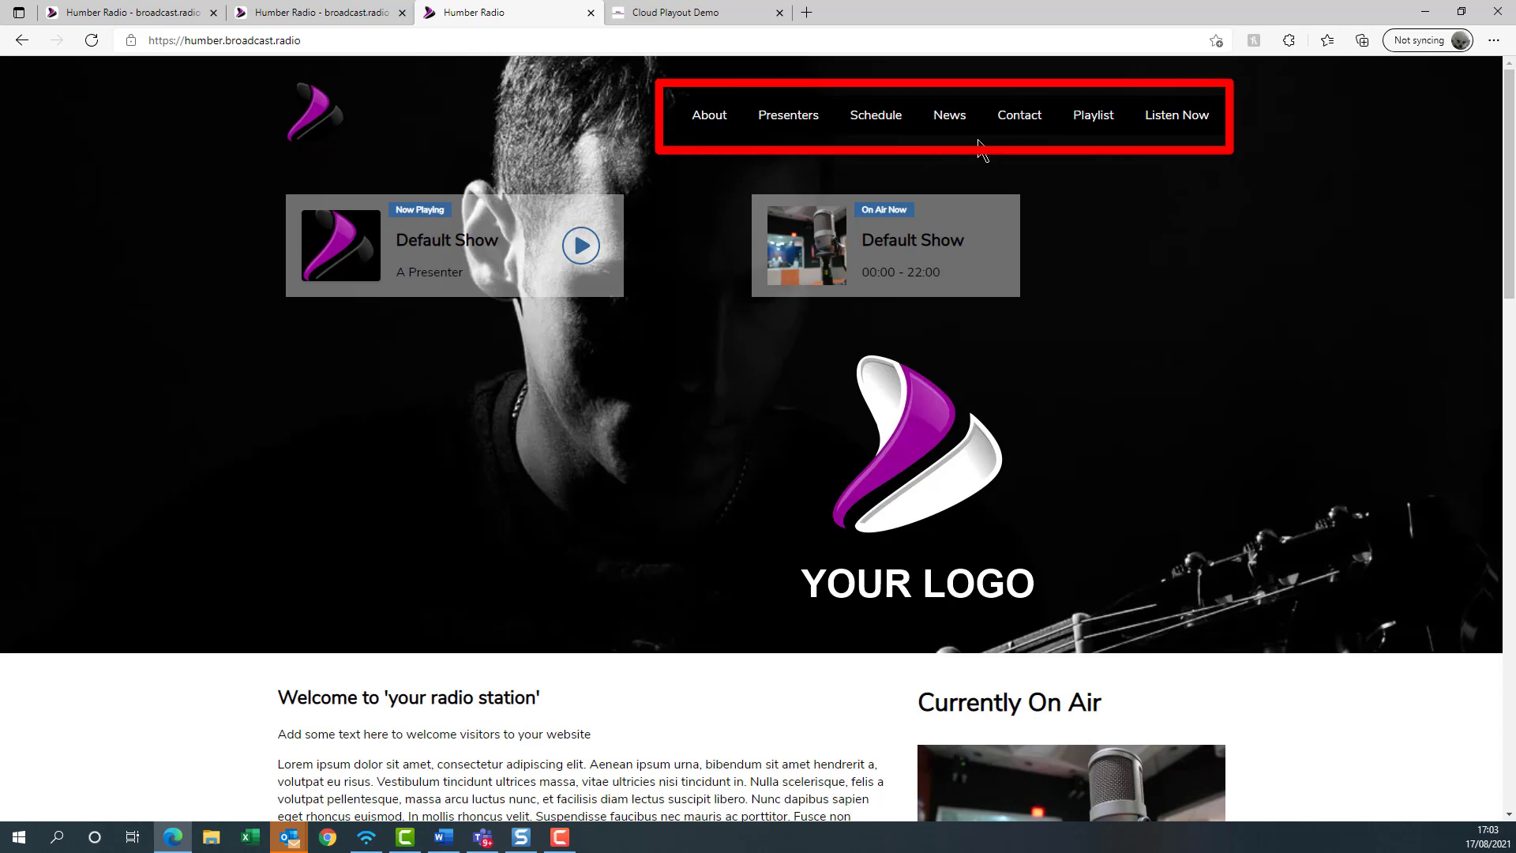
- Add the Competition page to the main menu and place it between News and Contact
{"action": "left_click", "coordinate": [277, 14]}
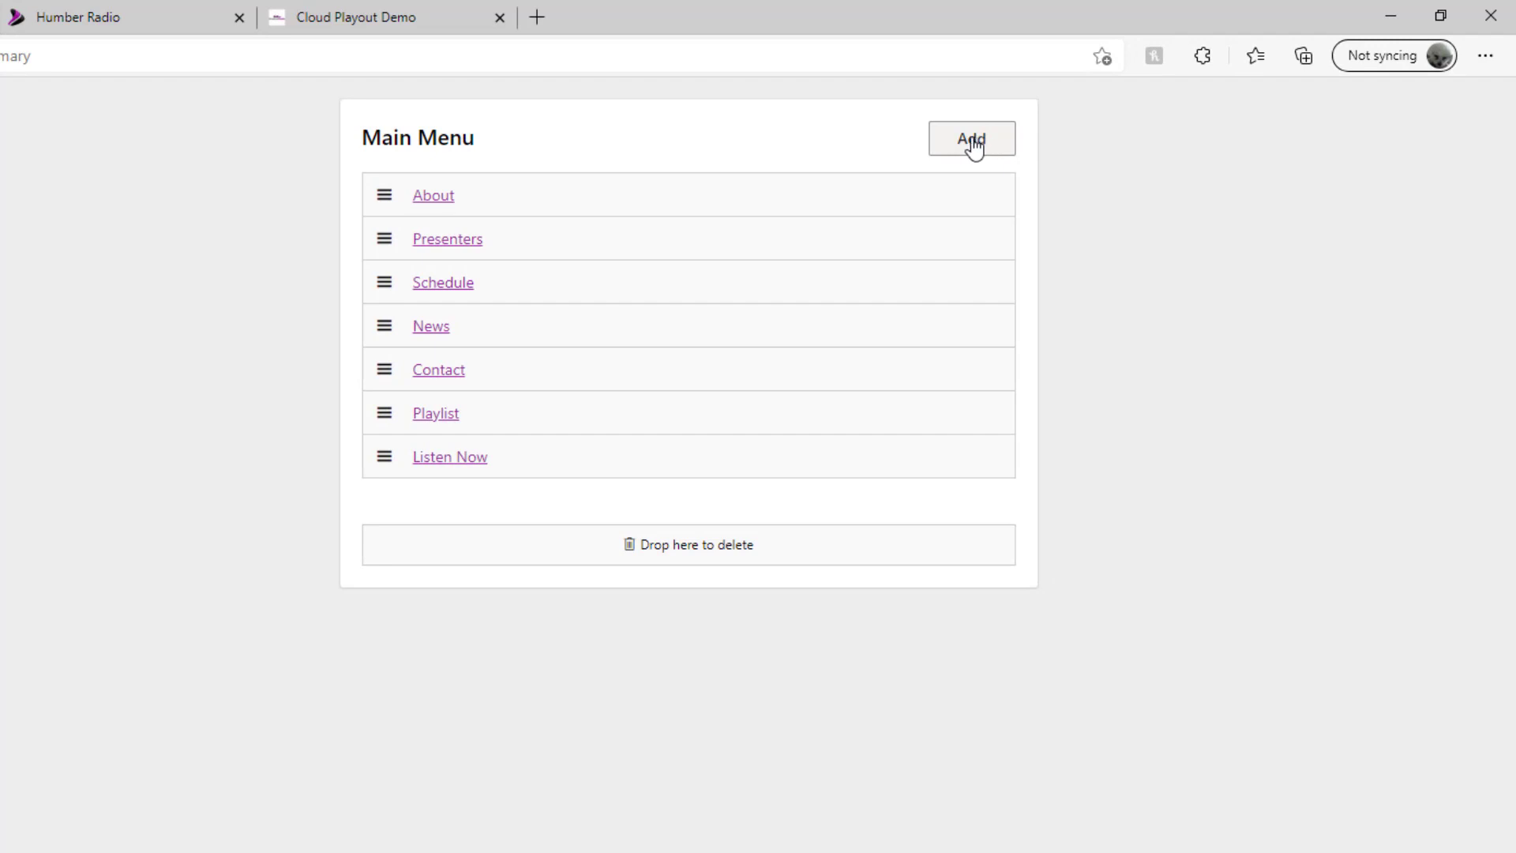
{"action": "left_click", "coordinate": [978, 145]}
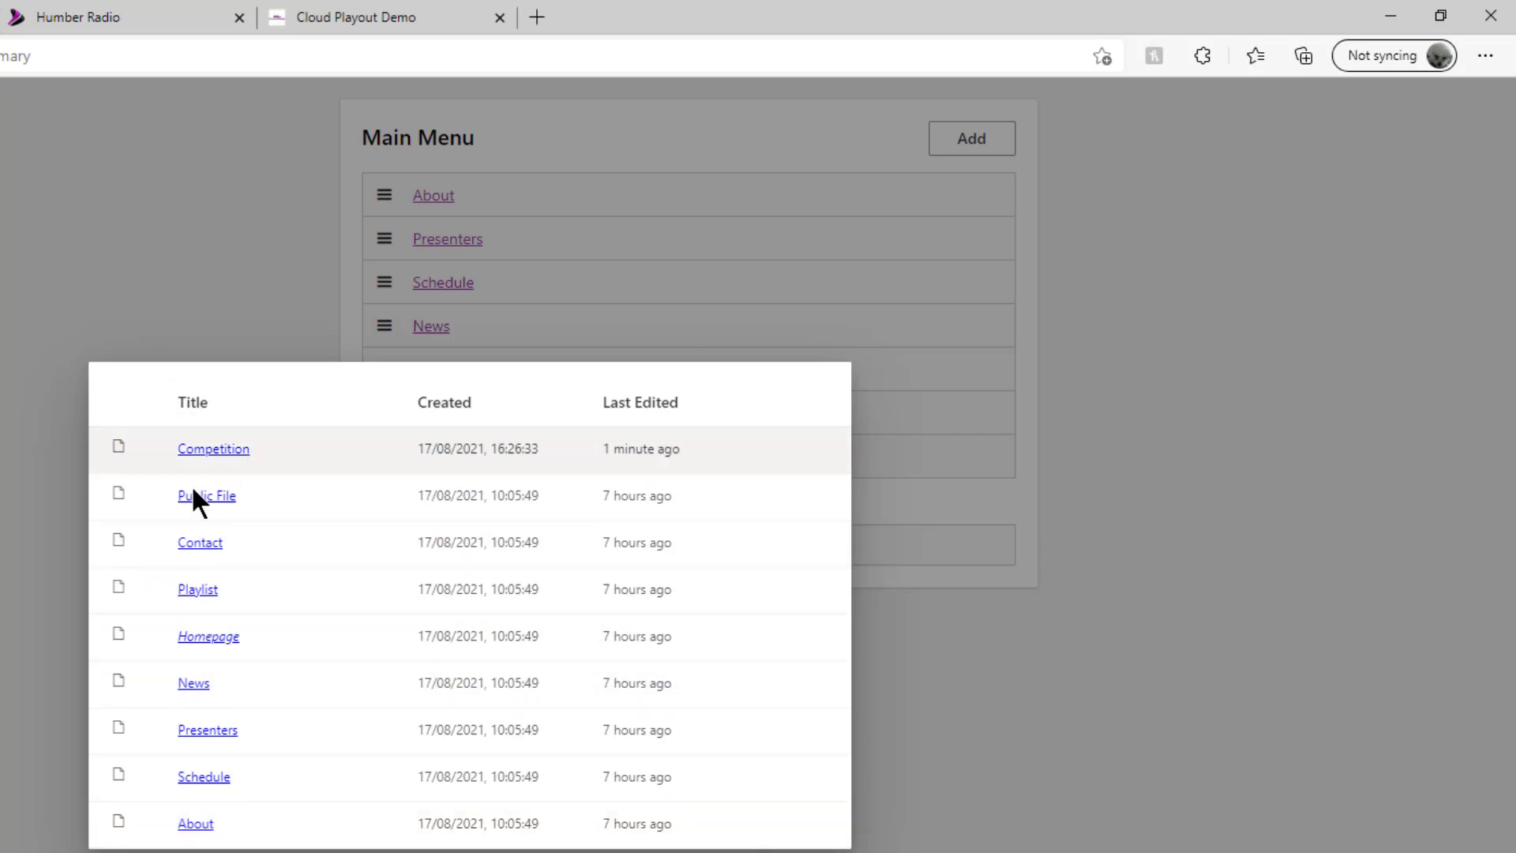
{"action": "left_click", "coordinate": [213, 449]}
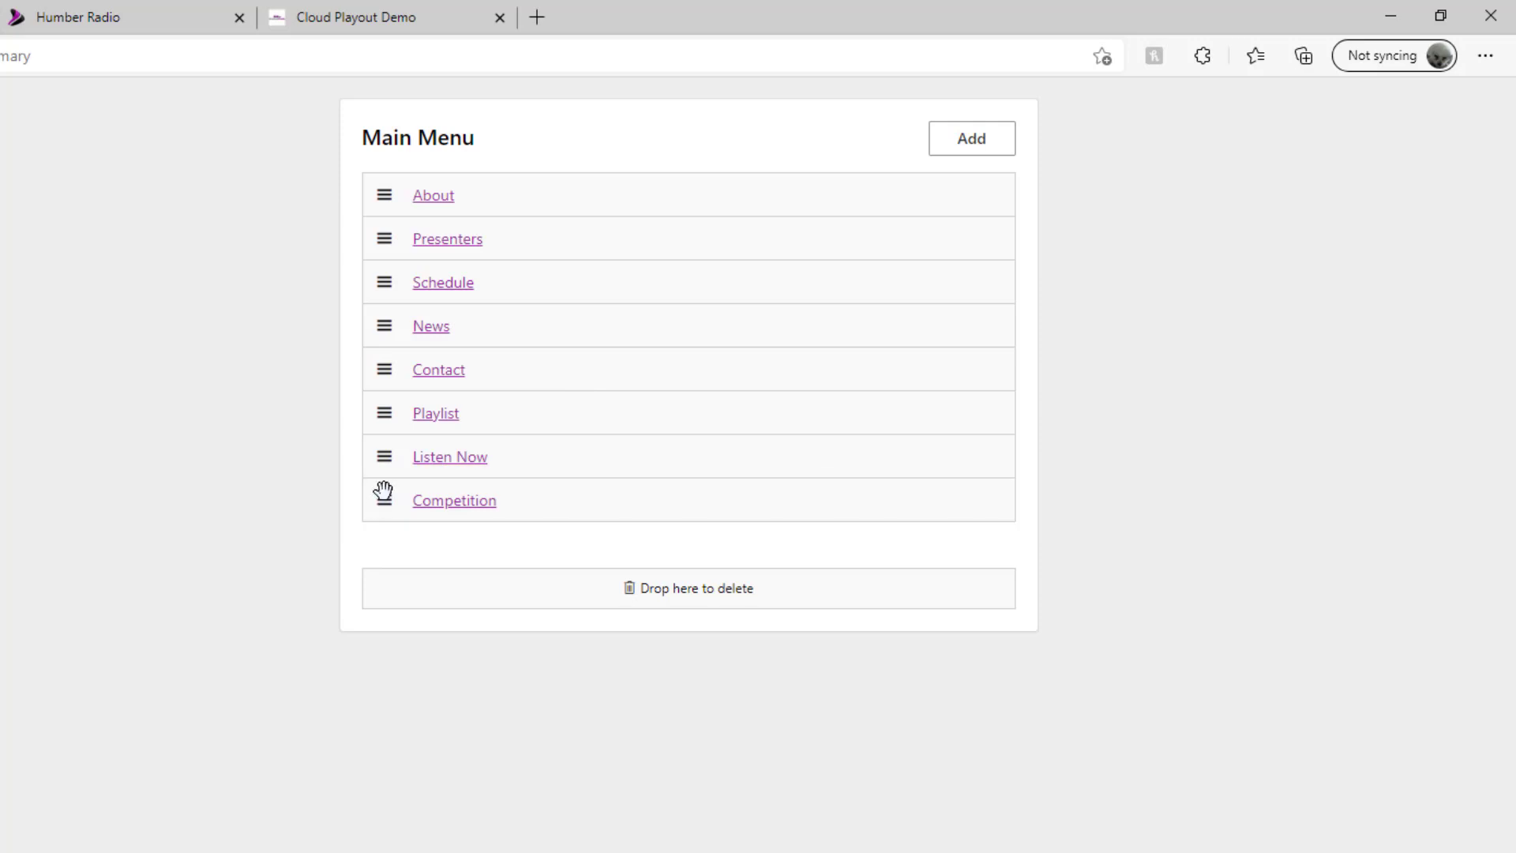
{"action": "left_click_drag", "start_coordinate": [382, 491], "coordinate": [398, 365]}
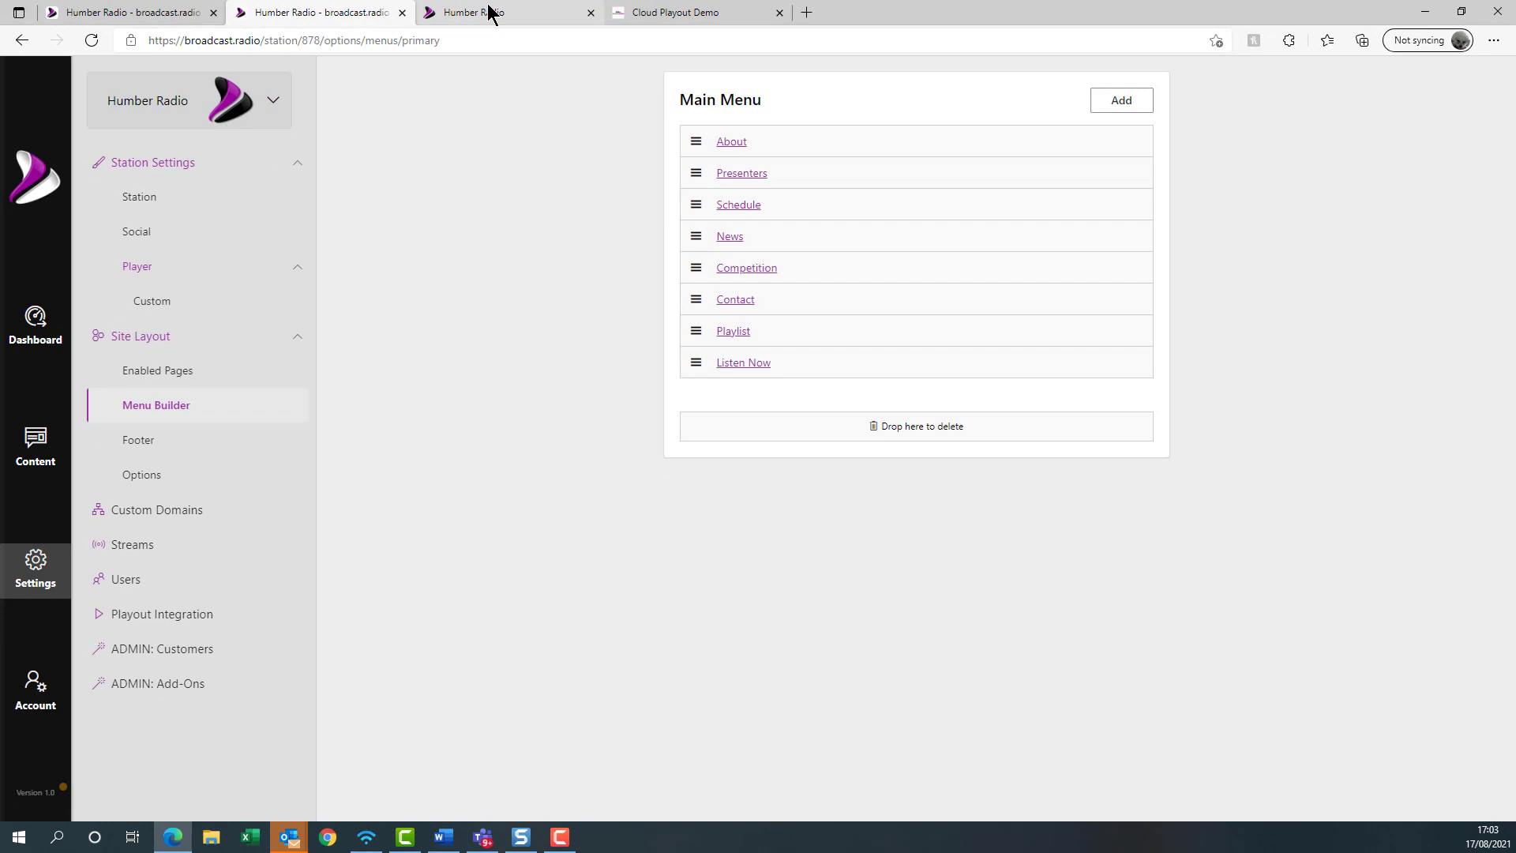
- Reload the live Humber Radio site, check the Competition page through its navigation menu, and return to the homepage
{"action": "left_click", "coordinate": [489, 12]}
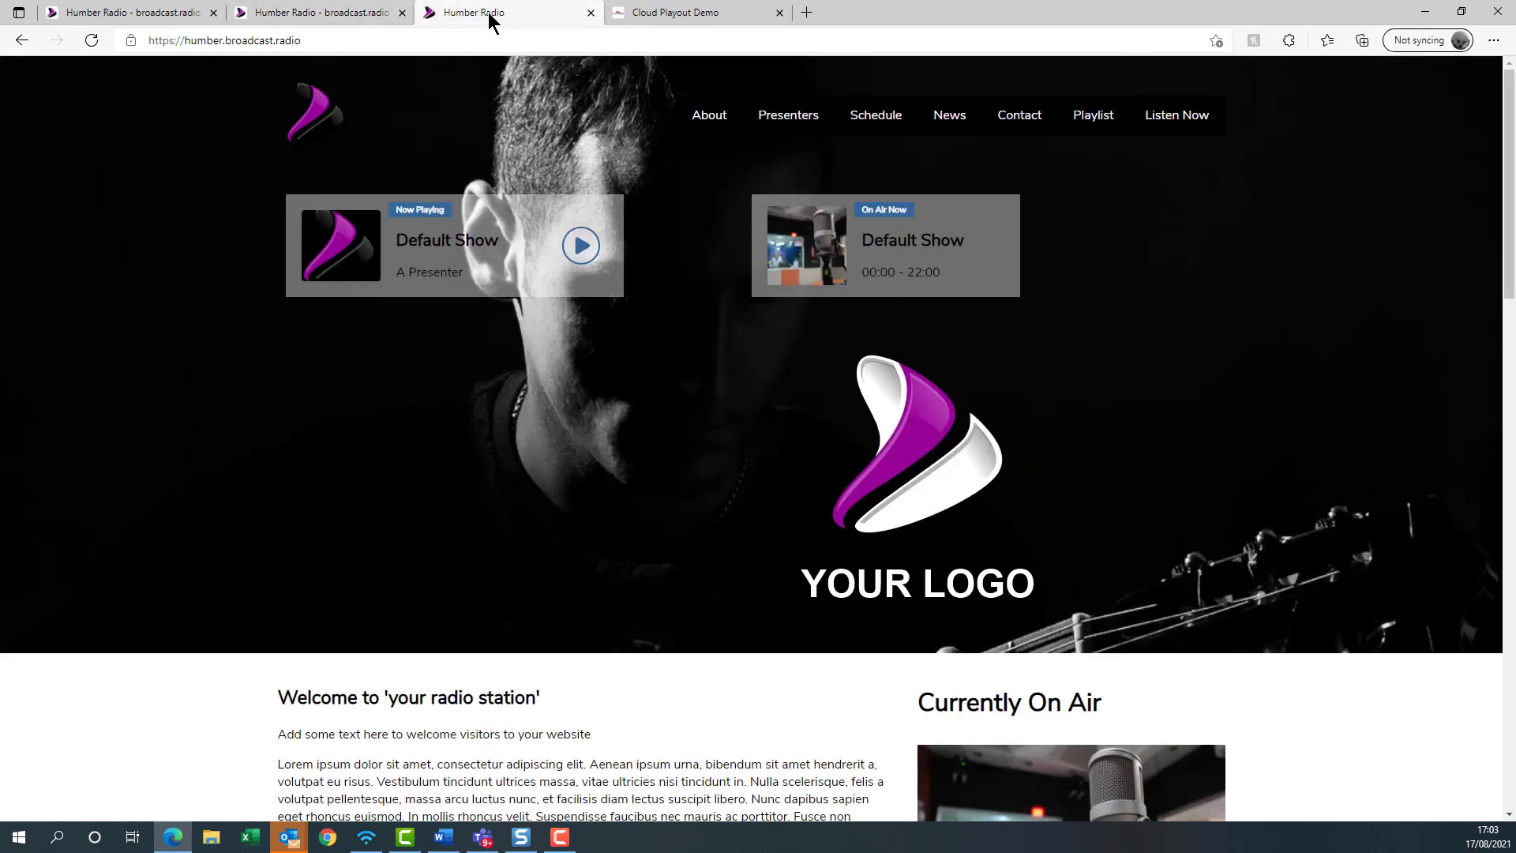
{"action": "left_click", "coordinate": [92, 46]}
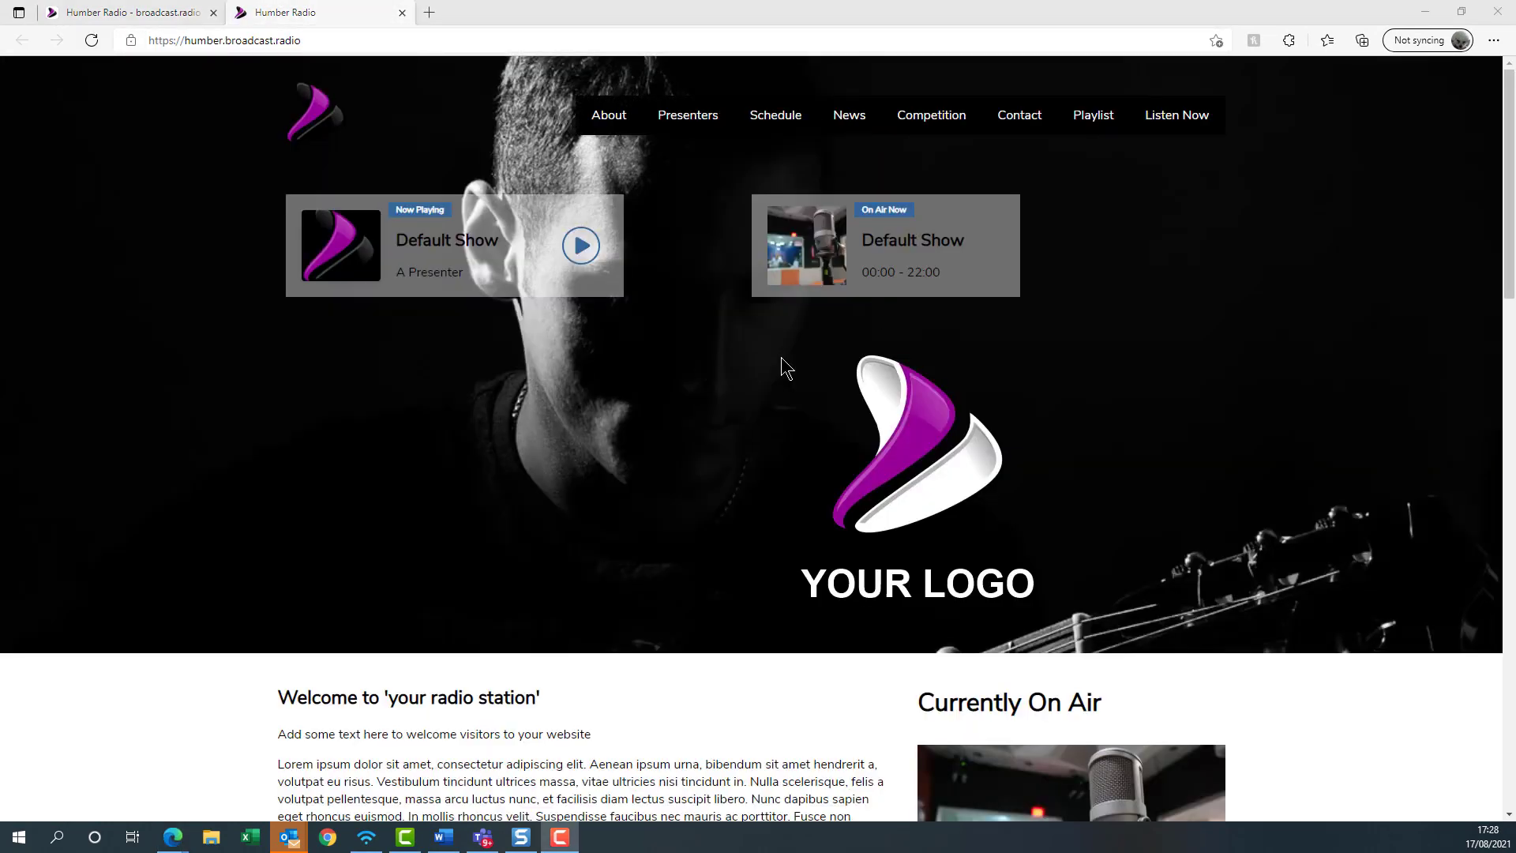
{"action": "left_click", "coordinate": [921, 129]}
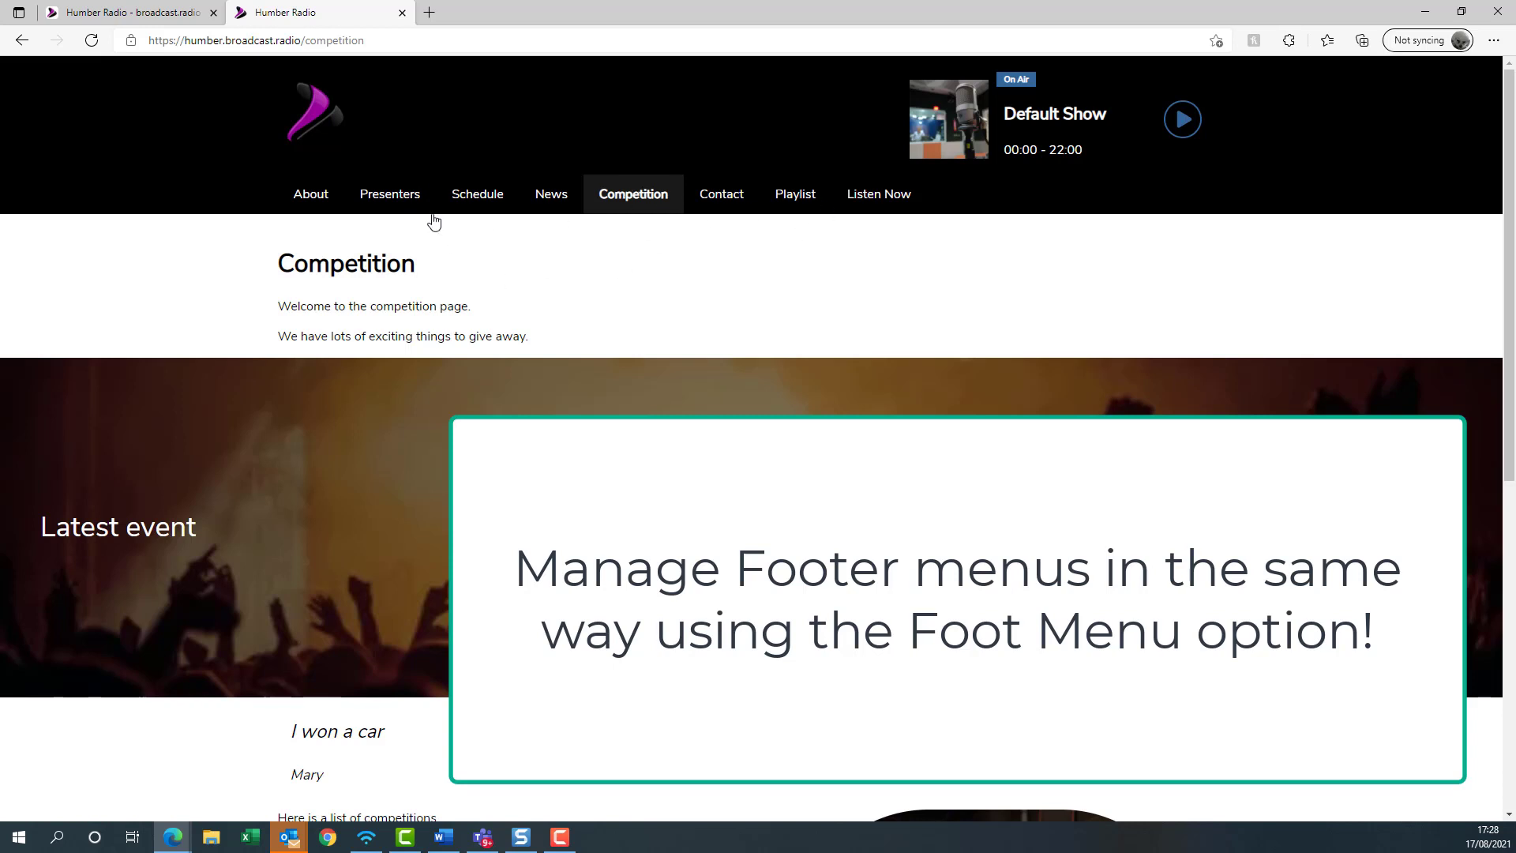
{"action": "left_click", "coordinate": [322, 120]}
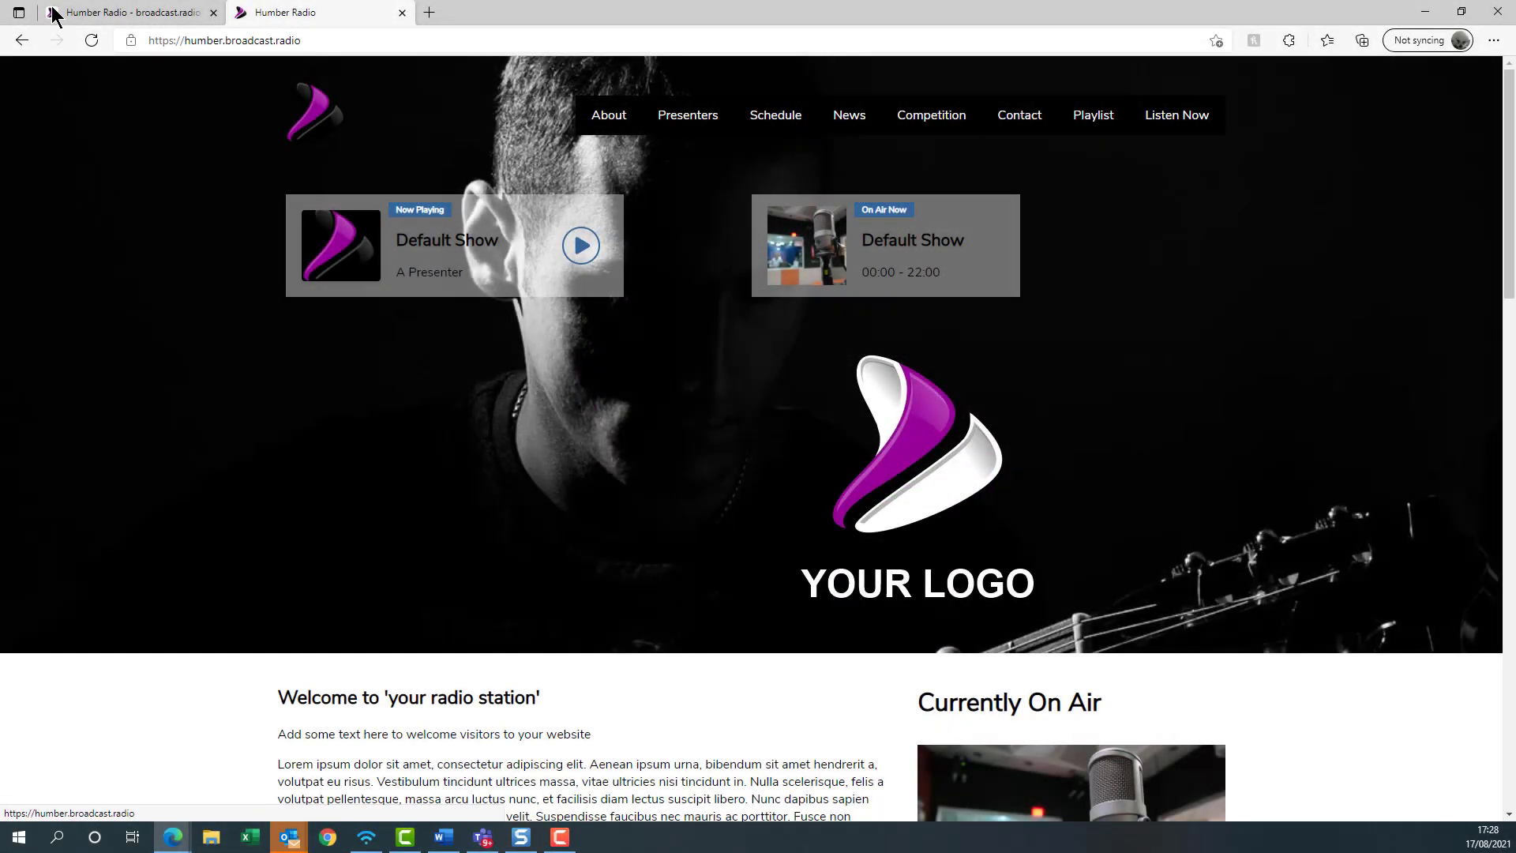
- Examine the live homepage's welcome text, on-air show, news, presenter and feature sections down to the footer
{"action": "left_click", "coordinate": [83, 16]}
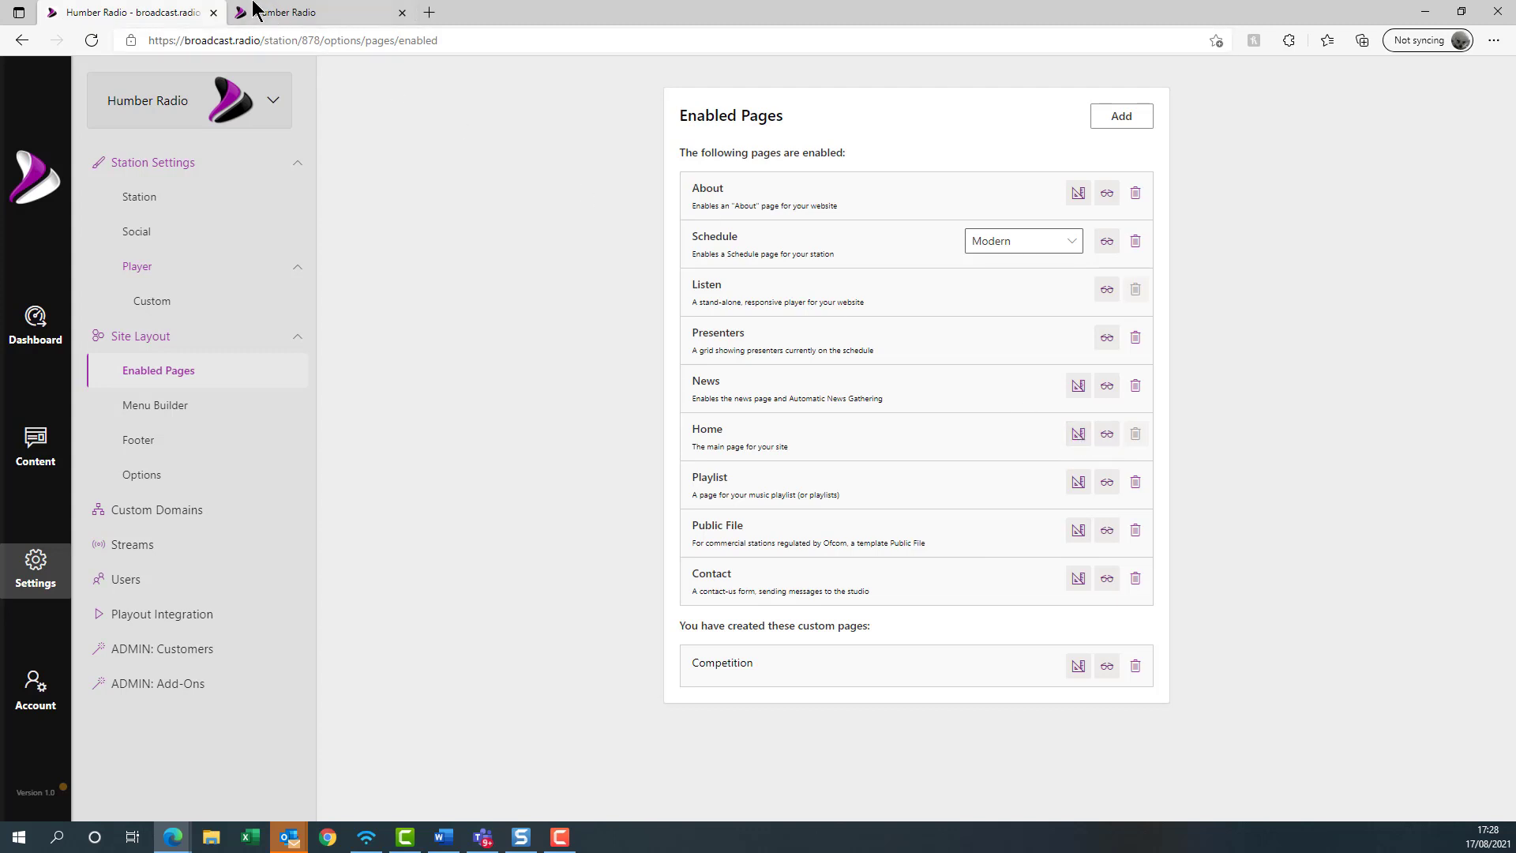
{"action": "left_click", "coordinate": [310, 17]}
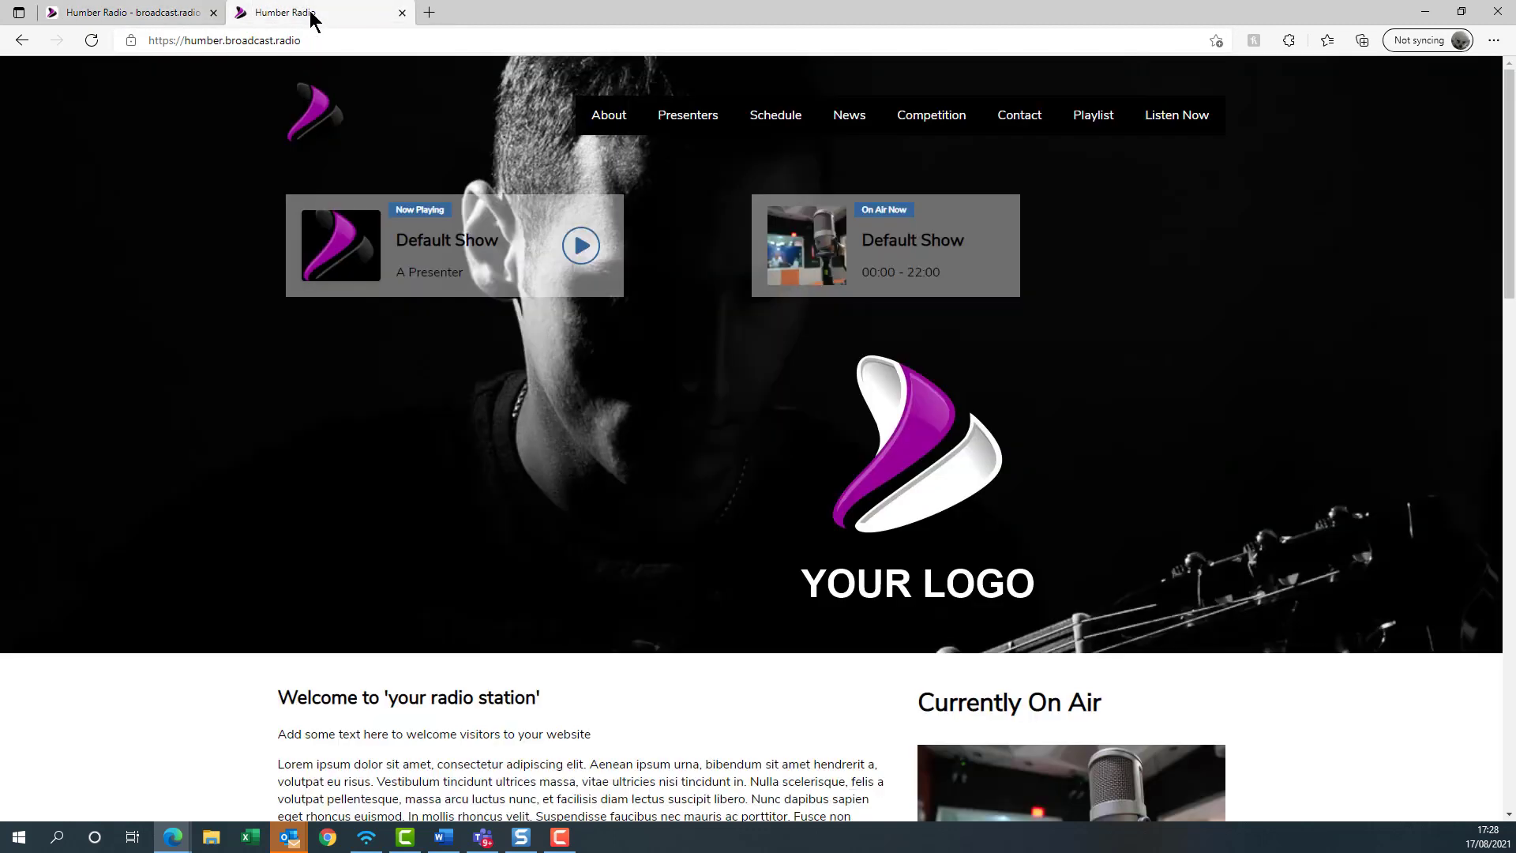
{"action": "scroll", "coordinate": [660, 273], "scroll_direction": "down", "scroll_amount": 5}
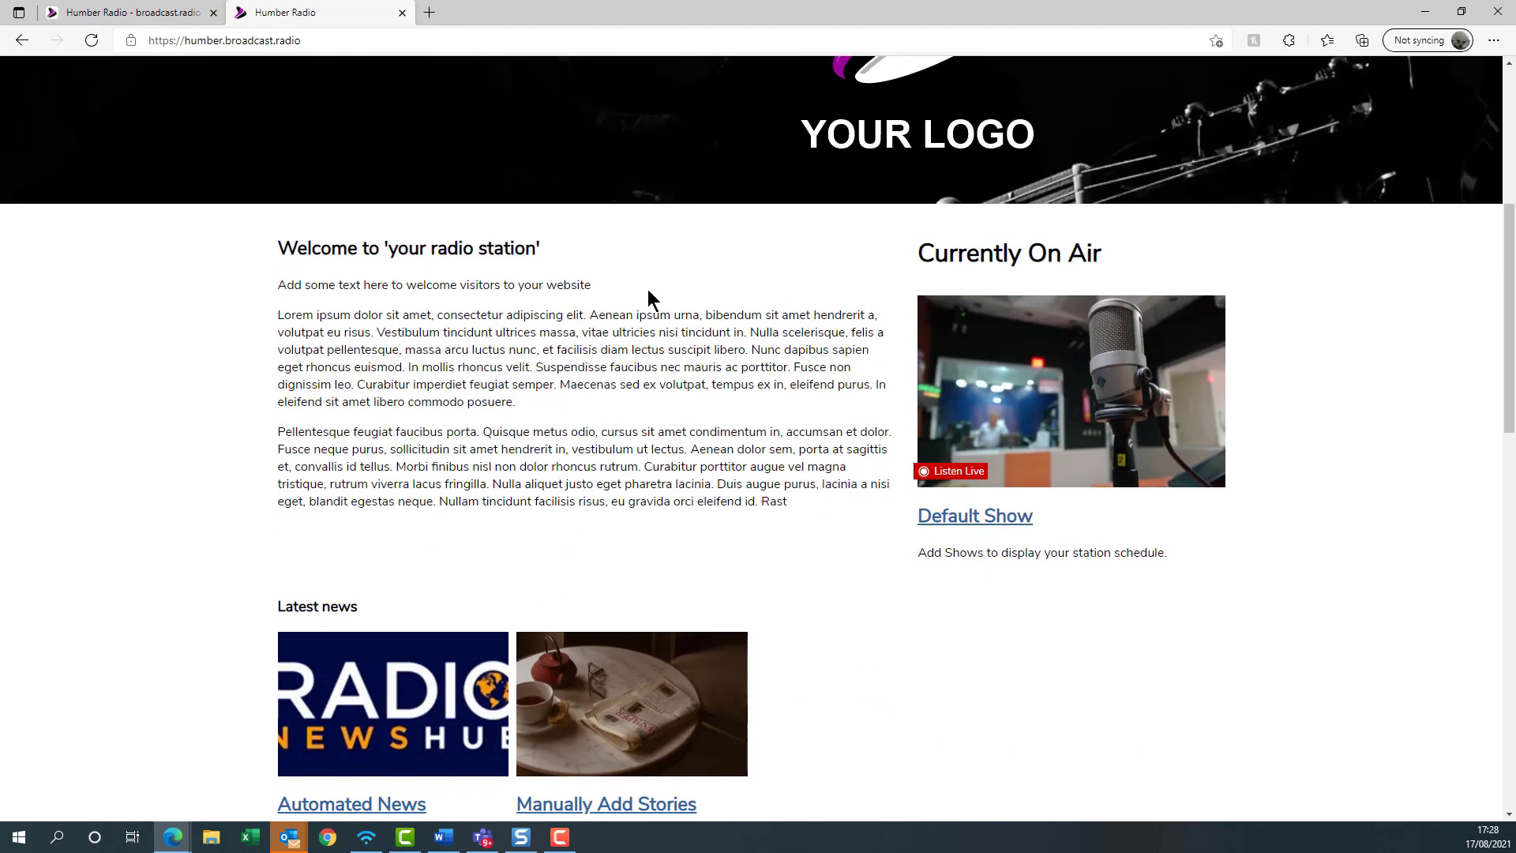
{"action": "scroll", "coordinate": [474, 278], "scroll_direction": "up", "scroll_amount": 1}
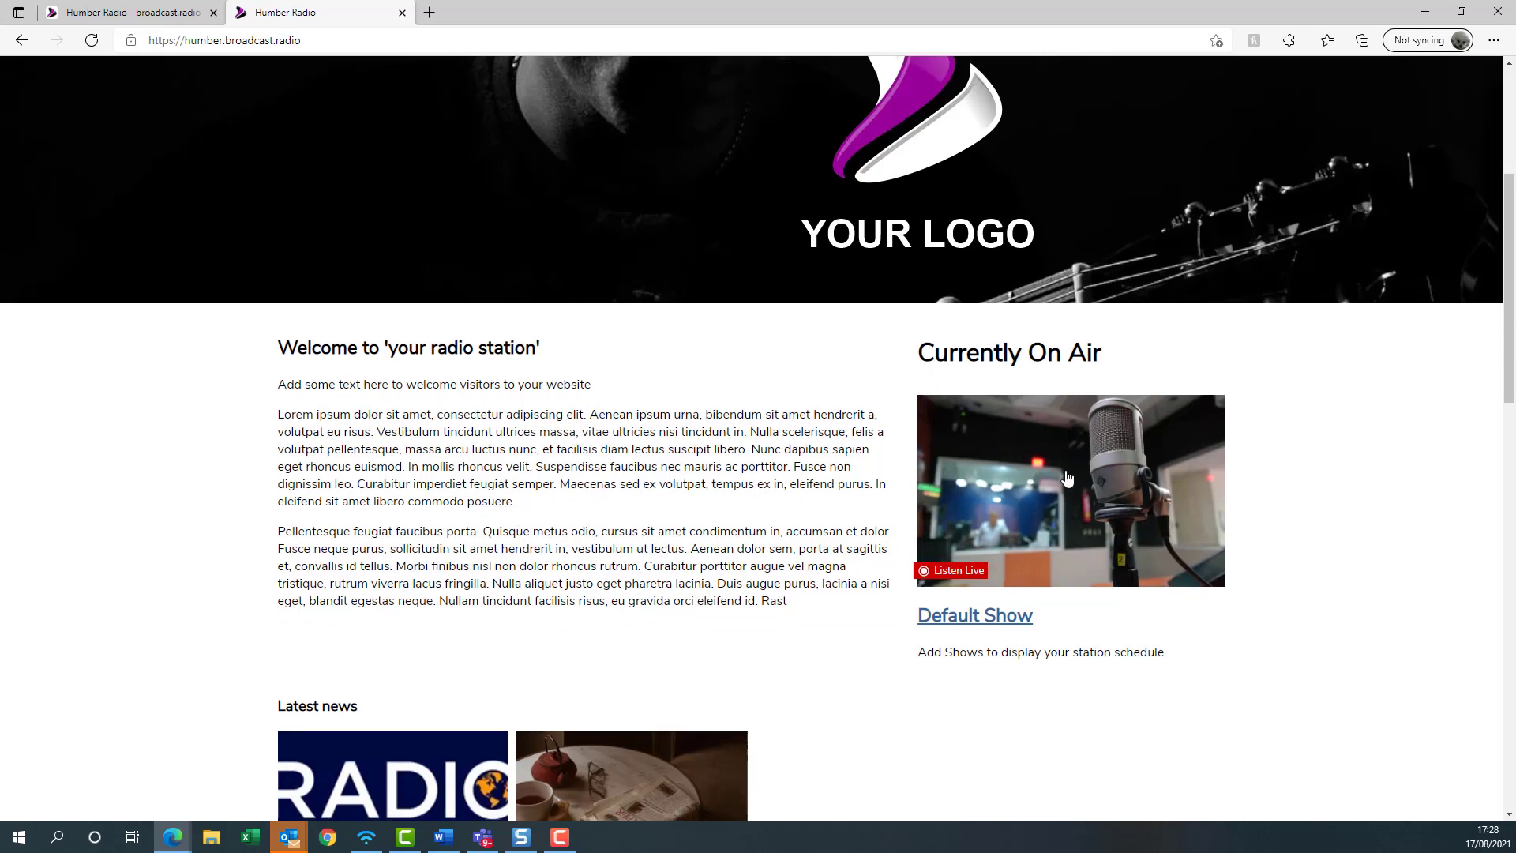
{"action": "scroll", "coordinate": [1051, 434], "scroll_direction": "down", "scroll_amount": 4}
{"action": "scroll", "coordinate": [1063, 308], "scroll_direction": "up", "scroll_amount": 2}
{"action": "scroll", "coordinate": [1059, 296], "scroll_direction": "down", "scroll_amount": 1}
{"action": "scroll", "coordinate": [293, 610], "scroll_direction": "down", "scroll_amount": 5}
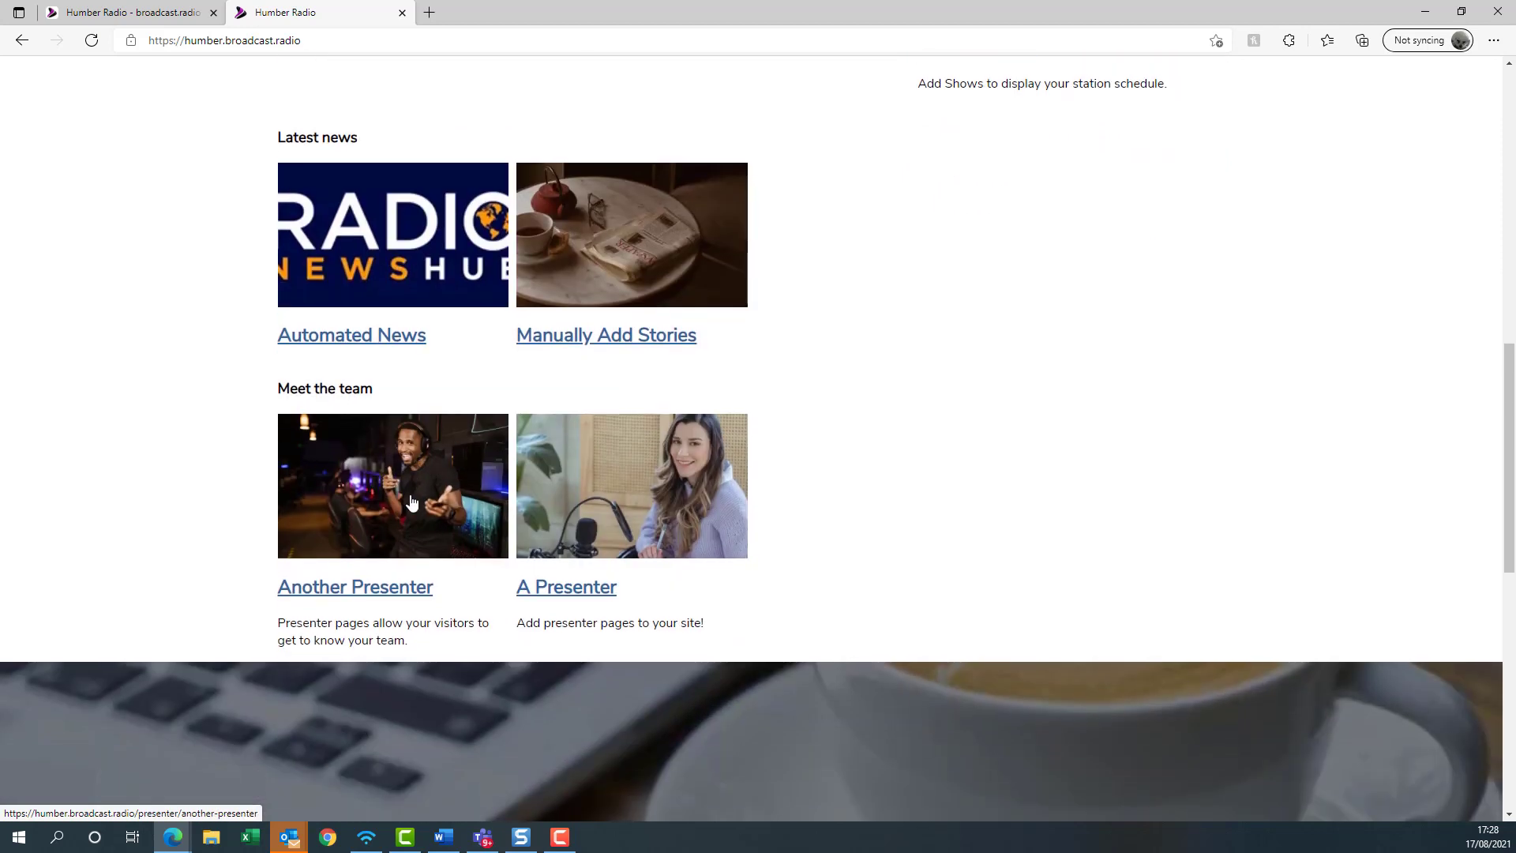
{"action": "scroll", "coordinate": [416, 483], "scroll_direction": "down", "scroll_amount": 3}
{"action": "scroll", "coordinate": [332, 374], "scroll_direction": "down", "scroll_amount": 4}
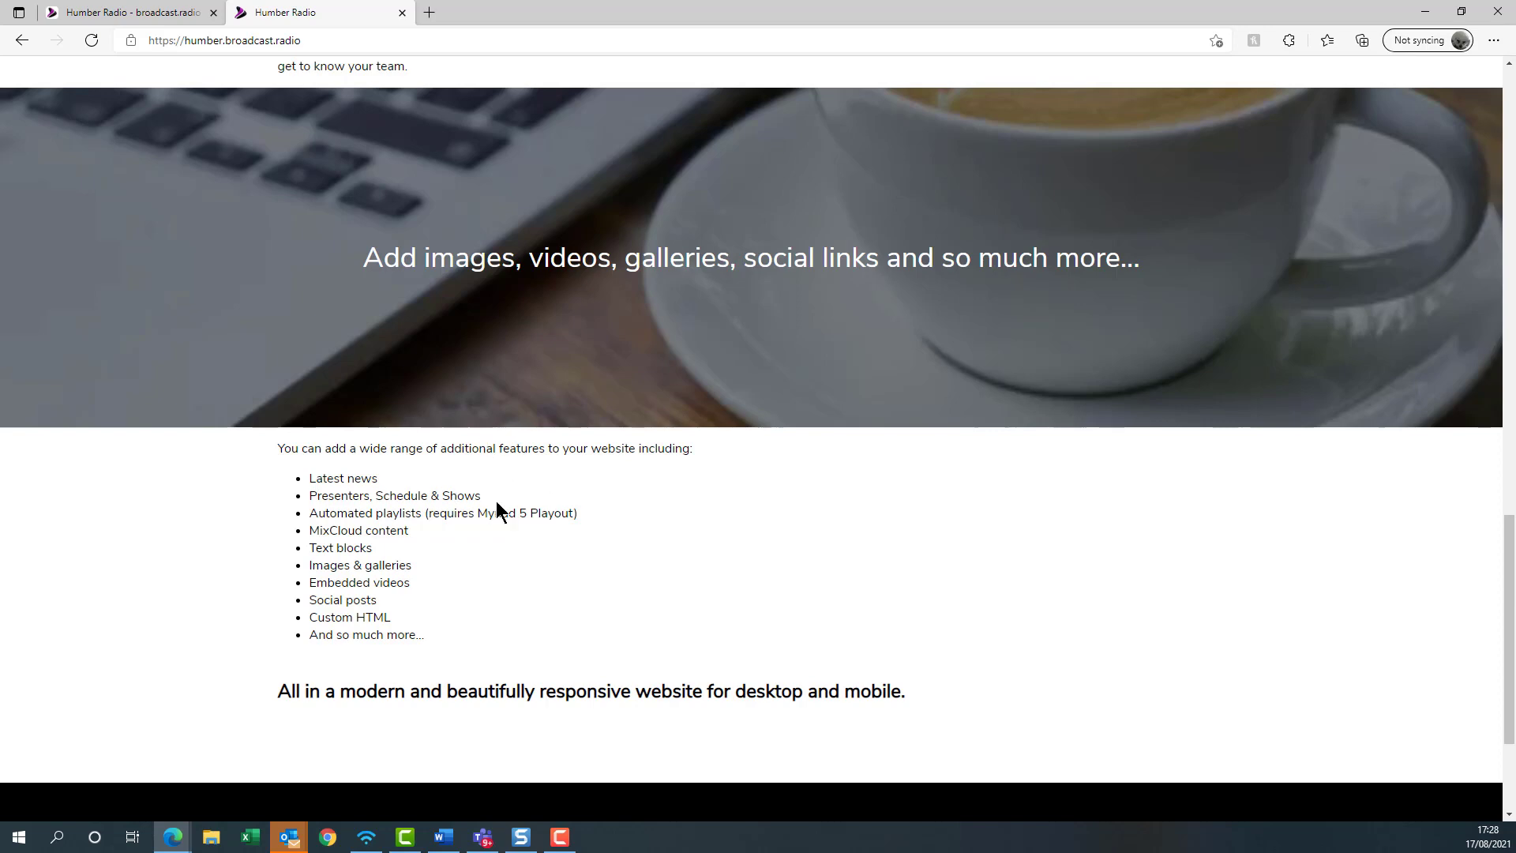
{"action": "scroll", "coordinate": [613, 640], "scroll_direction": "down", "scroll_amount": 3}
{"action": "scroll", "coordinate": [613, 592], "scroll_direction": "up", "scroll_amount": 15}
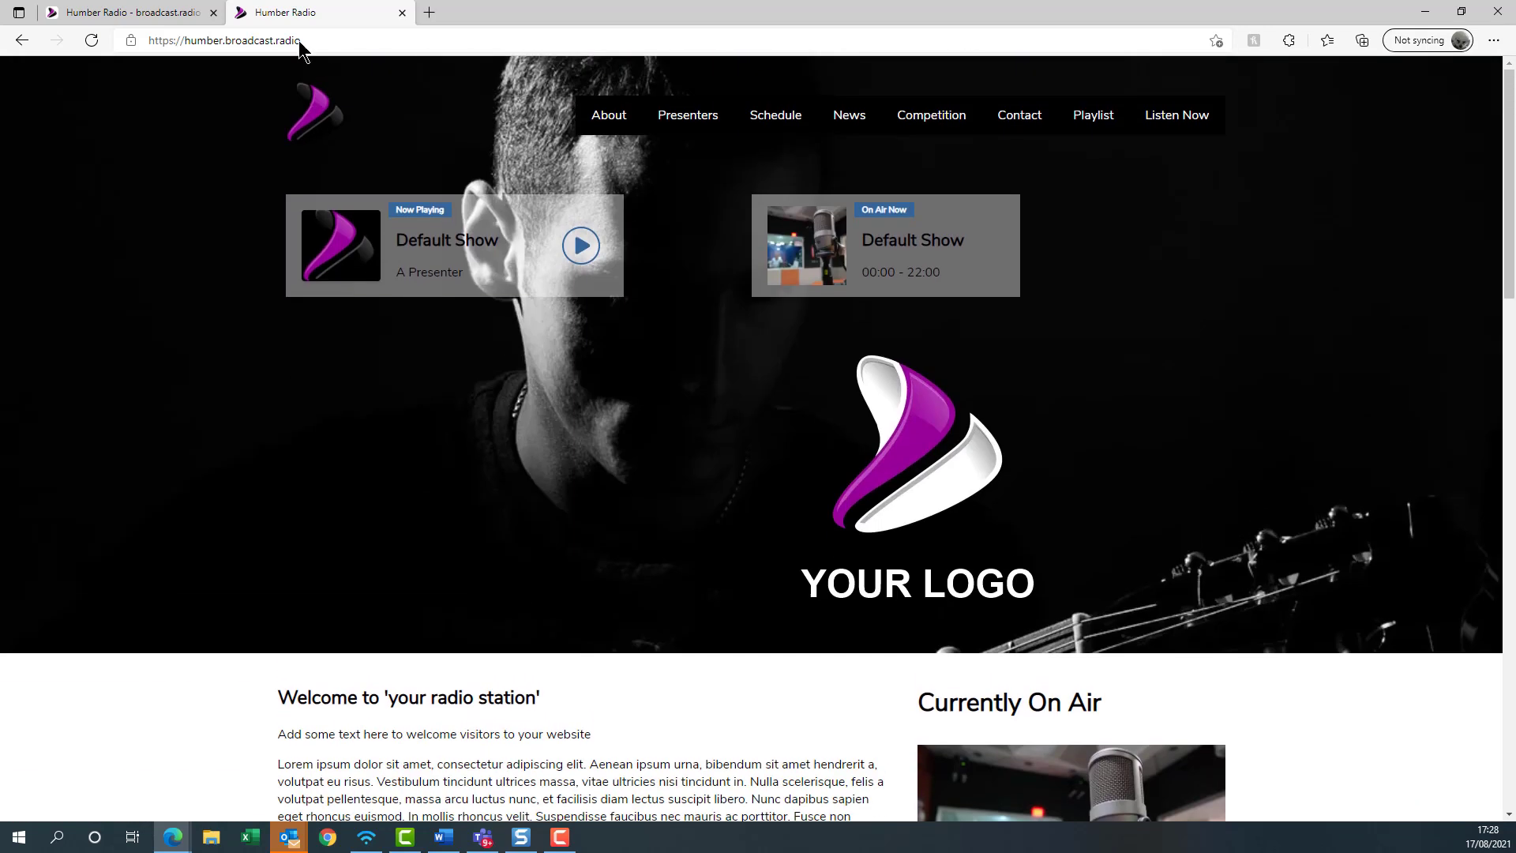
- Open the Home page for editing from the site's enabled pages and select its "Welcome to 'your radio station'" heading
{"action": "left_click", "coordinate": [138, 13]}
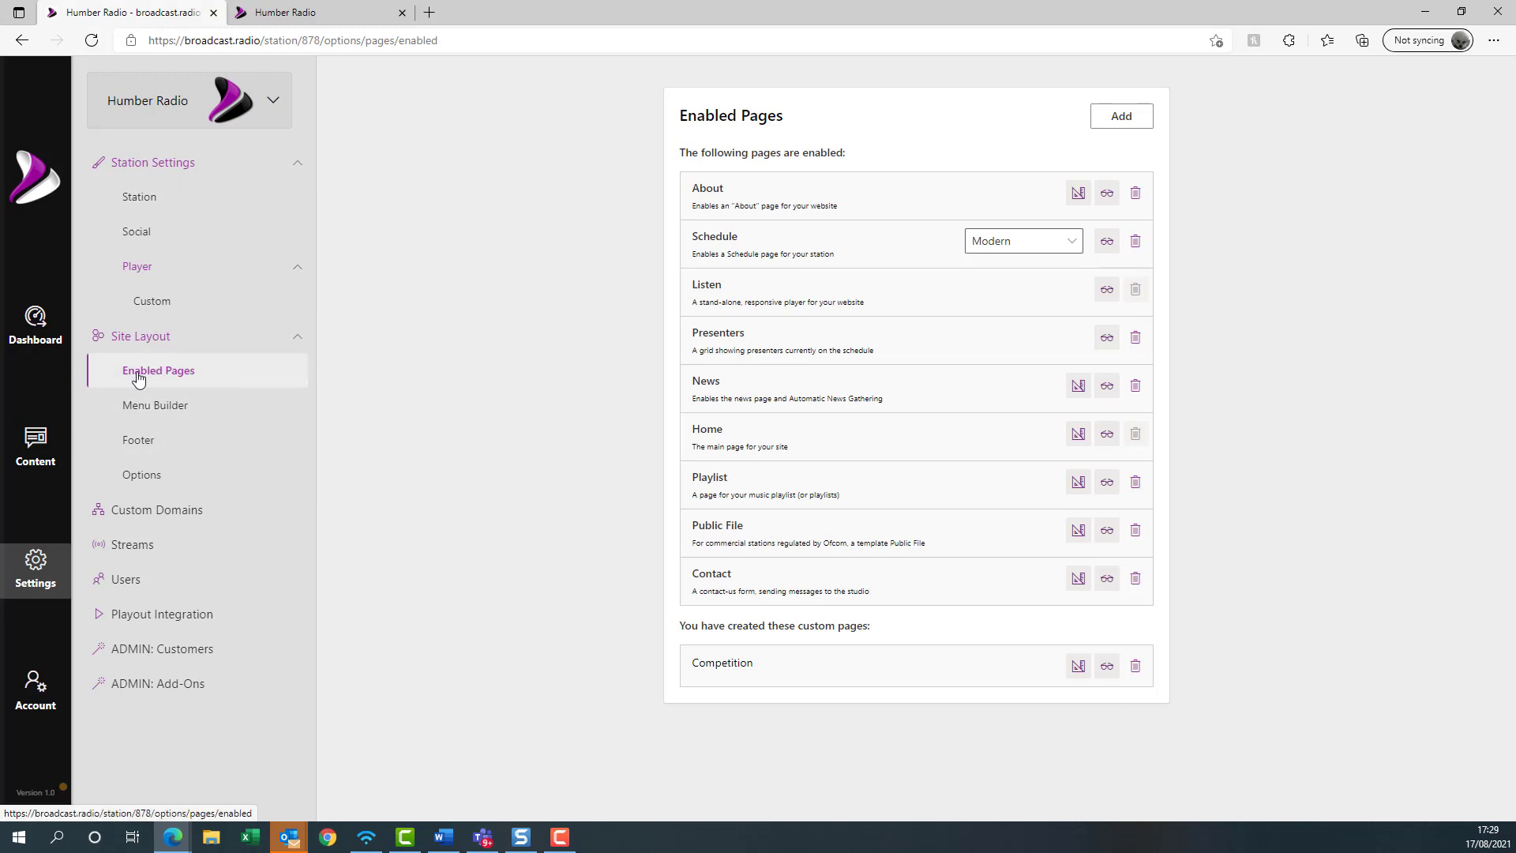
{"action": "left_click", "coordinate": [1078, 434]}
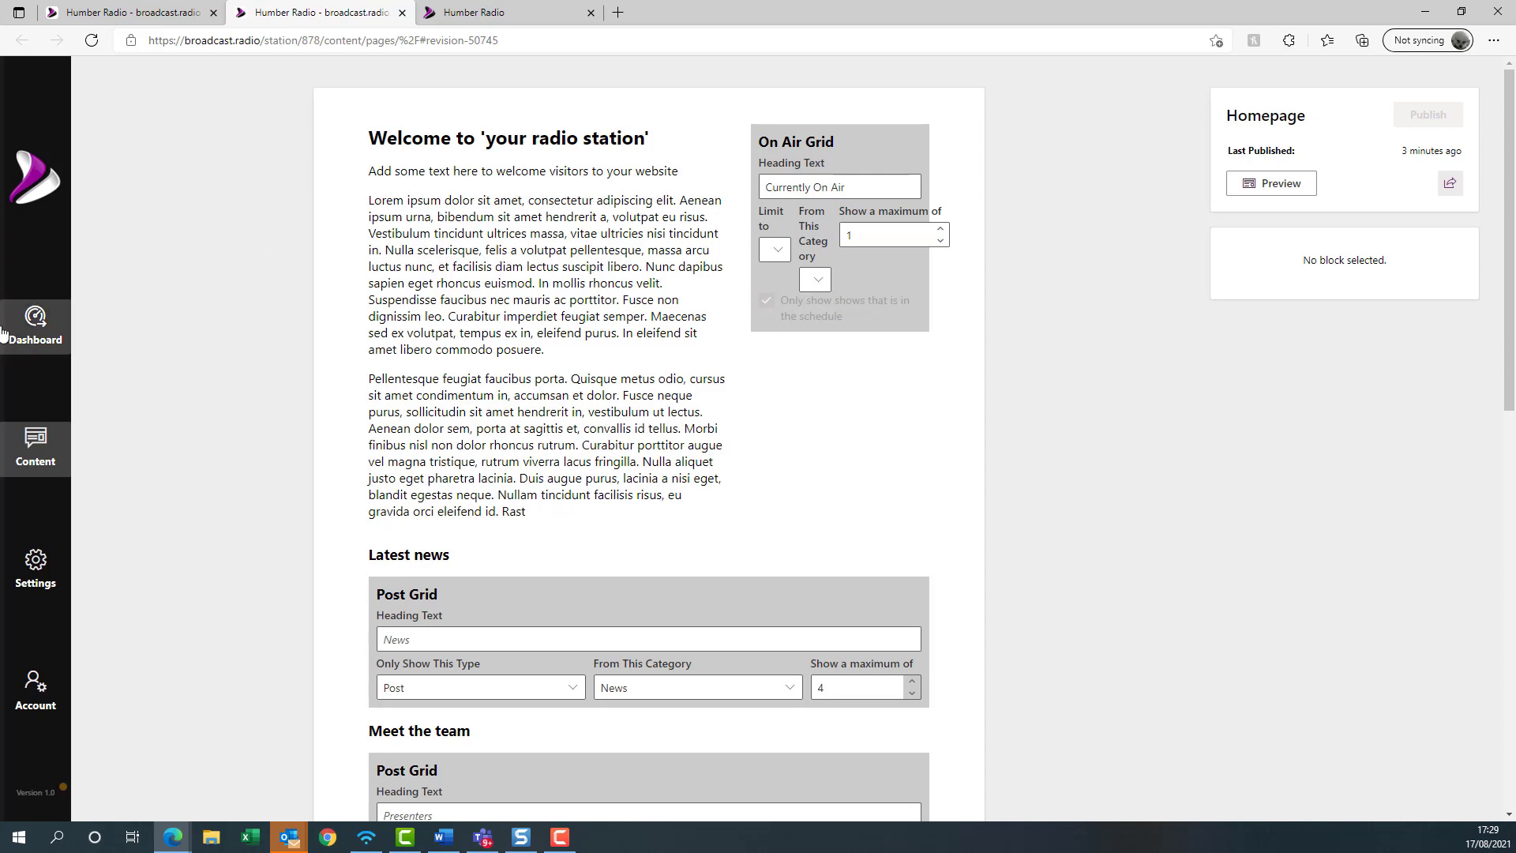
{"action": "left_click", "coordinate": [537, 139]}
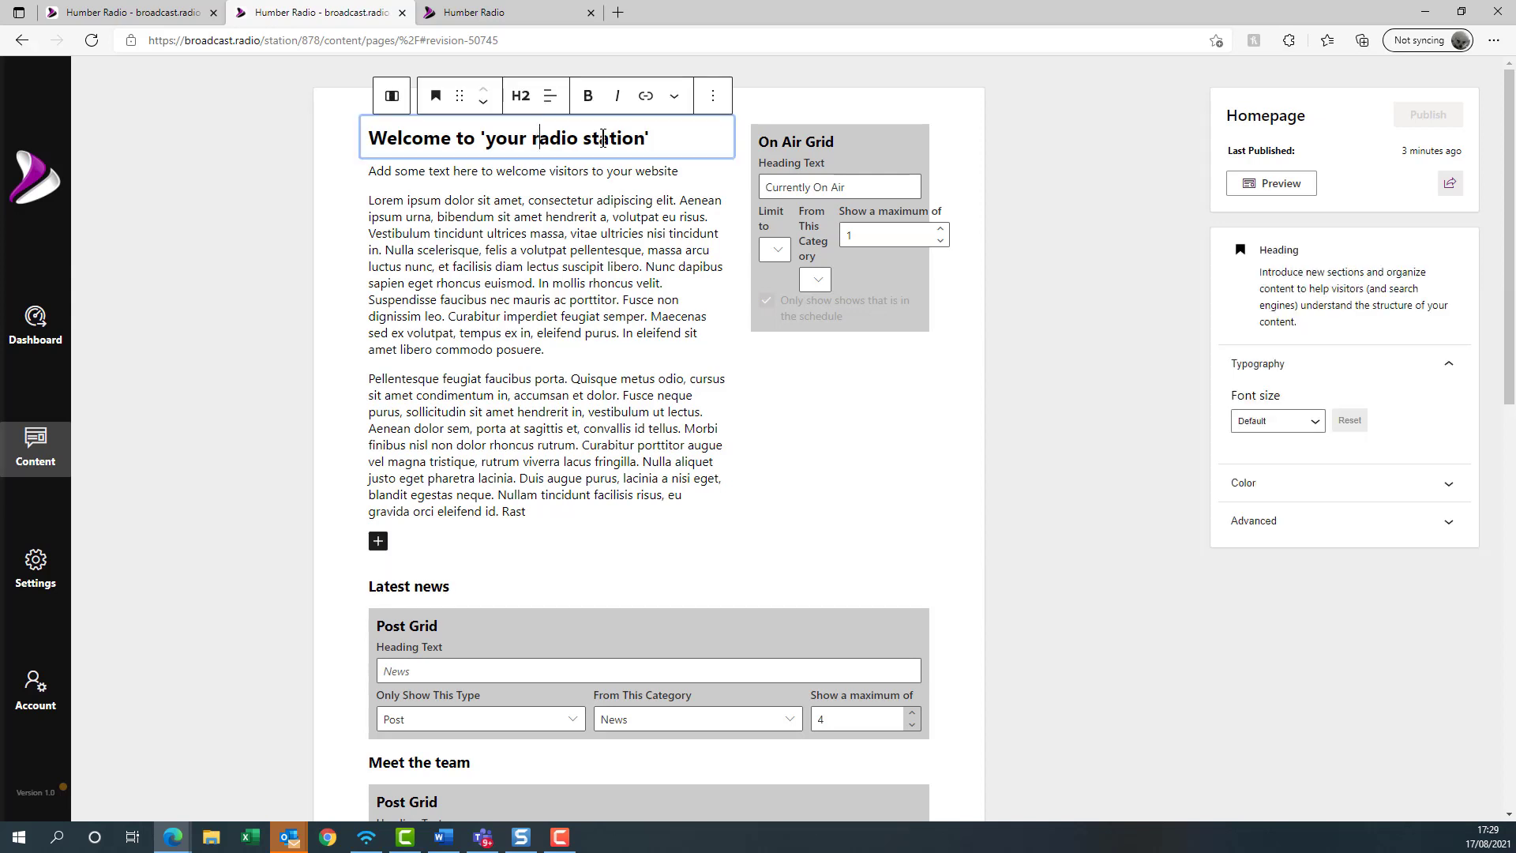
- Examine the homepage layout: the welcome text column, the On Air Grid column, and the Latest news and Meet the team sections
{"action": "left_click", "coordinate": [391, 98]}
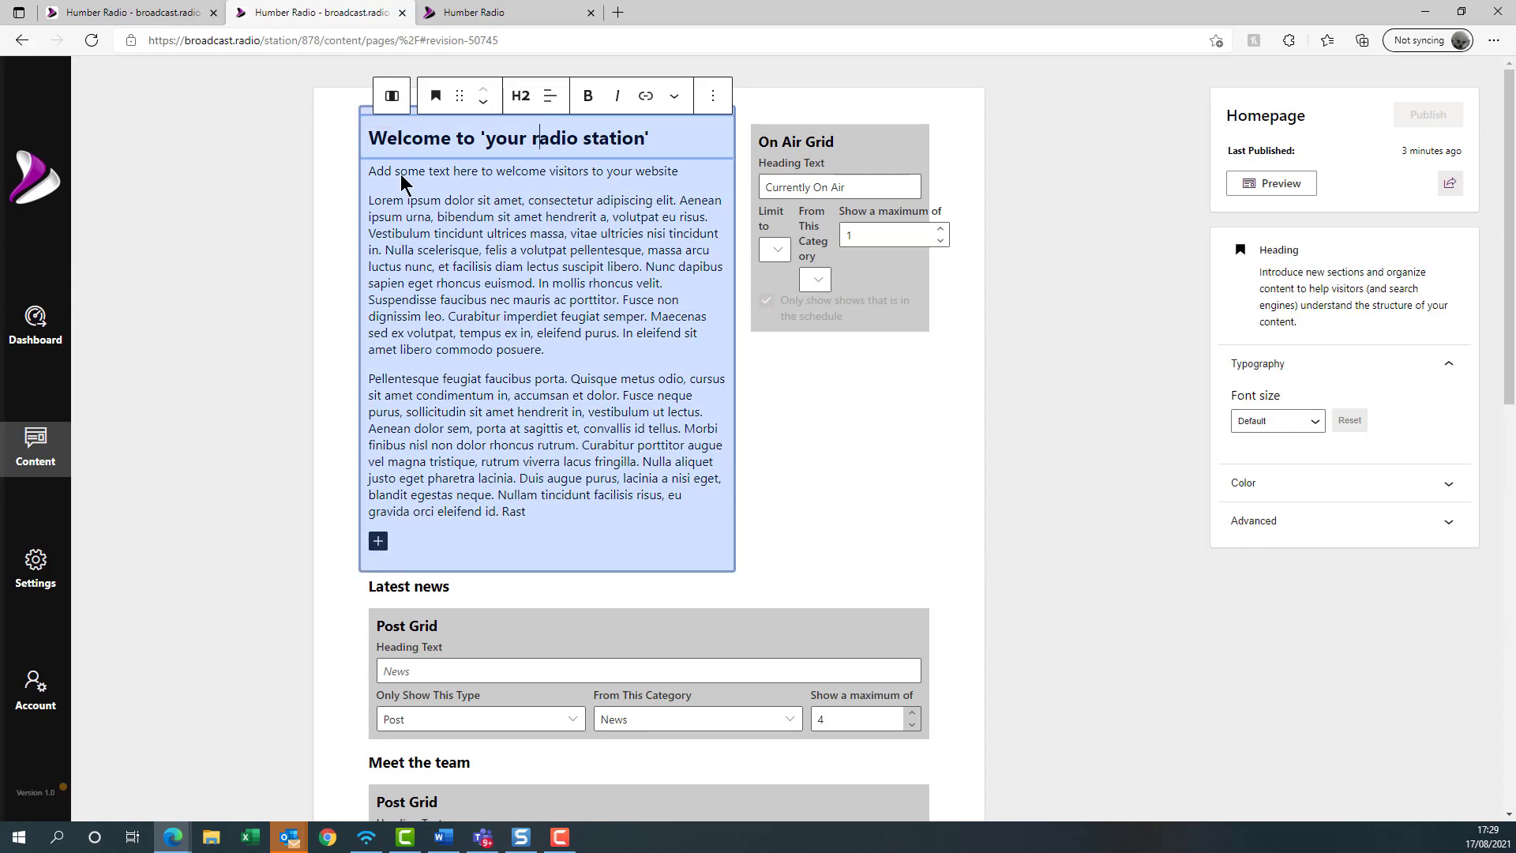
{"action": "left_click", "coordinate": [393, 116]}
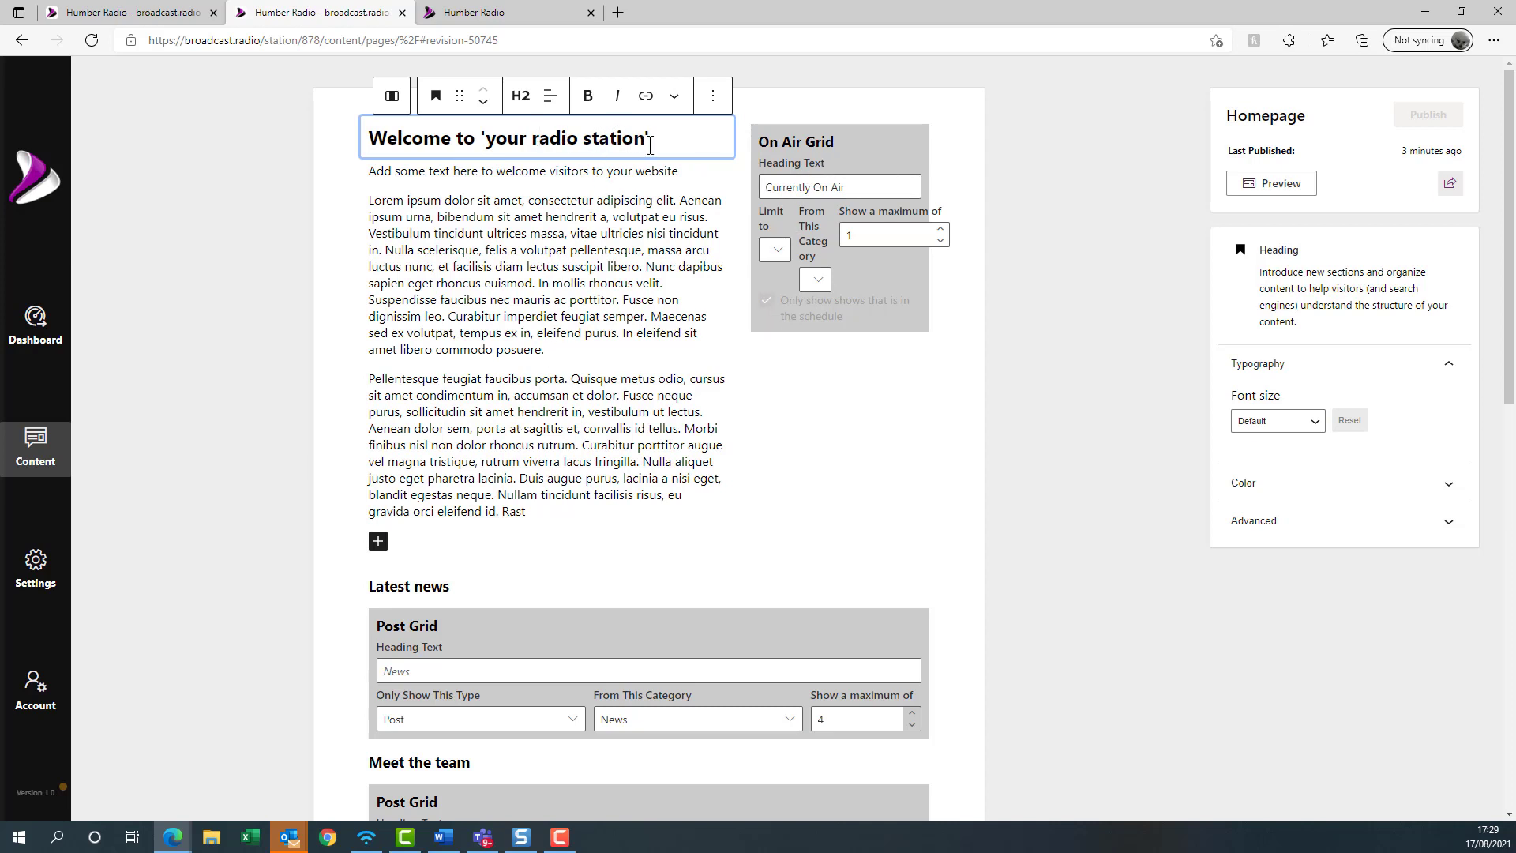
{"action": "left_click", "coordinate": [499, 176]}
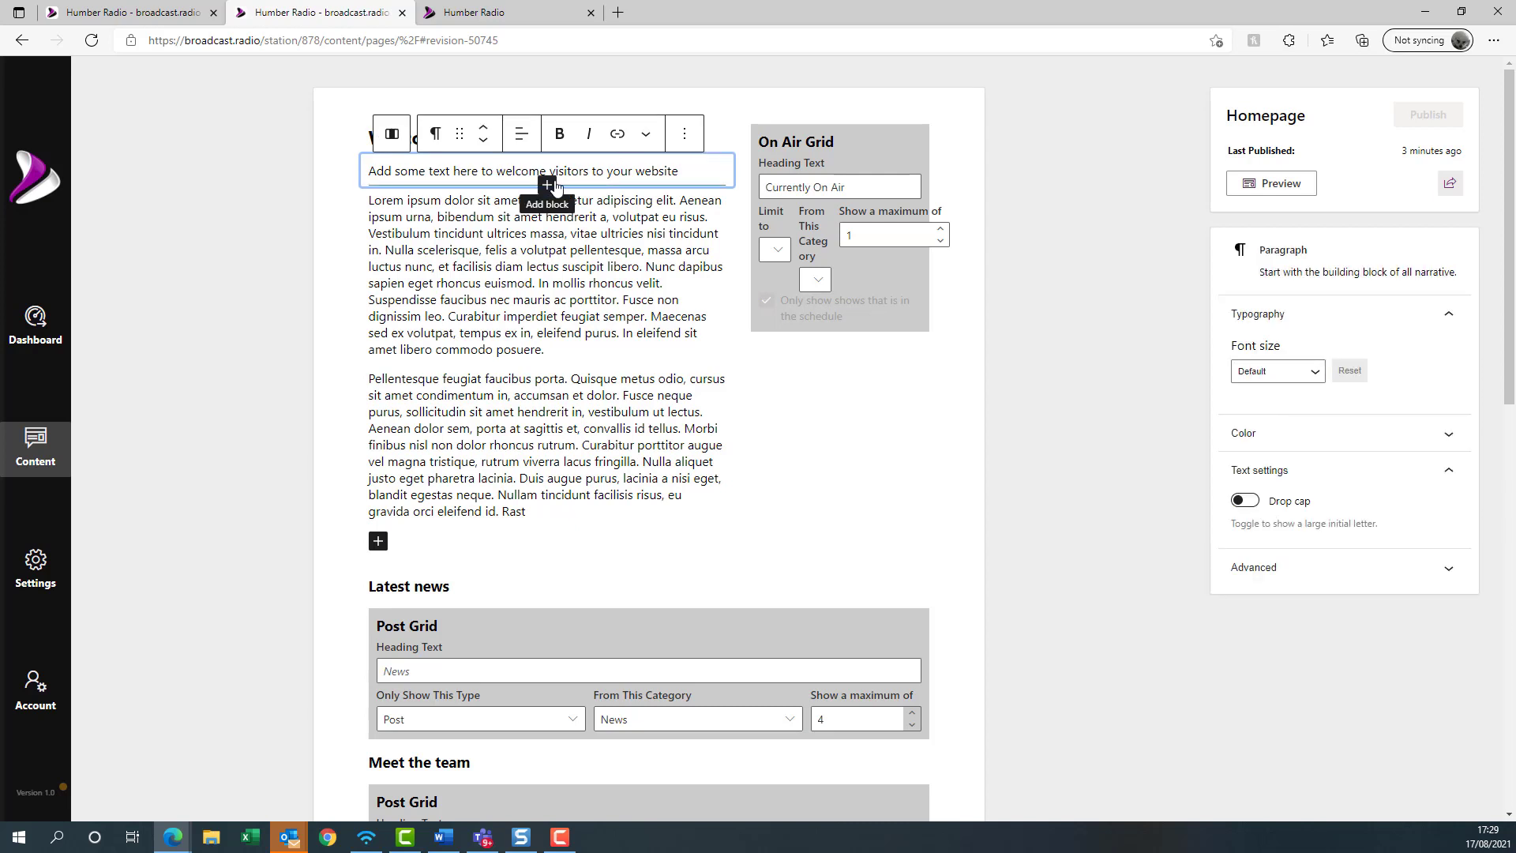
{"action": "left_click", "coordinate": [576, 235]}
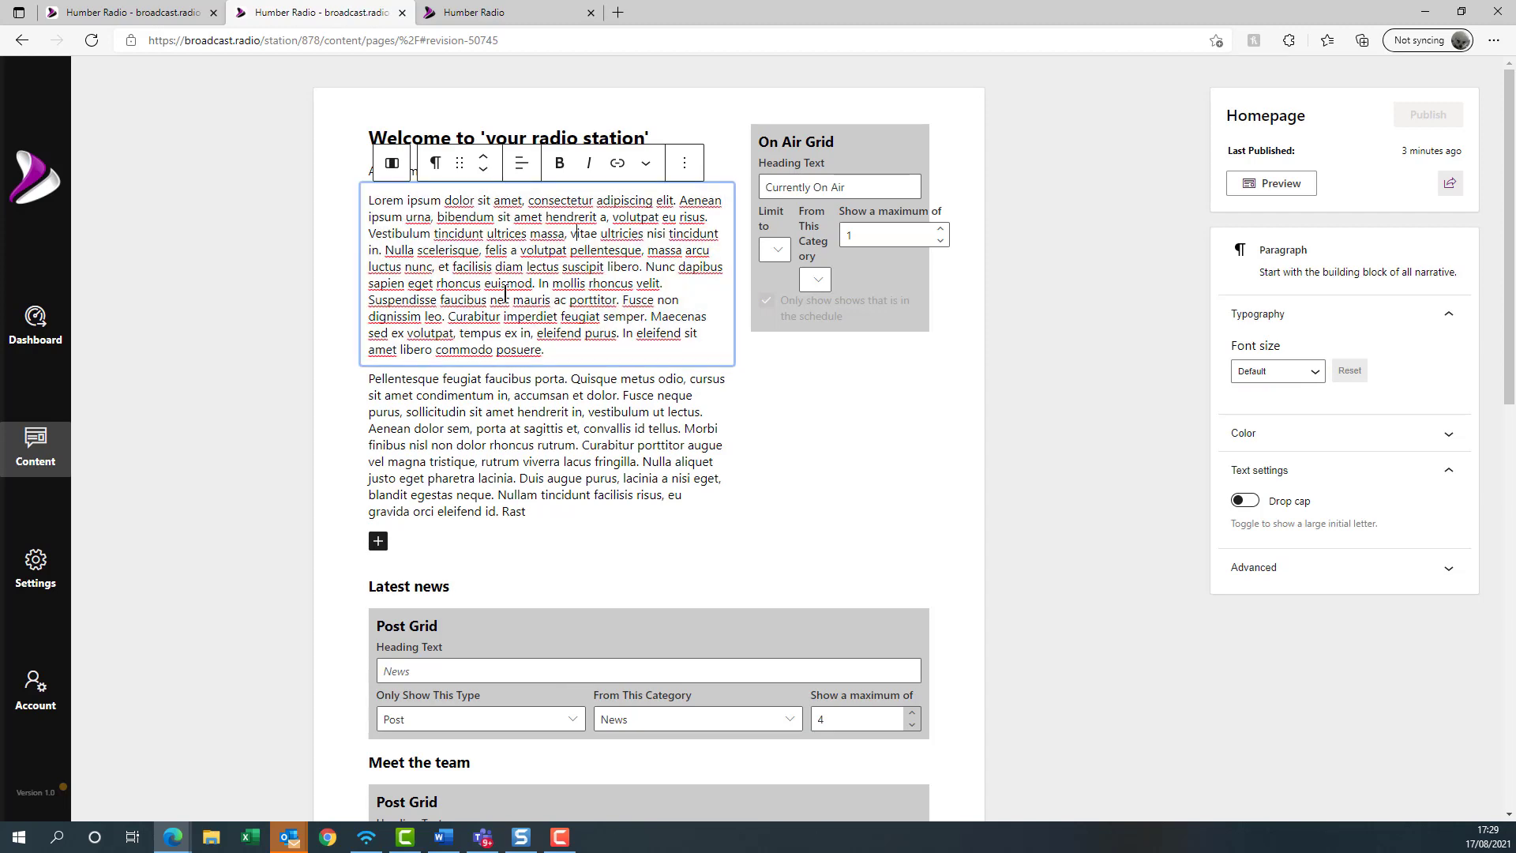
{"action": "key", "text": "ctrl+a"}
{"action": "left_click", "coordinate": [531, 286]}
{"action": "left_click", "coordinate": [879, 281]}
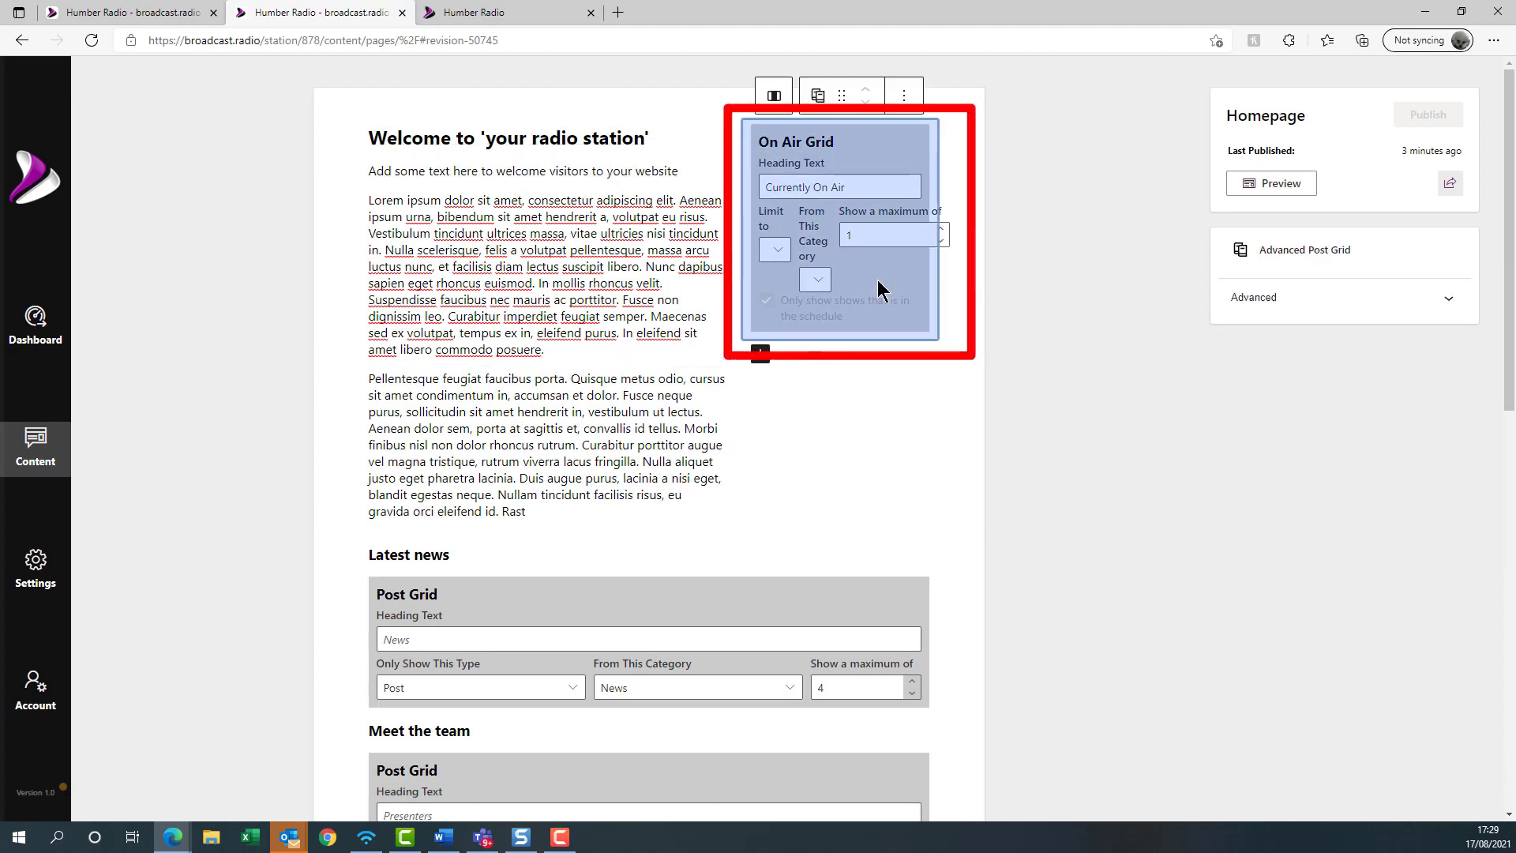
{"action": "left_click", "coordinate": [775, 96]}
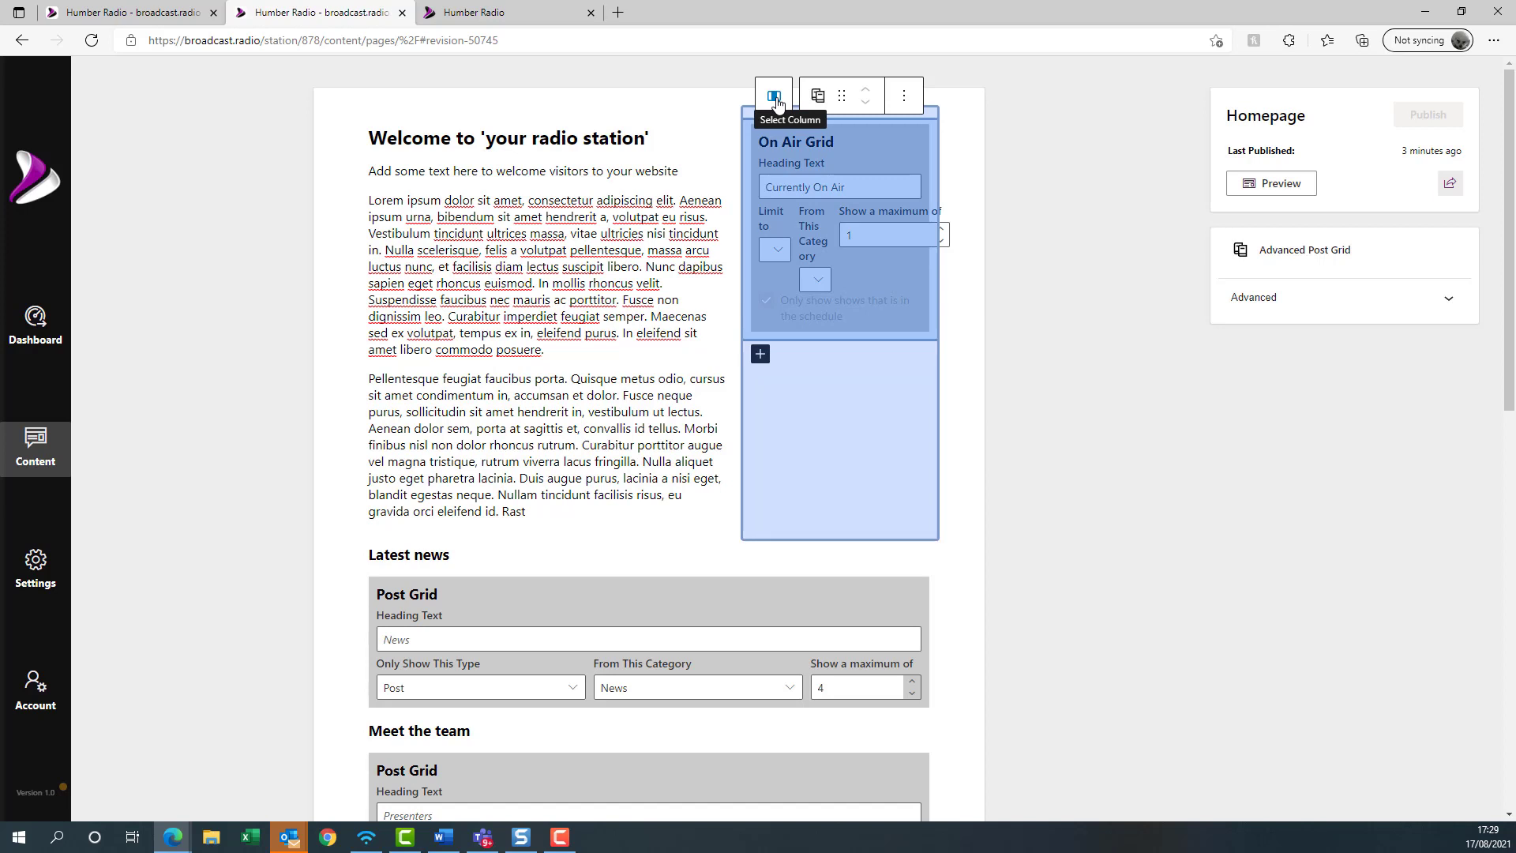
{"action": "left_click", "coordinate": [799, 187]}
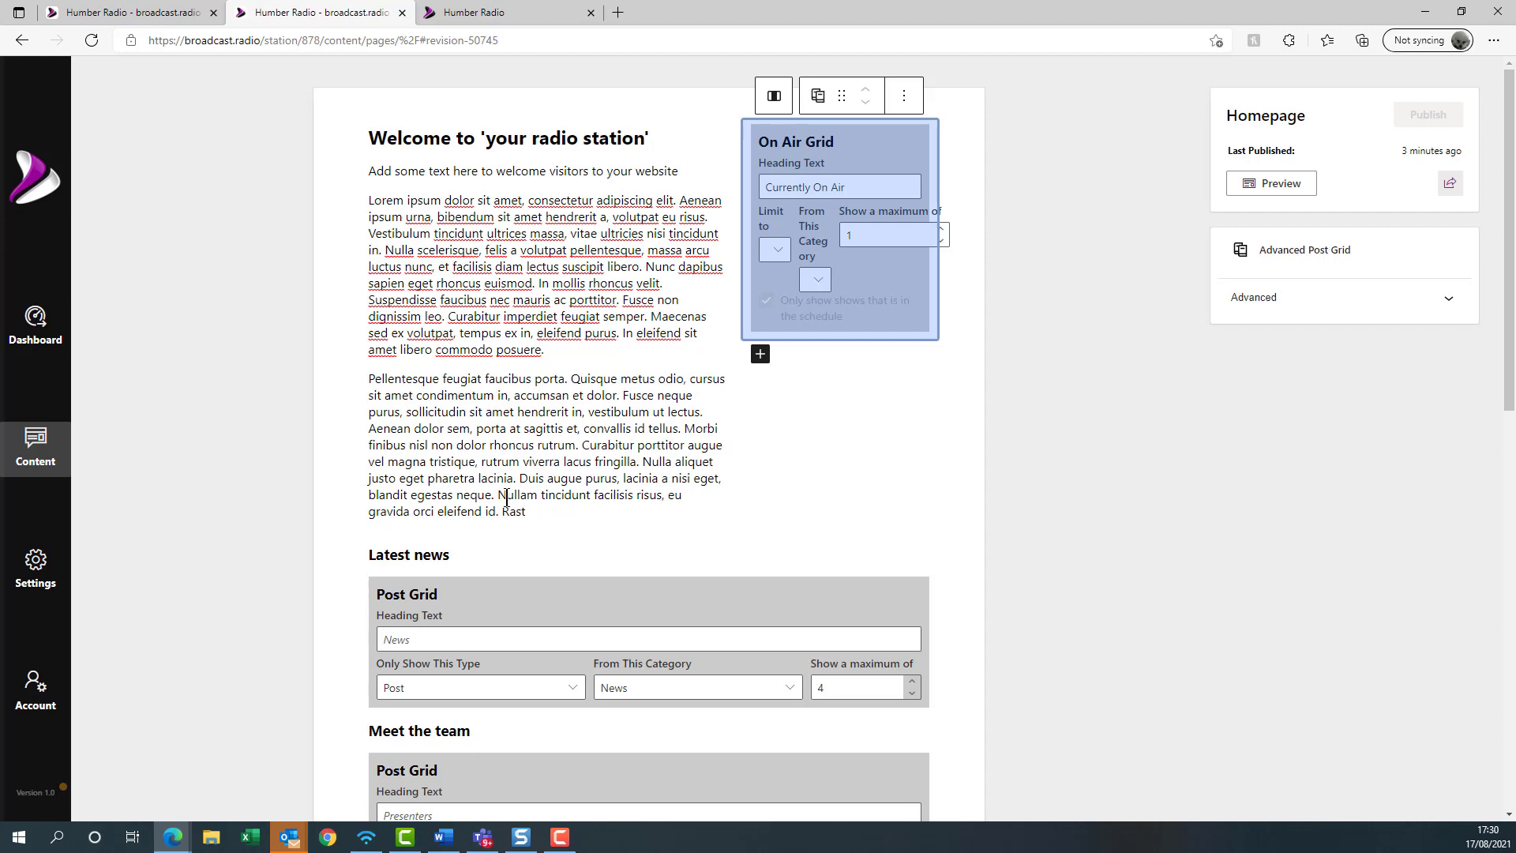
{"action": "scroll", "coordinate": [557, 569], "scroll_direction": "down", "scroll_amount": 4}
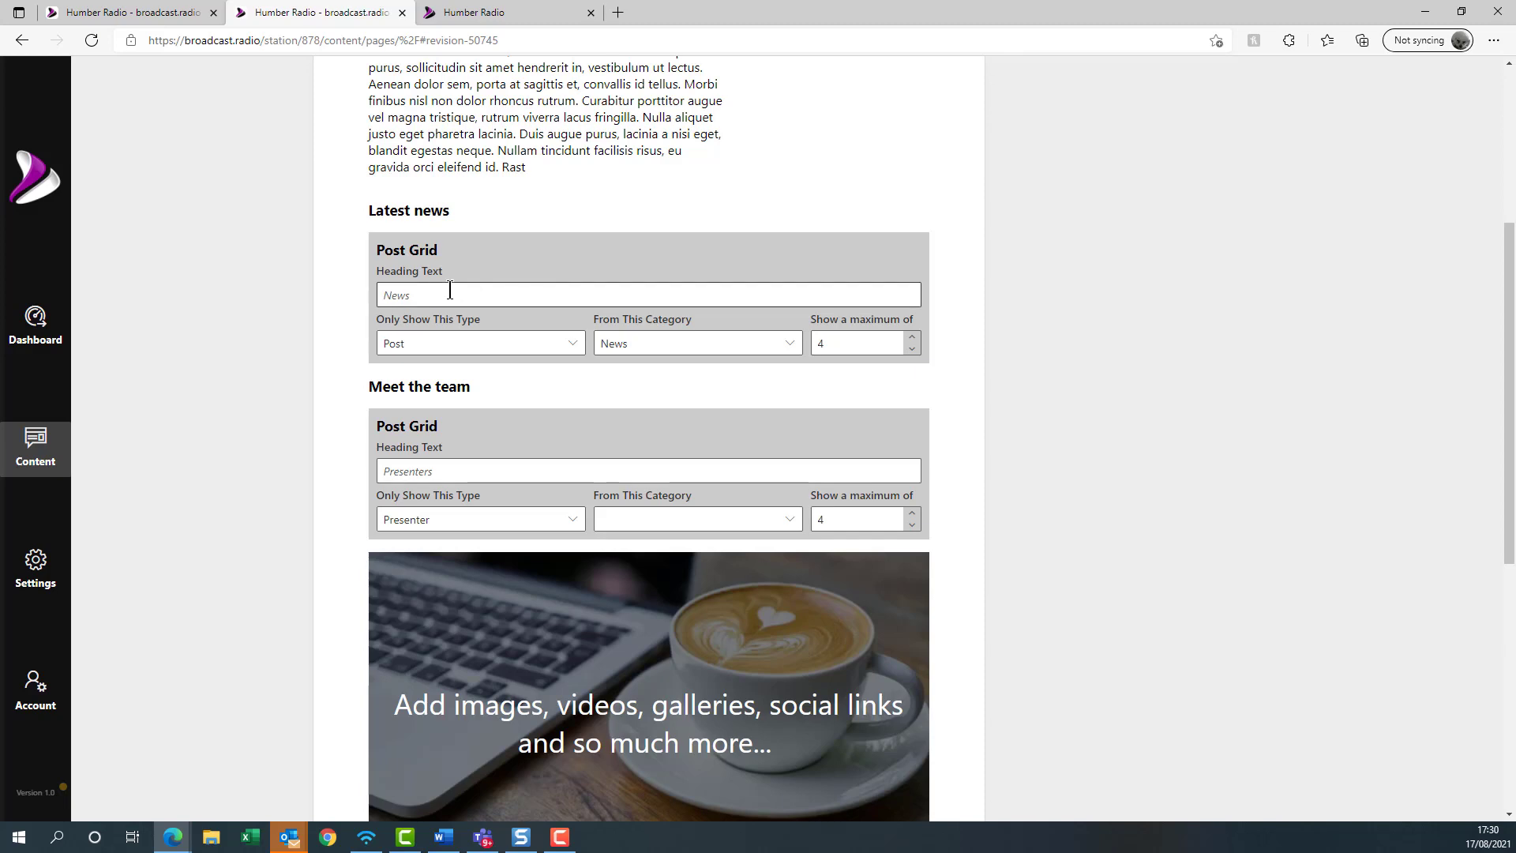
{"action": "scroll", "coordinate": [677, 271], "scroll_direction": "up", "scroll_amount": 4}
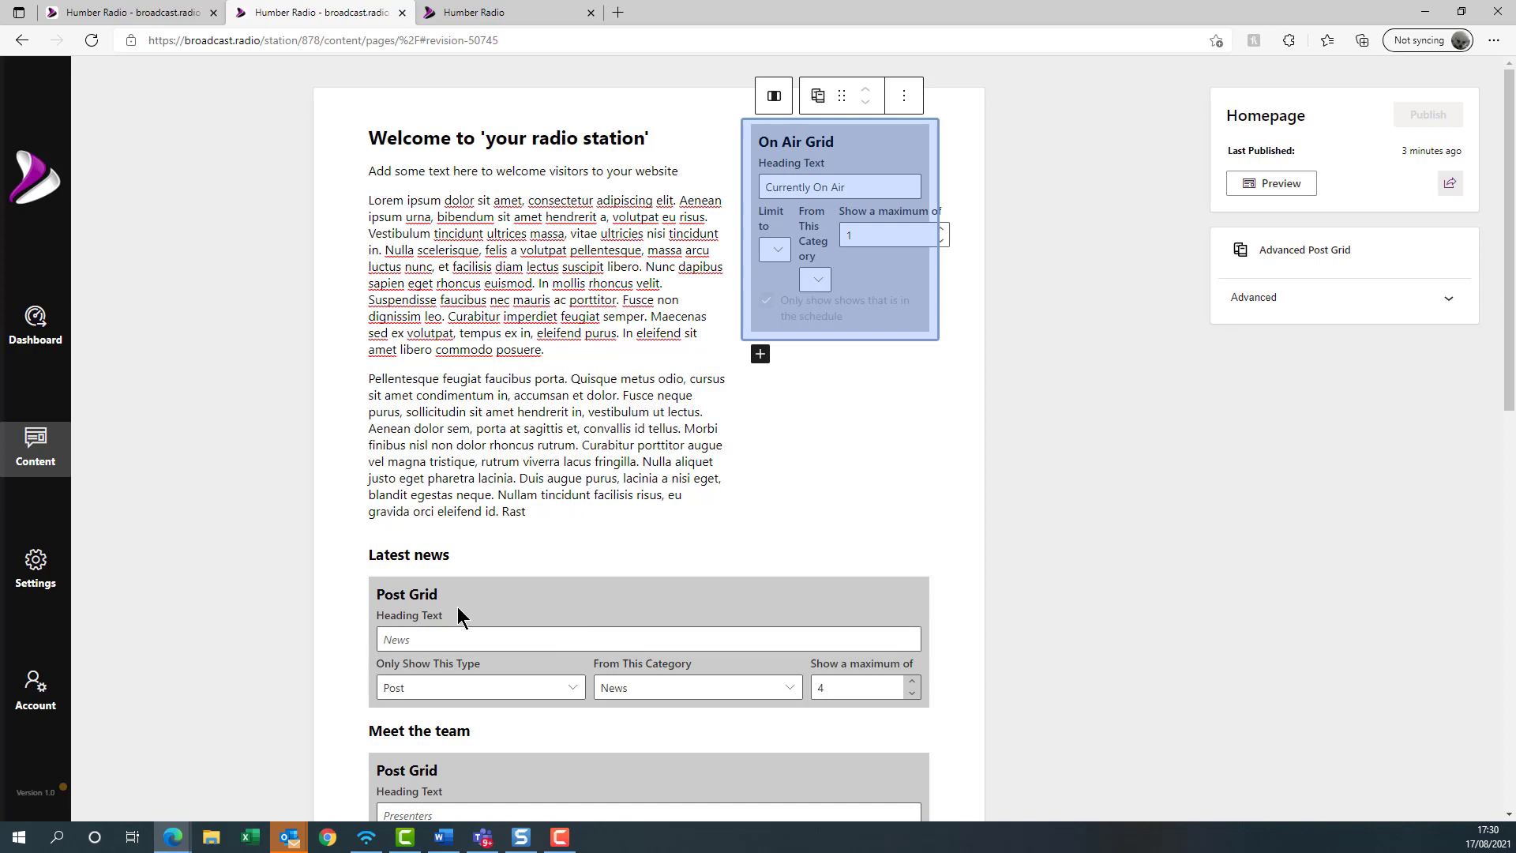
{"action": "scroll", "coordinate": [470, 616], "scroll_direction": "down", "scroll_amount": 1}
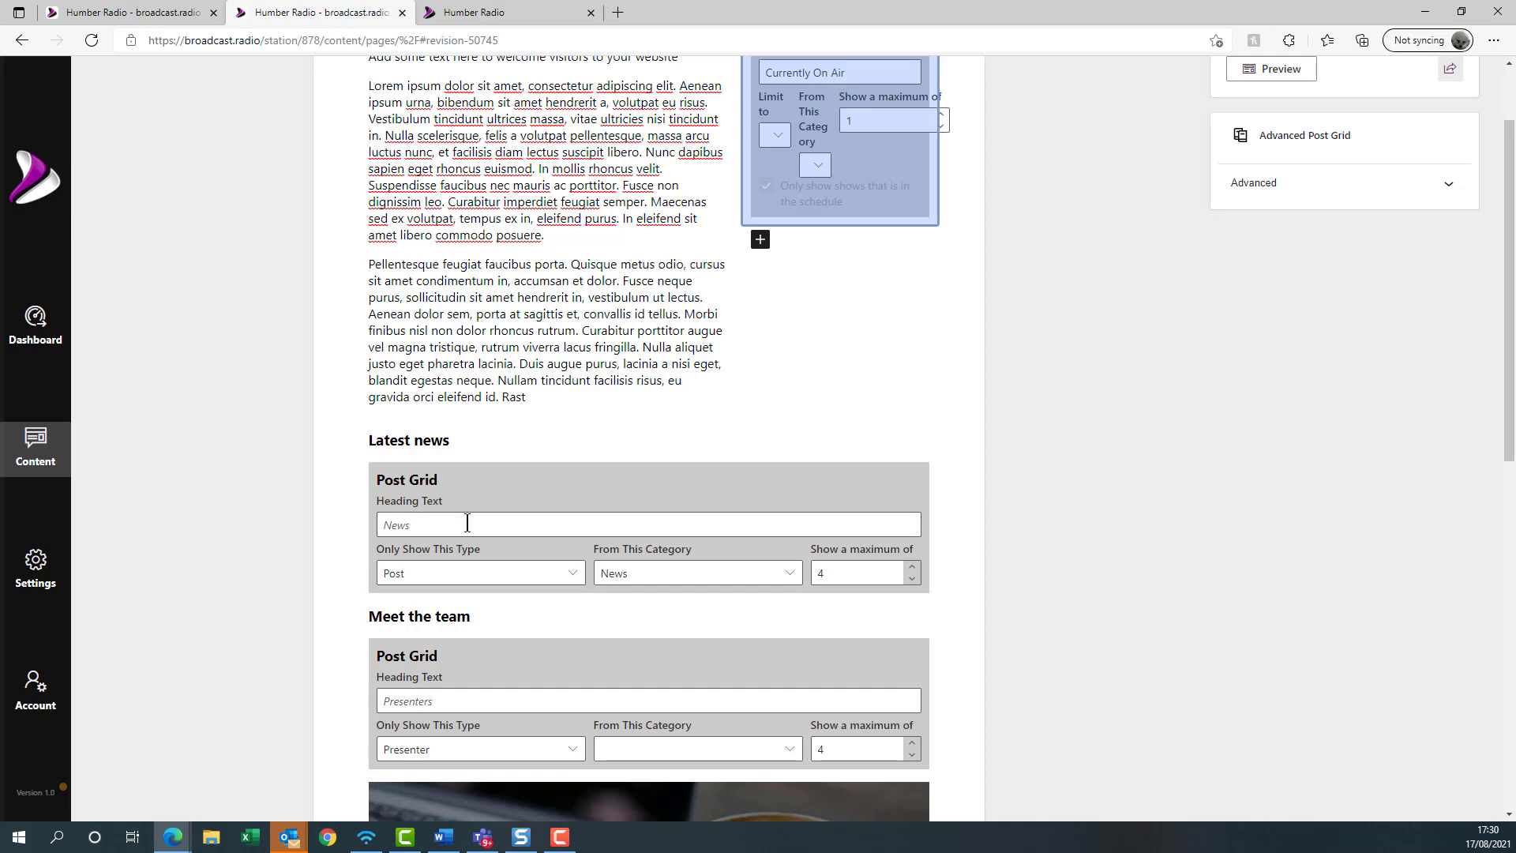
- Choose Post as the type shown in the Latest news post grid and look through its category options
{"action": "left_click", "coordinate": [434, 526]}
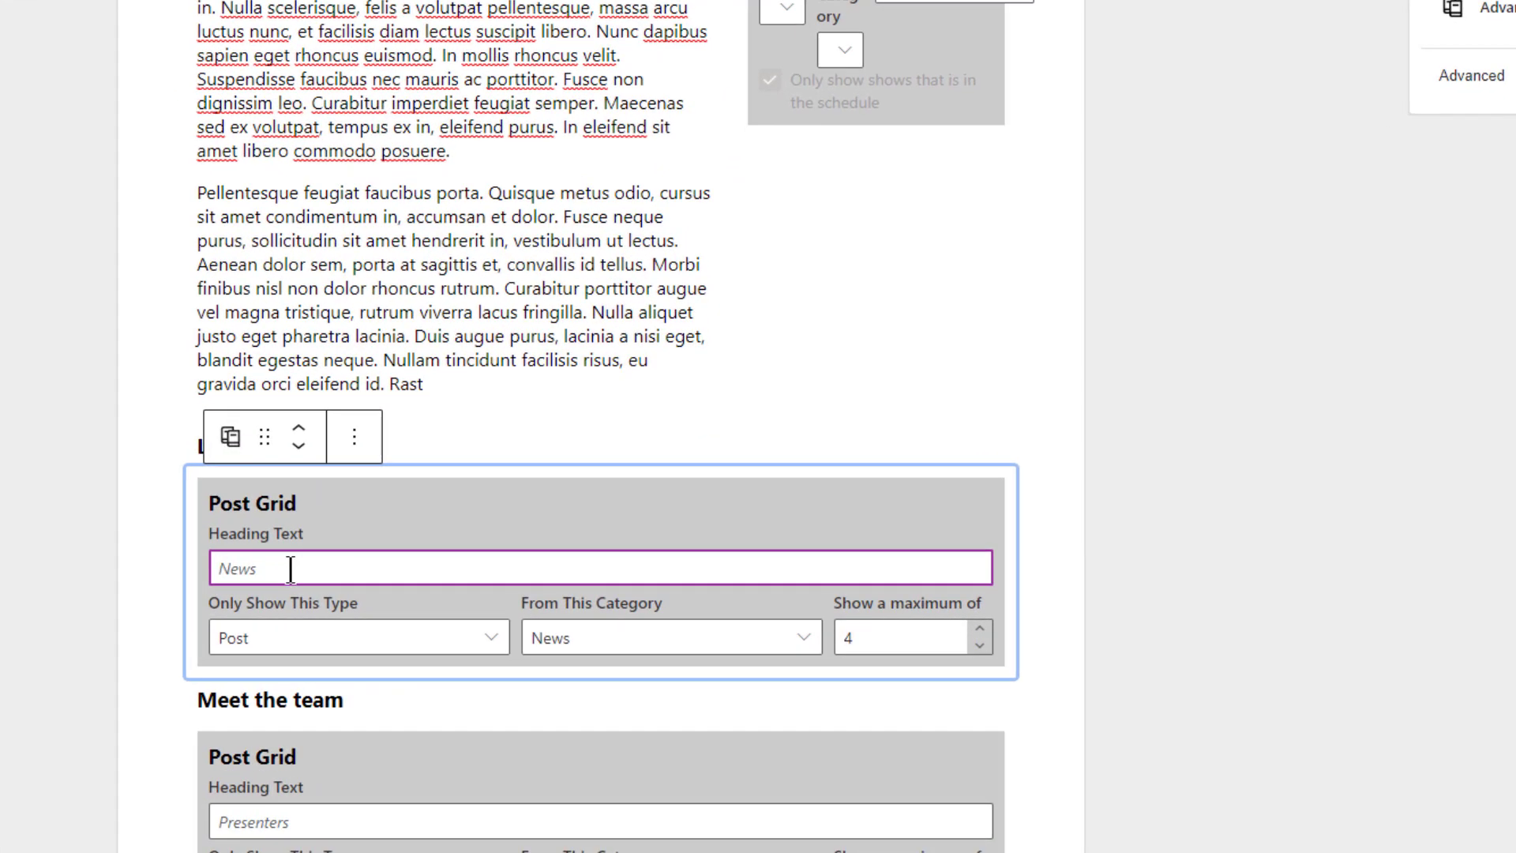
{"action": "left_click", "coordinate": [358, 649]}
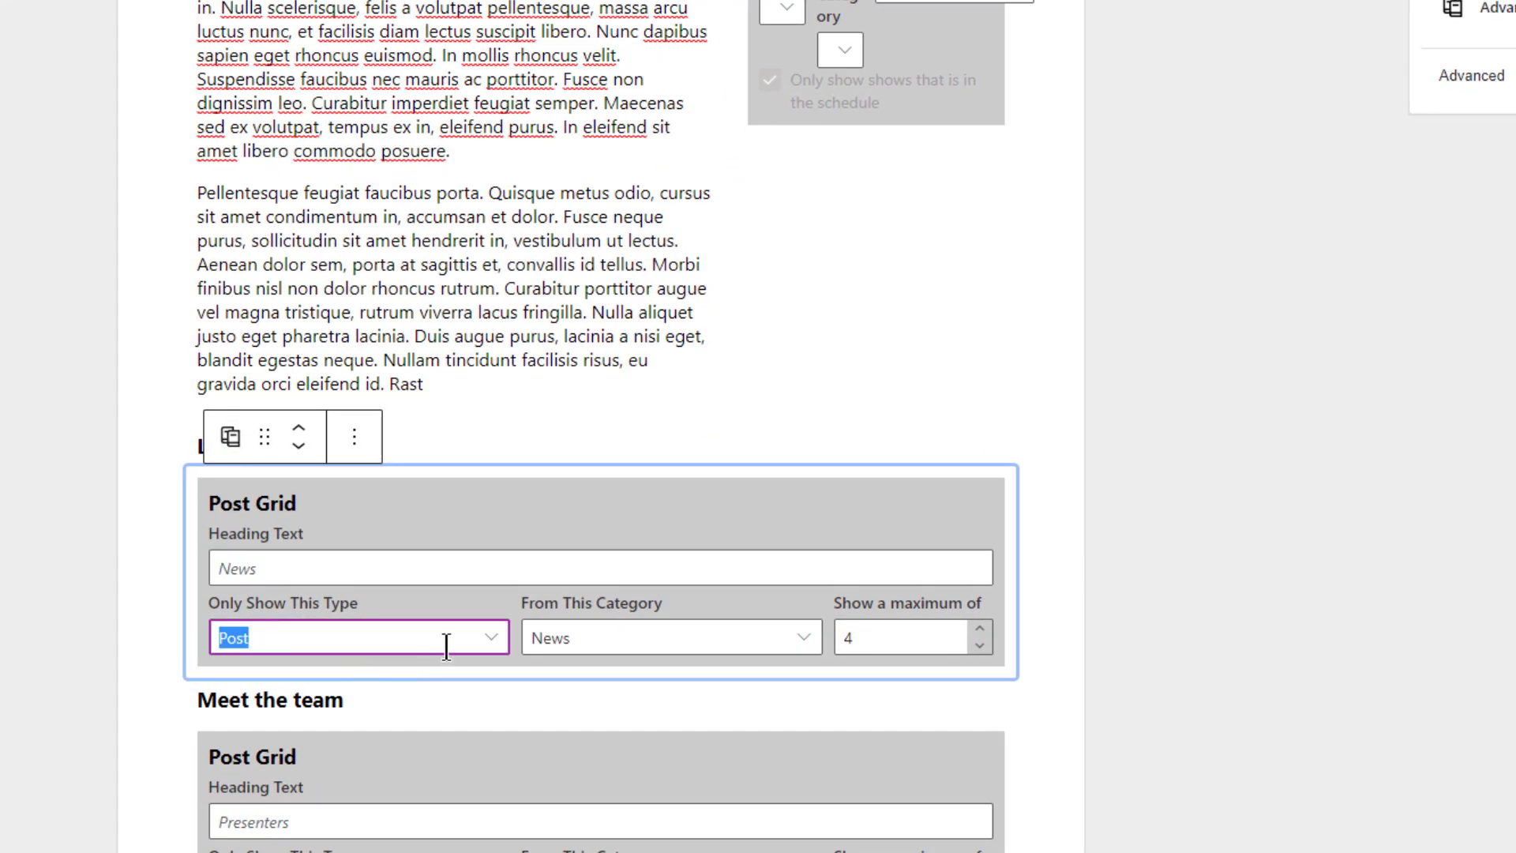
{"action": "left_click", "coordinate": [491, 639]}
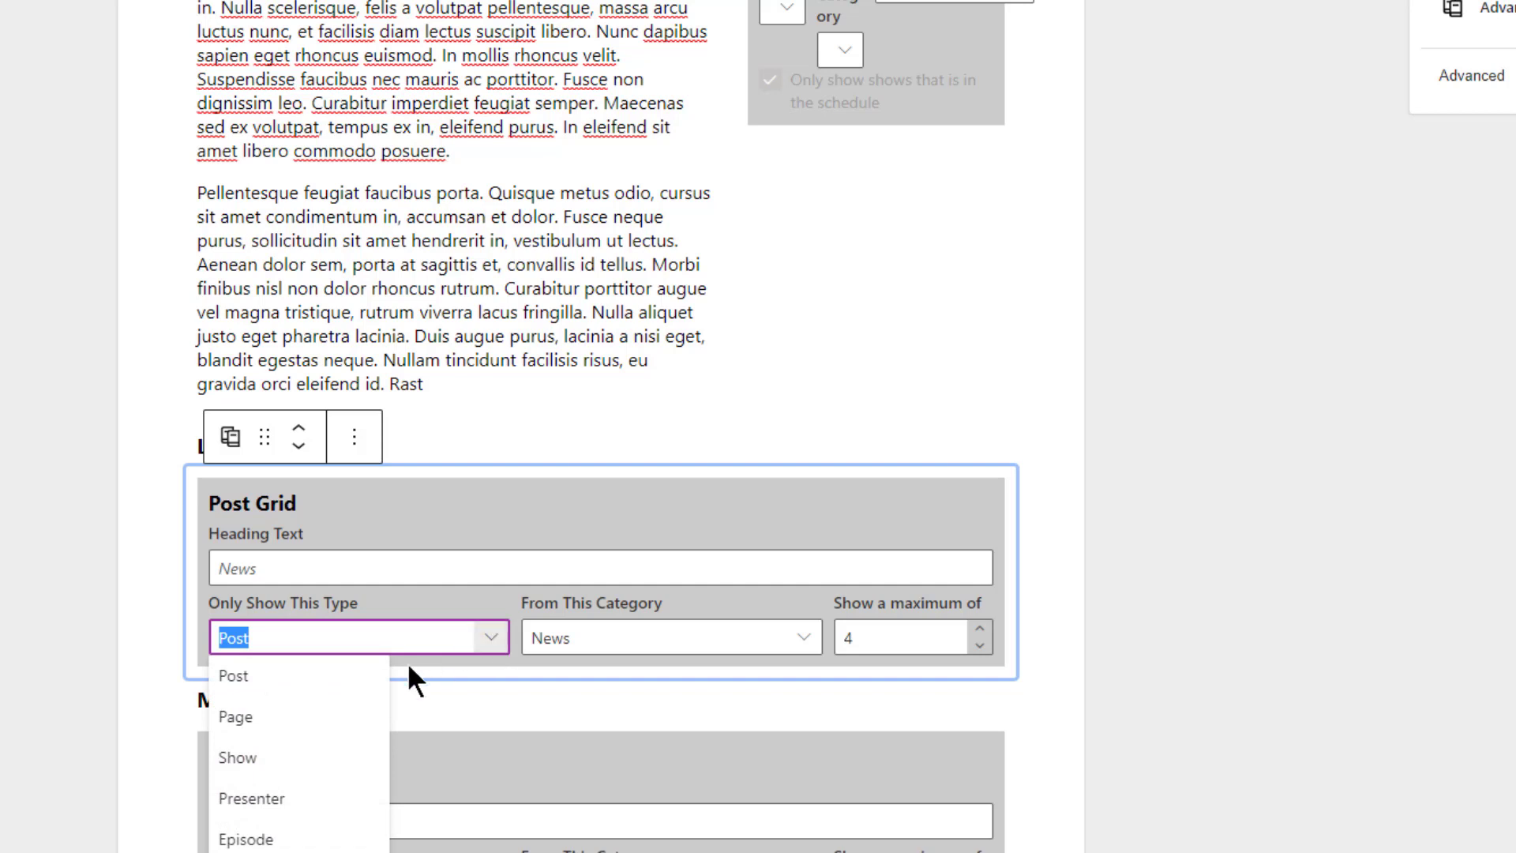
{"action": "left_click", "coordinate": [270, 678]}
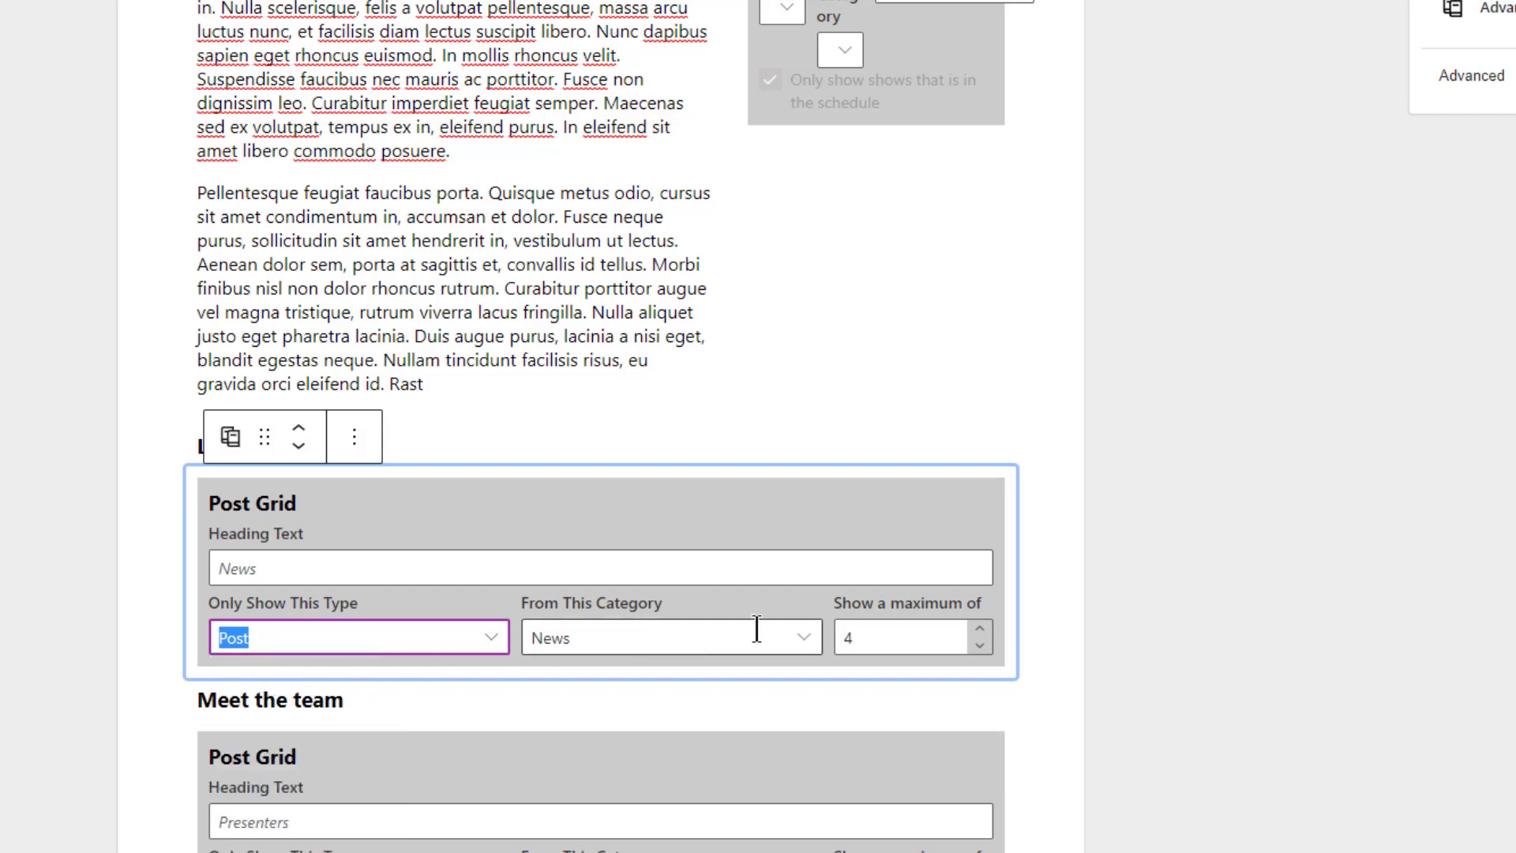
{"action": "left_click", "coordinate": [807, 644]}
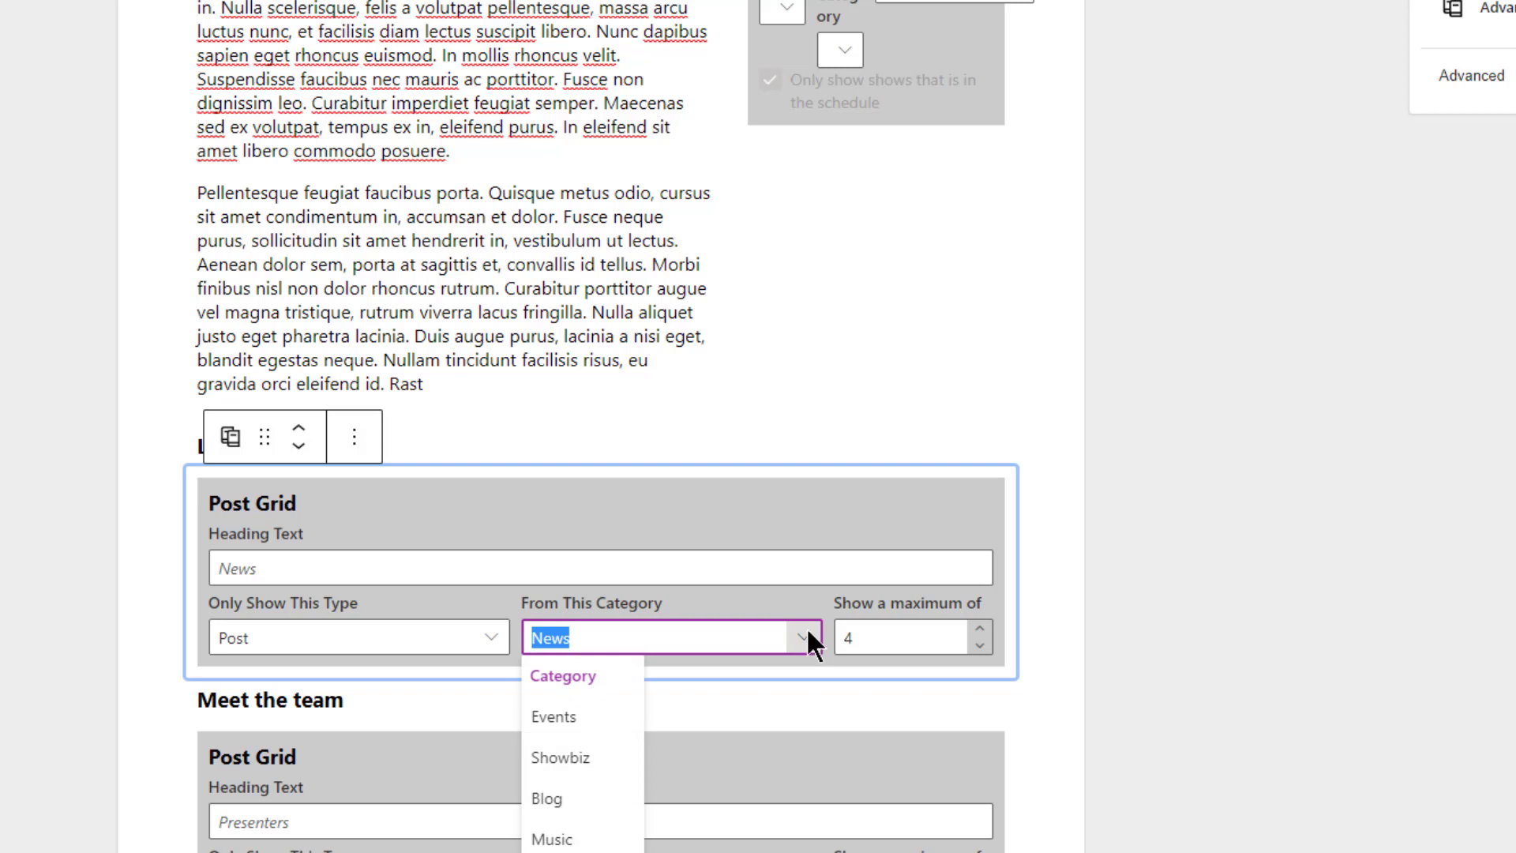
{"action": "left_click", "coordinate": [804, 638]}
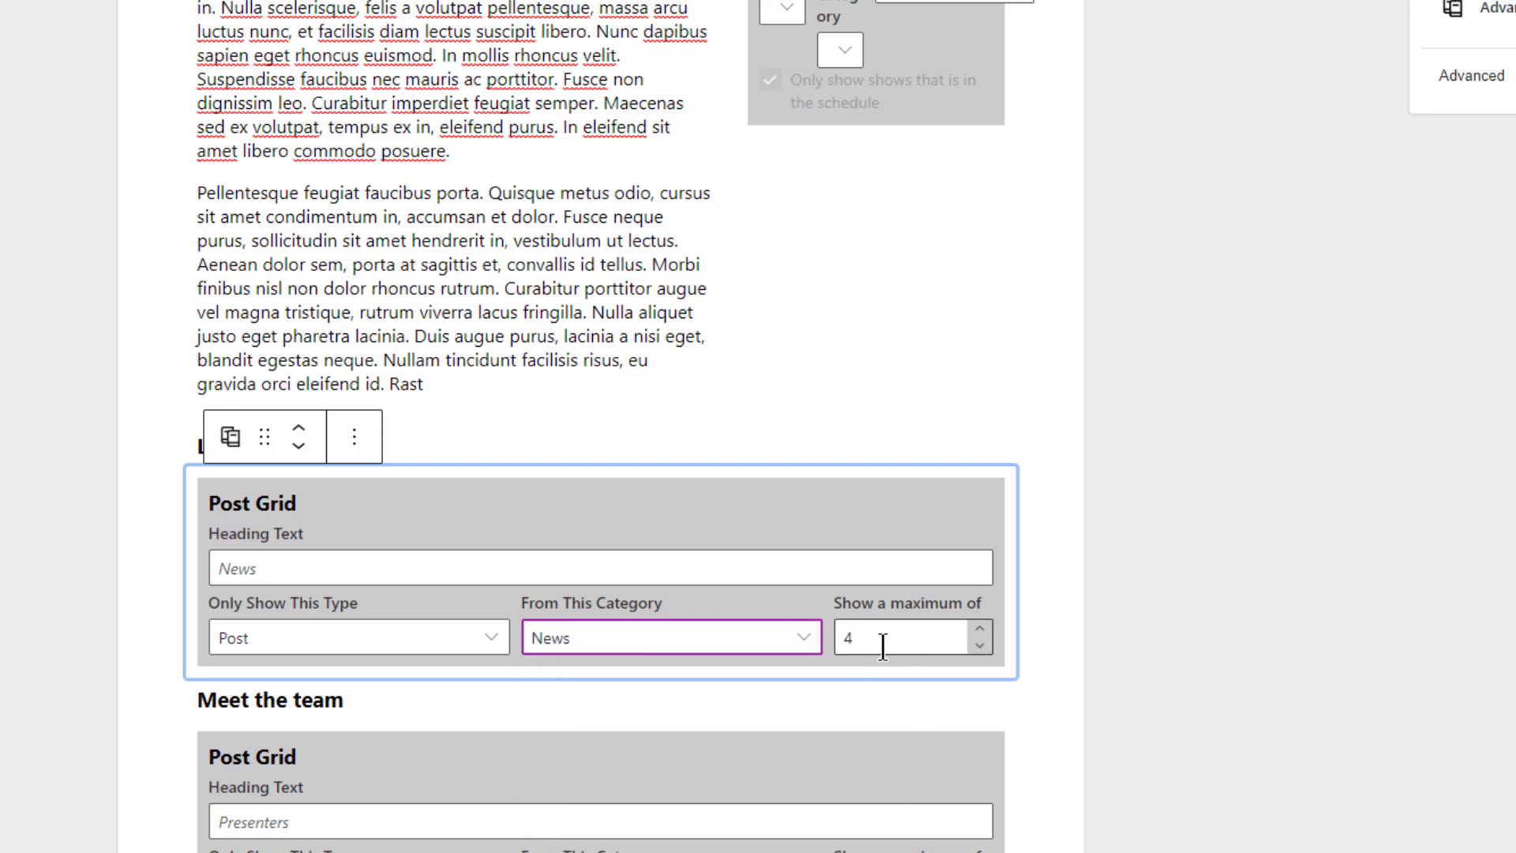
- Choose Presenter as the type shown in the Meet the team post grid and look through its category options
{"action": "scroll", "coordinate": [395, 711], "scroll_direction": "down", "scroll_amount": 2}
{"action": "left_click", "coordinate": [392, 624]}
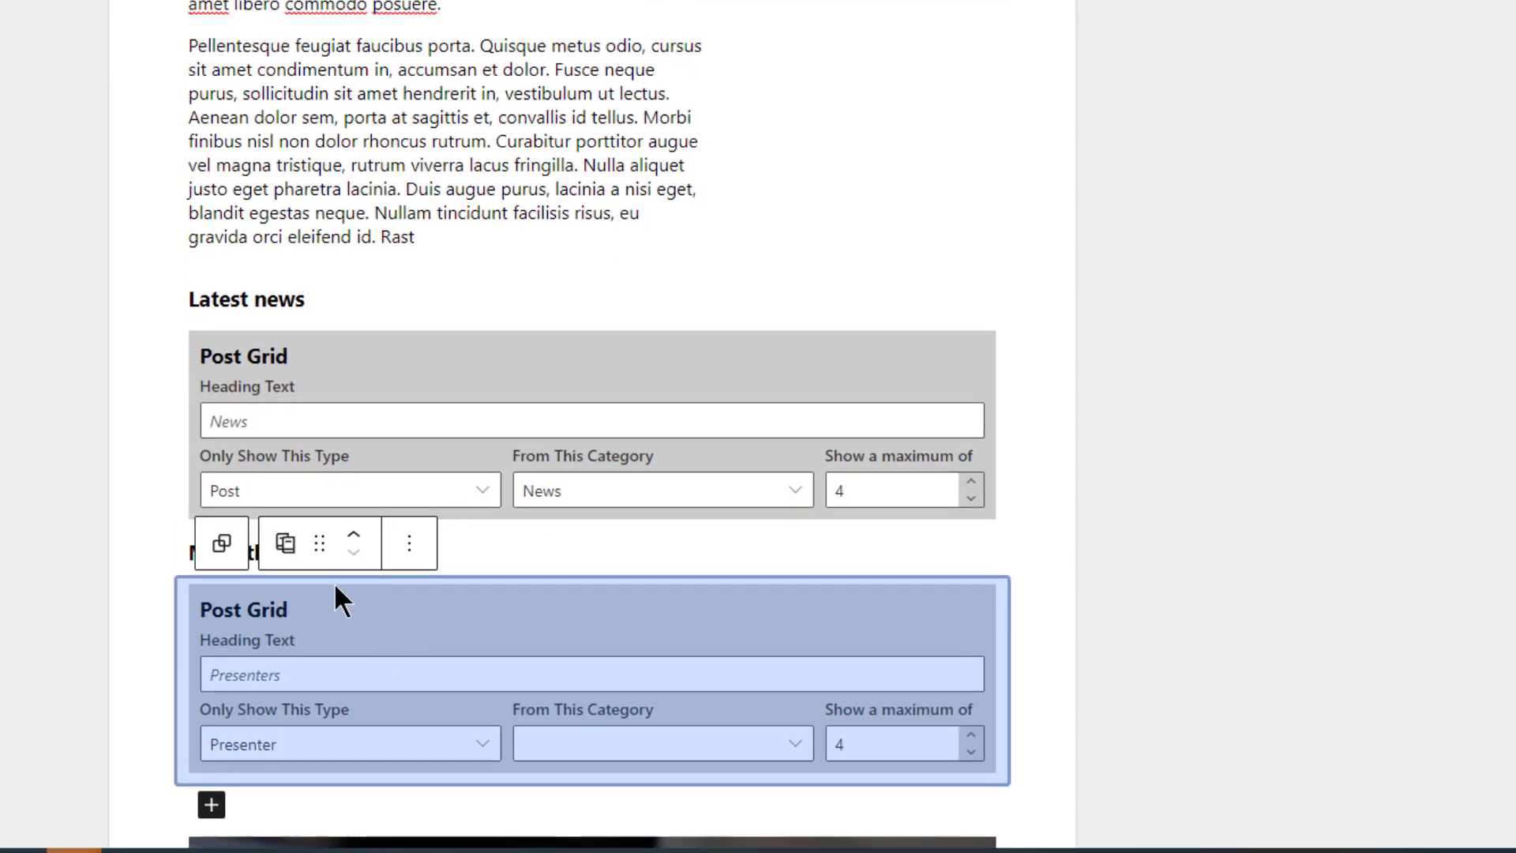
{"action": "left_click", "coordinate": [504, 551]}
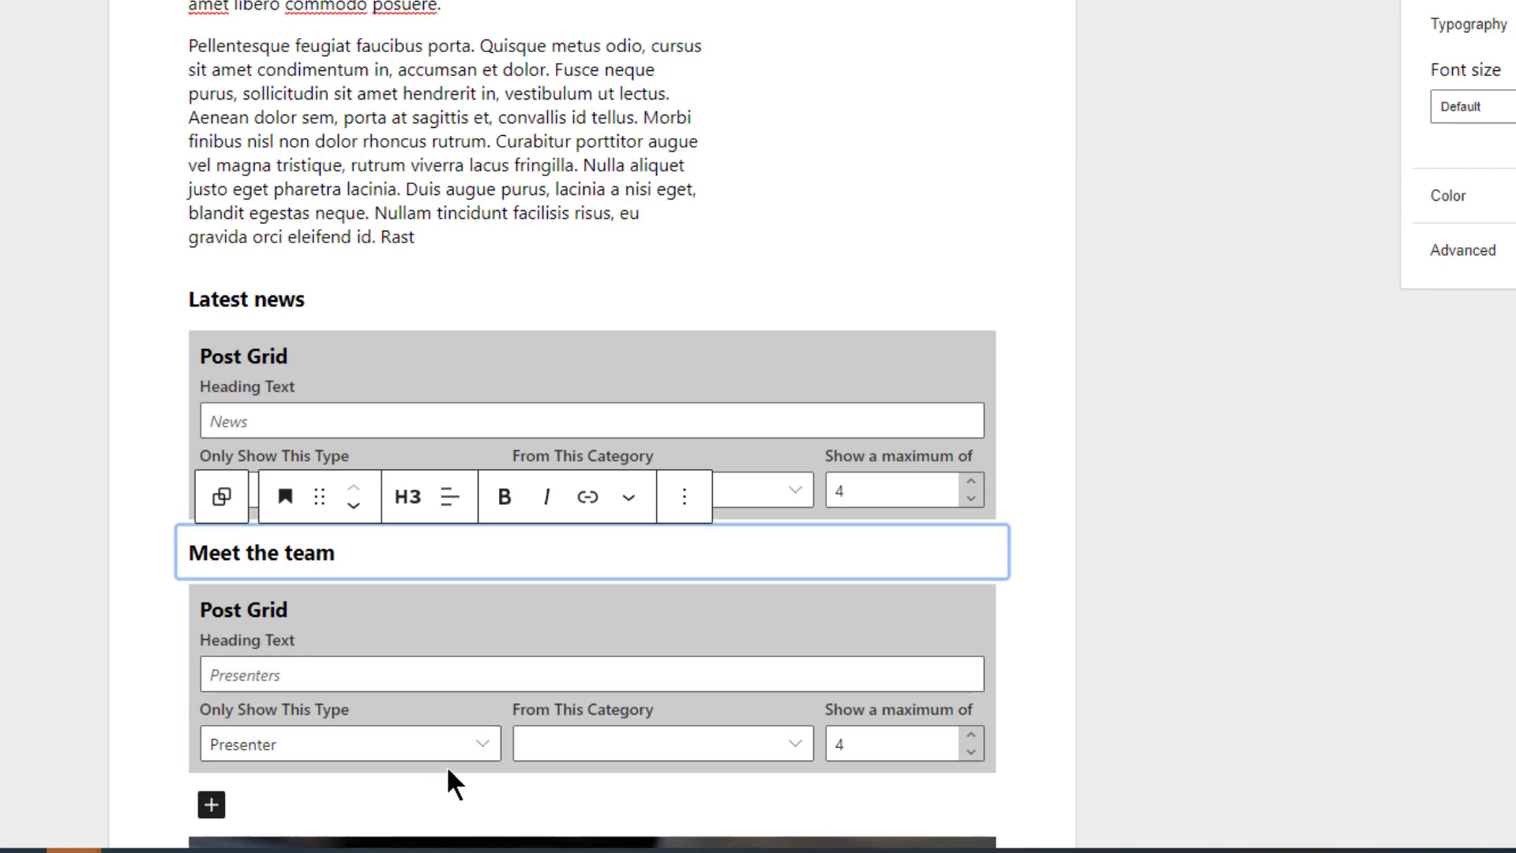
{"action": "left_click", "coordinate": [477, 755]}
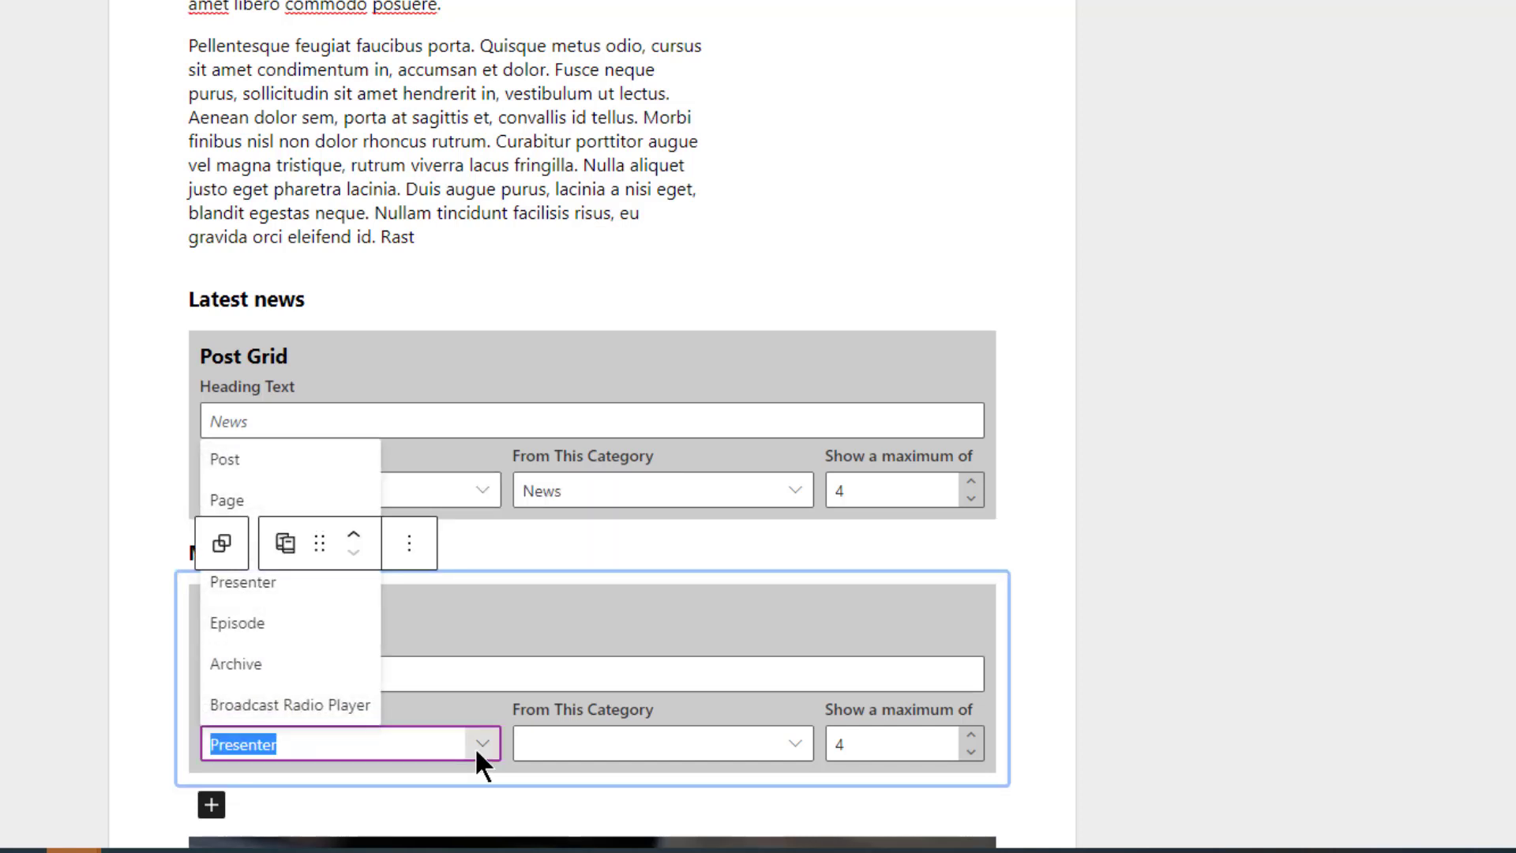
{"action": "left_click", "coordinate": [230, 593]}
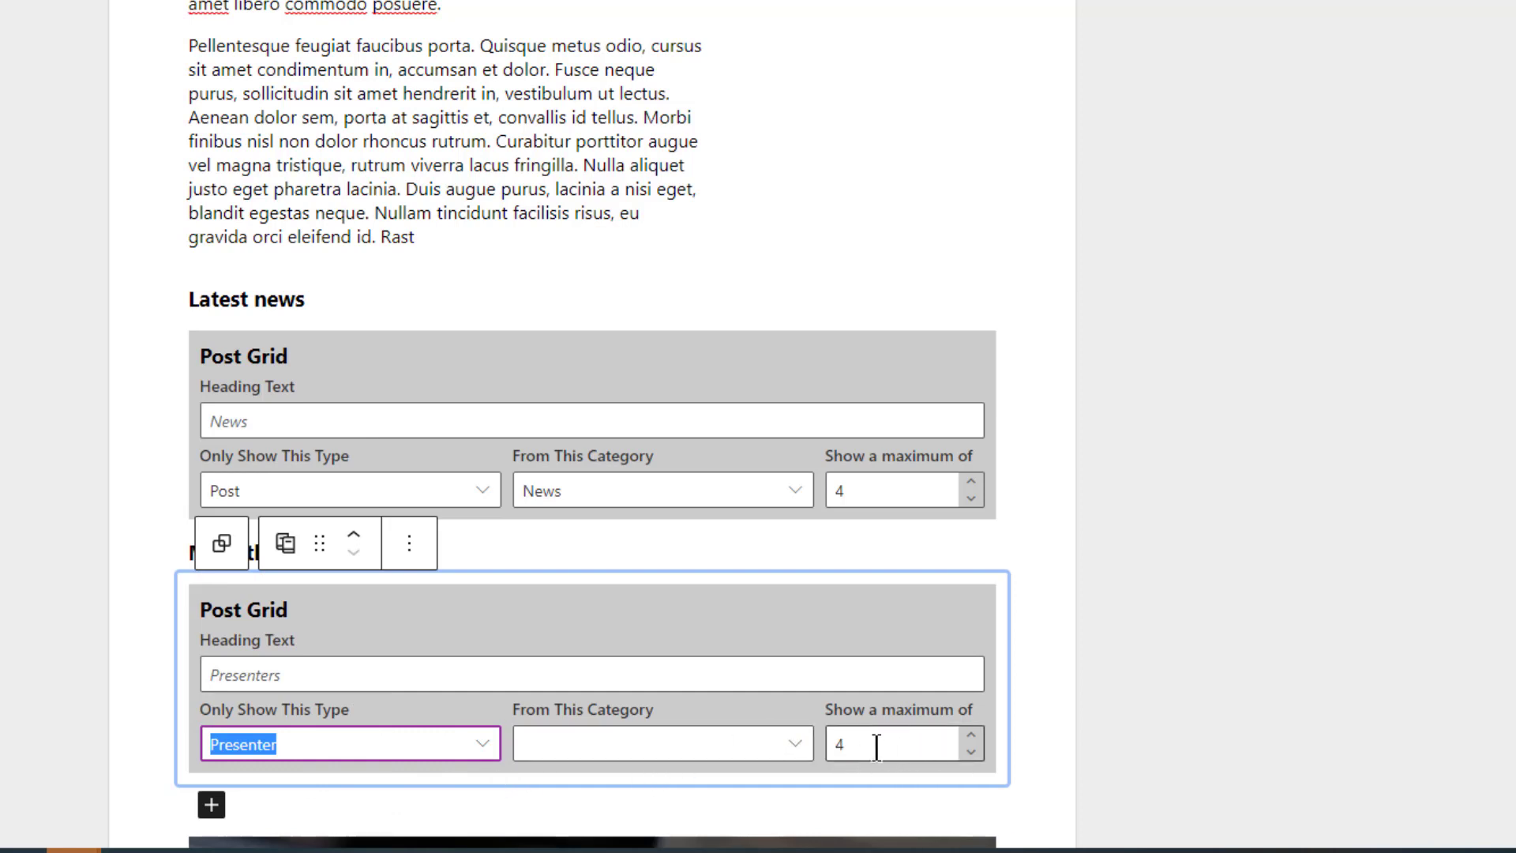
{"action": "left_click", "coordinate": [798, 749]}
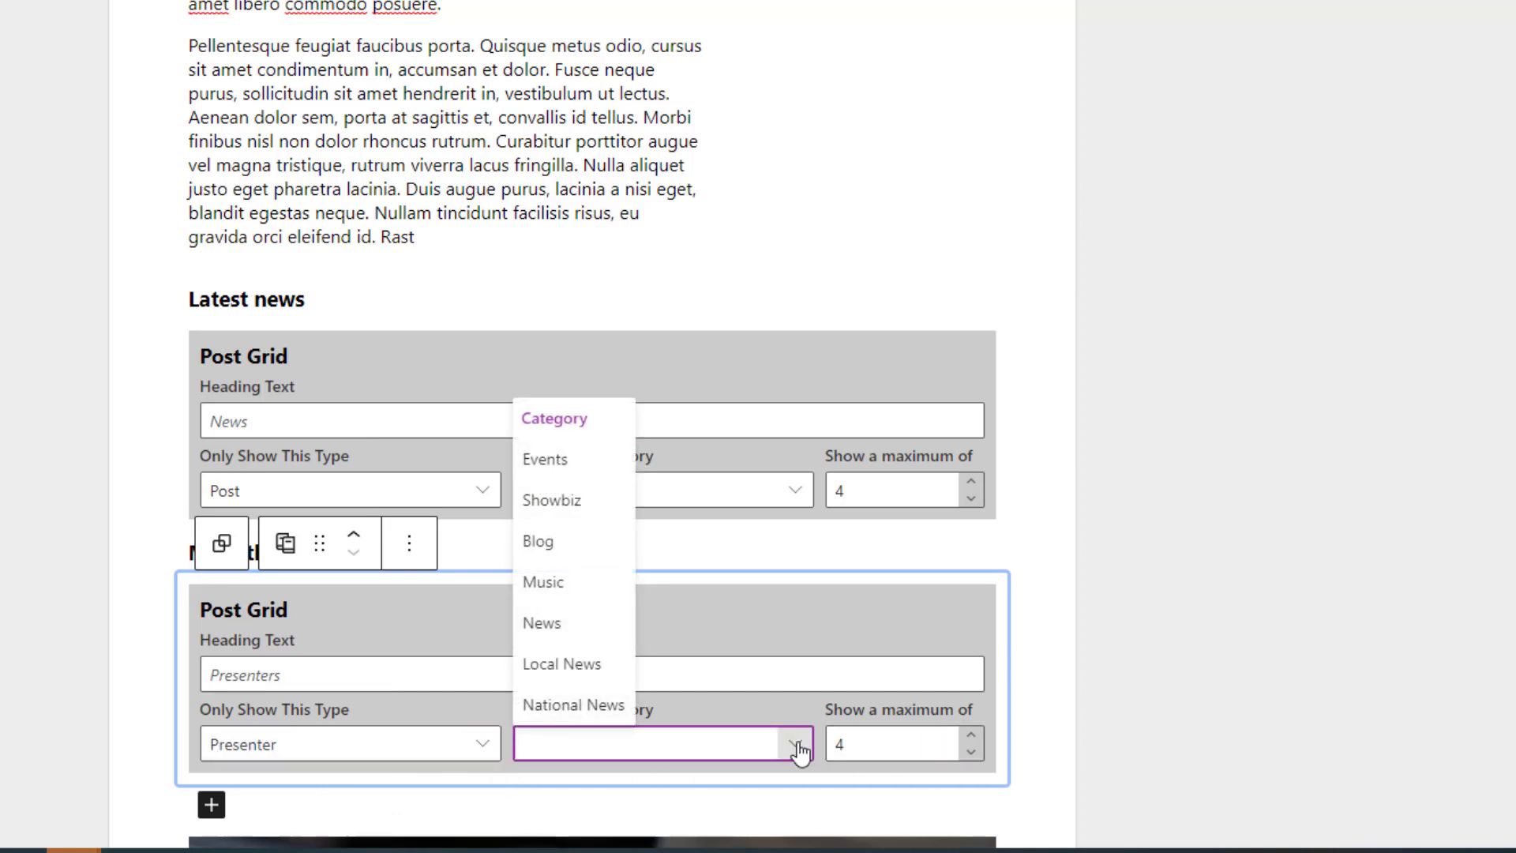
{"action": "left_click", "coordinate": [797, 747]}
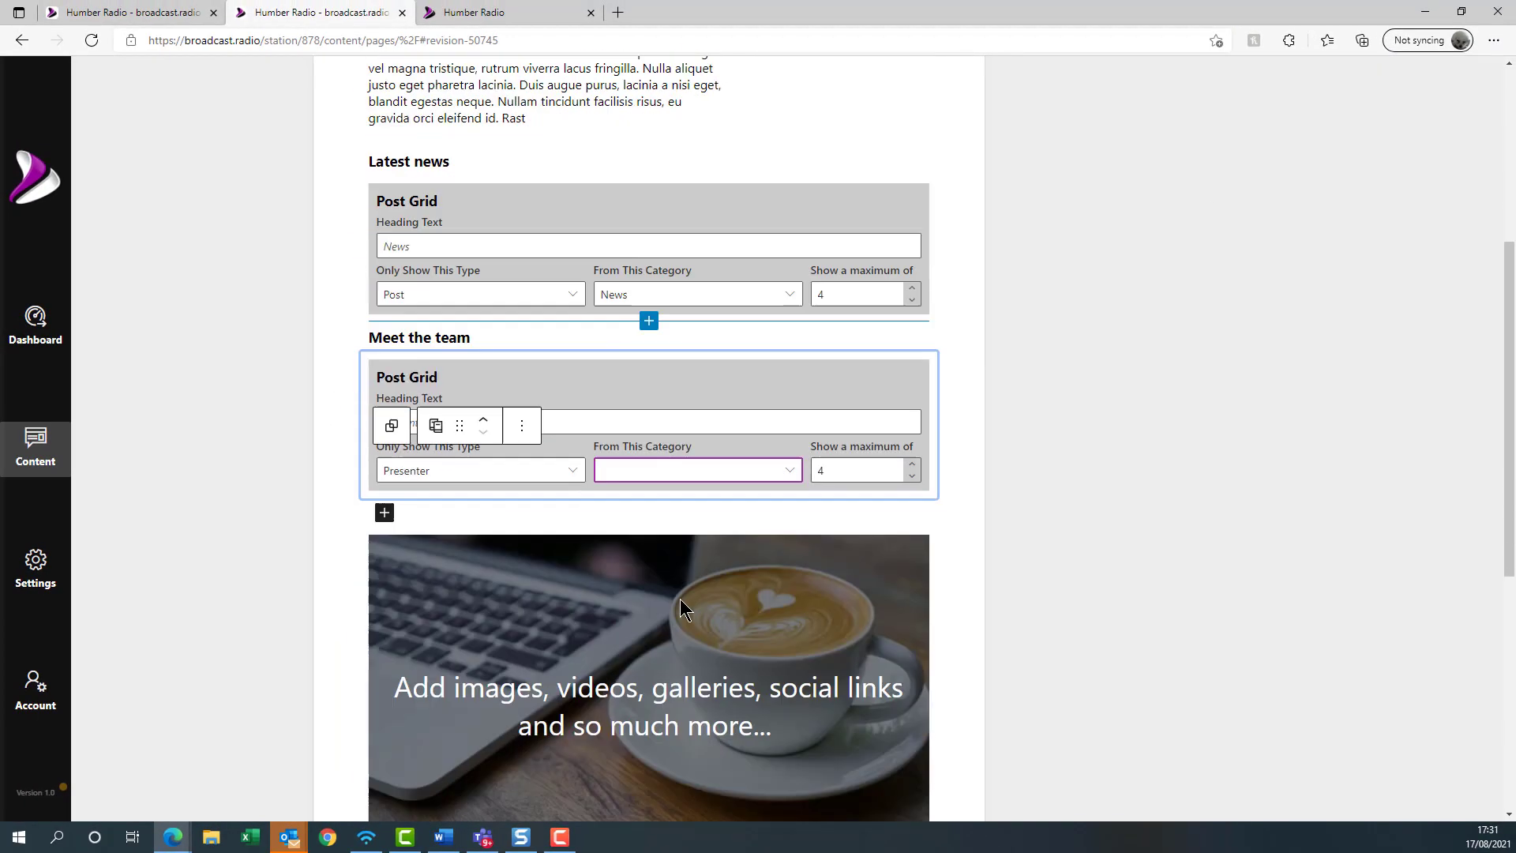
- Set the On Air Grid to show a maximum of 2 and publish the homepage
{"action": "scroll", "coordinate": [680, 599], "scroll_direction": "down", "scroll_amount": 1}
{"action": "scroll", "coordinate": [686, 595], "scroll_direction": "up", "scroll_amount": 6}
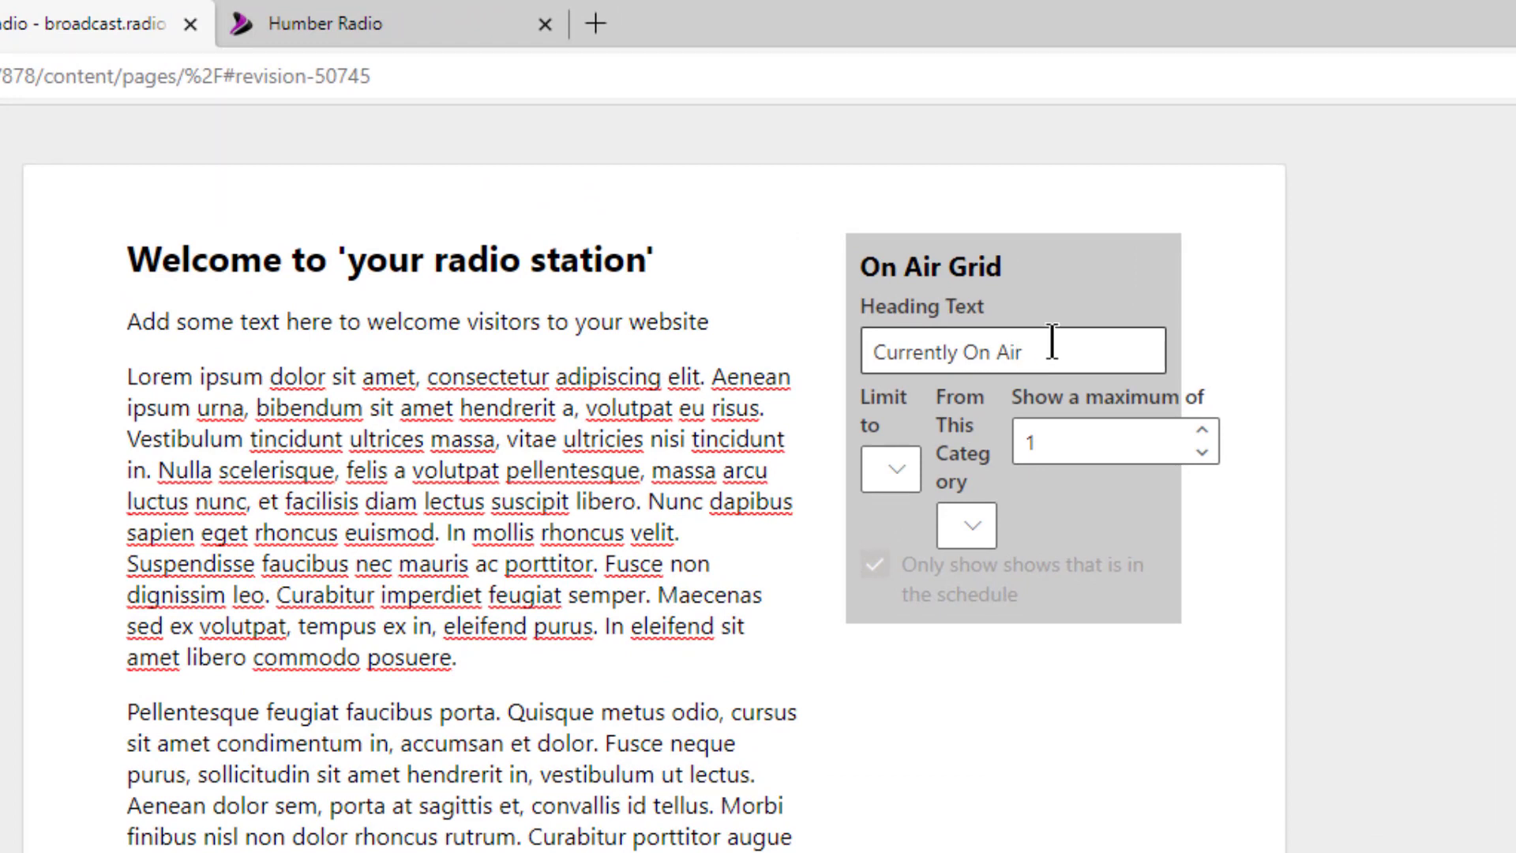
{"action": "left_click", "coordinate": [1052, 342]}
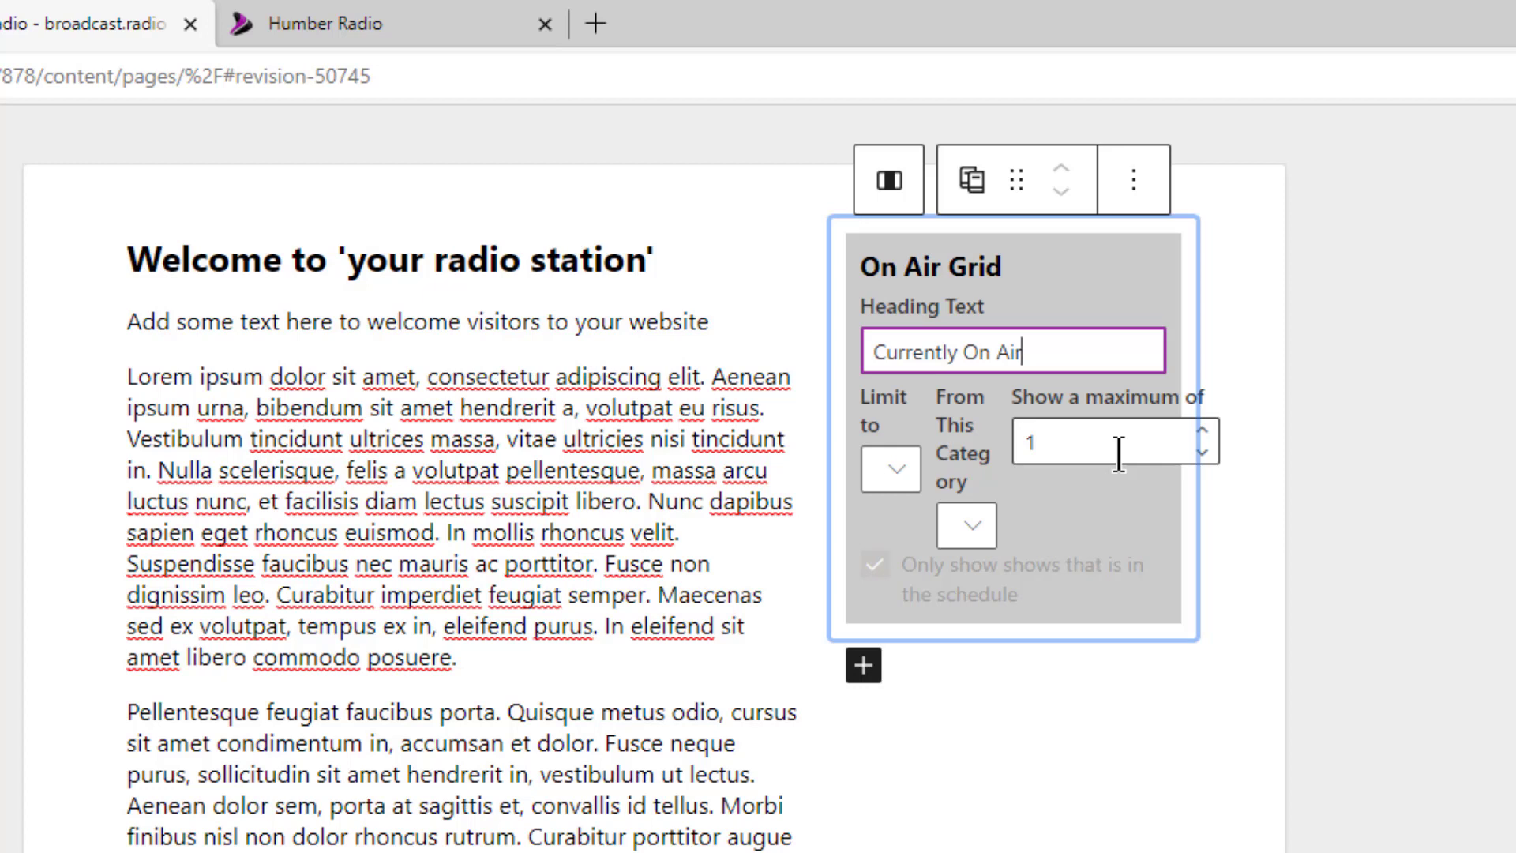
{"action": "left_click", "coordinate": [1202, 430]}
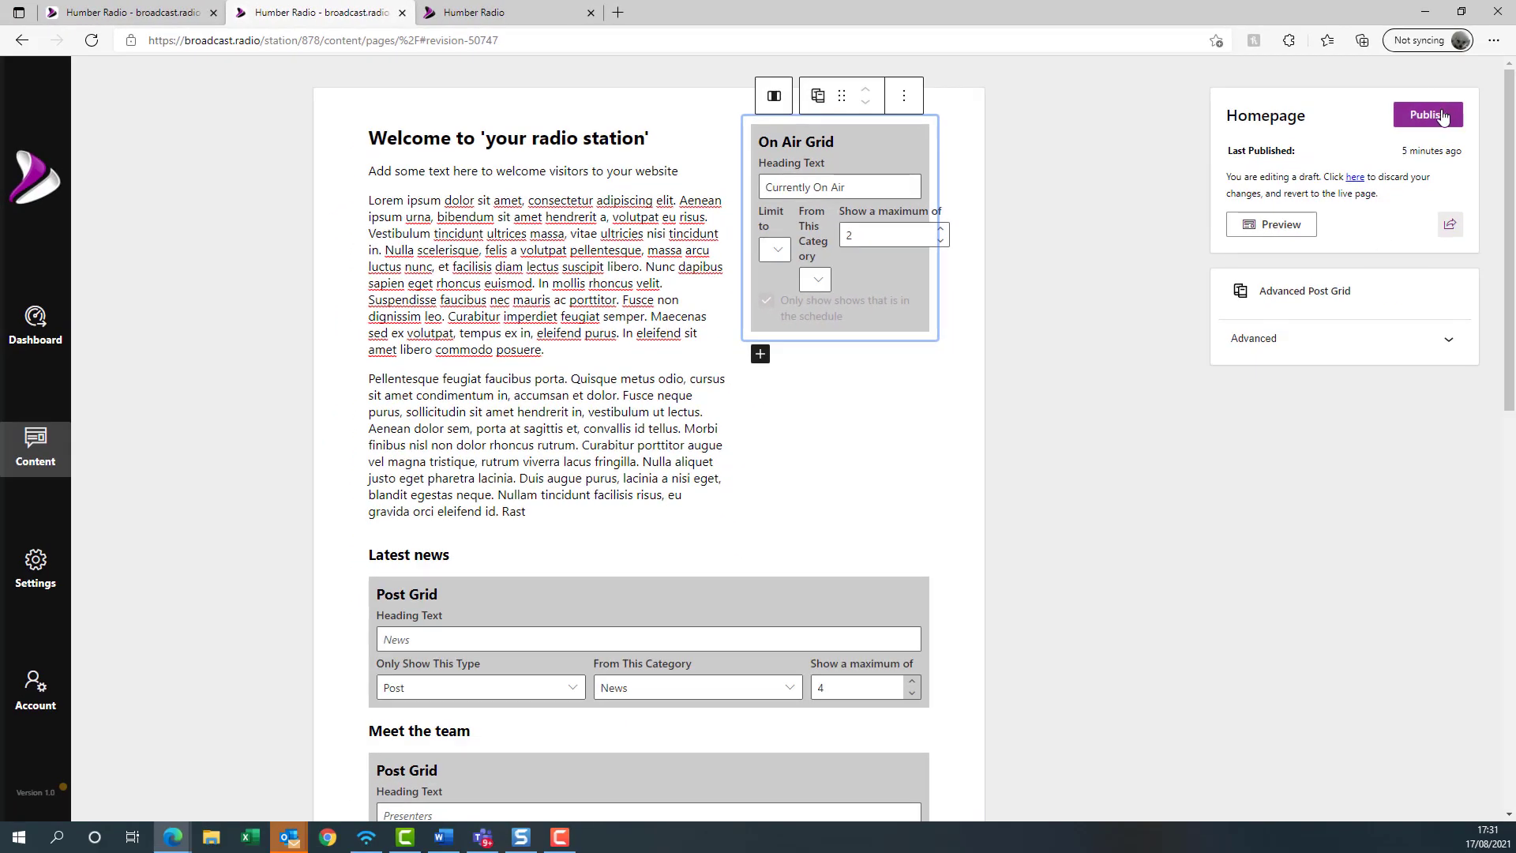
{"action": "left_click", "coordinate": [1442, 116]}
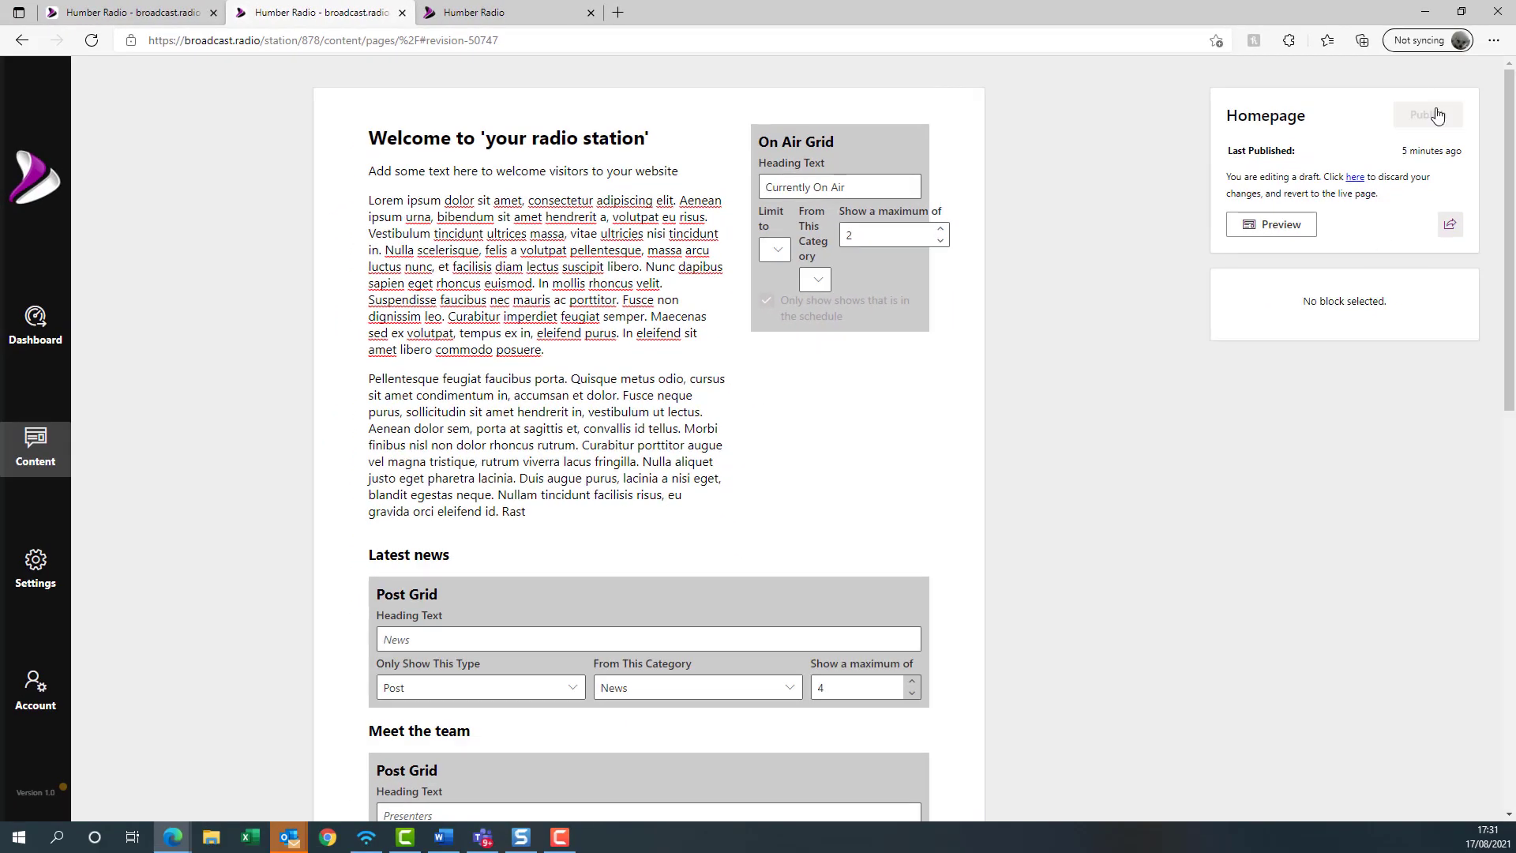
- Reload the live Humber Radio site and examine the shows displayed in its Currently On Air section
{"action": "left_click", "coordinate": [502, 14]}
{"action": "scroll", "coordinate": [822, 406], "scroll_direction": "down", "scroll_amount": 7}
{"action": "scroll", "coordinate": [819, 406], "scroll_direction": "up", "scroll_amount": 4}
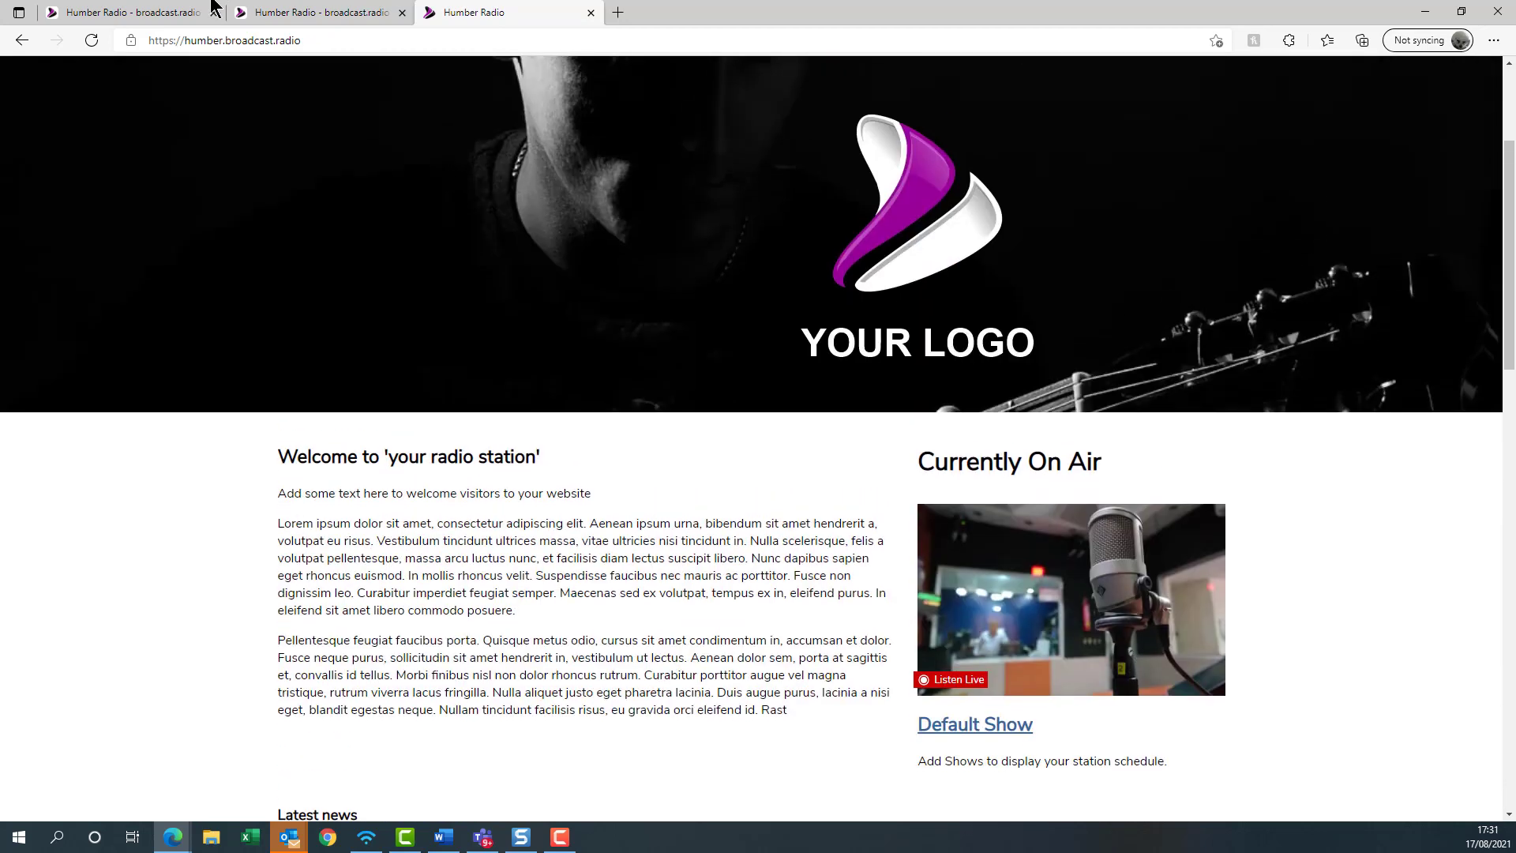
{"action": "left_click", "coordinate": [90, 42]}
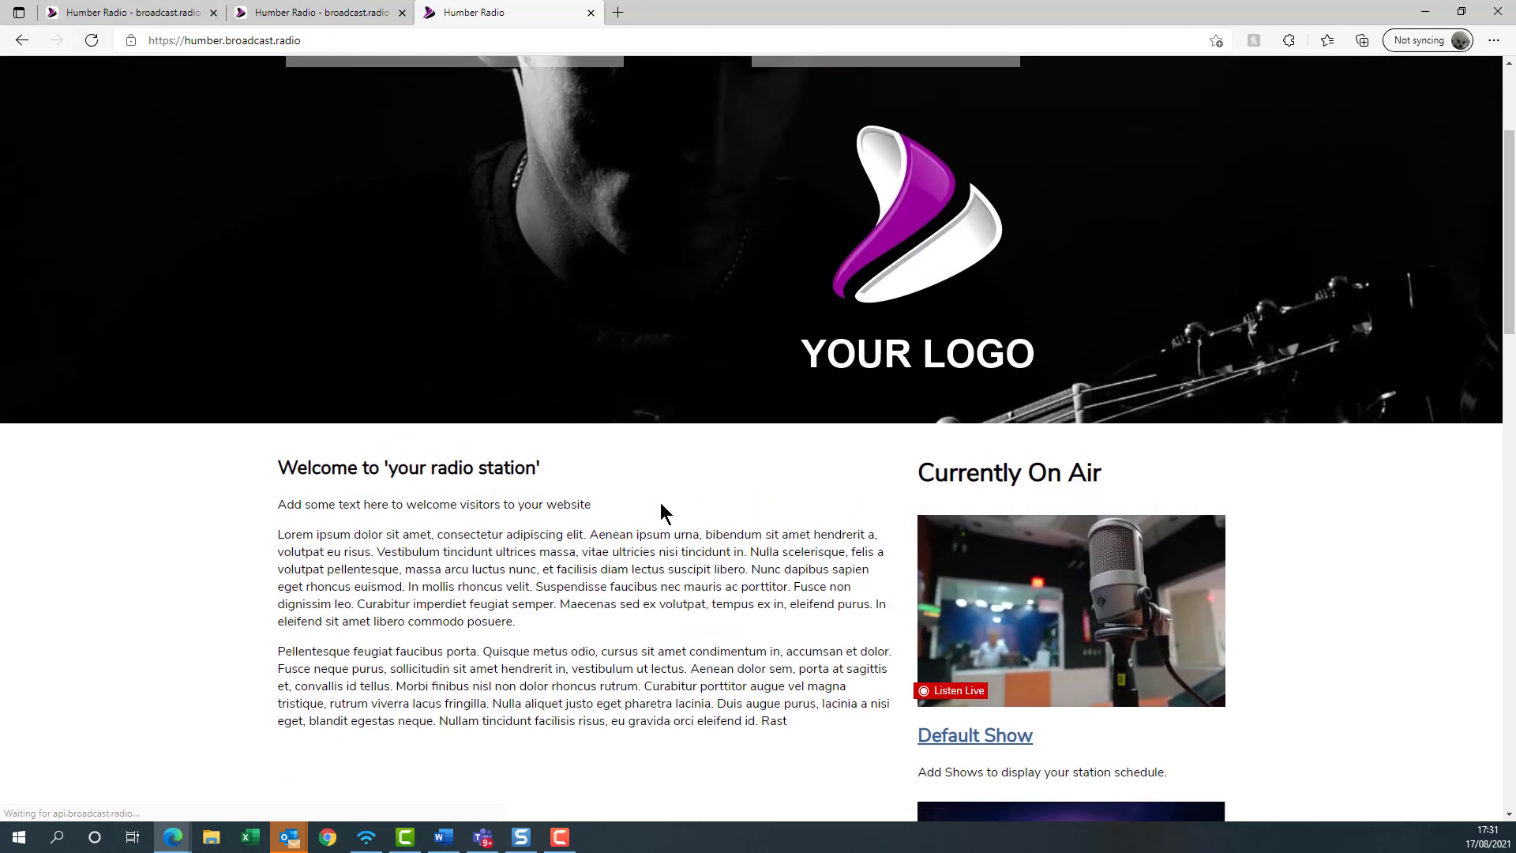
{"action": "scroll", "coordinate": [661, 512], "scroll_direction": "down", "scroll_amount": 5}
{"action": "scroll", "coordinate": [1026, 600], "scroll_direction": "up", "scroll_amount": 4}
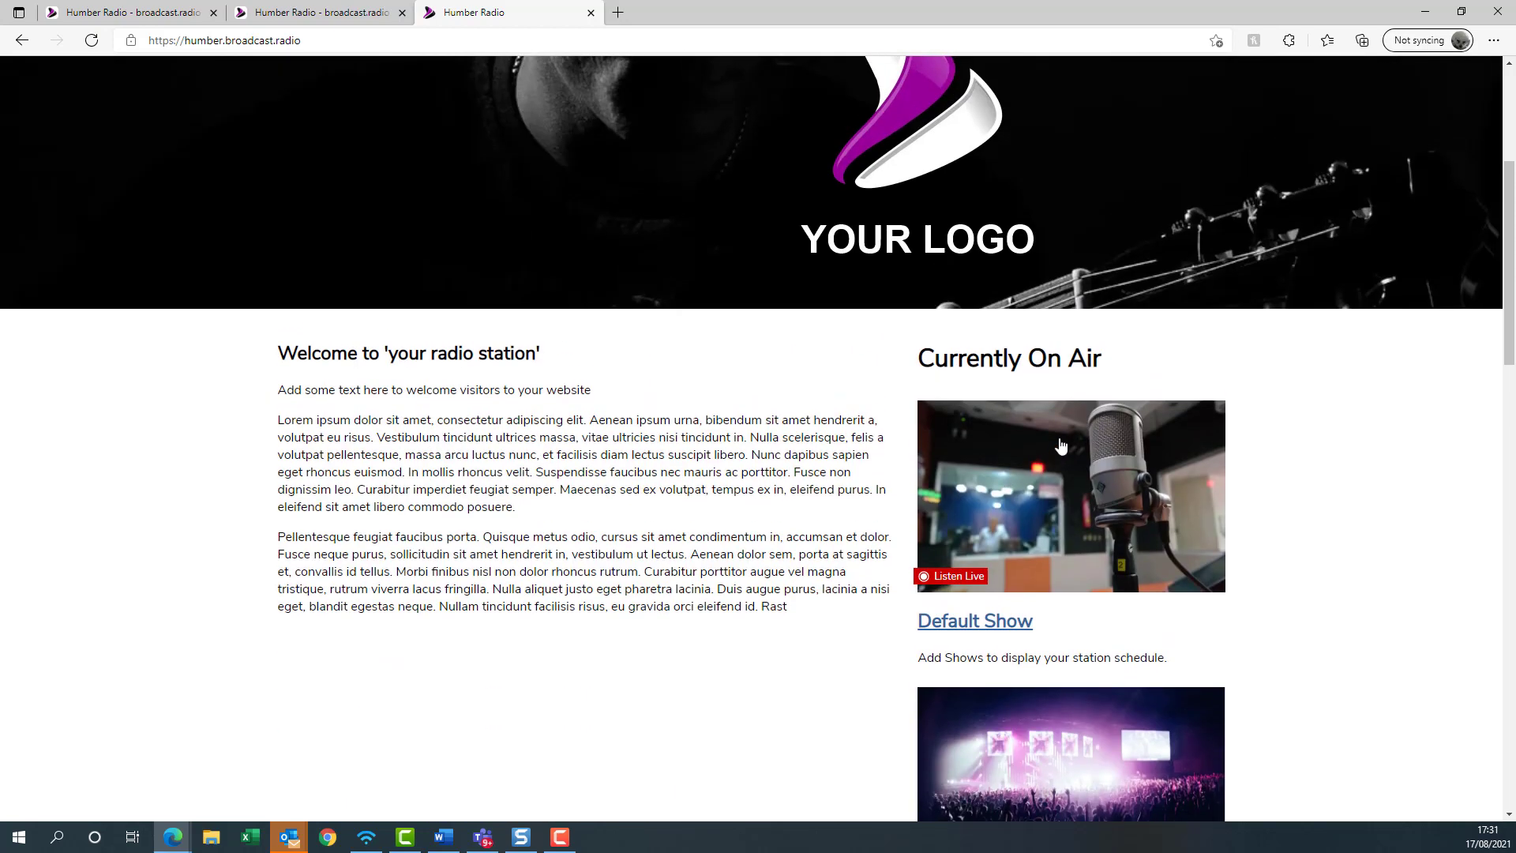
{"action": "scroll", "coordinate": [1061, 447], "scroll_direction": "down", "scroll_amount": 2}
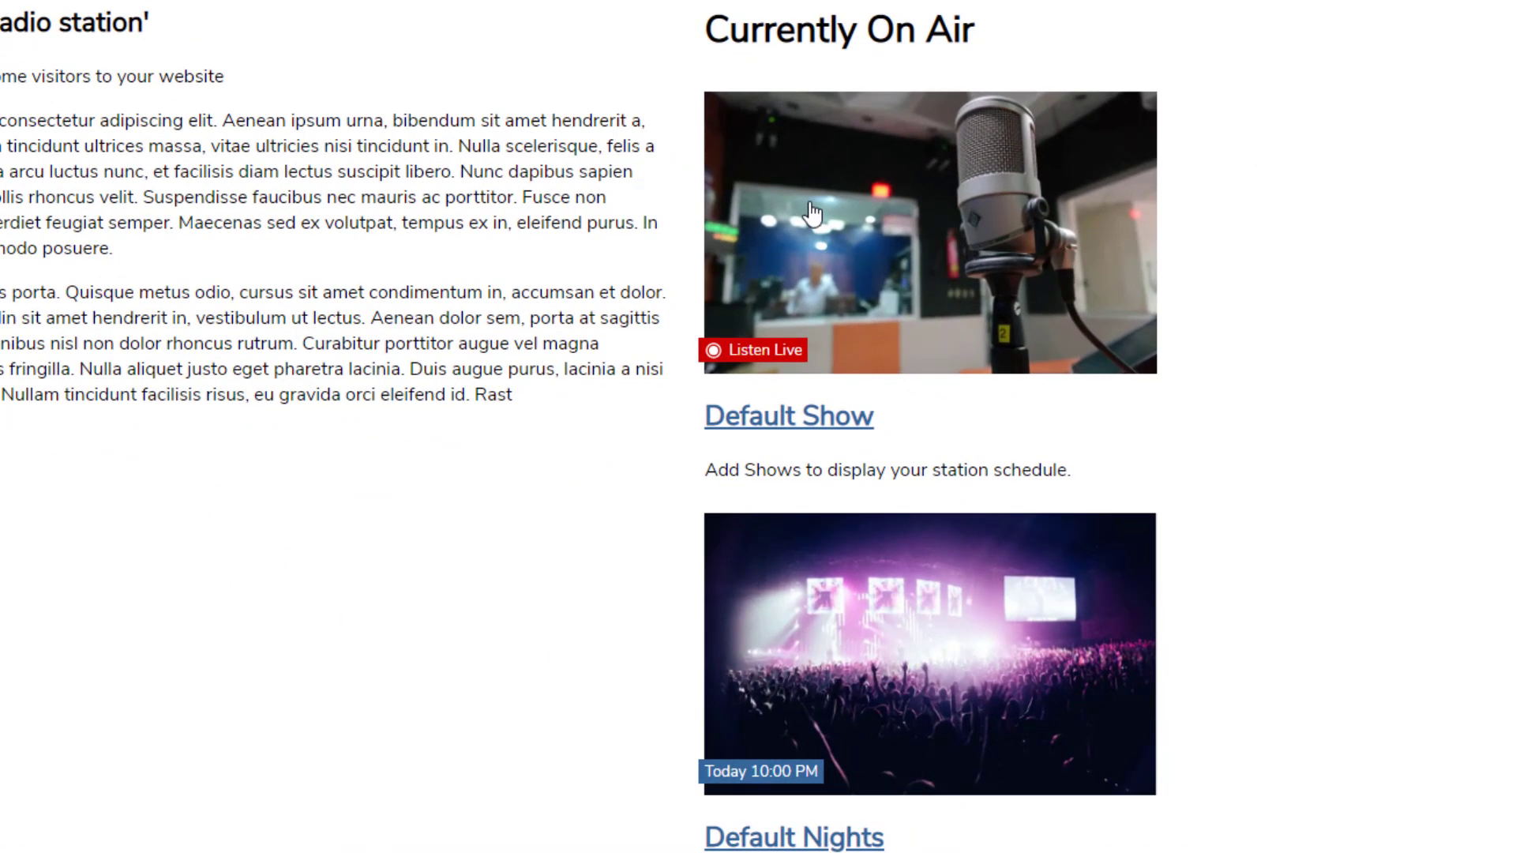
{"action": "scroll", "coordinate": [1002, 419], "scroll_direction": "down", "scroll_amount": 3}
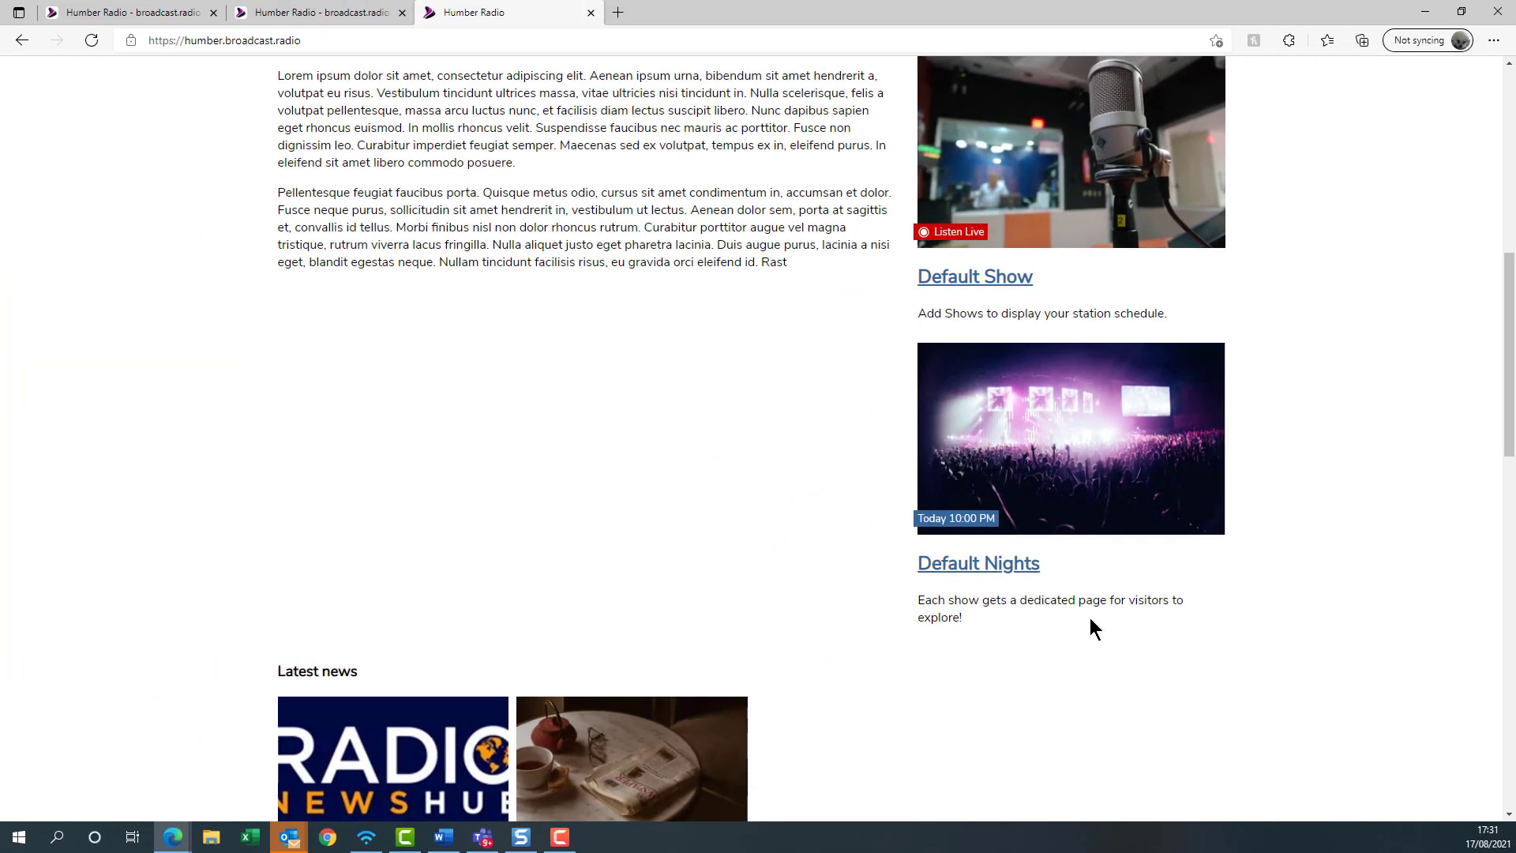
{"action": "scroll", "coordinate": [1094, 616], "scroll_direction": "up", "scroll_amount": 10}
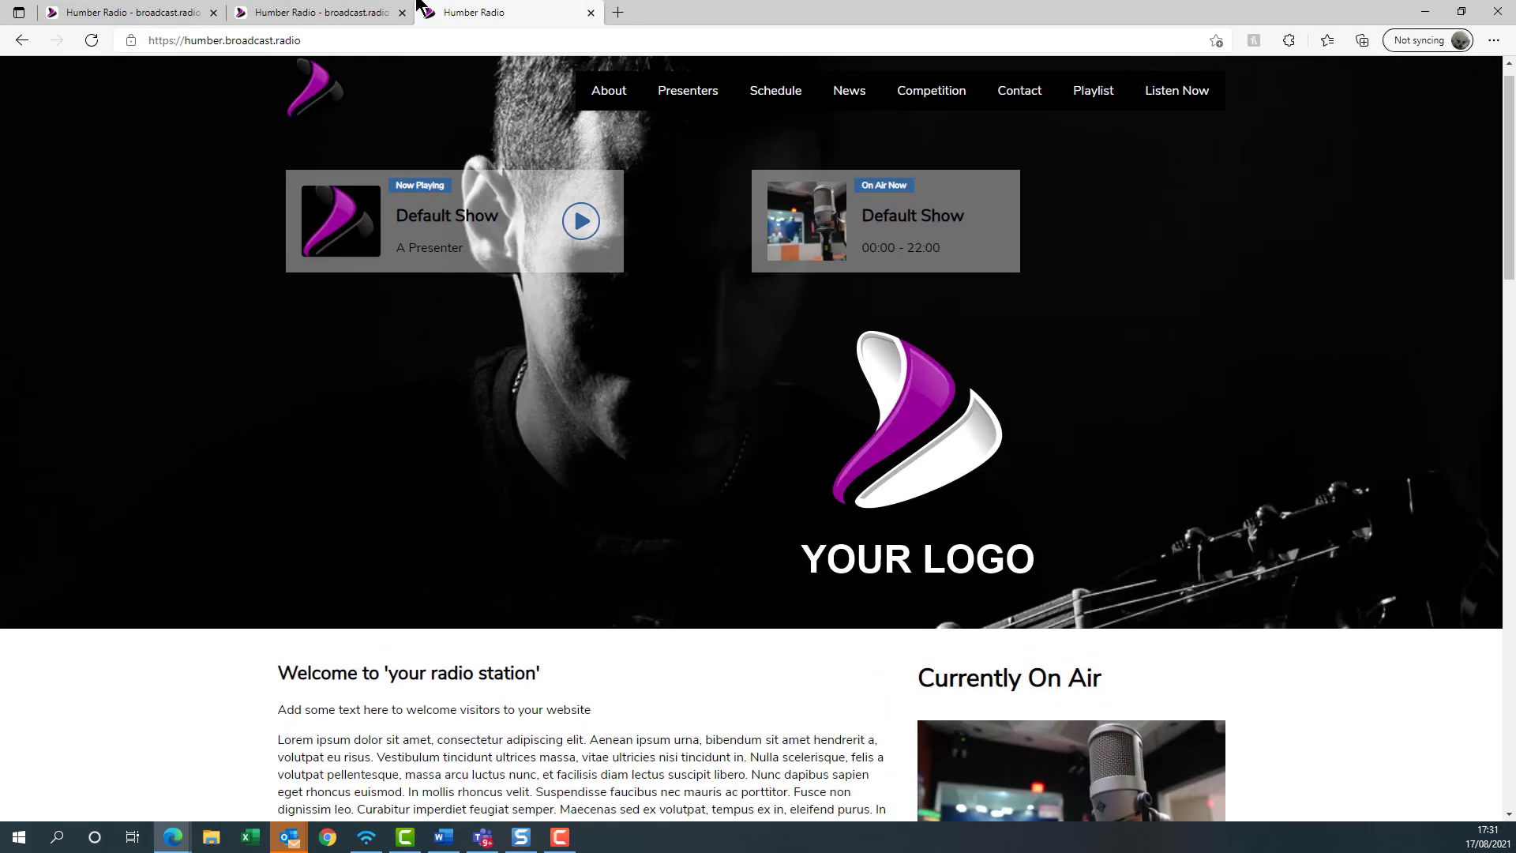
- Return to the homepage editor and set the On Air Grid to show a maximum of 1
{"action": "left_click", "coordinate": [307, 12]}
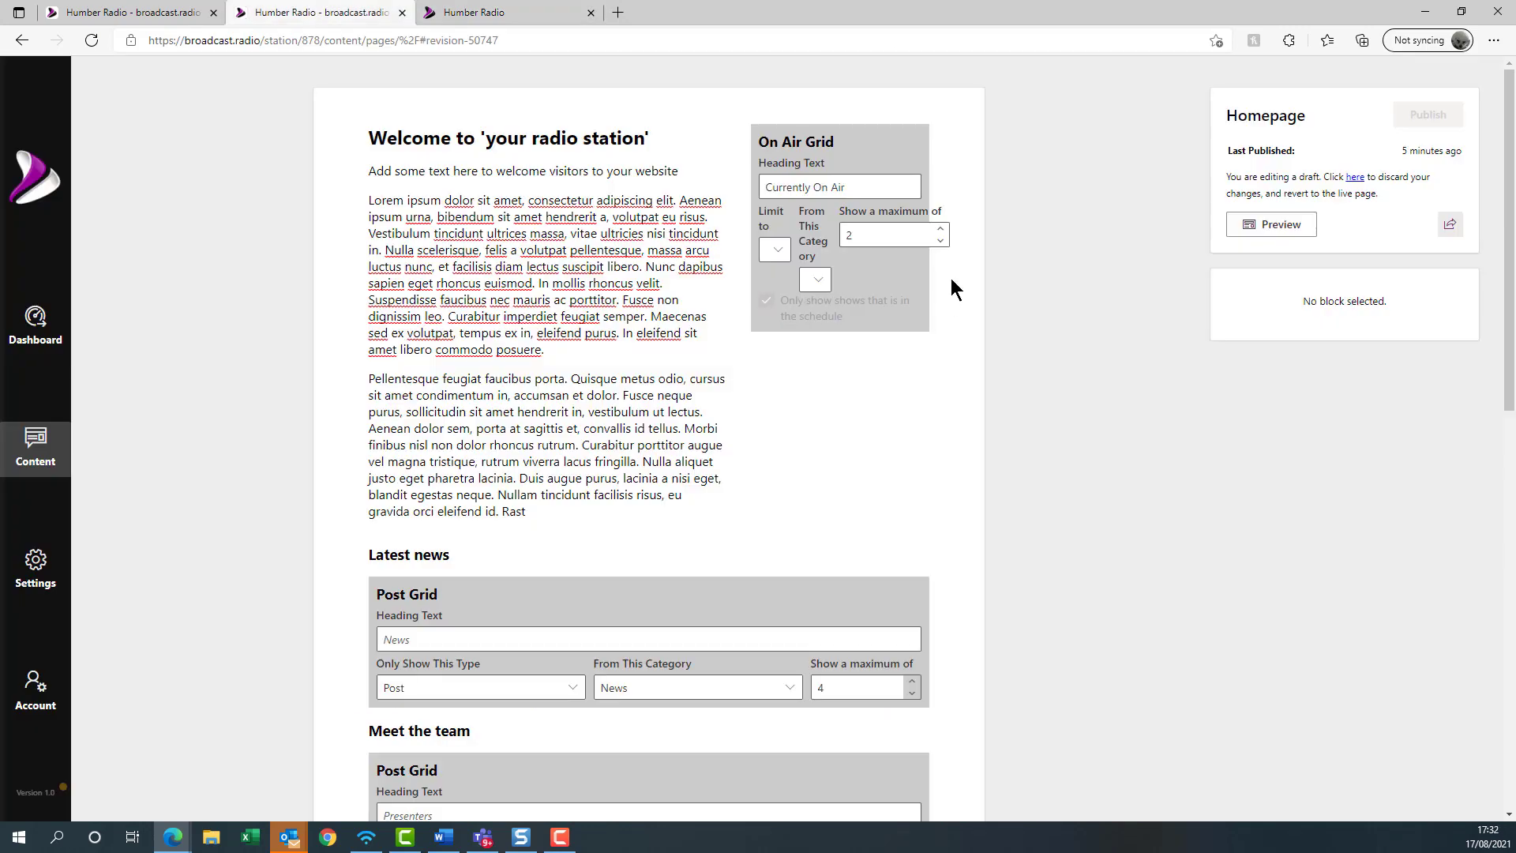
{"action": "left_click", "coordinate": [940, 228]}
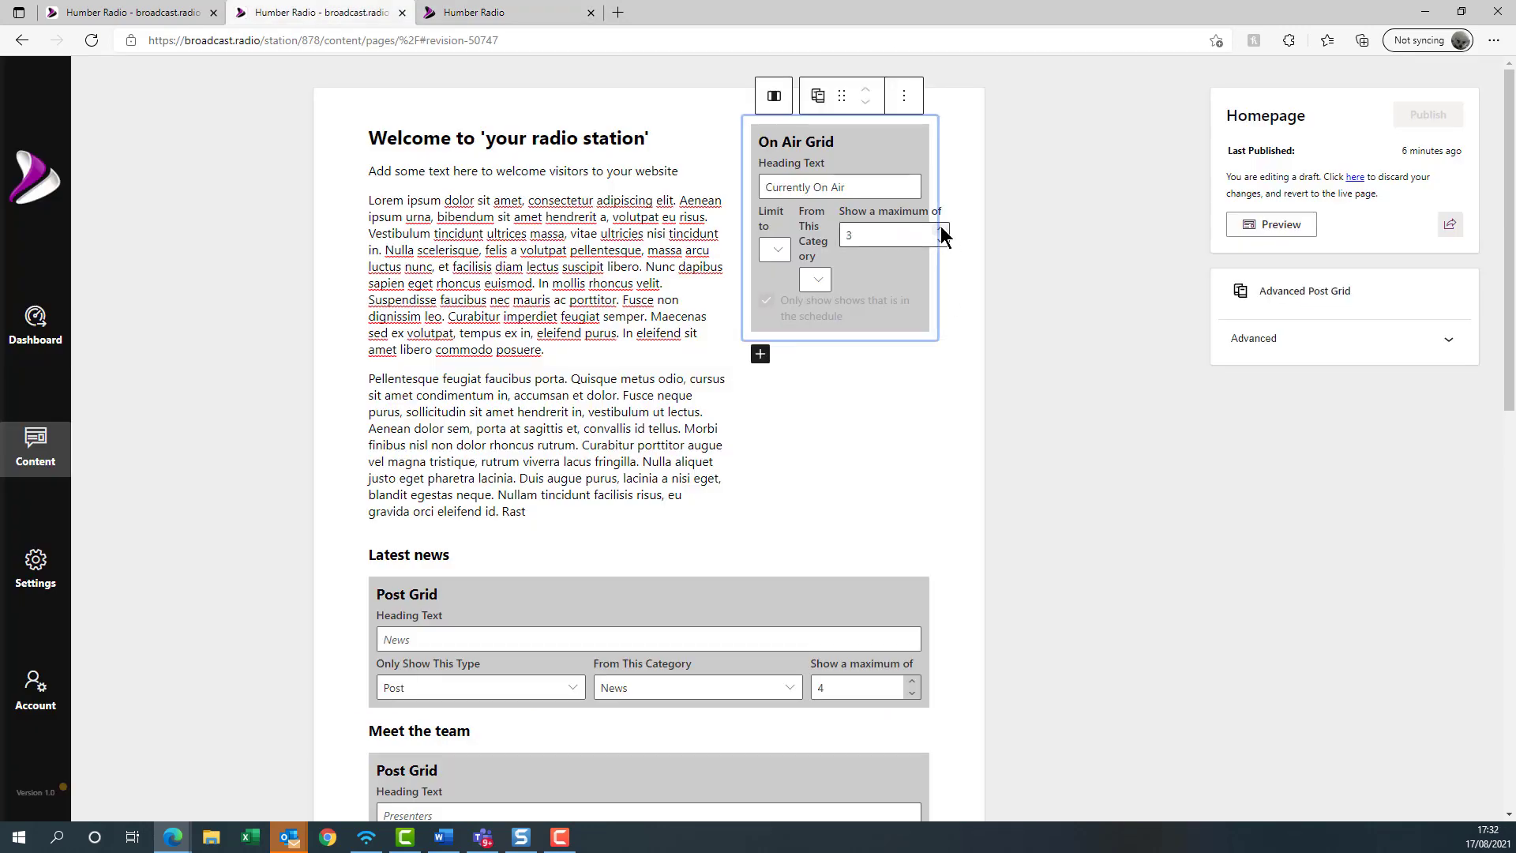
{"action": "left_click", "coordinate": [941, 241]}
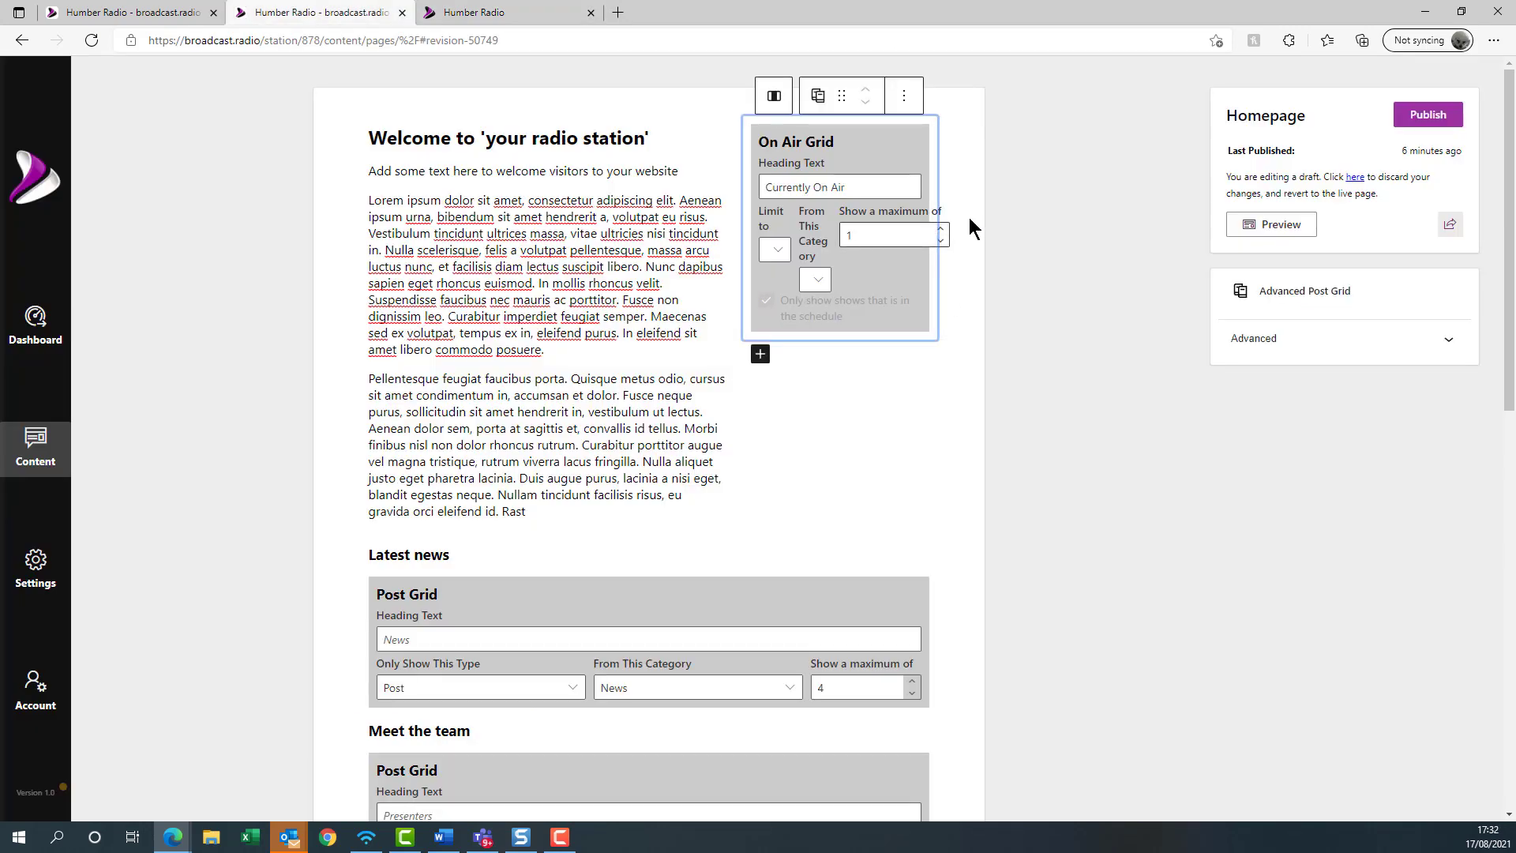
- Publish the homepage, and inspect the cover image, features paragraph, bulleted list and closing heading blocks in the editor
{"action": "left_click", "coordinate": [1428, 115]}
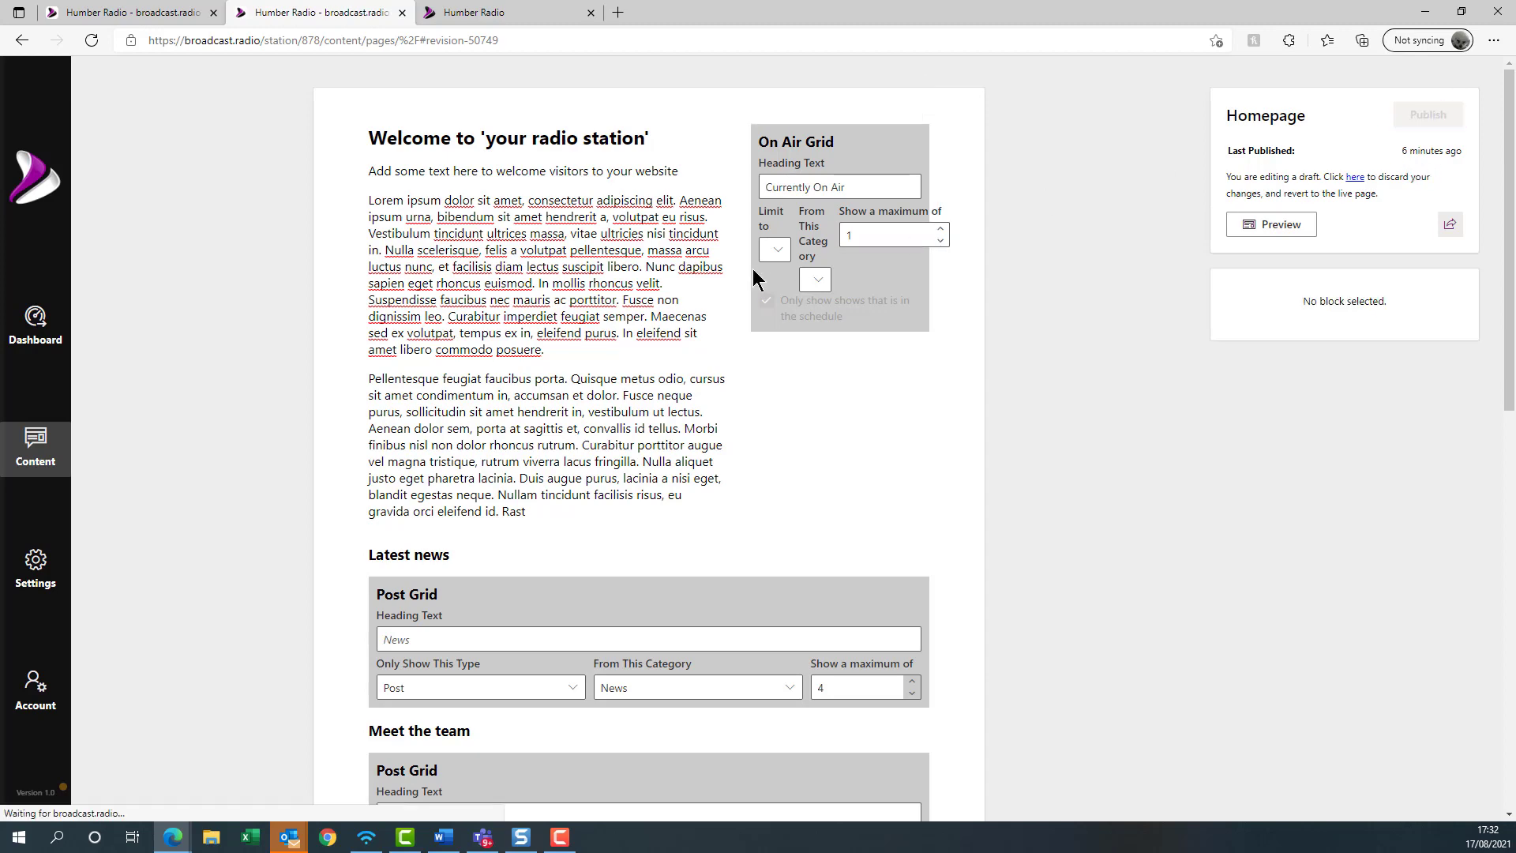
{"action": "scroll", "coordinate": [711, 434], "scroll_direction": "down", "scroll_amount": 5}
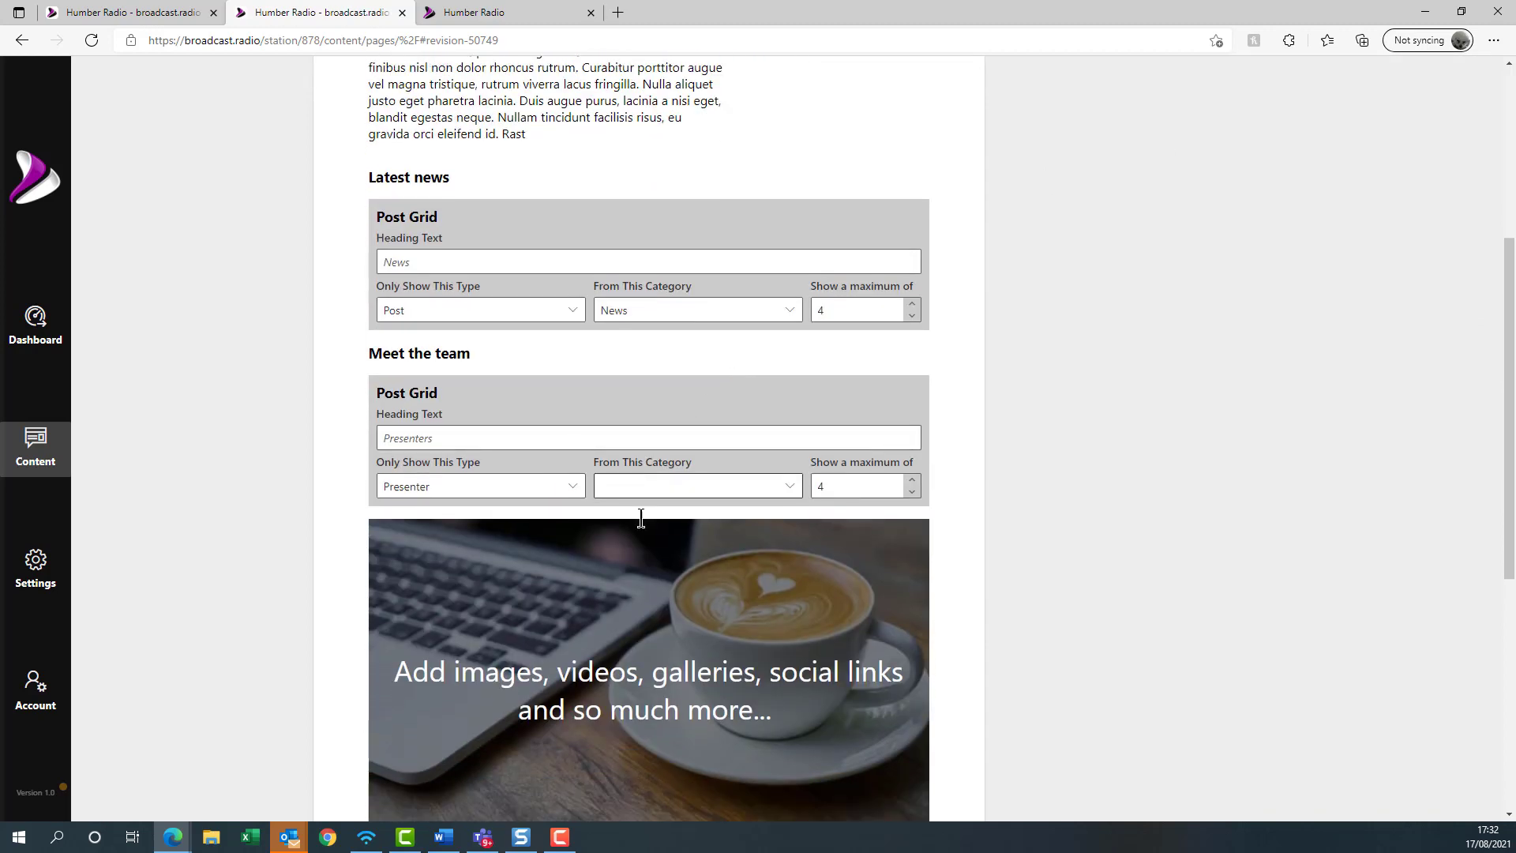
{"action": "scroll", "coordinate": [623, 598], "scroll_direction": "down", "scroll_amount": 3}
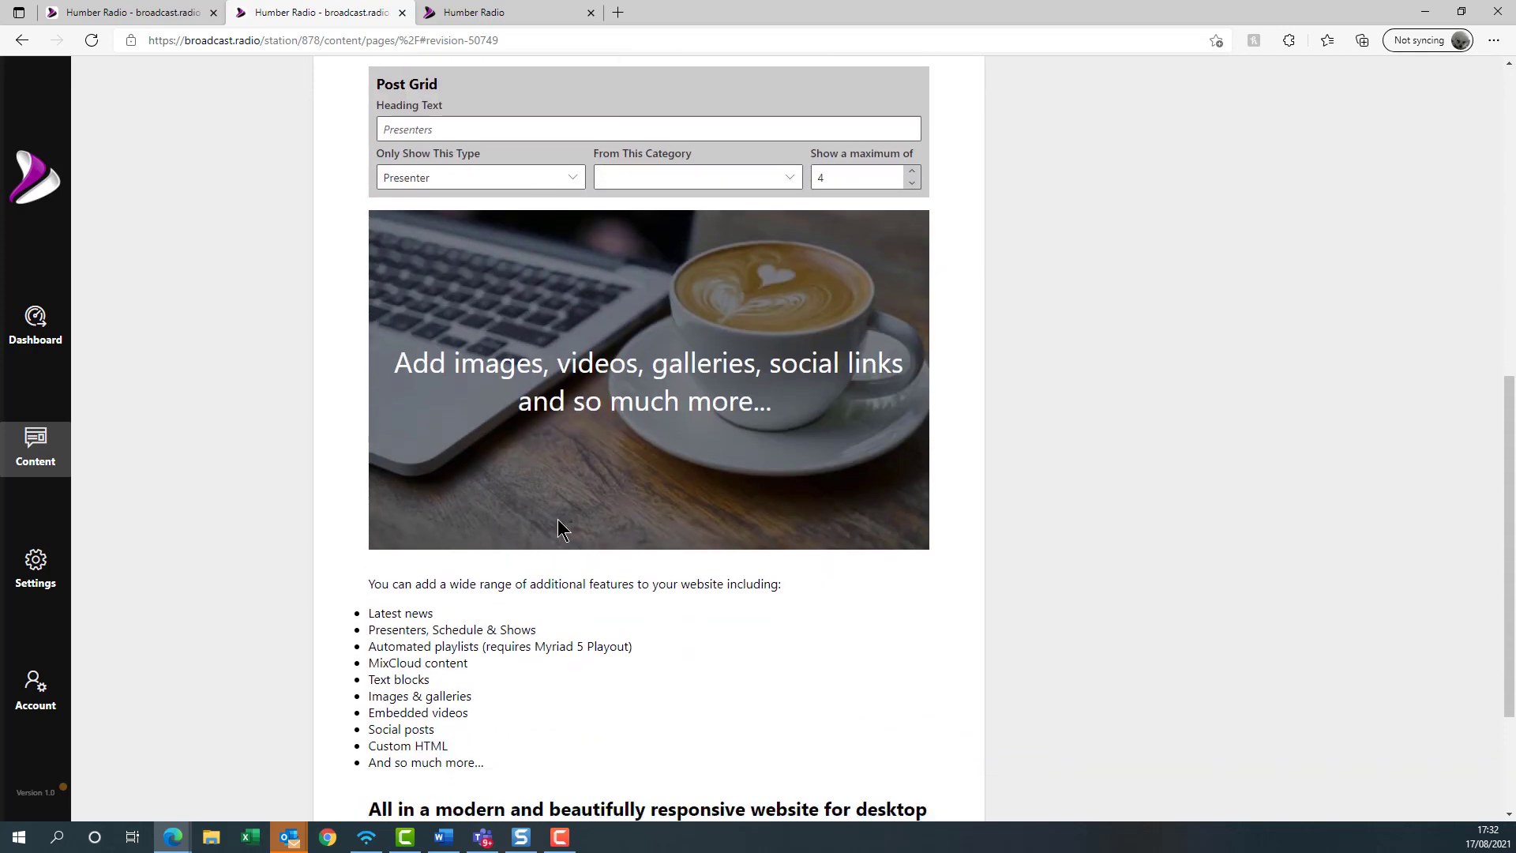
{"action": "left_click", "coordinate": [466, 310]}
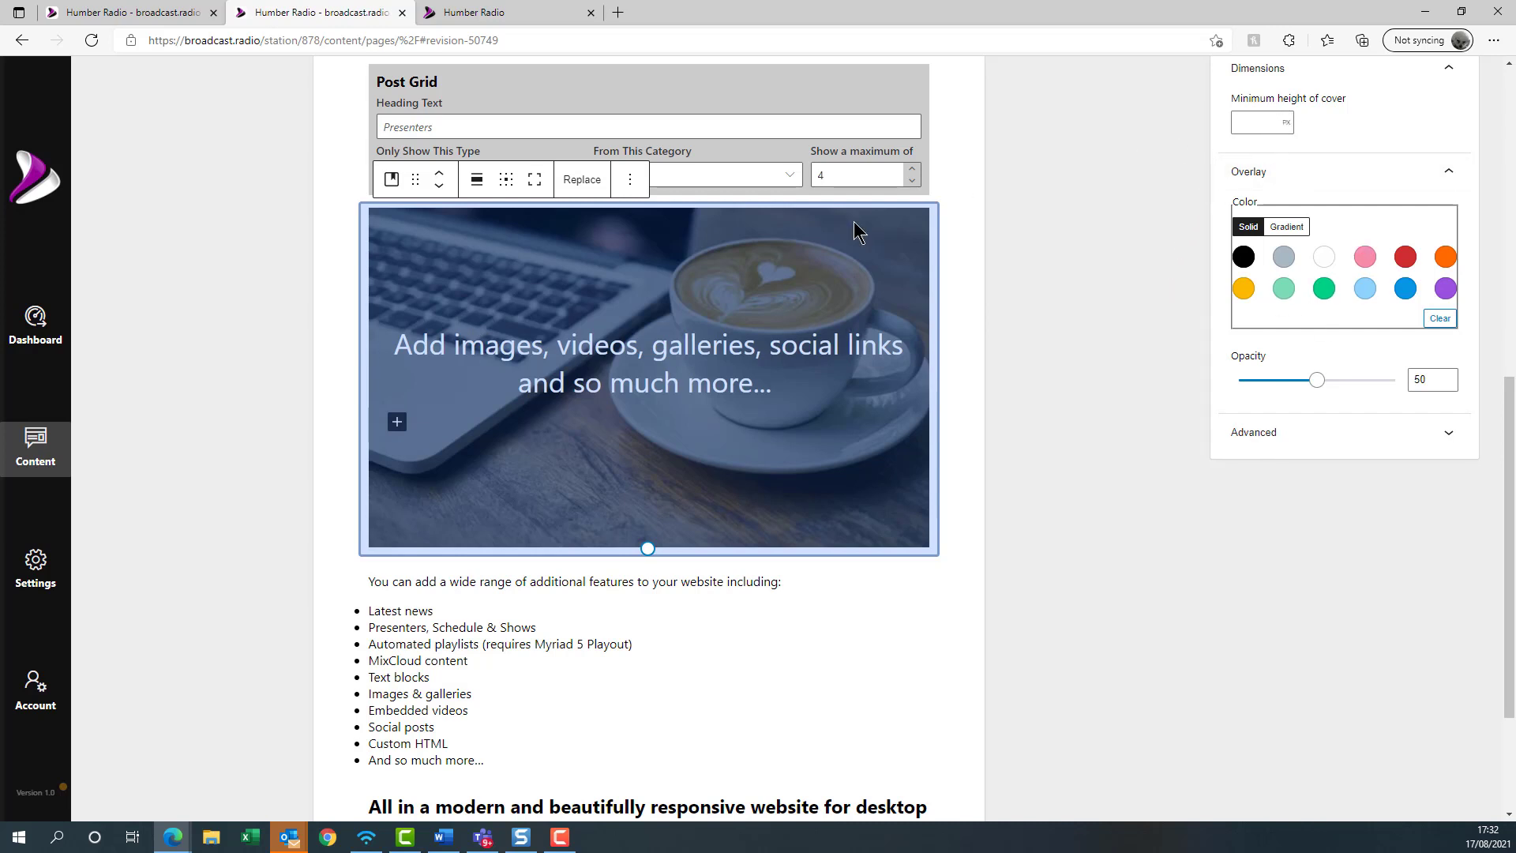
{"action": "left_click", "coordinate": [632, 582]}
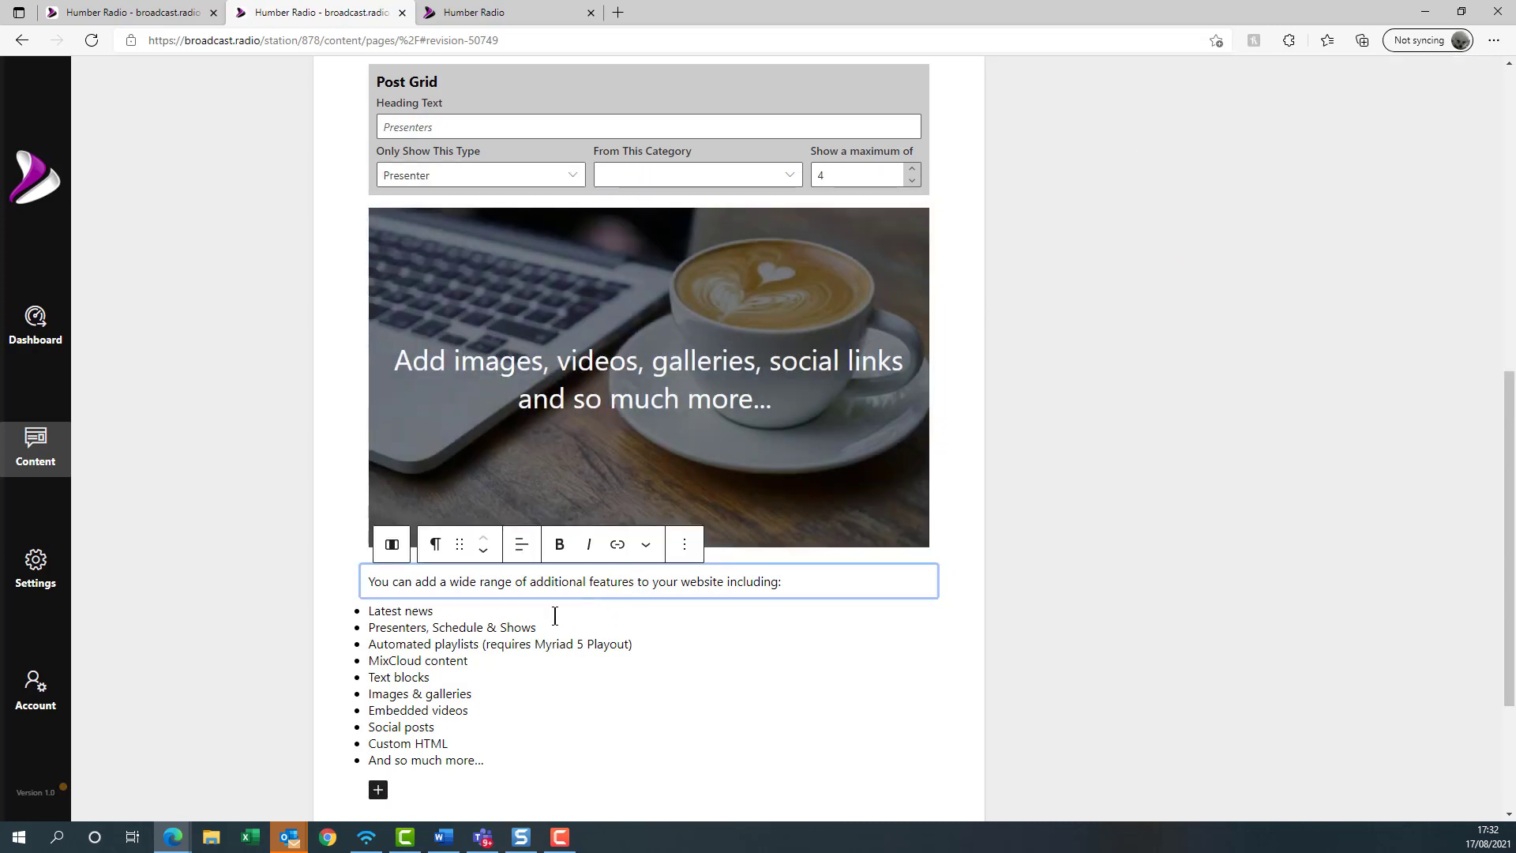
{"action": "left_click", "coordinate": [423, 660]}
{"action": "scroll", "coordinate": [602, 688], "scroll_direction": "down", "scroll_amount": 3}
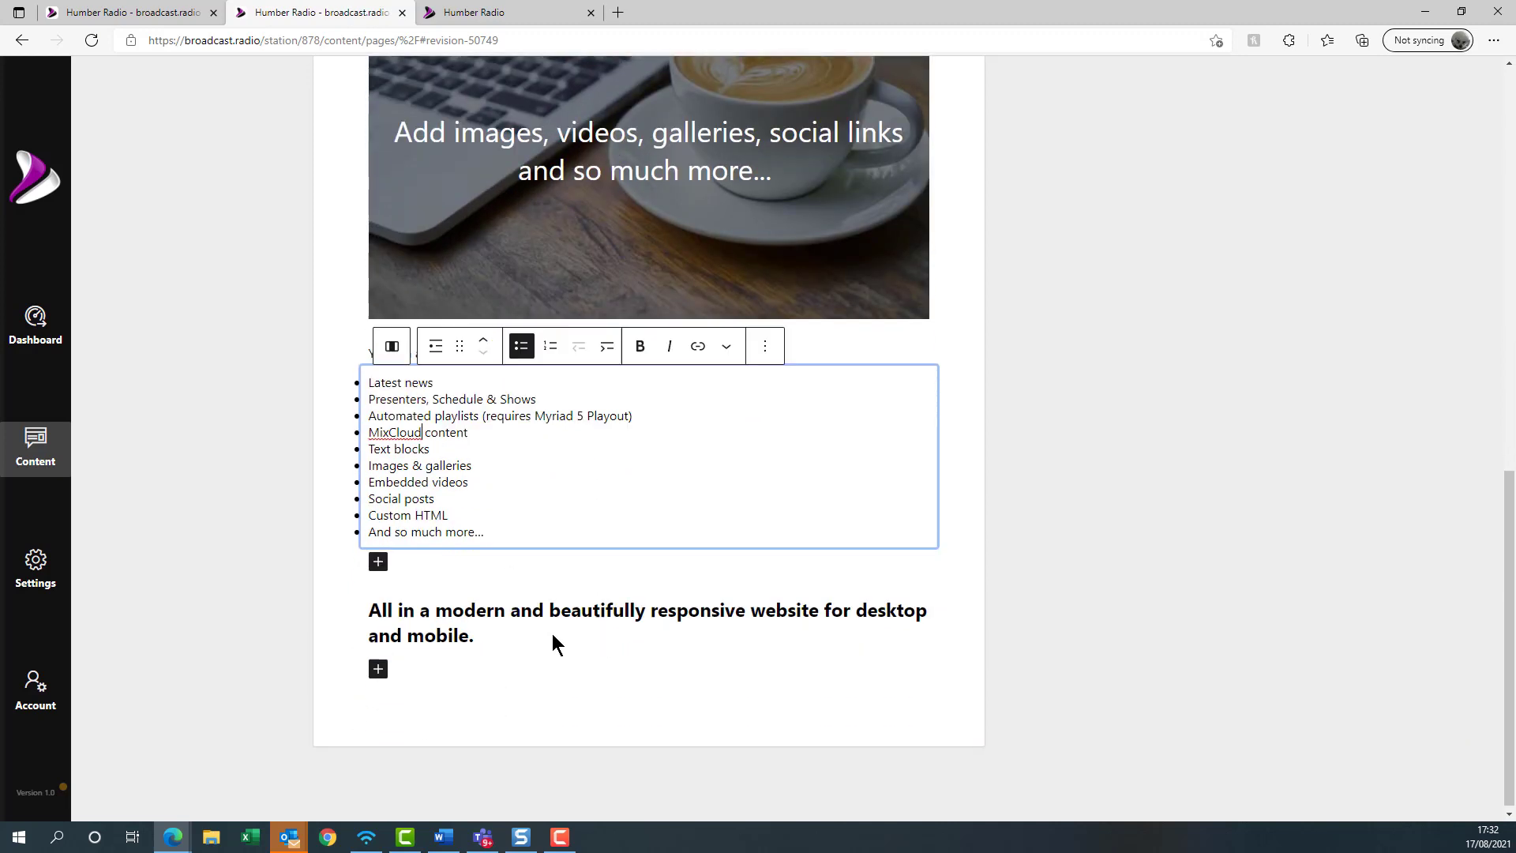
{"action": "left_click", "coordinate": [493, 623]}
{"action": "scroll", "coordinate": [706, 620], "scroll_direction": "up", "scroll_amount": 15}
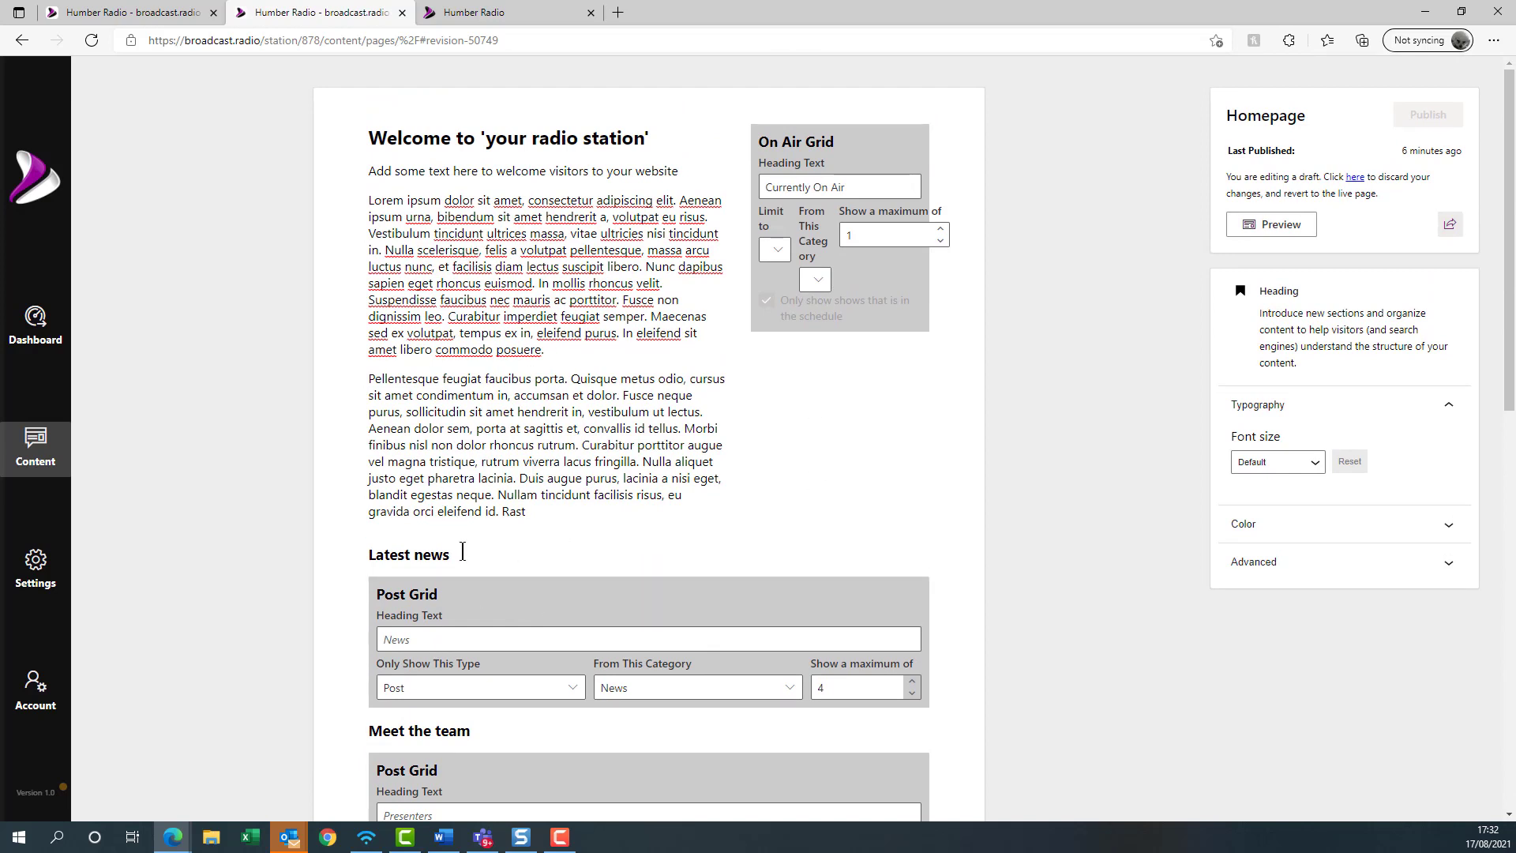
- Reload the live Humber Radio site and review its homepage sections from the Currently On Air area down to the footer
{"action": "left_click", "coordinate": [498, 13]}
{"action": "scroll", "coordinate": [664, 403], "scroll_direction": "down", "scroll_amount": 7}
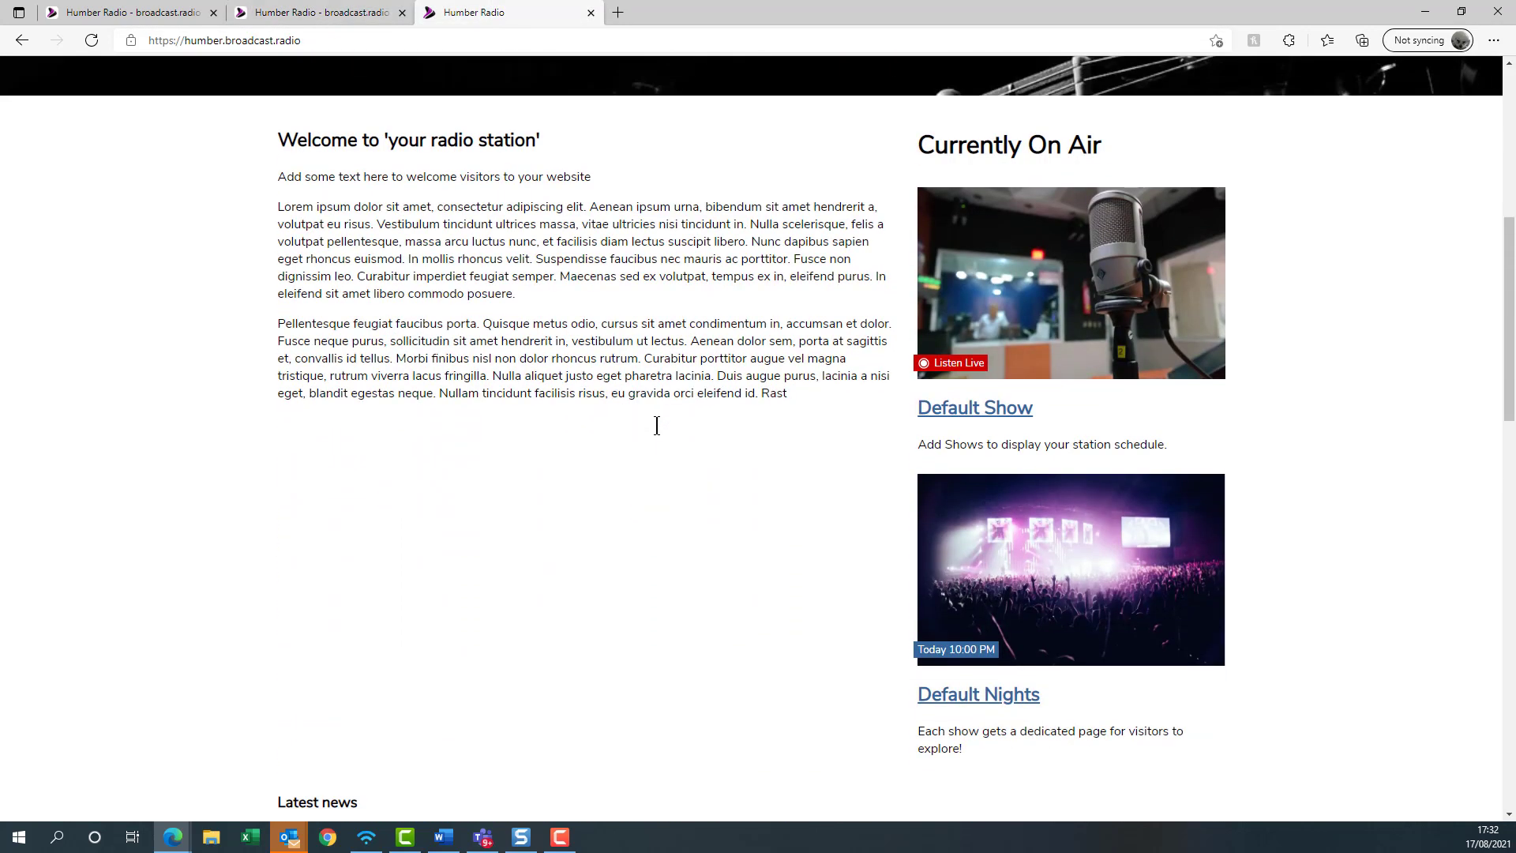
{"action": "left_click", "coordinate": [92, 40]}
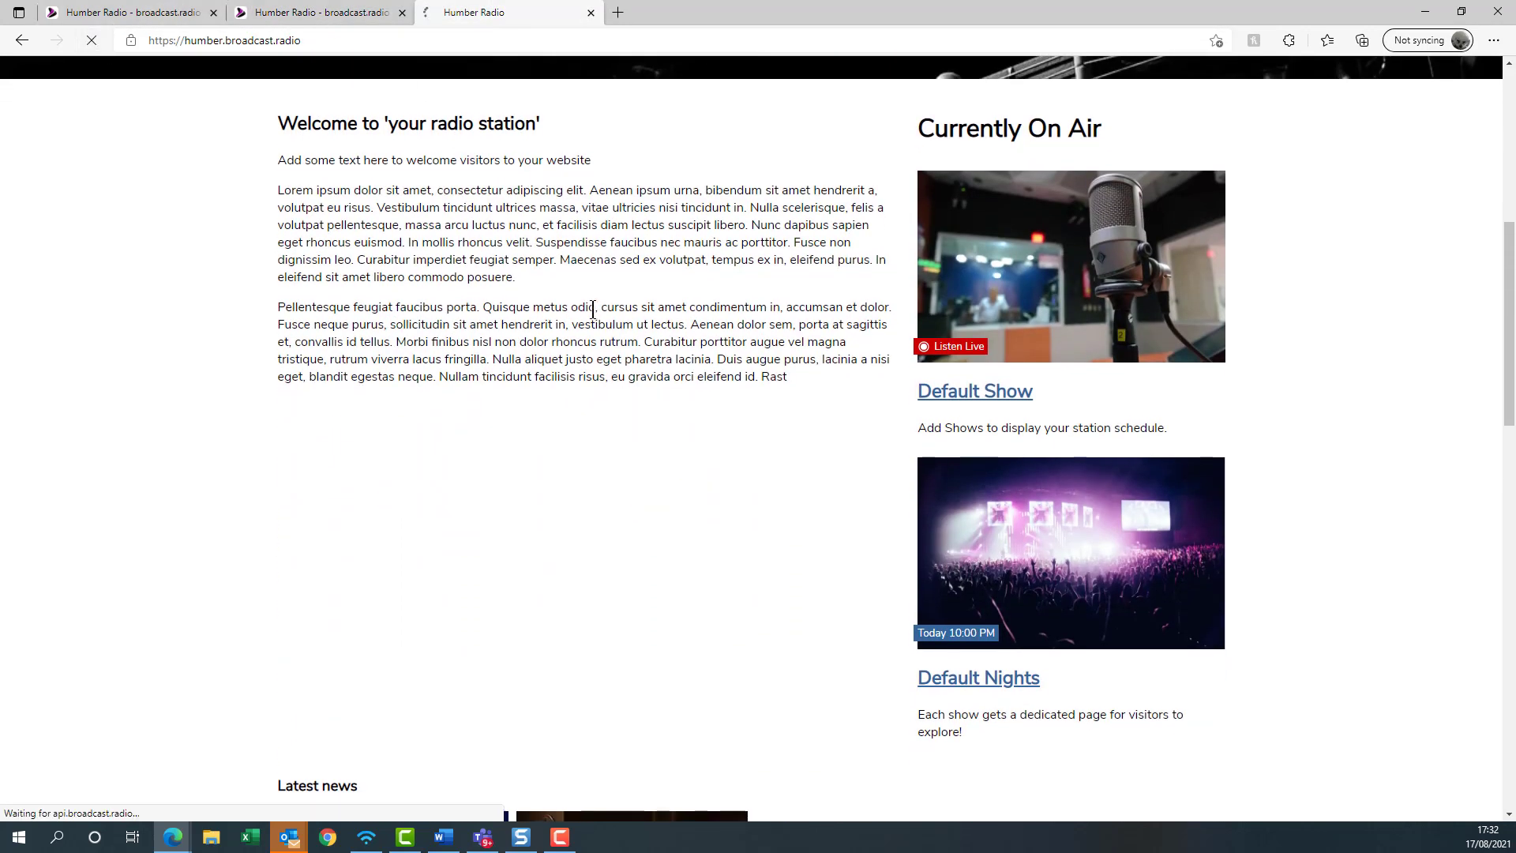
{"action": "scroll", "coordinate": [714, 422], "scroll_direction": "down", "scroll_amount": 6}
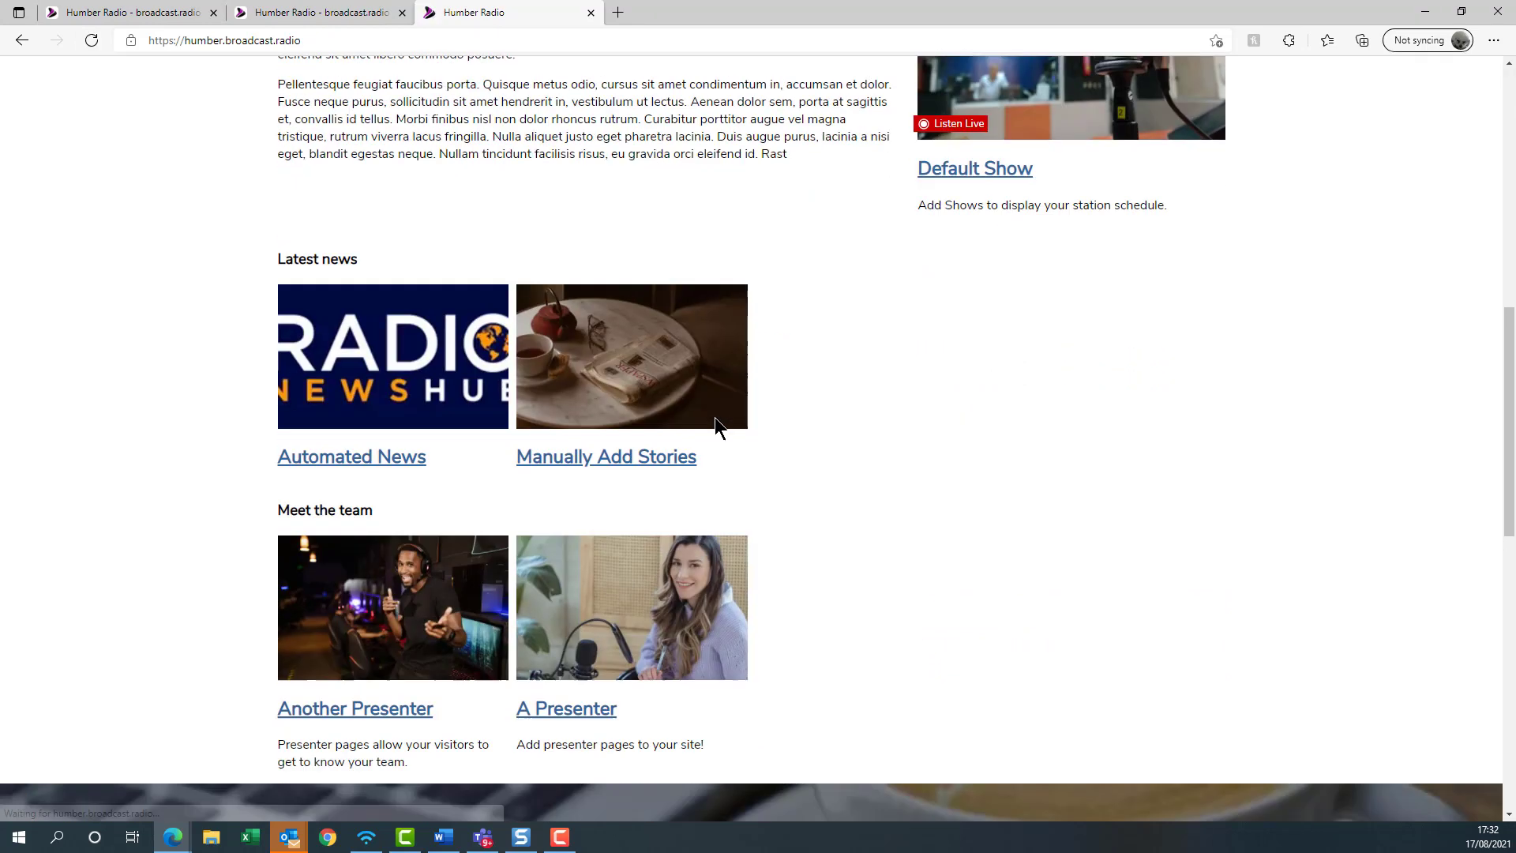
{"action": "scroll", "coordinate": [642, 342], "scroll_direction": "up", "scroll_amount": 4}
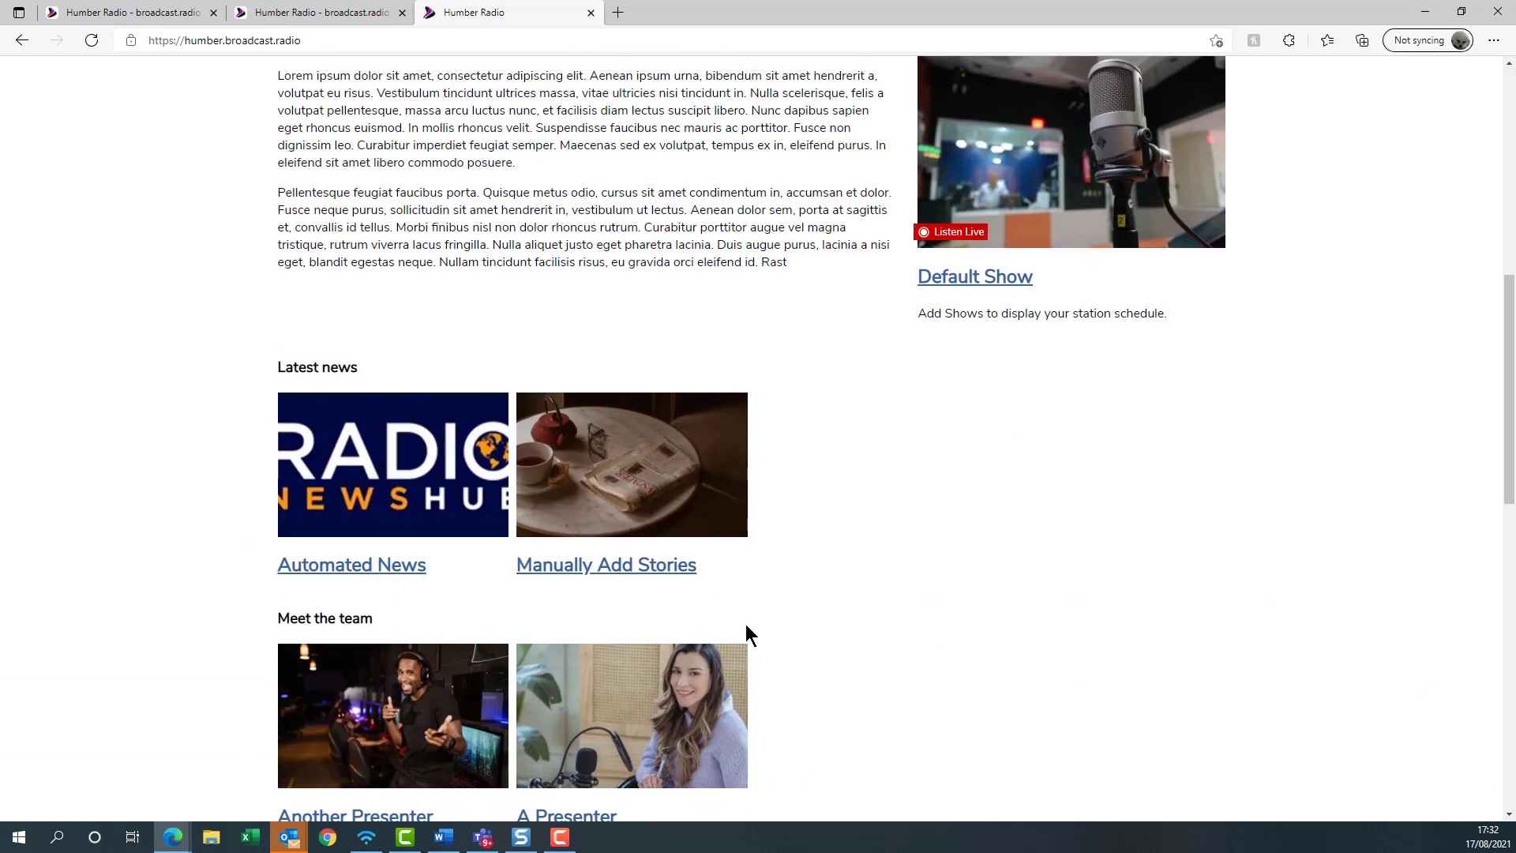
{"action": "scroll", "coordinate": [747, 628], "scroll_direction": "down", "scroll_amount": 12}
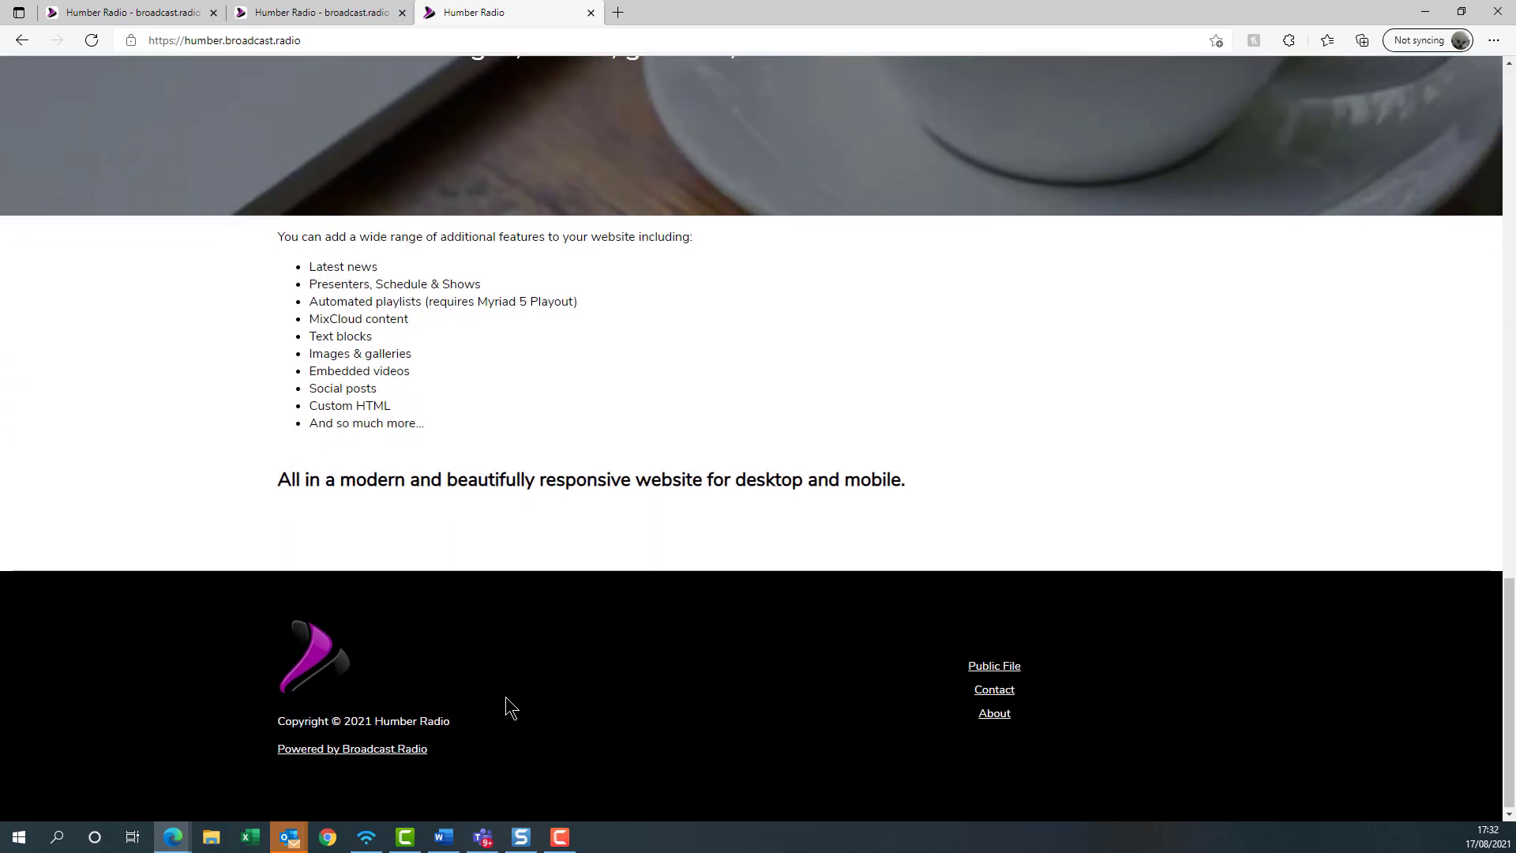
{"action": "scroll", "coordinate": [505, 697], "scroll_direction": "up", "scroll_amount": 20}
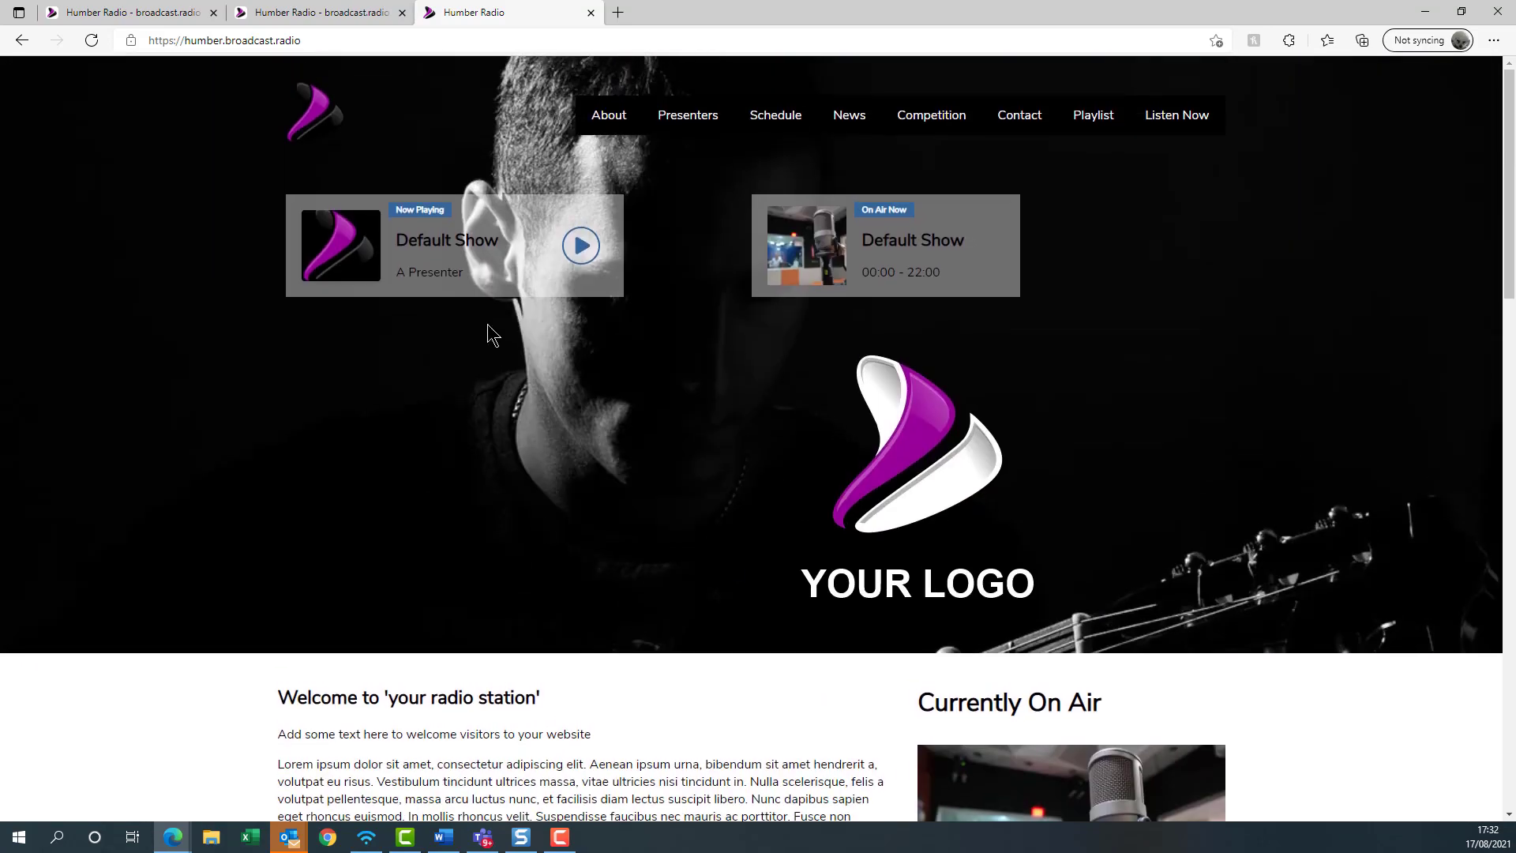
{"action": "scroll", "coordinate": [688, 738], "scroll_direction": "down", "scroll_amount": 3}
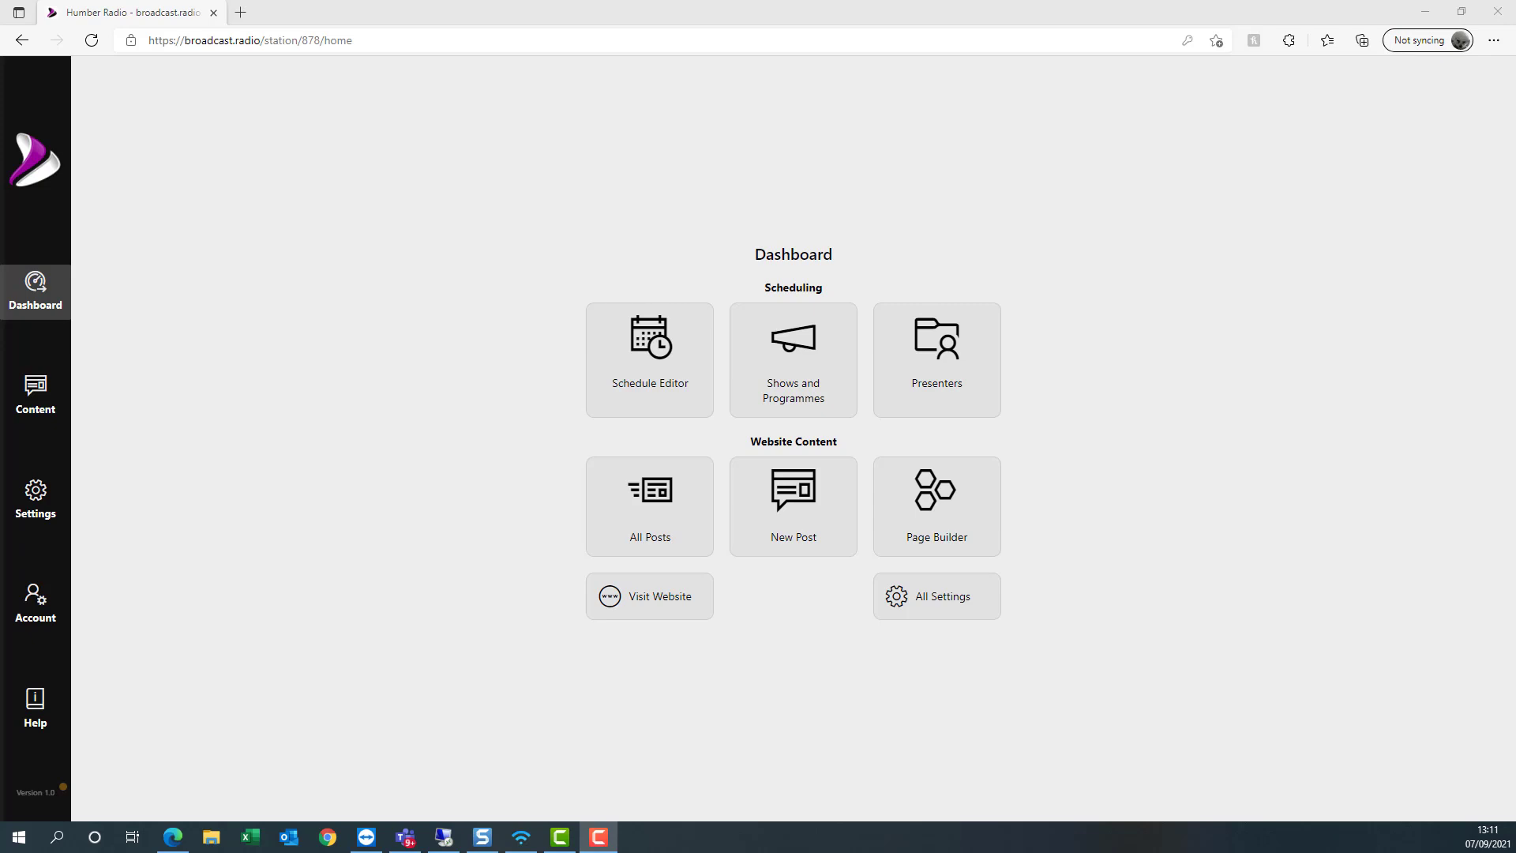
- Open the Homepage for editing from the website's list of content pages
{"action": "left_click", "coordinate": [36, 391]}
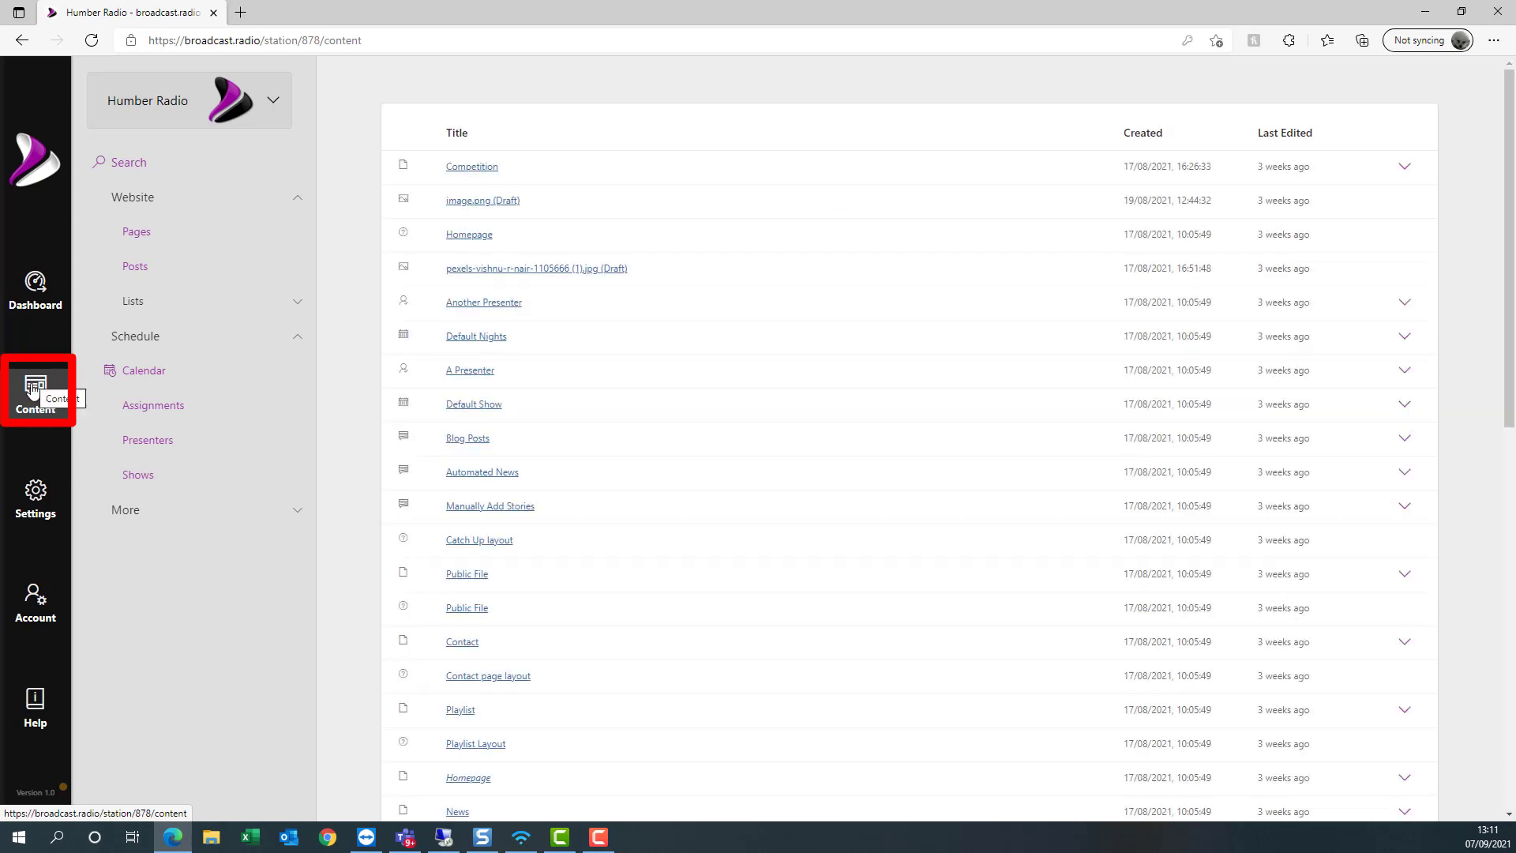
{"action": "left_click", "coordinate": [194, 231]}
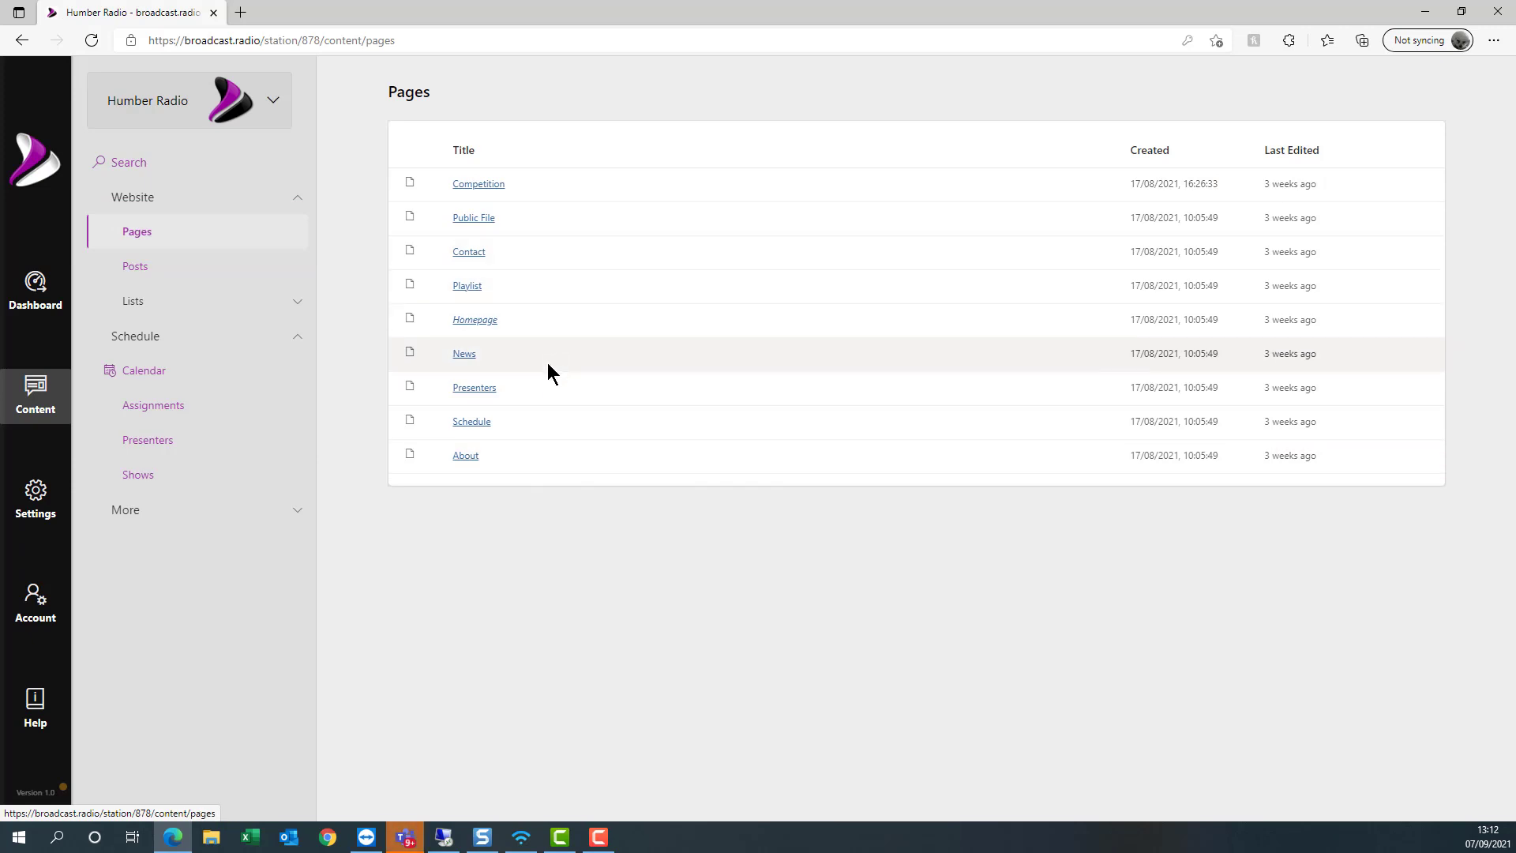
{"action": "left_click", "coordinate": [477, 320]}
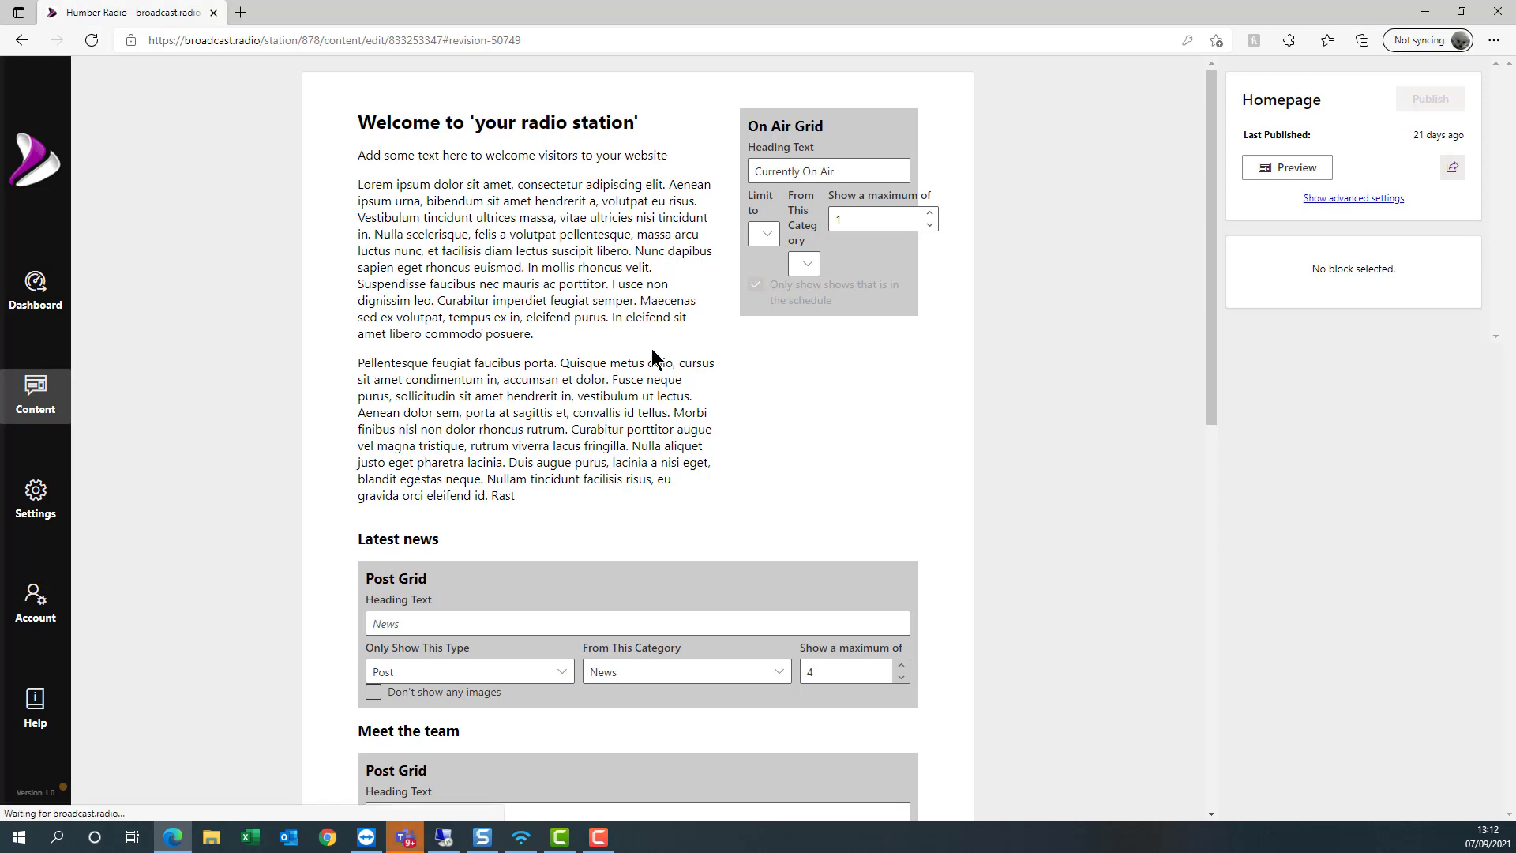
- Browse the available block types at the end of the homepage, insert a Paragraph block there and enter "hello"
{"action": "scroll", "coordinate": [644, 338], "scroll_direction": "down", "scroll_amount": 1}
{"action": "scroll", "coordinate": [643, 338], "scroll_direction": "down", "scroll_amount": 8}
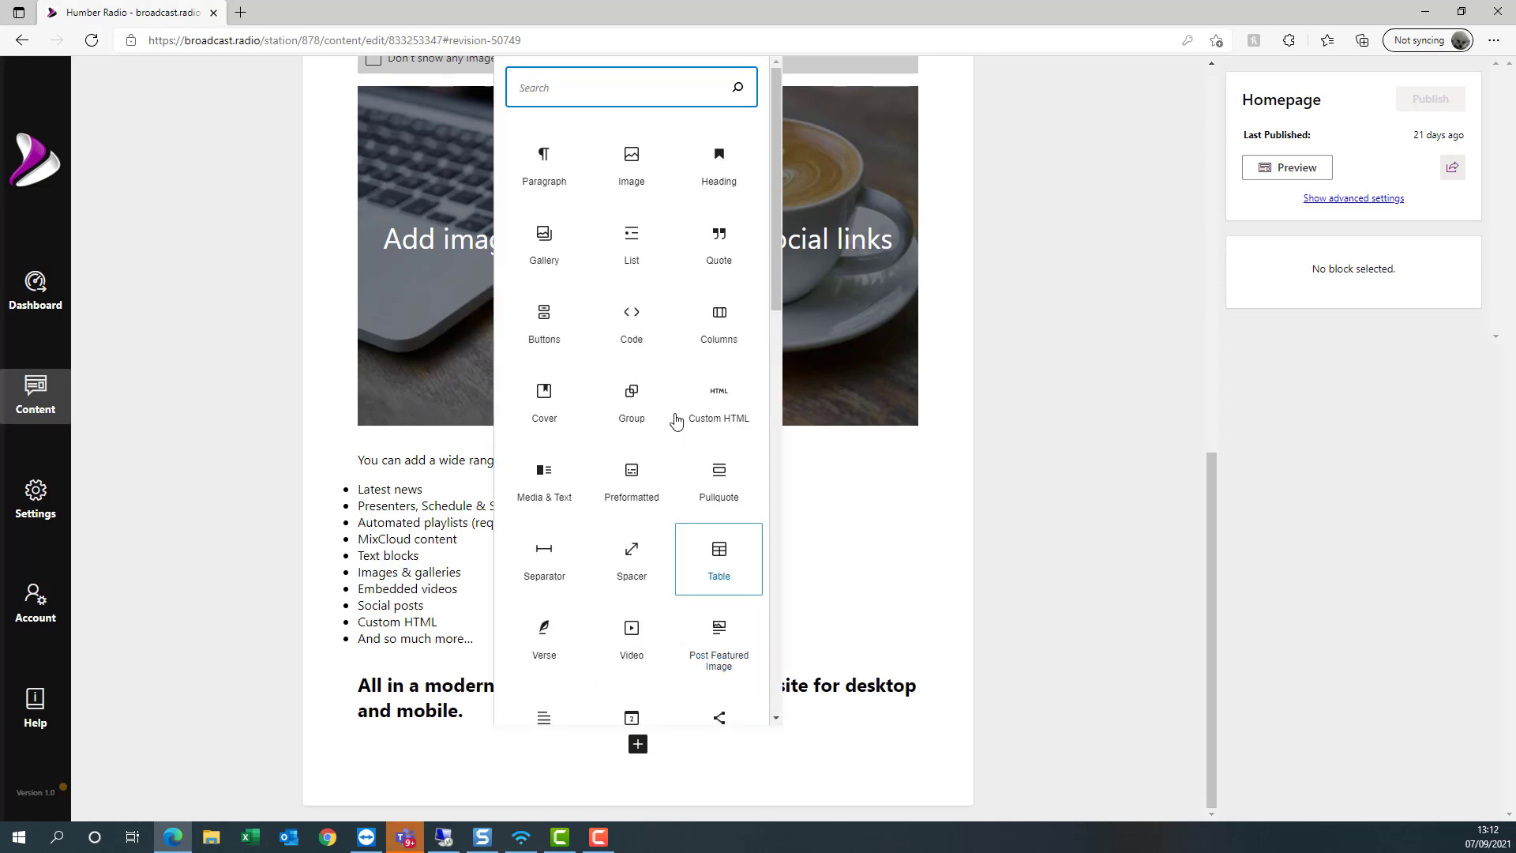
{"action": "scroll", "coordinate": [677, 413], "scroll_direction": "down", "scroll_amount": 5}
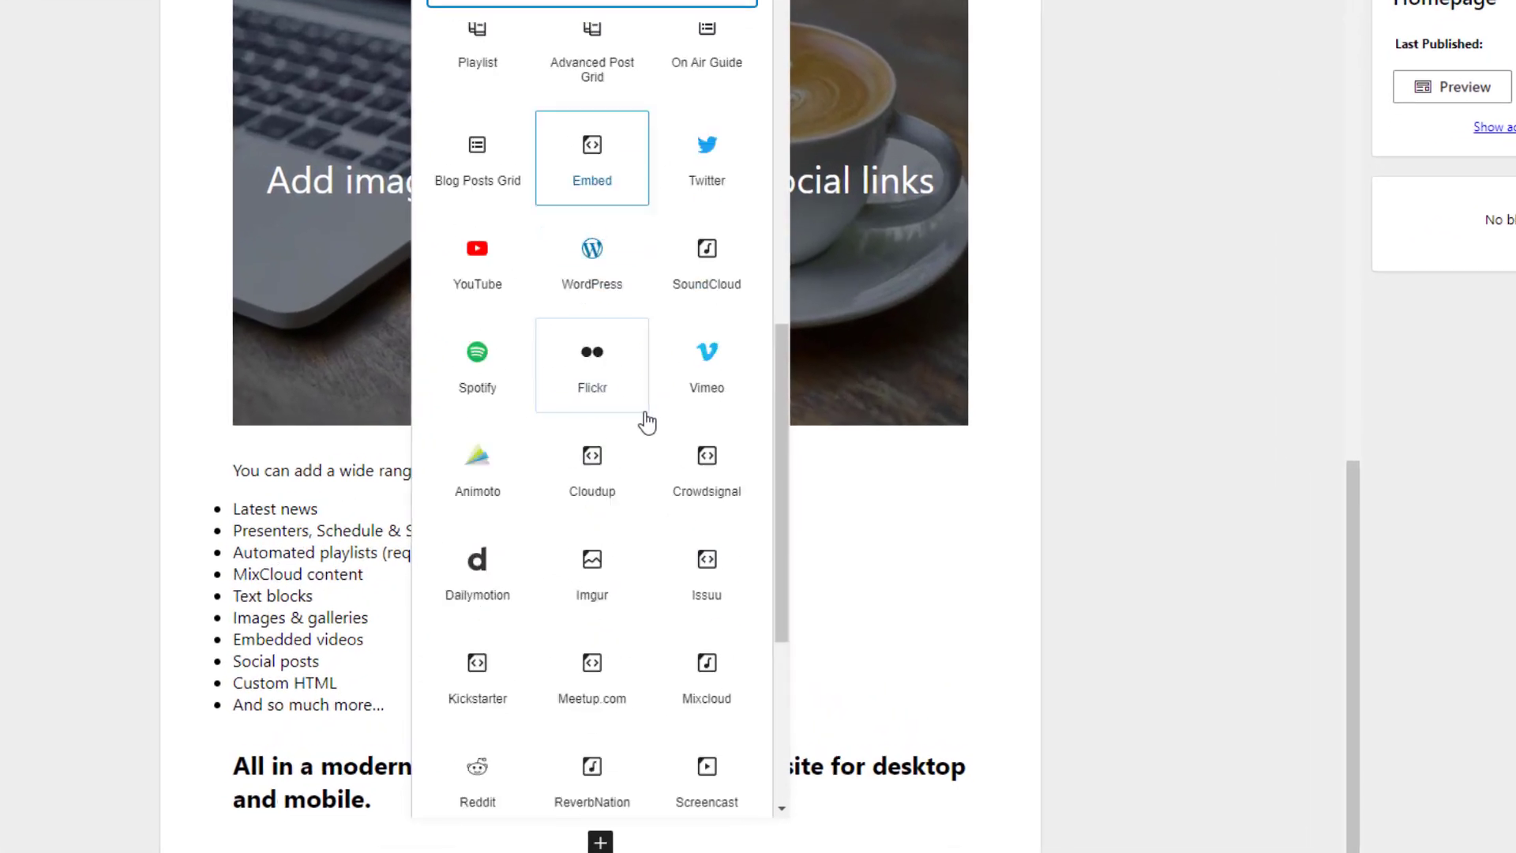
{"action": "scroll", "coordinate": [646, 422], "scroll_direction": "down", "scroll_amount": 5}
{"action": "scroll", "coordinate": [646, 422], "scroll_direction": "up", "scroll_amount": 10}
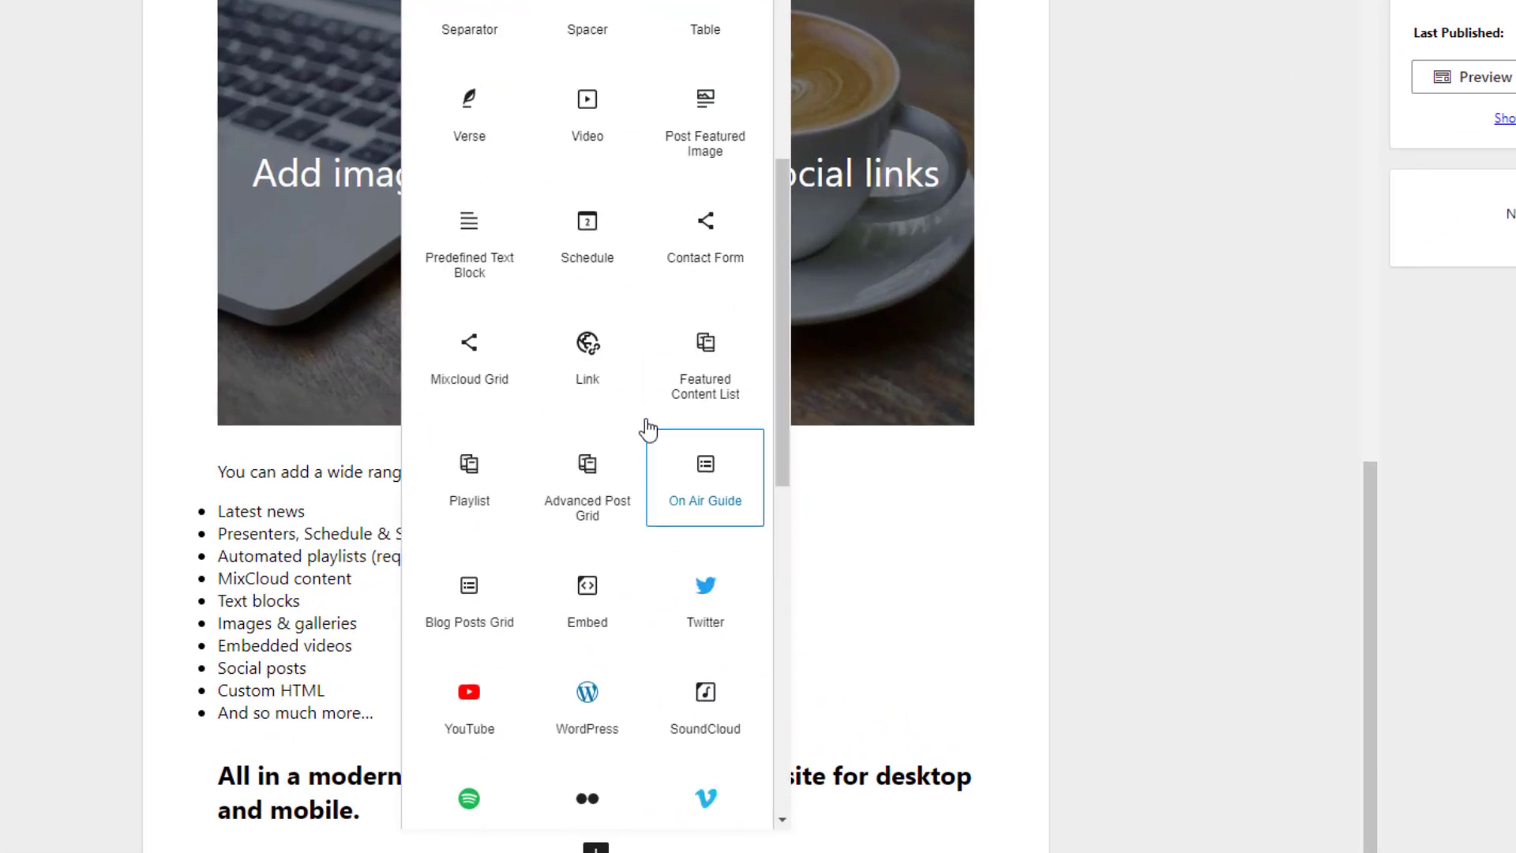
{"action": "scroll", "coordinate": [646, 426], "scroll_direction": "up", "scroll_amount": 5}
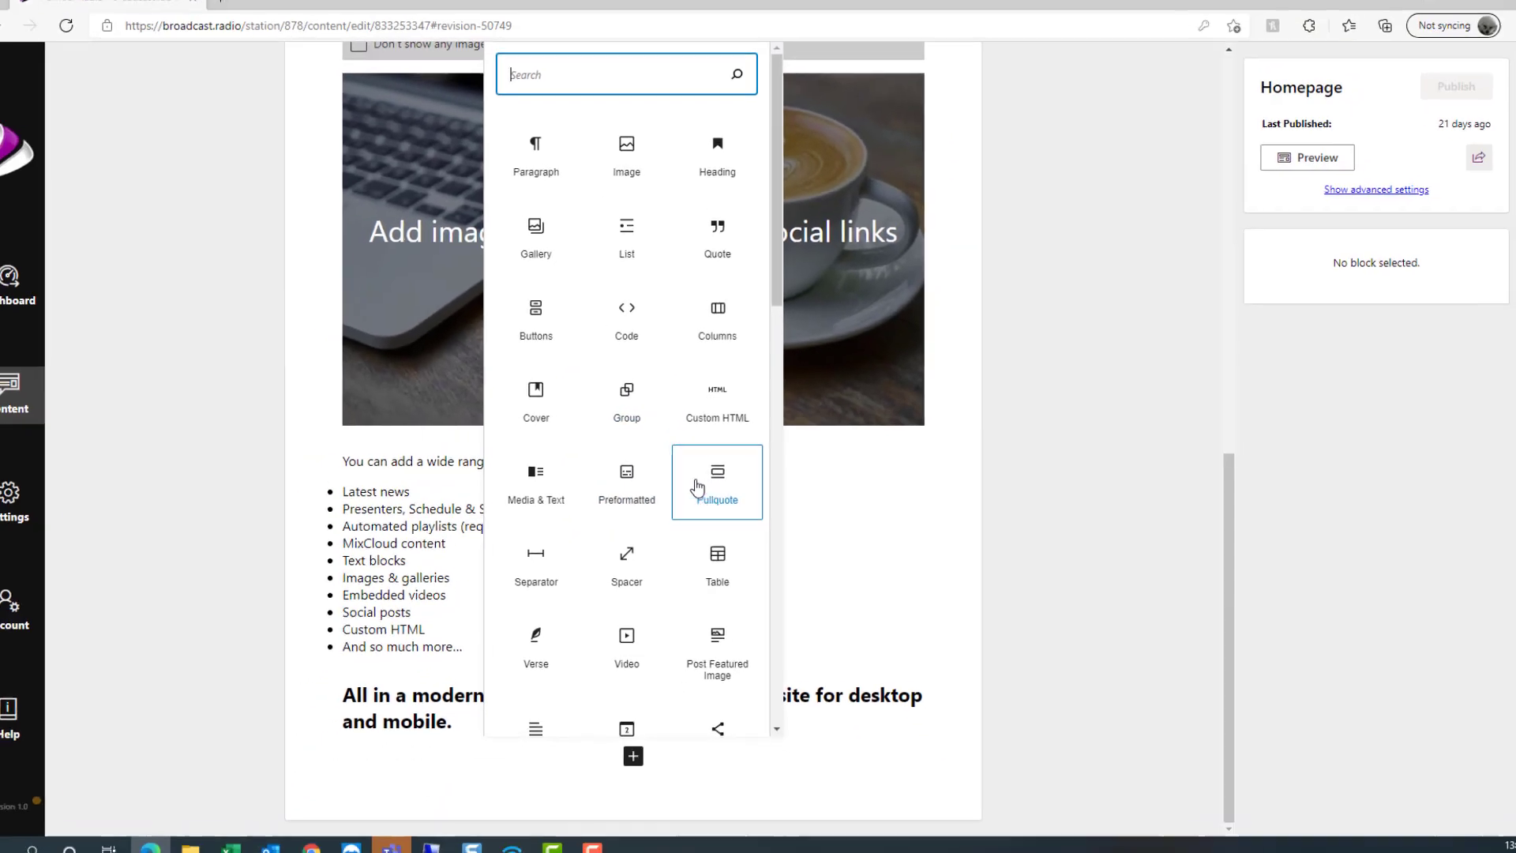
{"action": "left_click", "coordinate": [545, 162]}
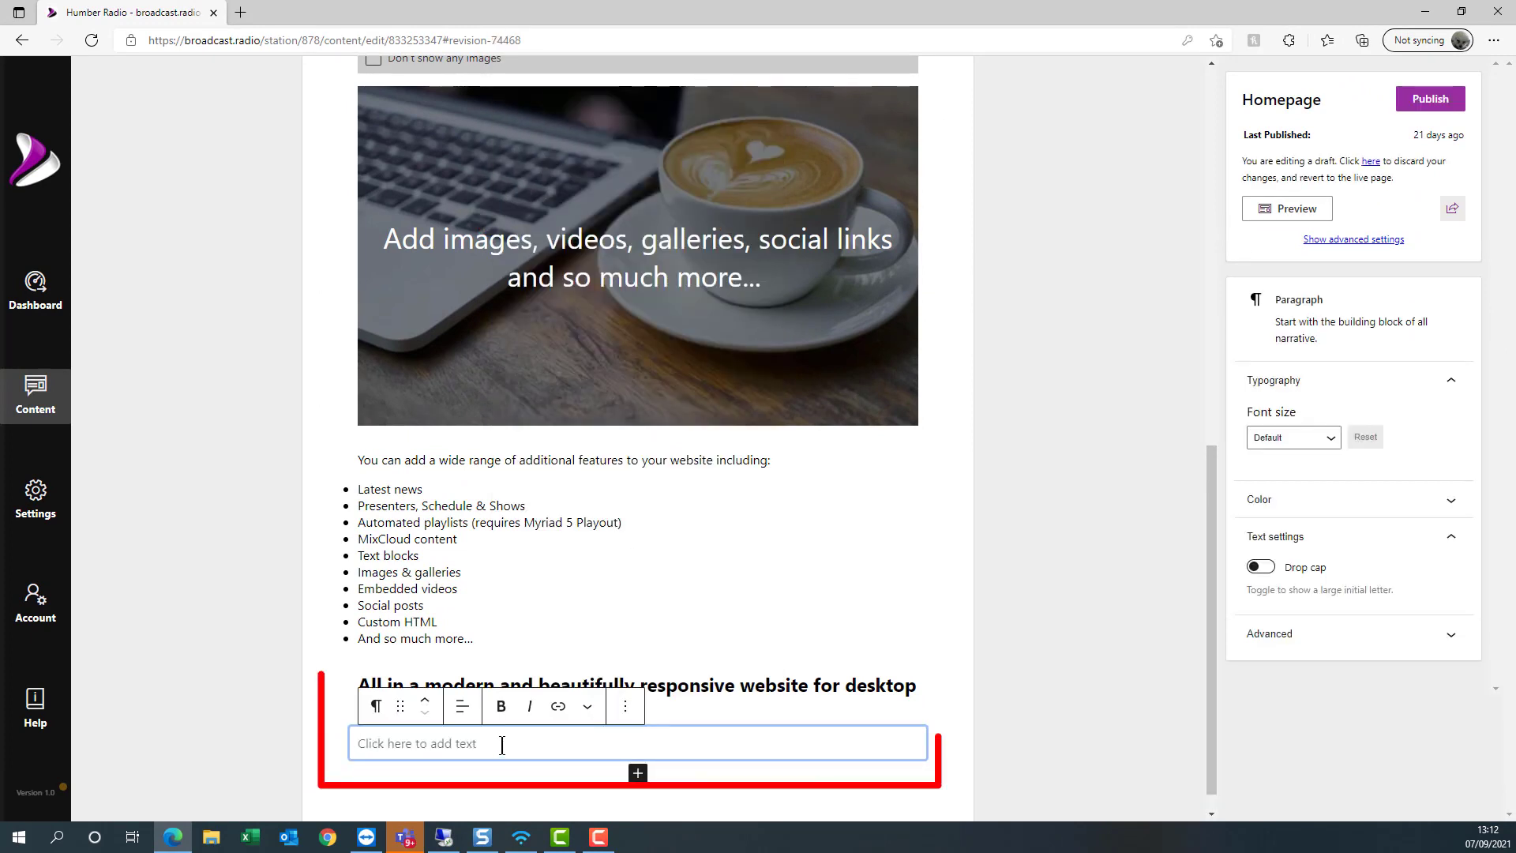
{"action": "type", "text": "hello"}
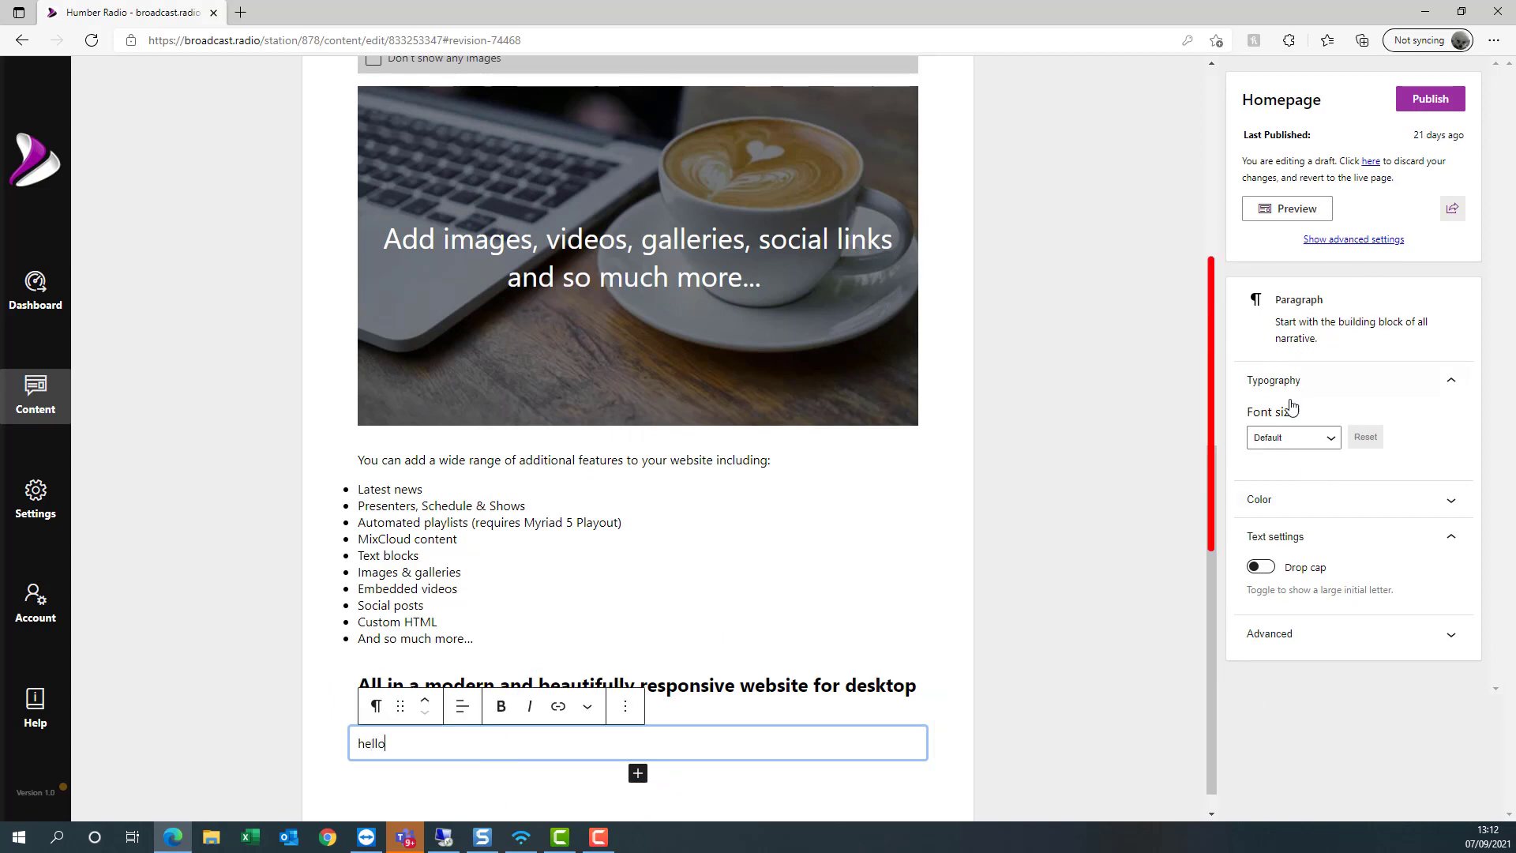
- Look through the font size, text color and background color options for the "hello" paragraph
{"action": "left_click", "coordinate": [1329, 439]}
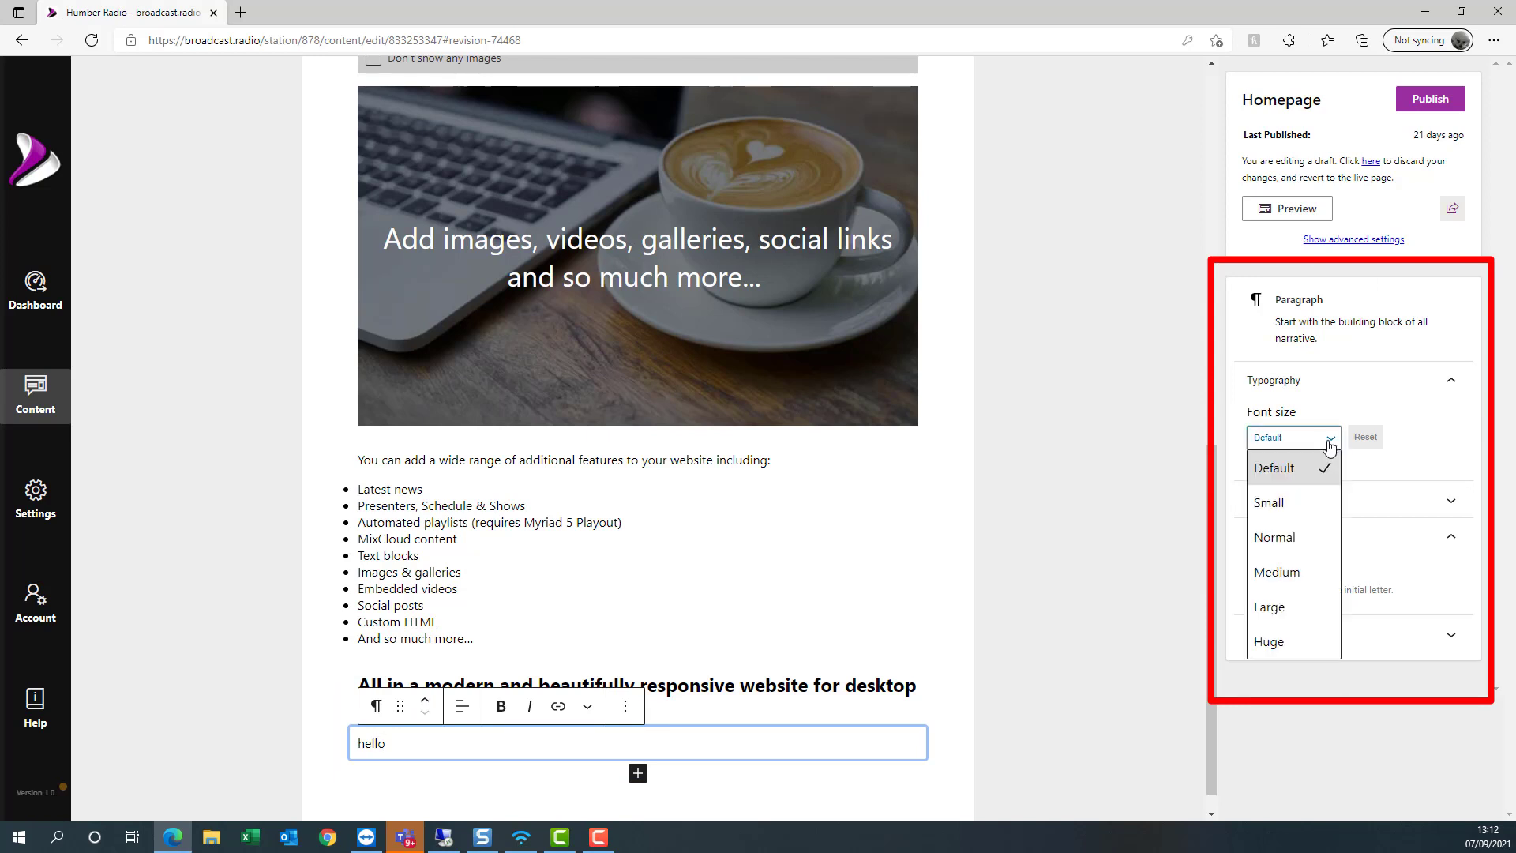
{"action": "left_click", "coordinate": [1329, 442]}
{"action": "left_click", "coordinate": [1411, 506]}
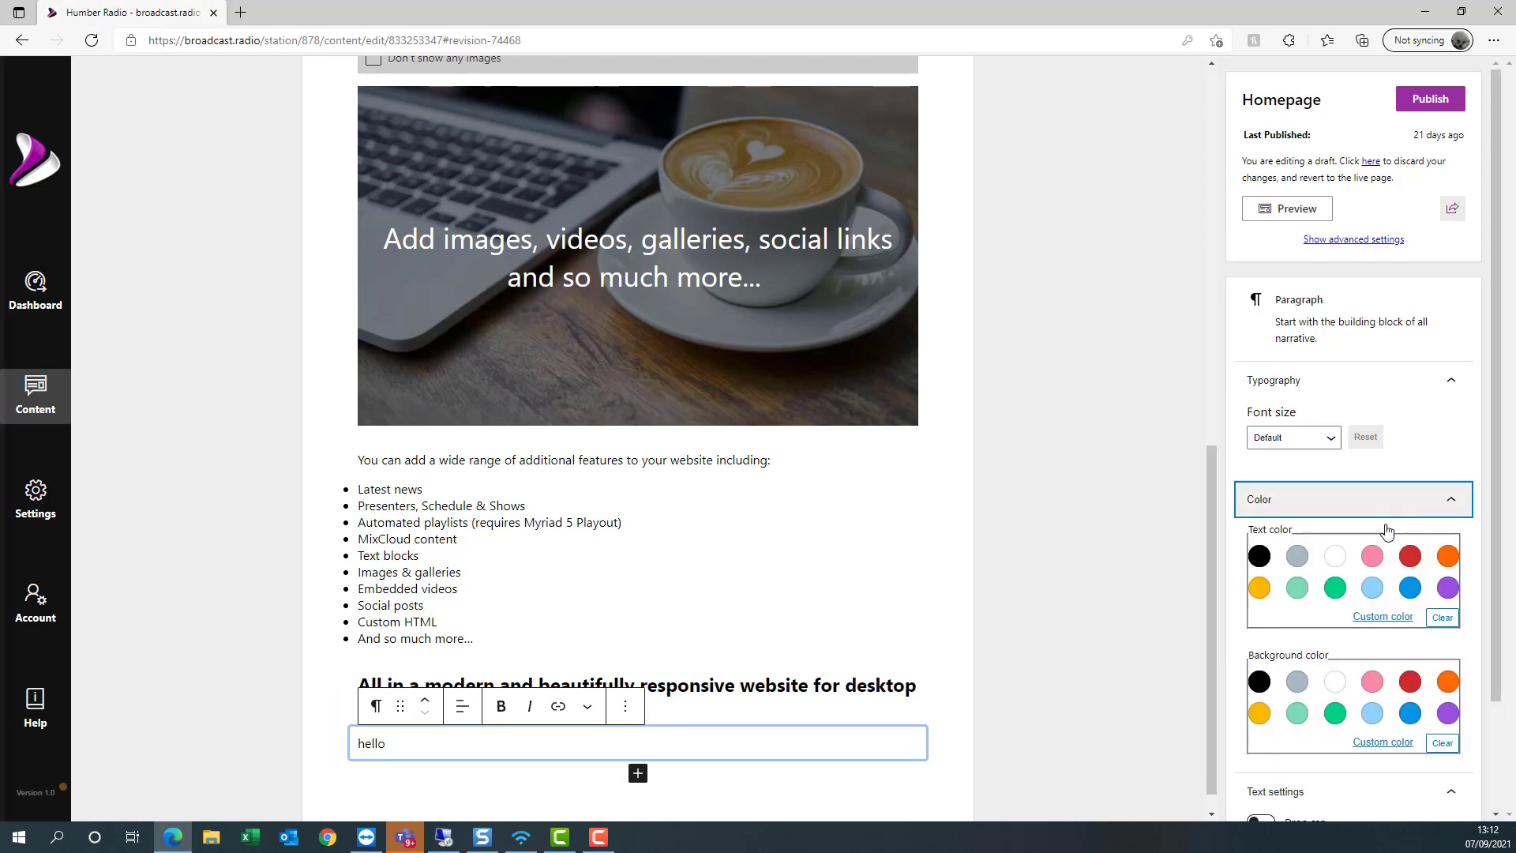
{"action": "scroll", "coordinate": [1333, 632], "scroll_direction": "down", "scroll_amount": 2}
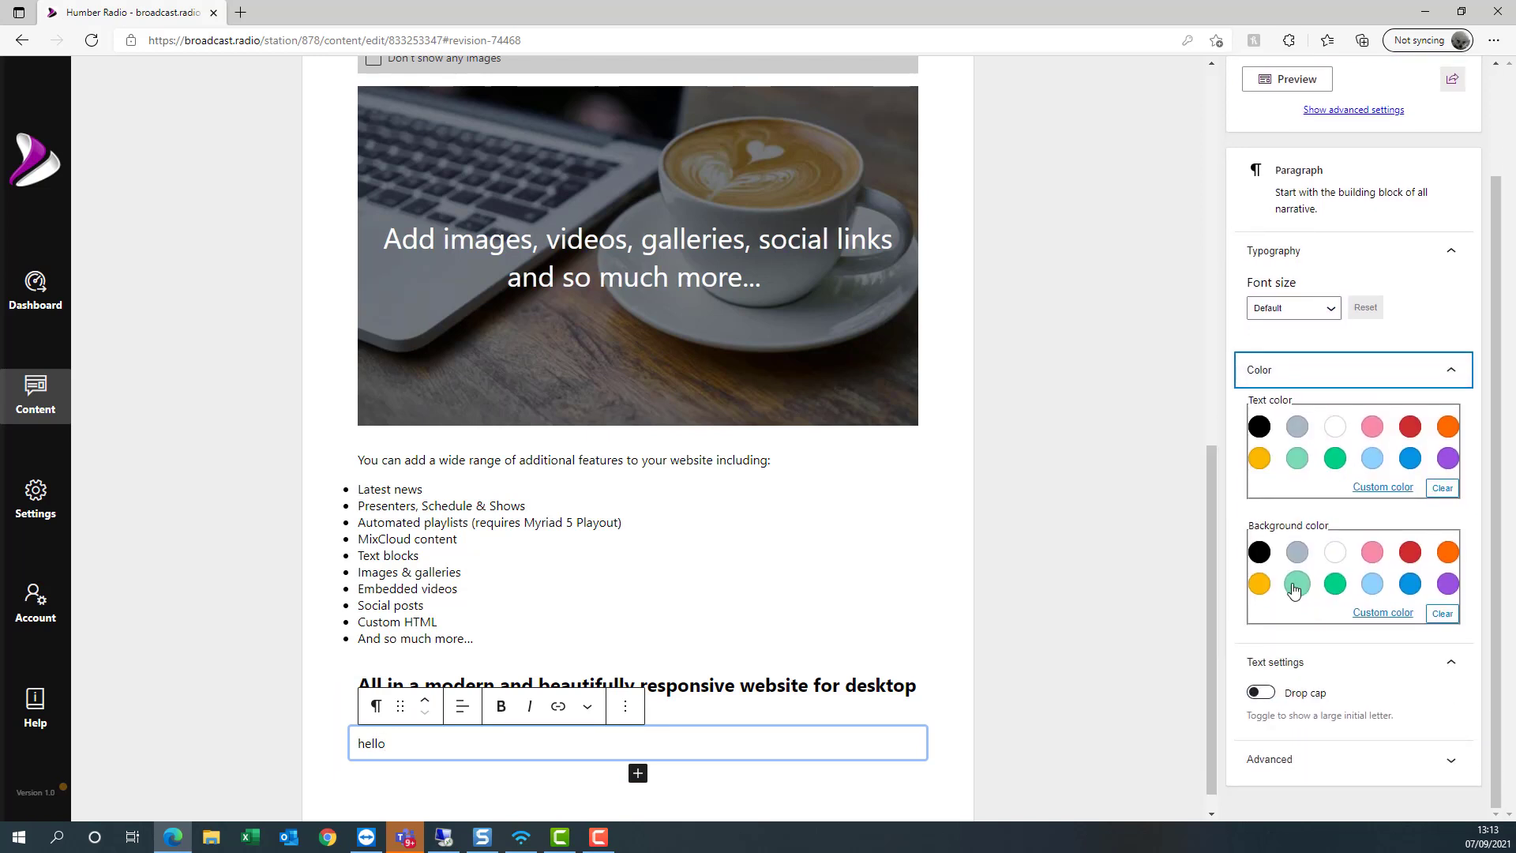
- Turn on the drop cap for the "hello" paragraph, check how it looks, and turn it off again
{"action": "left_click", "coordinate": [1262, 693]}
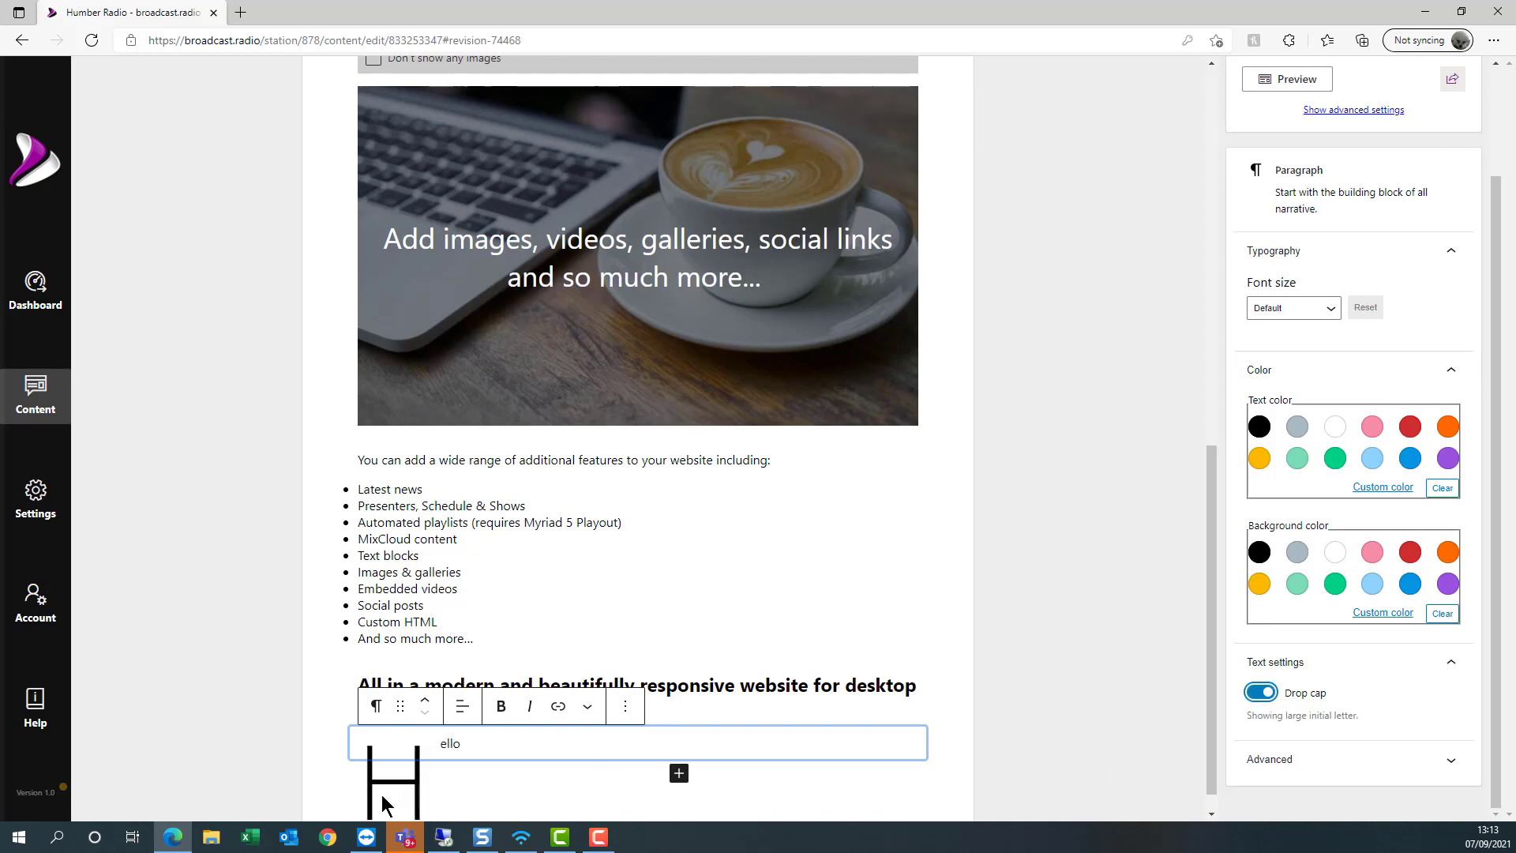
{"action": "scroll", "coordinate": [439, 790], "scroll_direction": "down", "scroll_amount": 1}
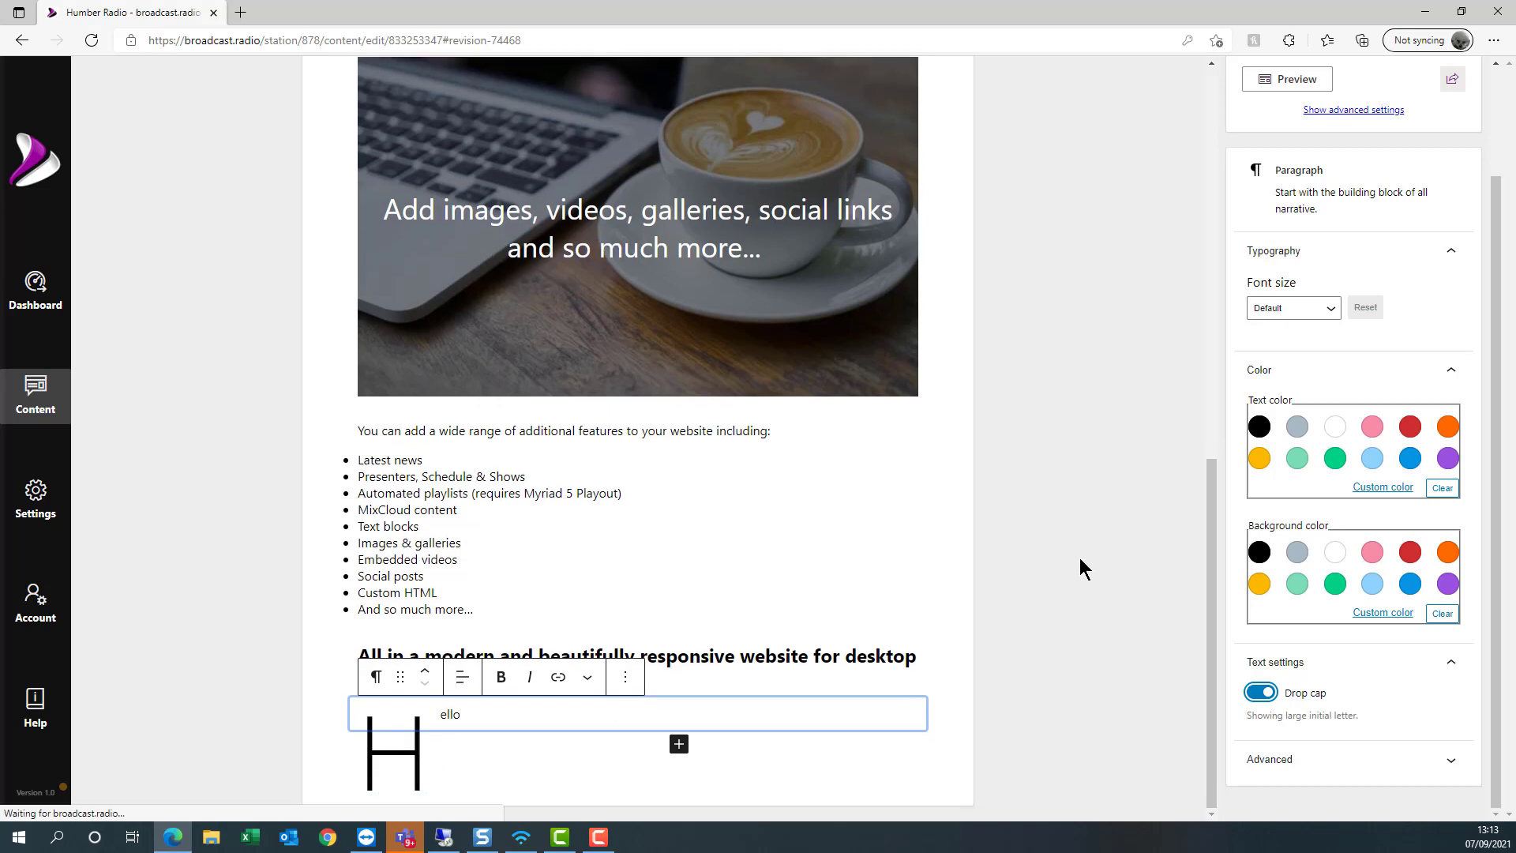
{"action": "left_click", "coordinate": [1263, 692]}
- Examine the paragraph's advanced settings for the HTML anchor and additional CSS classes
{"action": "left_click", "coordinate": [1350, 761]}
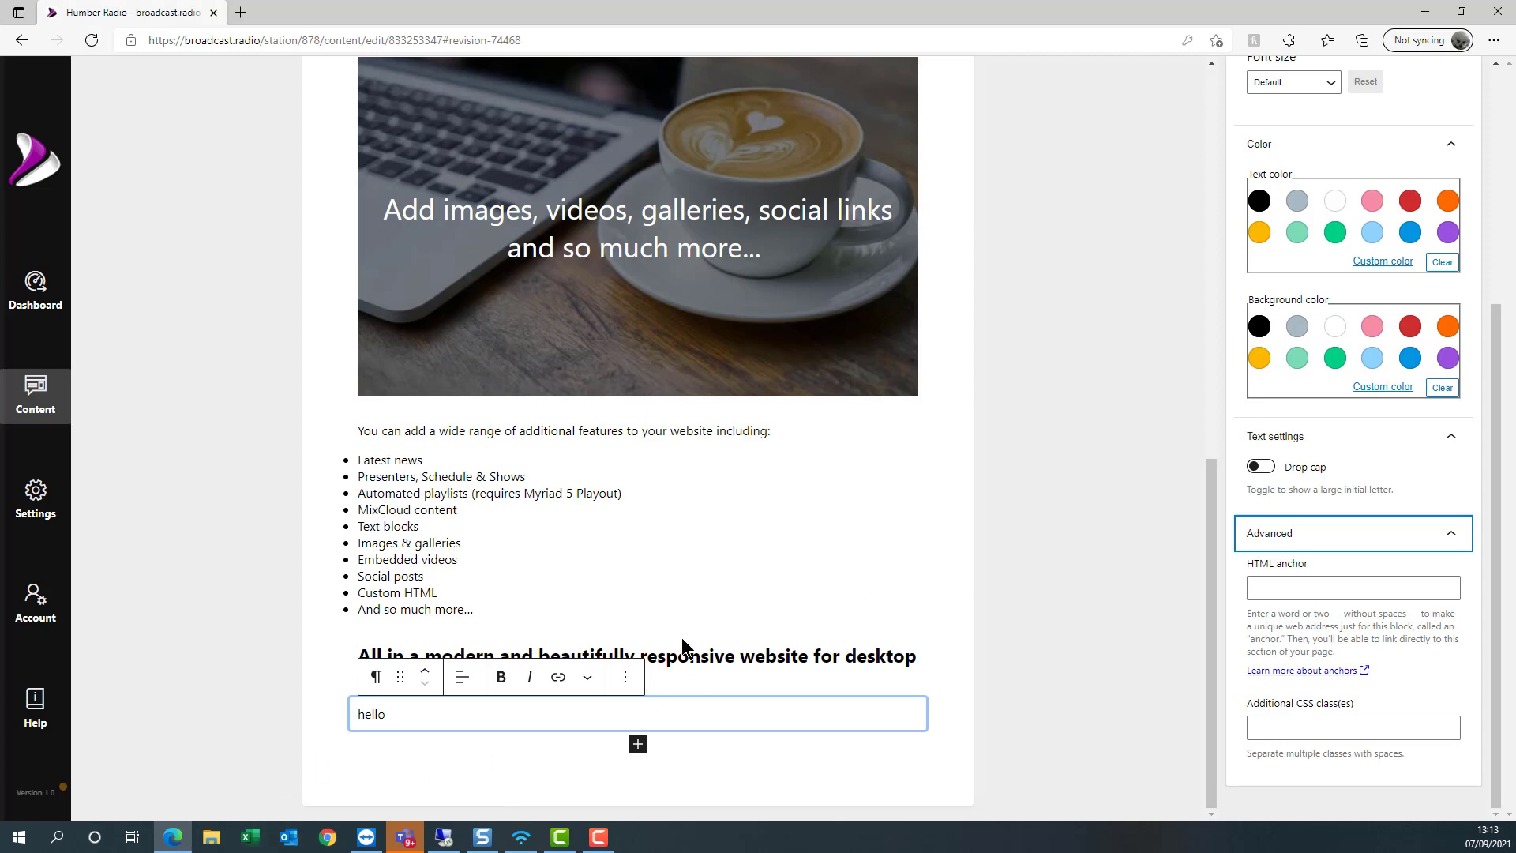
{"action": "scroll", "coordinate": [1166, 447], "scroll_direction": "up", "scroll_amount": 2}
{"action": "scroll", "coordinate": [1312, 513], "scroll_direction": "up", "scroll_amount": 5}
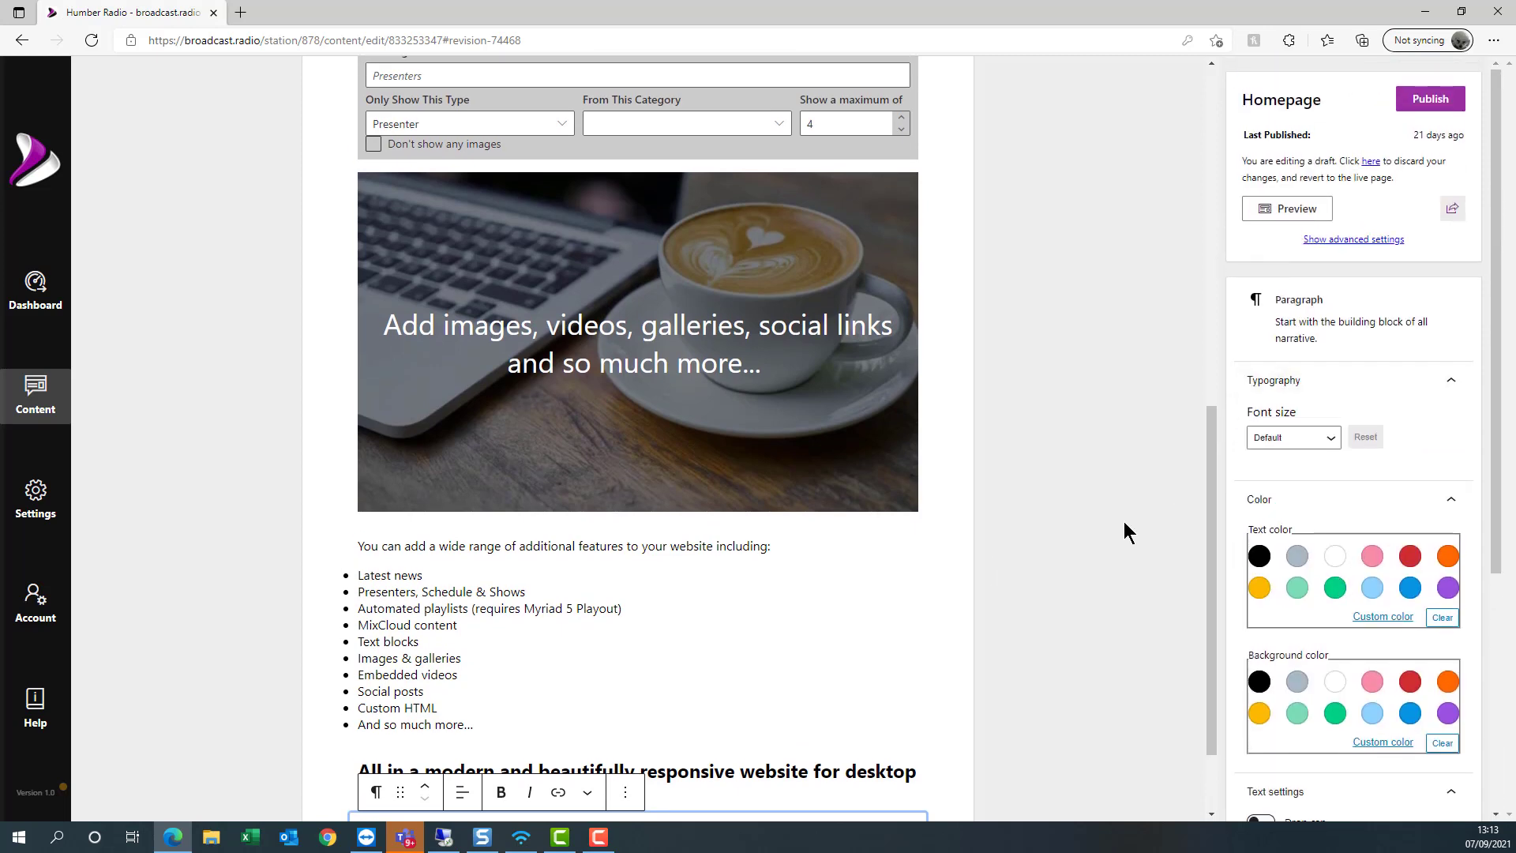
- Insert an Image block below the "hello" paragraph and look at its option for uploading a local file
{"action": "scroll", "coordinate": [1125, 523], "scroll_direction": "down", "scroll_amount": 1}
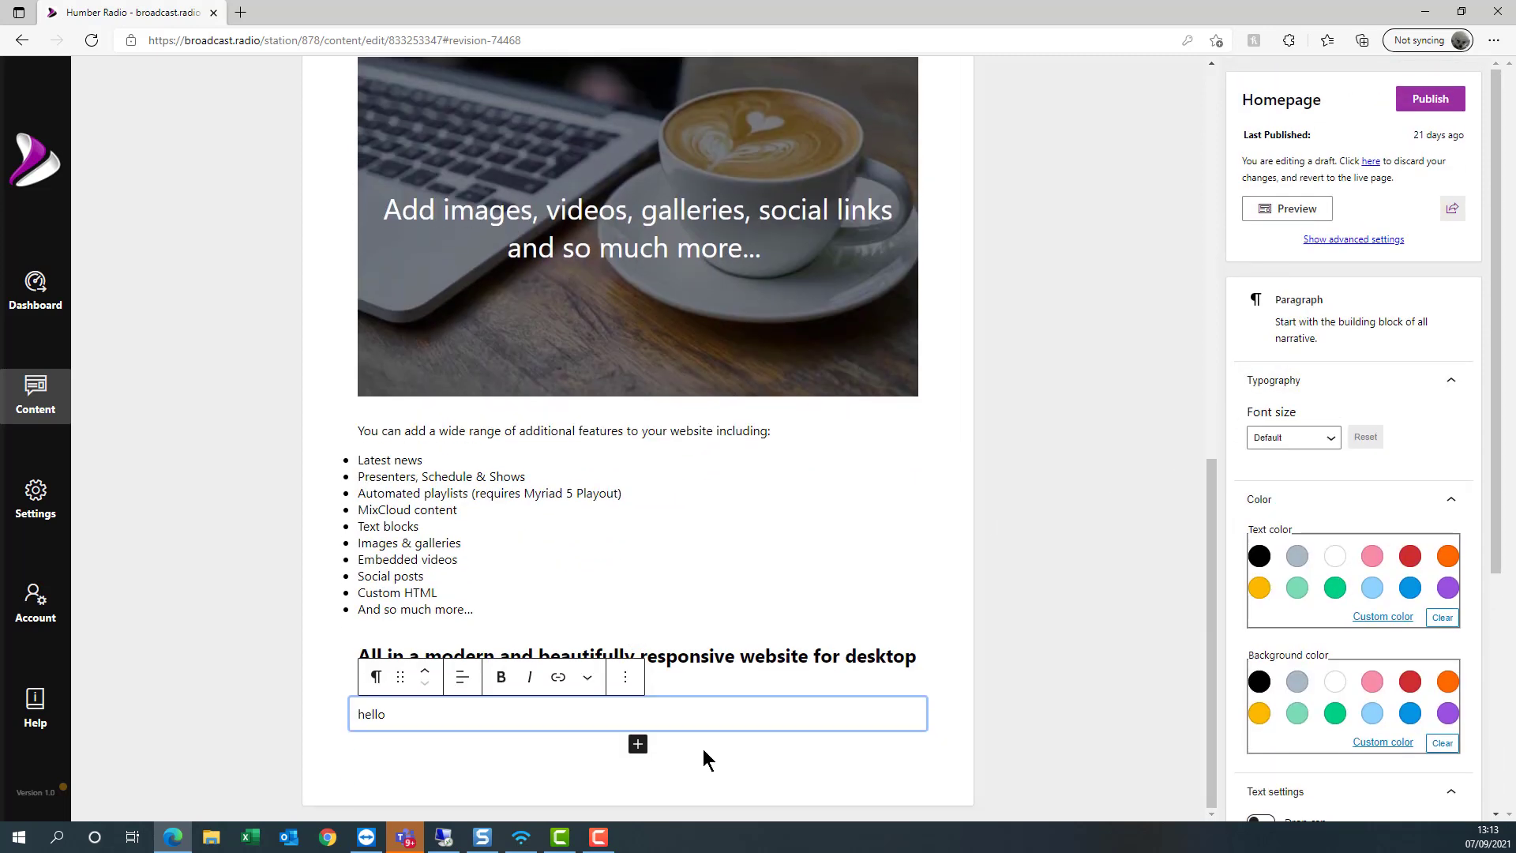
{"action": "left_click", "coordinate": [638, 744]}
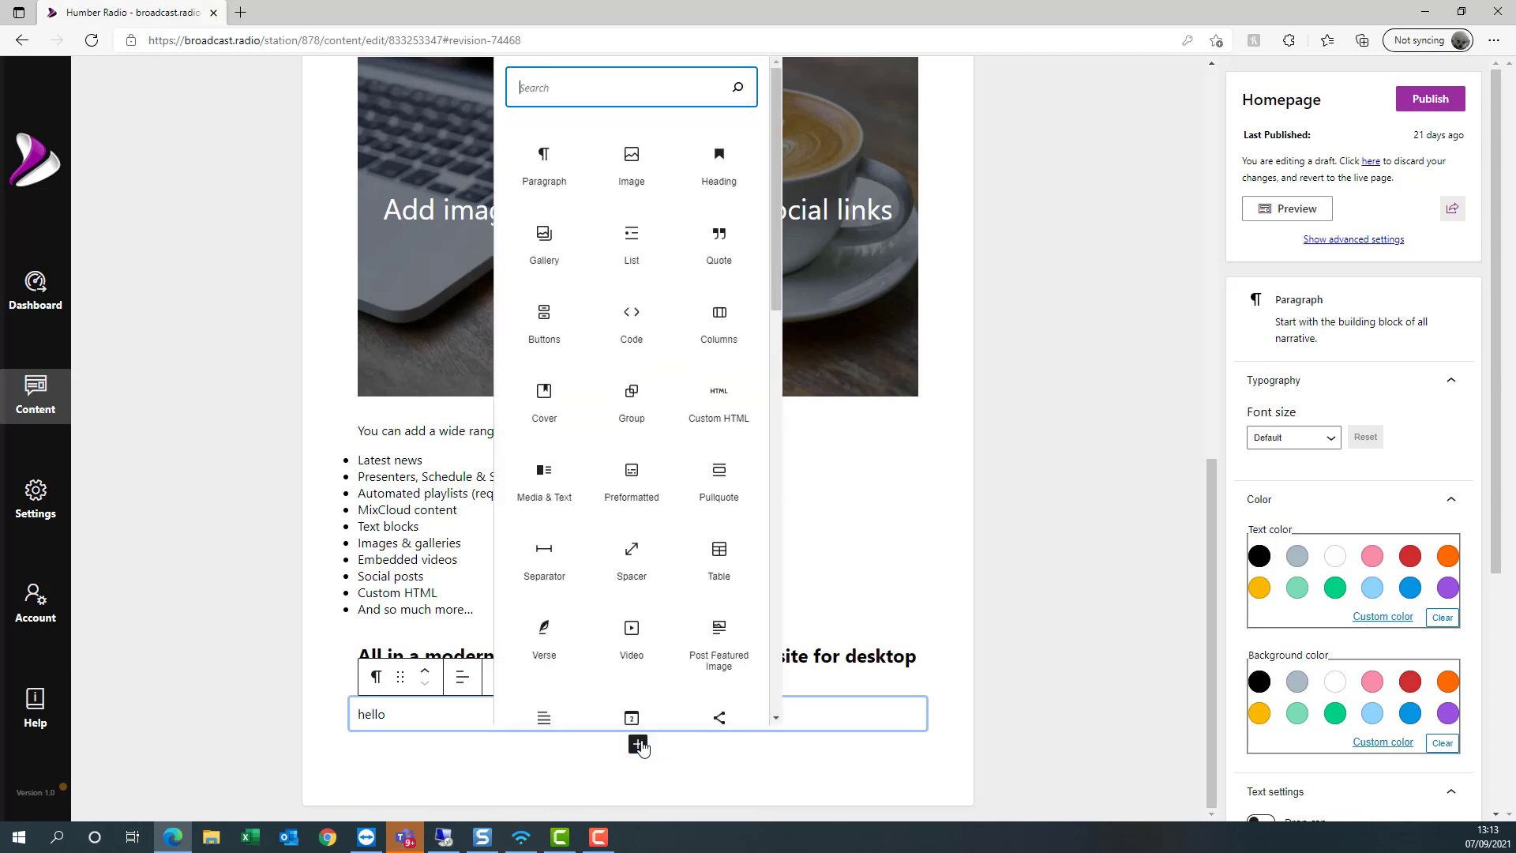
{"action": "left_click", "coordinate": [629, 166]}
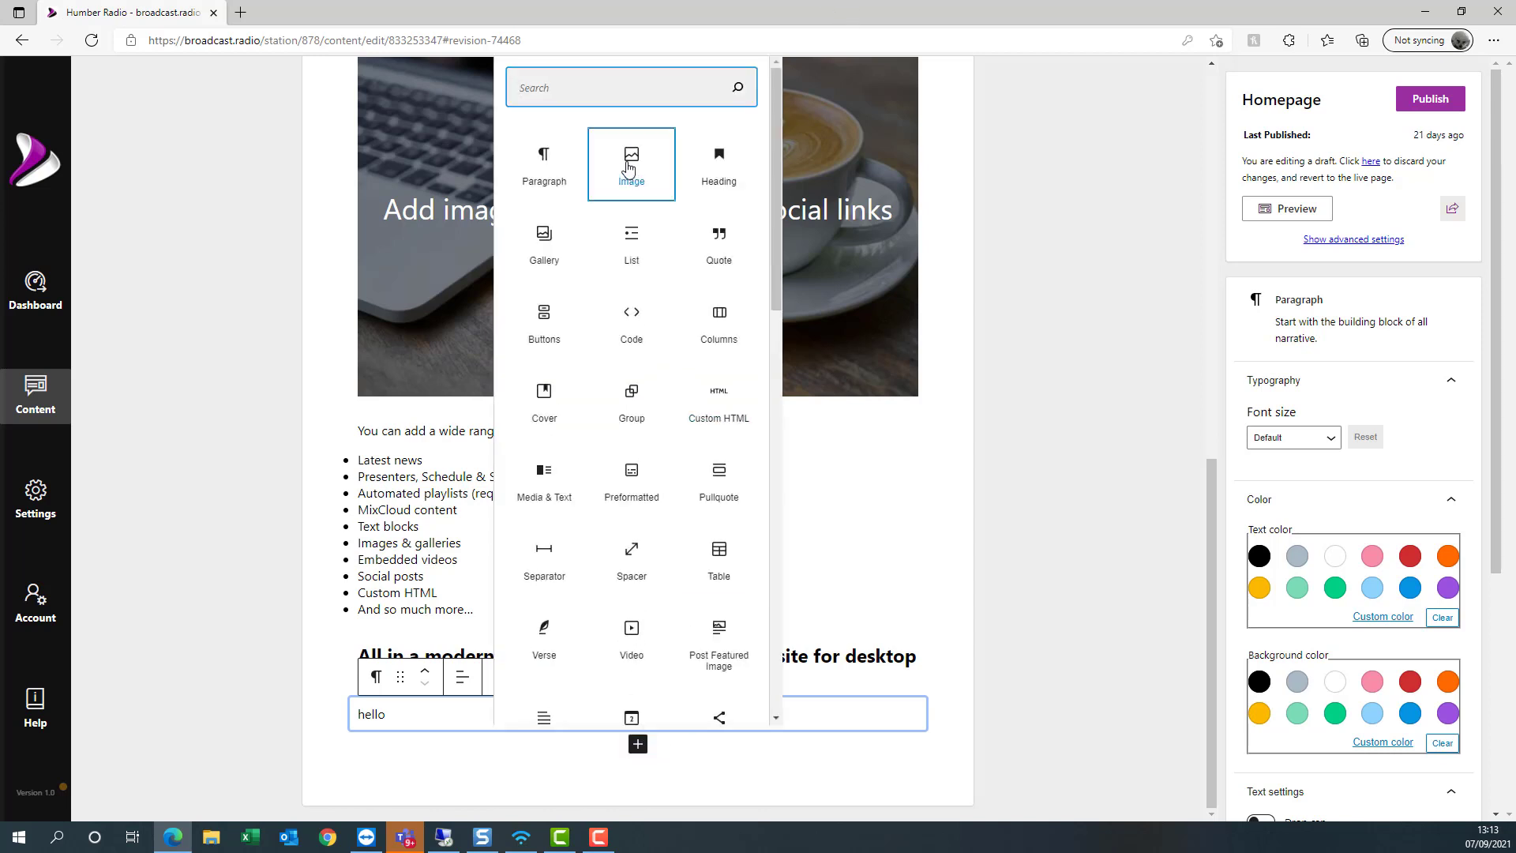
{"action": "left_click", "coordinate": [630, 166]}
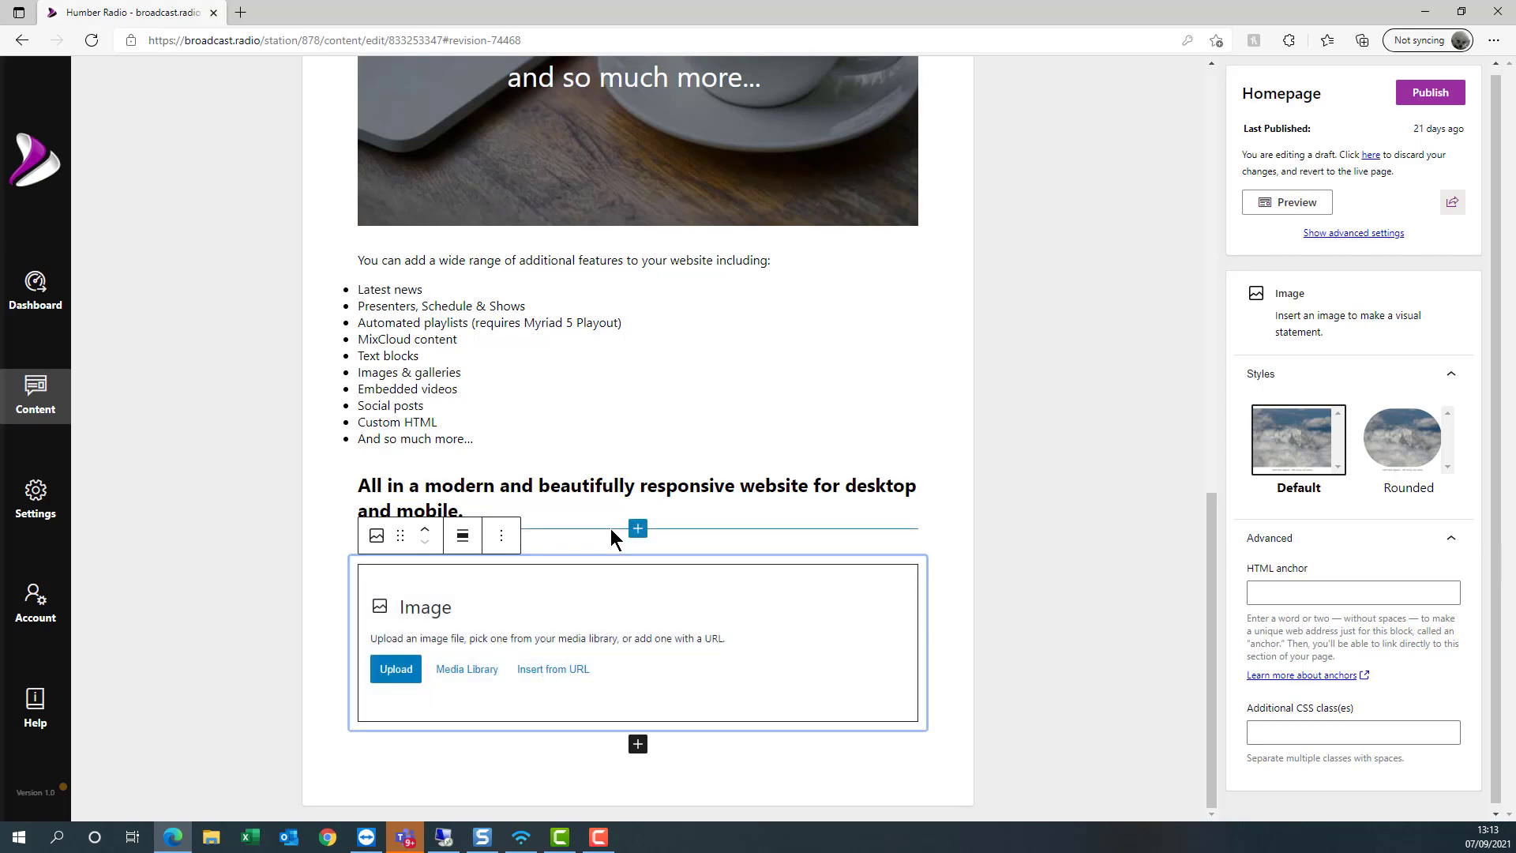
{"action": "left_click", "coordinate": [393, 675]}
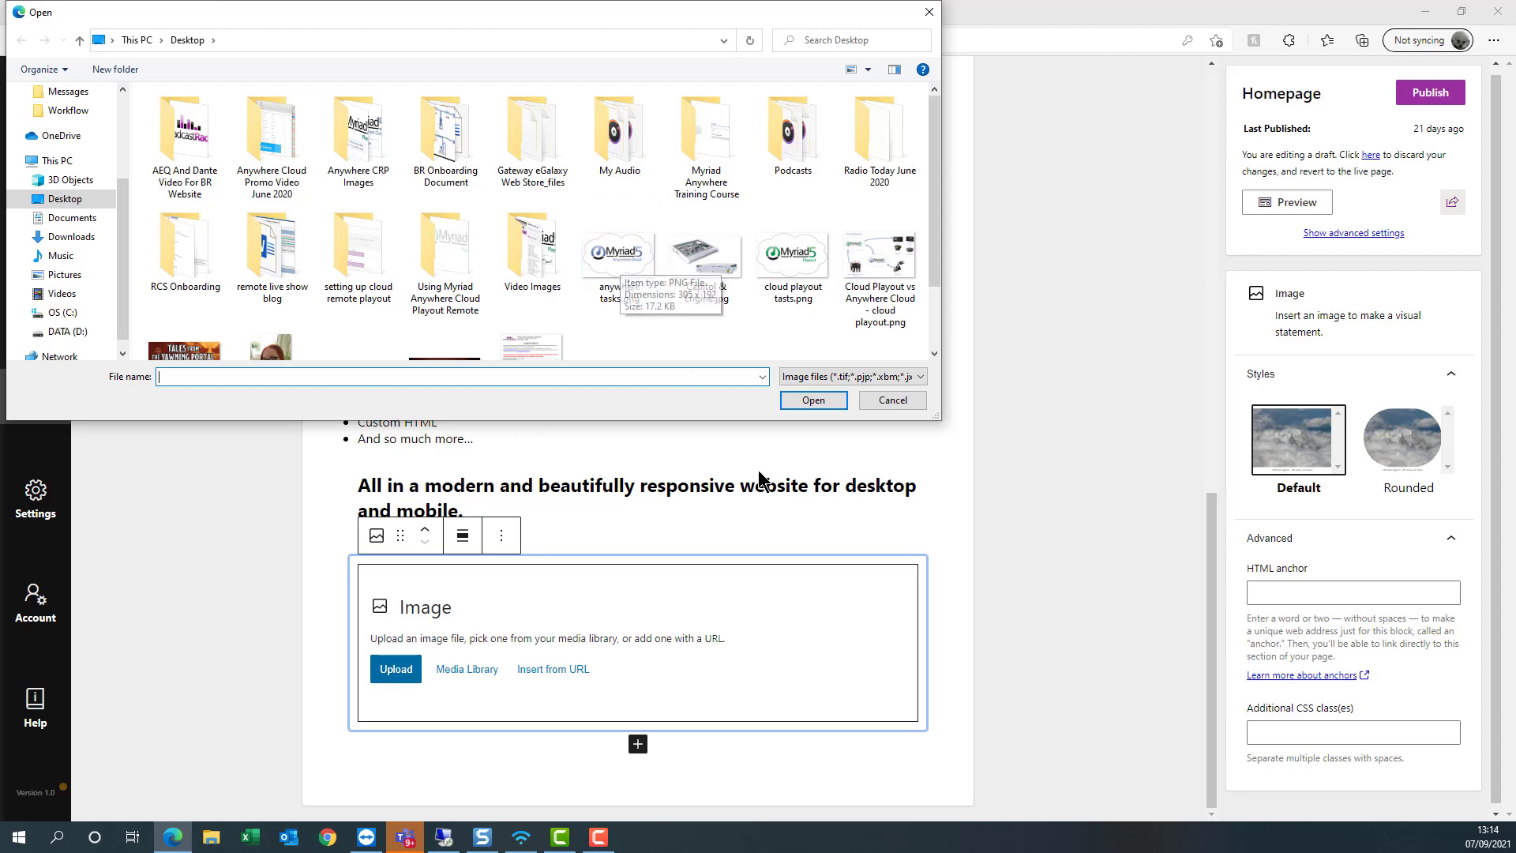
{"action": "left_click", "coordinate": [891, 399]}
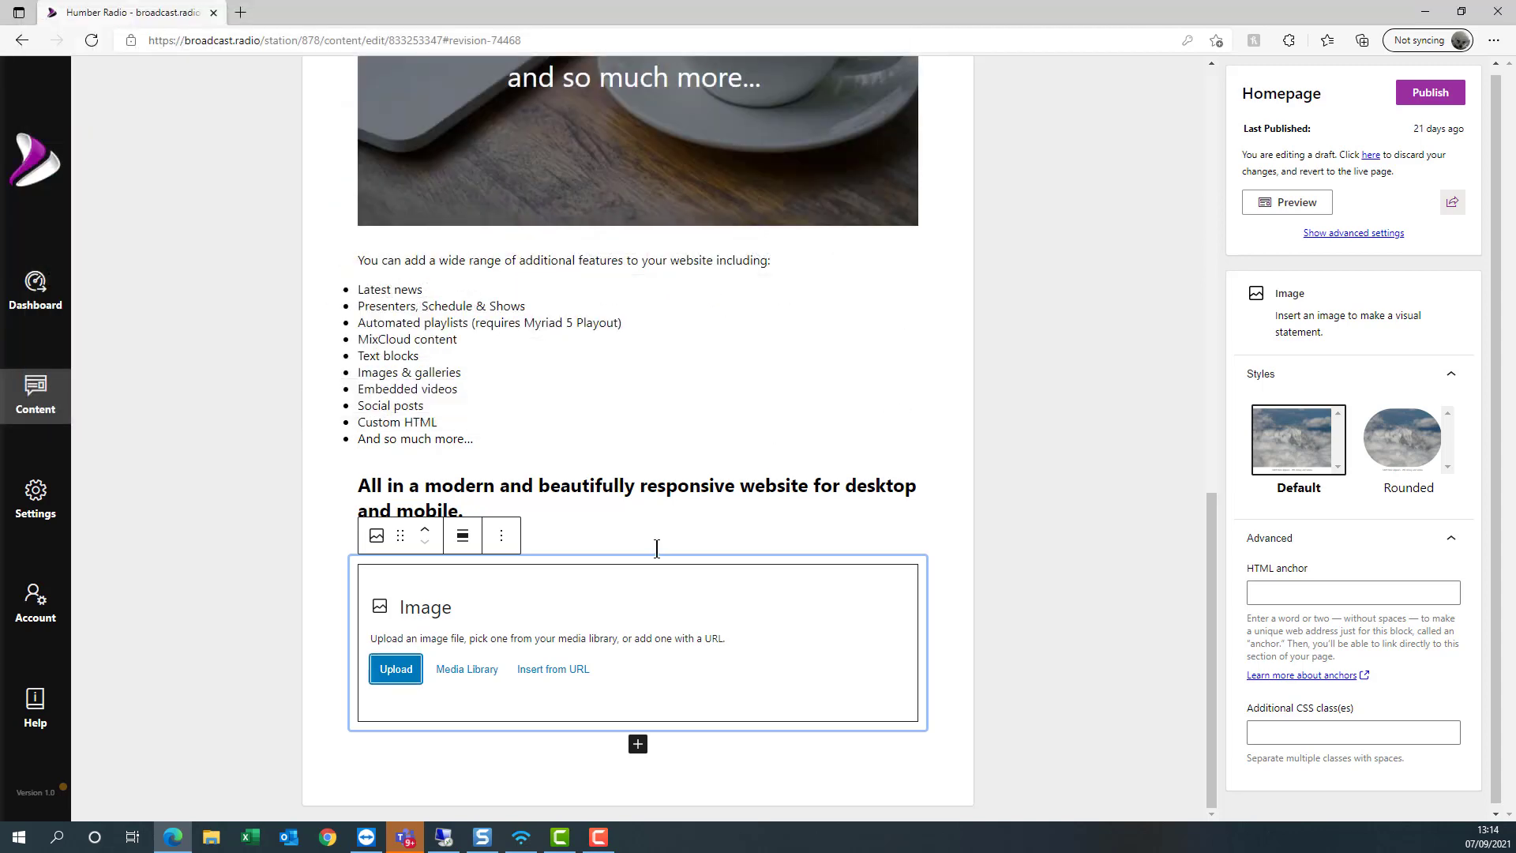
- Search the media library online for "concert" and place the photo of a night crowd before a flaming stage in the Image block
{"action": "left_click", "coordinate": [456, 677]}
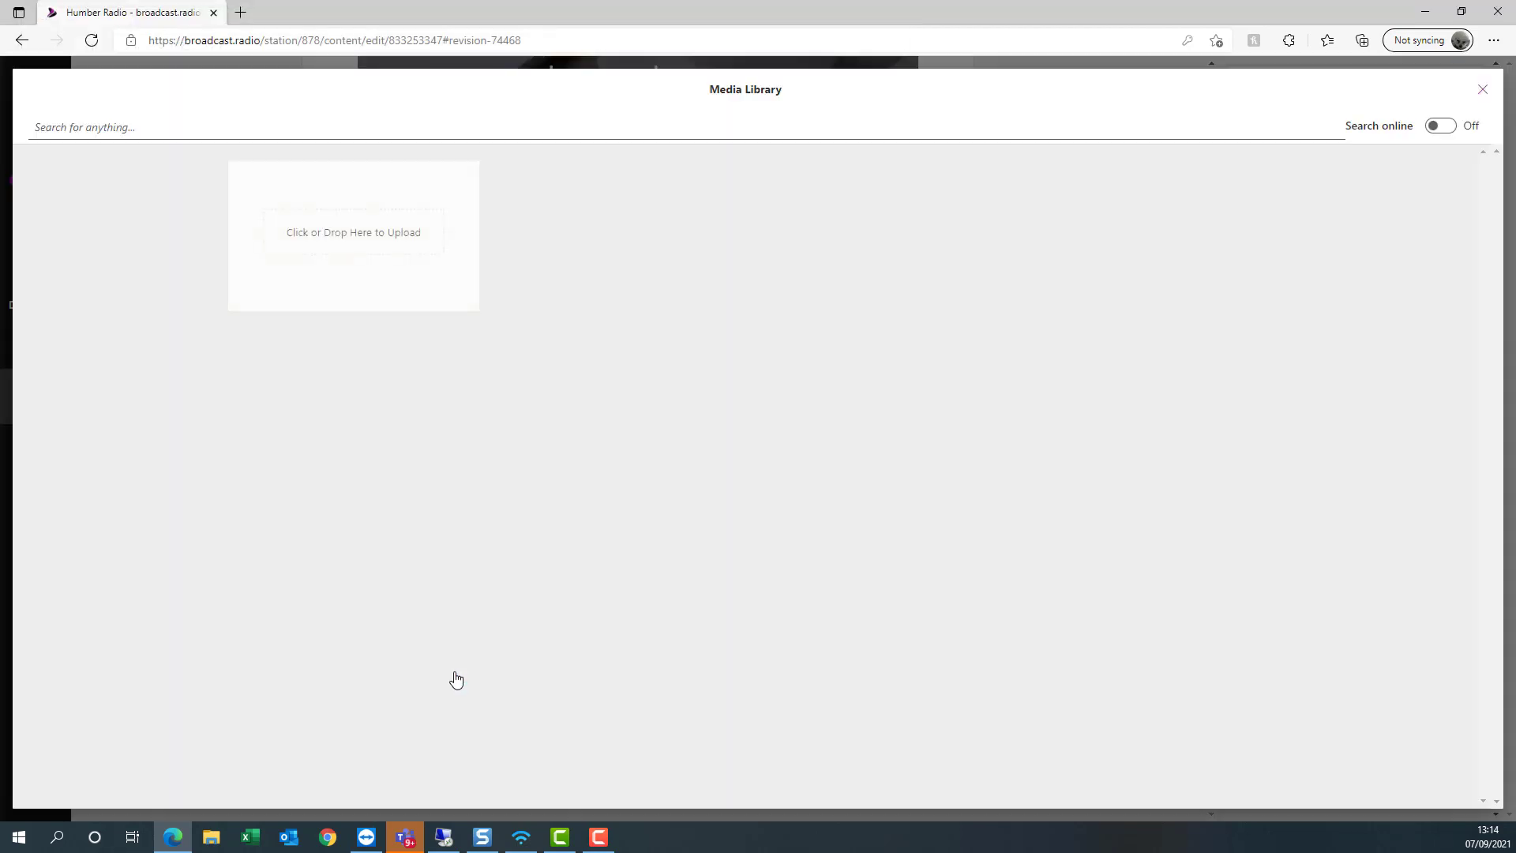
{"action": "scroll", "coordinate": [679, 525], "scroll_direction": "down", "scroll_amount": 2}
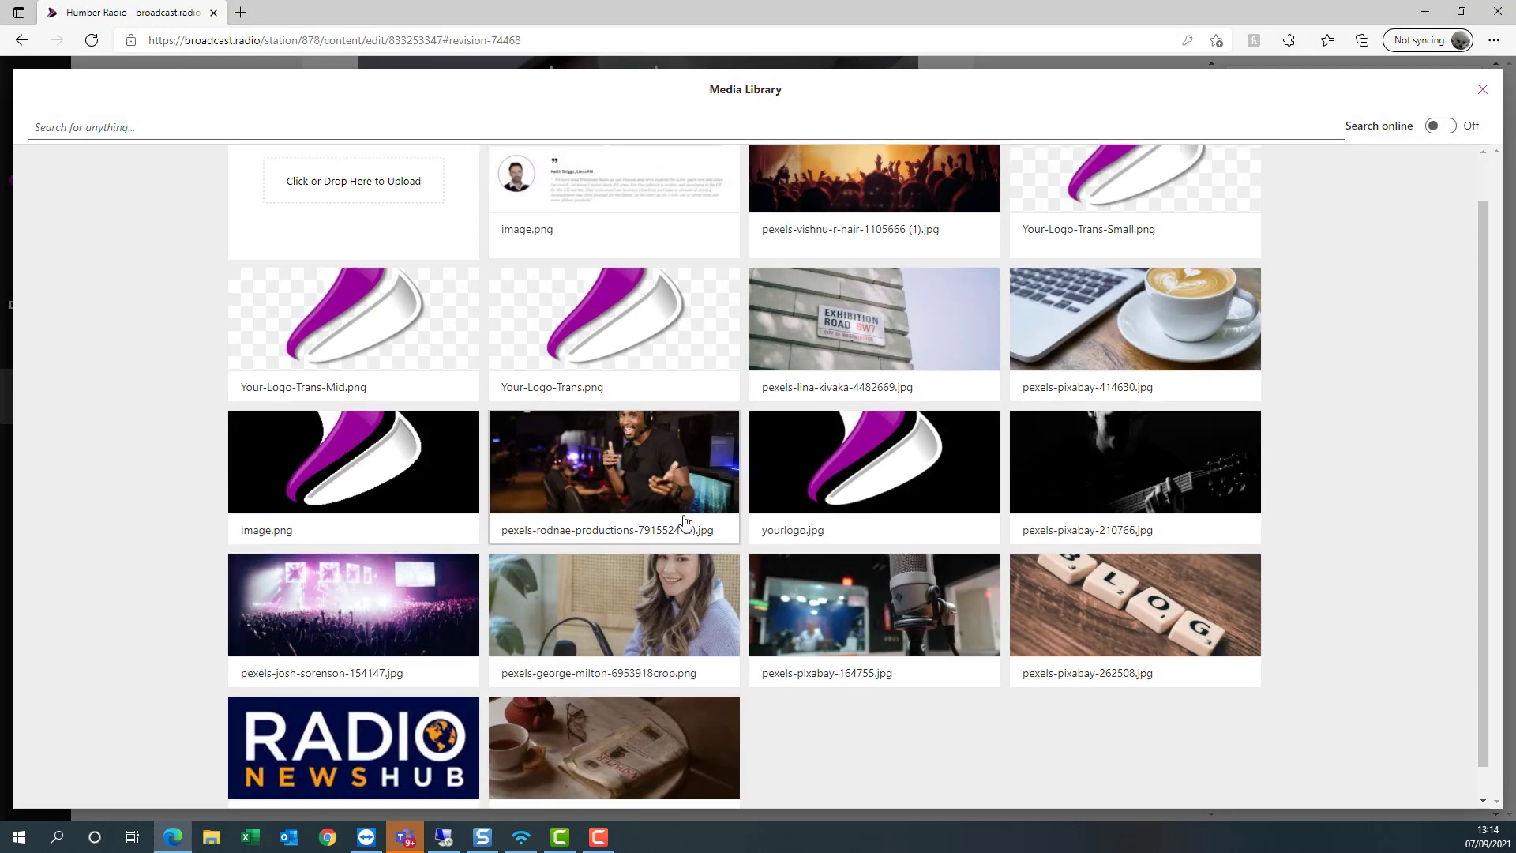
{"action": "scroll", "coordinate": [770, 583], "scroll_direction": "up", "scroll_amount": 2}
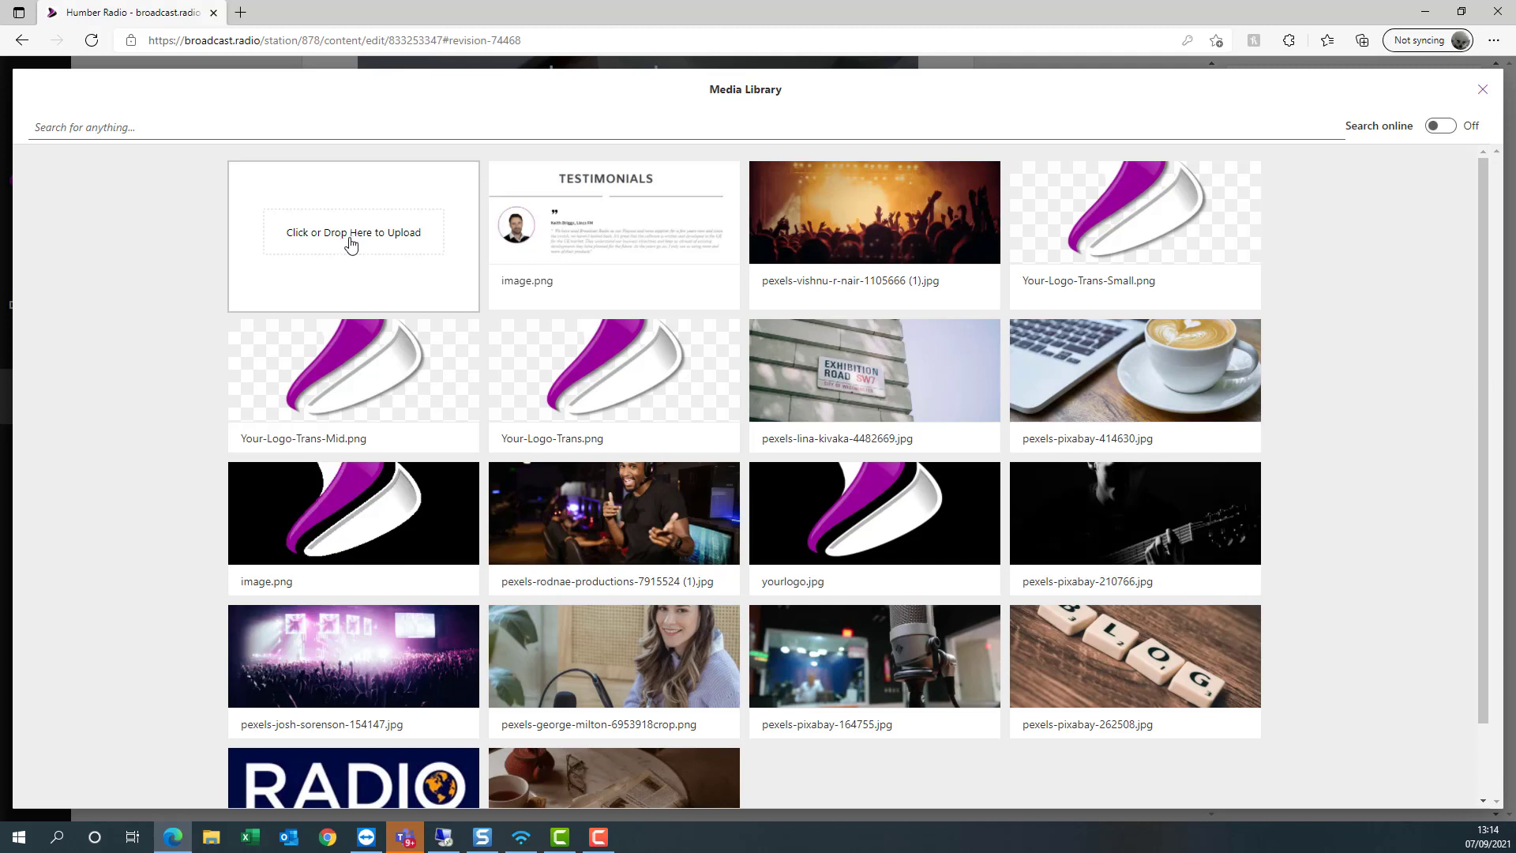
{"action": "left_click", "coordinate": [263, 124]}
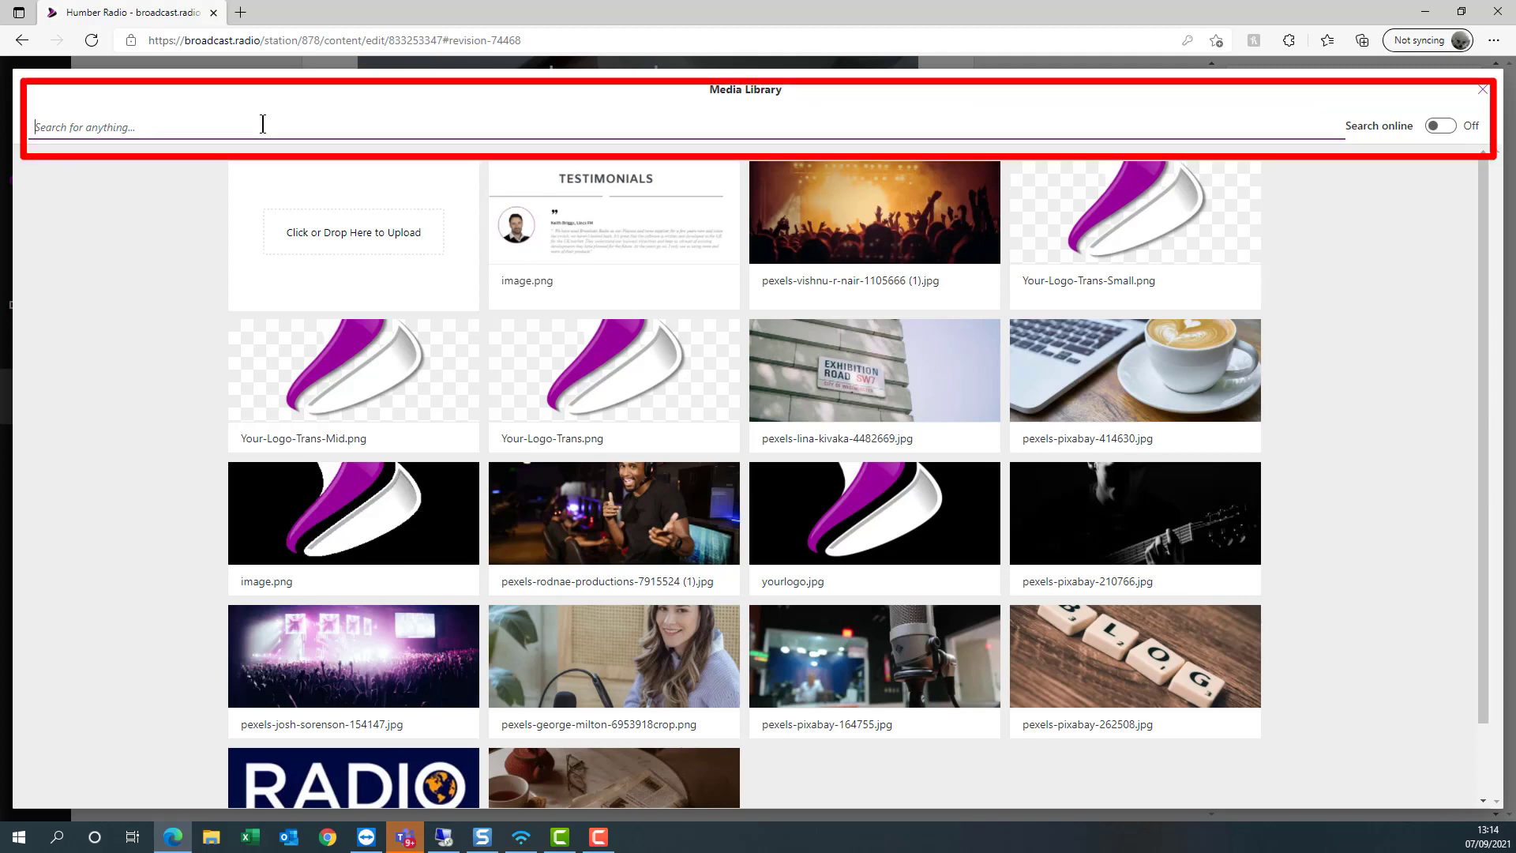
{"action": "type", "text": "co"}
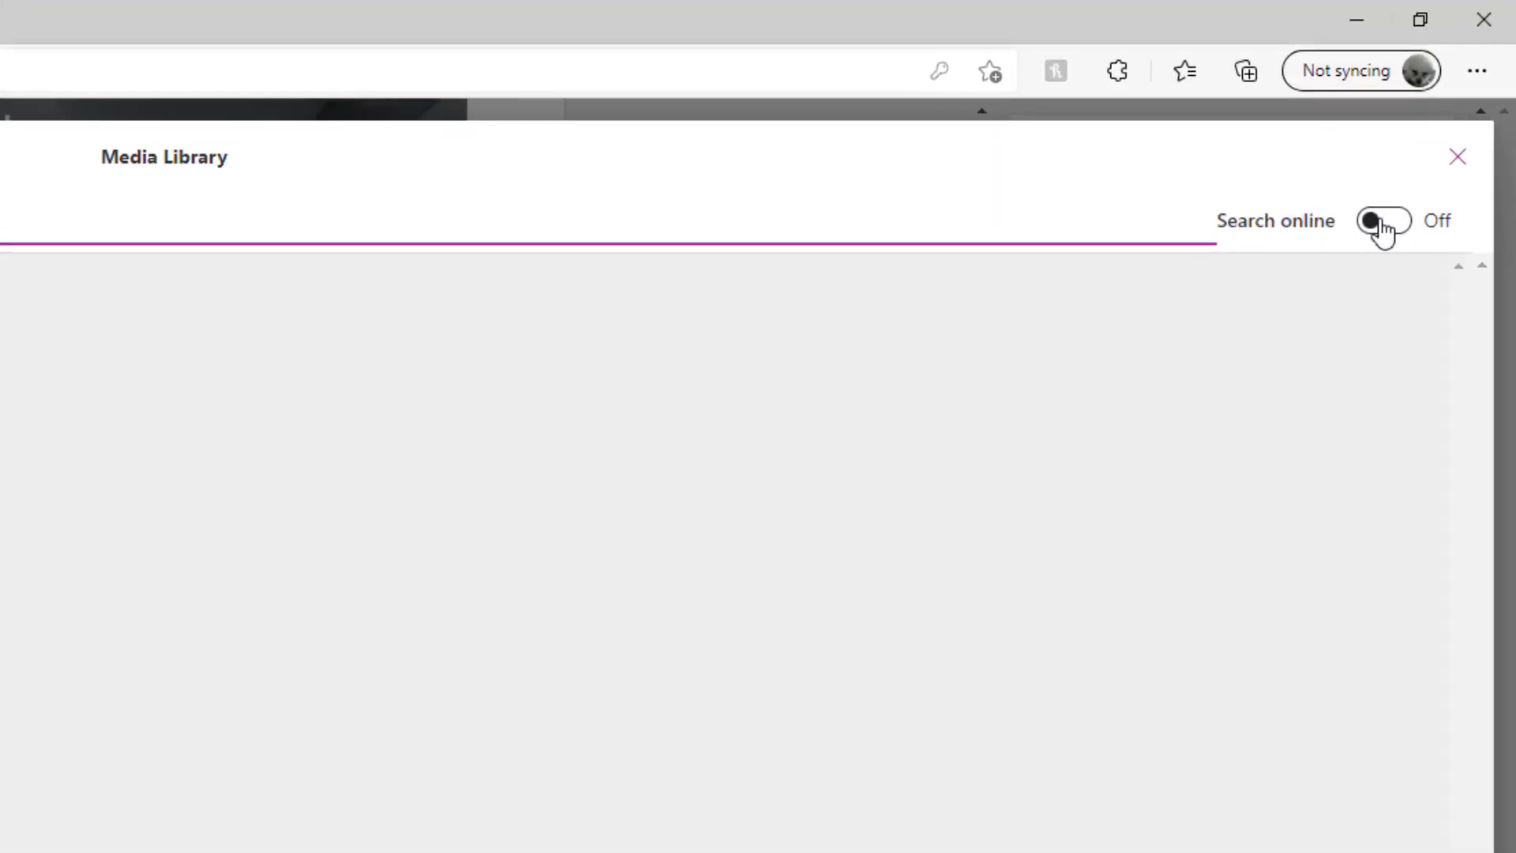
{"action": "left_click", "coordinate": [1382, 222]}
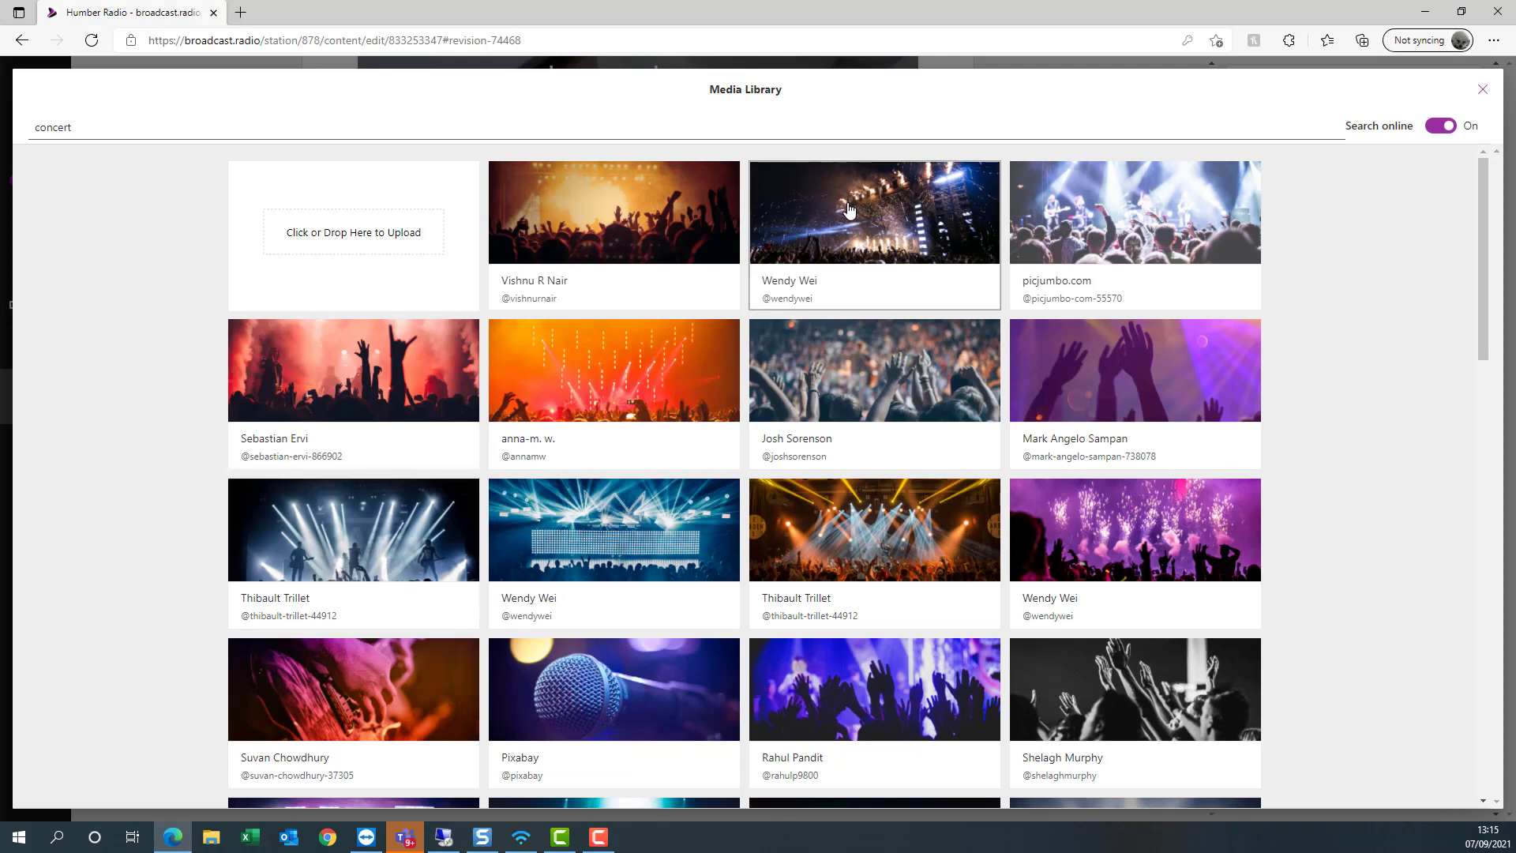
{"action": "left_click", "coordinate": [807, 237]}
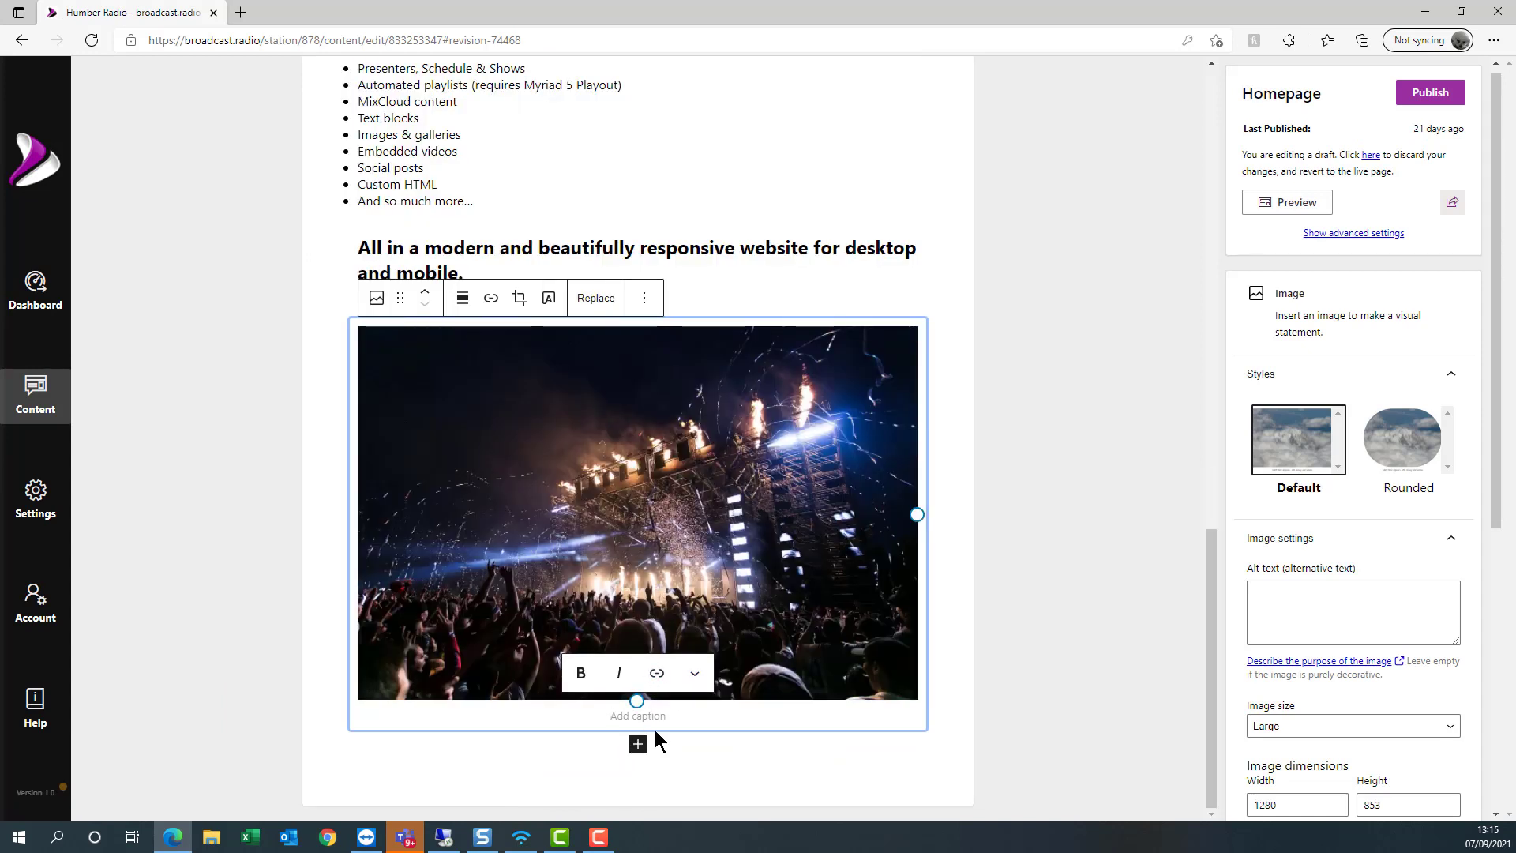
- Caption the concert image "Concert", try the Rounded style on it and return it to Default
{"action": "type", "text": "Concert"}
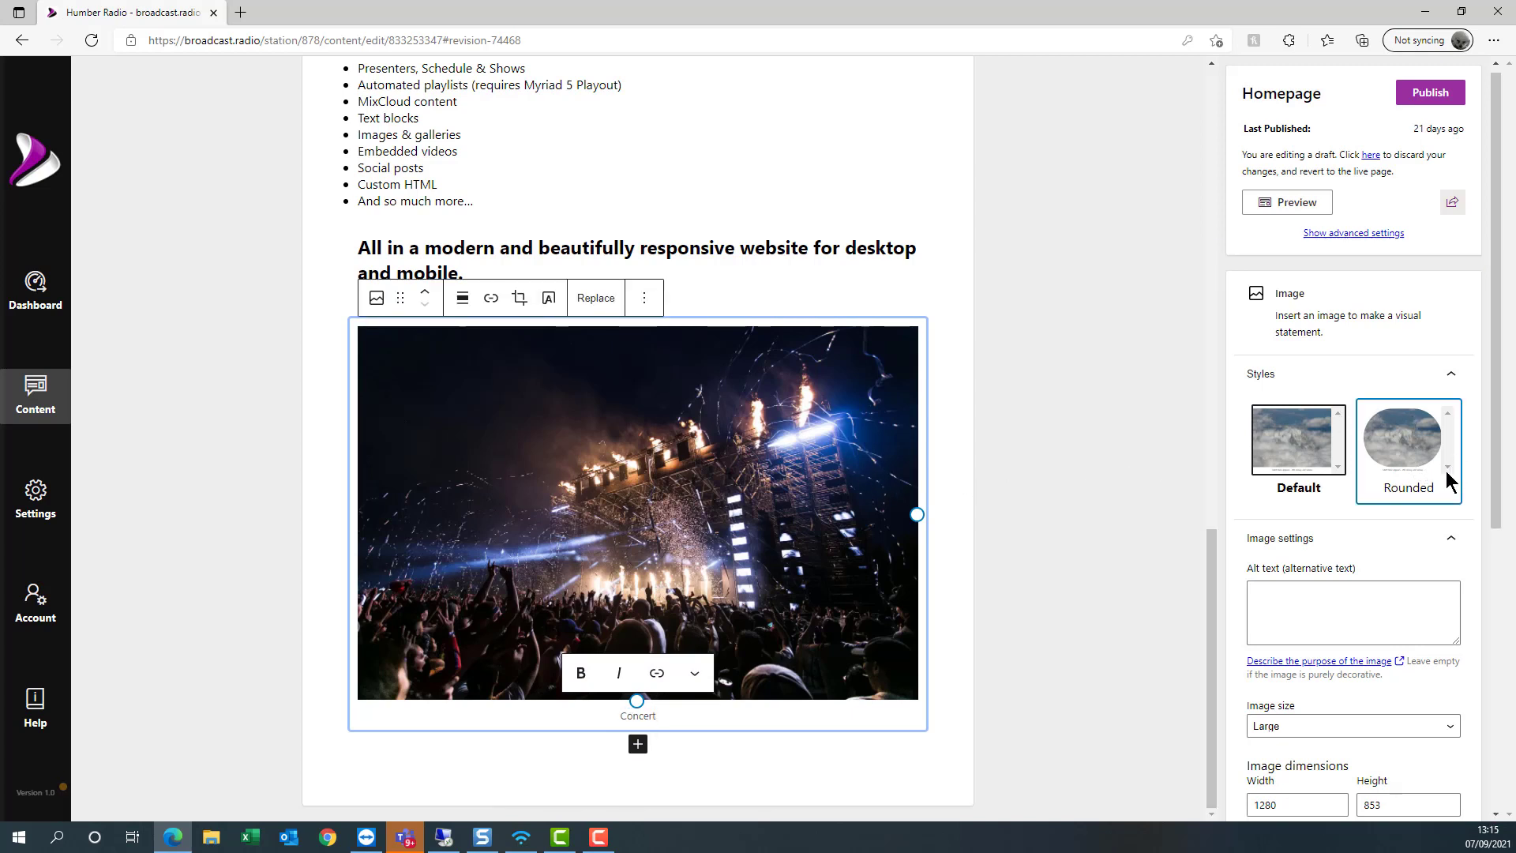
{"action": "left_click", "coordinate": [1400, 454]}
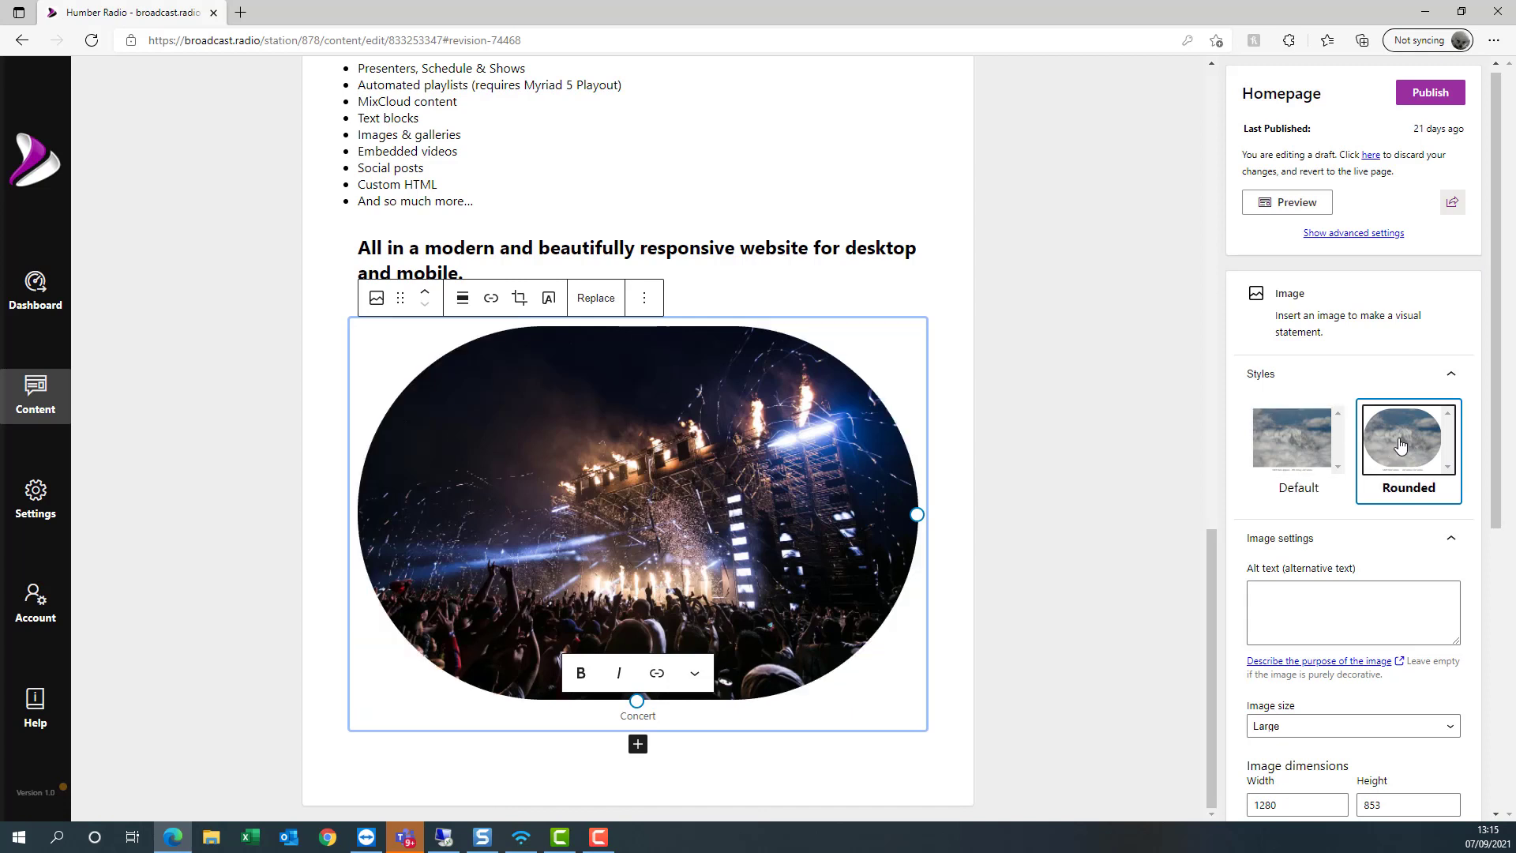
{"action": "left_click", "coordinate": [1332, 456]}
- Examine the concert image's alt text, image size, dimensions and advanced settings
{"action": "left_click", "coordinate": [1313, 609]}
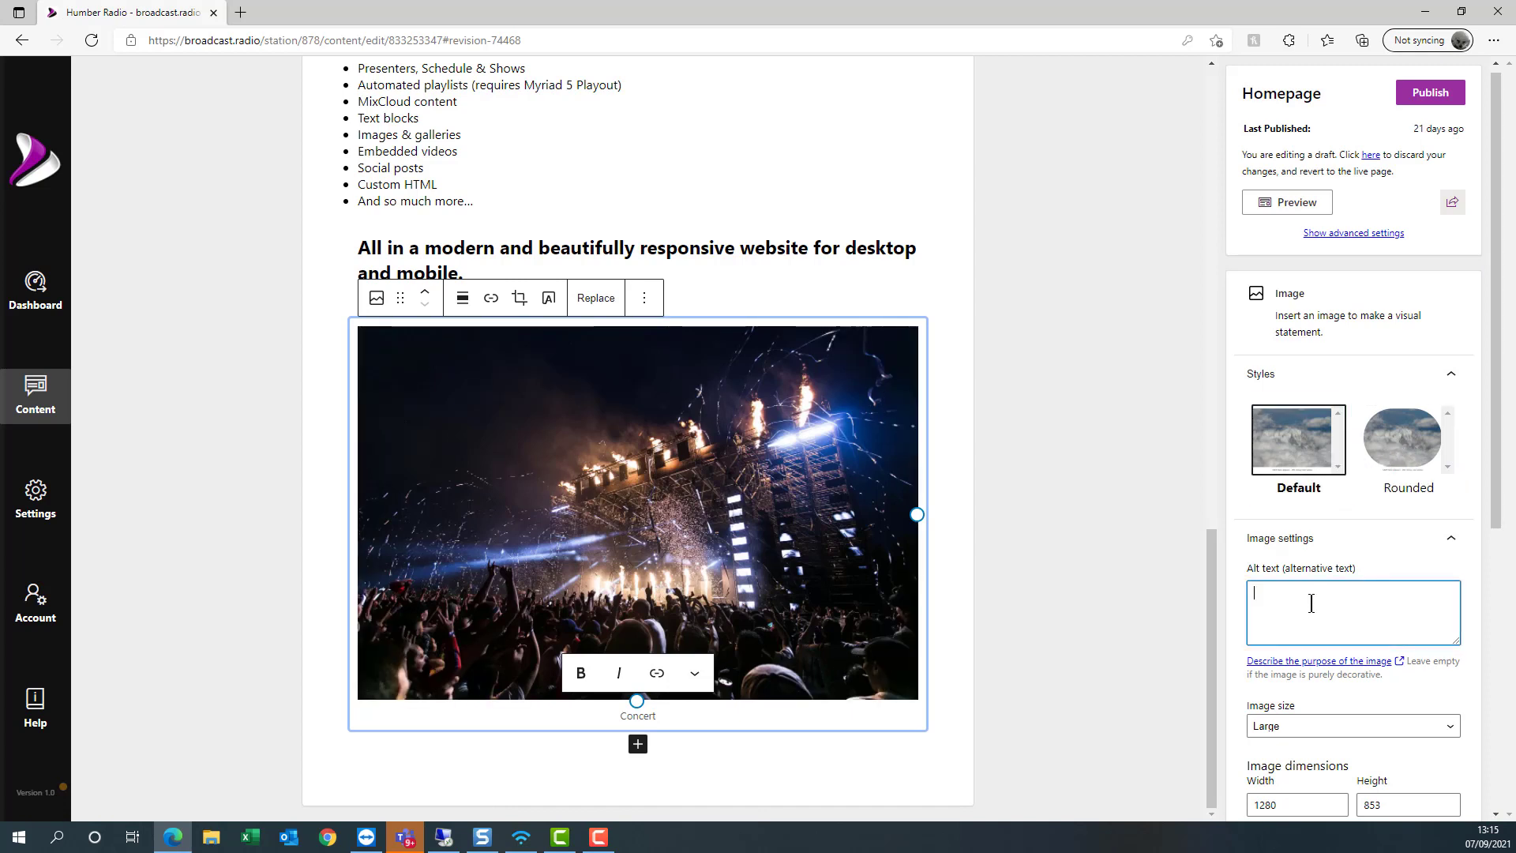
{"action": "scroll", "coordinate": [1435, 520], "scroll_direction": "down", "scroll_amount": 3}
{"action": "left_click", "coordinate": [1438, 501]}
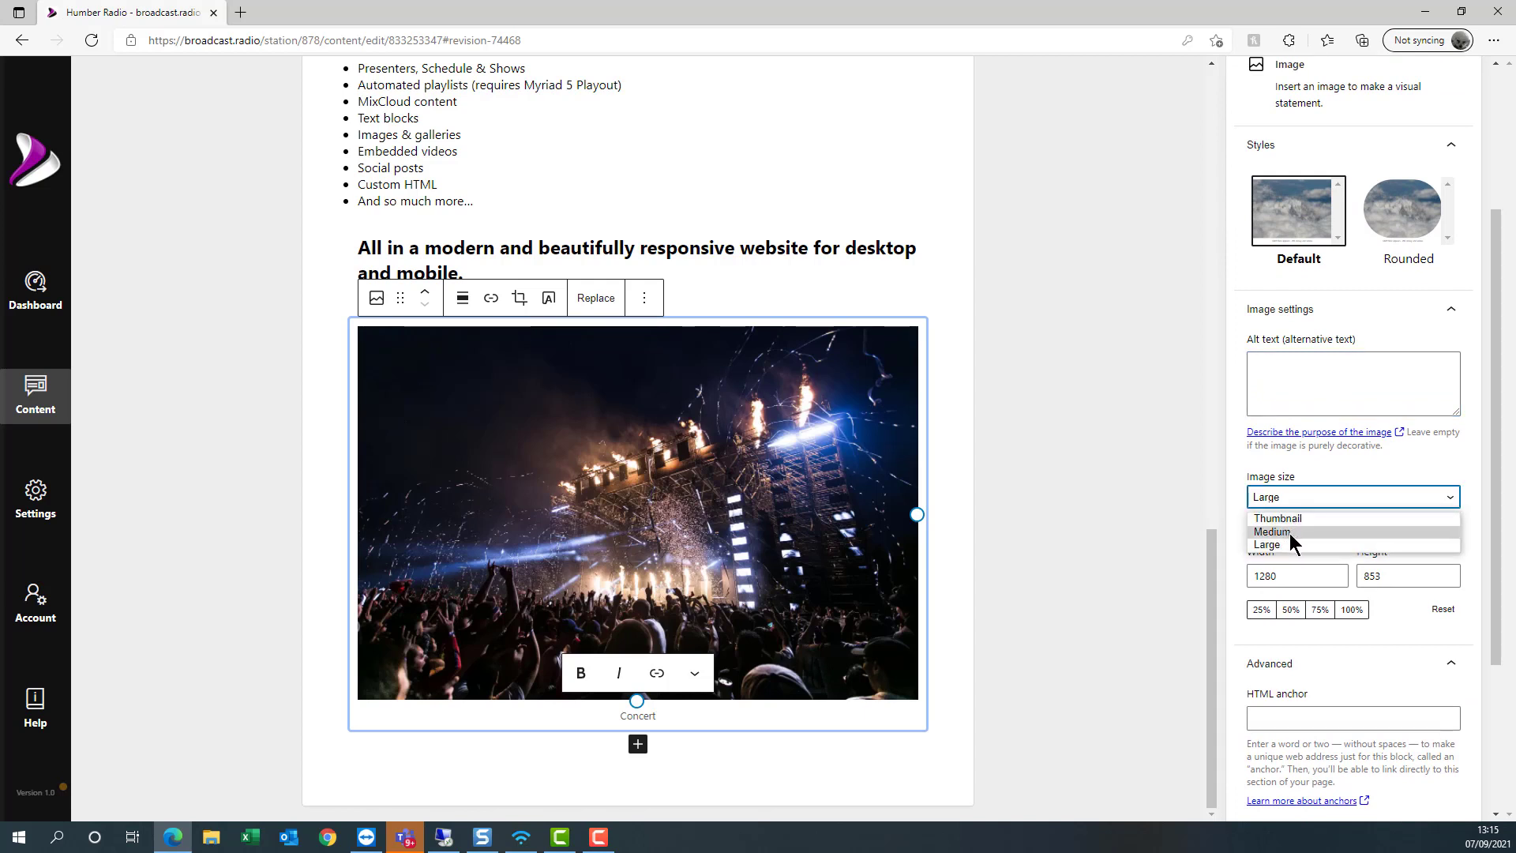
{"action": "left_click", "coordinate": [1342, 496]}
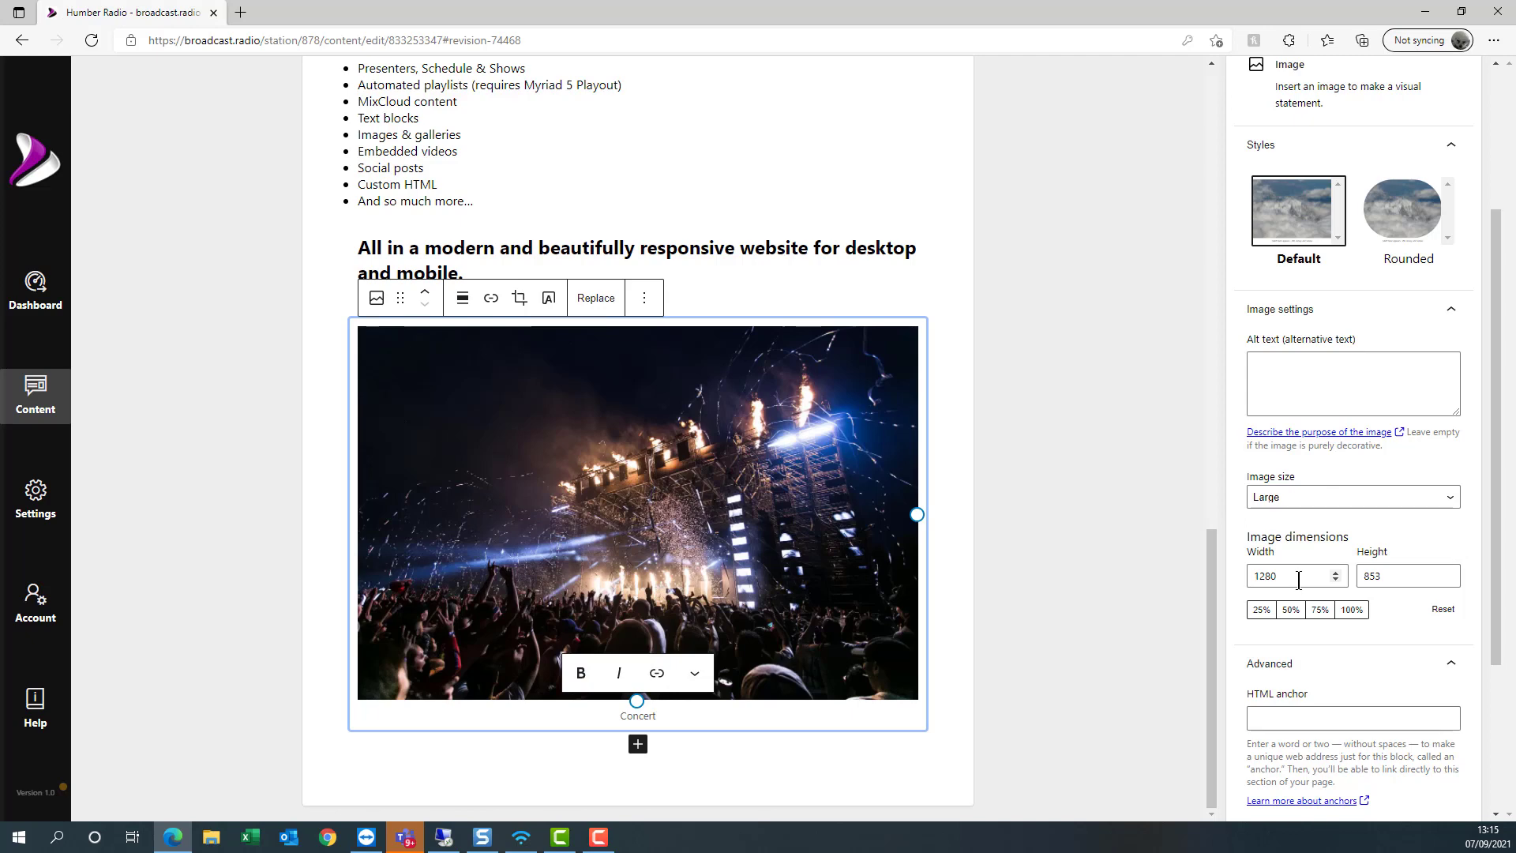
{"action": "scroll", "coordinate": [1308, 588], "scroll_direction": "down", "scroll_amount": 3}
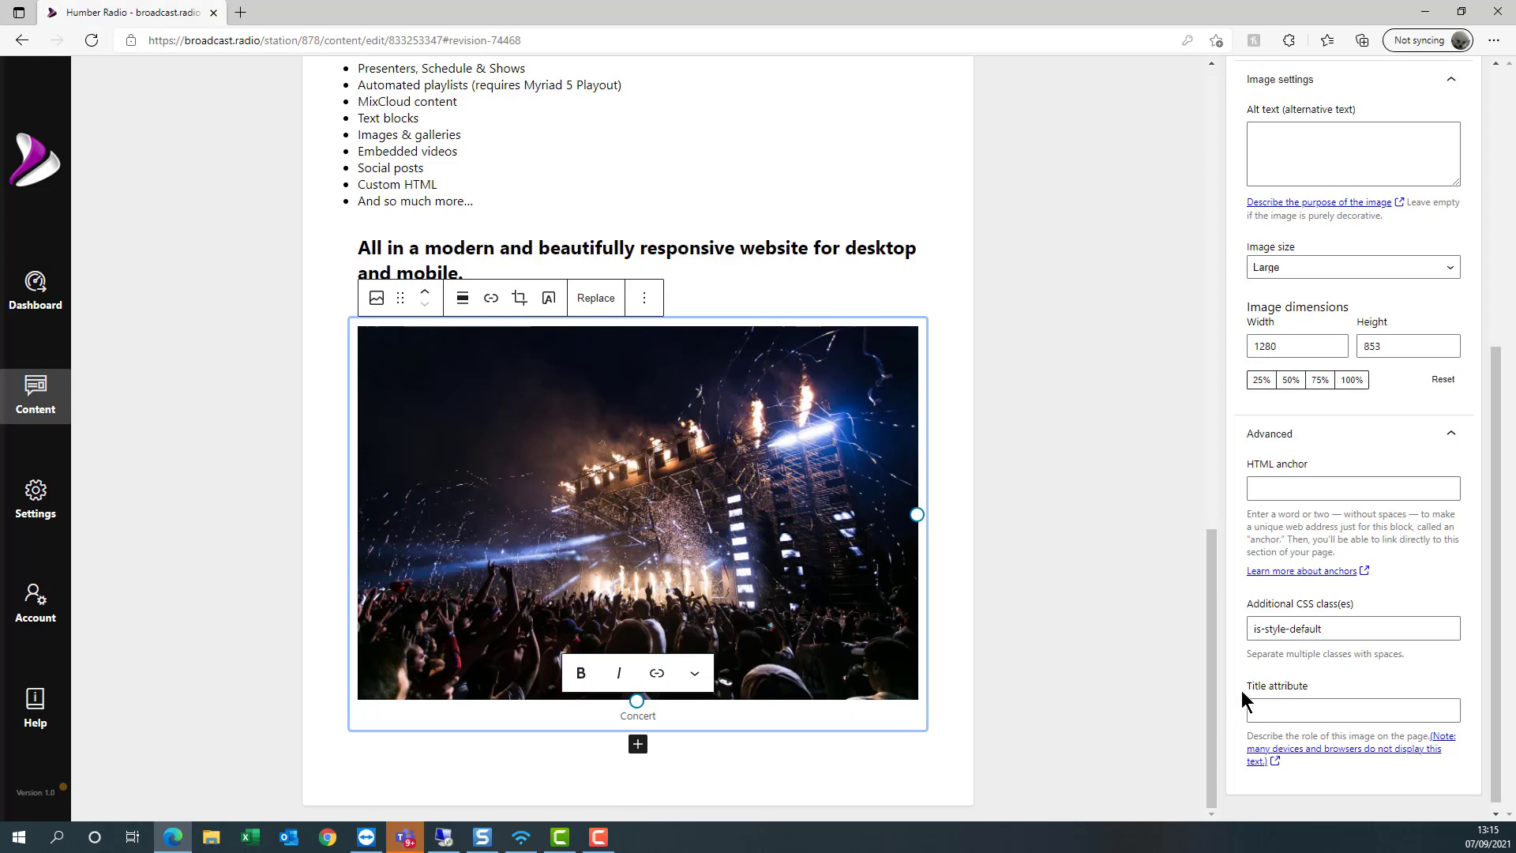
{"action": "scroll", "coordinate": [1122, 537], "scroll_direction": "up", "scroll_amount": 6}
{"action": "scroll", "coordinate": [845, 582], "scroll_direction": "down", "scroll_amount": 6}
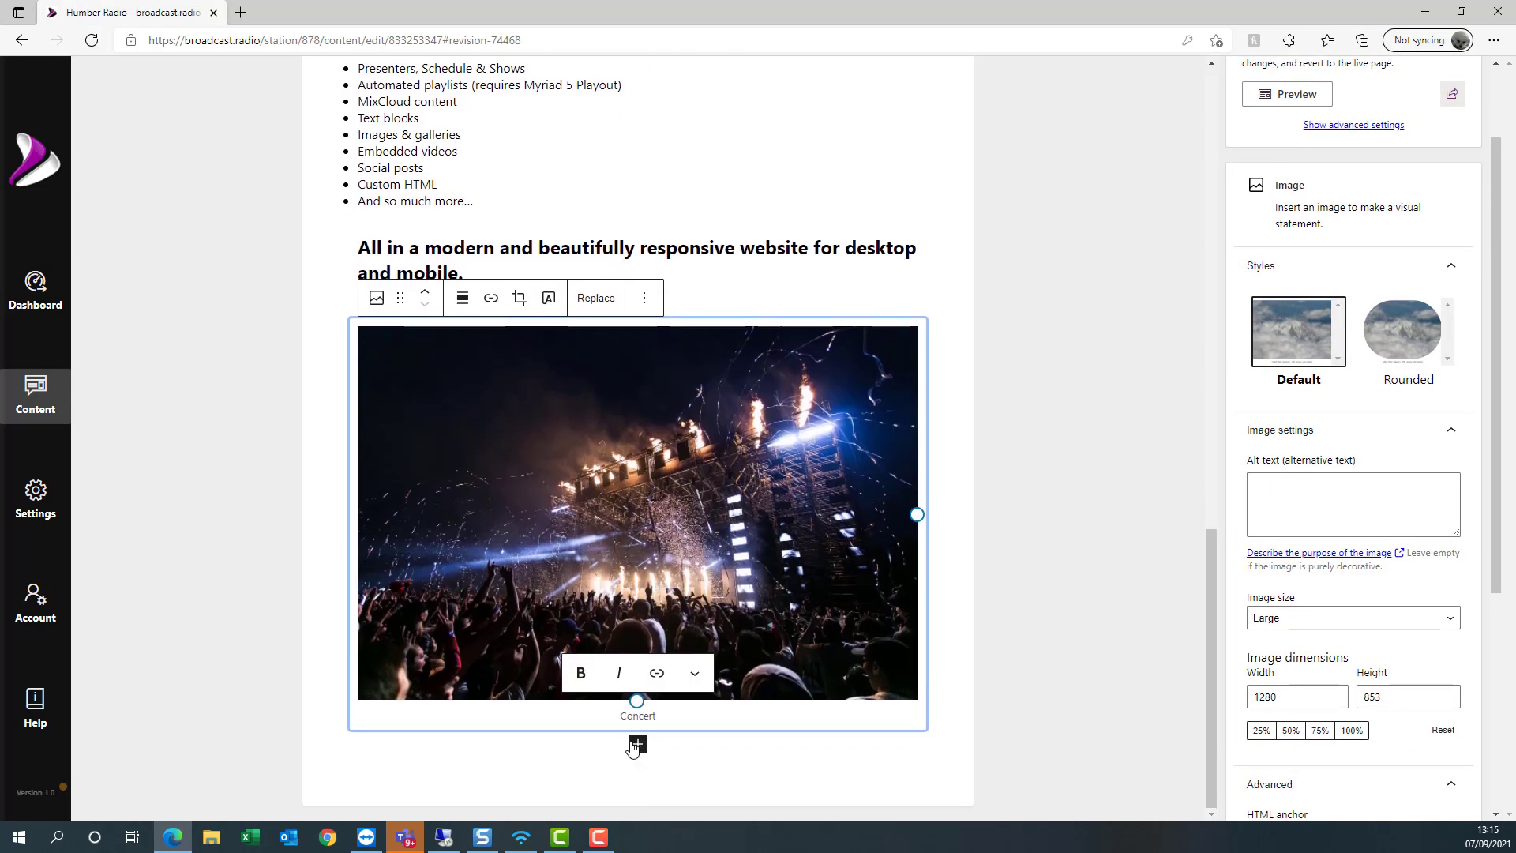
- Find the Cover block by searching for "cover" and insert it below the concert image
{"action": "left_click", "coordinate": [638, 745]}
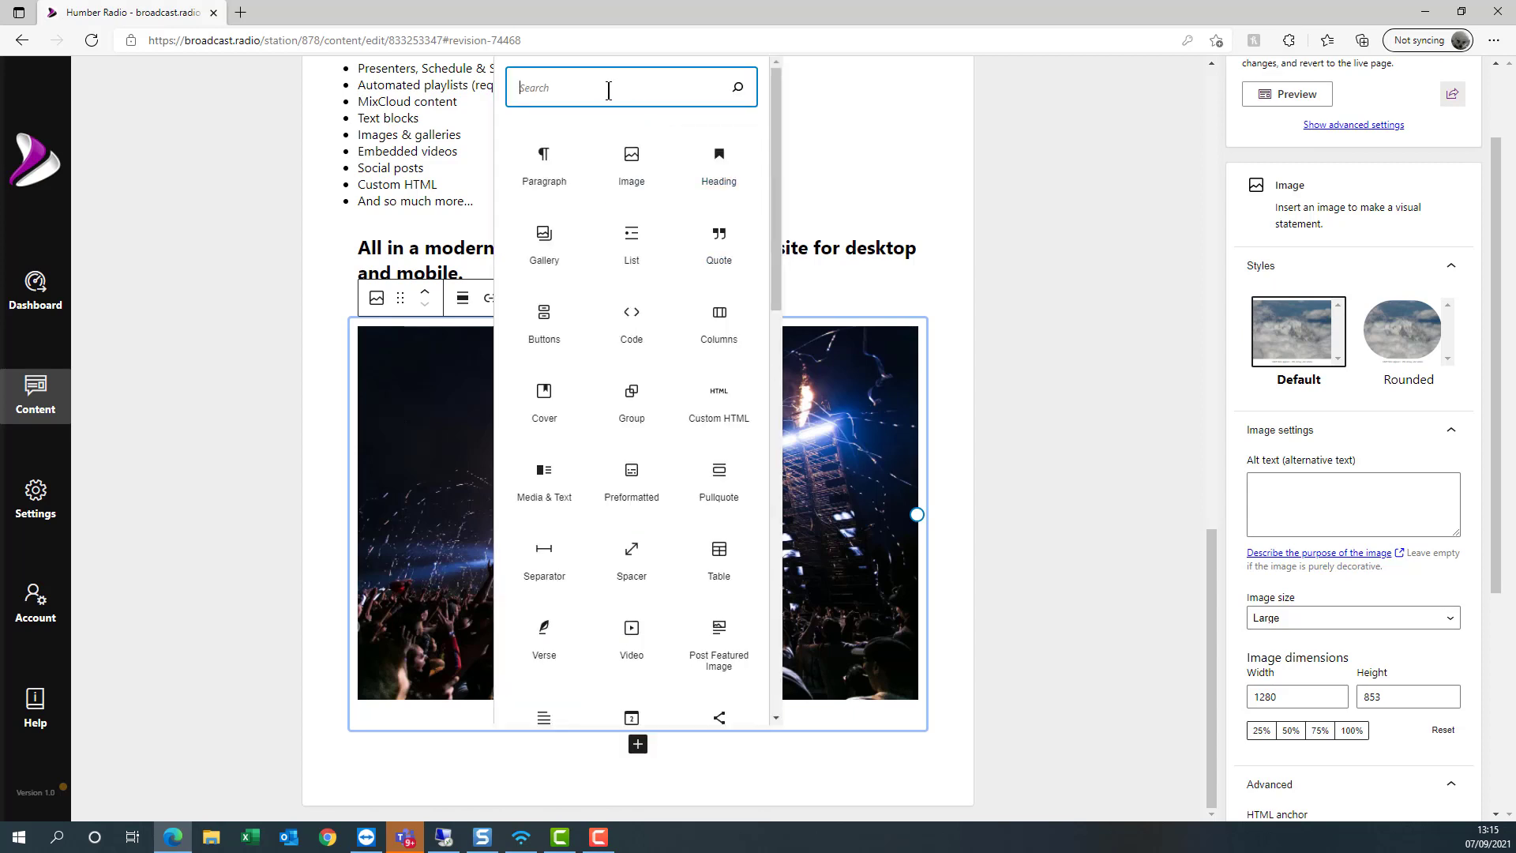
{"action": "type", "text": "cover"}
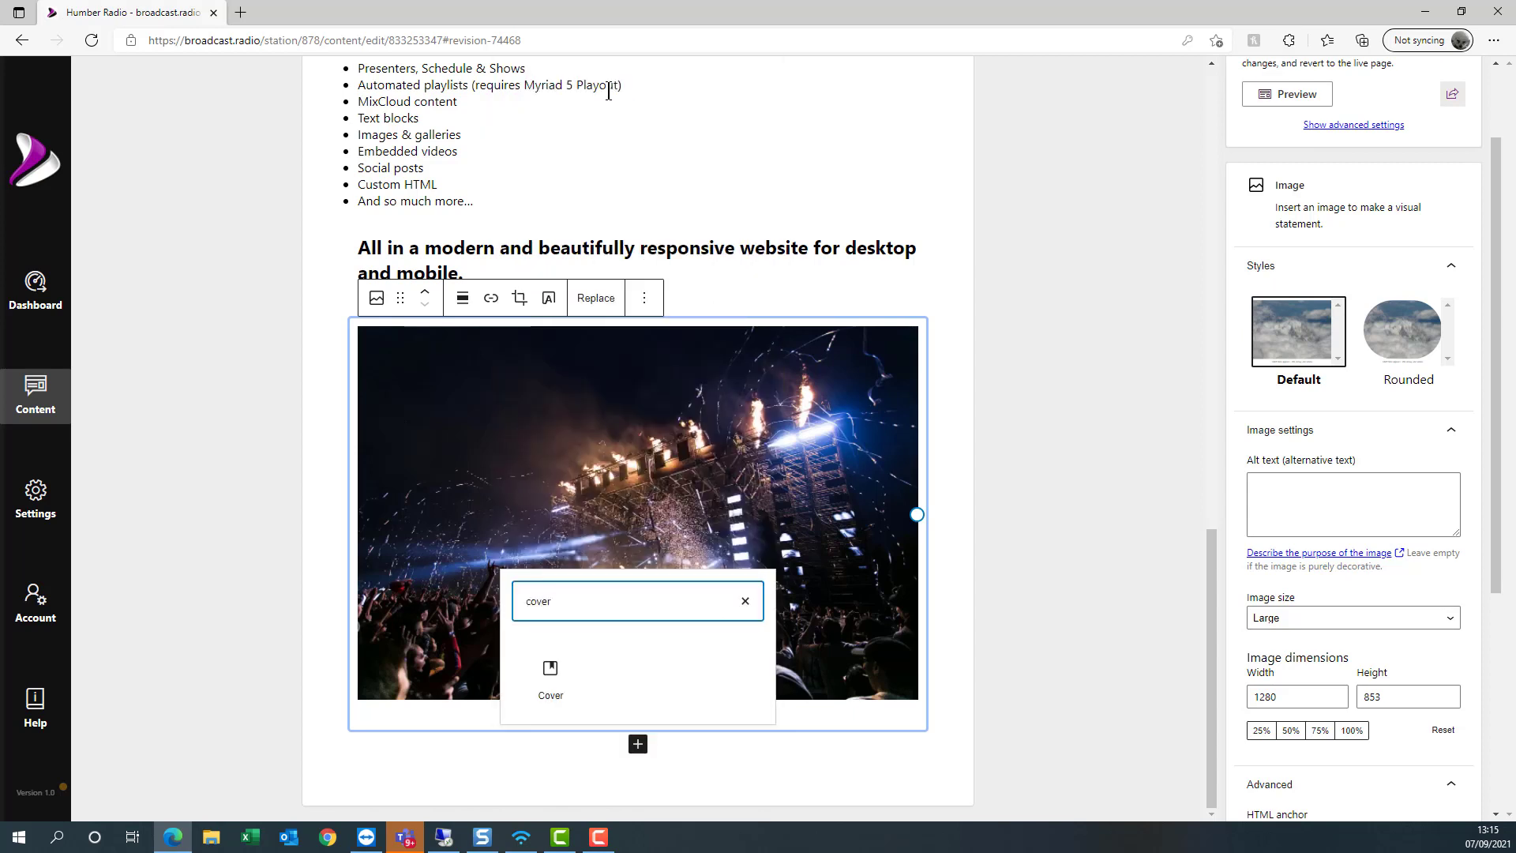
{"action": "left_click", "coordinate": [549, 684]}
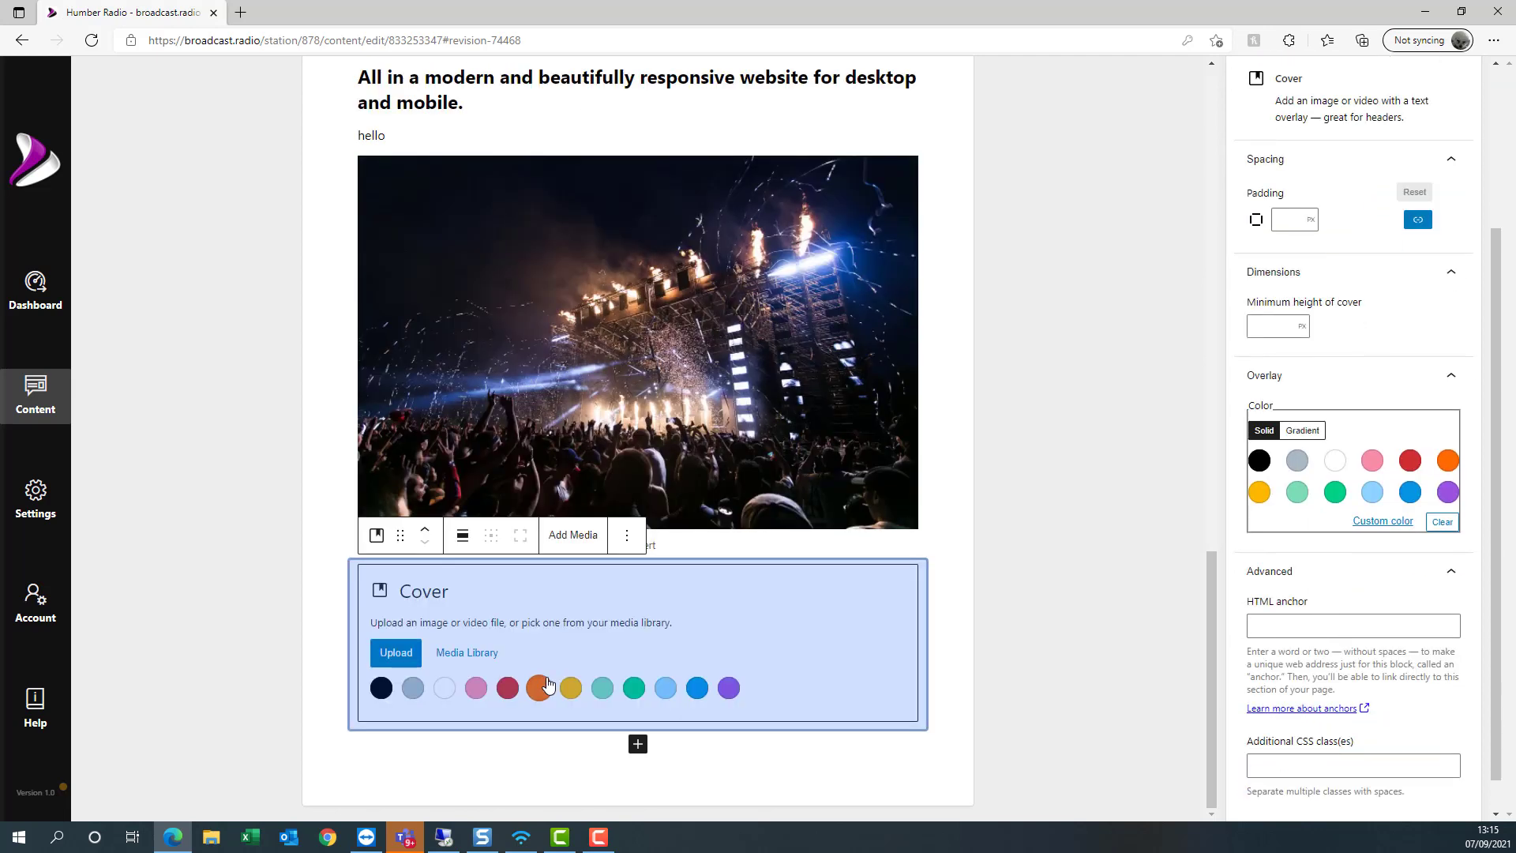
- Search the media library online for "cars" and use the photo of a dark car speeding along a road as the cover's background
{"action": "left_click", "coordinate": [438, 654]}
{"action": "left_click", "coordinate": [465, 655]}
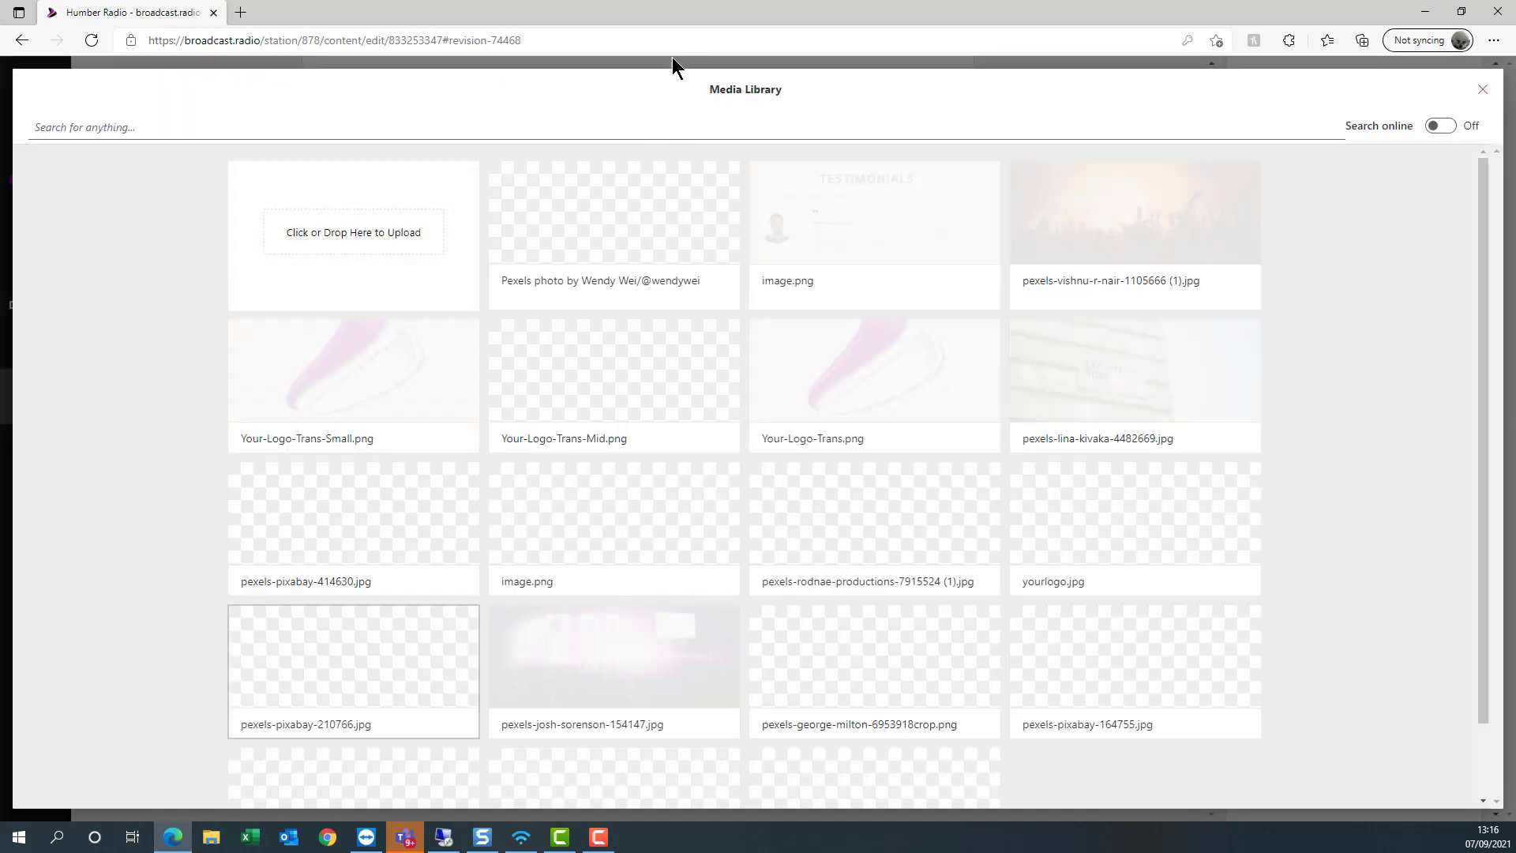
{"action": "left_click", "coordinate": [128, 119]}
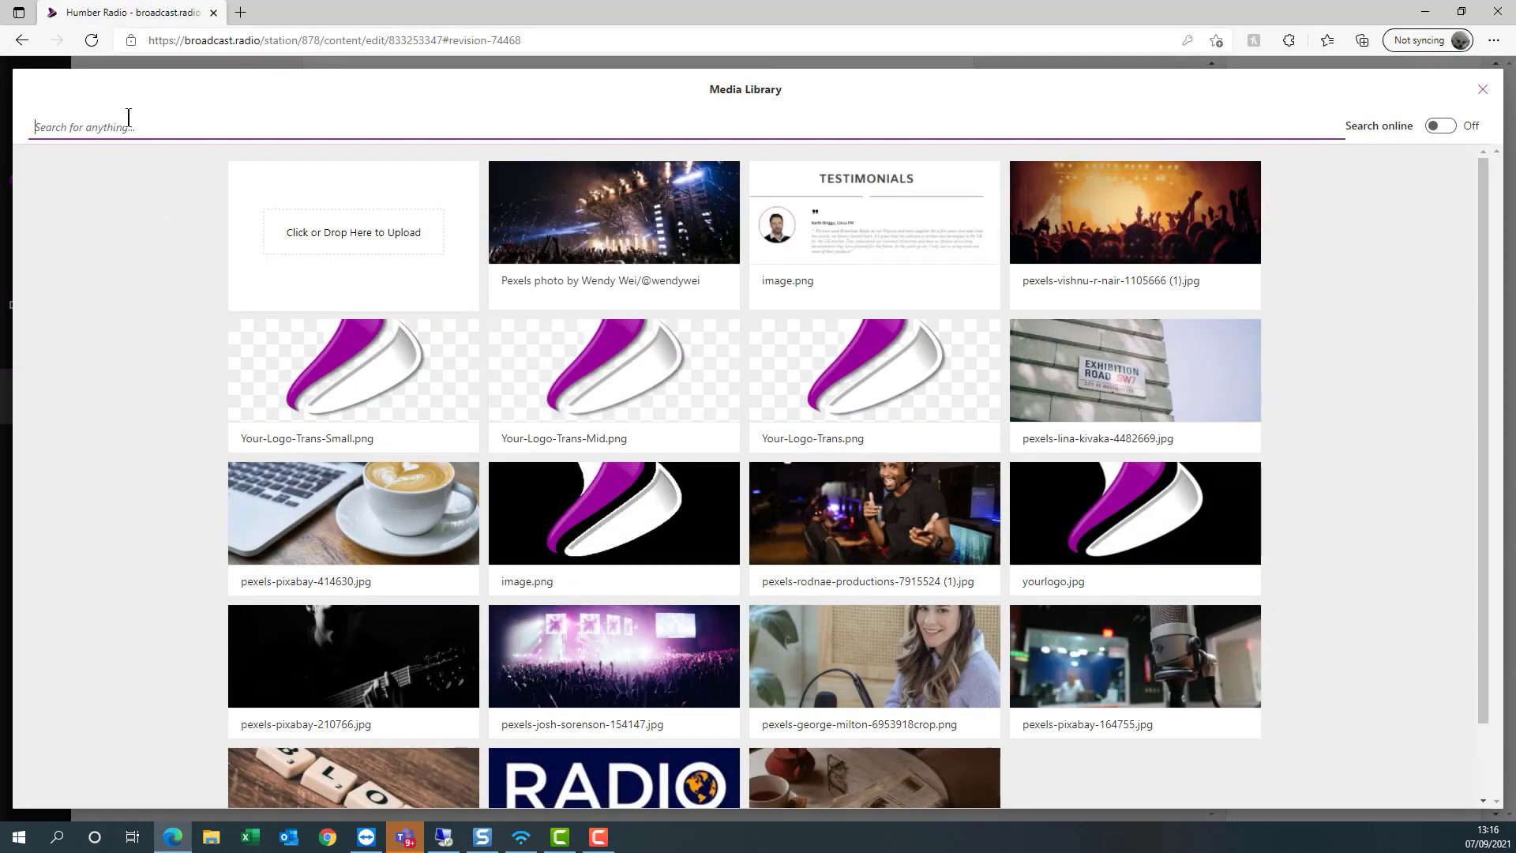
{"action": "type", "text": "cars"}
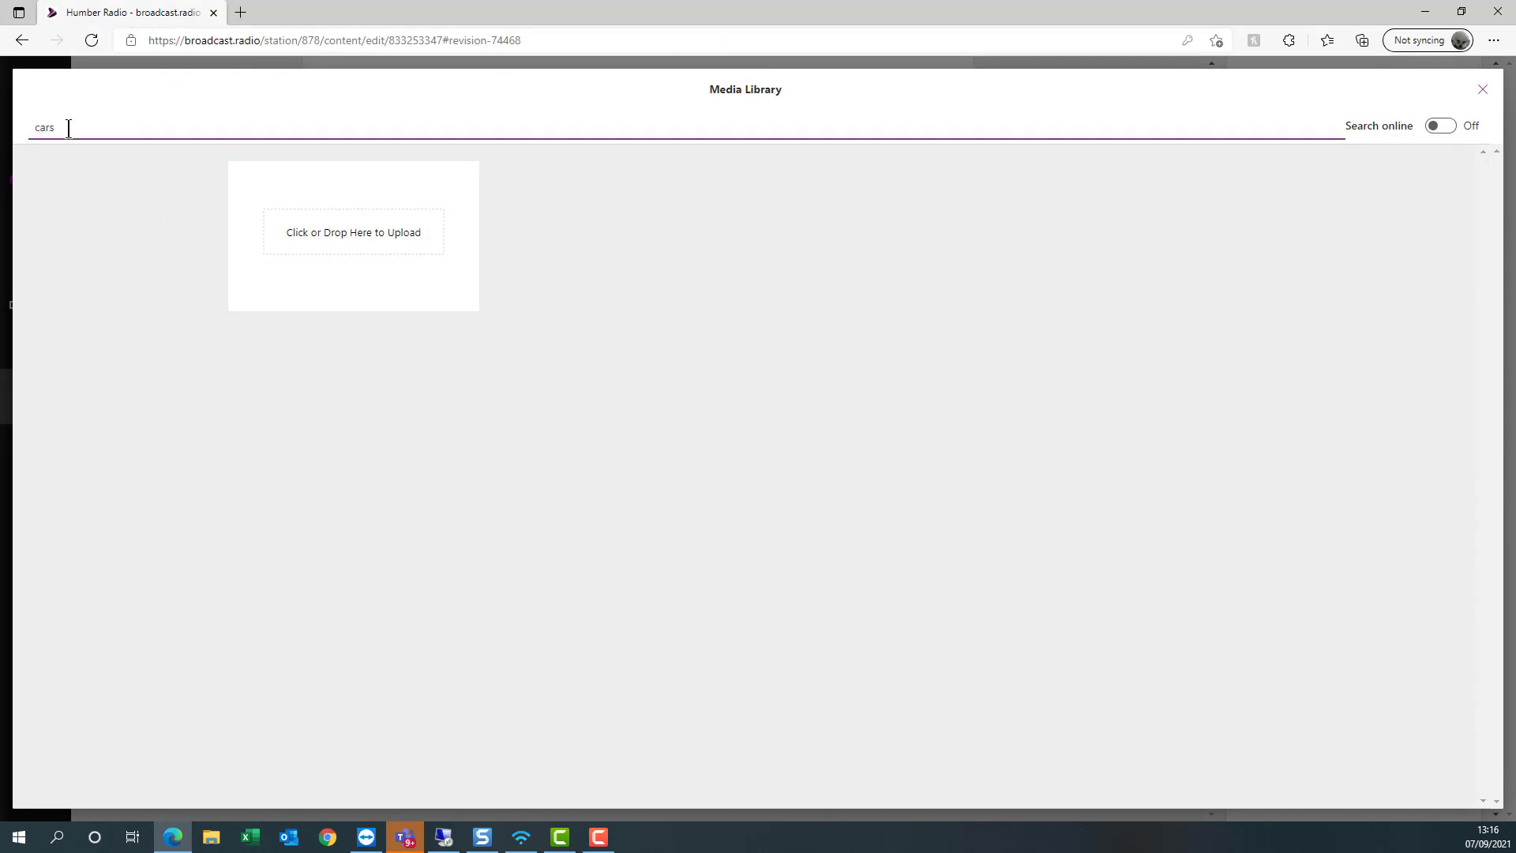
{"action": "left_click", "coordinate": [1441, 125]}
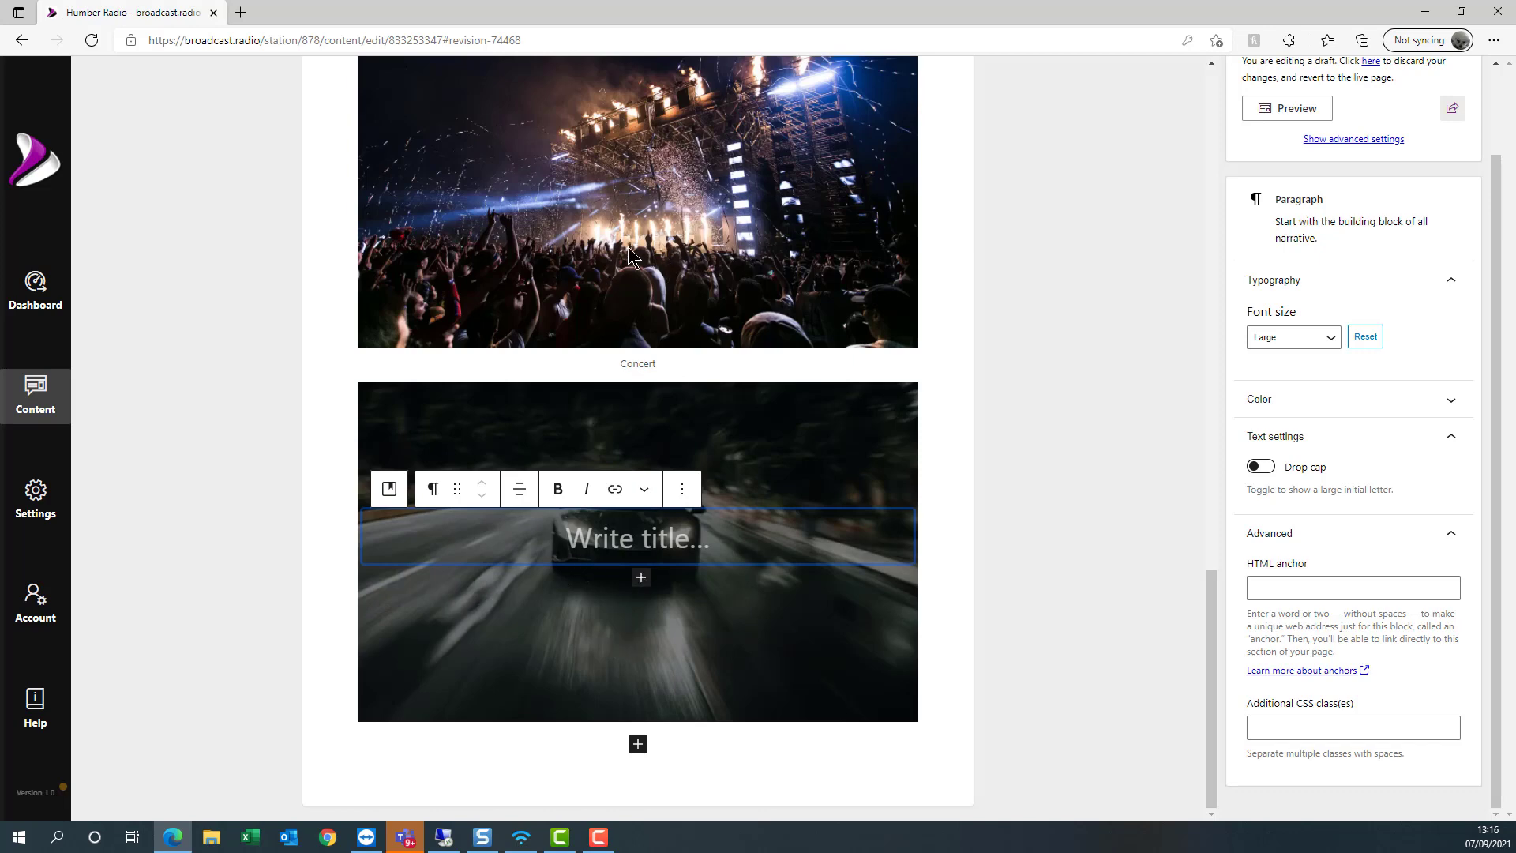
- Enter "Cars are good" as the title on the car cover
{"action": "scroll", "coordinate": [686, 303], "scroll_direction": "up", "scroll_amount": 3}
{"action": "scroll", "coordinate": [637, 435], "scroll_direction": "down", "scroll_amount": 3}
{"action": "type", "text": "Cars are "}
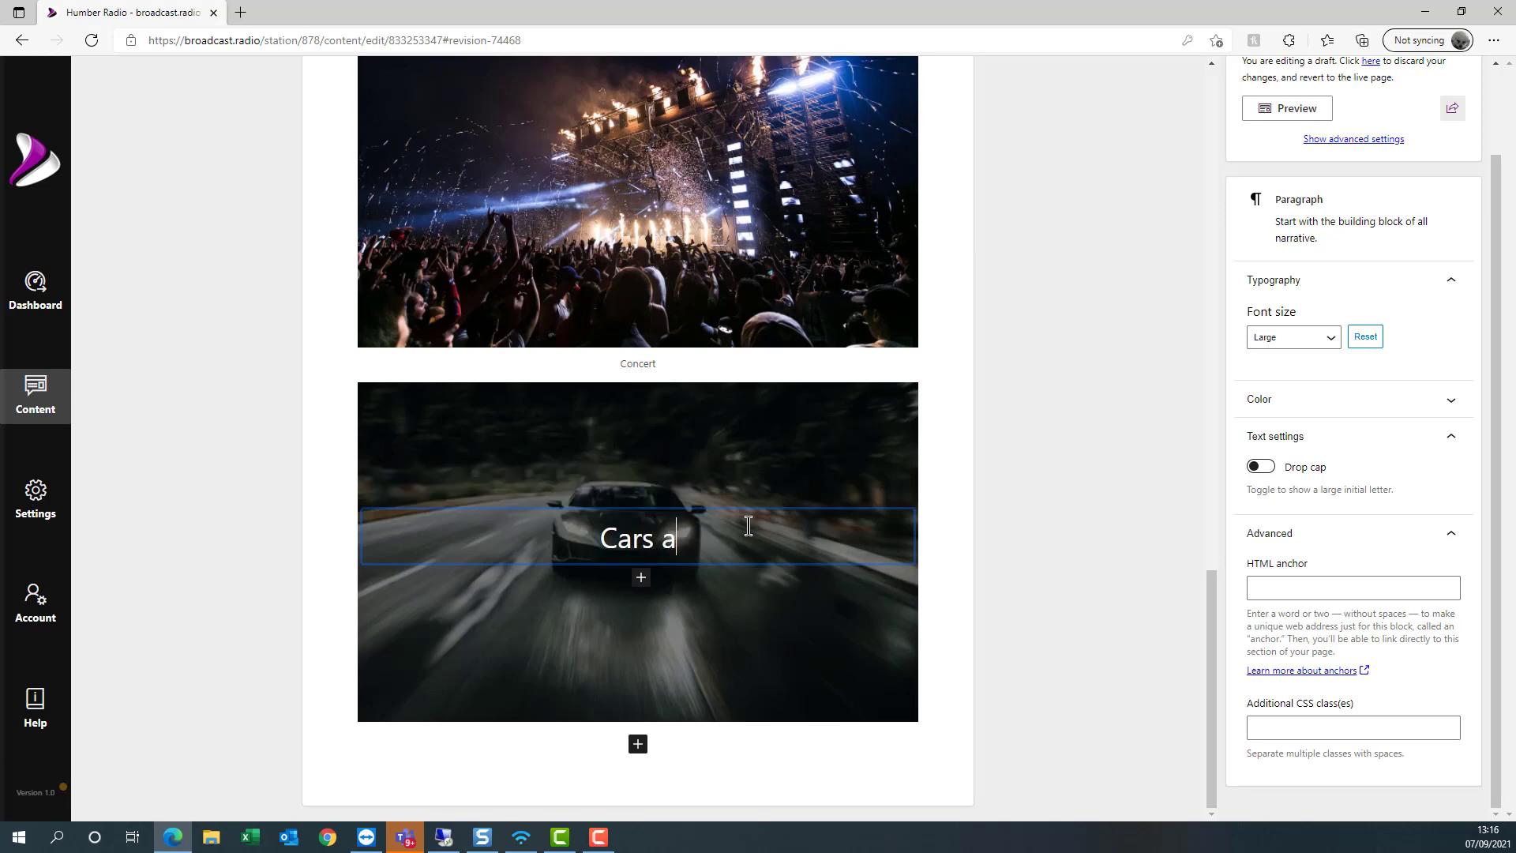
{"action": "type", "text": "good"}
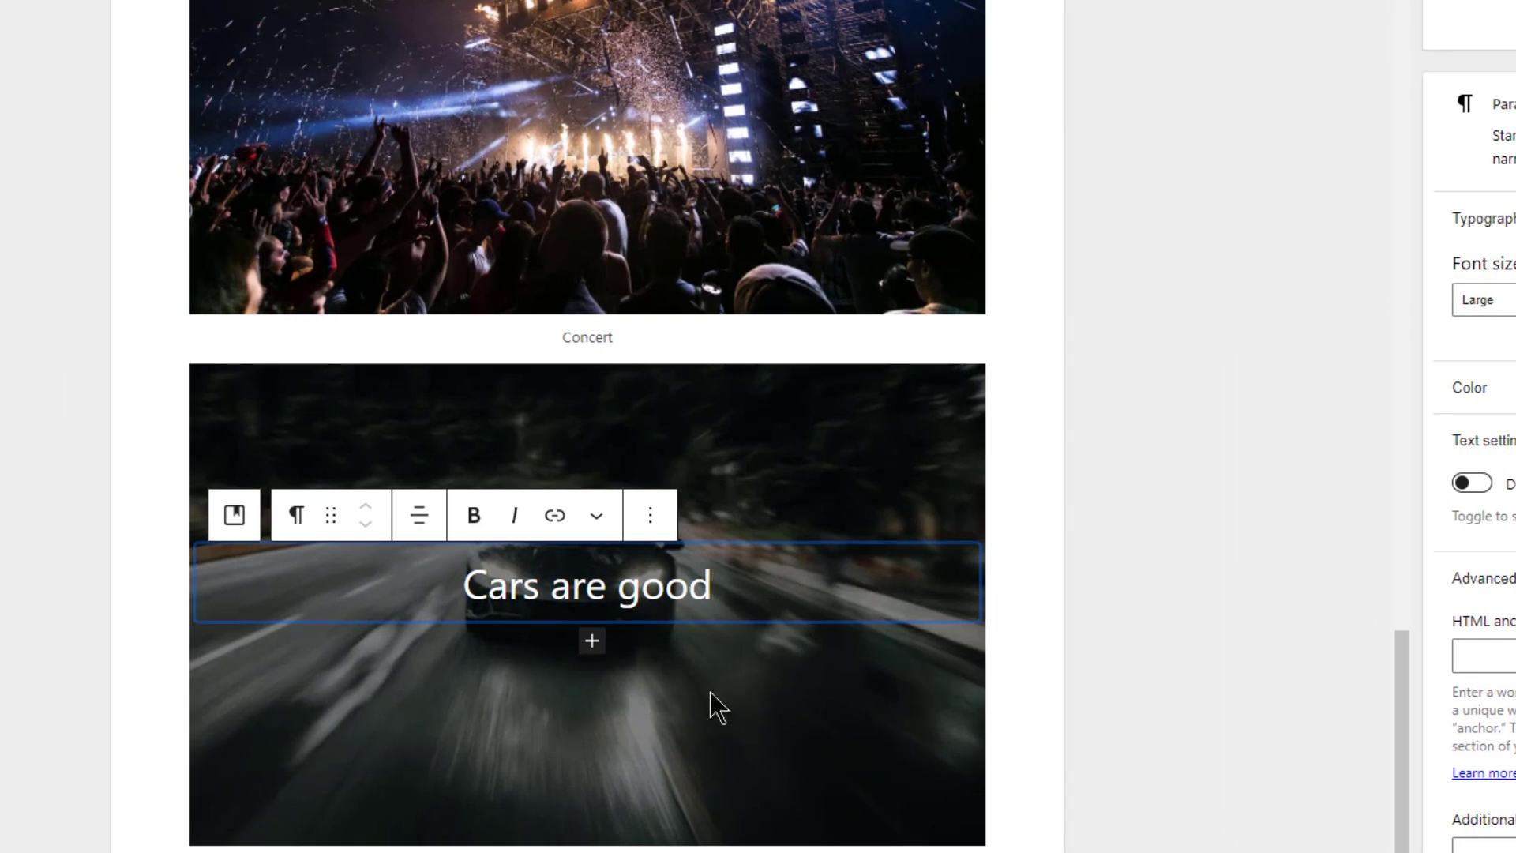
- Add a Buttons block under the cover's title and label its button "Click to view"
{"action": "left_click", "coordinate": [593, 644]}
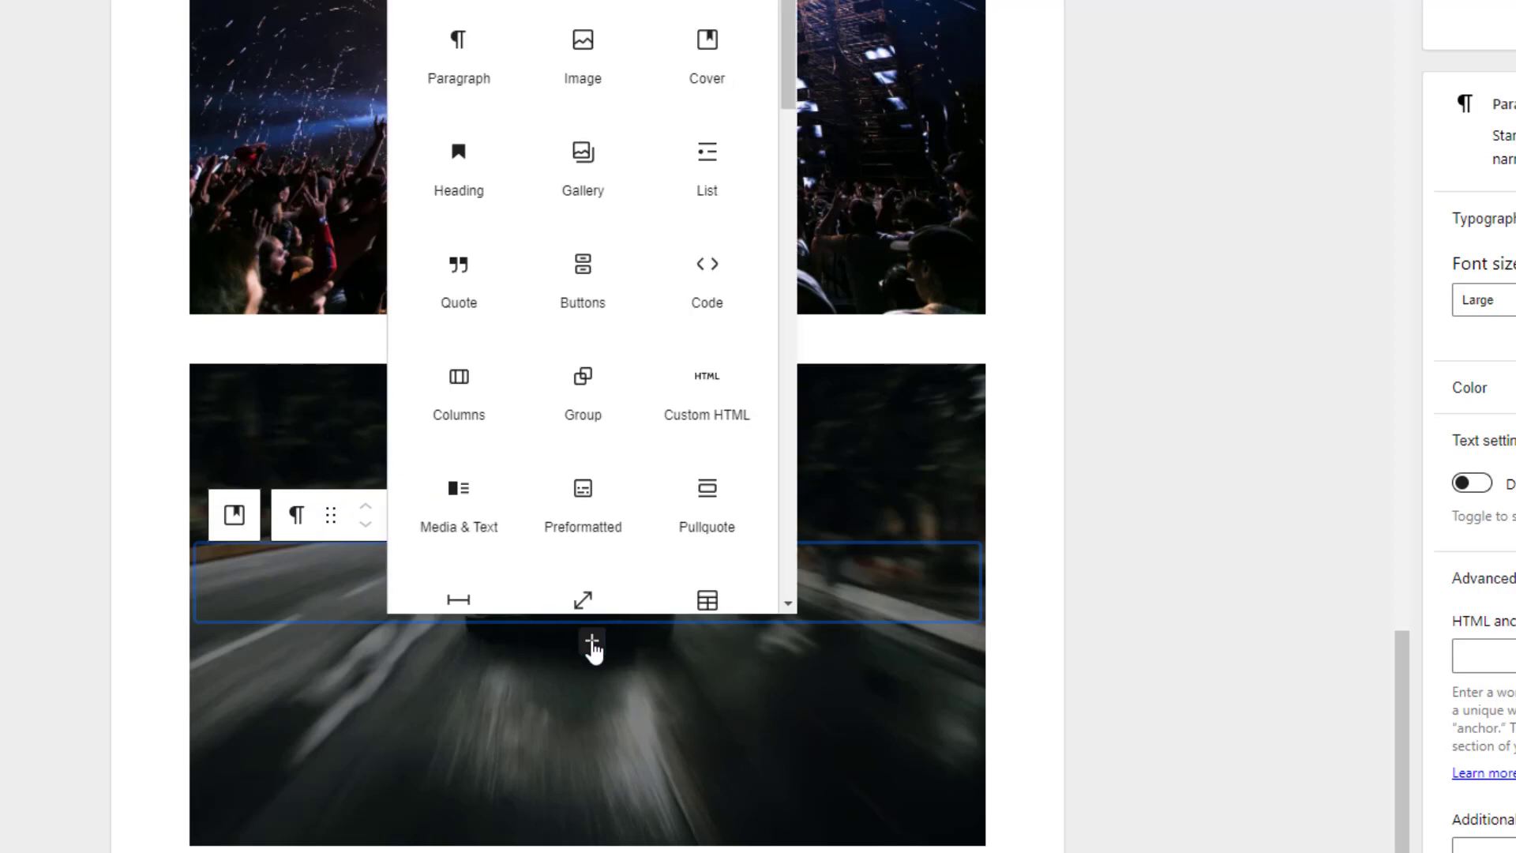
{"action": "left_click", "coordinate": [583, 284]}
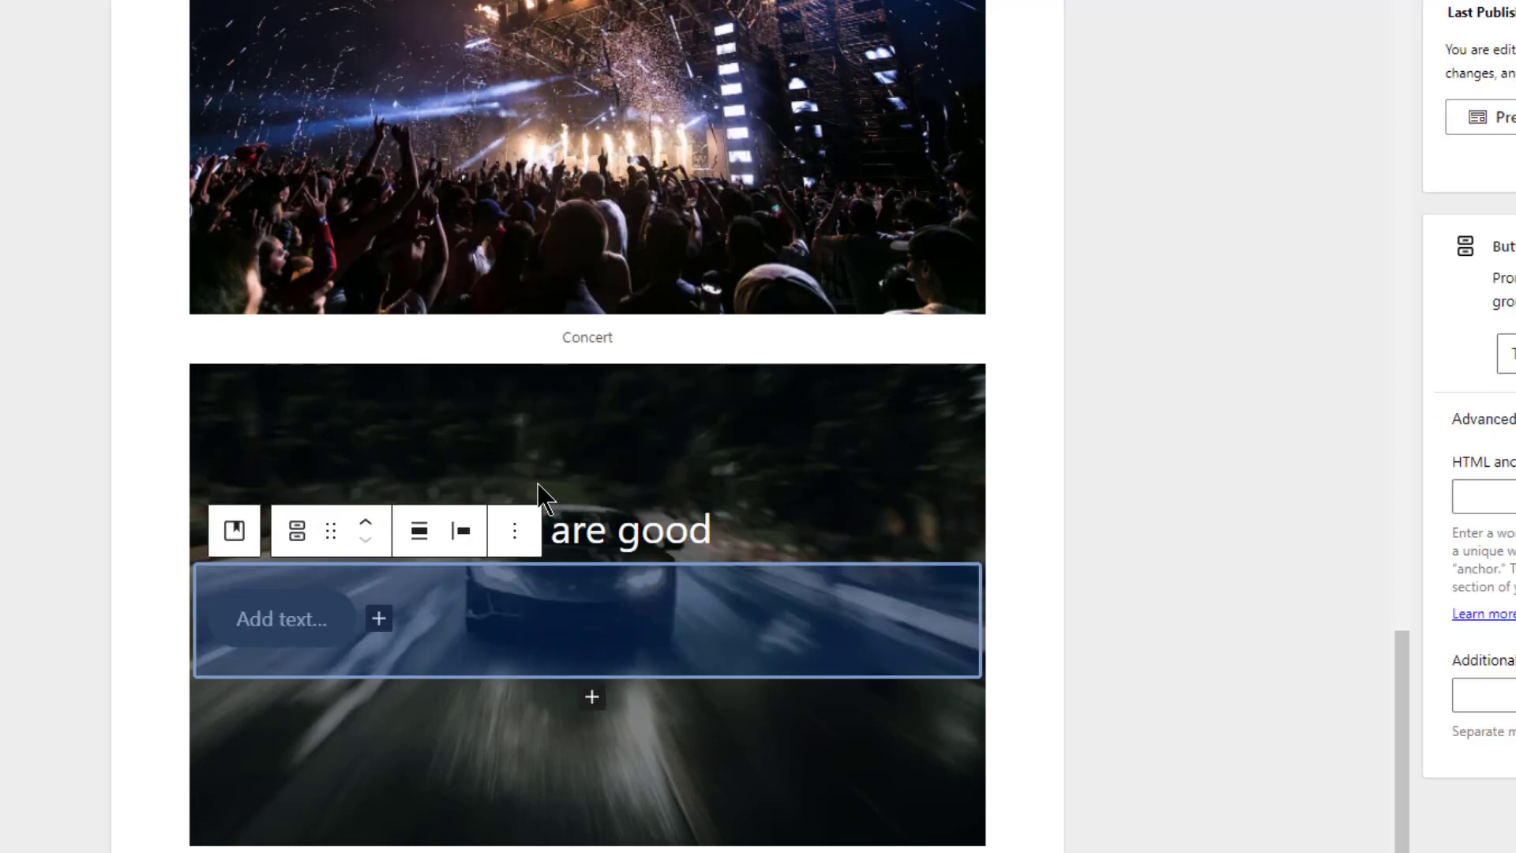
{"action": "left_click", "coordinate": [276, 629]}
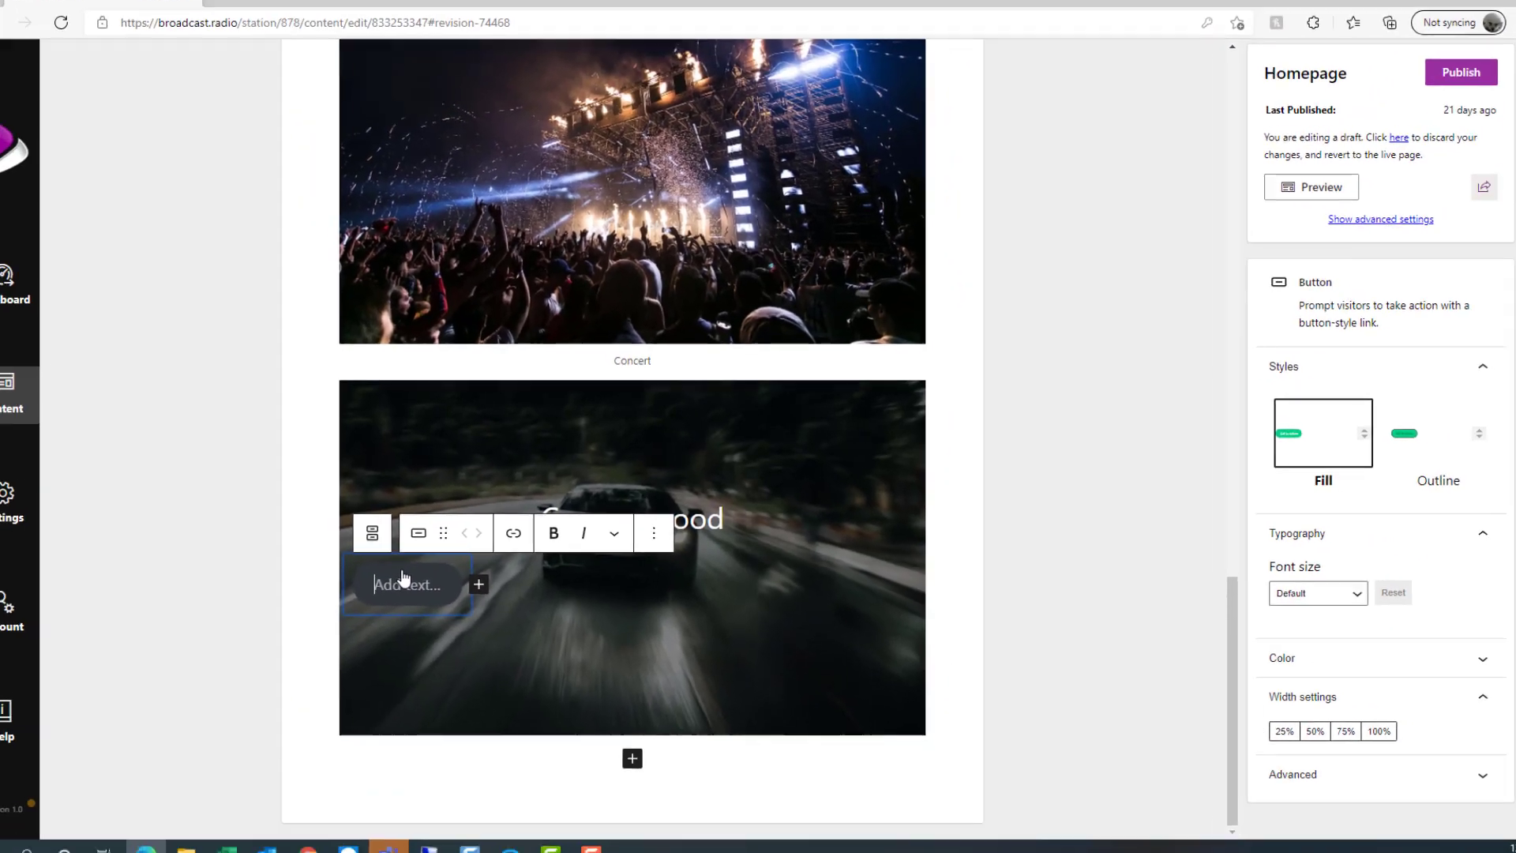
{"action": "type", "text": "C"}
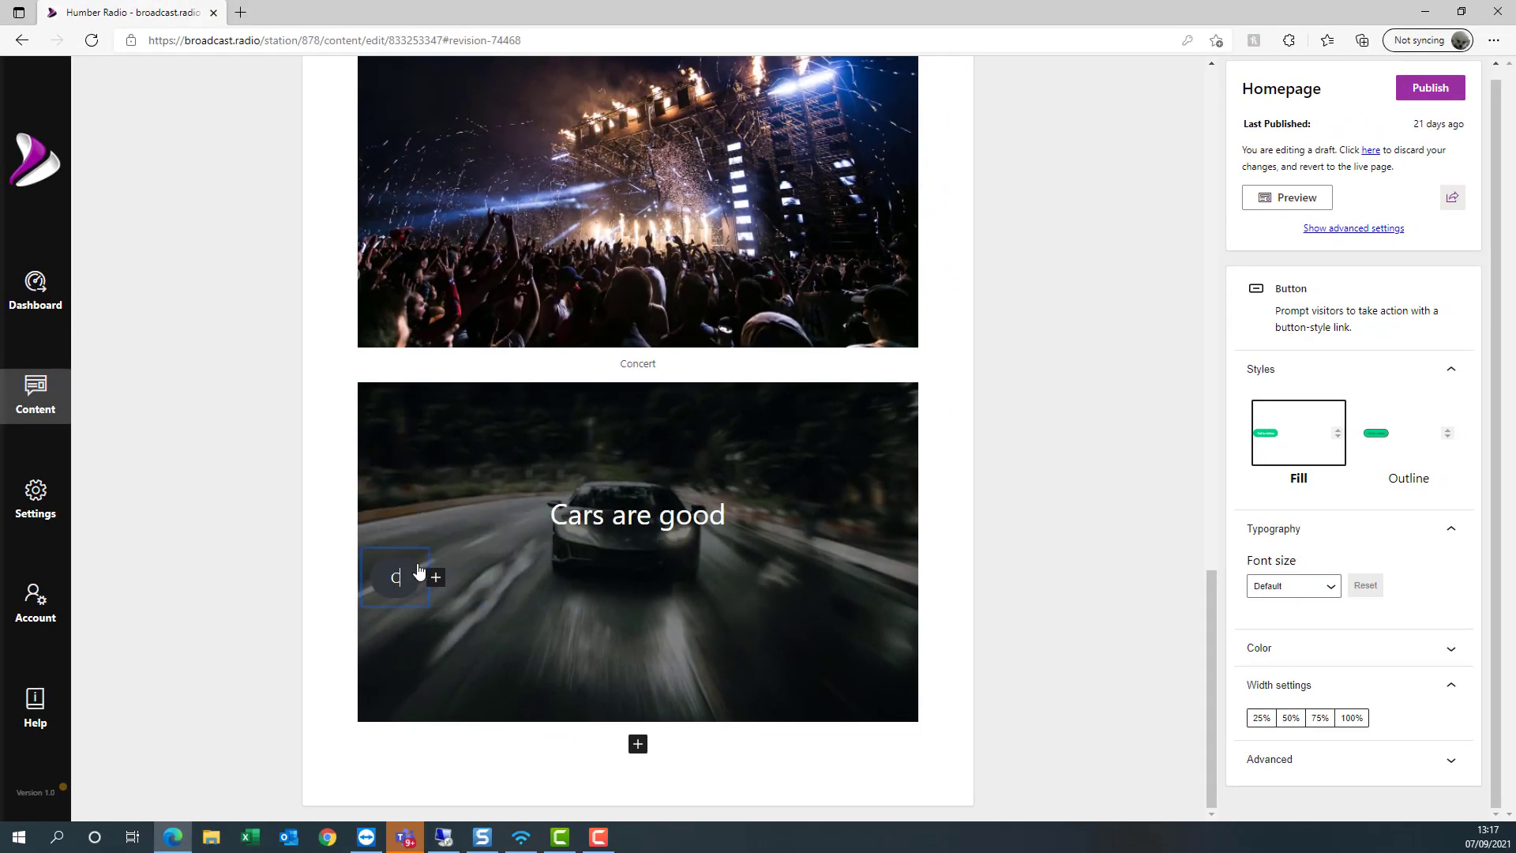
{"action": "type", "text": "lick to view"}
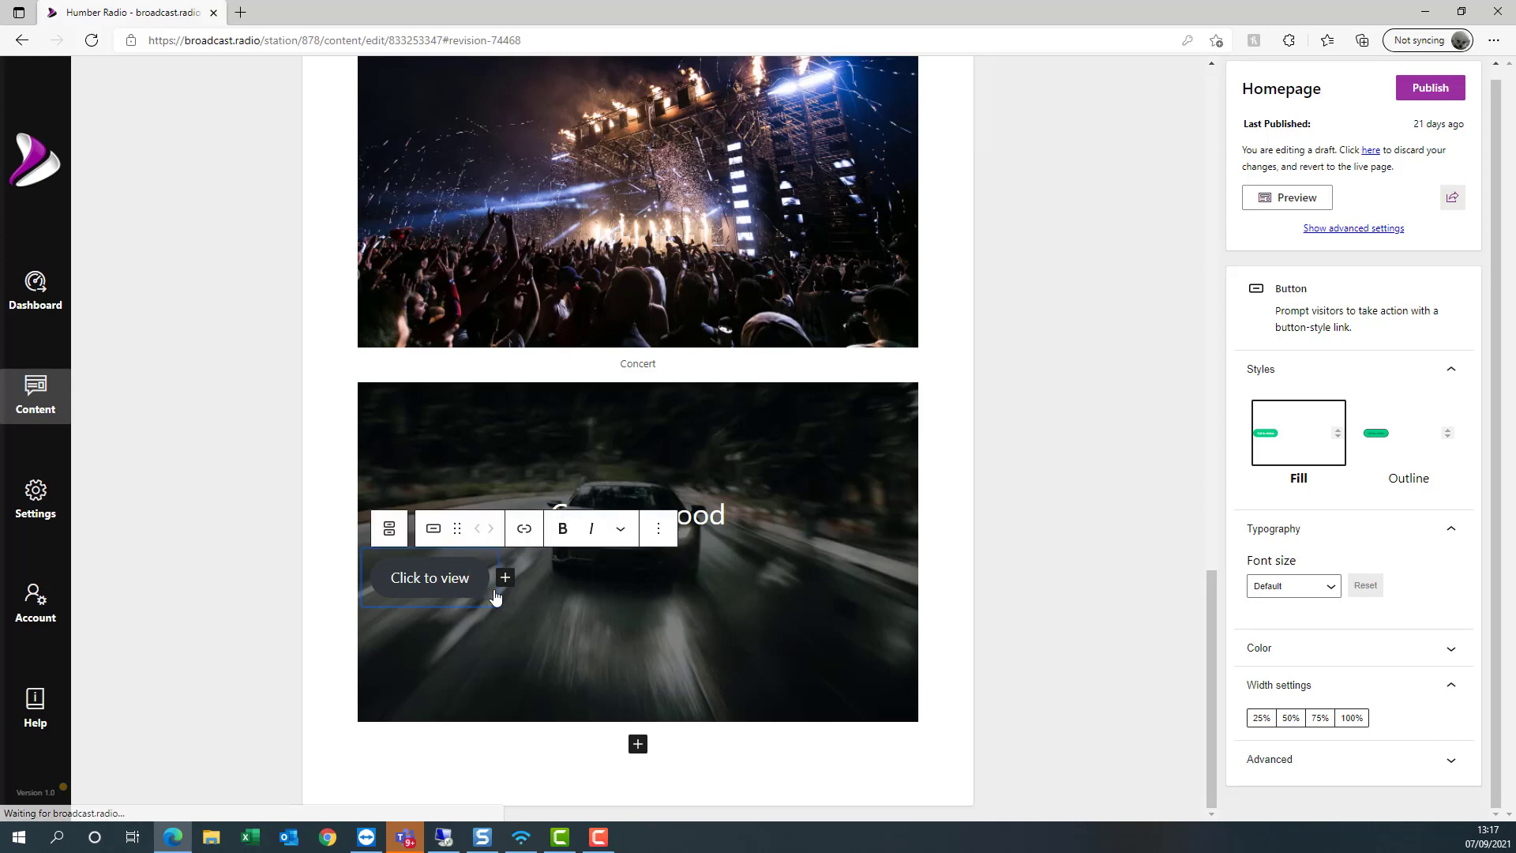
{"action": "left_click", "coordinate": [470, 616]}
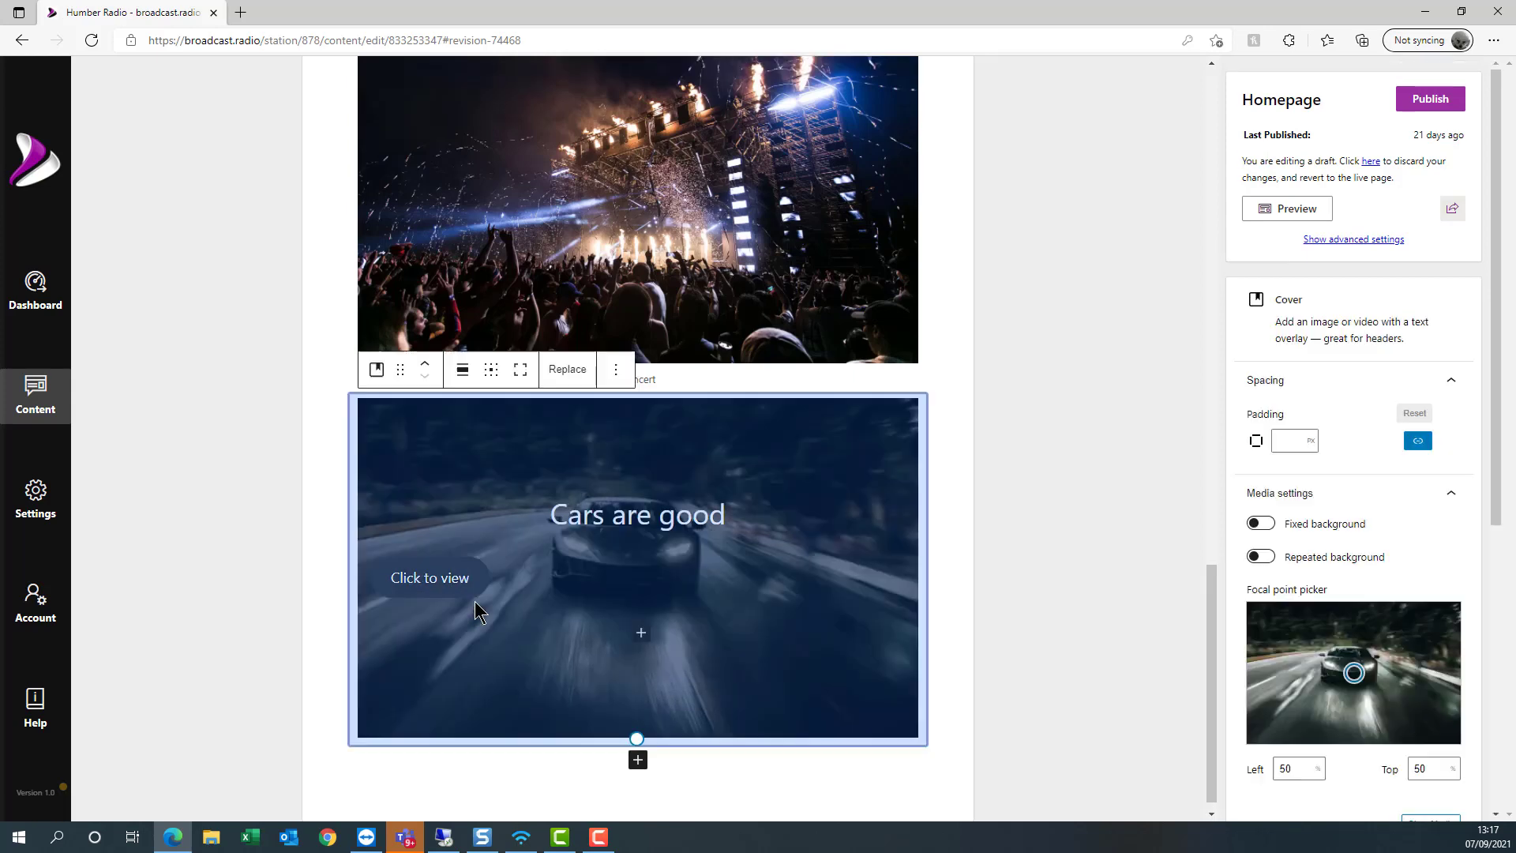
{"action": "left_click", "coordinate": [463, 590]}
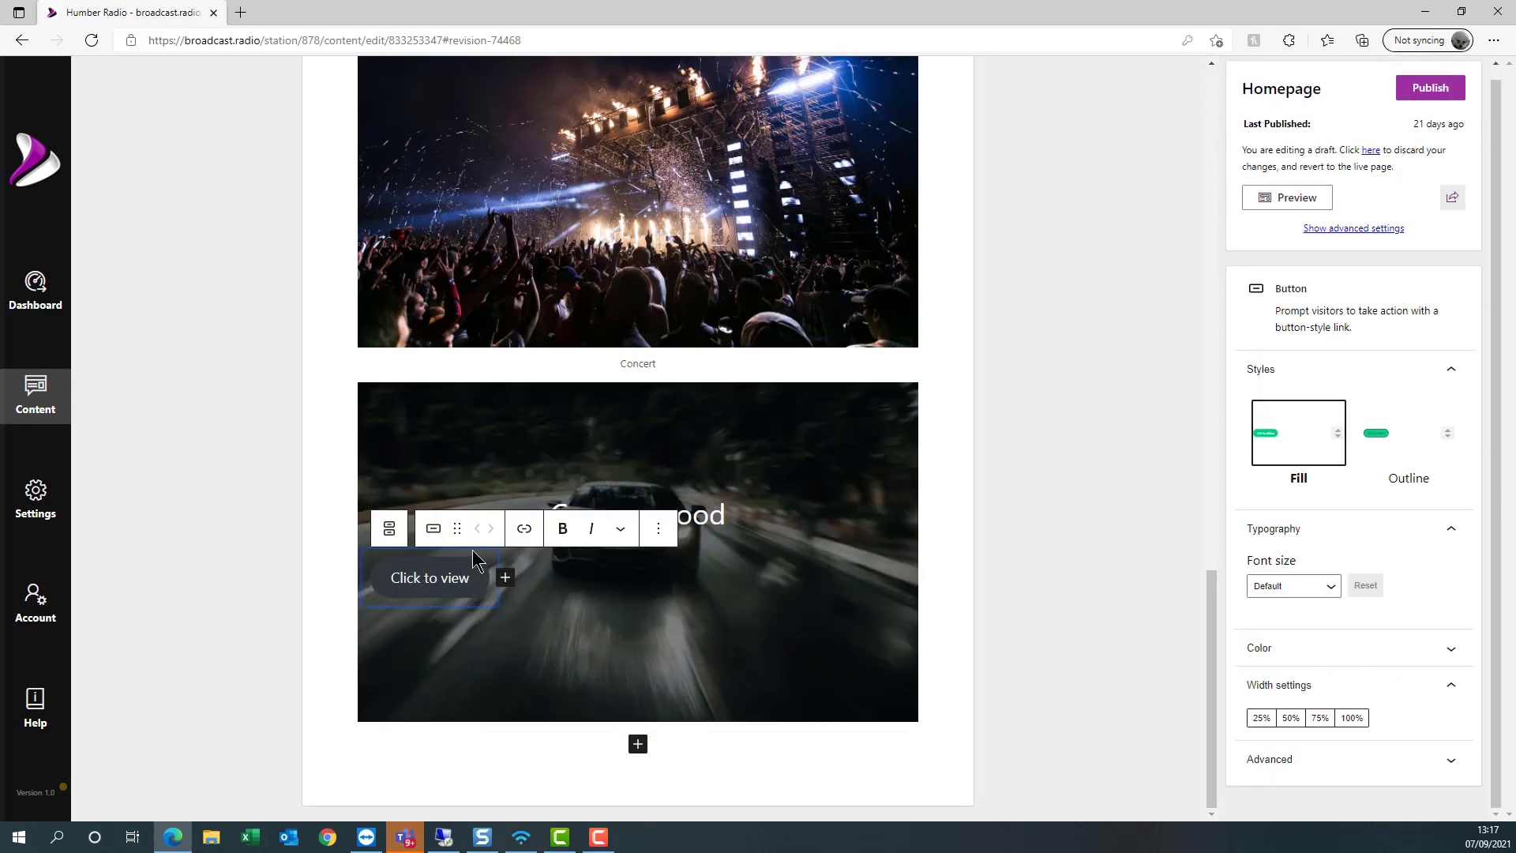
{"action": "left_click", "coordinate": [524, 529]}
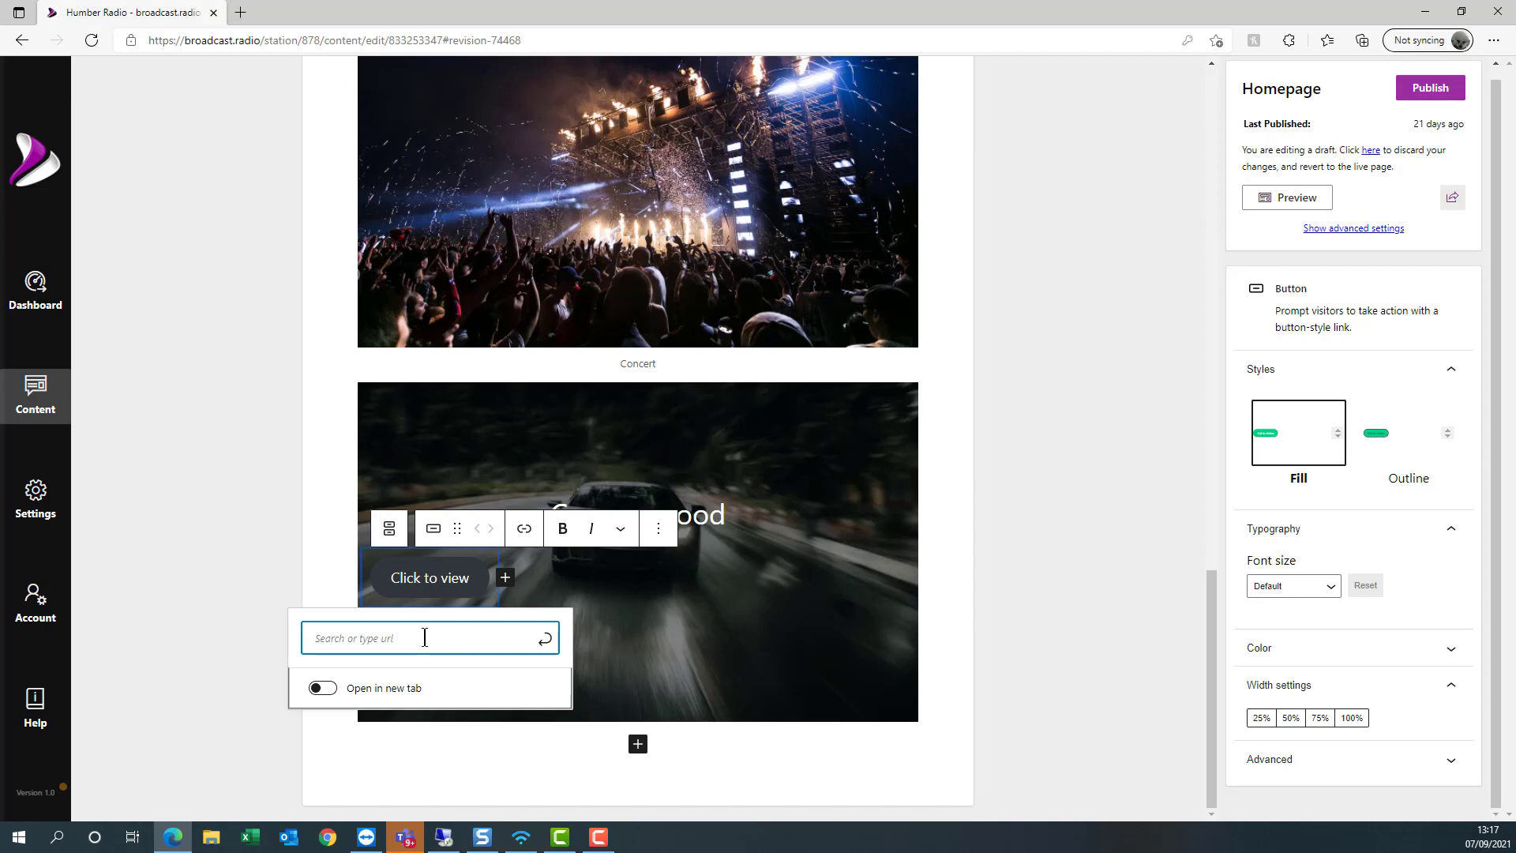
{"action": "type", "text": "www."}
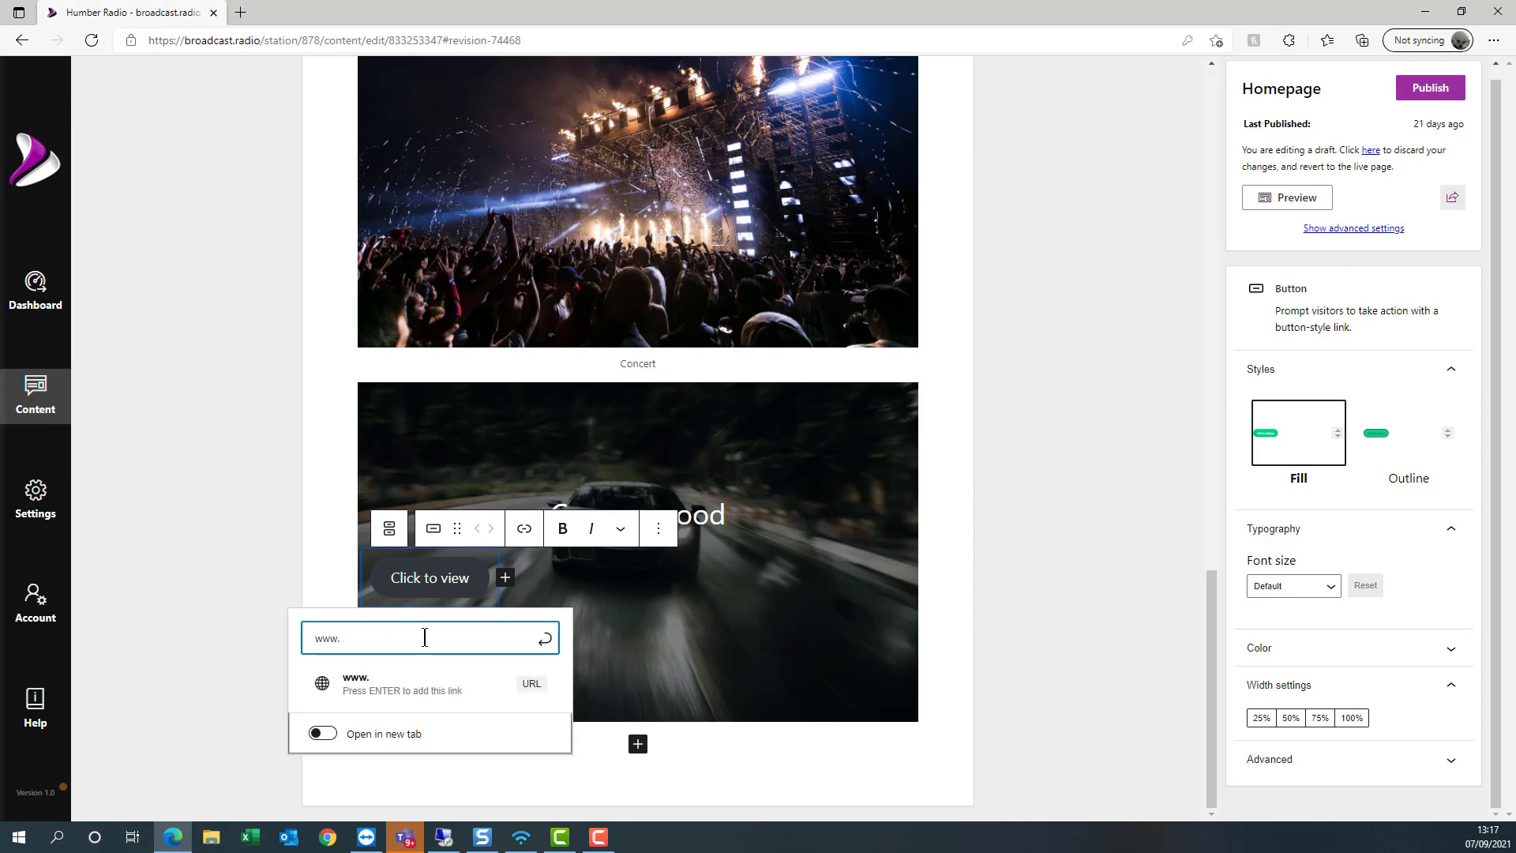
{"action": "type", "text": "broadcas"}
{"action": "type", "text": "t"}
{"action": "type", "text": "rdio"}
{"action": "type", "text": "adio.om"}
{"action": "left_click", "coordinate": [403, 734]}
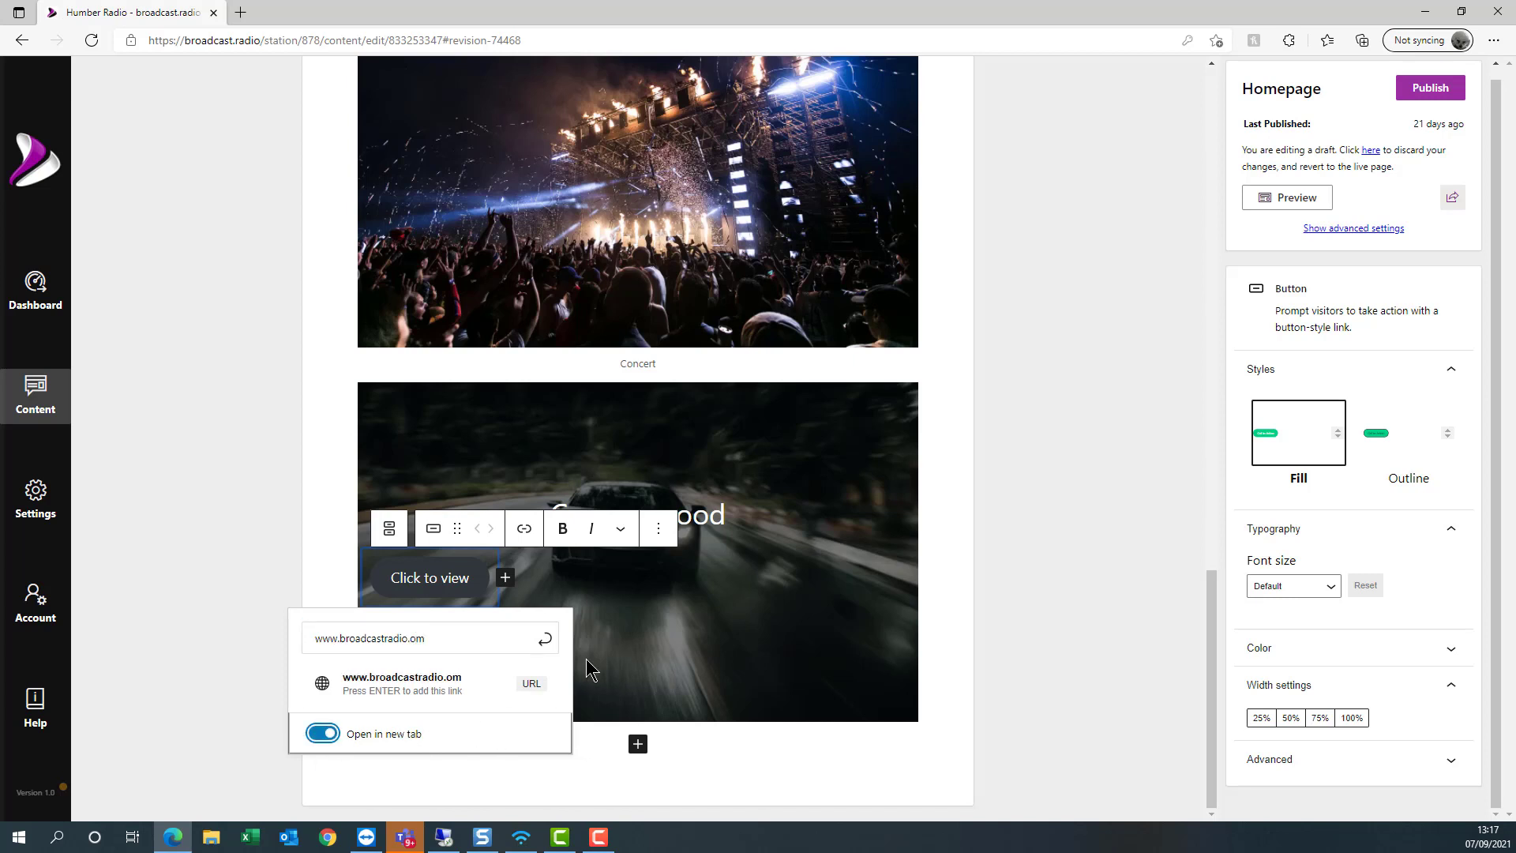
{"action": "left_click", "coordinate": [550, 638]}
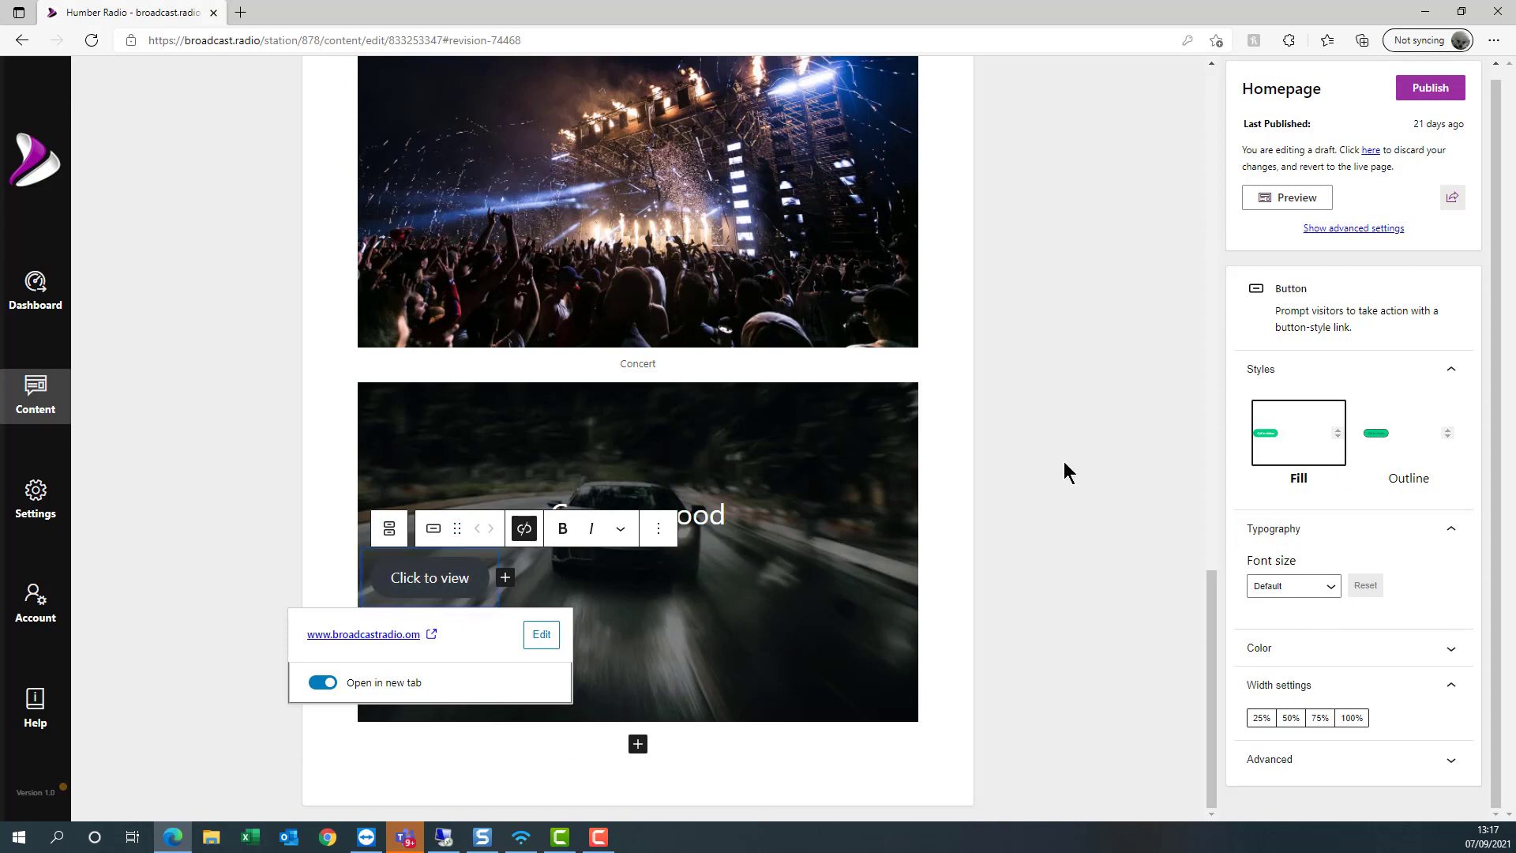
{"action": "left_click", "coordinate": [1387, 441]}
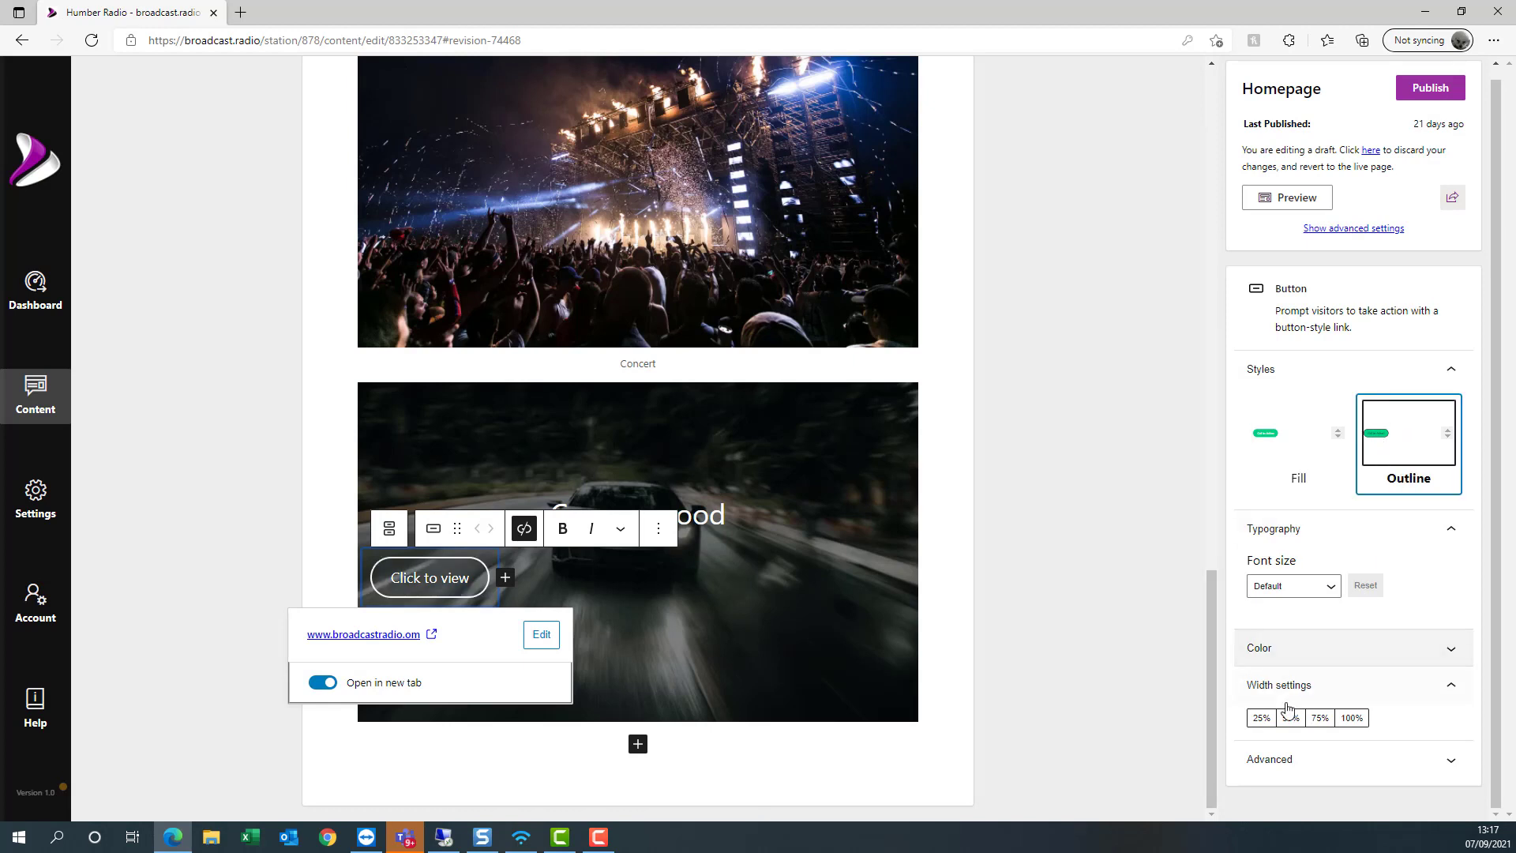
{"action": "left_click", "coordinate": [1354, 657]}
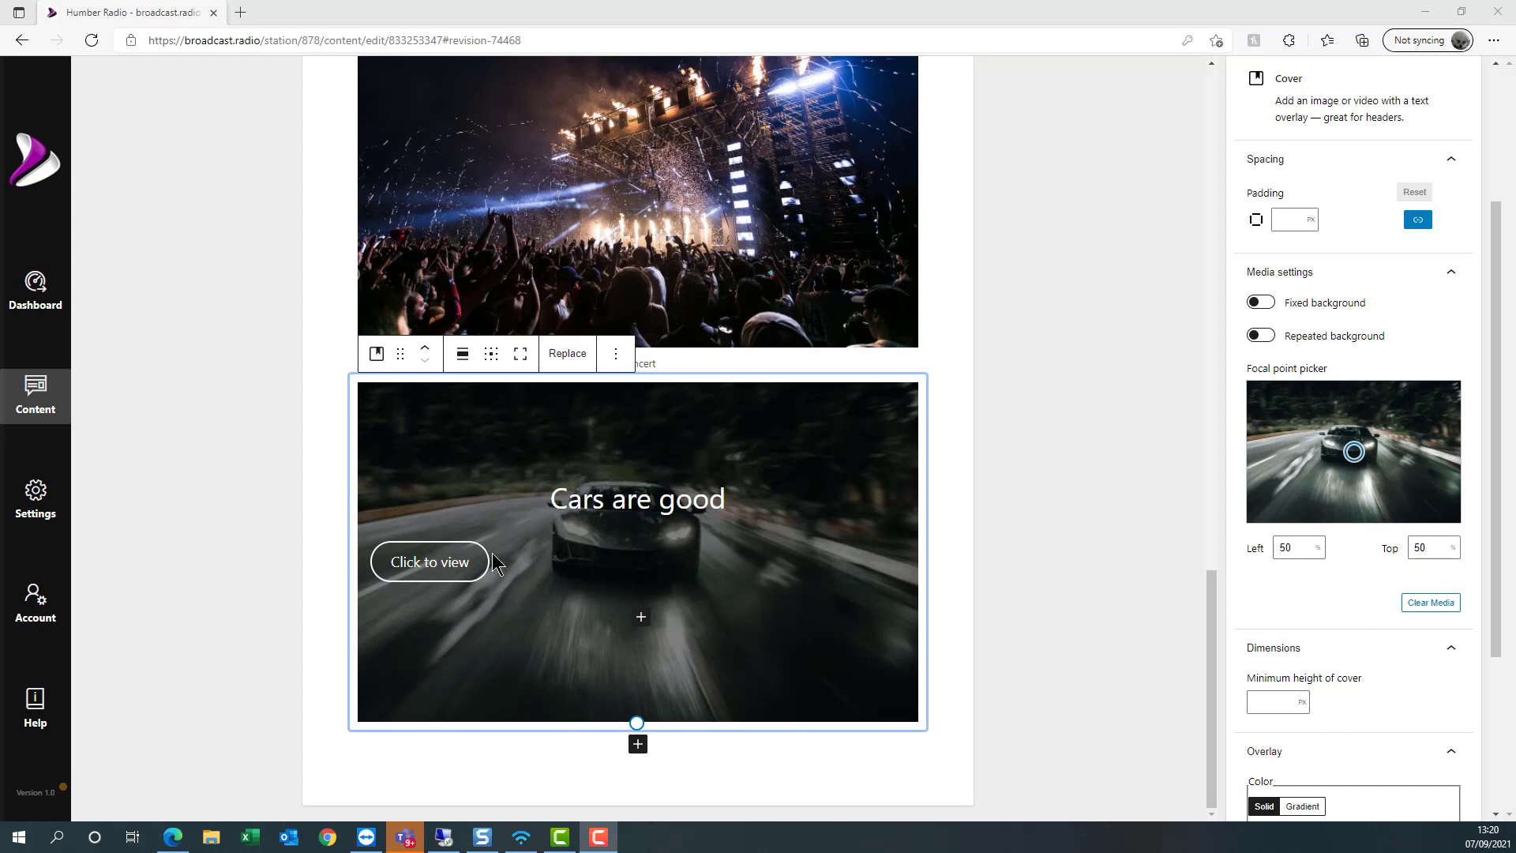
- Centre the "Click to view" button within the car cover by justifying the Buttons block's items to the center
{"action": "left_click", "coordinate": [463, 563]}
{"action": "left_click", "coordinate": [464, 562]}
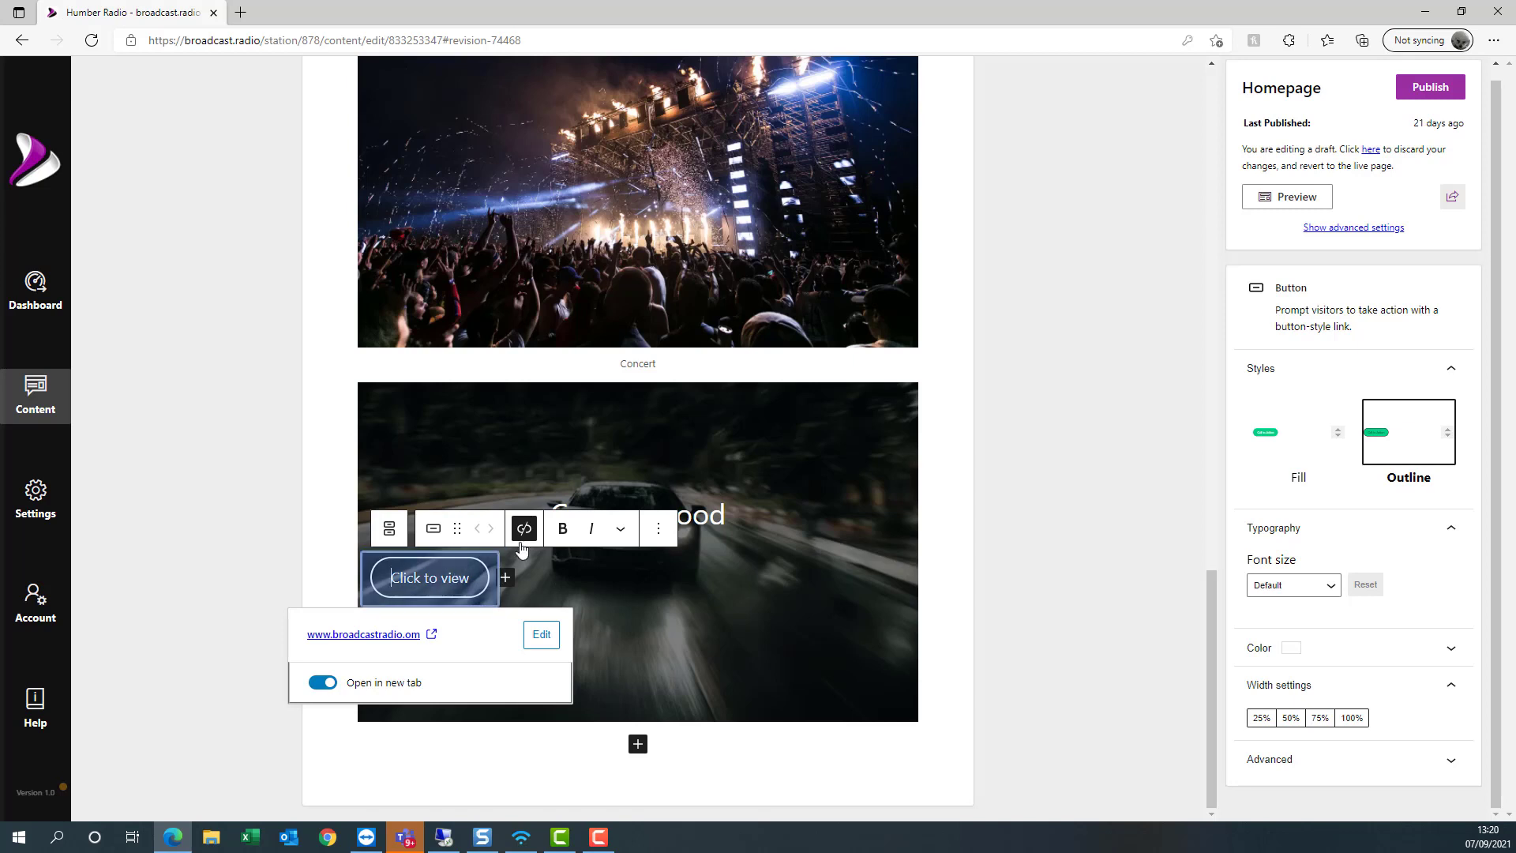
{"action": "left_click", "coordinate": [714, 547]}
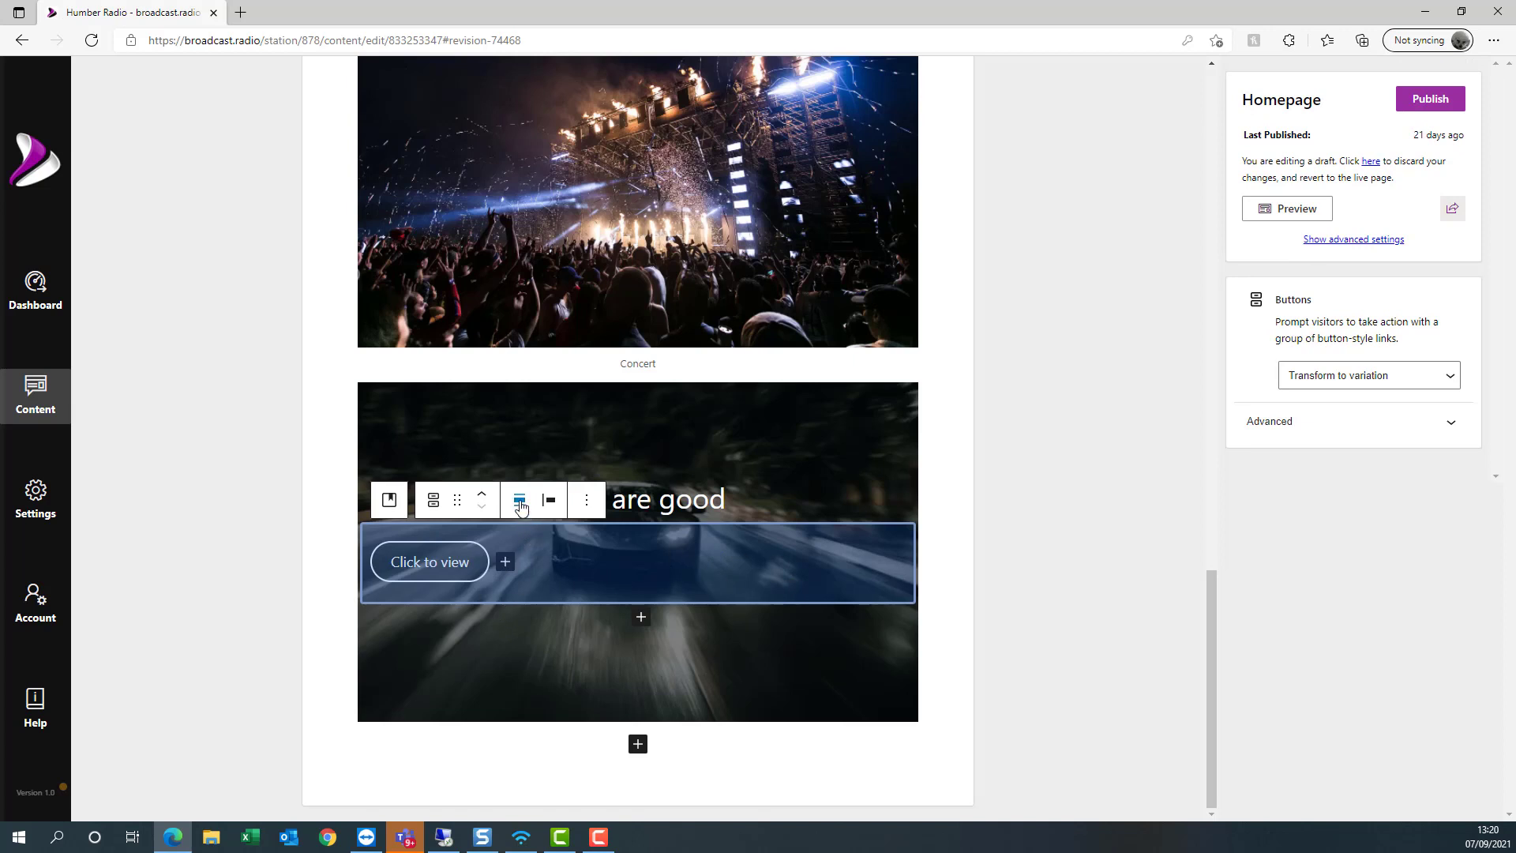
{"action": "left_click", "coordinate": [520, 504]}
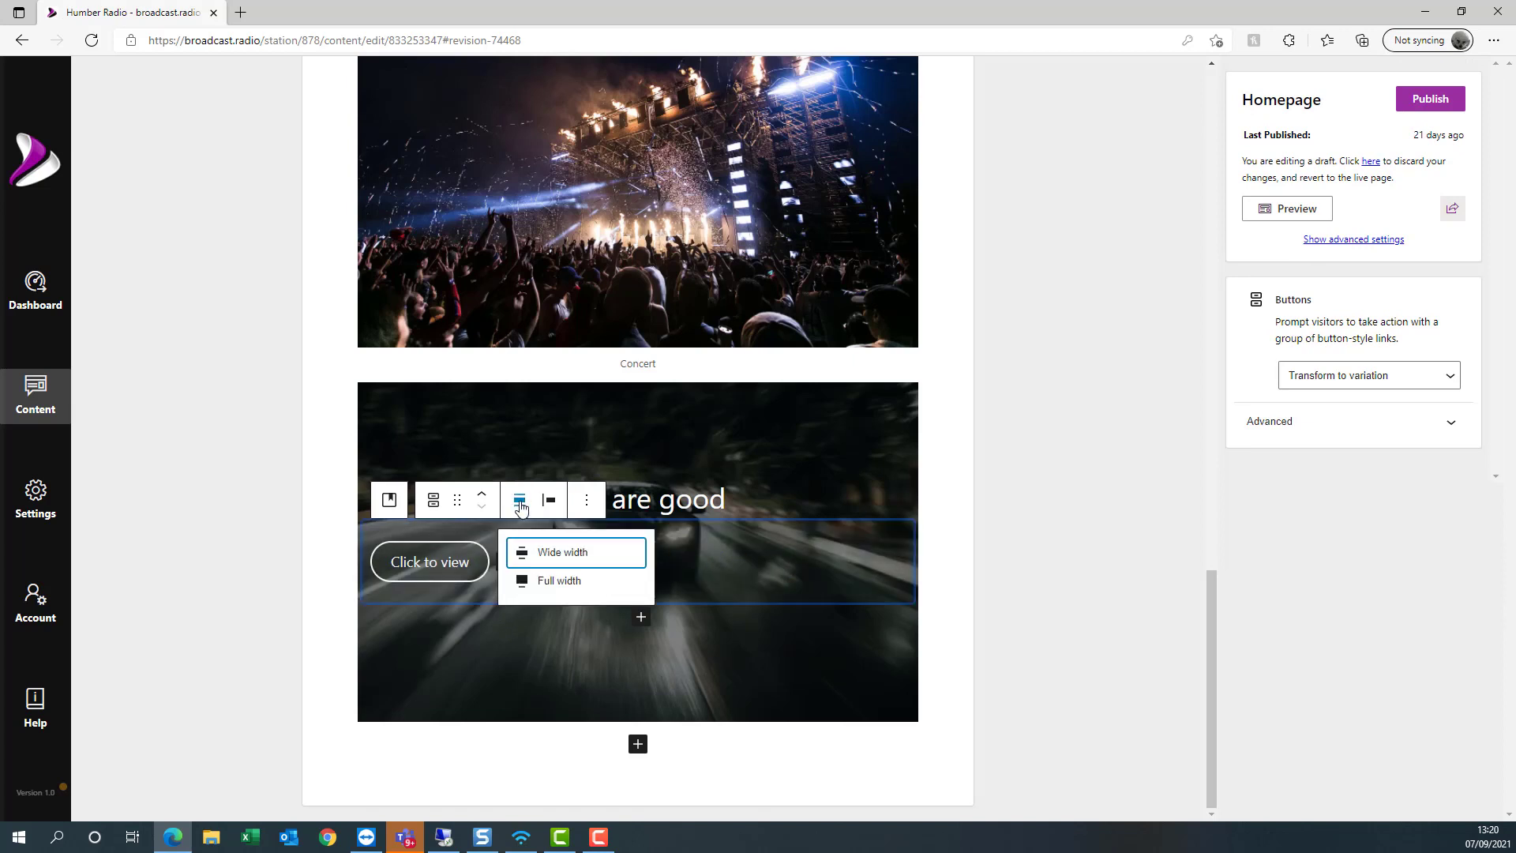
{"action": "left_click", "coordinate": [550, 501]}
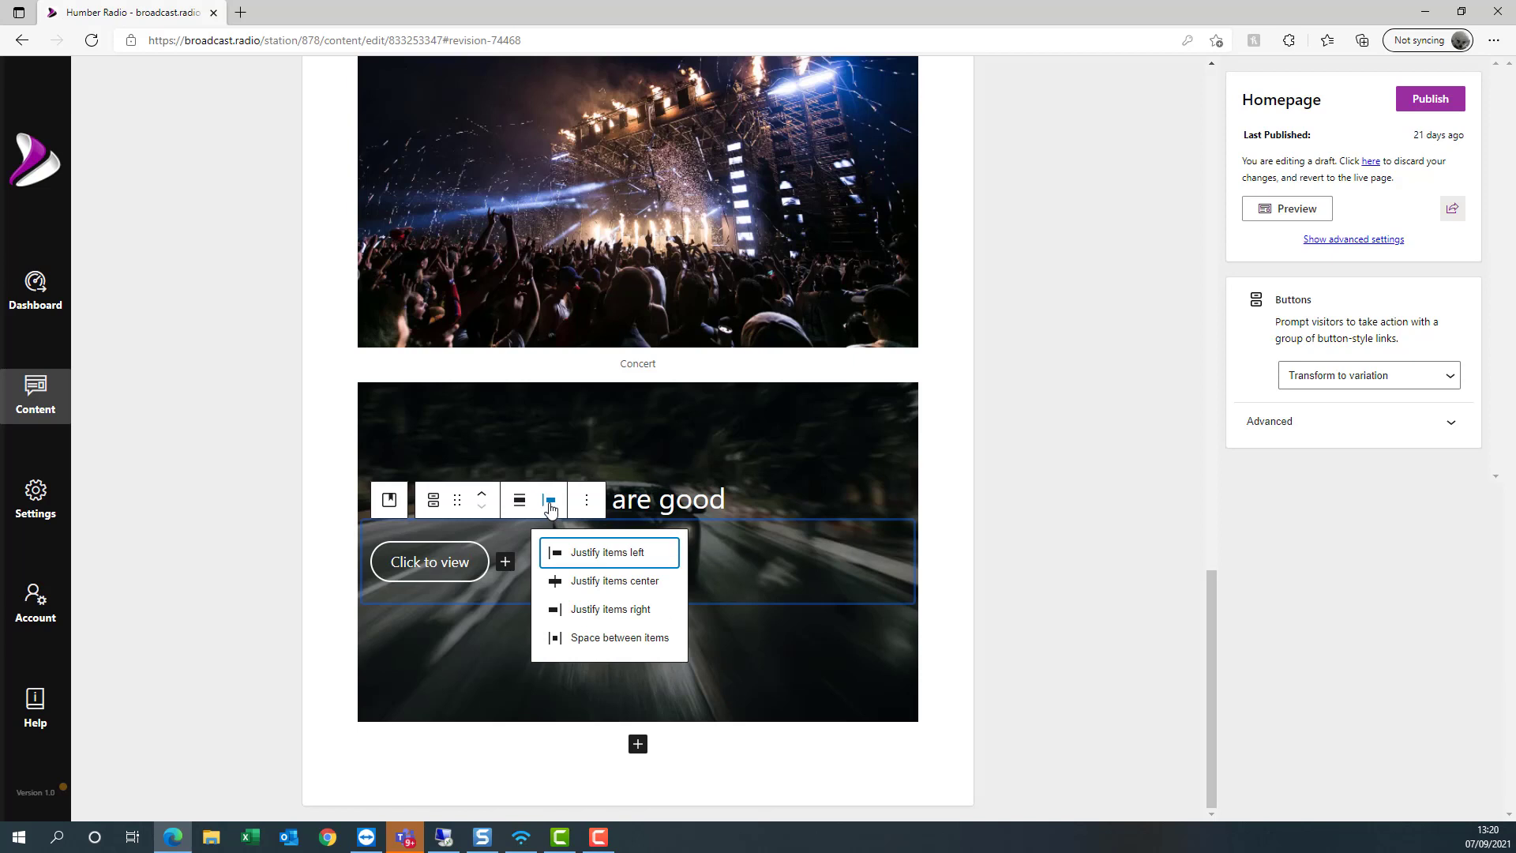
{"action": "left_click", "coordinate": [600, 587]}
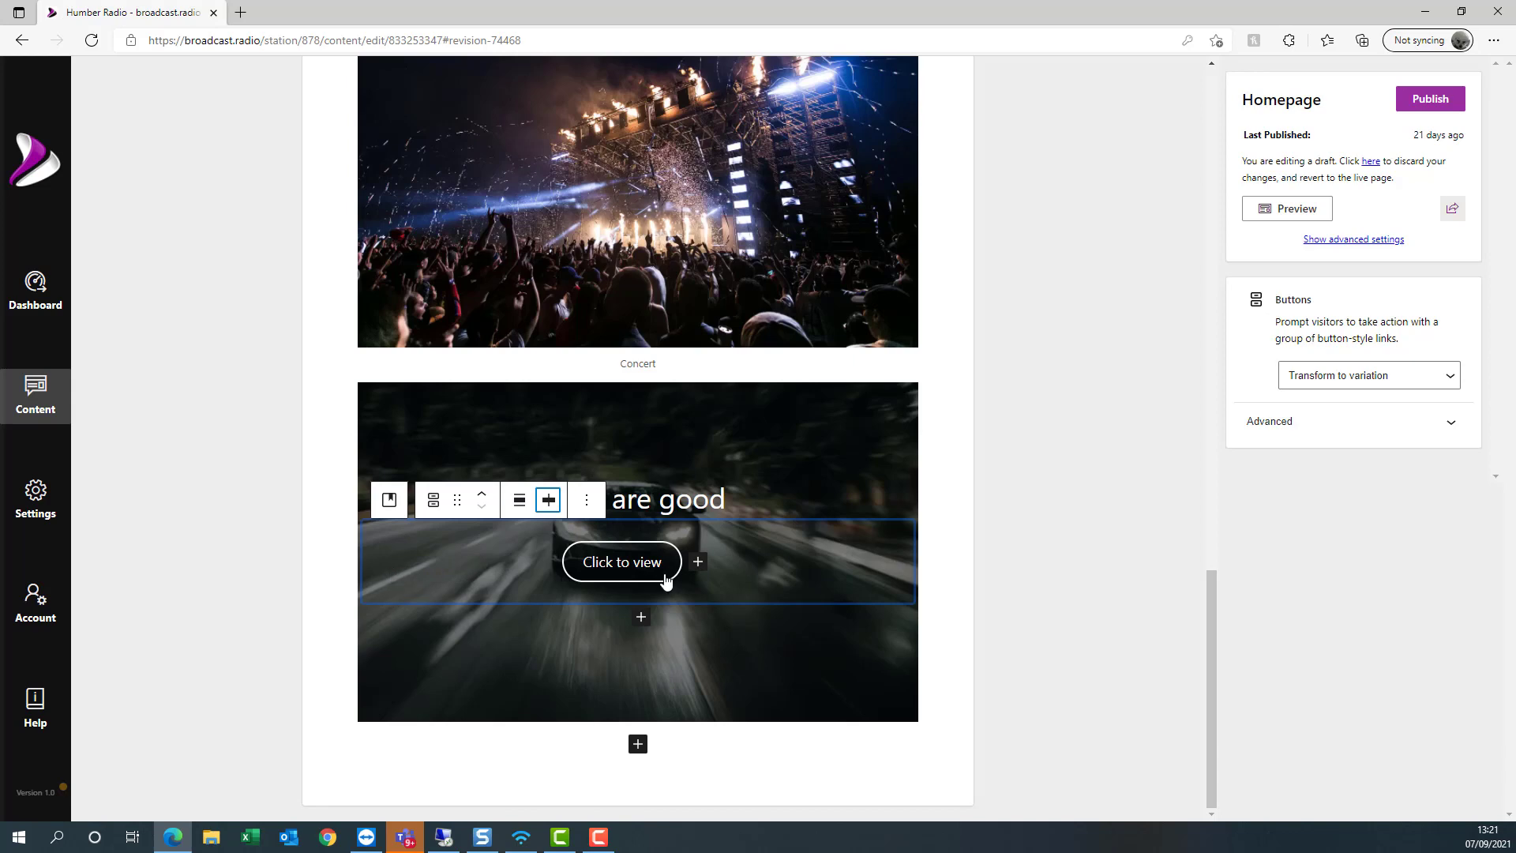
- Try a light blue overlay on the car cover and settle on black as its solid overlay colour
{"action": "left_click", "coordinate": [728, 637]}
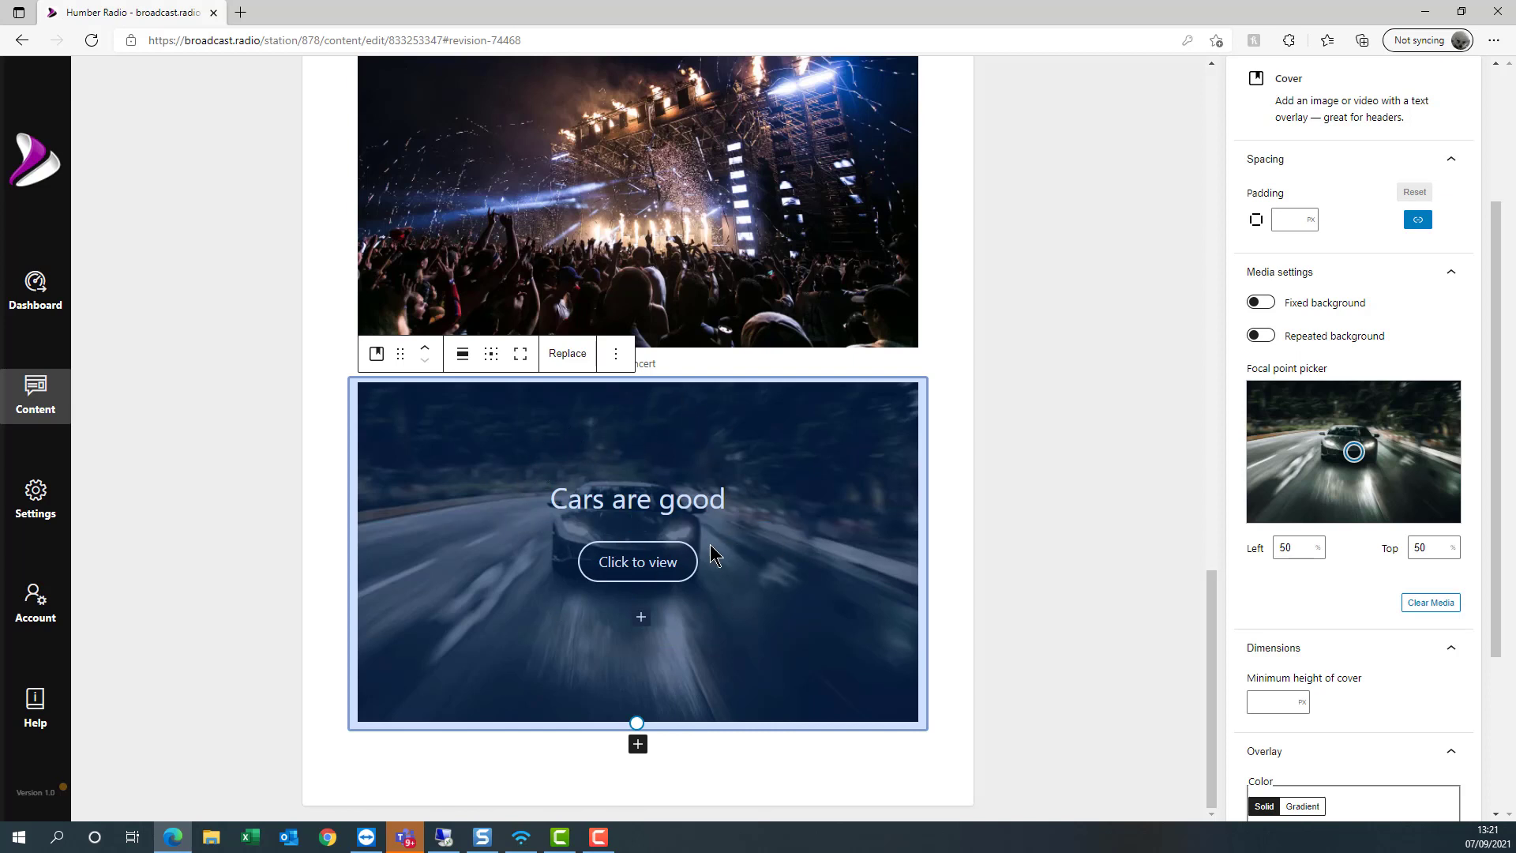
{"action": "scroll", "coordinate": [1337, 690], "scroll_direction": "down", "scroll_amount": 2}
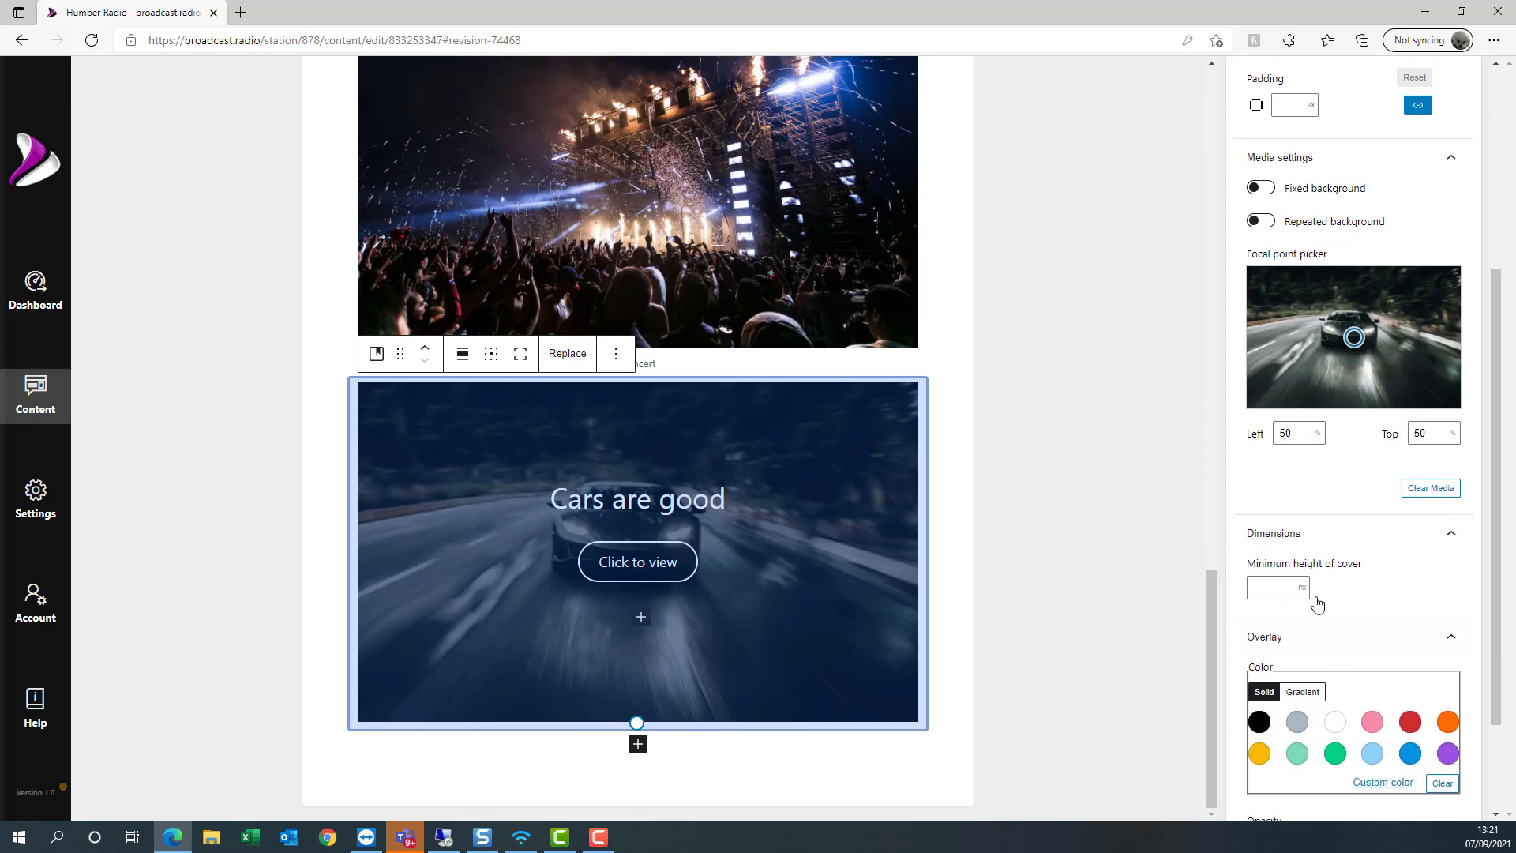
{"action": "scroll", "coordinate": [1343, 656], "scroll_direction": "down", "scroll_amount": 2}
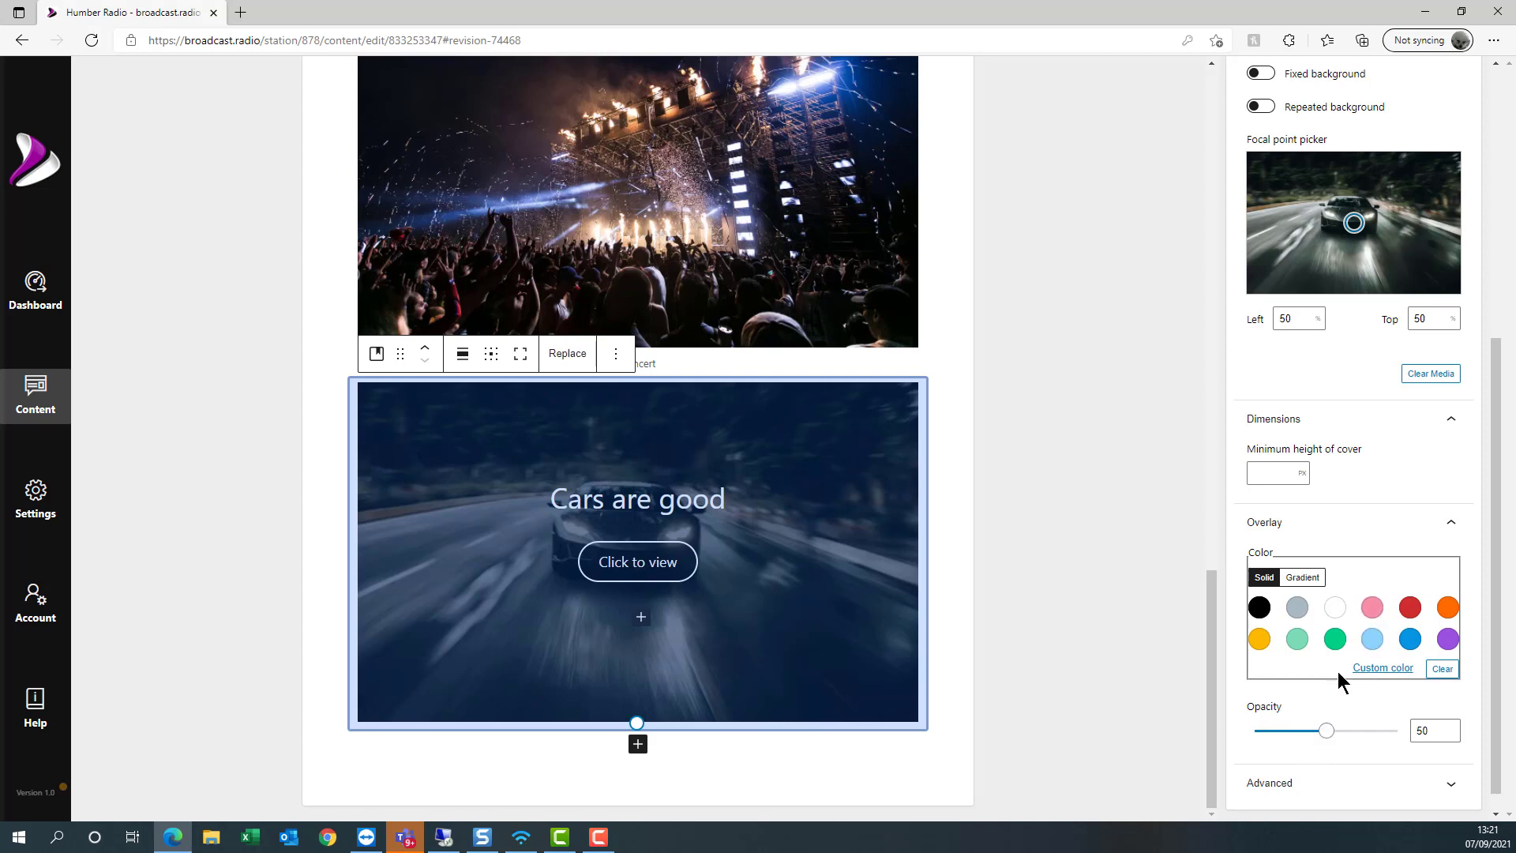
{"action": "left_click", "coordinate": [1374, 639]}
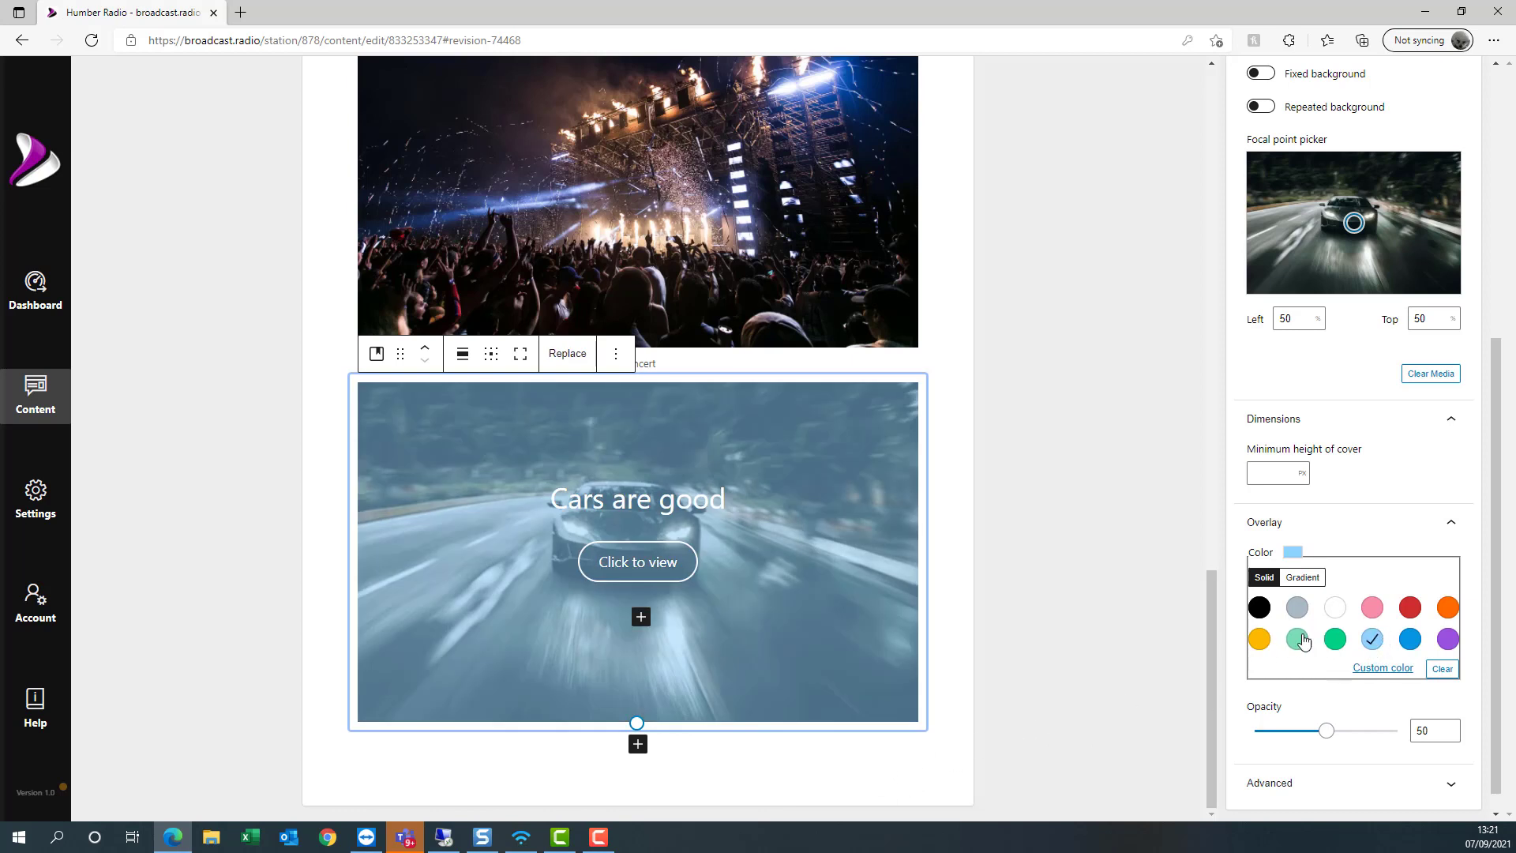
{"action": "left_click", "coordinate": [1260, 607]}
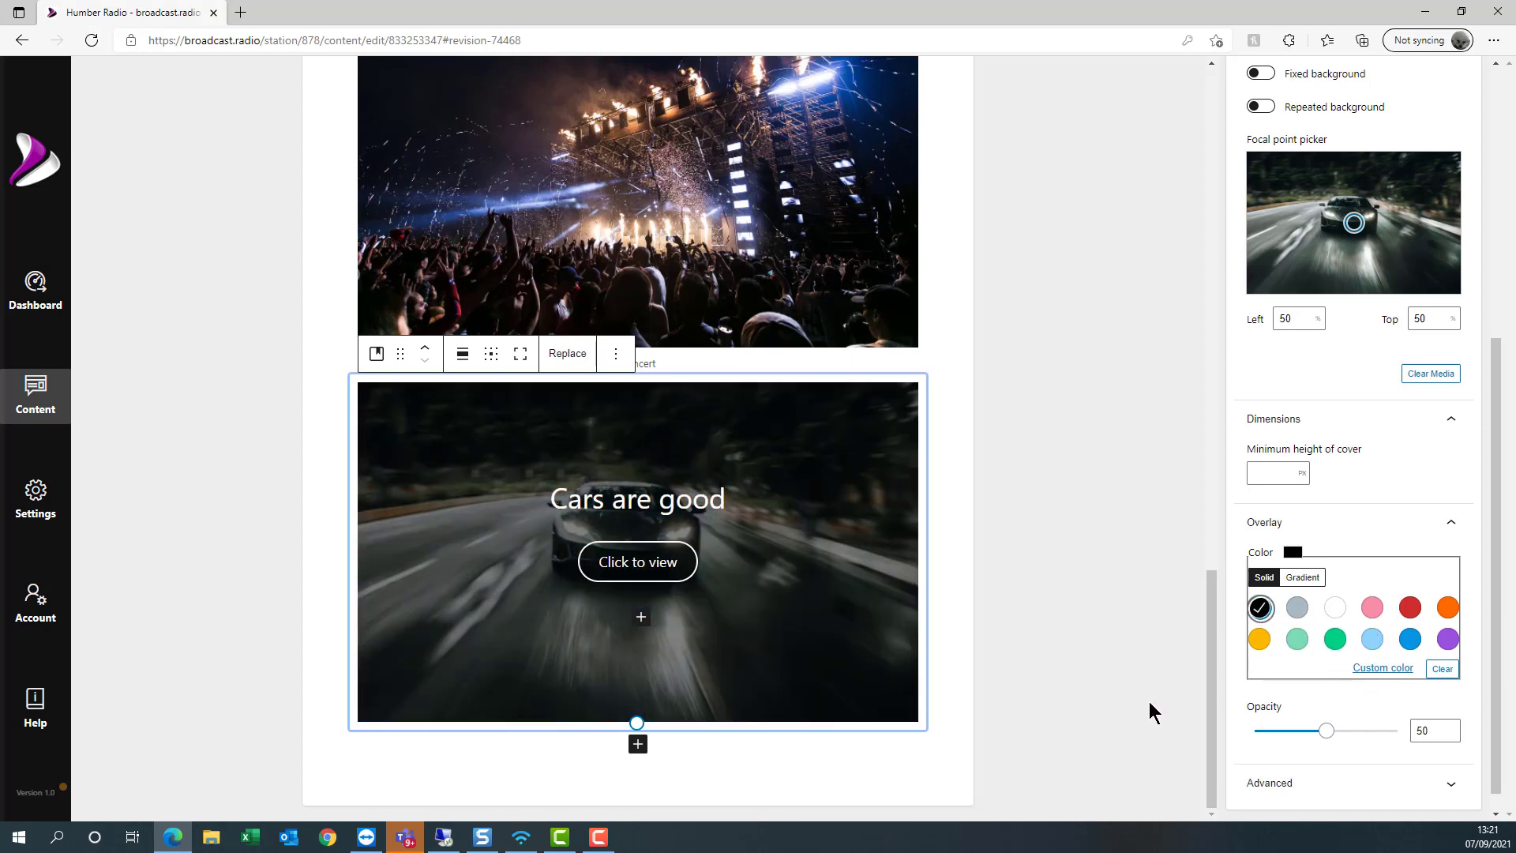
- Preview the homepage and look through its header, welcome text, news and team sections down to the end
{"action": "scroll", "coordinate": [1347, 667], "scroll_direction": "up", "scroll_amount": 5}
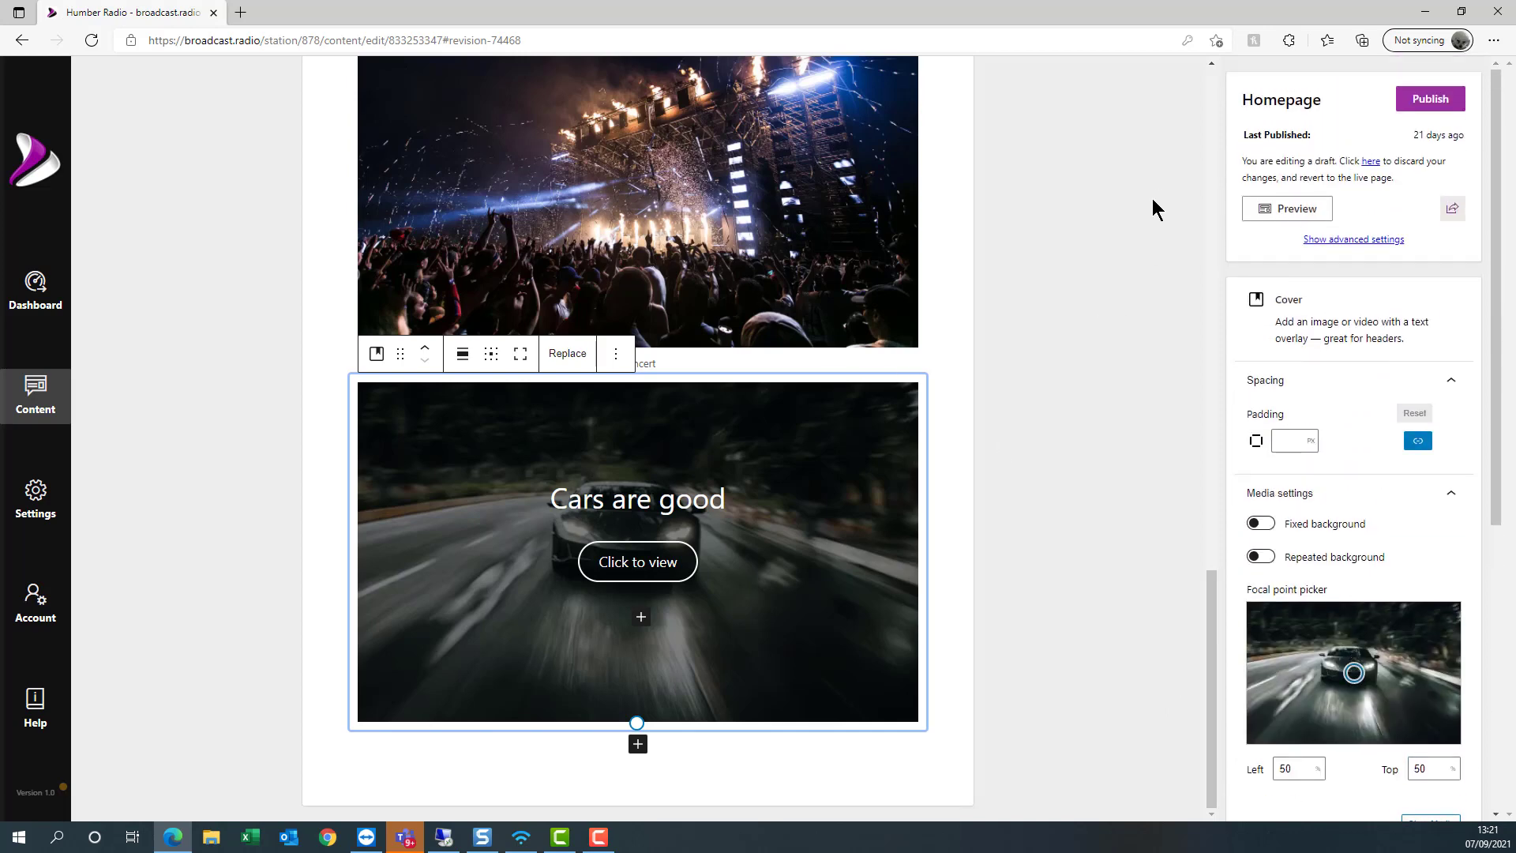
{"action": "scroll", "coordinate": [1135, 213], "scroll_direction": "up", "scroll_amount": 4}
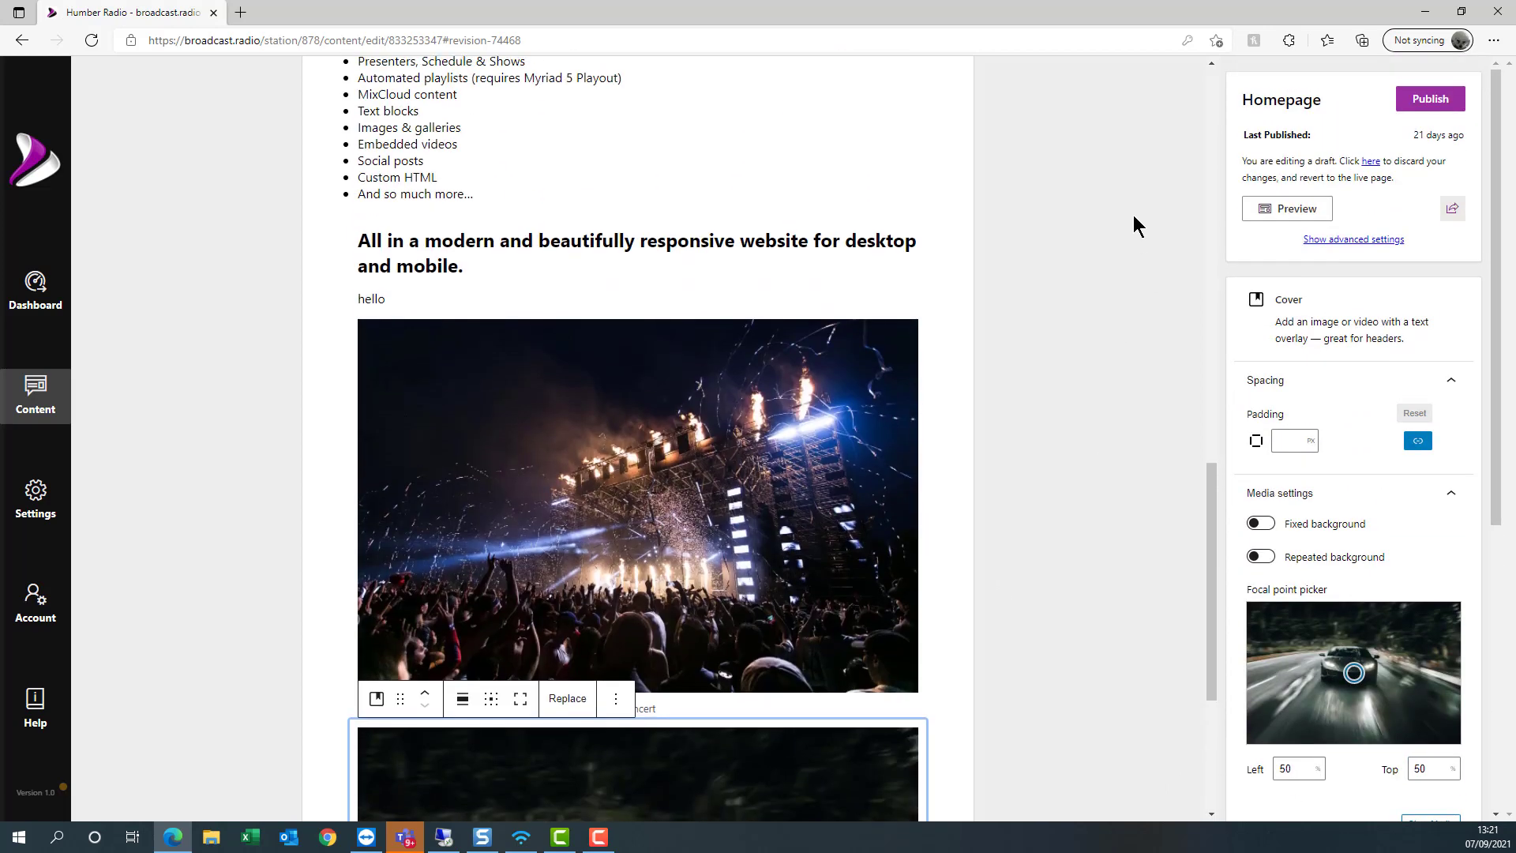
{"action": "scroll", "coordinate": [1134, 215], "scroll_direction": "down", "scroll_amount": 3}
{"action": "left_click", "coordinate": [1282, 207]}
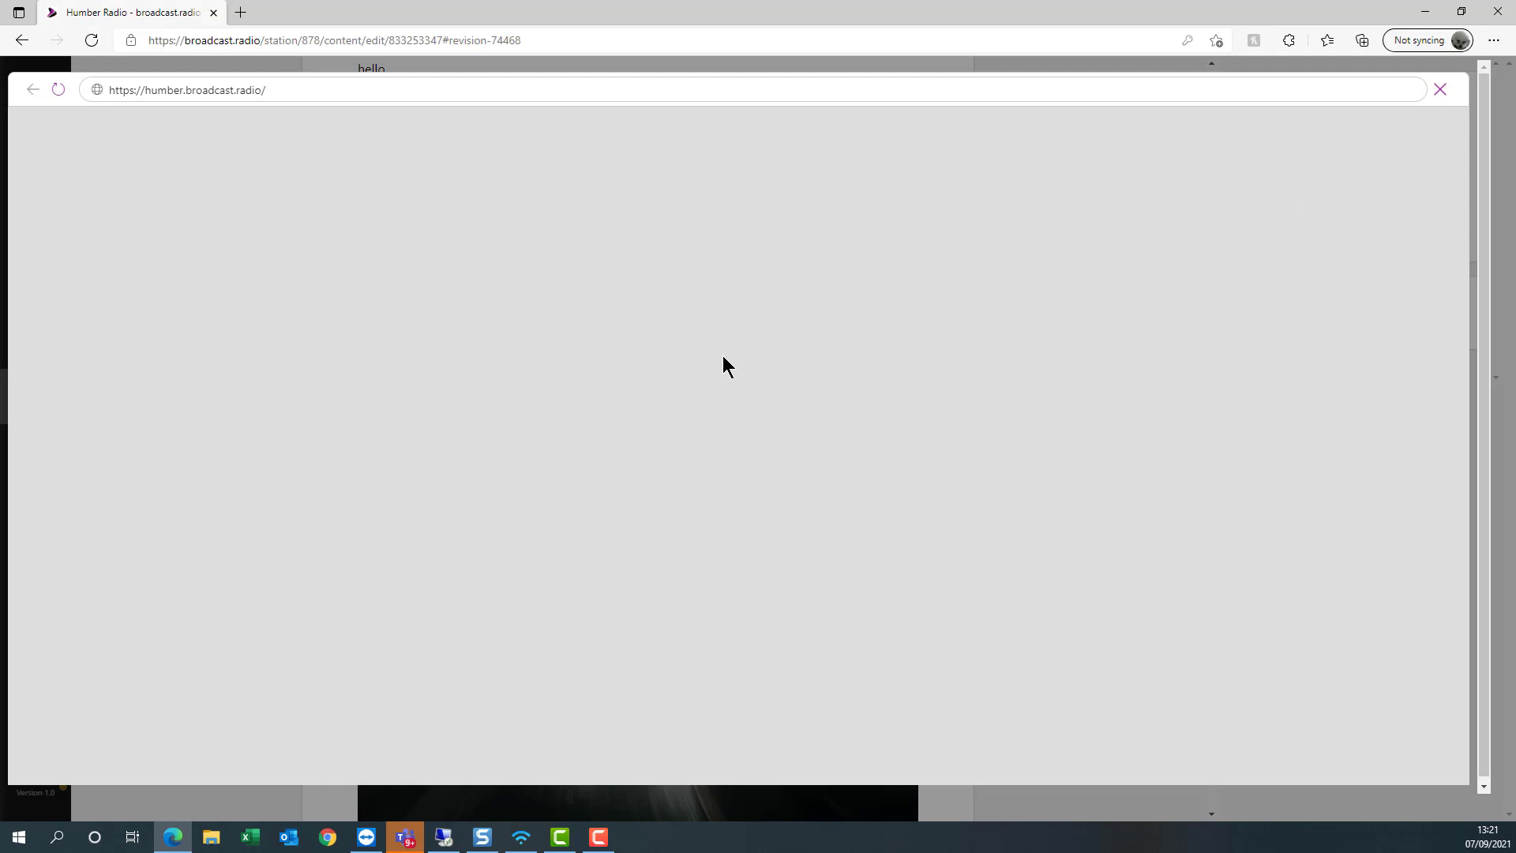
{"action": "scroll", "coordinate": [751, 312], "scroll_direction": "down", "scroll_amount": 3}
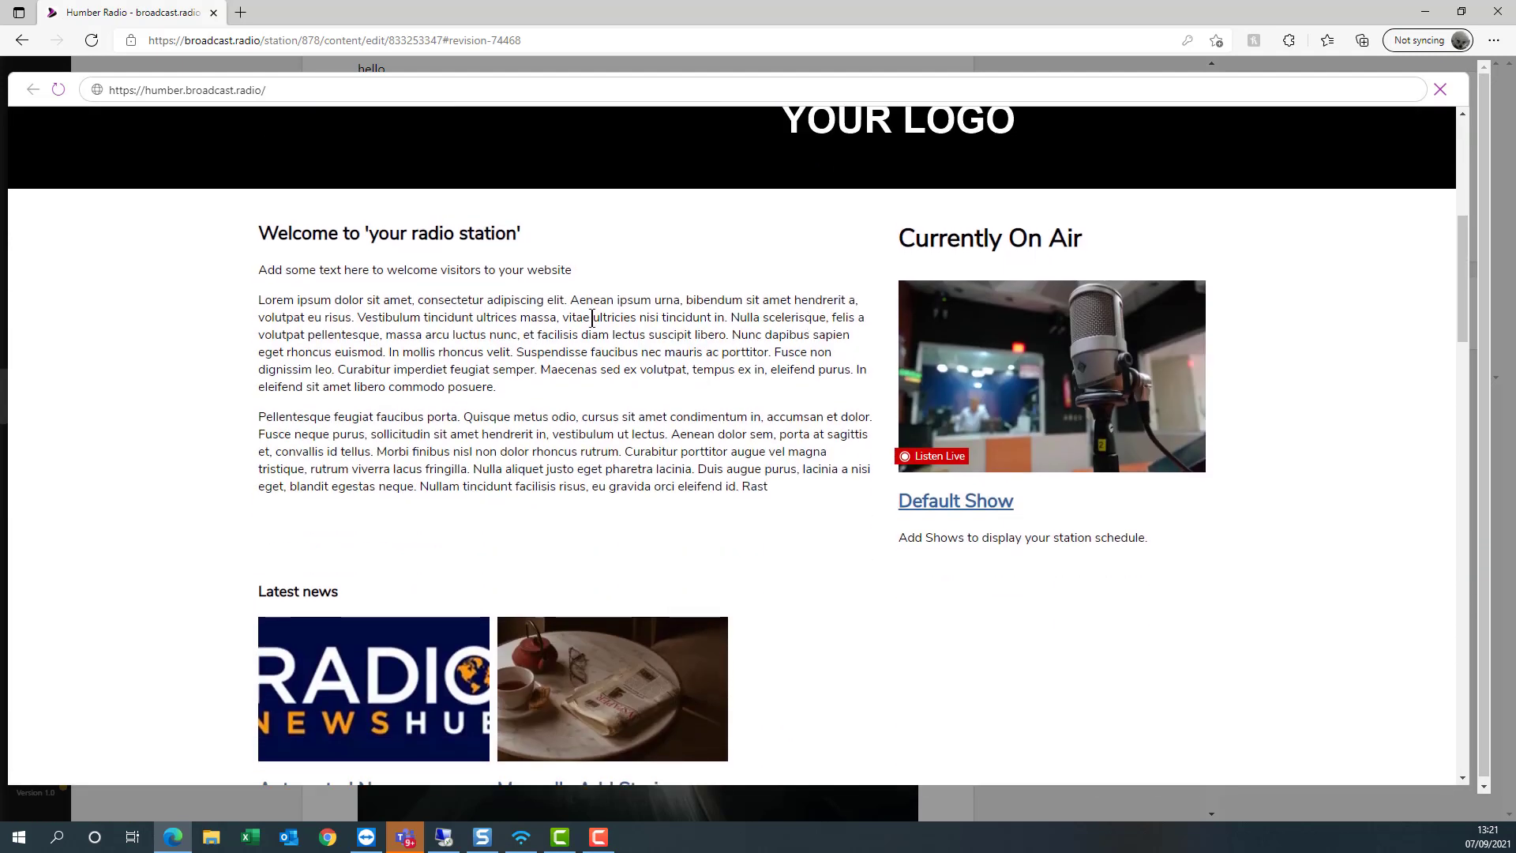
{"action": "scroll", "coordinate": [592, 317], "scroll_direction": "down", "scroll_amount": 4}
{"action": "scroll", "coordinate": [853, 252], "scroll_direction": "up", "scroll_amount": 8}
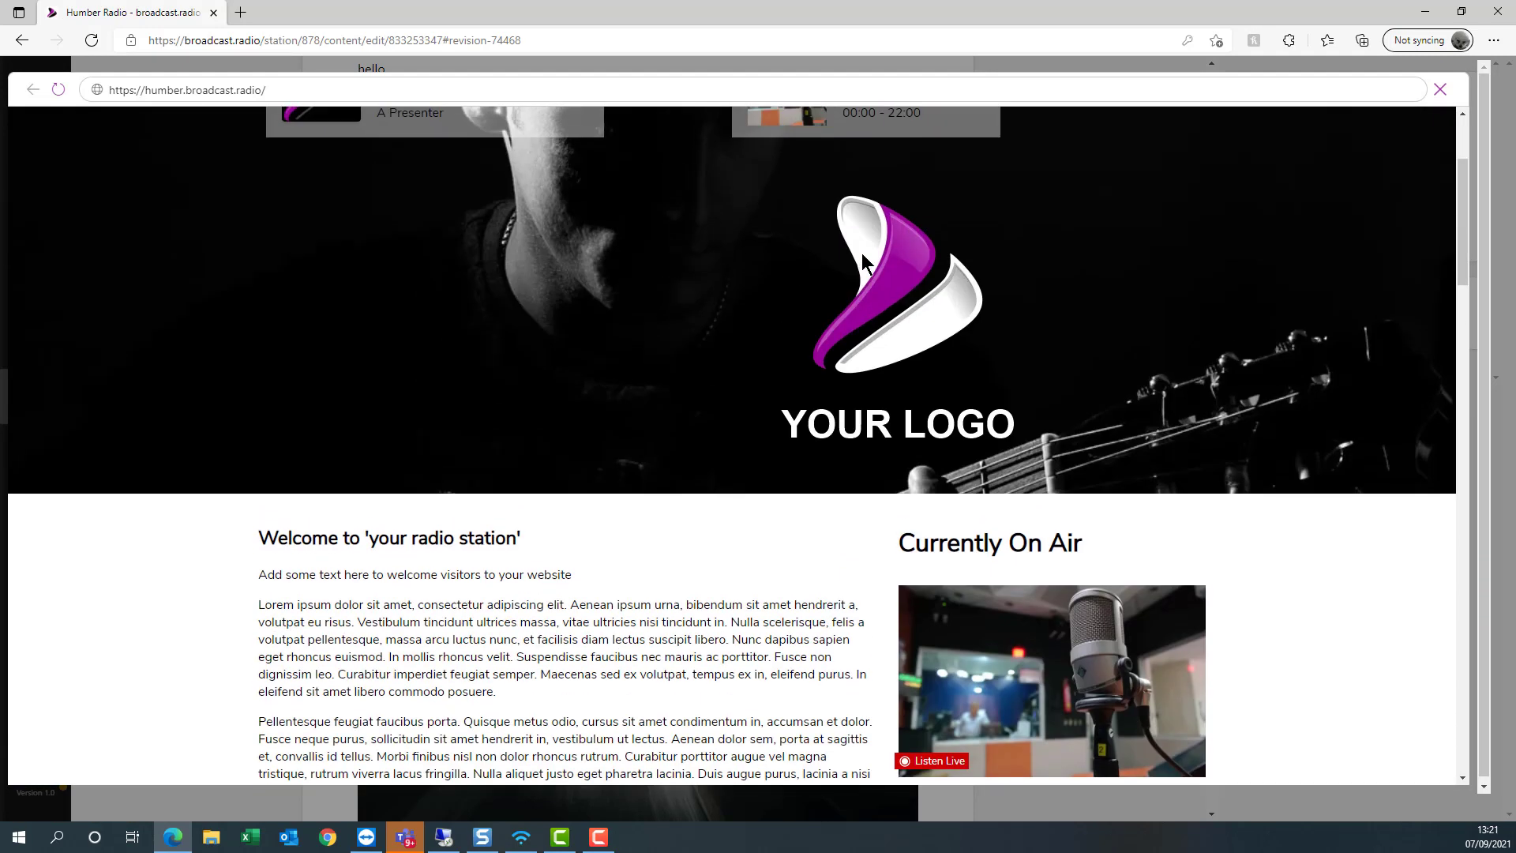
{"action": "scroll", "coordinate": [862, 258], "scroll_direction": "down", "scroll_amount": 10}
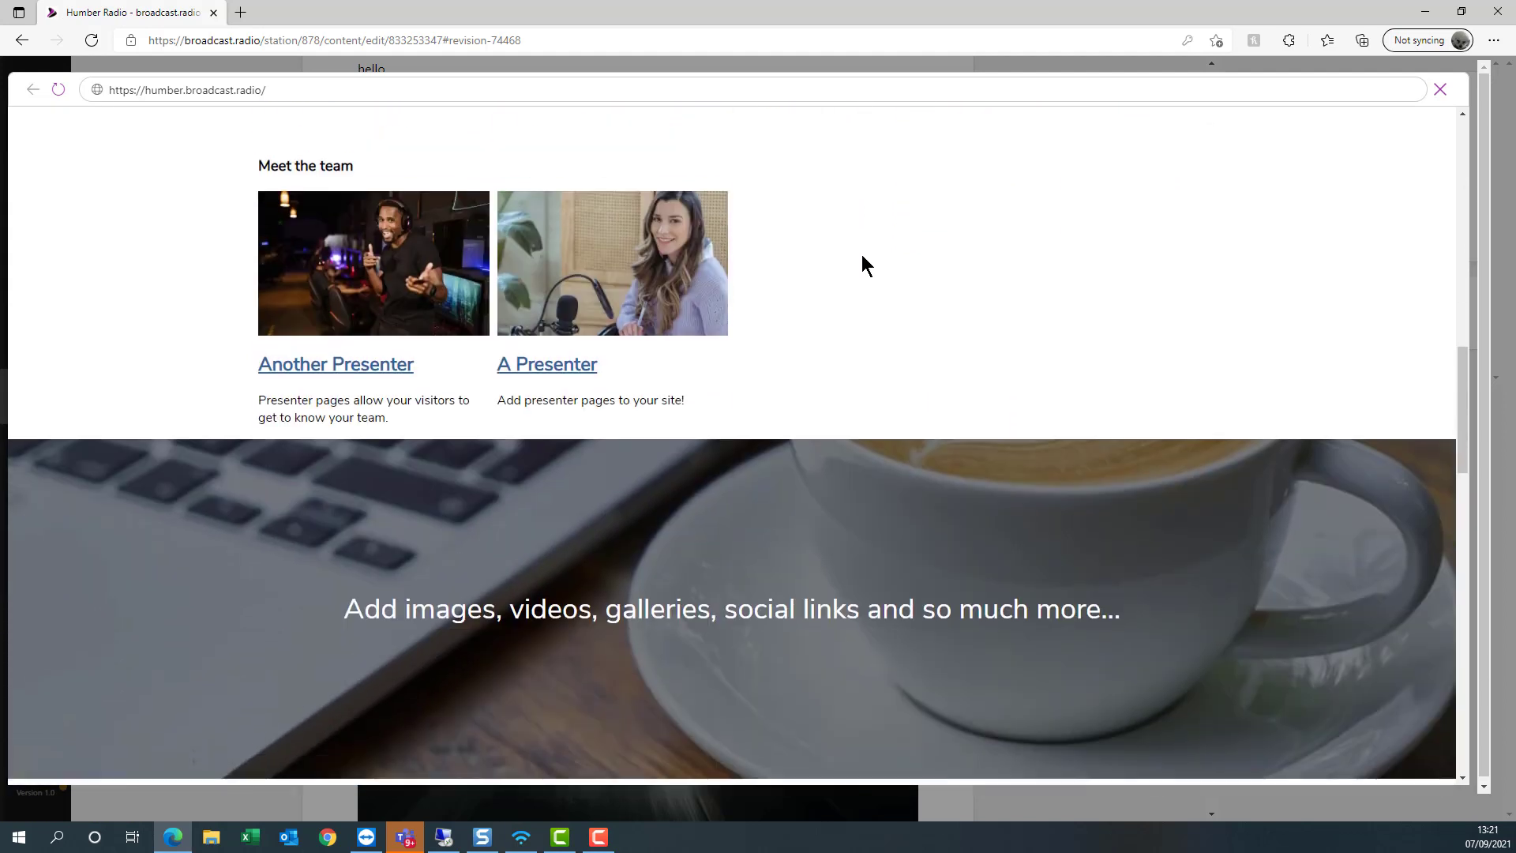
{"action": "scroll", "coordinate": [861, 254], "scroll_direction": "down", "scroll_amount": 10}
- Examine how the "hello" paragraph, concert image and car cover with its button look in the preview, and close it
{"action": "scroll", "coordinate": [619, 348], "scroll_direction": "up", "scroll_amount": 4}
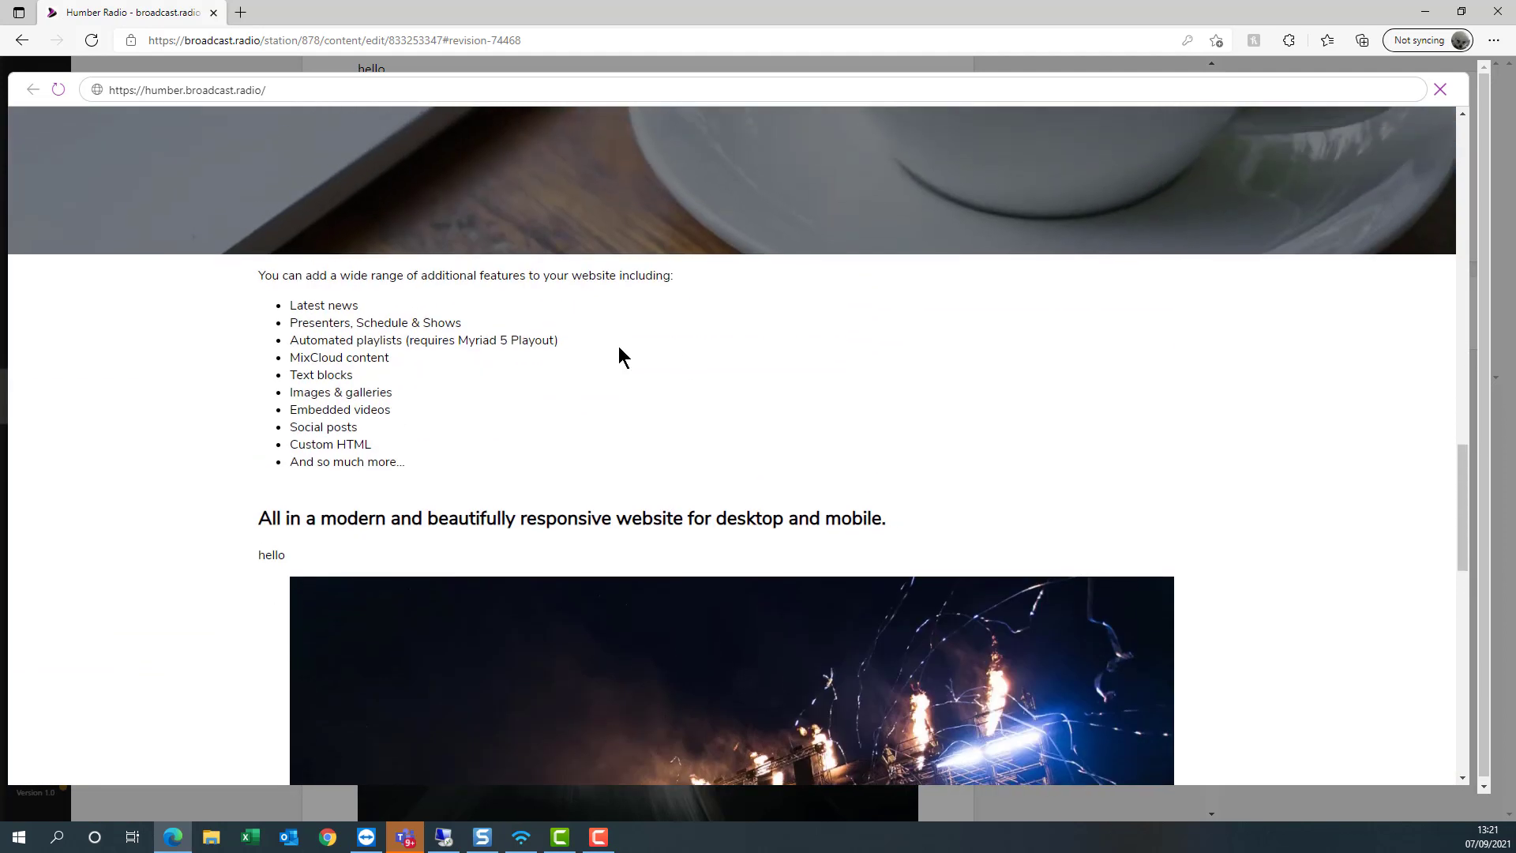
{"action": "scroll", "coordinate": [618, 348], "scroll_direction": "down", "scroll_amount": 3}
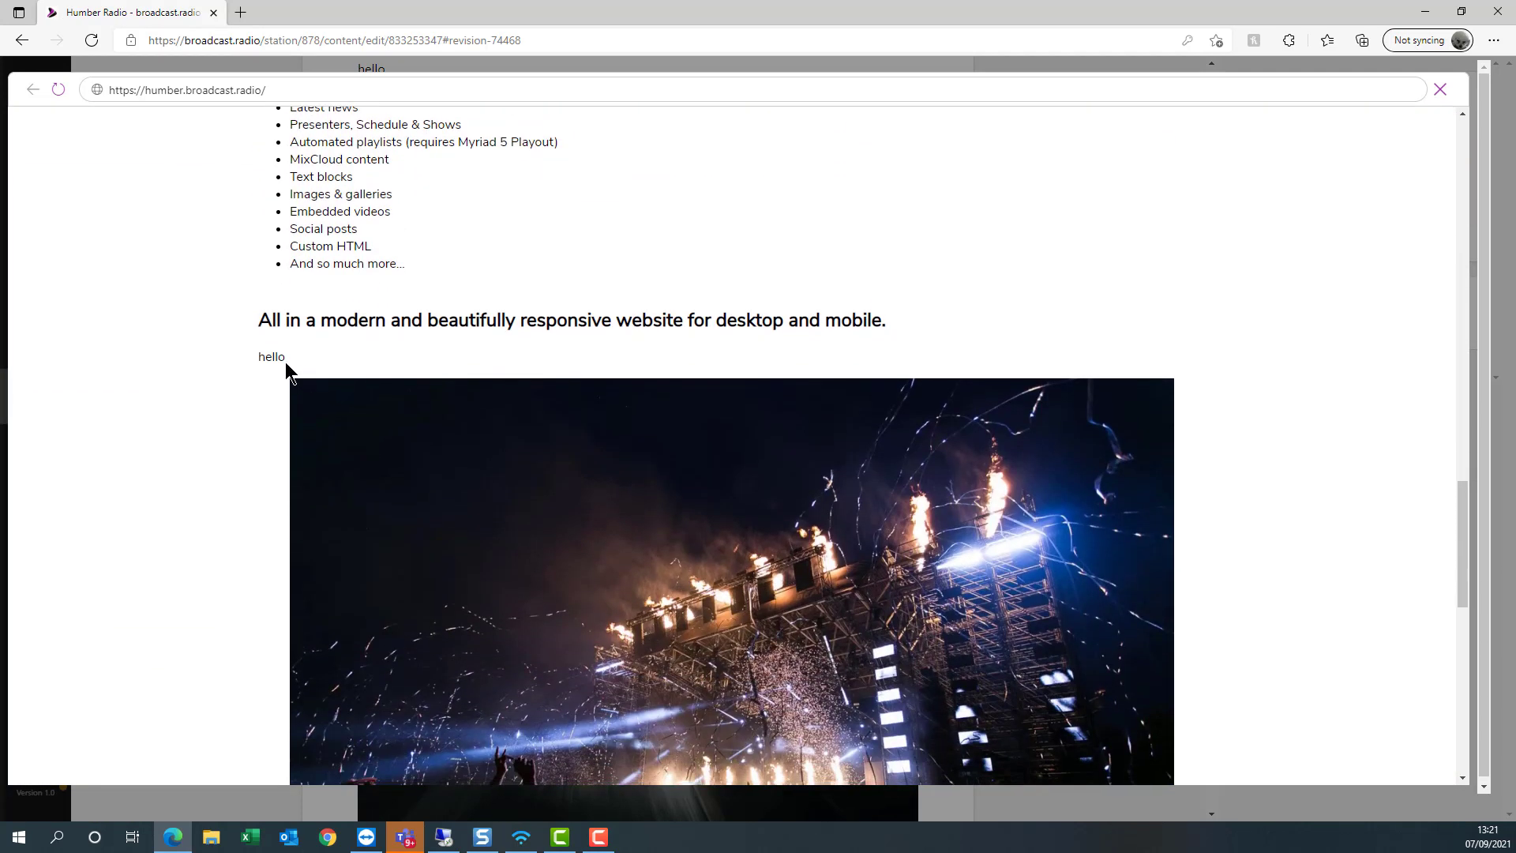
{"action": "scroll", "coordinate": [515, 455], "scroll_direction": "down", "scroll_amount": 3}
{"action": "scroll", "coordinate": [681, 399], "scroll_direction": "down", "scroll_amount": 6}
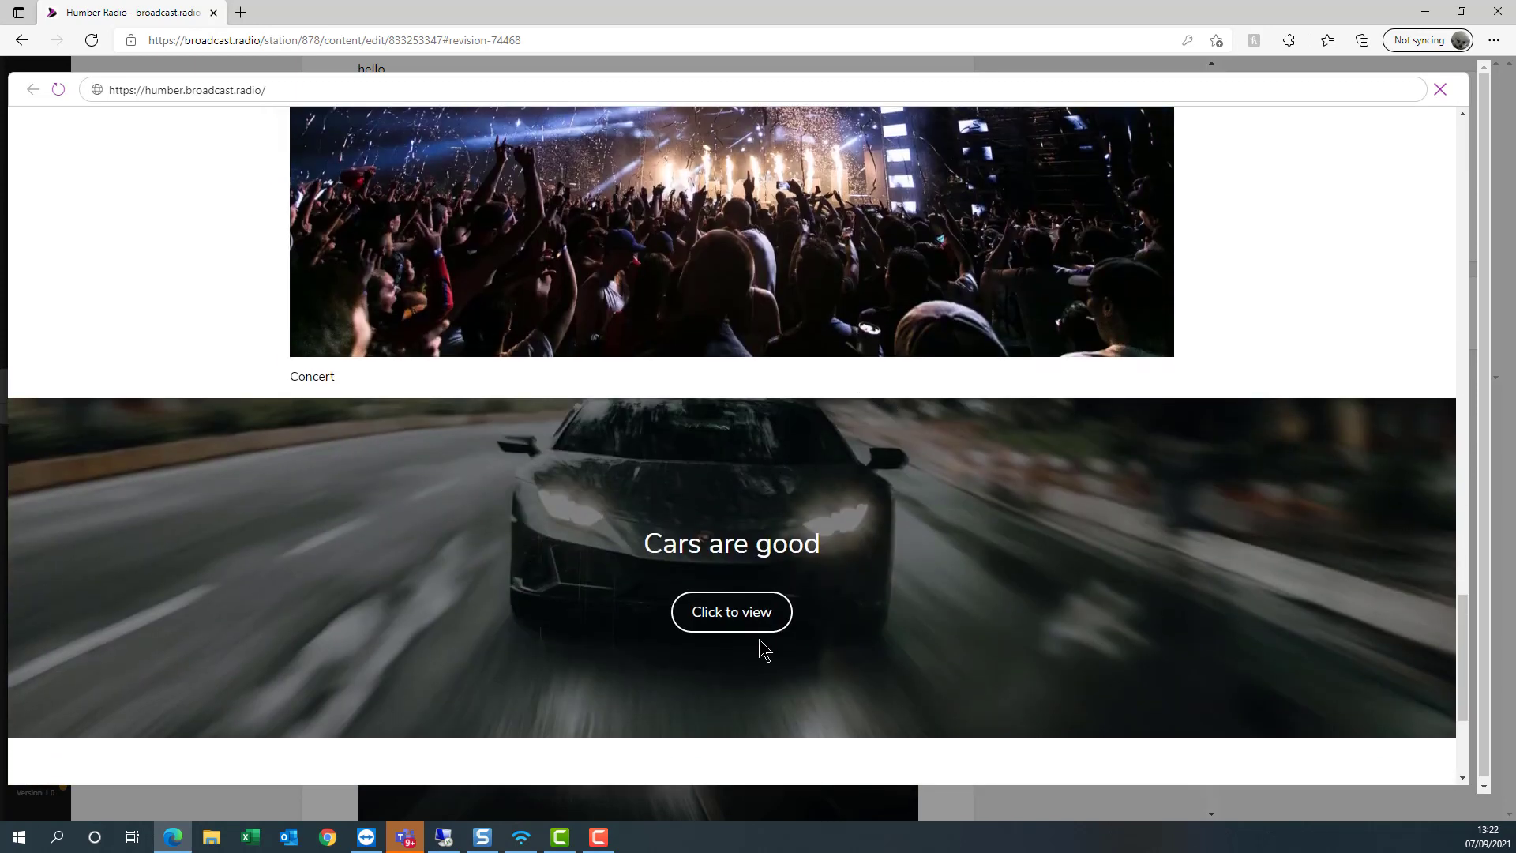
{"action": "scroll", "coordinate": [840, 542], "scroll_direction": "down", "scroll_amount": 4}
{"action": "scroll", "coordinate": [840, 529], "scroll_direction": "up", "scroll_amount": 10}
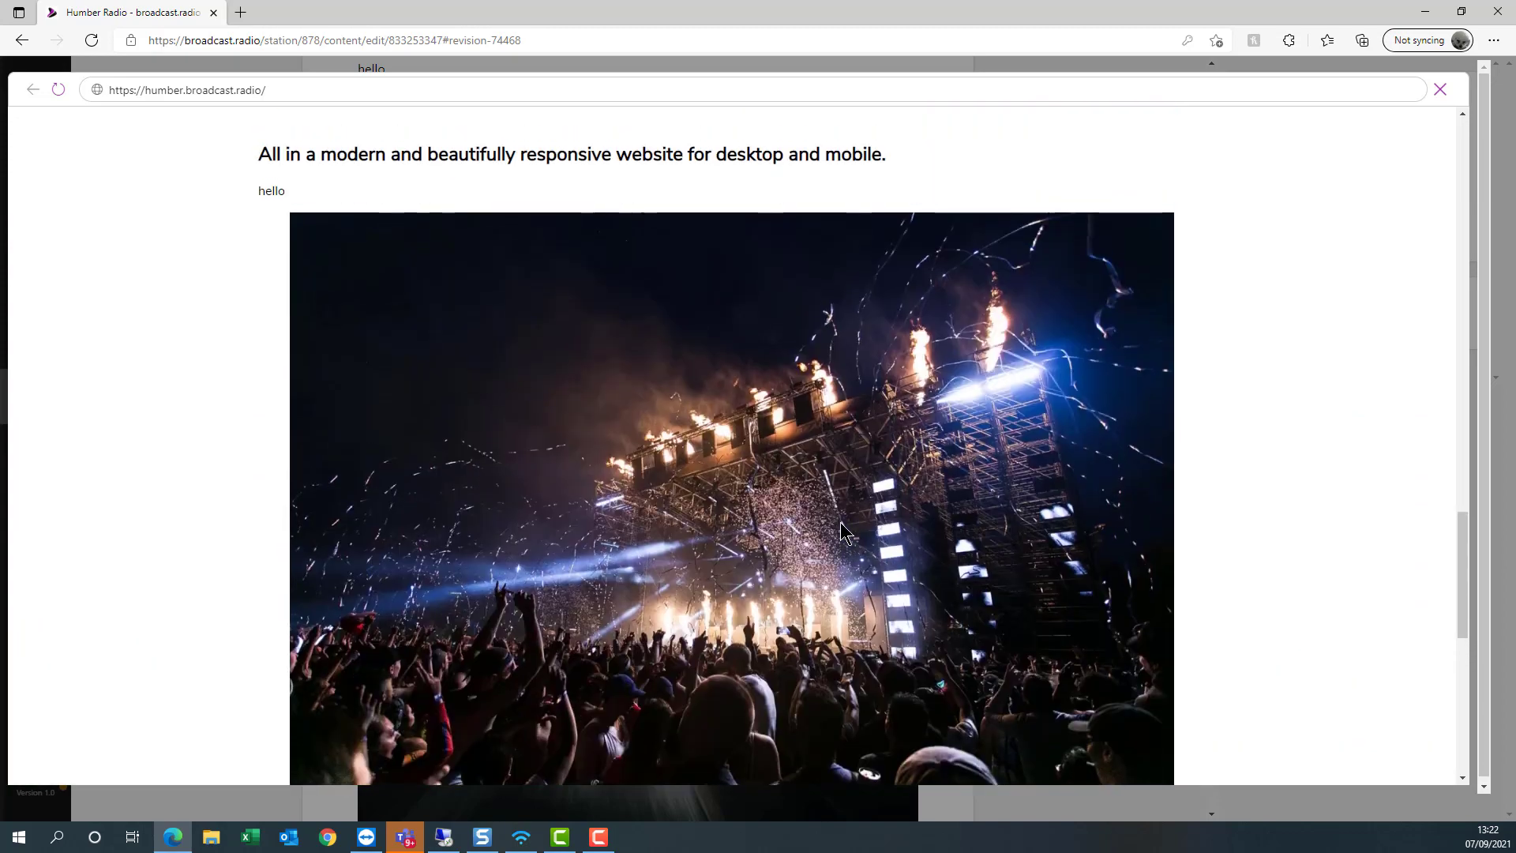
{"action": "scroll", "coordinate": [821, 505], "scroll_direction": "up", "scroll_amount": 3}
{"action": "scroll", "coordinate": [796, 483], "scroll_direction": "down", "scroll_amount": 7}
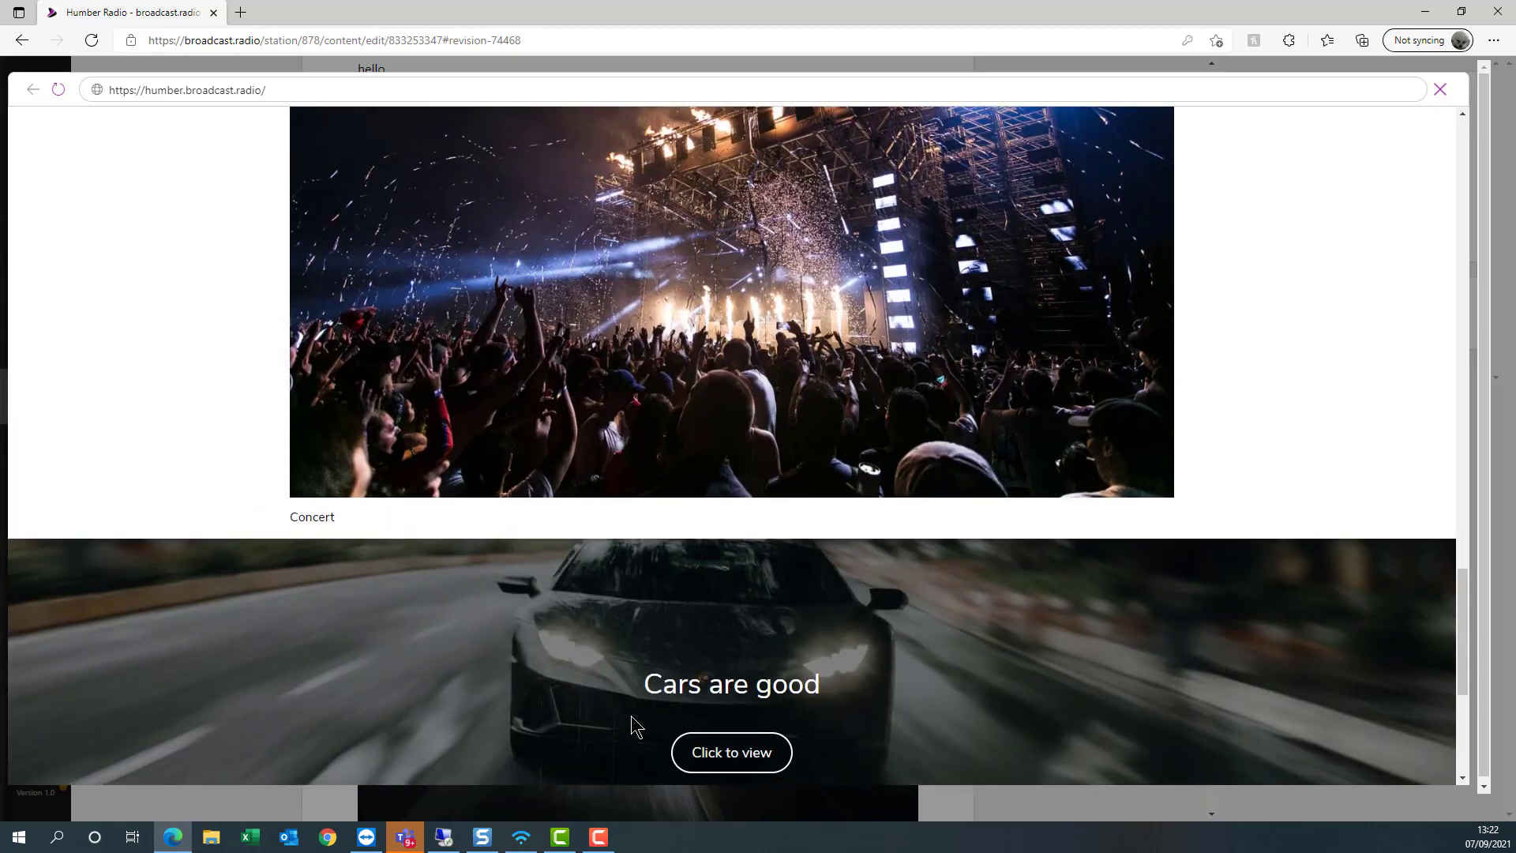
{"action": "scroll", "coordinate": [711, 715], "scroll_direction": "down", "scroll_amount": 5}
{"action": "scroll", "coordinate": [725, 489], "scroll_direction": "up", "scroll_amount": 9}
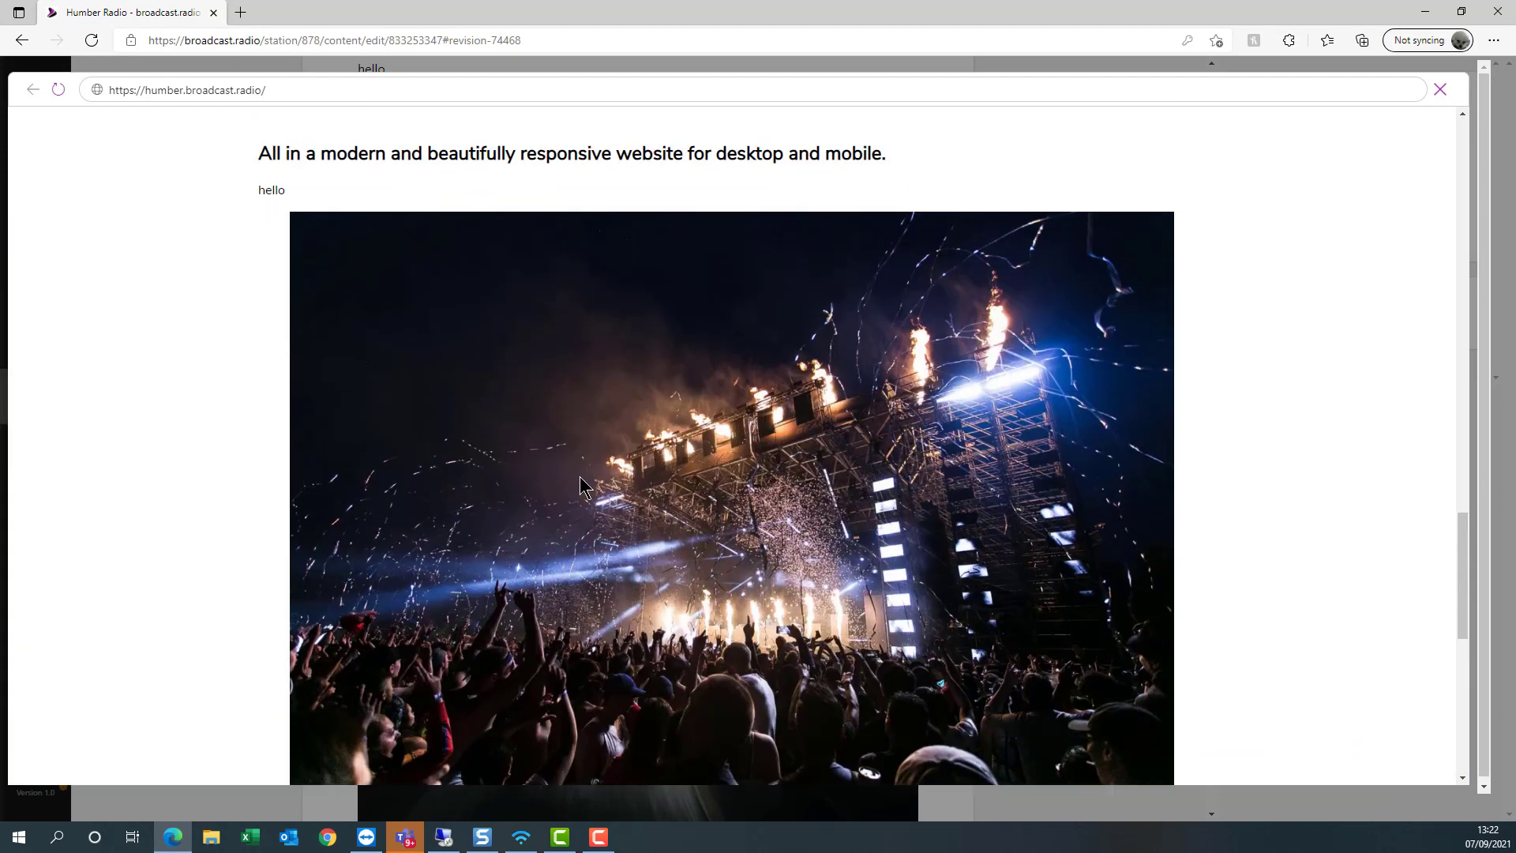
{"action": "left_click", "coordinate": [1441, 90]}
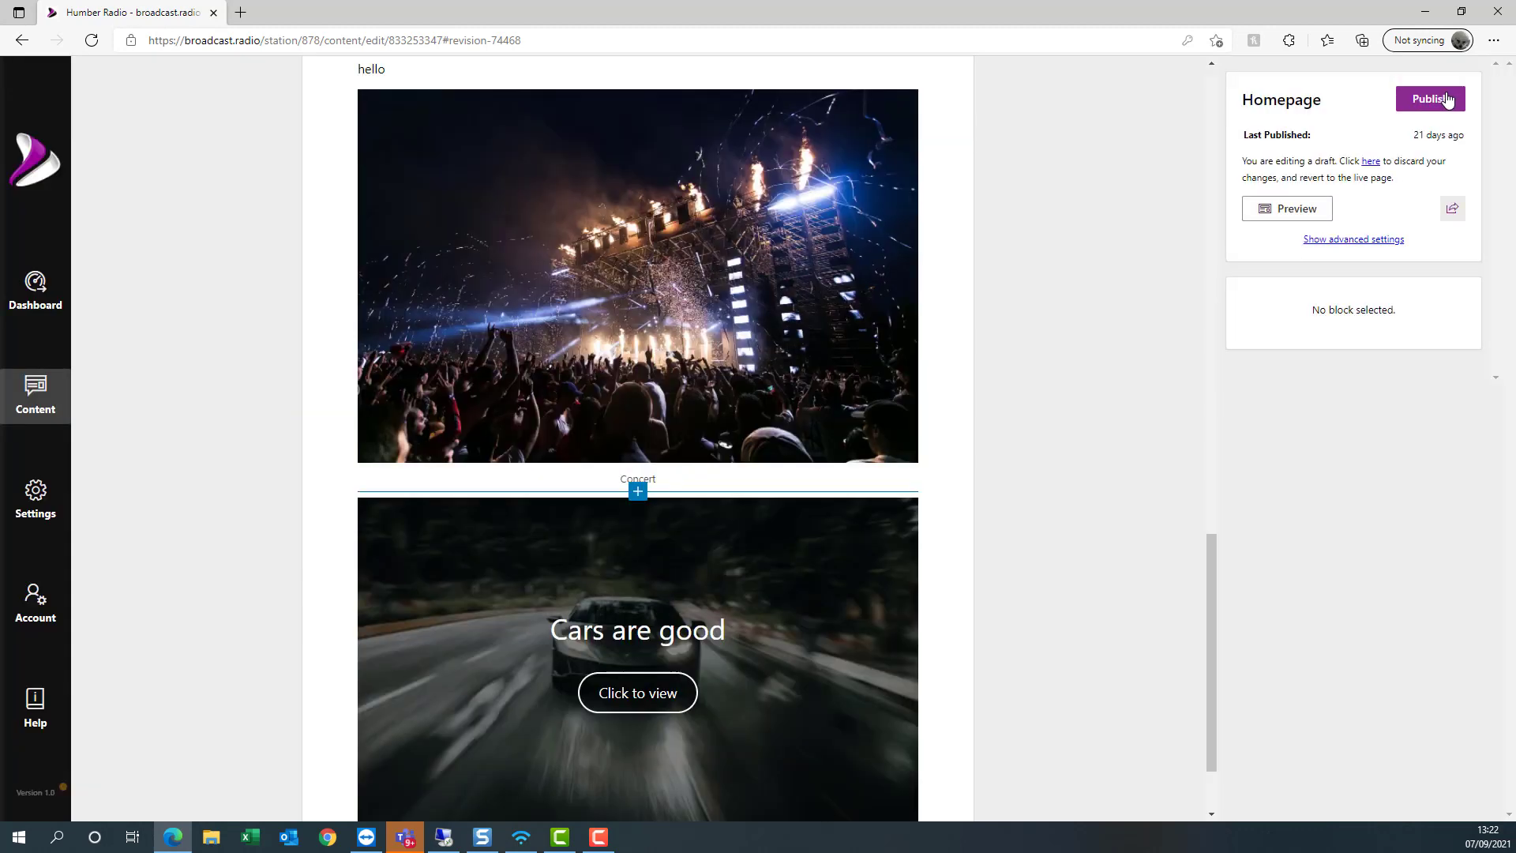
- Find the Spacer block by searching for "spac", insert it and move it between the concert image and the car cover
{"action": "scroll", "coordinate": [664, 573], "scroll_direction": "down", "scroll_amount": 2}
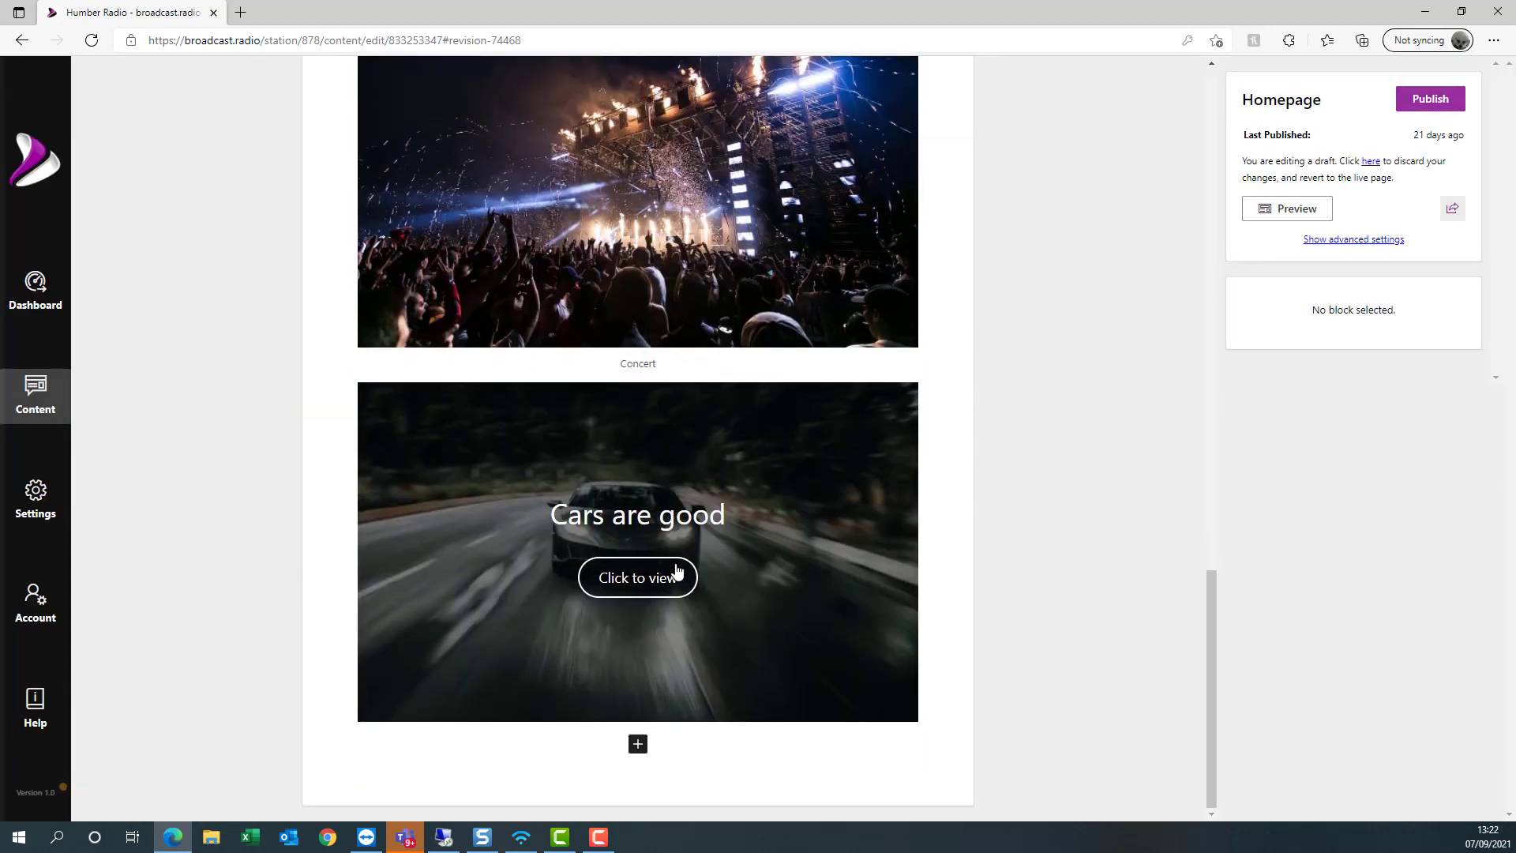
{"action": "left_click", "coordinate": [637, 745]}
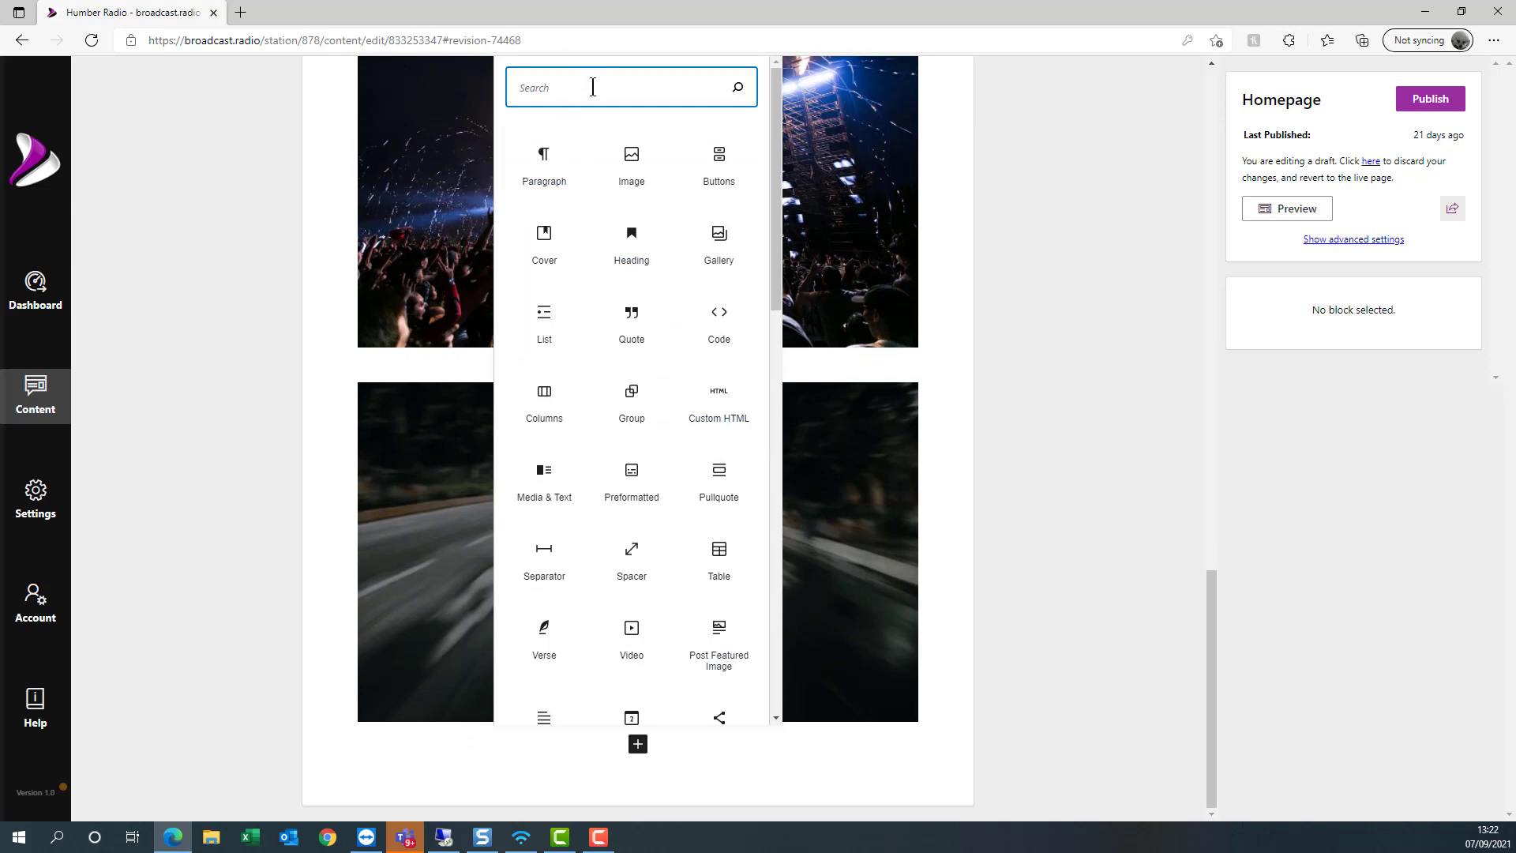
{"action": "type", "text": "spac"}
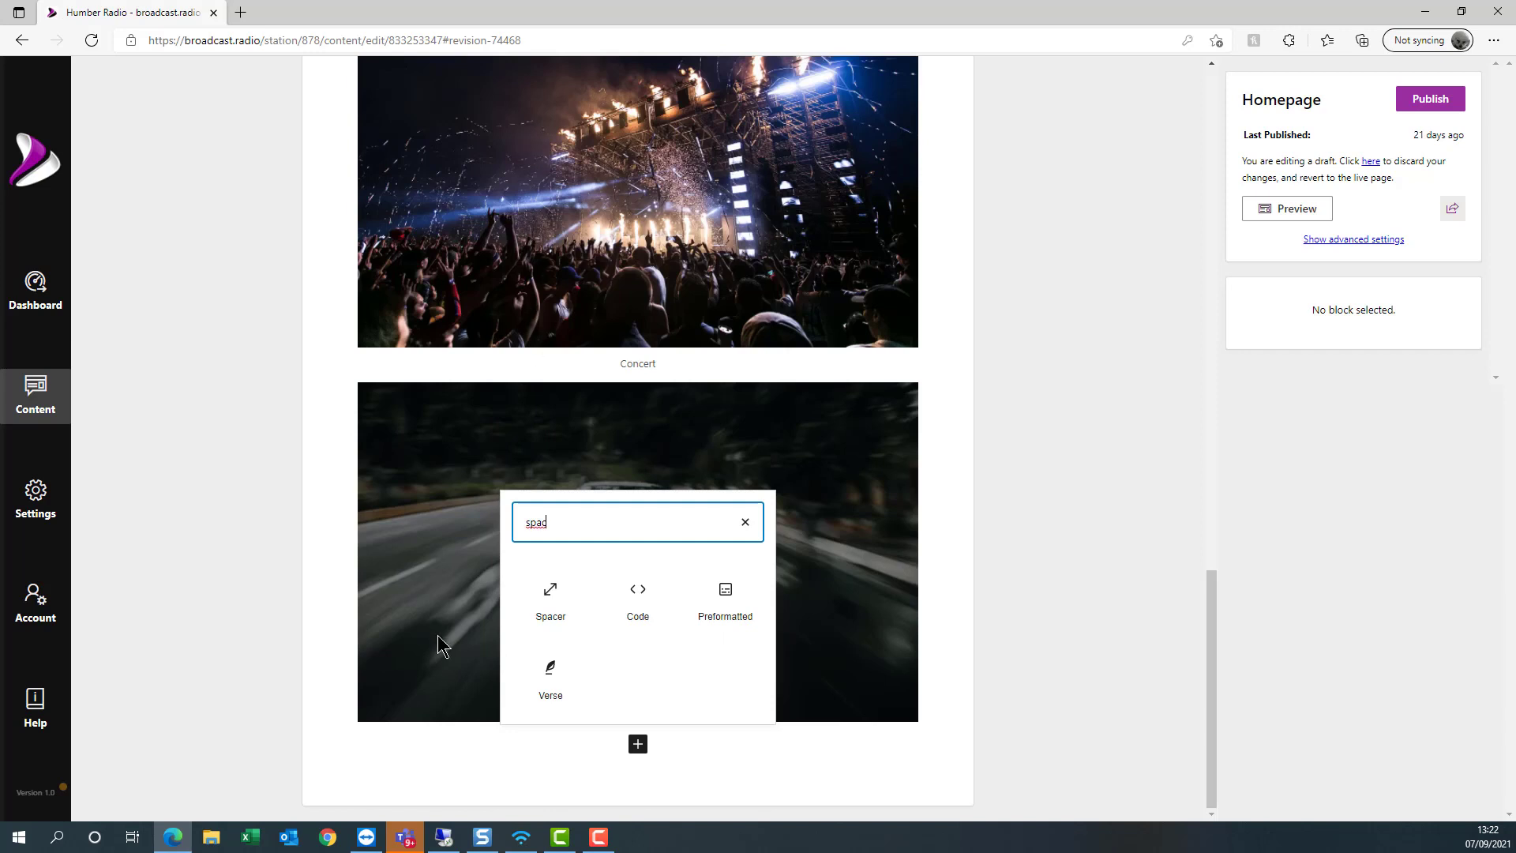
{"action": "left_click", "coordinate": [551, 591]}
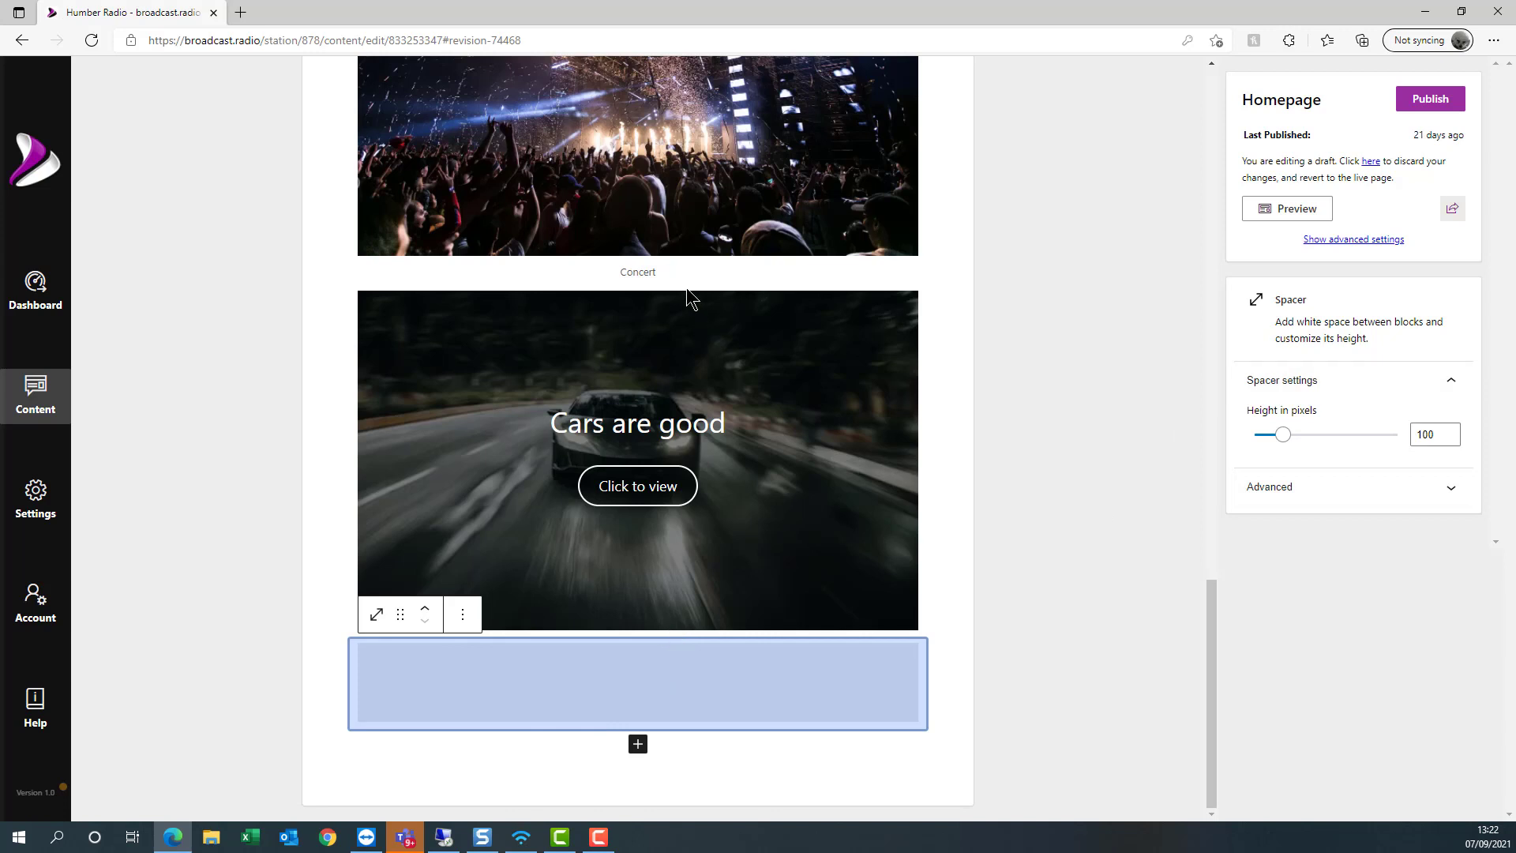
{"action": "left_click", "coordinate": [425, 615]}
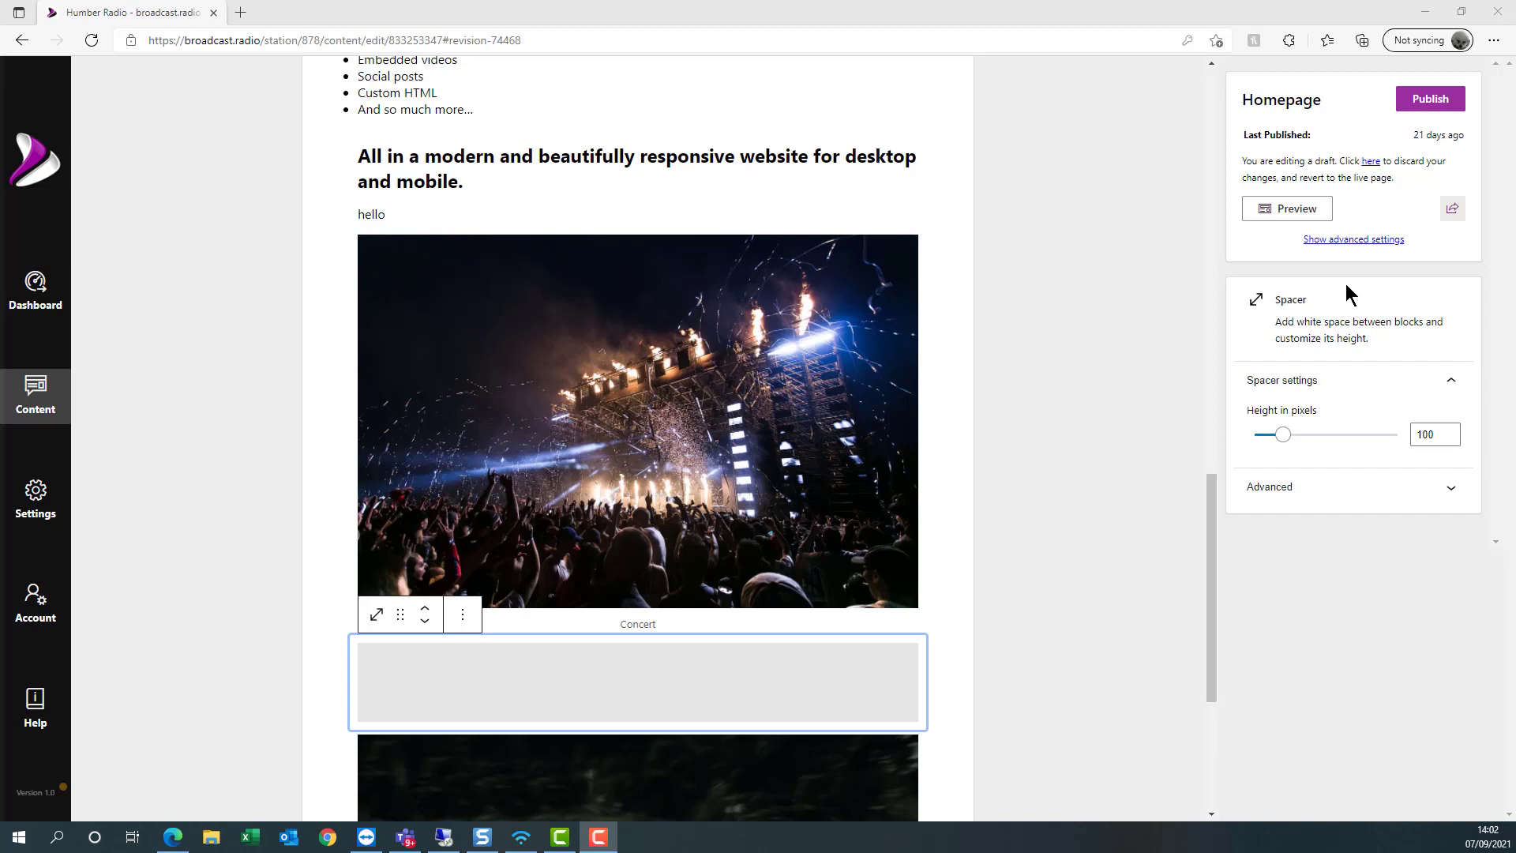
- Preview the homepage, check the spacing between the concert image and the car cover, and close the preview
{"action": "left_click", "coordinate": [1285, 210]}
{"action": "scroll", "coordinate": [960, 421], "scroll_direction": "down", "scroll_amount": 10}
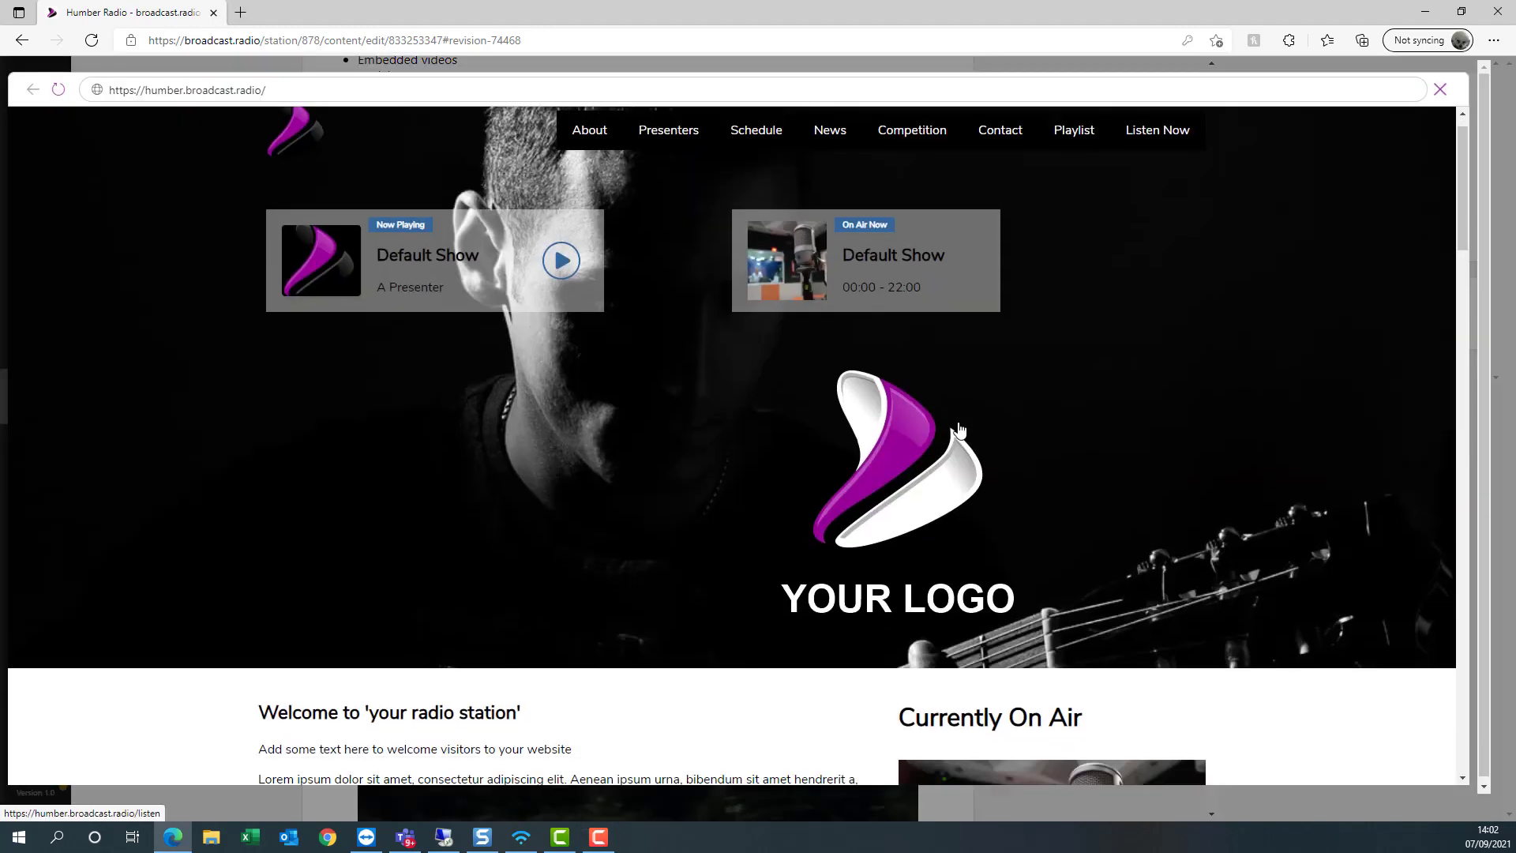
{"action": "scroll", "coordinate": [961, 421], "scroll_direction": "down", "scroll_amount": 12}
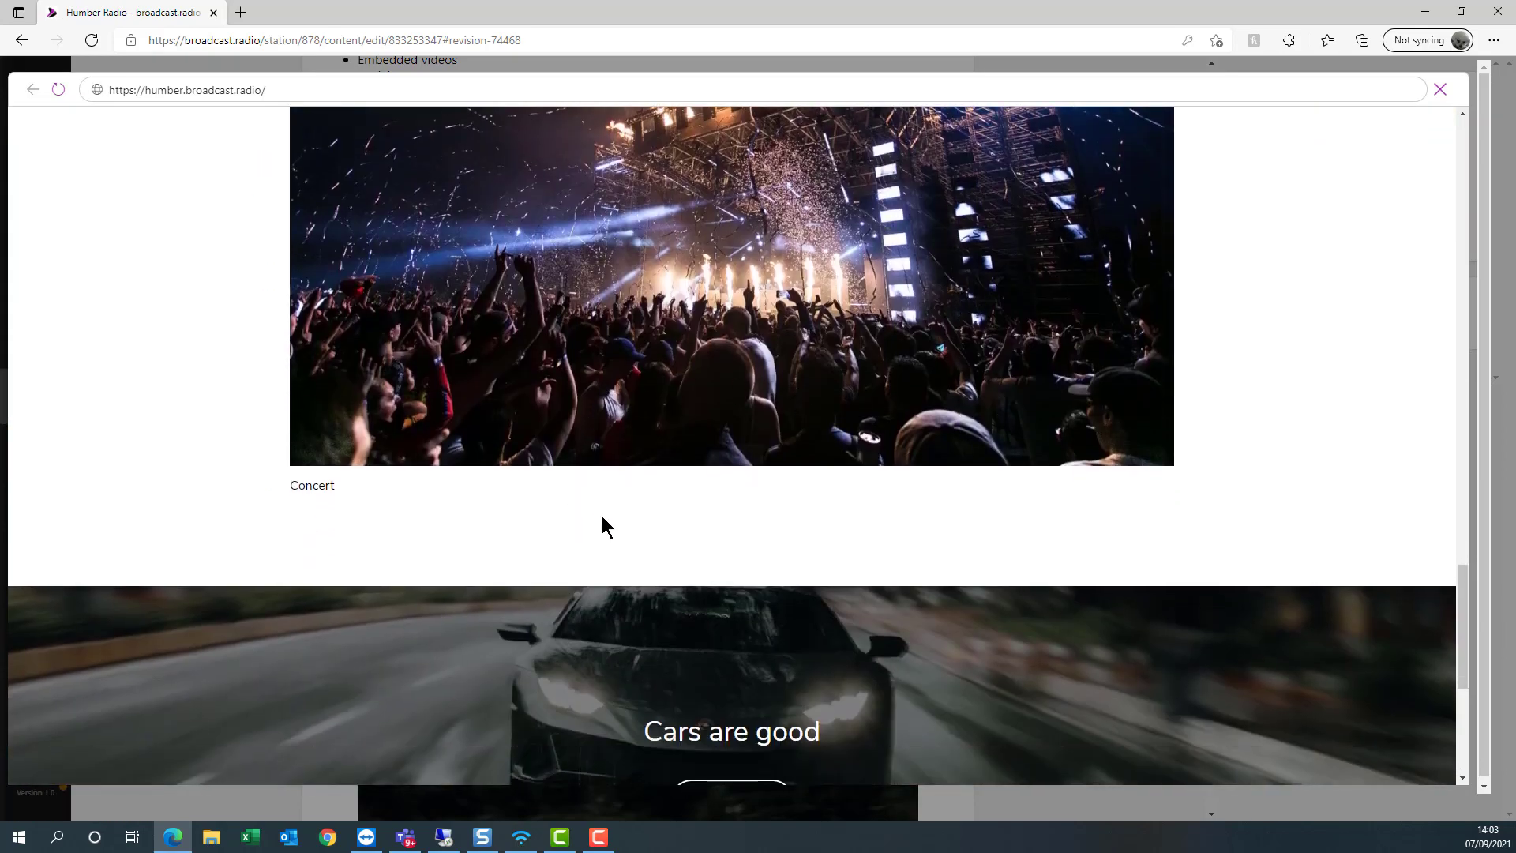
{"action": "scroll", "coordinate": [624, 525], "scroll_direction": "down", "scroll_amount": 3}
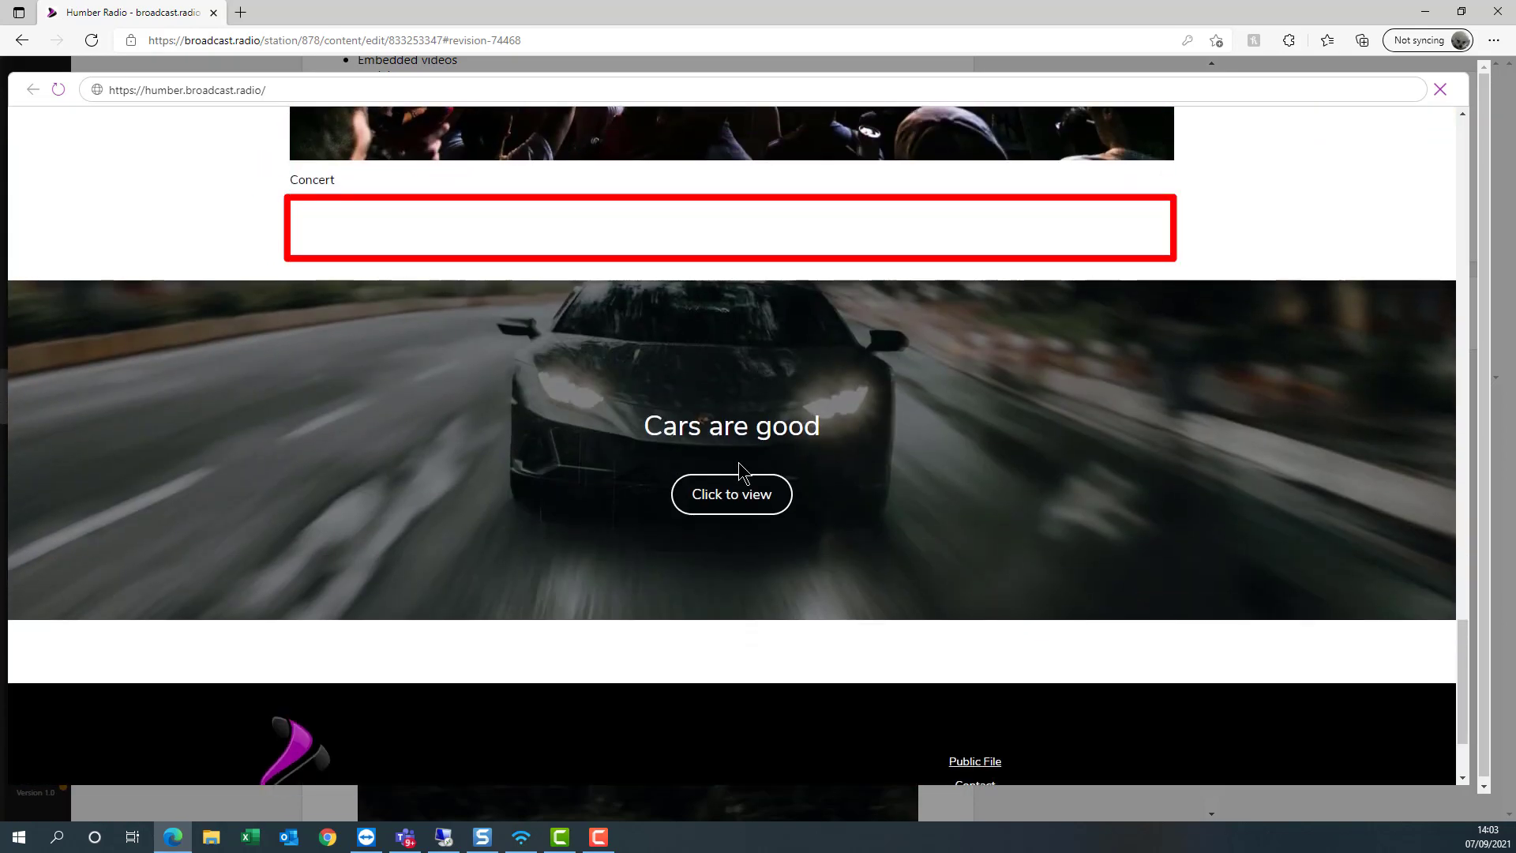
{"action": "scroll", "coordinate": [739, 462], "scroll_direction": "up", "scroll_amount": 5}
{"action": "scroll", "coordinate": [739, 461], "scroll_direction": "down", "scroll_amount": 2}
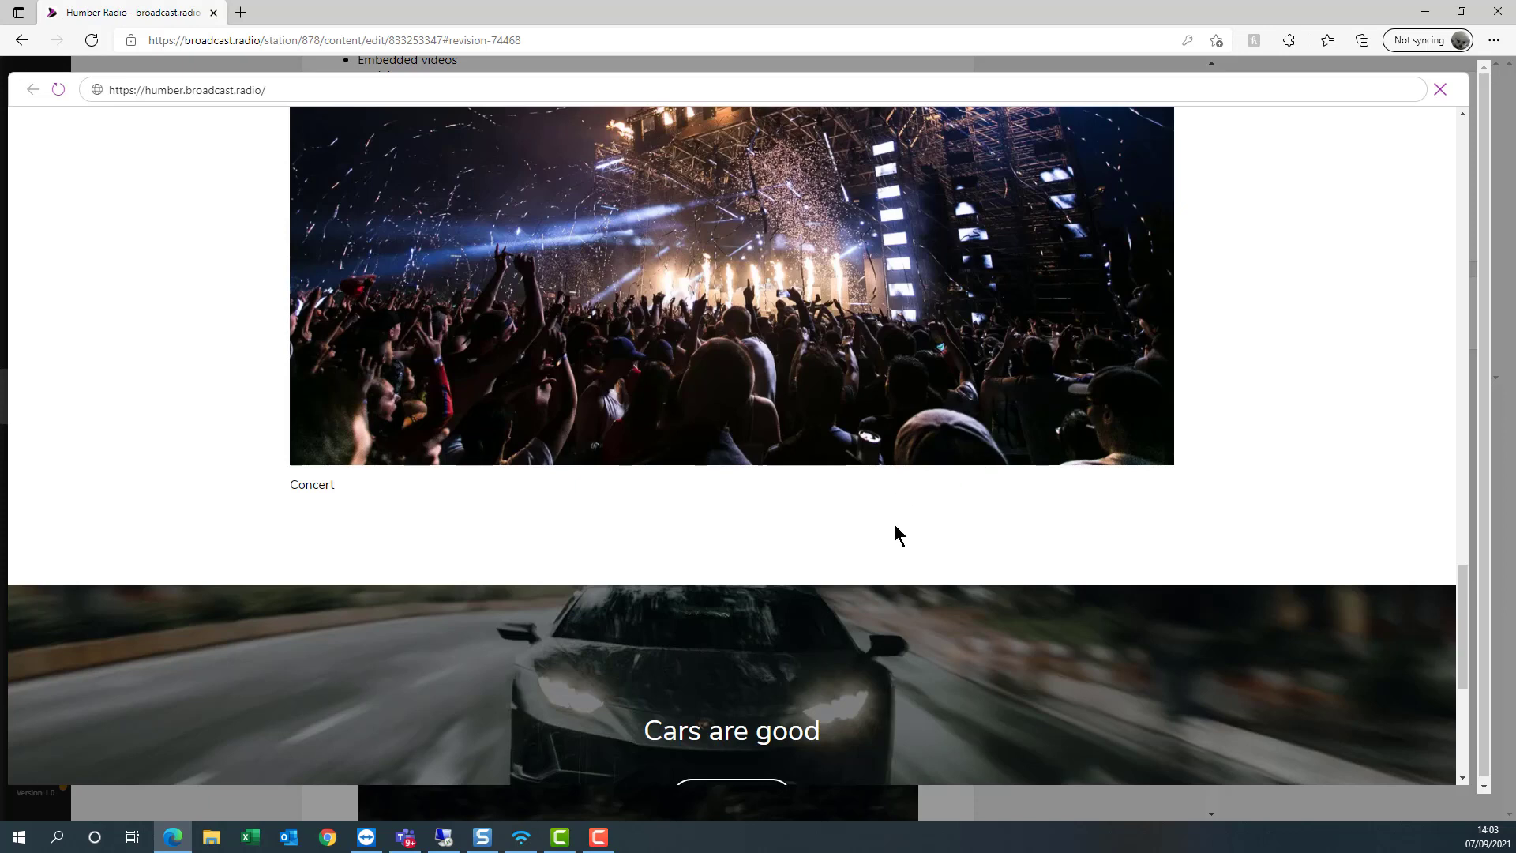
{"action": "left_click", "coordinate": [1441, 90]}
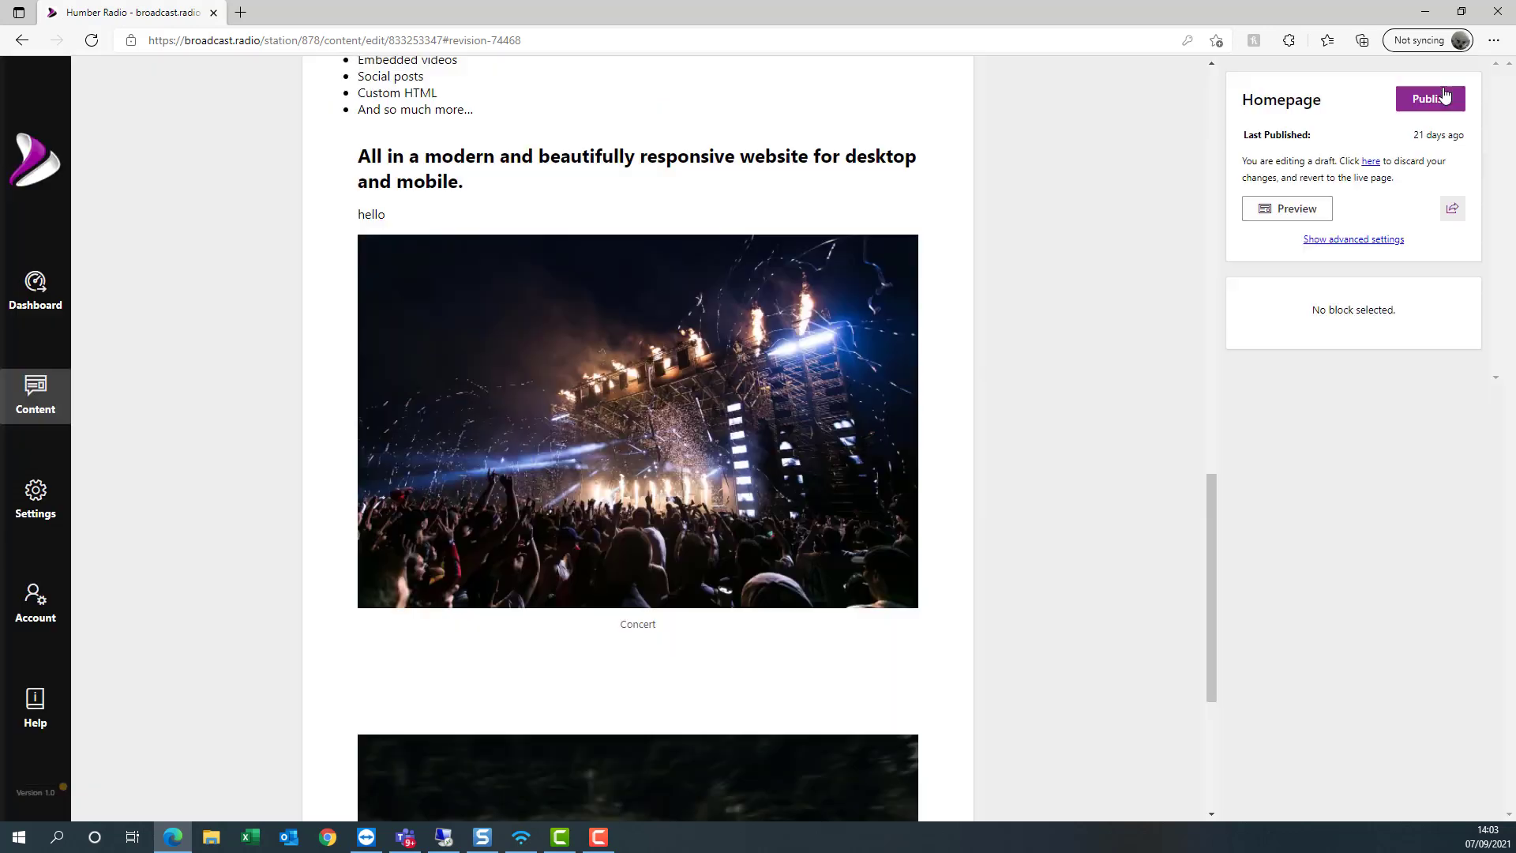
- Add a Heading block below the car cover and view its available heading levels
{"action": "scroll", "coordinate": [770, 533], "scroll_direction": "down", "scroll_amount": 2}
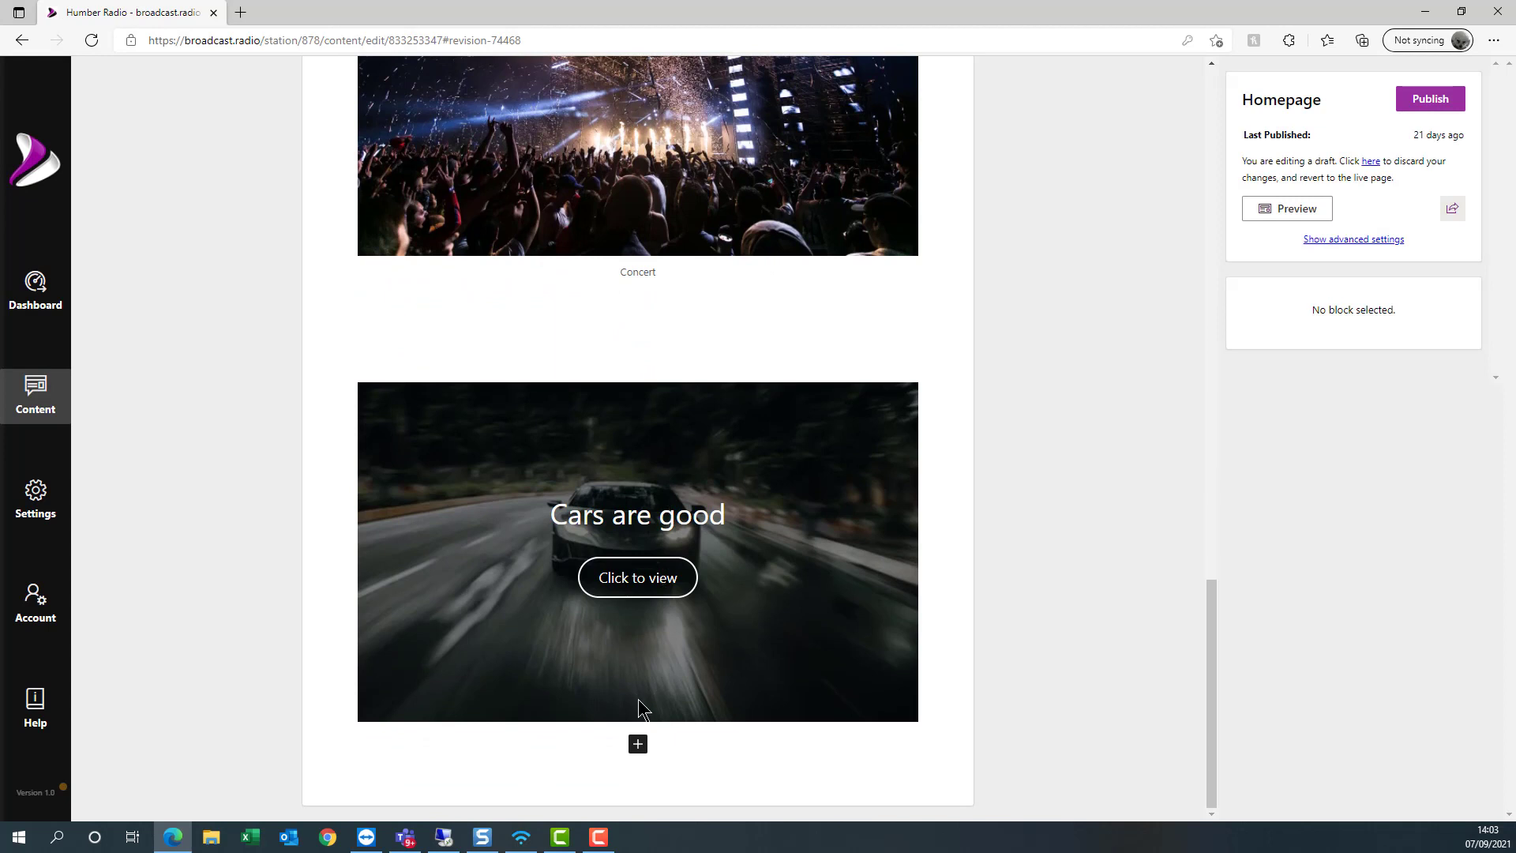
{"action": "left_click", "coordinate": [638, 745]}
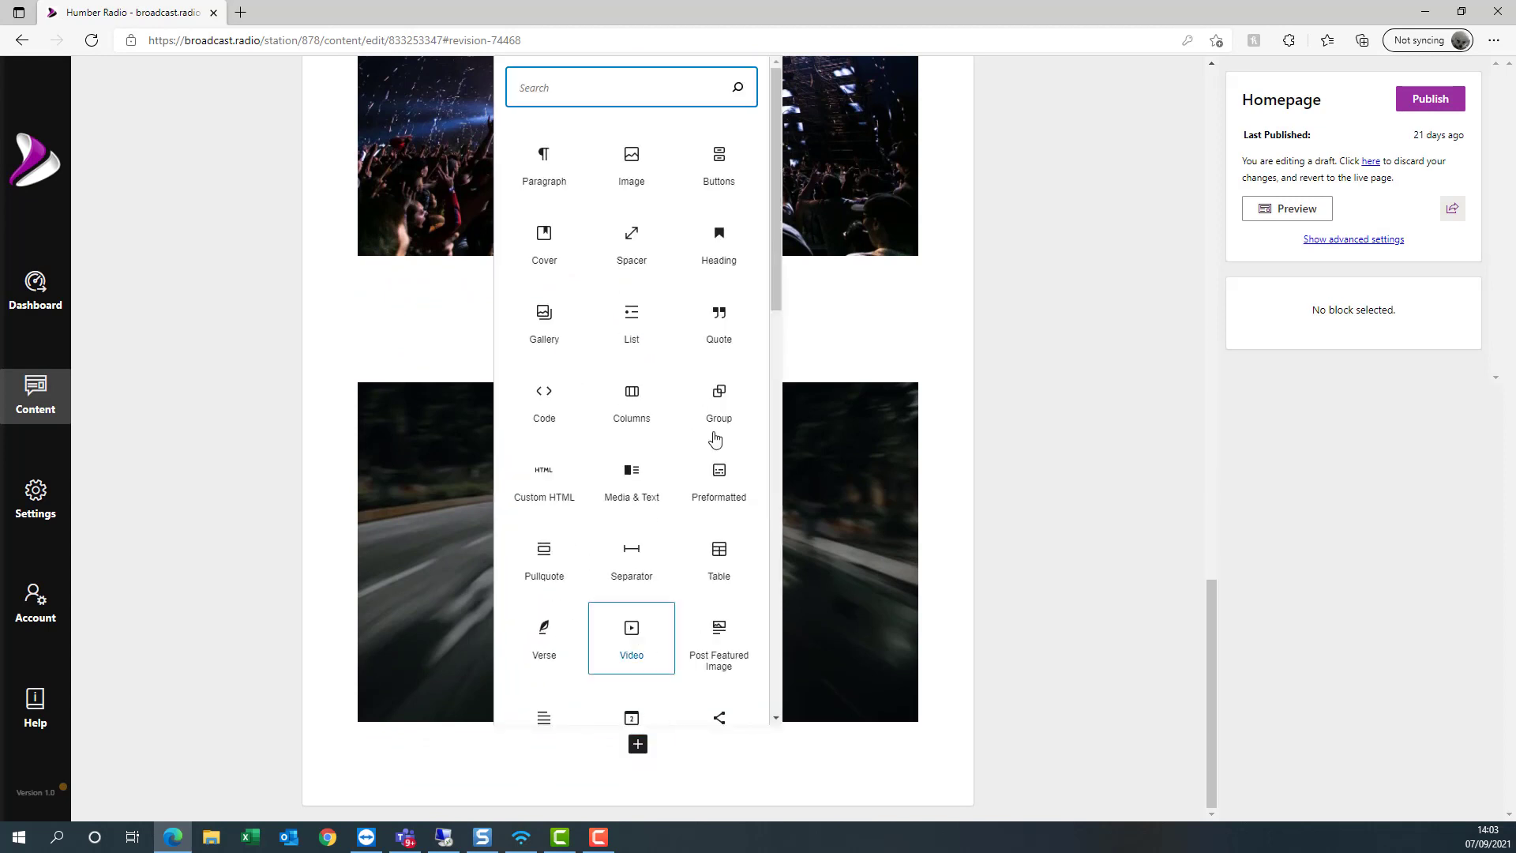
{"action": "left_click", "coordinate": [720, 240]}
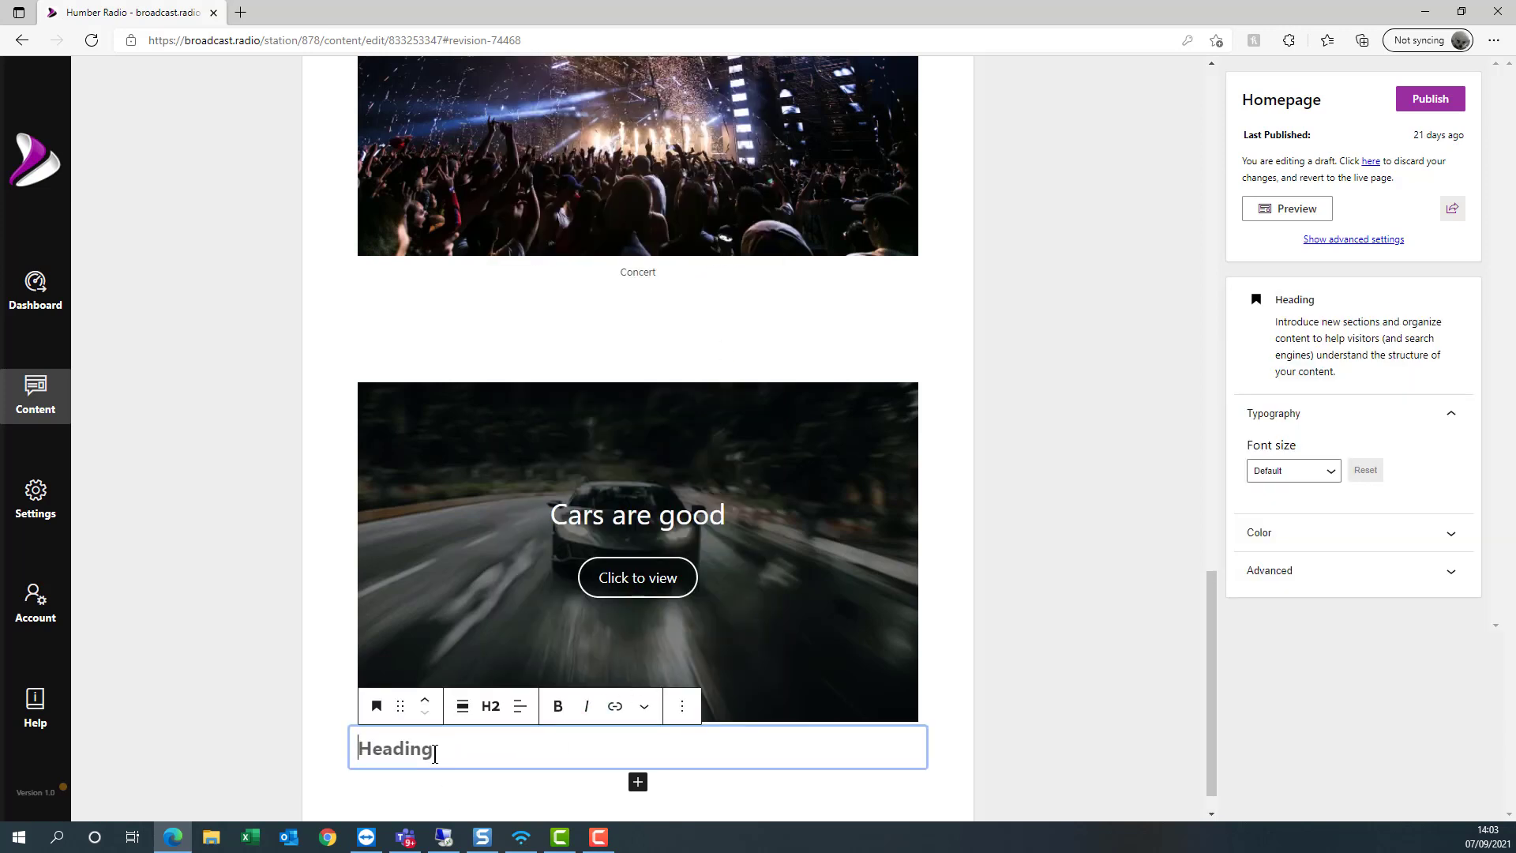
{"action": "left_click", "coordinate": [494, 706]}
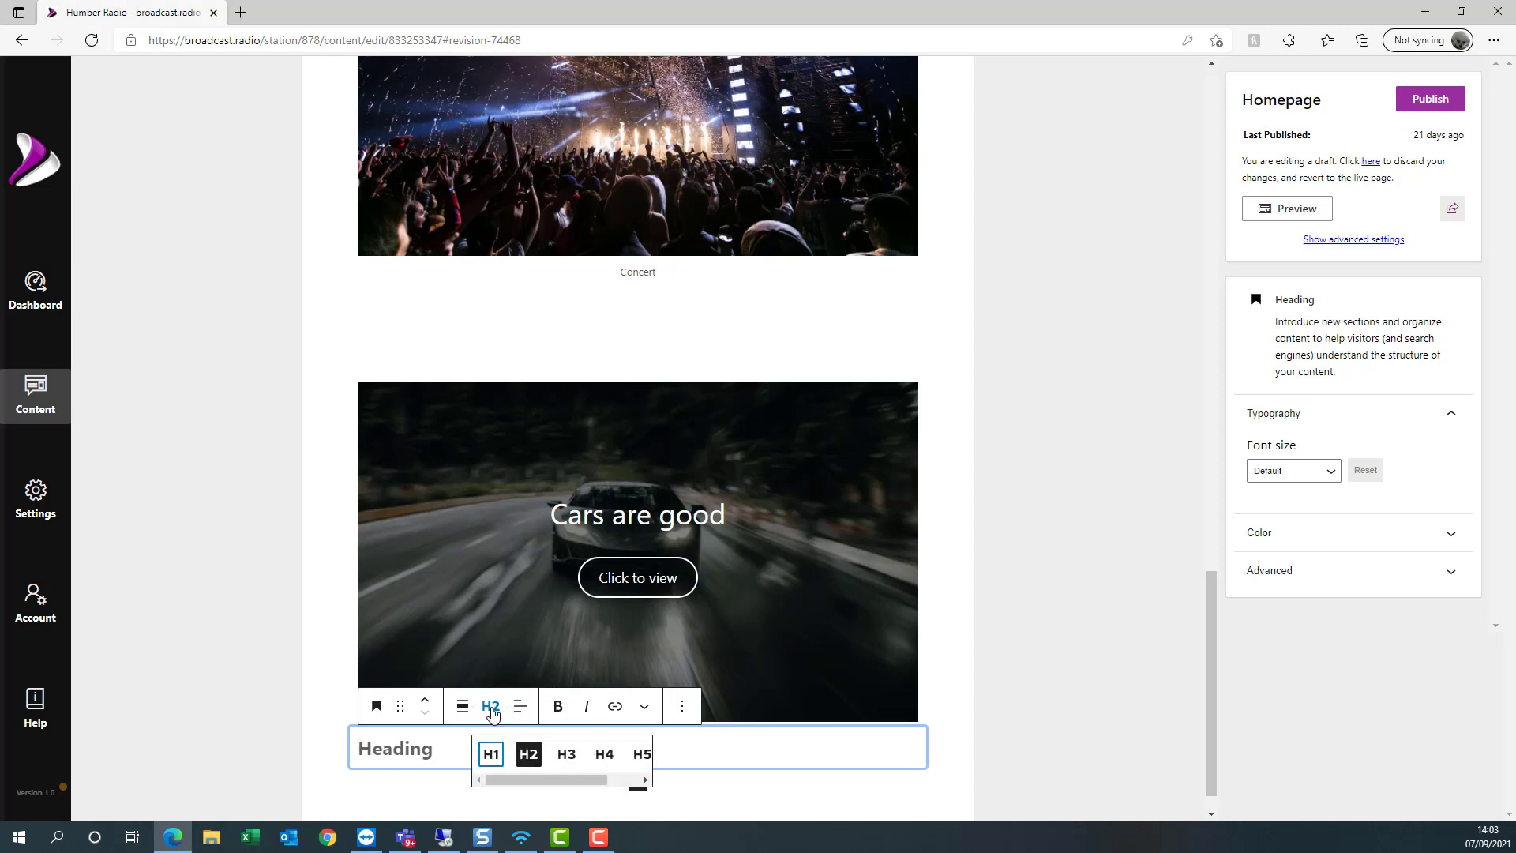
{"action": "left_click", "coordinate": [686, 797]}
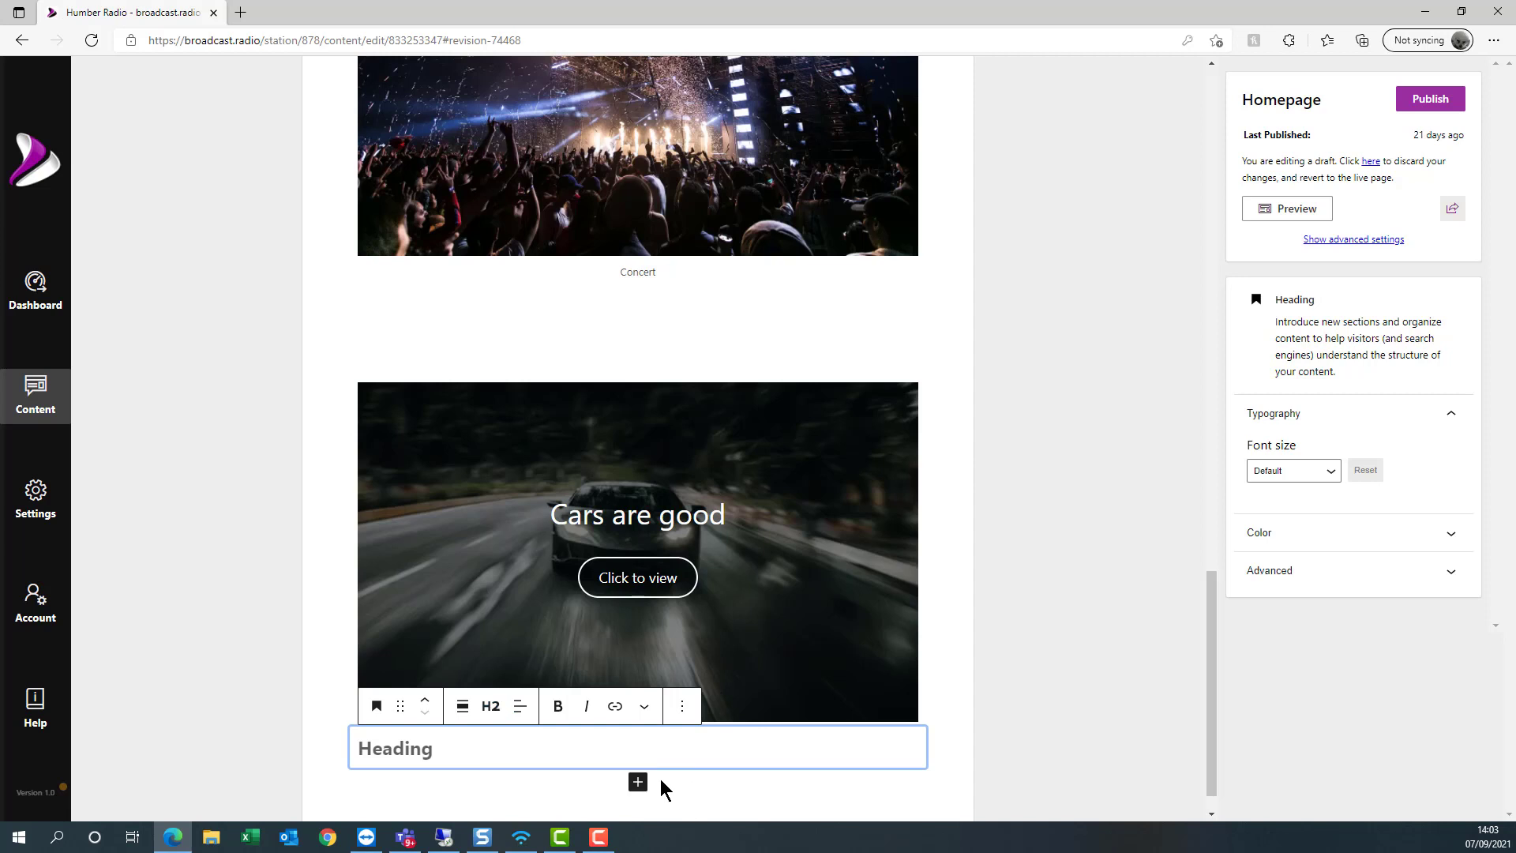
- Transform the empty heading below the car cover into a paragraph and remove that block
{"action": "left_click", "coordinate": [682, 706]}
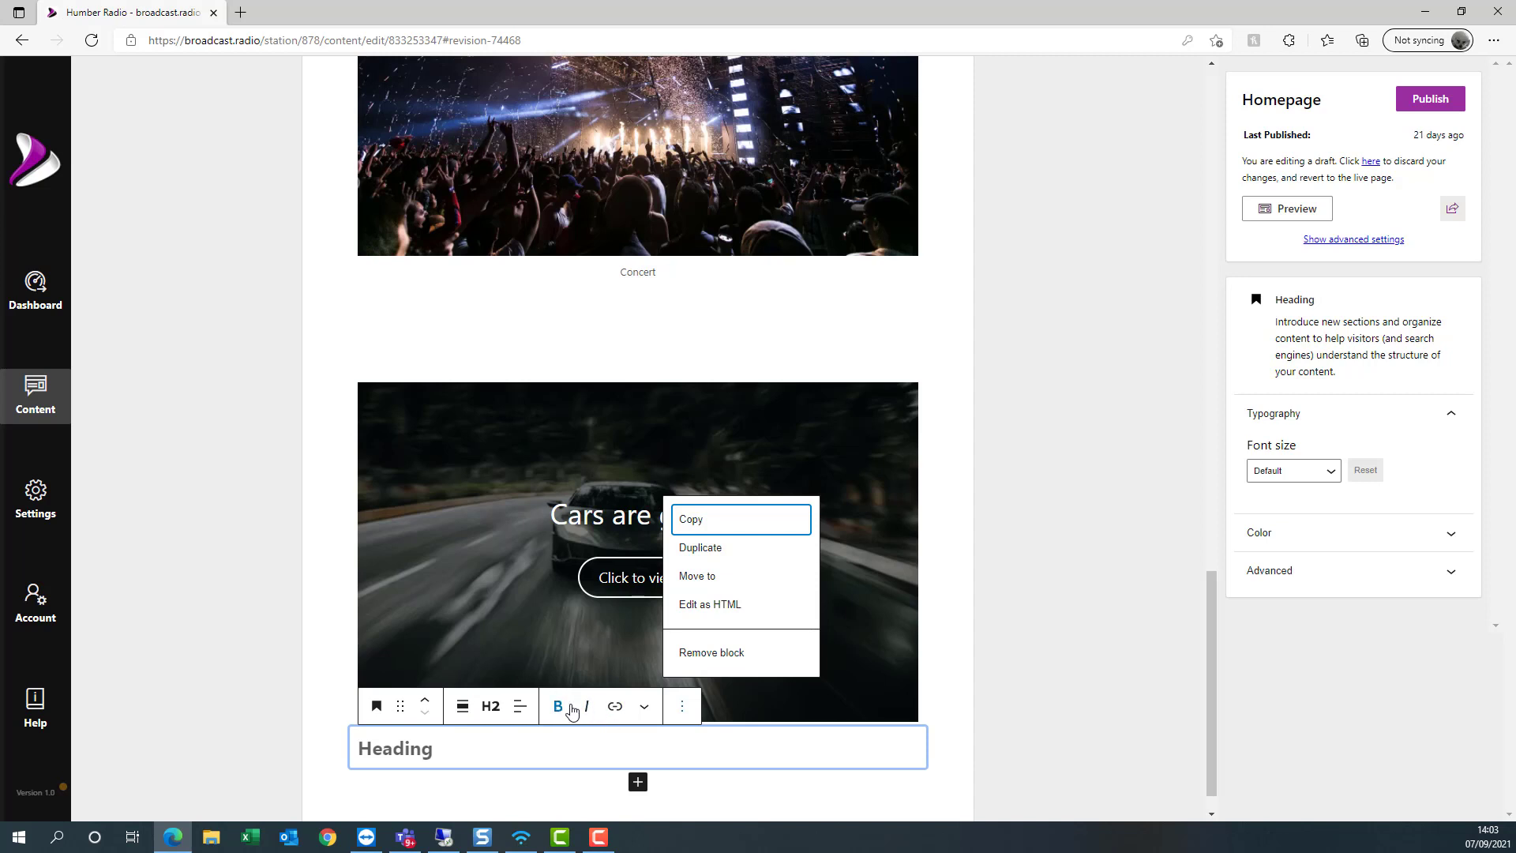
{"action": "left_click", "coordinate": [377, 710]}
{"action": "left_click", "coordinate": [377, 710]}
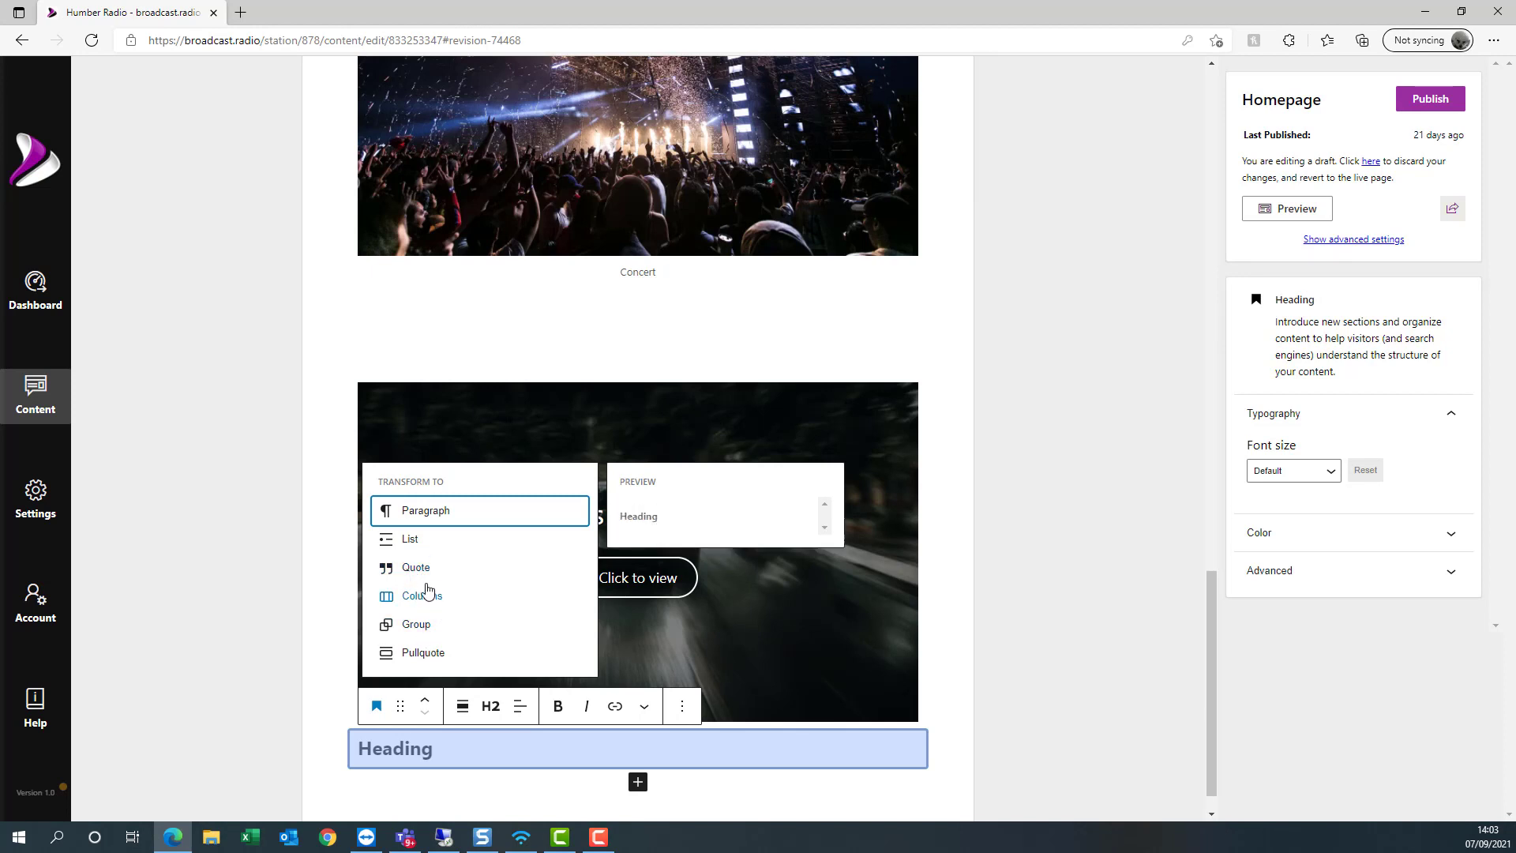
{"action": "left_click", "coordinate": [418, 512]}
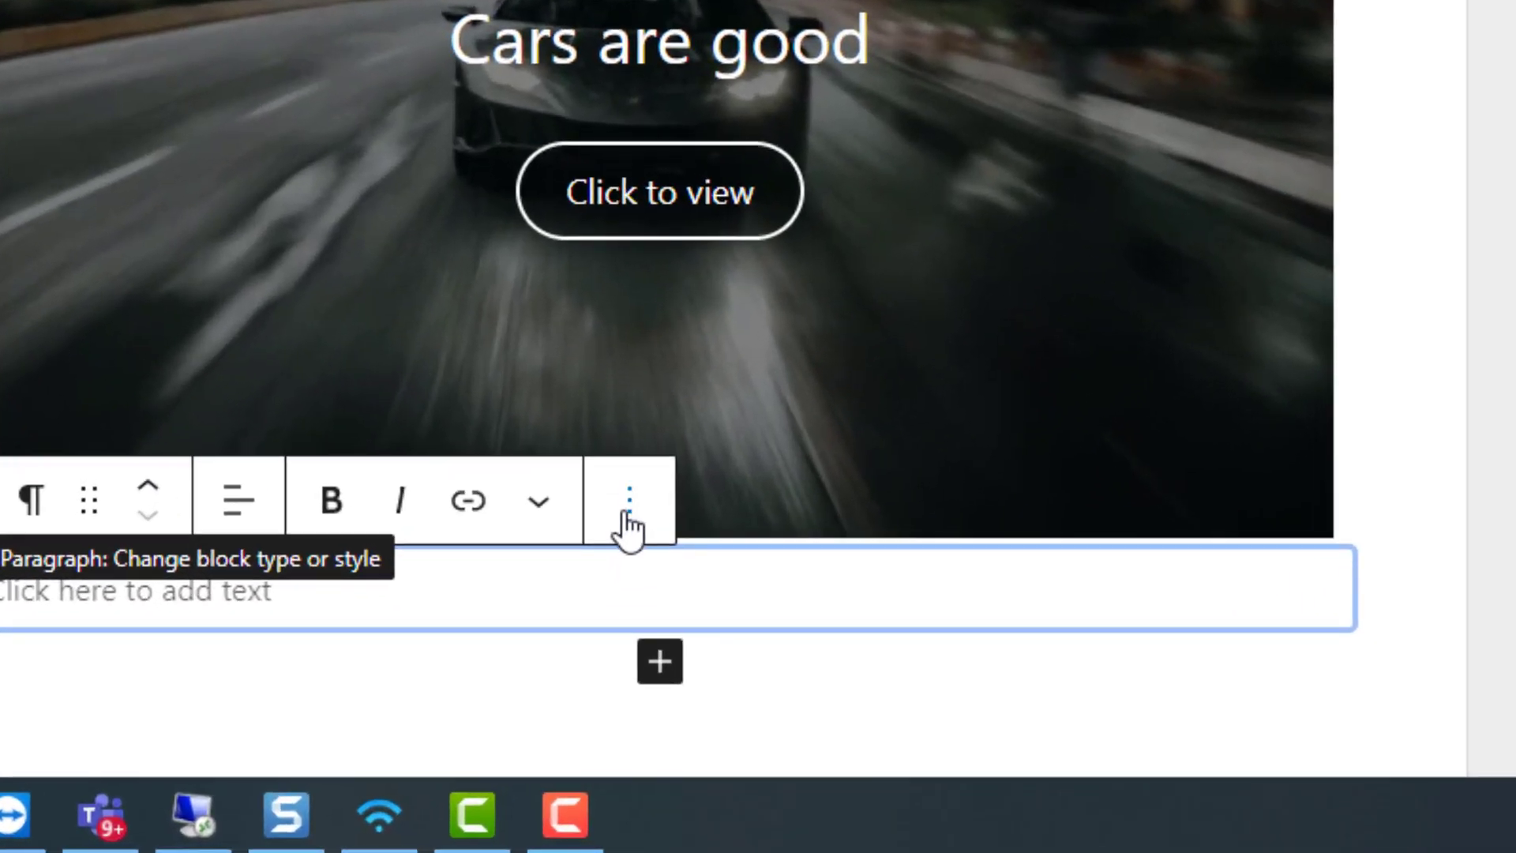
{"action": "left_click", "coordinate": [625, 710]}
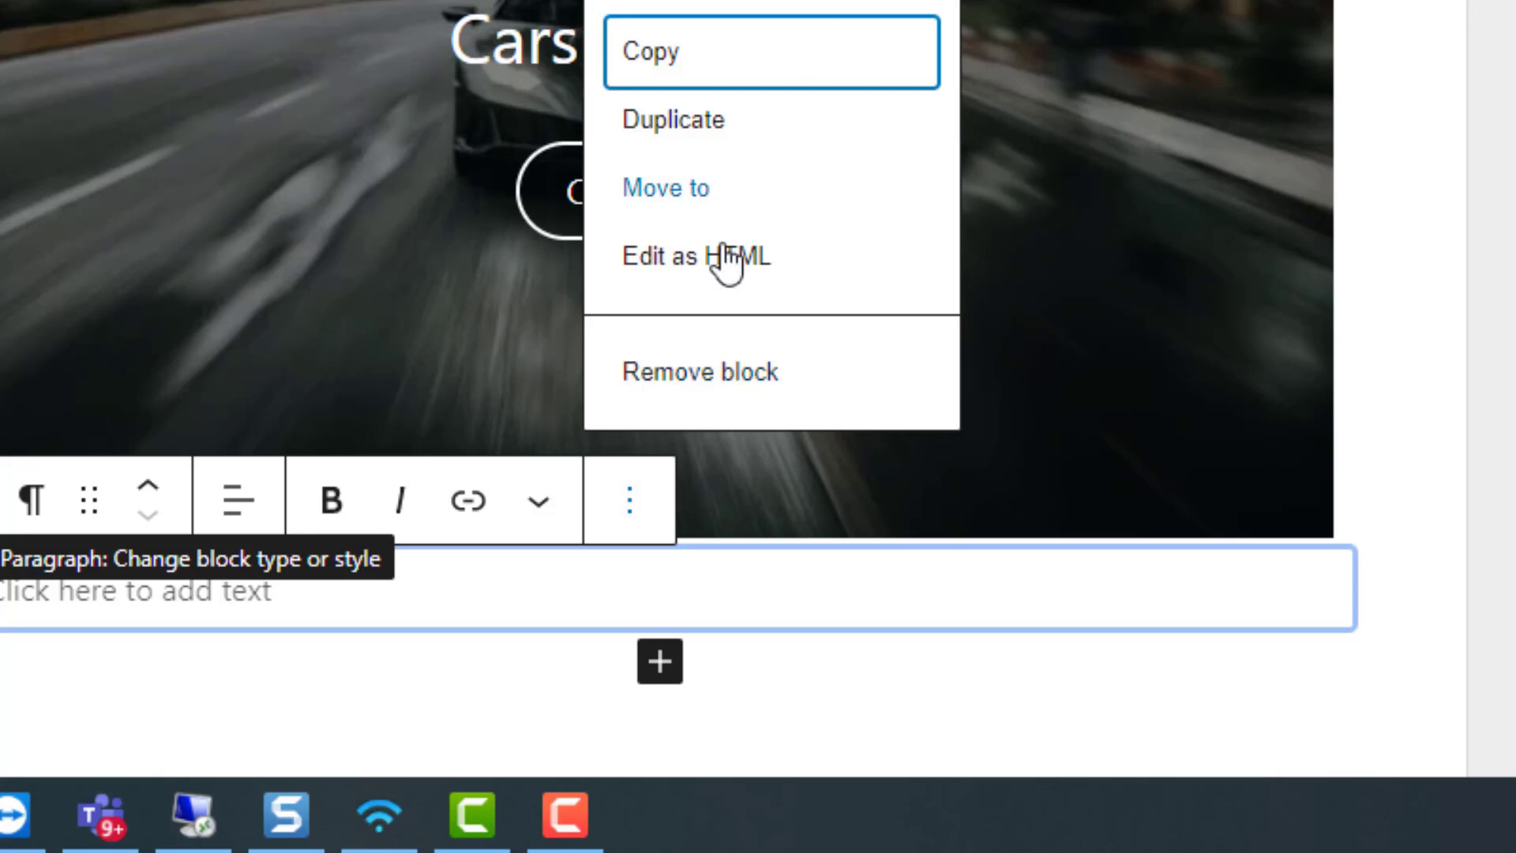
{"action": "left_click", "coordinate": [748, 398]}
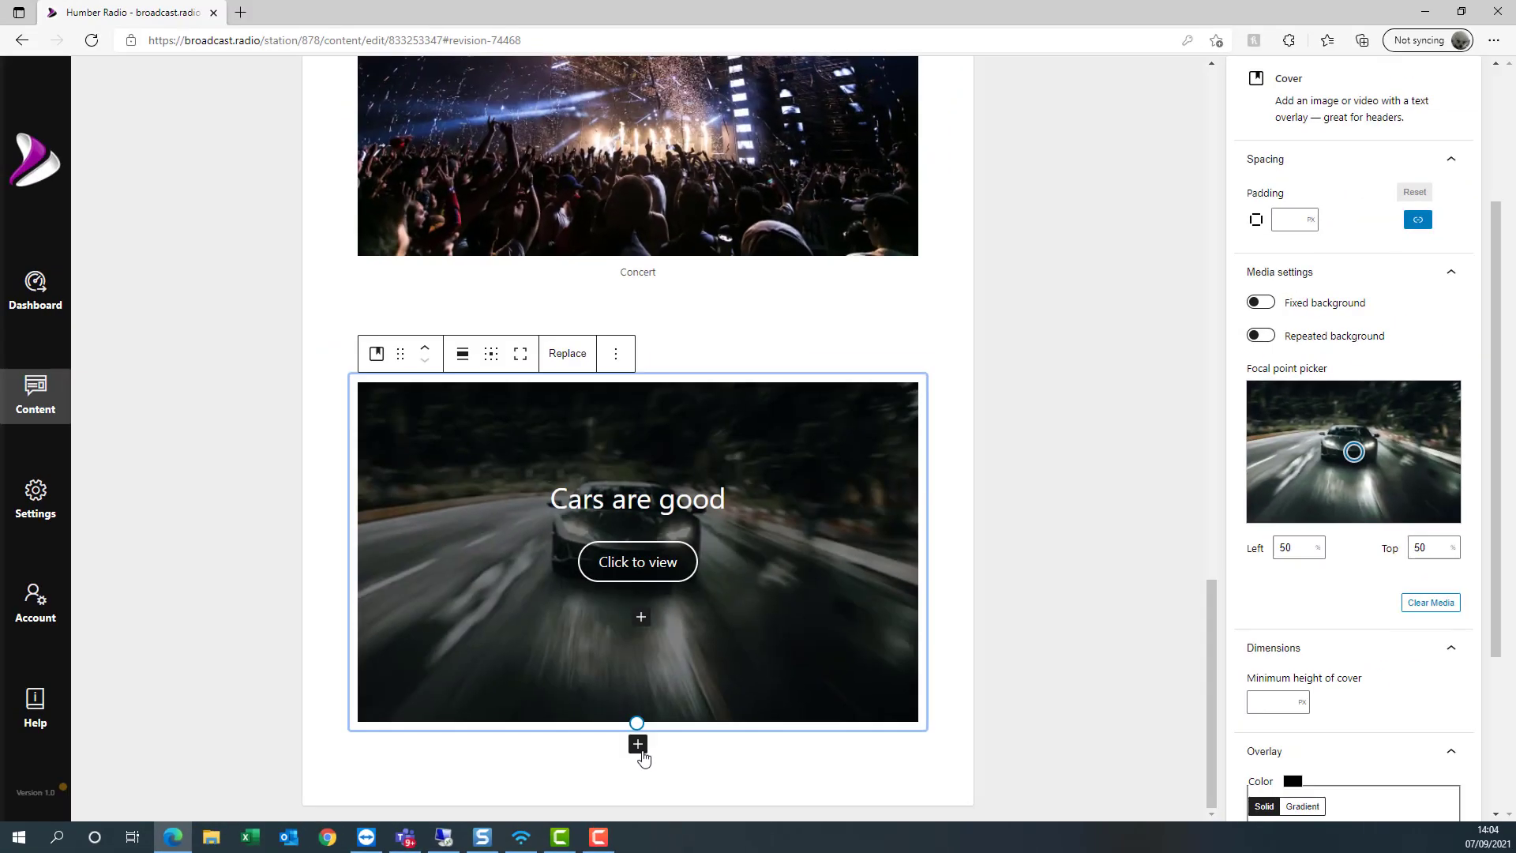
- Add a Custom HTML block below the car cover and remove it again
{"action": "left_click", "coordinate": [648, 669]}
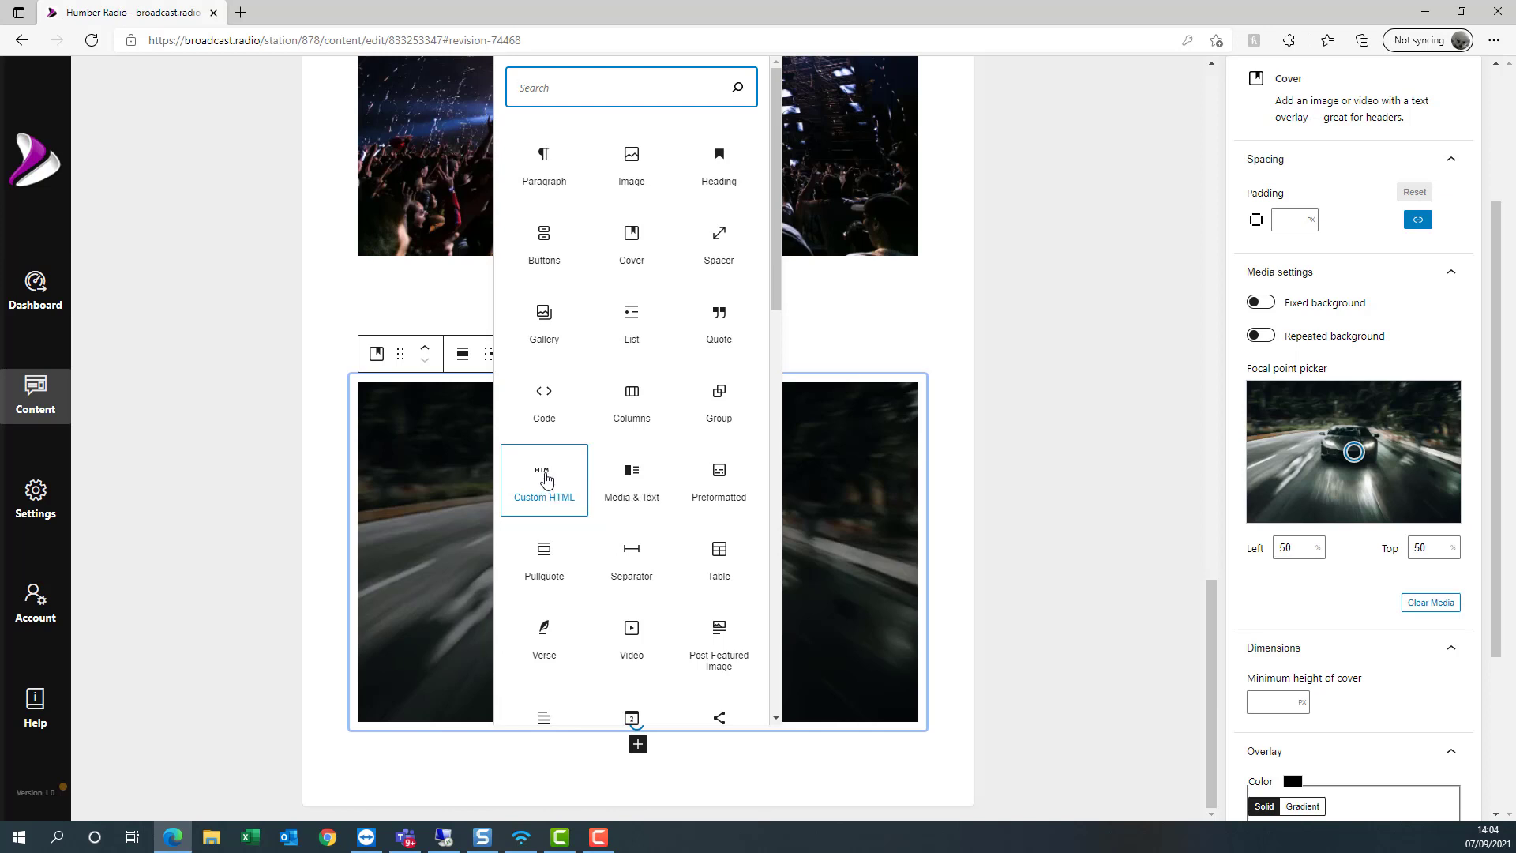
{"action": "left_click", "coordinate": [543, 485]}
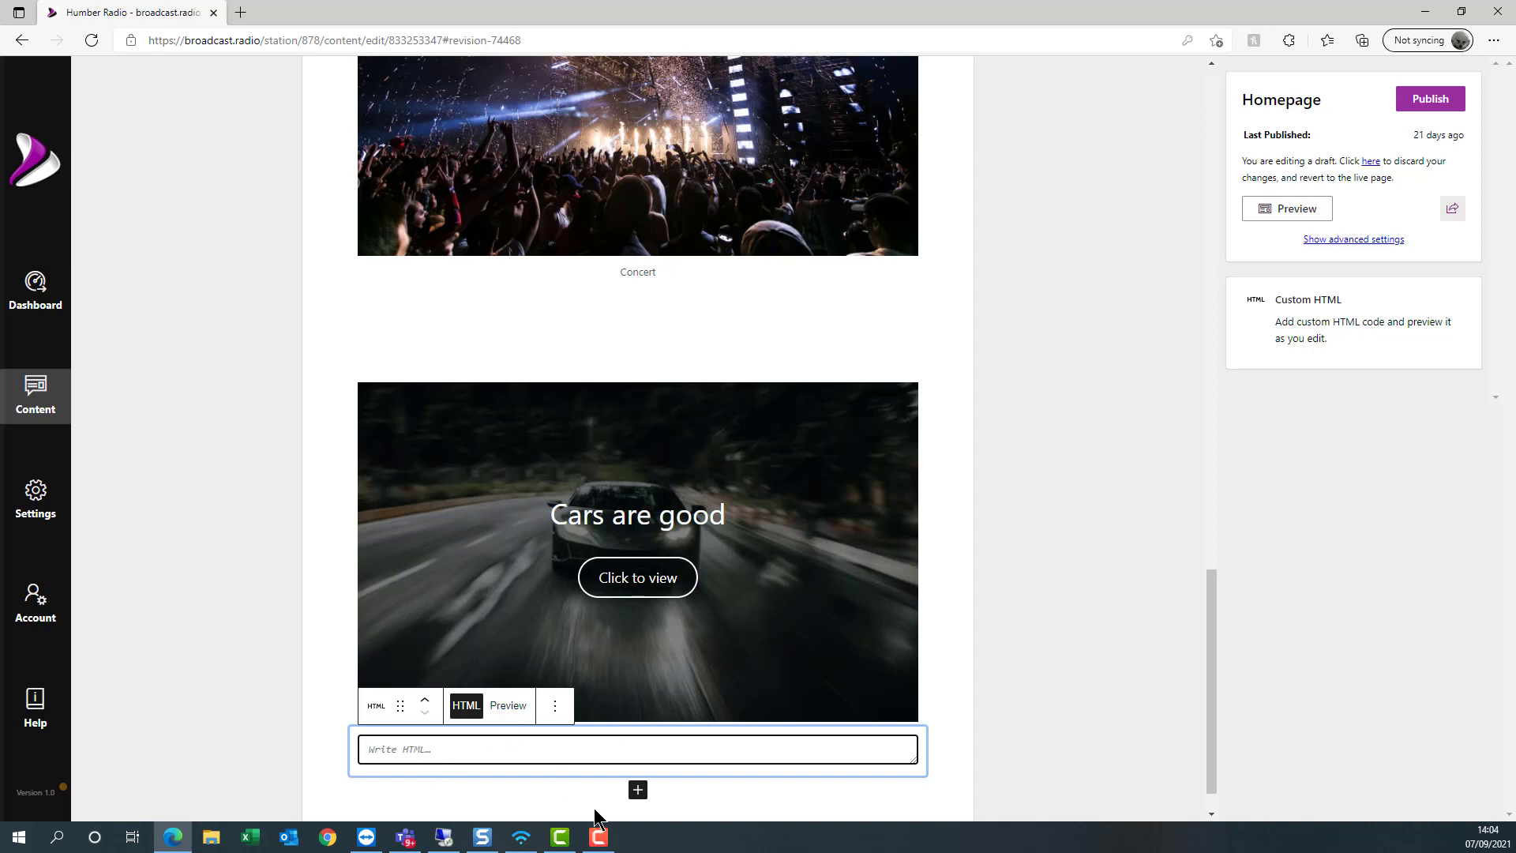
{"action": "left_click", "coordinate": [558, 713]}
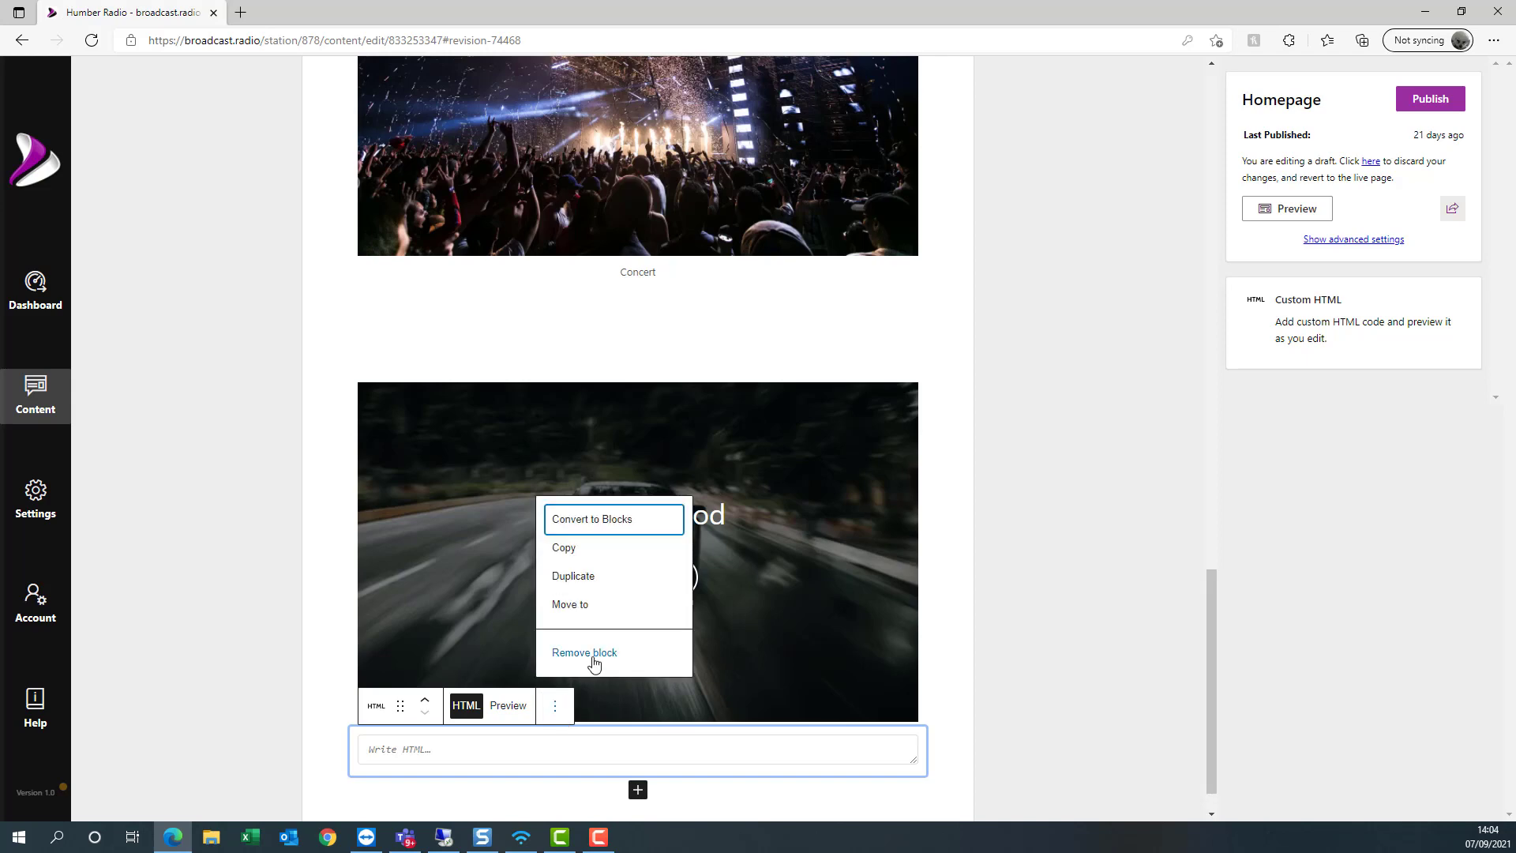
{"action": "left_click", "coordinate": [594, 662]}
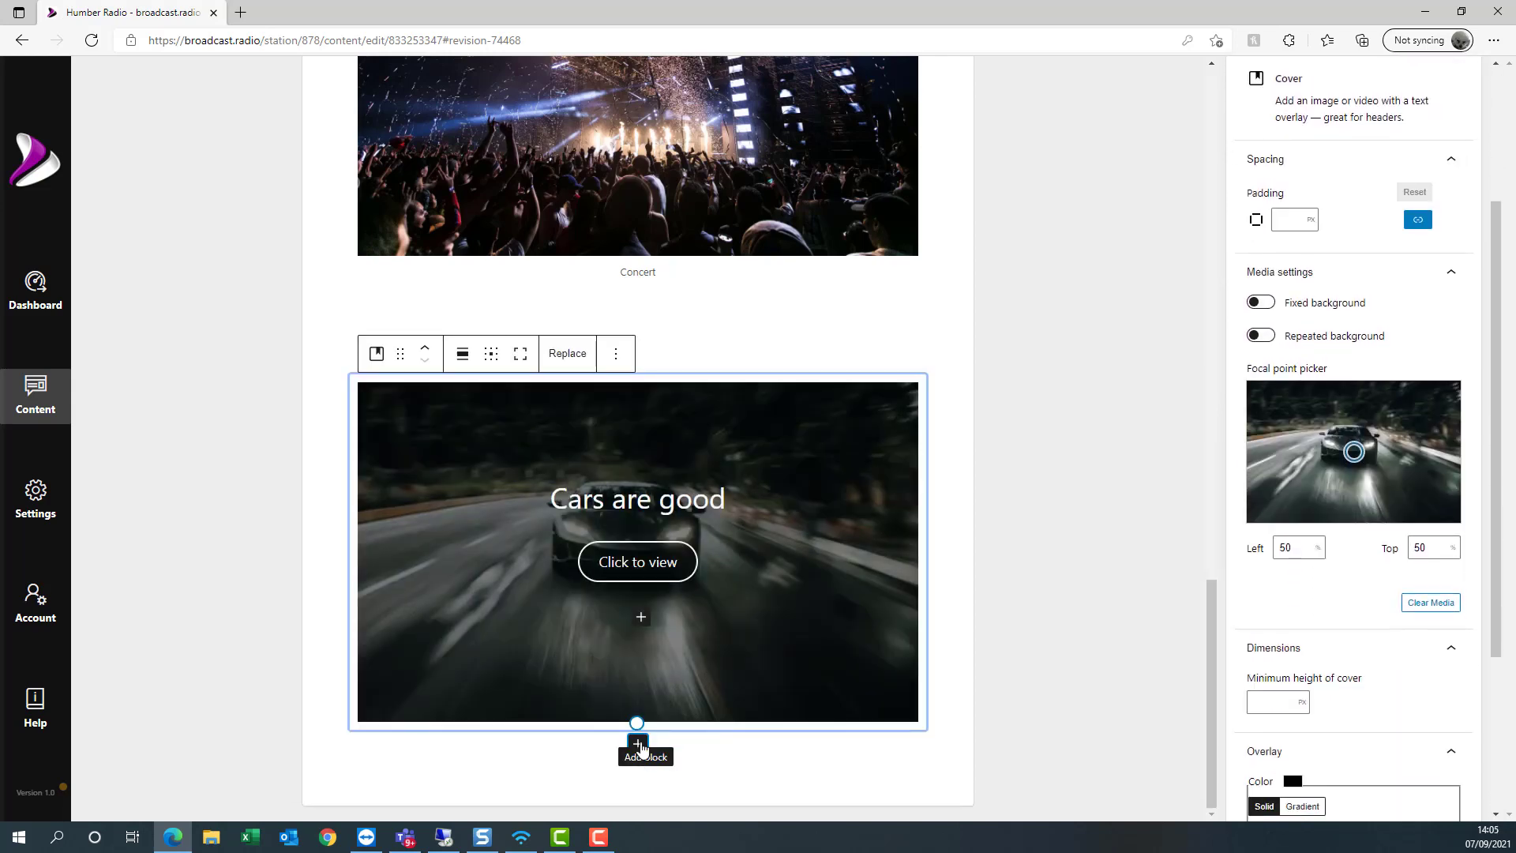
- Look through the homepage's existing blocks, selecting the Latest news post grid, the "Meet the team" heading and the presenters' post grid
{"action": "left_click", "coordinate": [648, 747]}
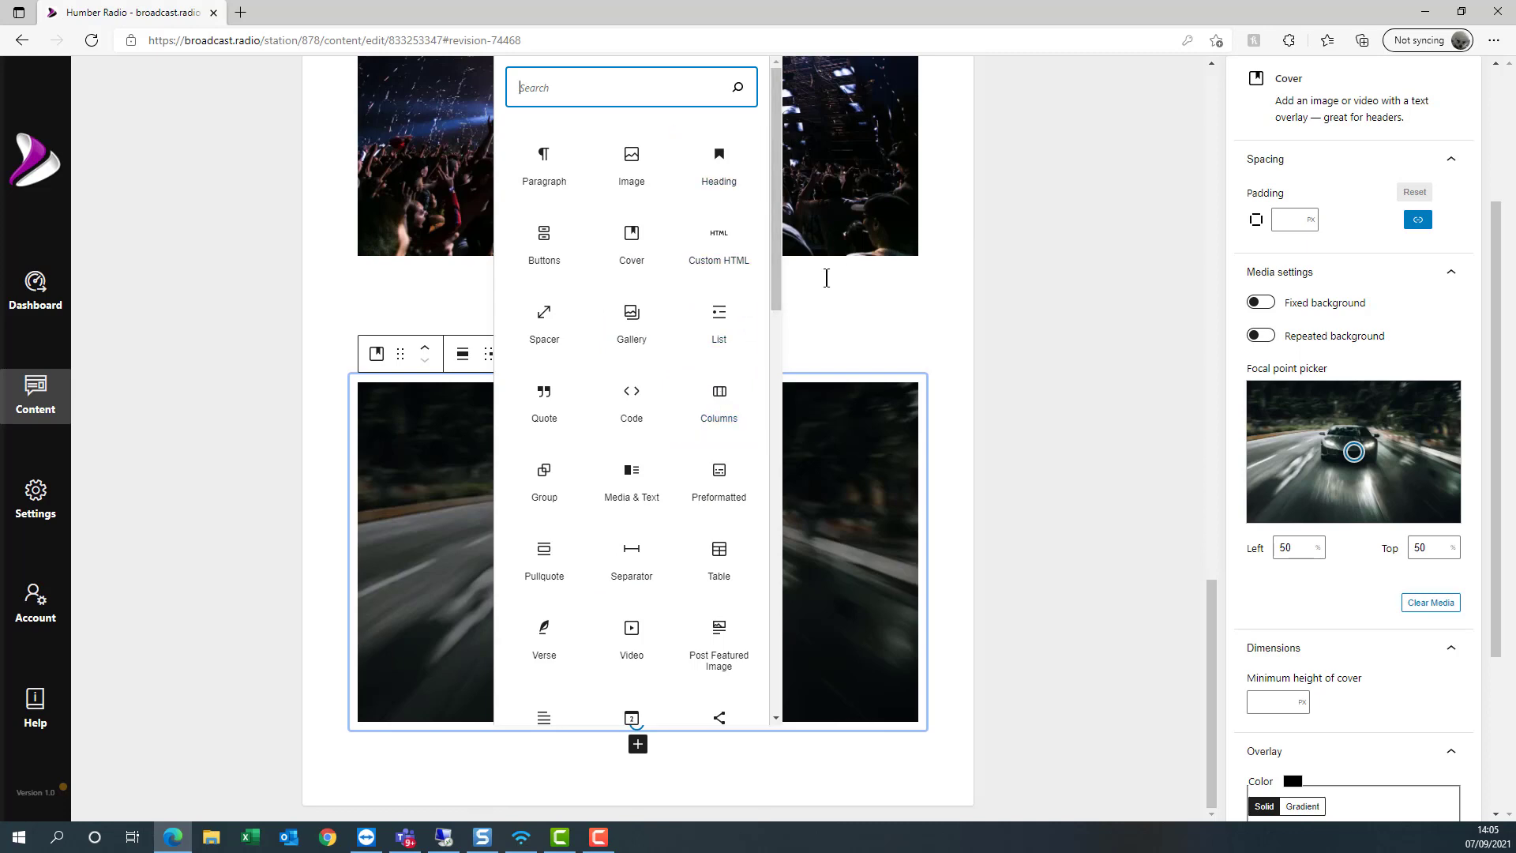
{"action": "left_click", "coordinate": [812, 316]}
{"action": "scroll", "coordinate": [623, 404], "scroll_direction": "up", "scroll_amount": 15}
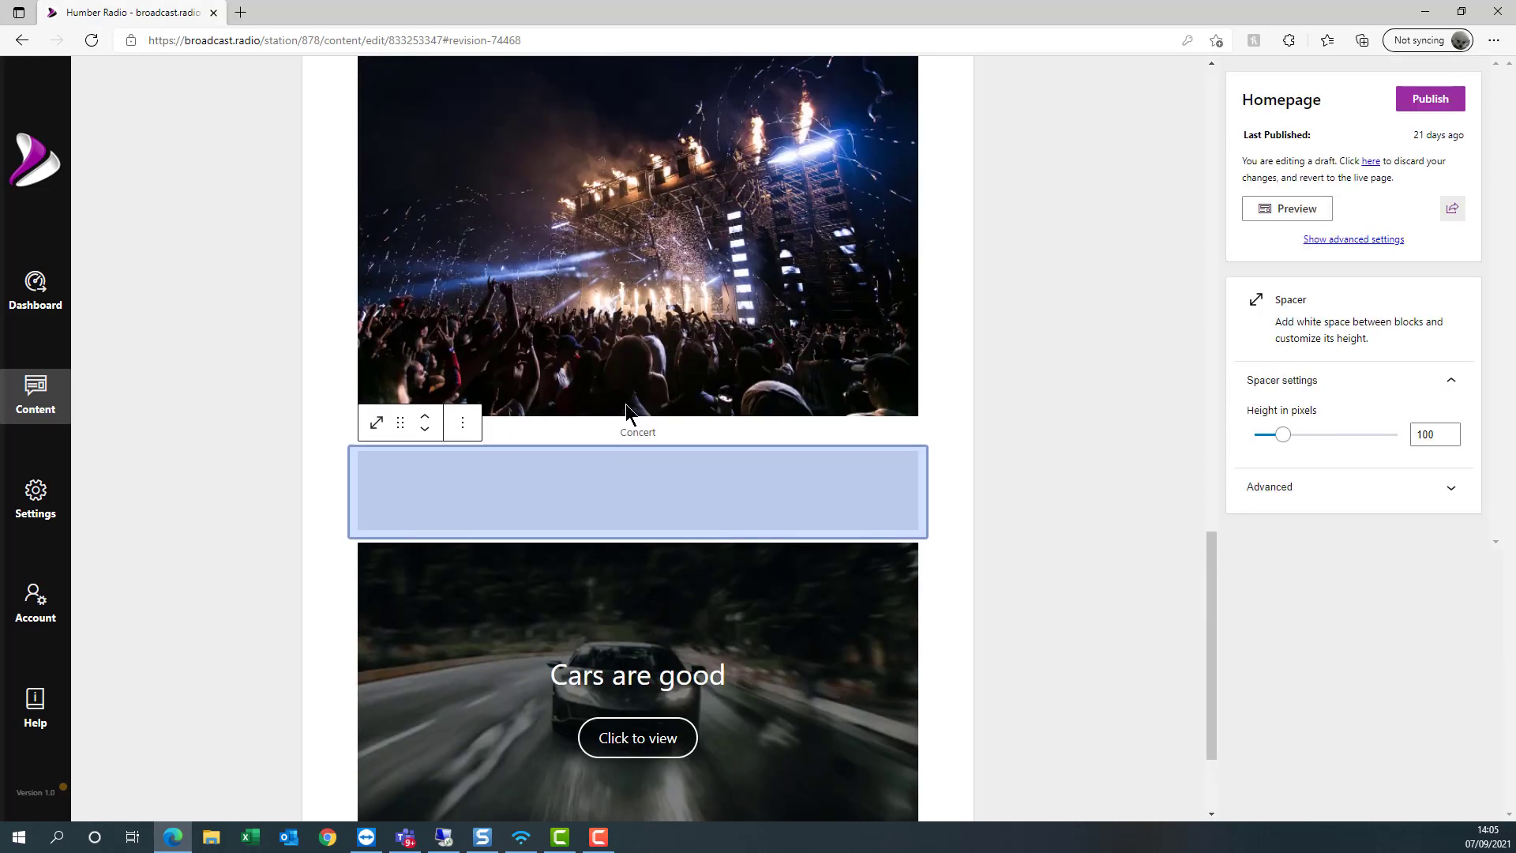
{"action": "scroll", "coordinate": [550, 325], "scroll_direction": "up", "scroll_amount": 7}
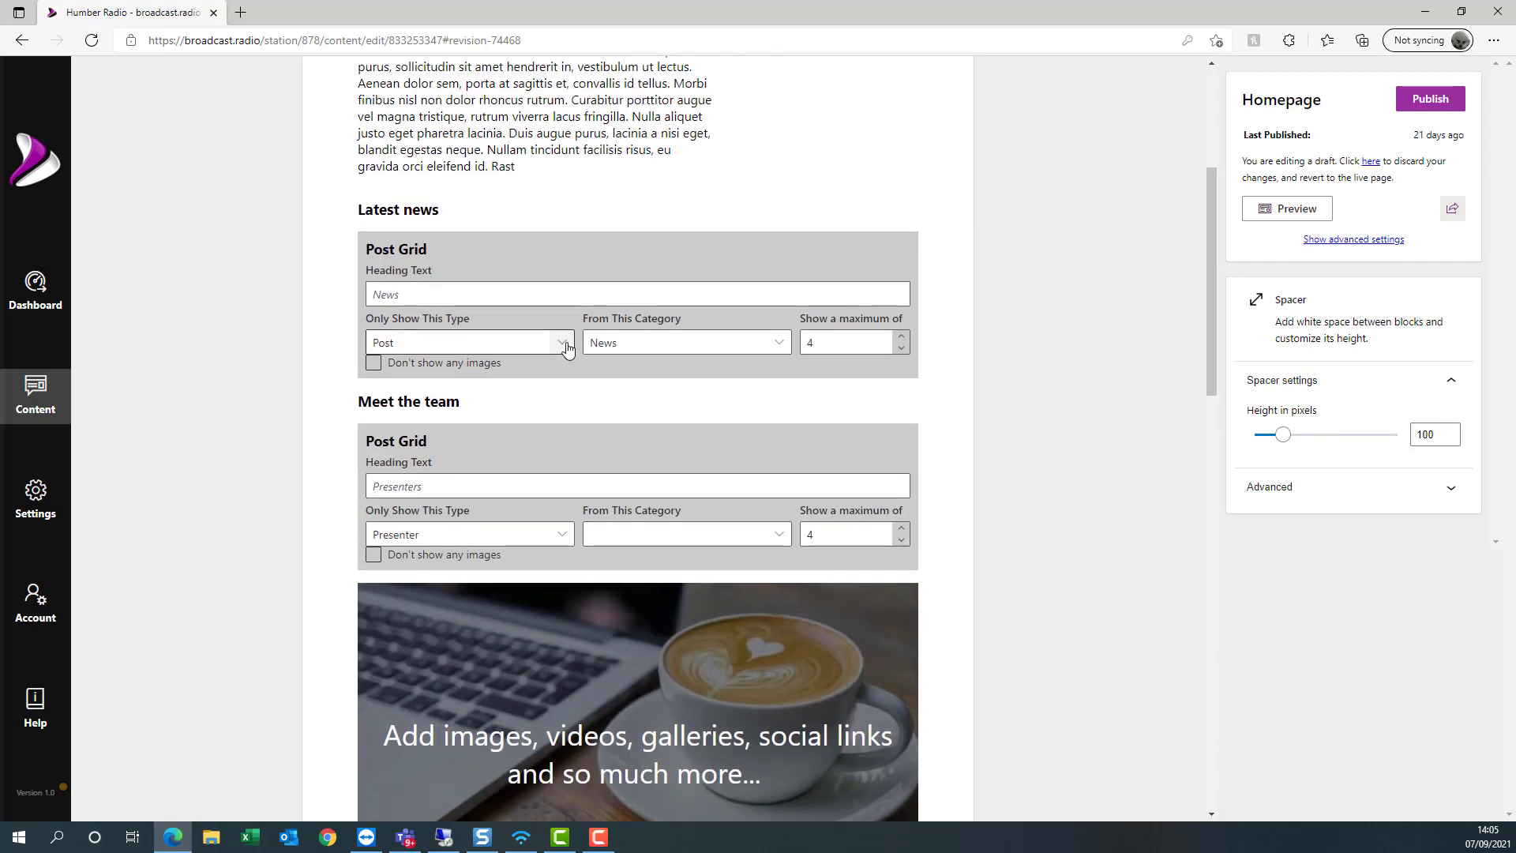
{"action": "left_click", "coordinate": [467, 585]}
{"action": "scroll", "coordinate": [509, 656], "scroll_direction": "down", "scroll_amount": 6}
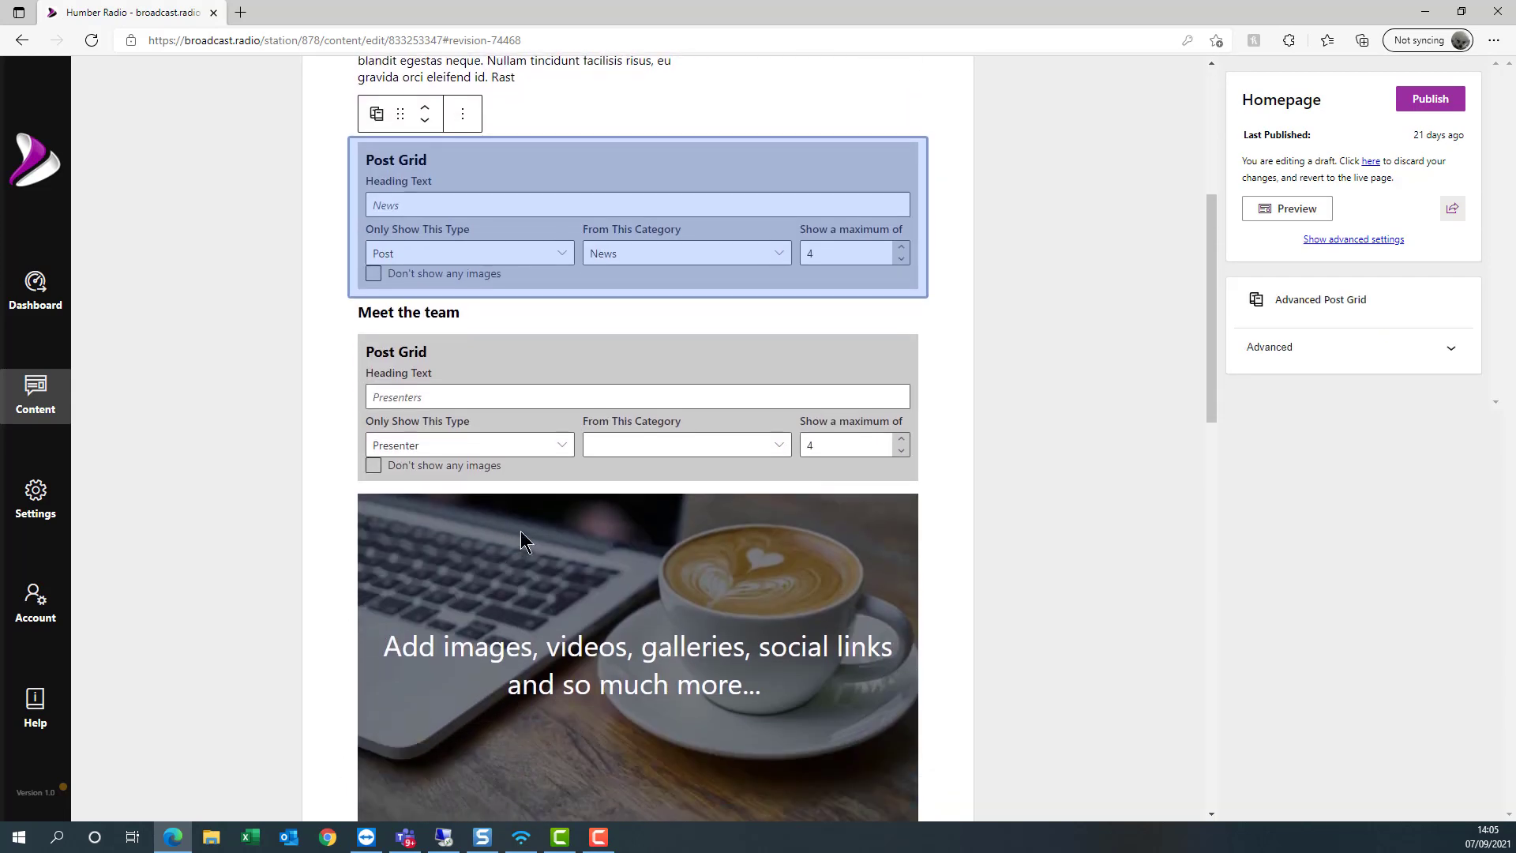
{"action": "left_click", "coordinate": [508, 277]}
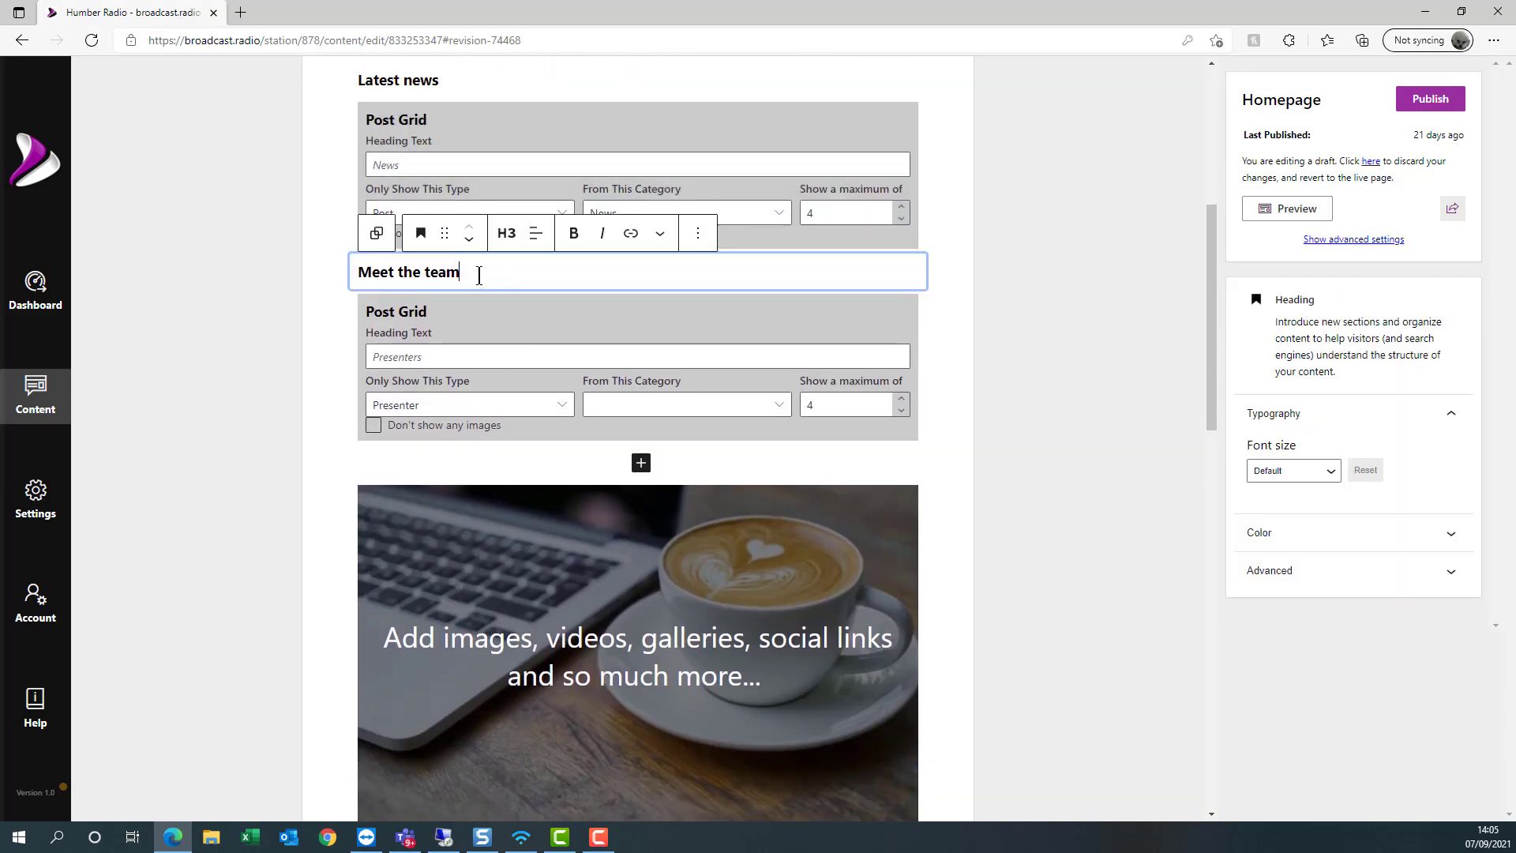
{"action": "left_click", "coordinate": [523, 376]}
{"action": "scroll", "coordinate": [572, 544], "scroll_direction": "up", "scroll_amount": 6}
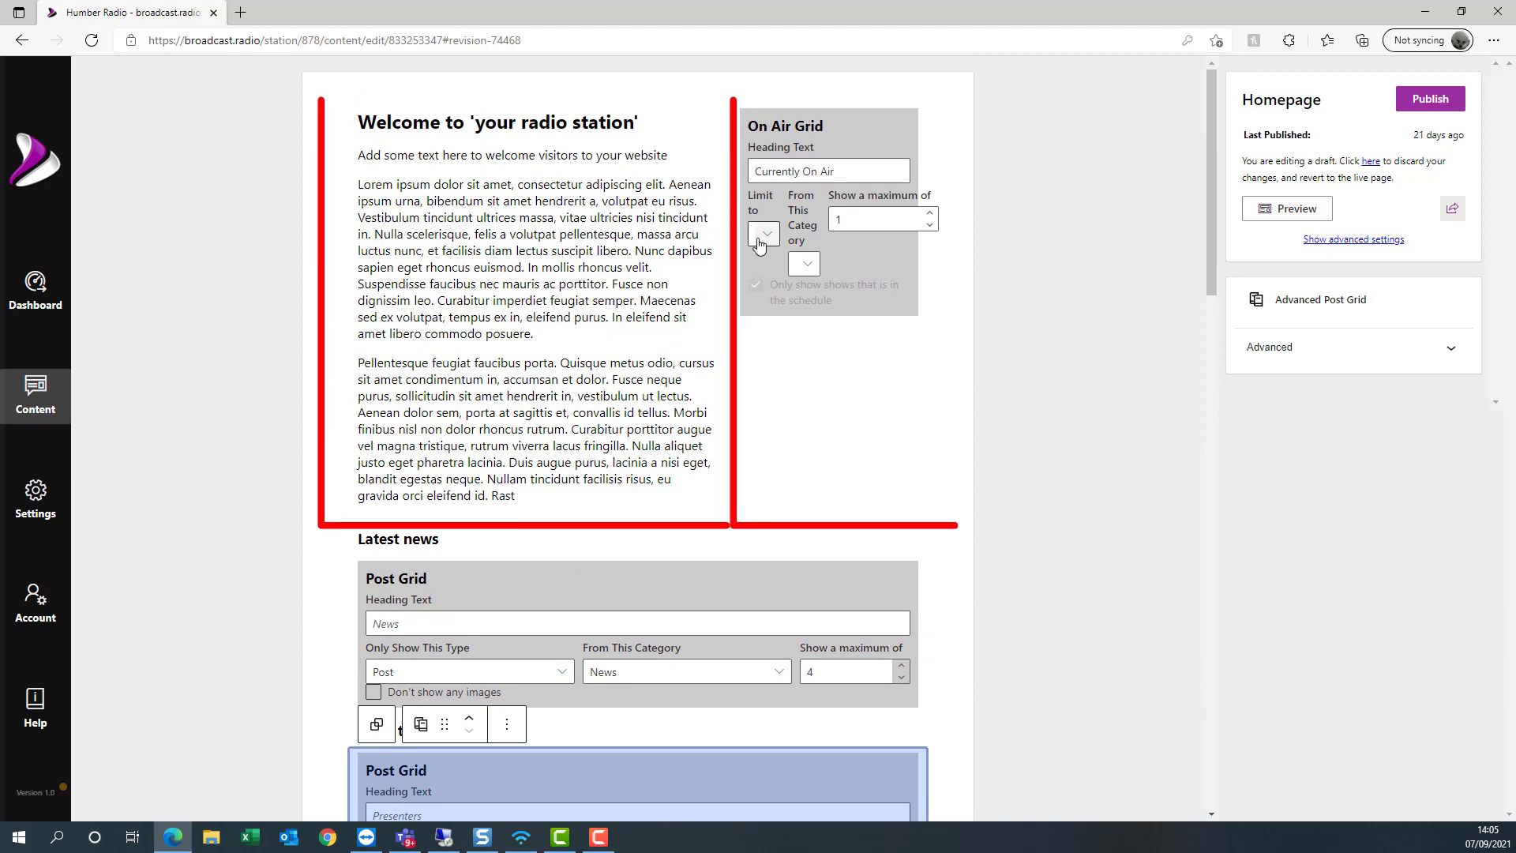
- Examine the two-column layout holding the welcome text and the On Air Grid
{"action": "left_click", "coordinate": [565, 217]}
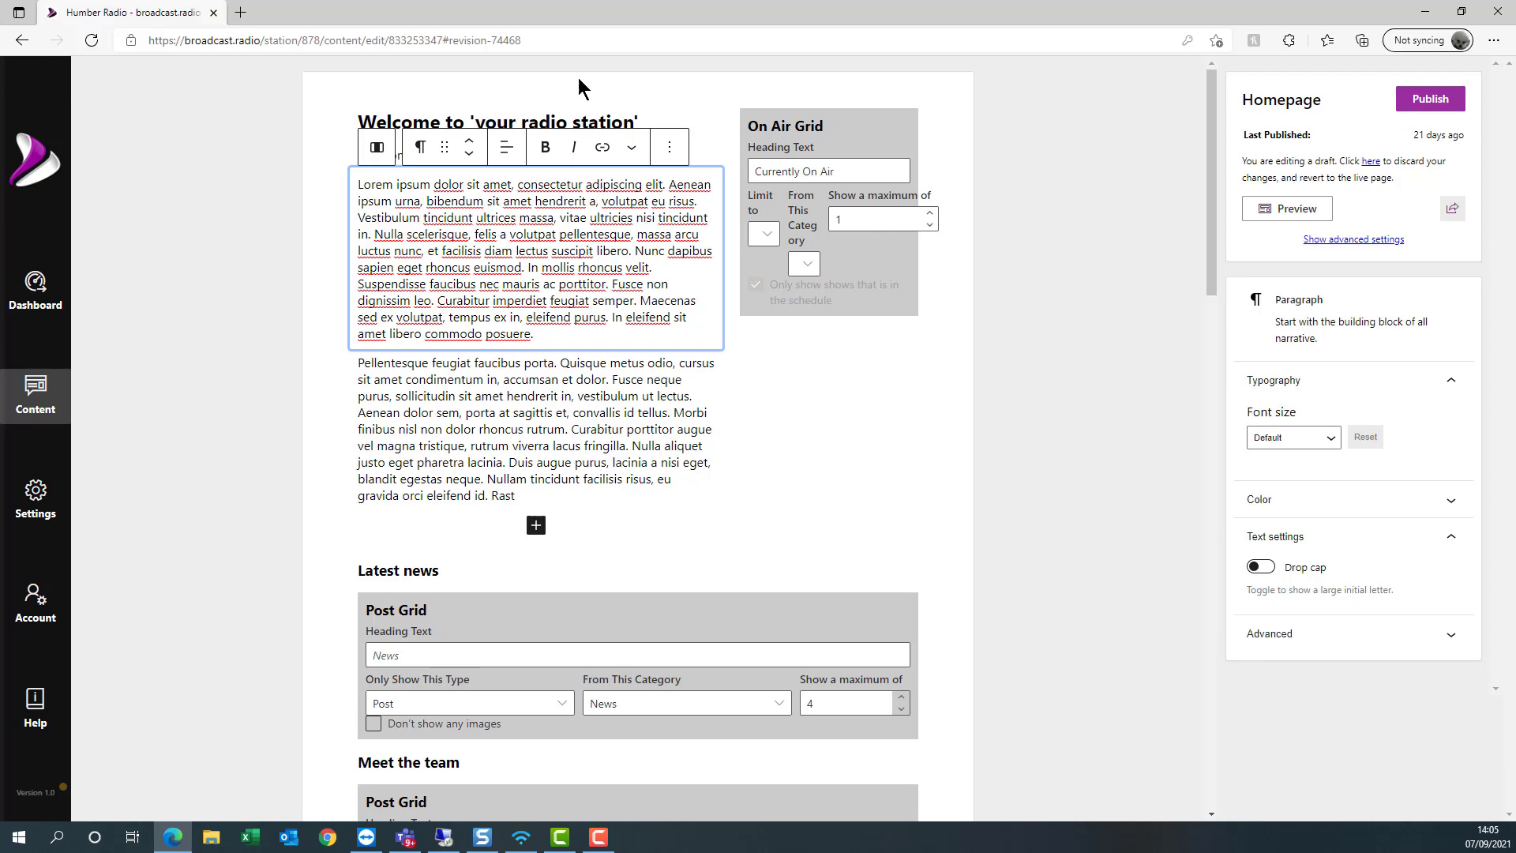
{"action": "left_click_drag", "start_coordinate": [516, 122], "coordinate": [762, 106]}
{"action": "left_click", "coordinate": [840, 458]}
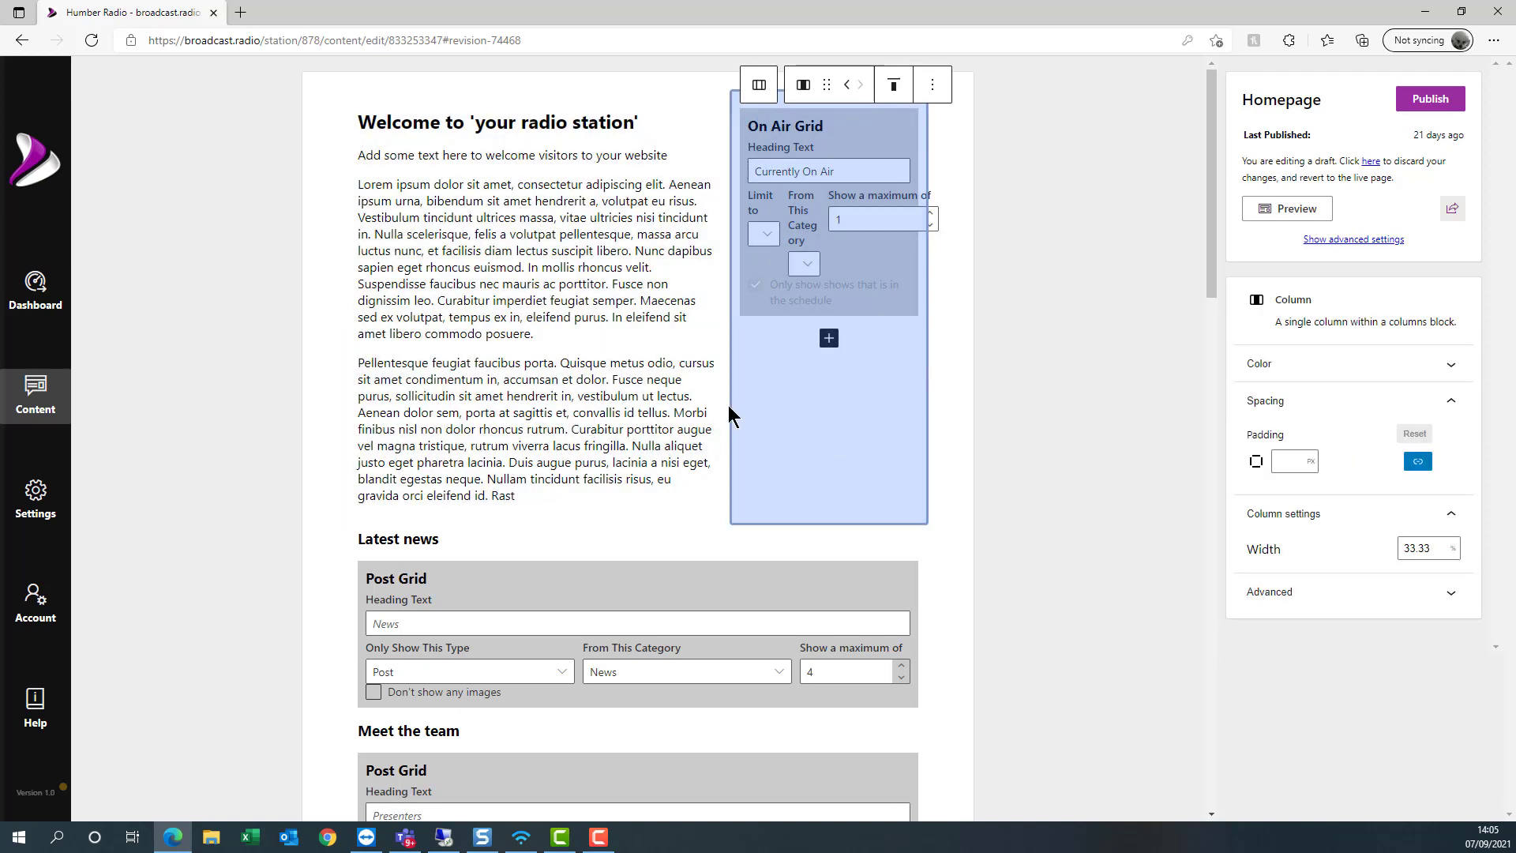
{"action": "left_click", "coordinate": [642, 412]}
{"action": "left_click", "coordinate": [828, 488]}
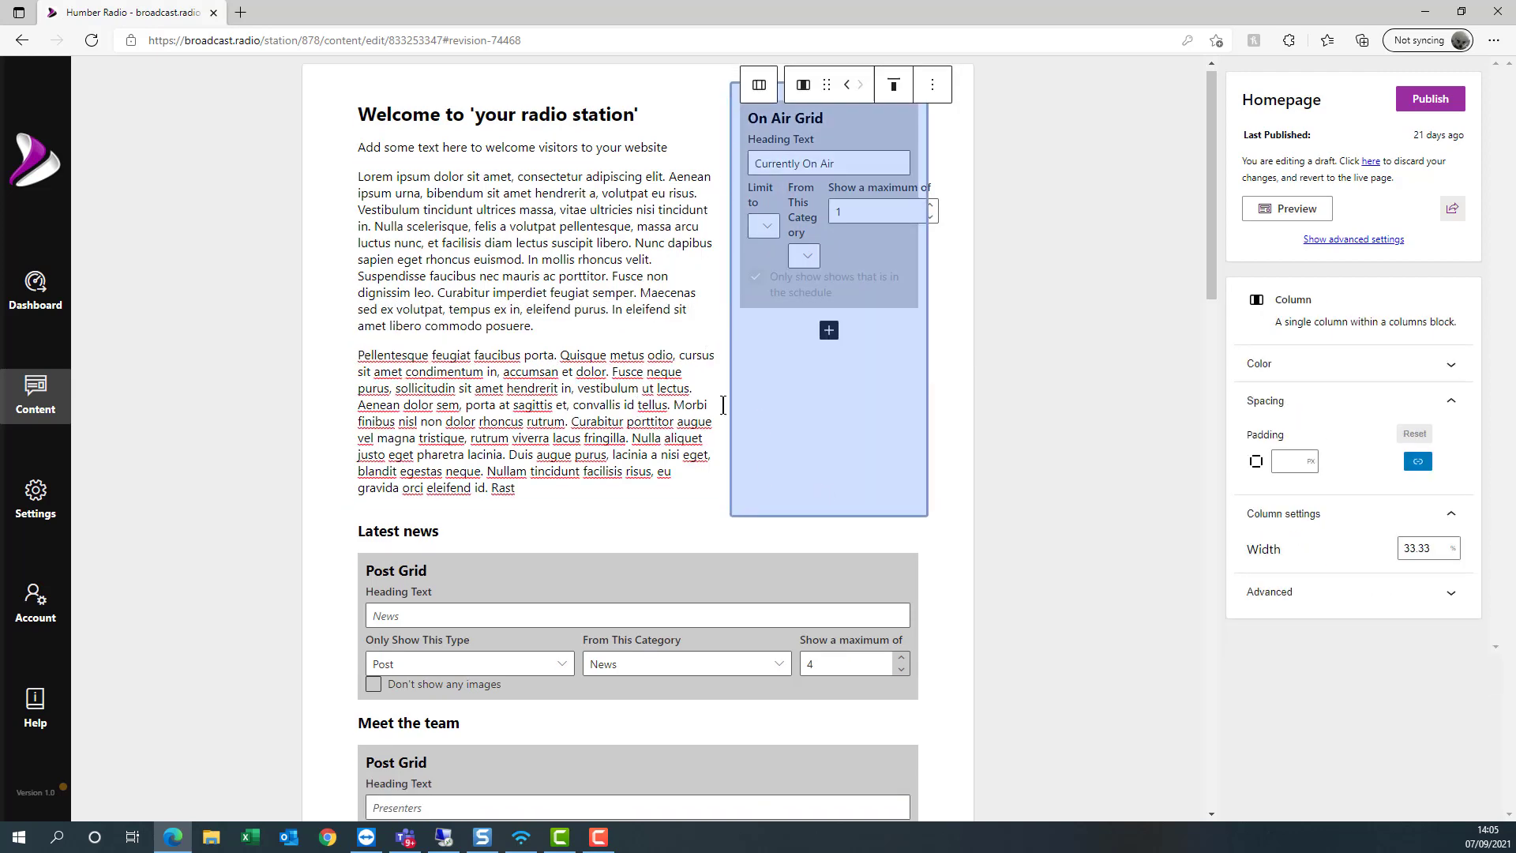
- Insert a Columns block below the car cover using the three-column 33 / 33 / 33 variation
{"action": "scroll", "coordinate": [726, 414], "scroll_direction": "down", "scroll_amount": 12}
{"action": "scroll", "coordinate": [727, 414], "scroll_direction": "down", "scroll_amount": 6}
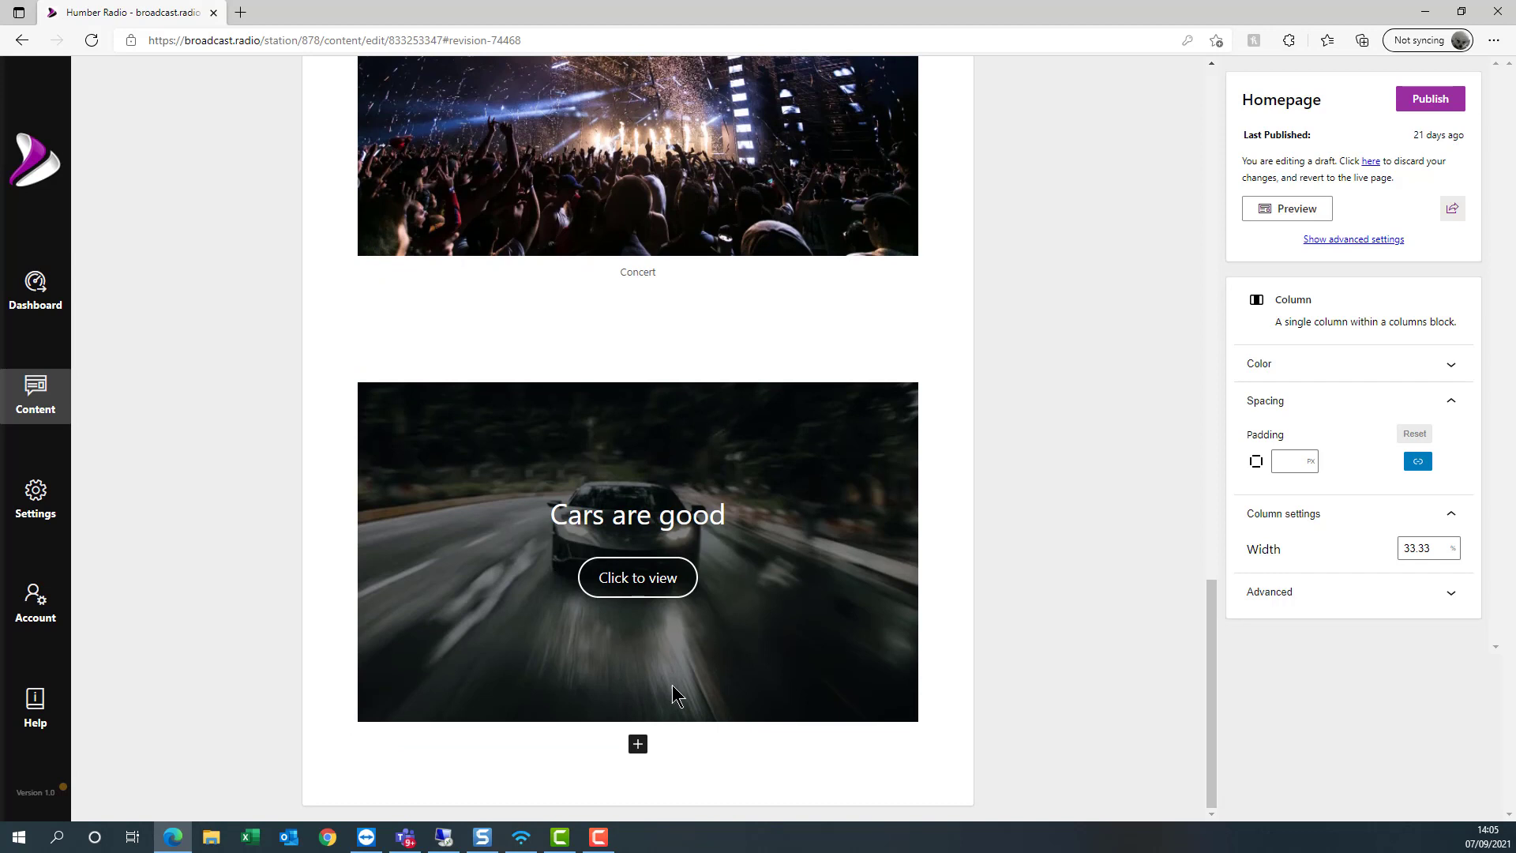
{"action": "left_click", "coordinate": [638, 745]}
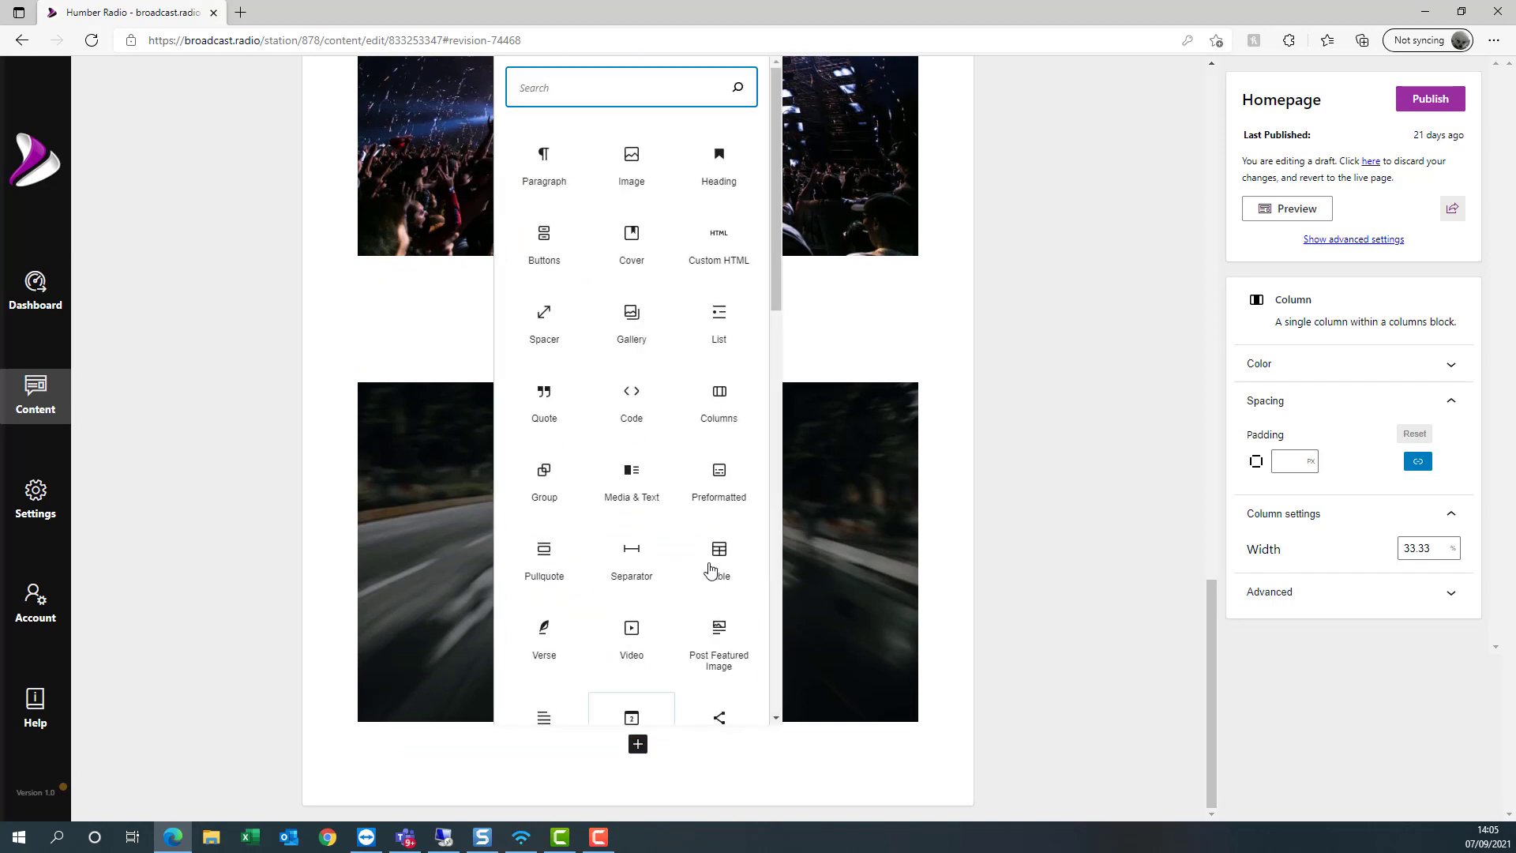
{"action": "left_click", "coordinate": [719, 401]}
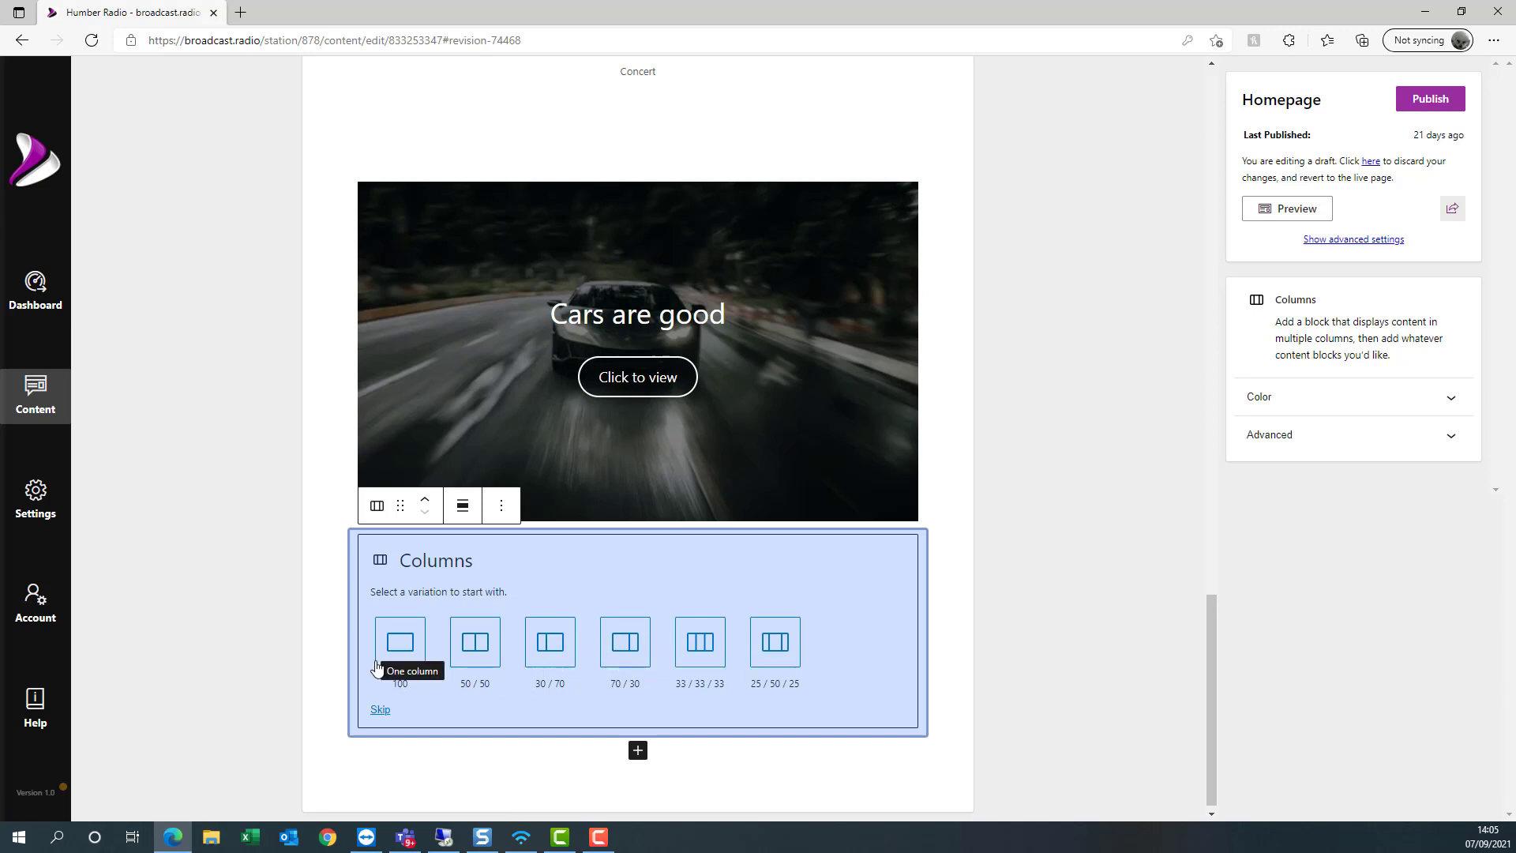
{"action": "left_click", "coordinate": [700, 644]}
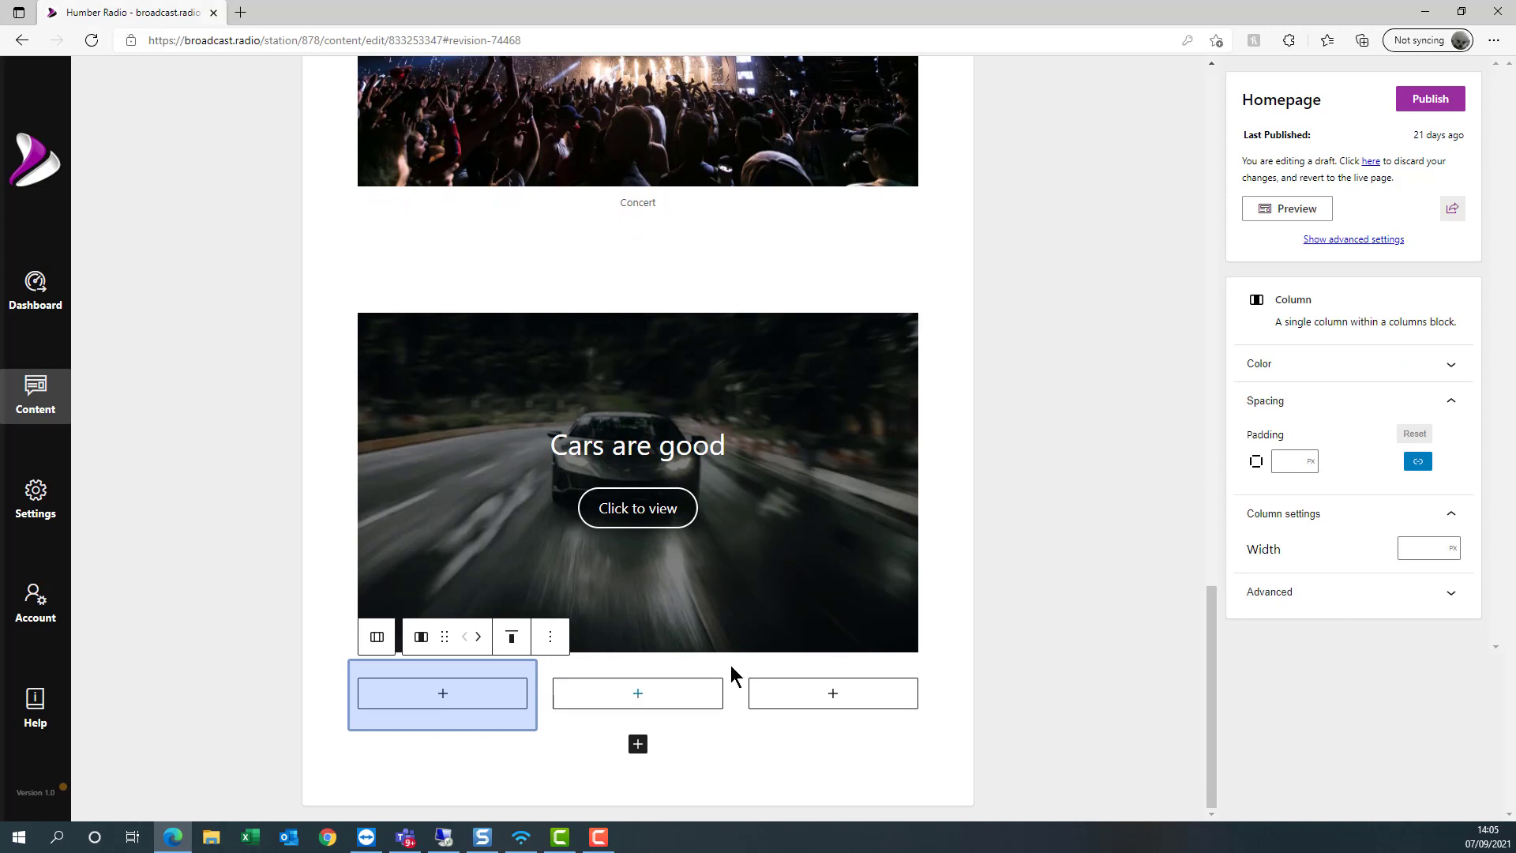
- Add an Image block to the first of the three columns, using pexels-pixabay-414630.jpg from the media library
{"action": "left_click", "coordinate": [445, 701]}
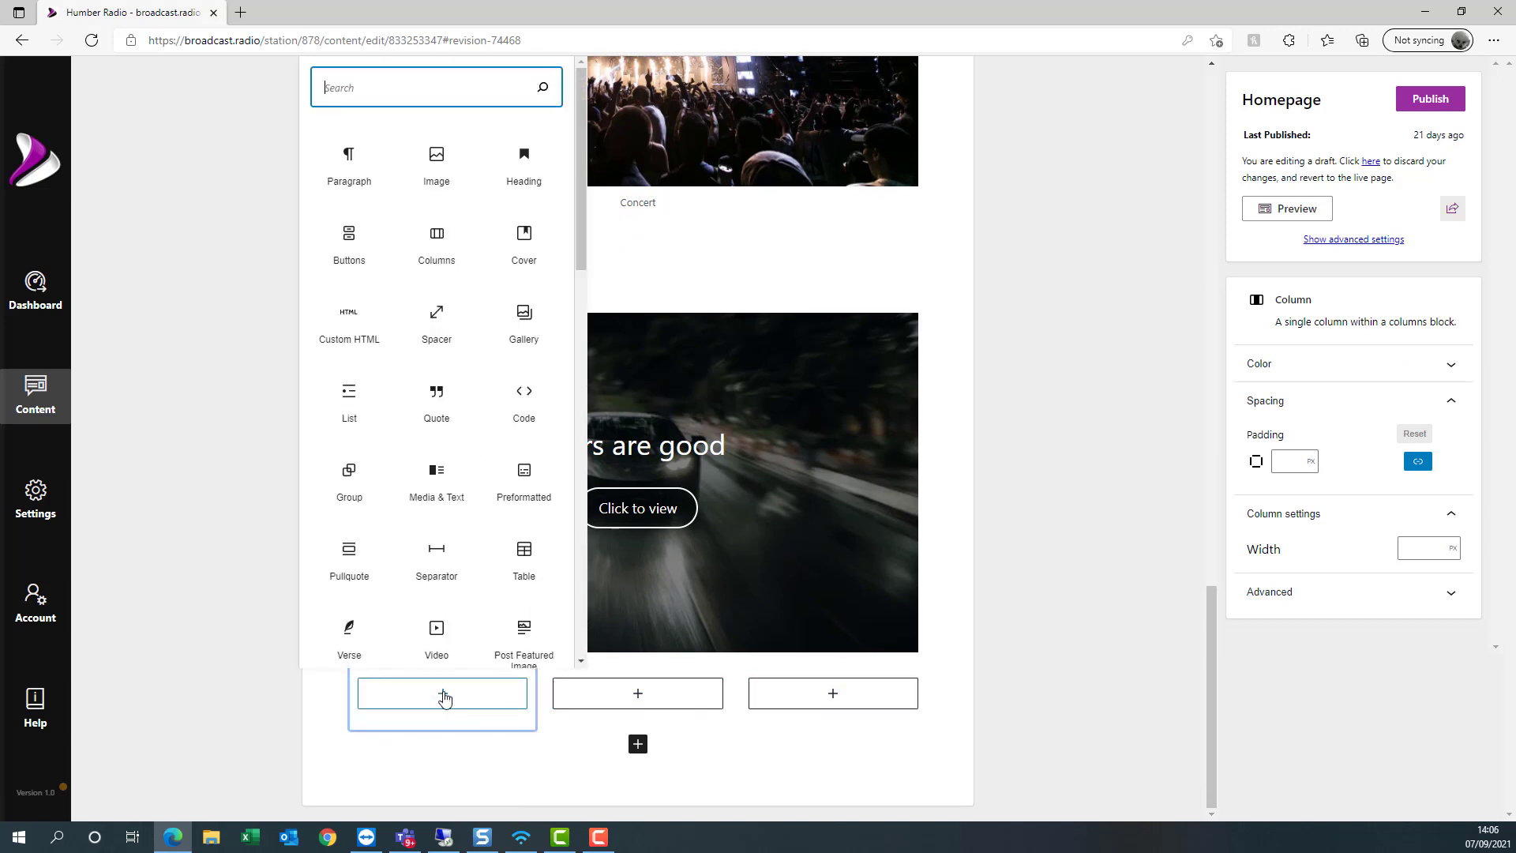
{"action": "left_click", "coordinate": [435, 174]}
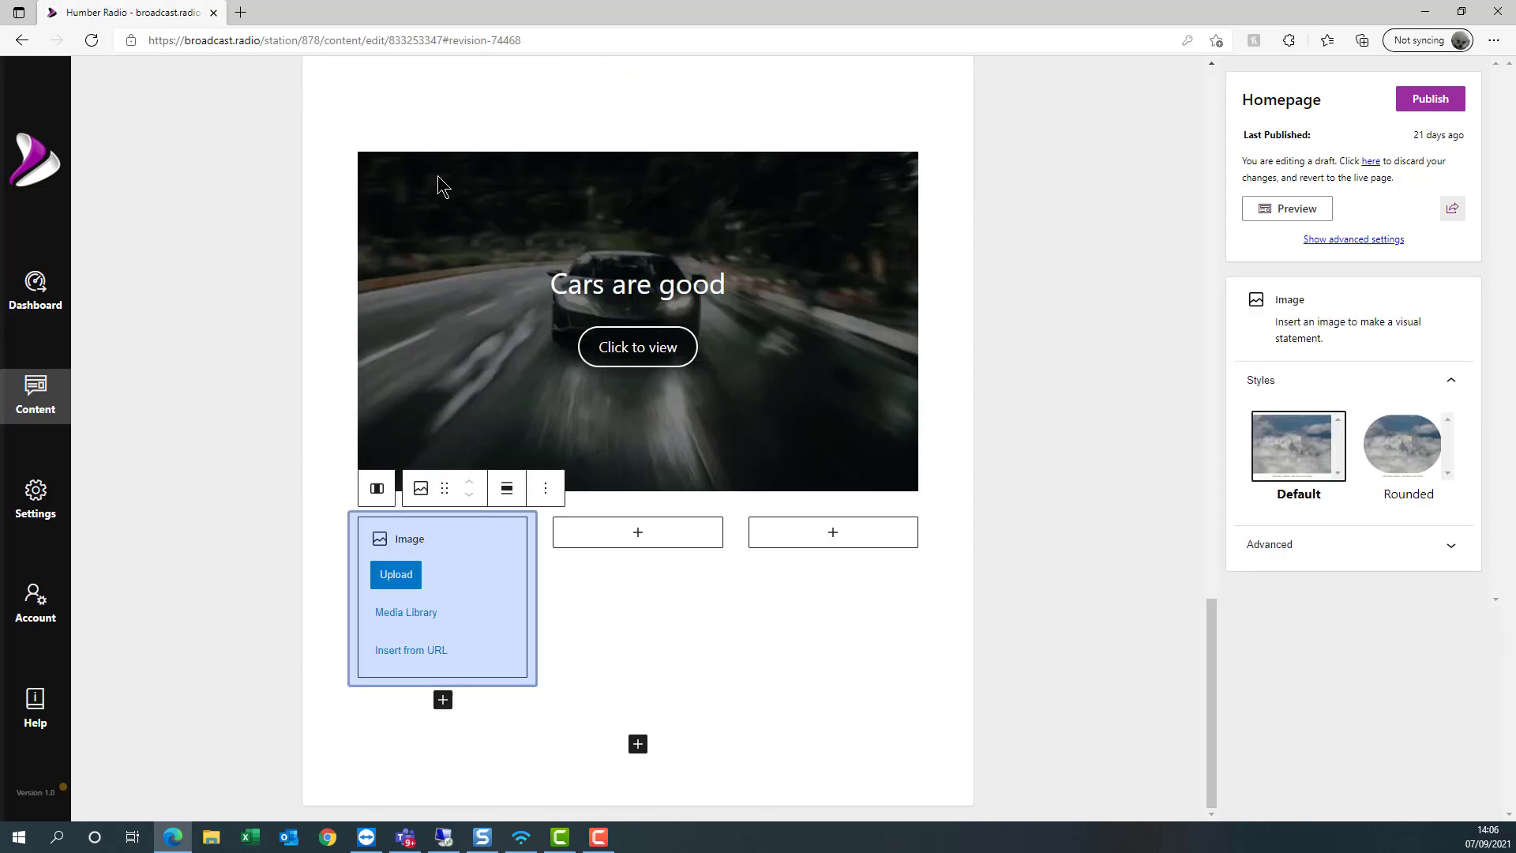
{"action": "left_click", "coordinate": [411, 617]}
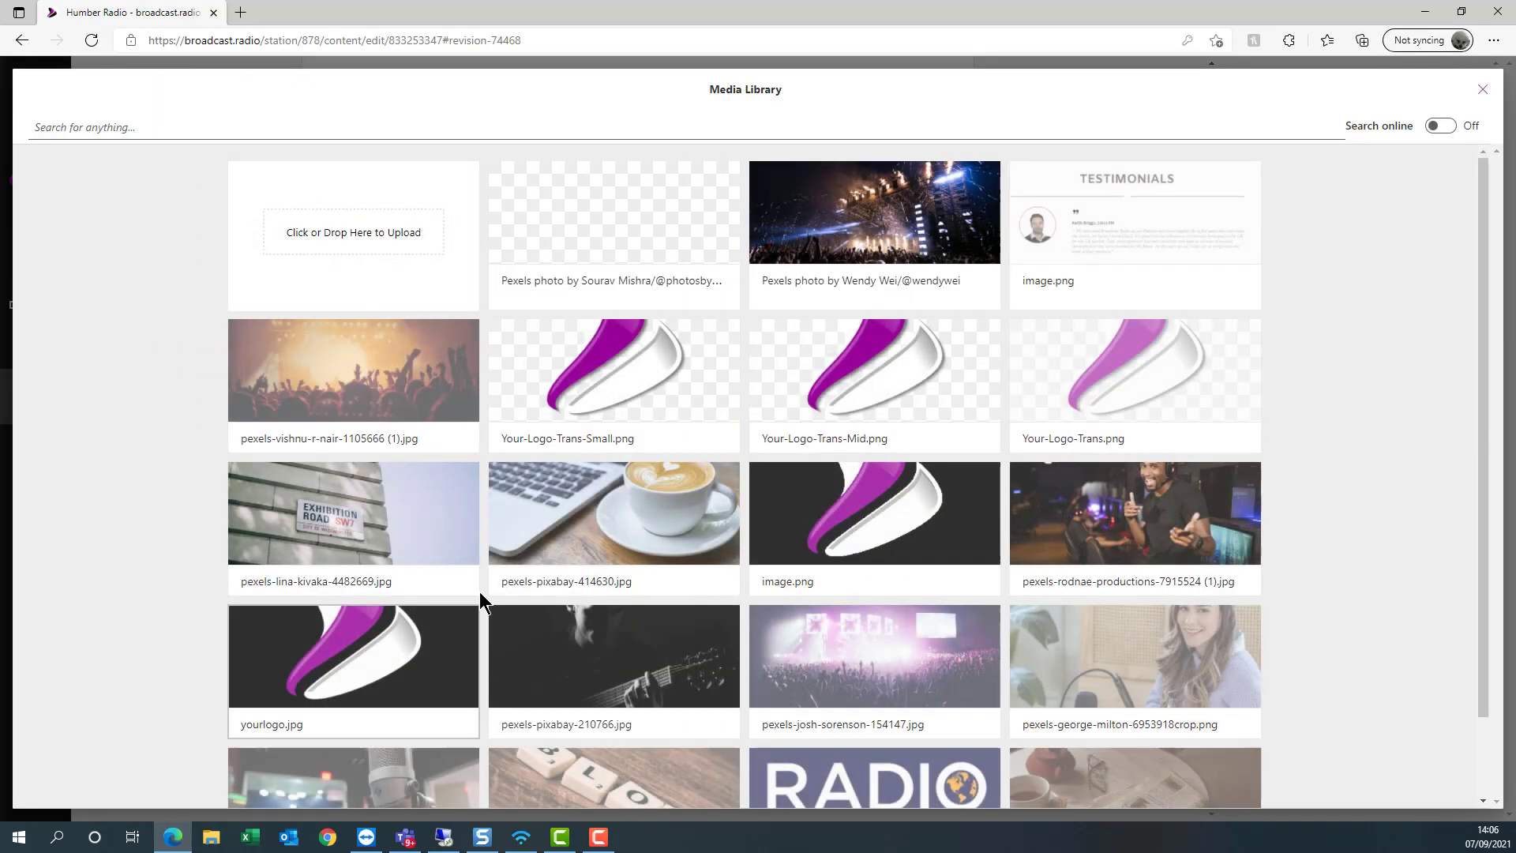
{"action": "left_click", "coordinate": [617, 495]}
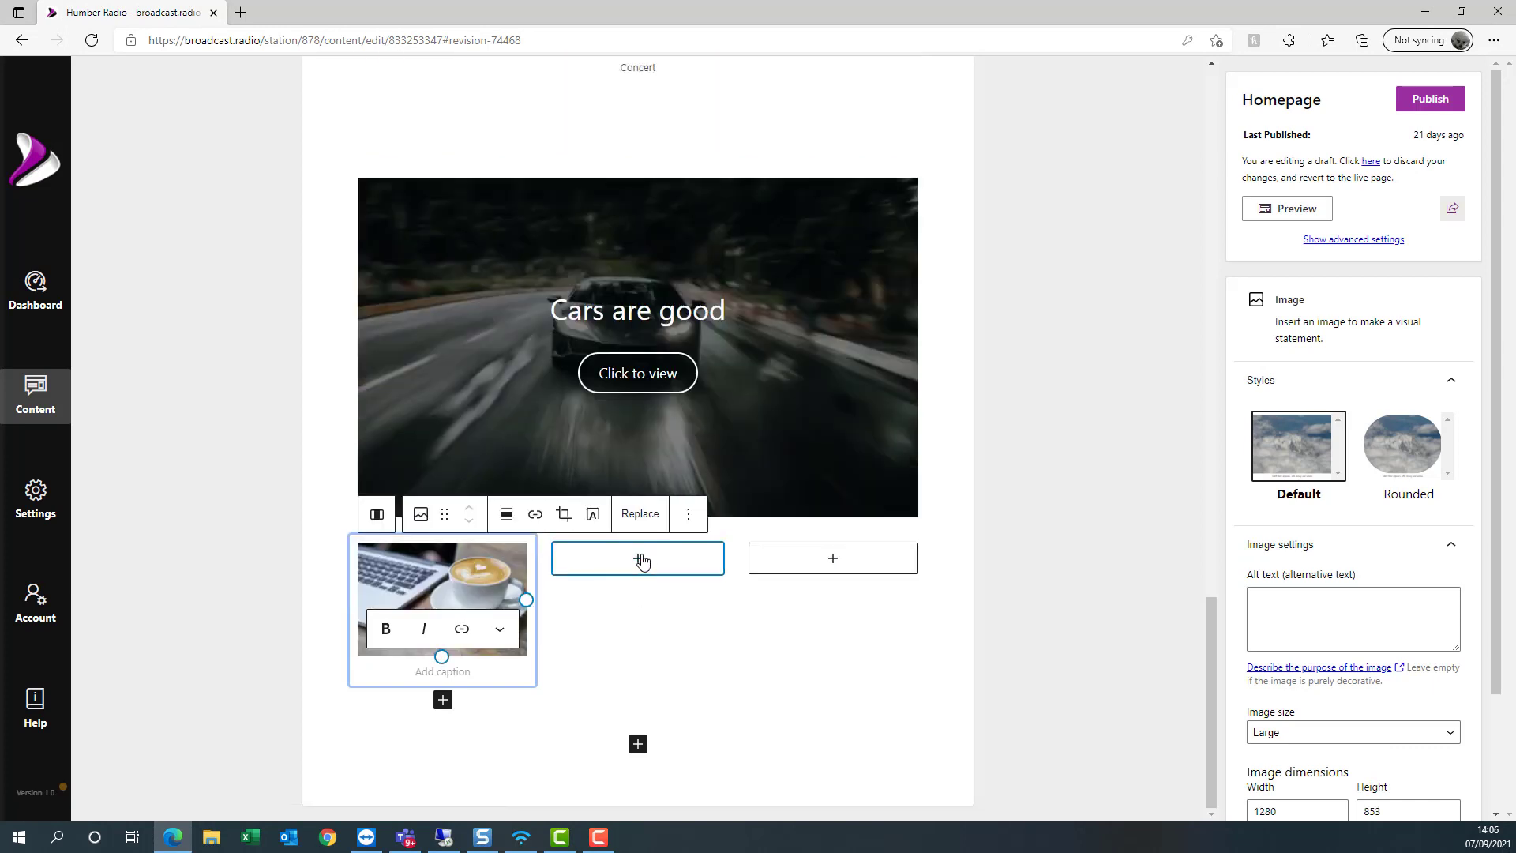
- Add a bulleted List block to the middle column with the entries "Item 1" and "Item 2"
{"action": "left_click", "coordinate": [641, 560]}
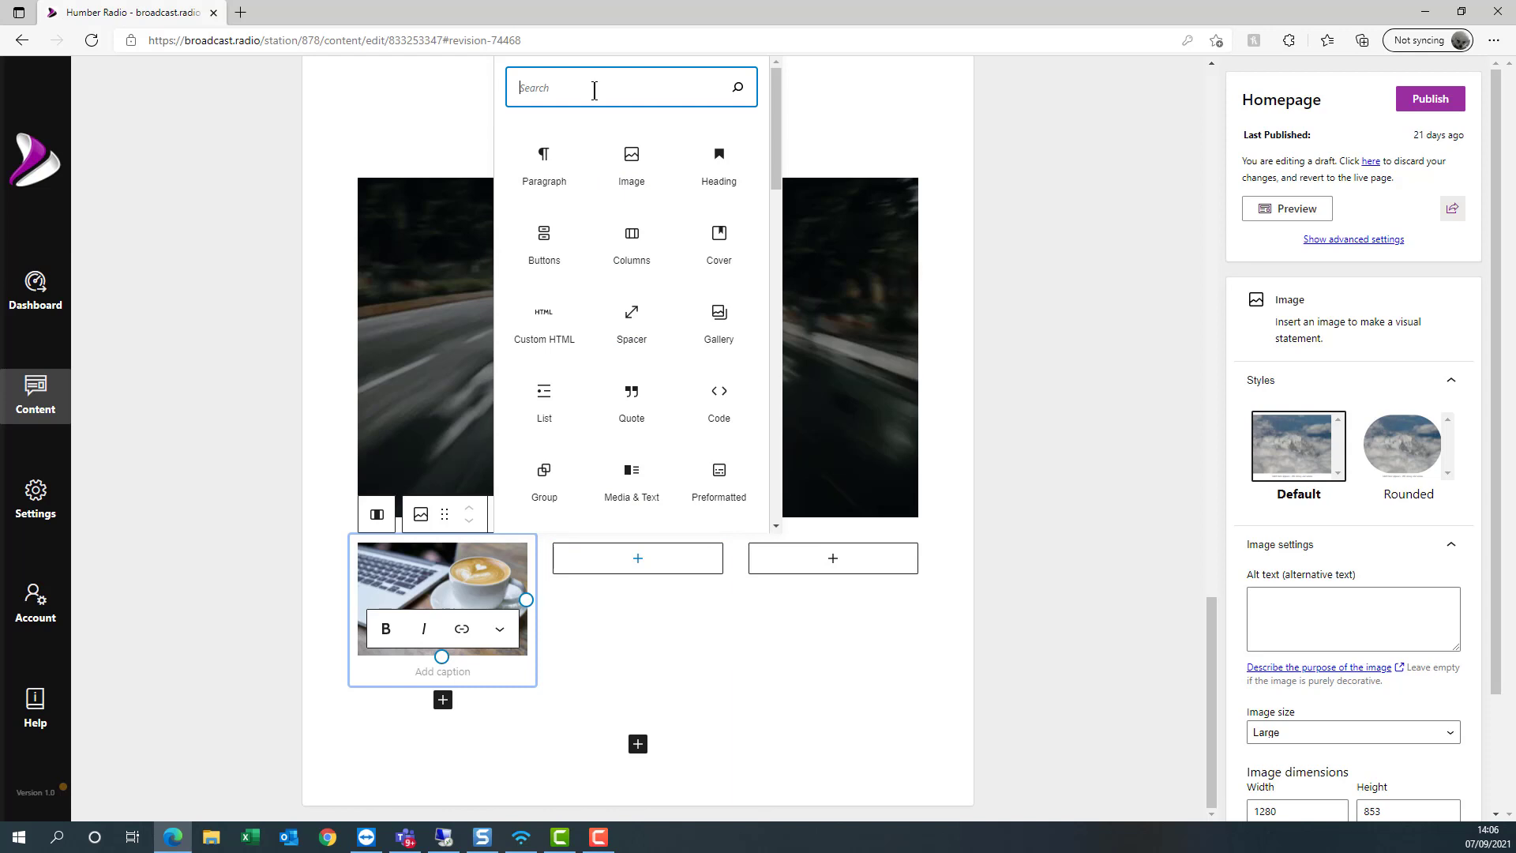
{"action": "type", "text": "list"}
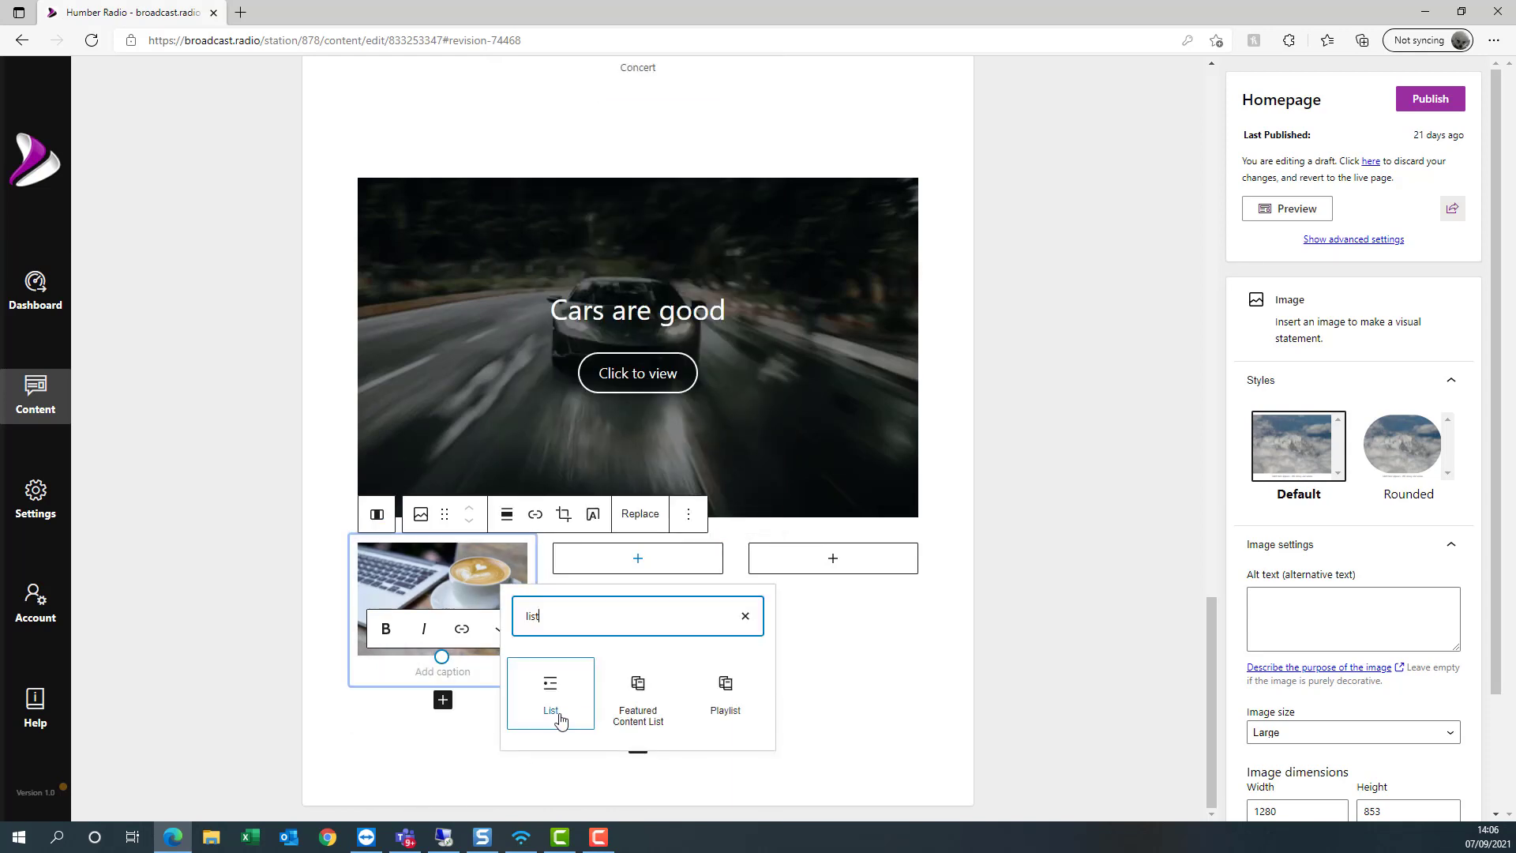
{"action": "left_click", "coordinate": [555, 706]}
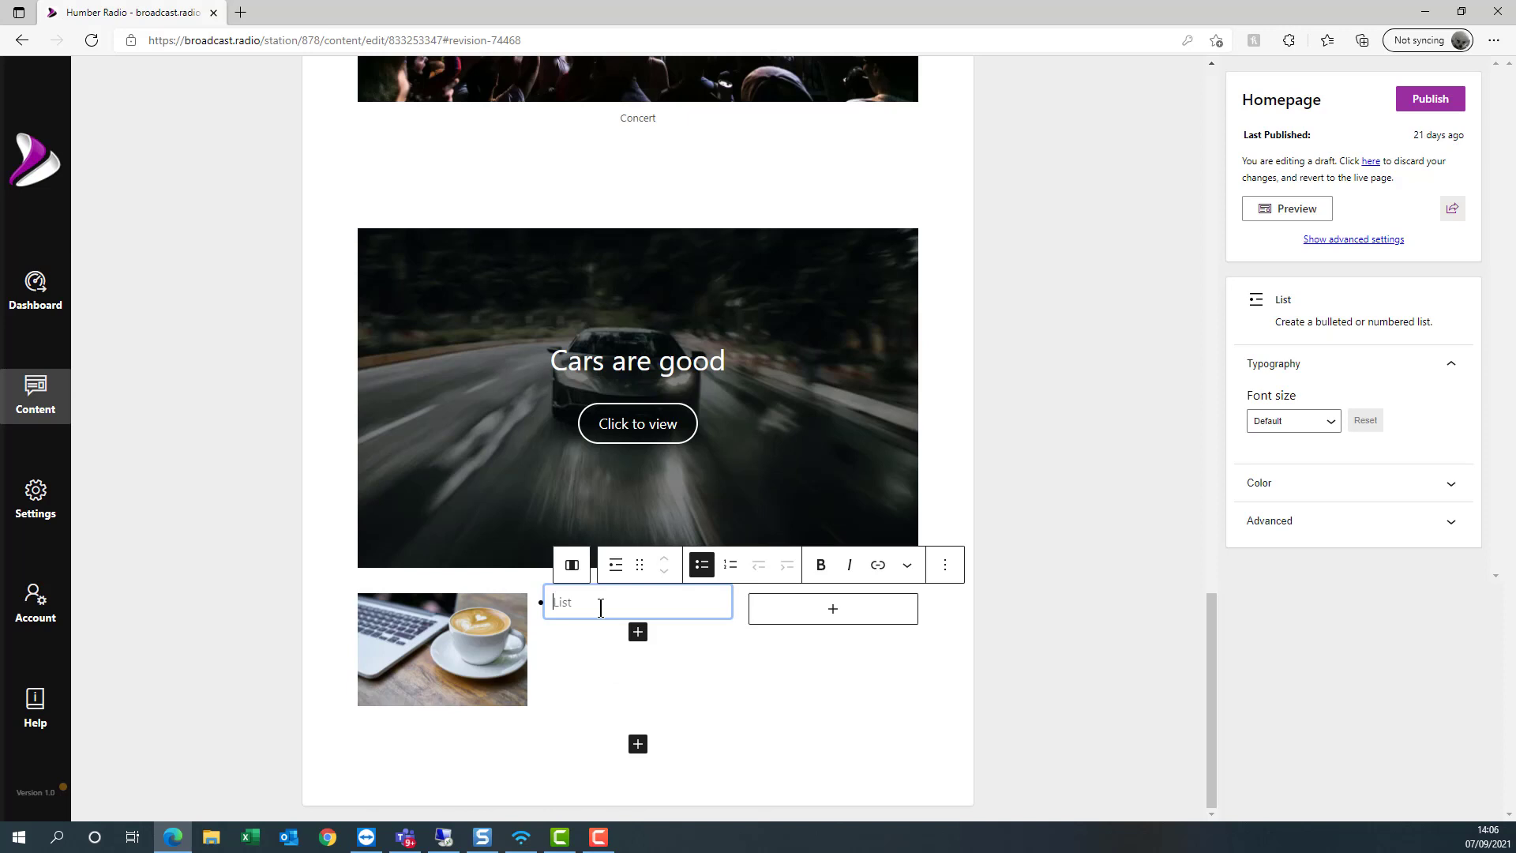
{"action": "type", "text": "Item"}
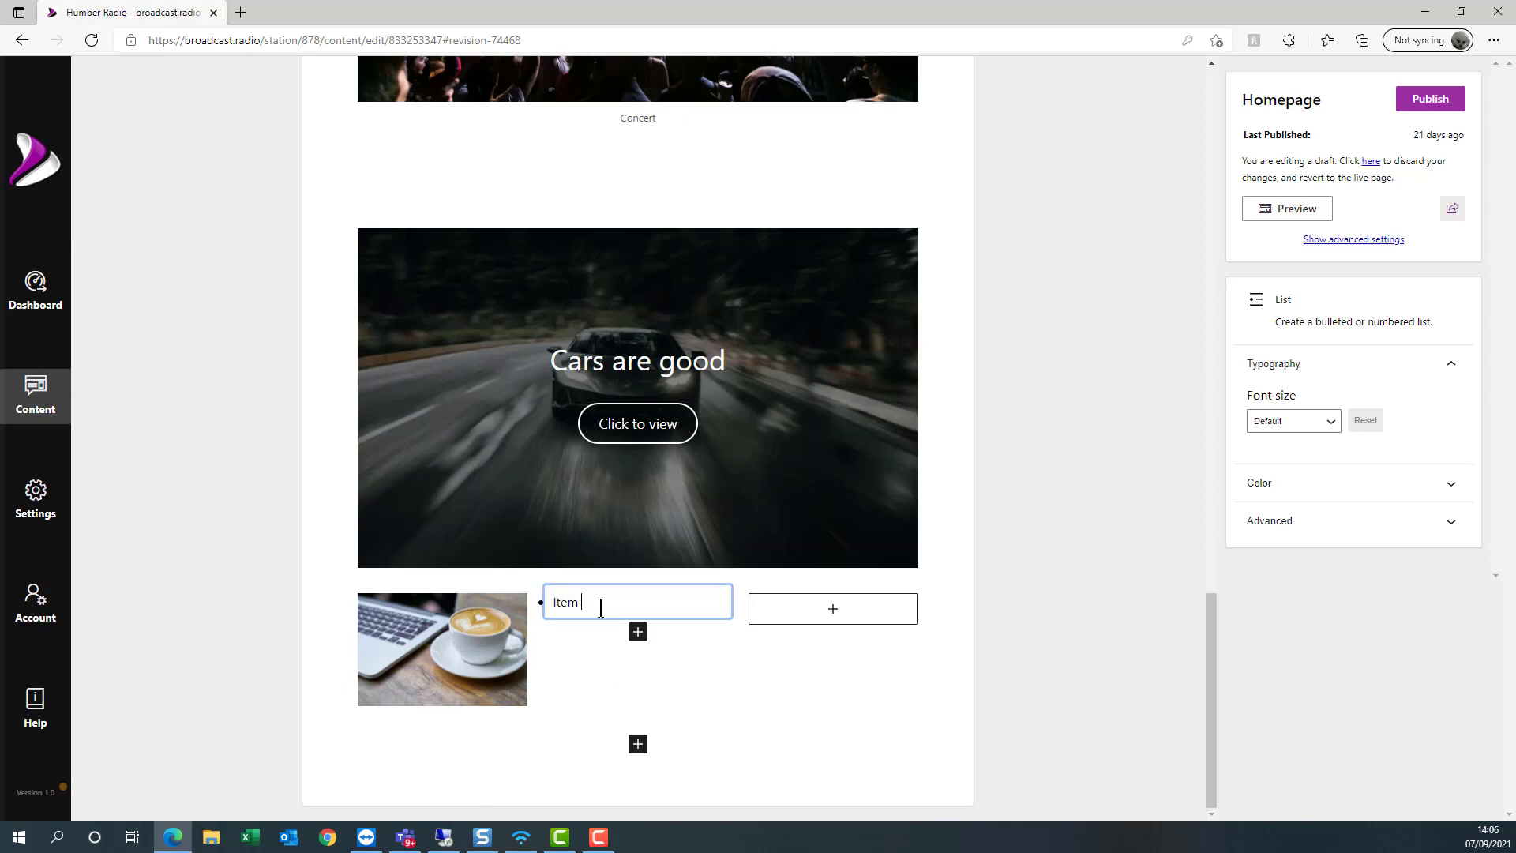
{"action": "type", "text": " 1"}
{"action": "key", "text": "Return"}
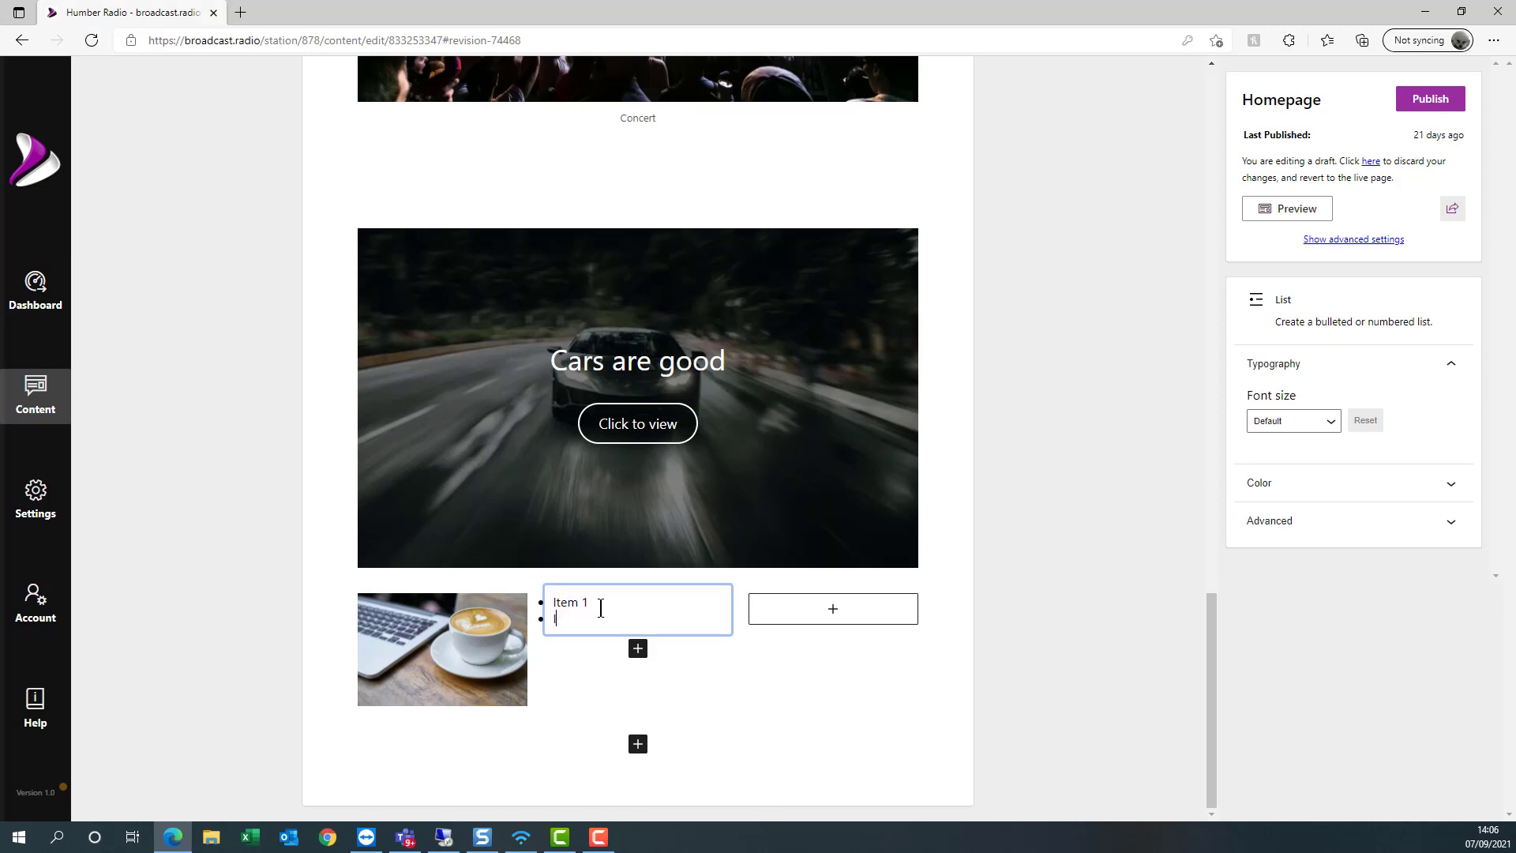
{"action": "type", "text": "Item 2"}
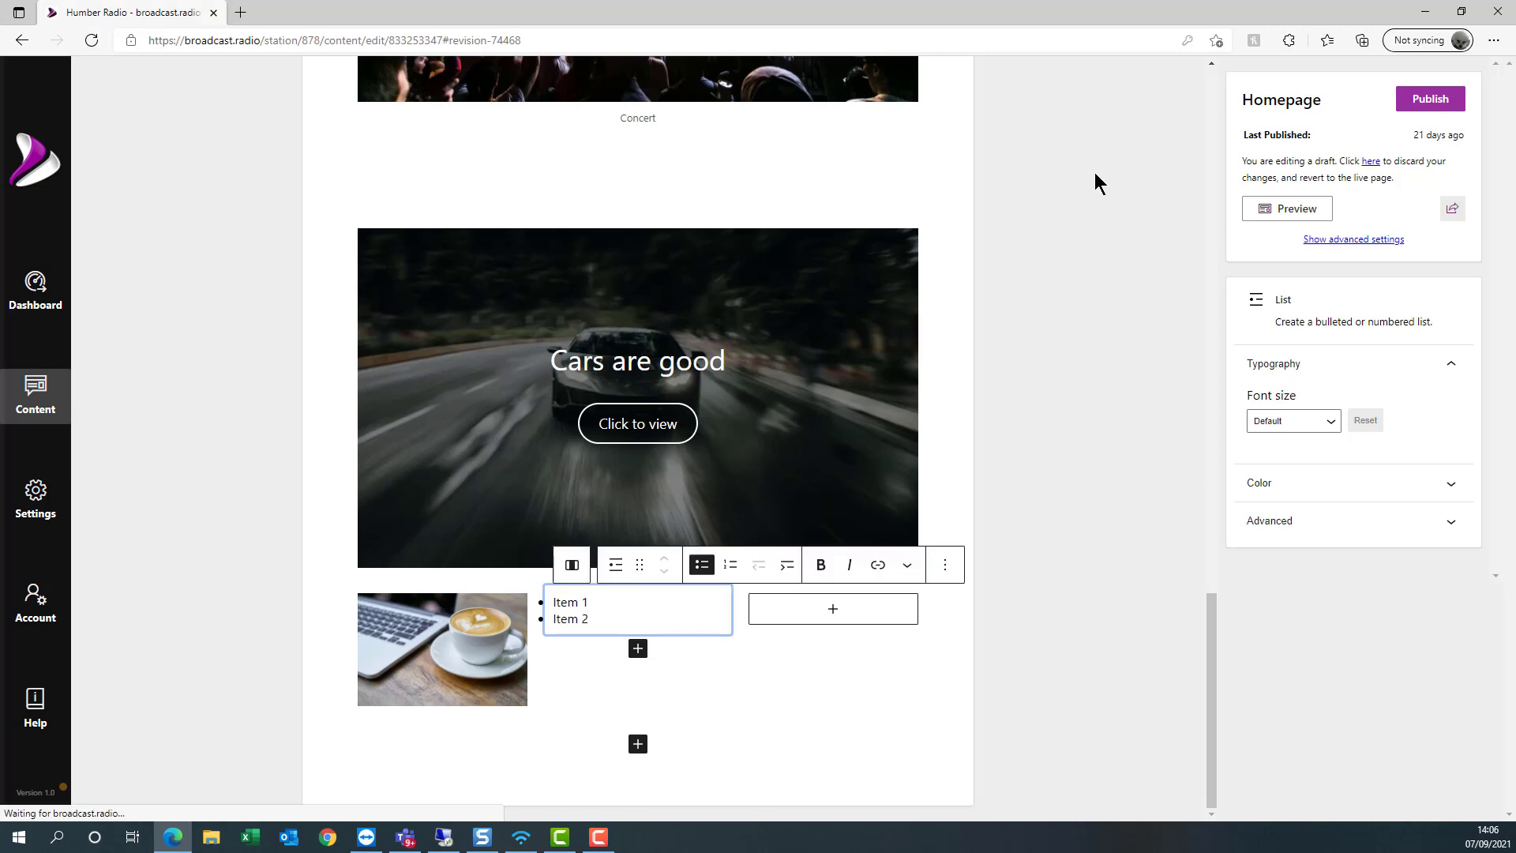
- Add a Buttons block to the third column, leaving its button text empty
{"action": "left_click", "coordinate": [816, 611]}
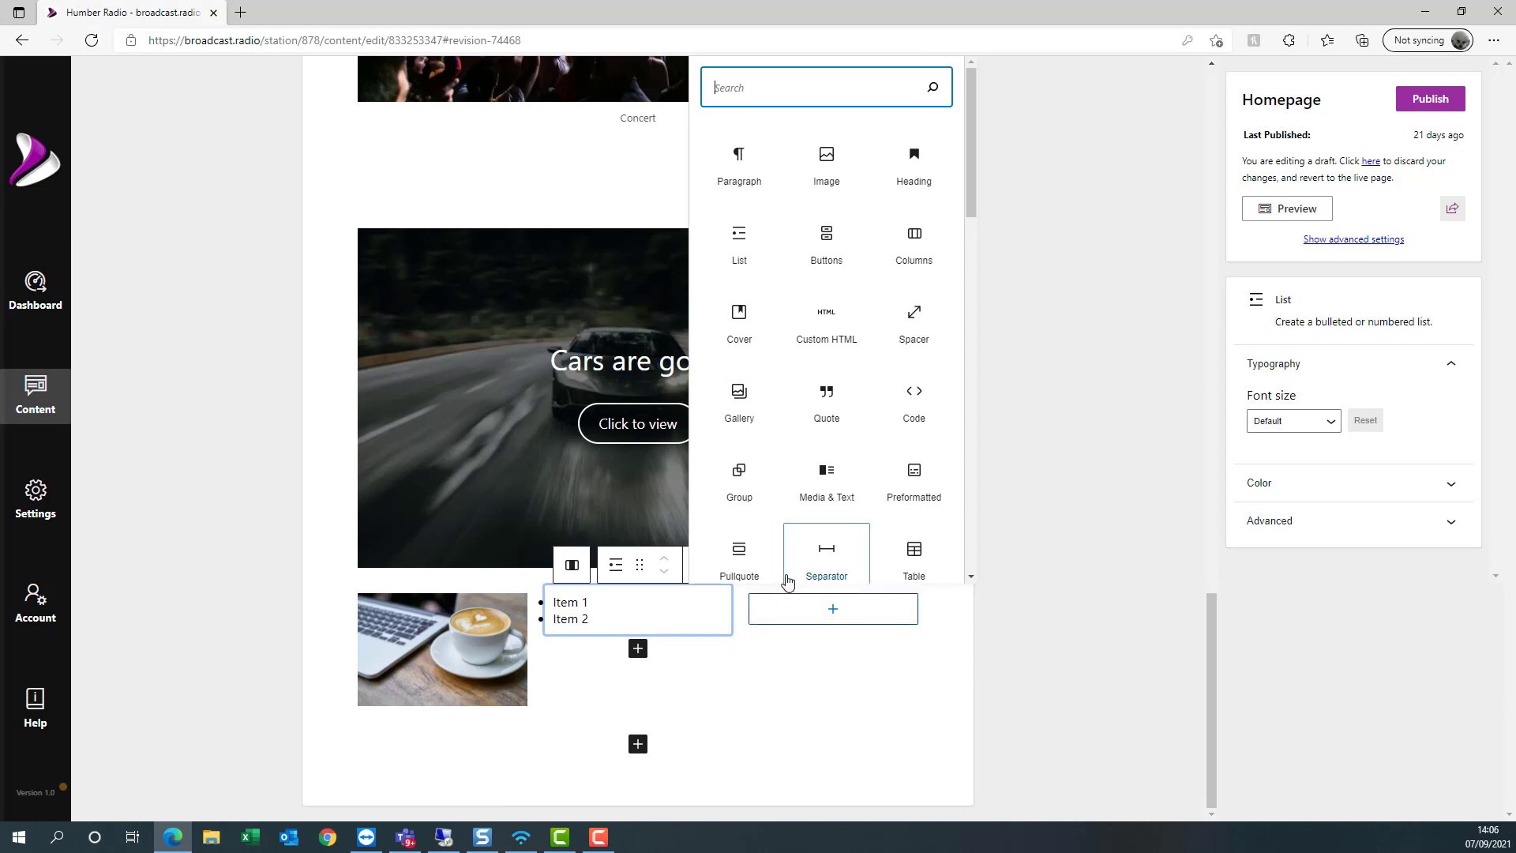
{"action": "scroll", "coordinate": [840, 456], "scroll_direction": "down", "scroll_amount": 3}
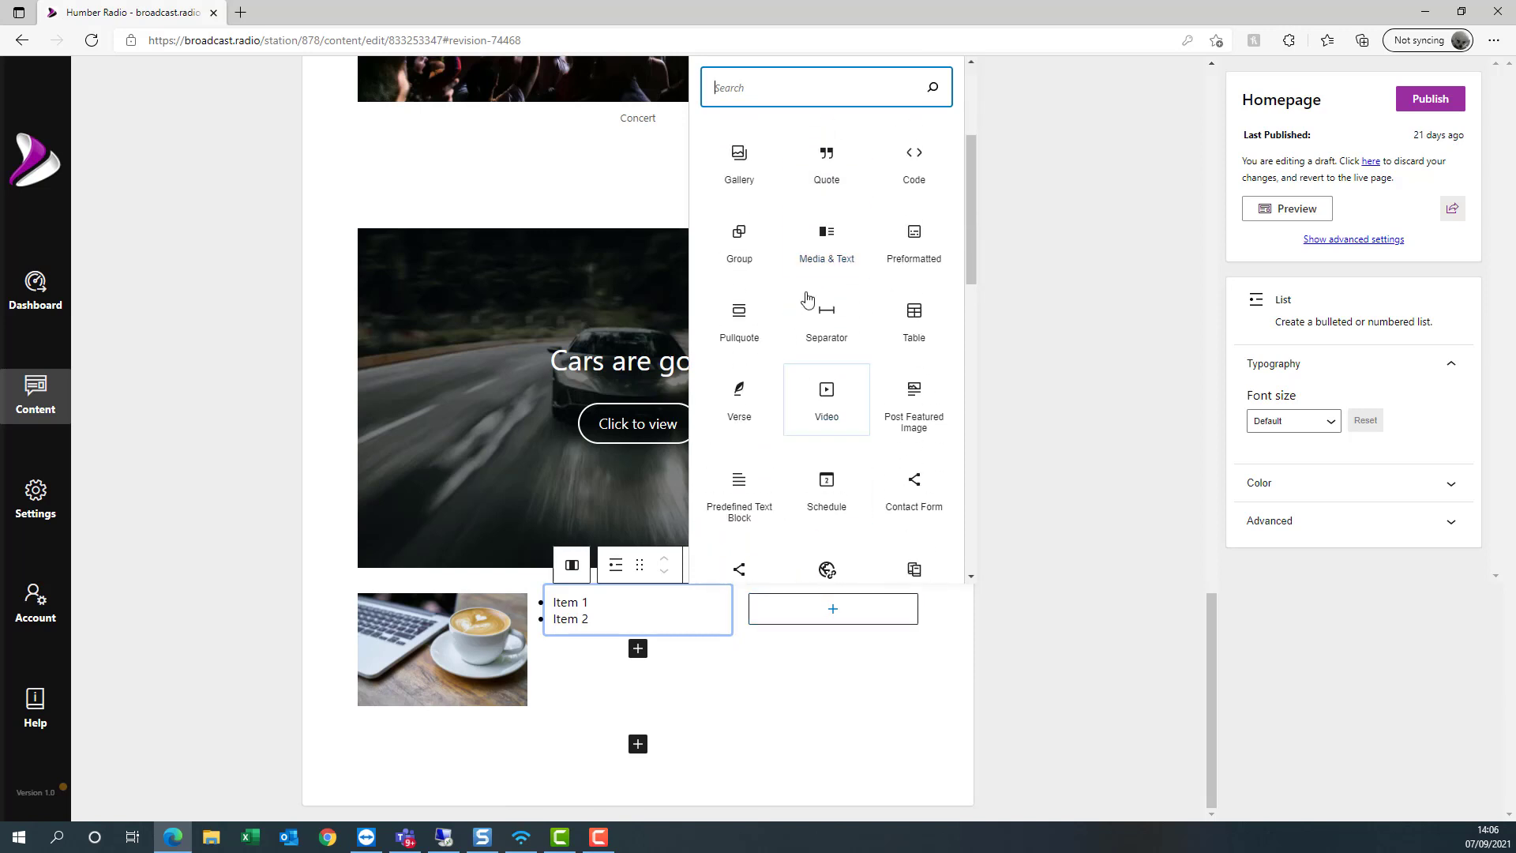
{"action": "scroll", "coordinate": [798, 357], "scroll_direction": "up", "scroll_amount": 2}
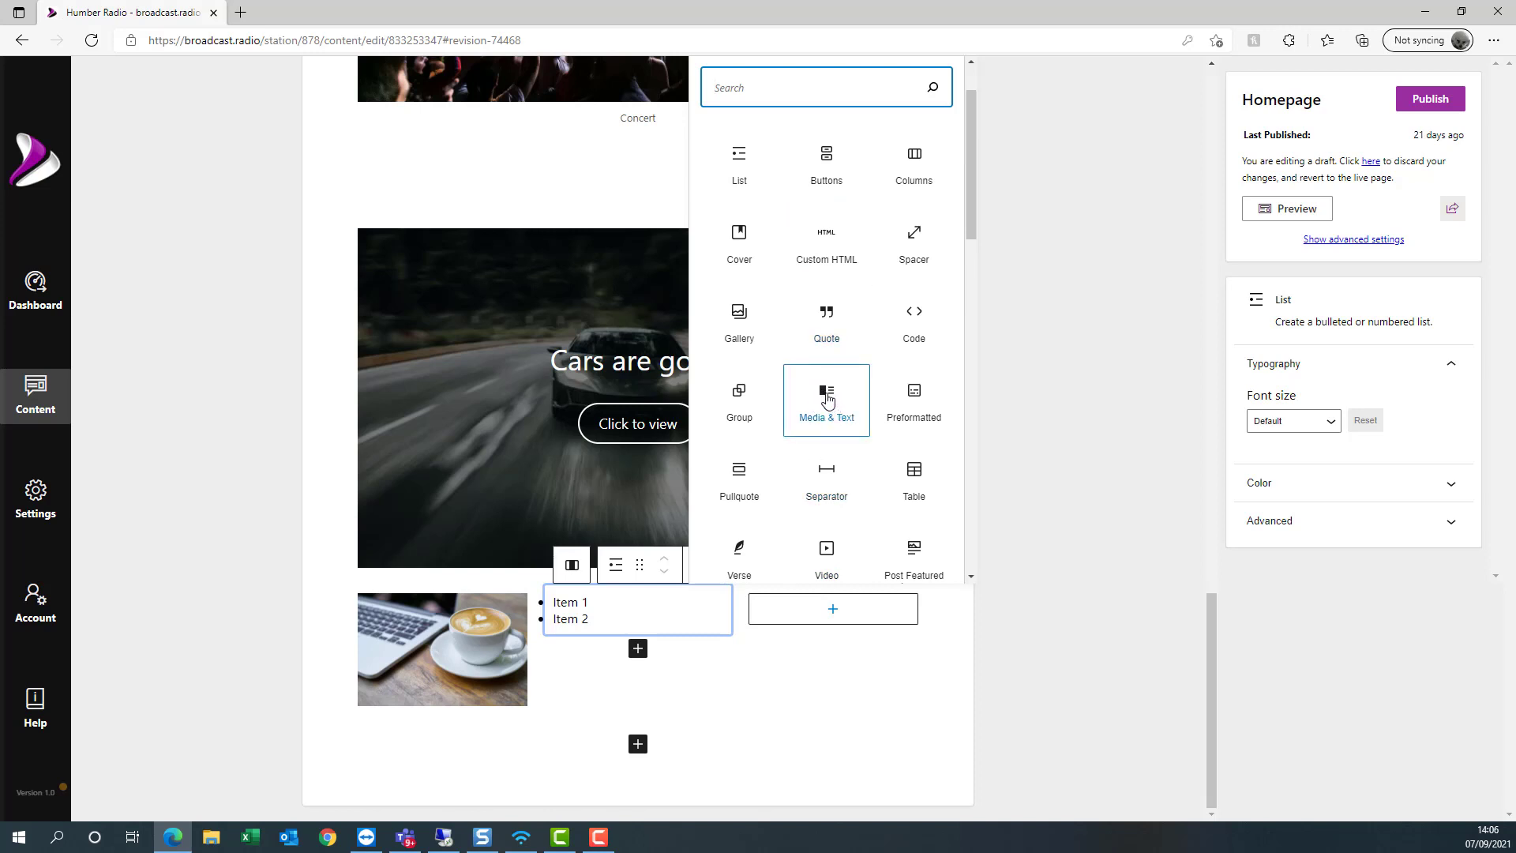
{"action": "scroll", "coordinate": [823, 348], "scroll_direction": "up", "scroll_amount": 1}
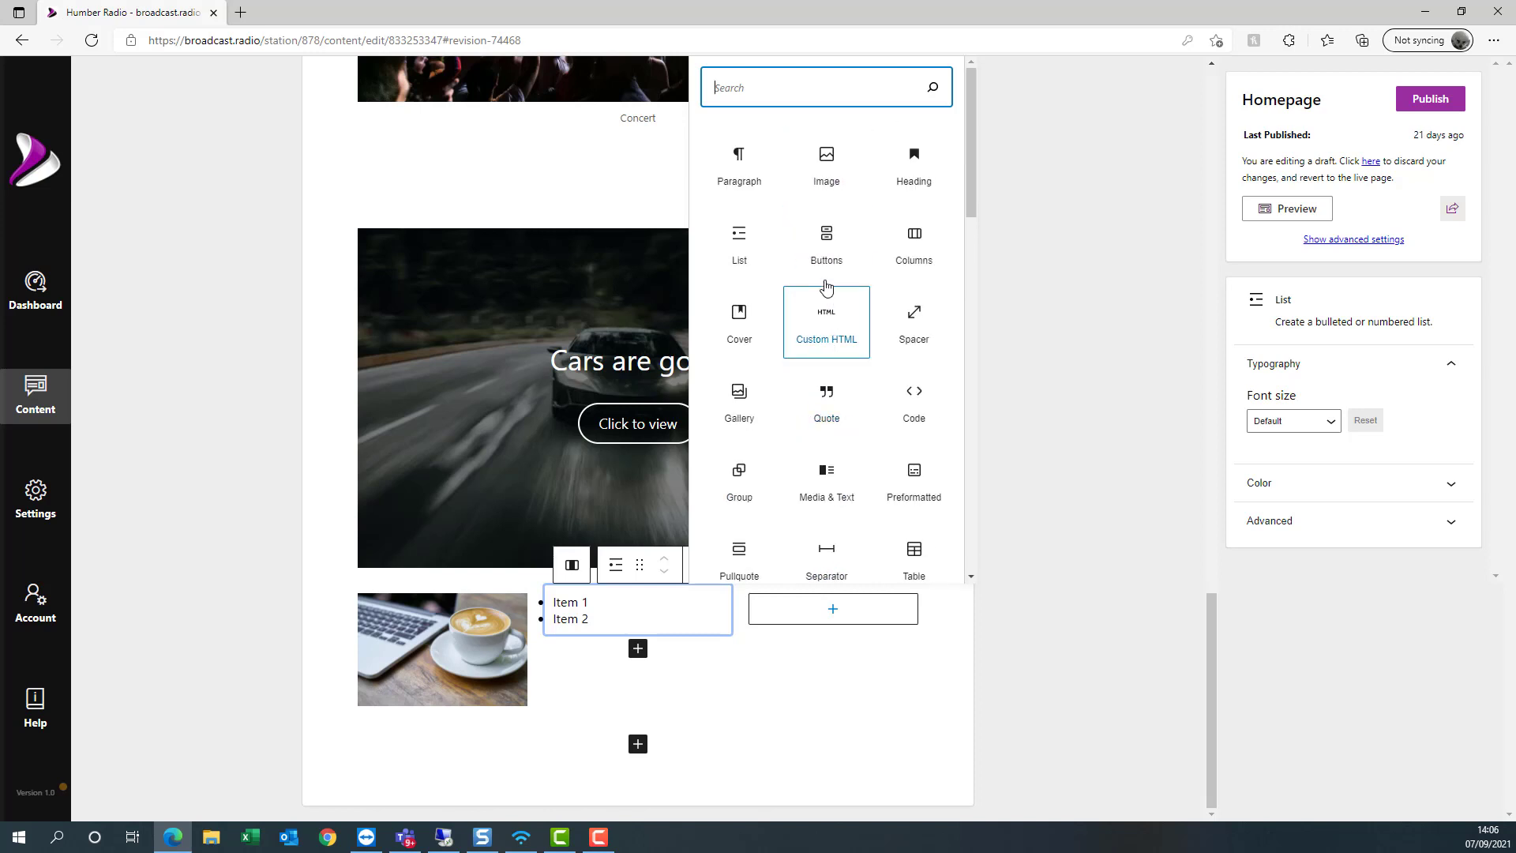
{"action": "left_click", "coordinate": [822, 241]}
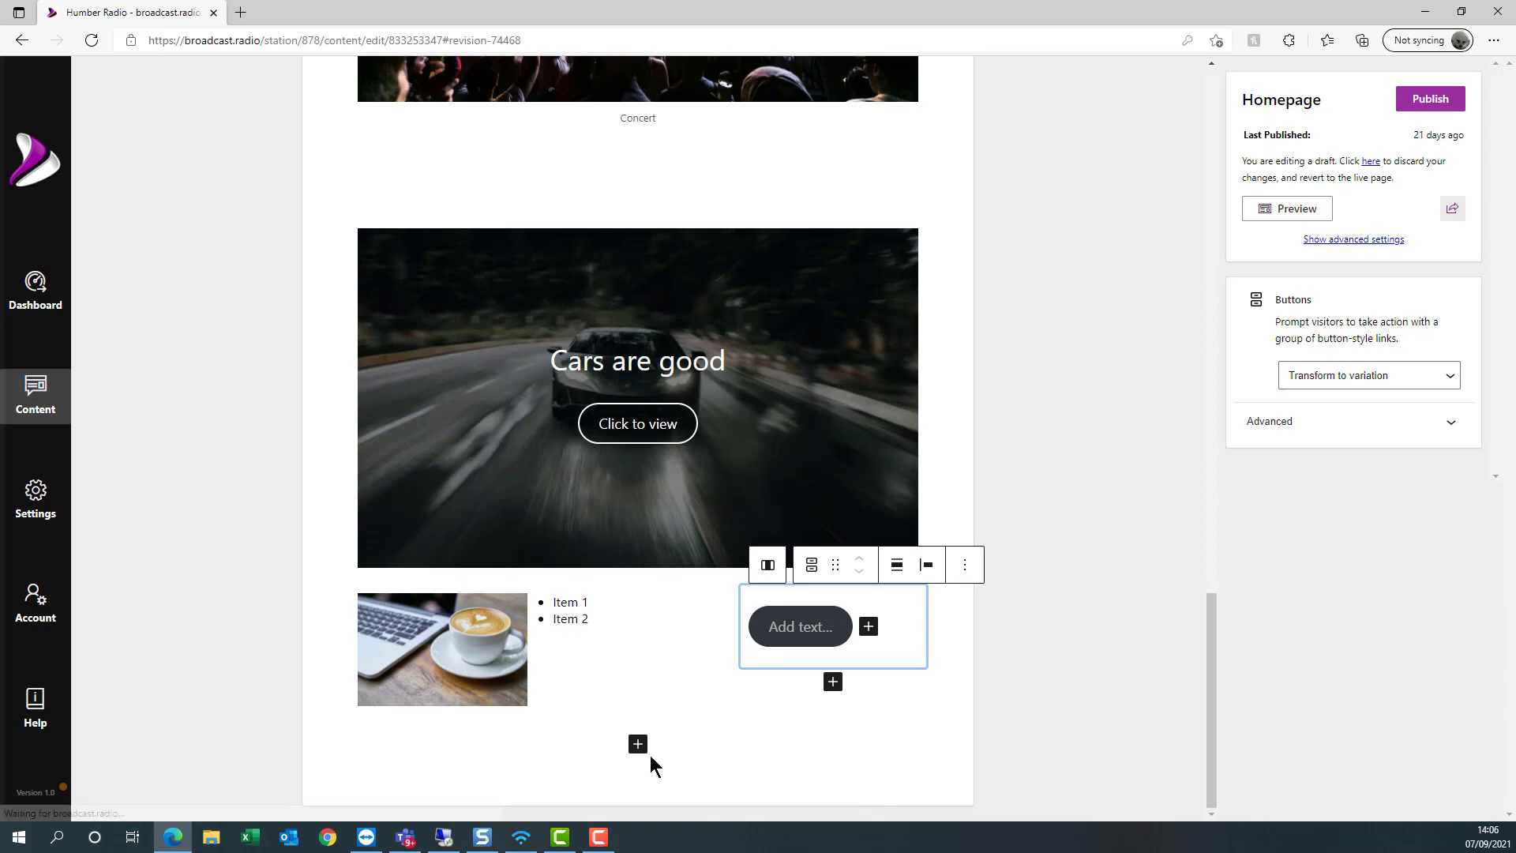
{"action": "left_click", "coordinate": [662, 727]}
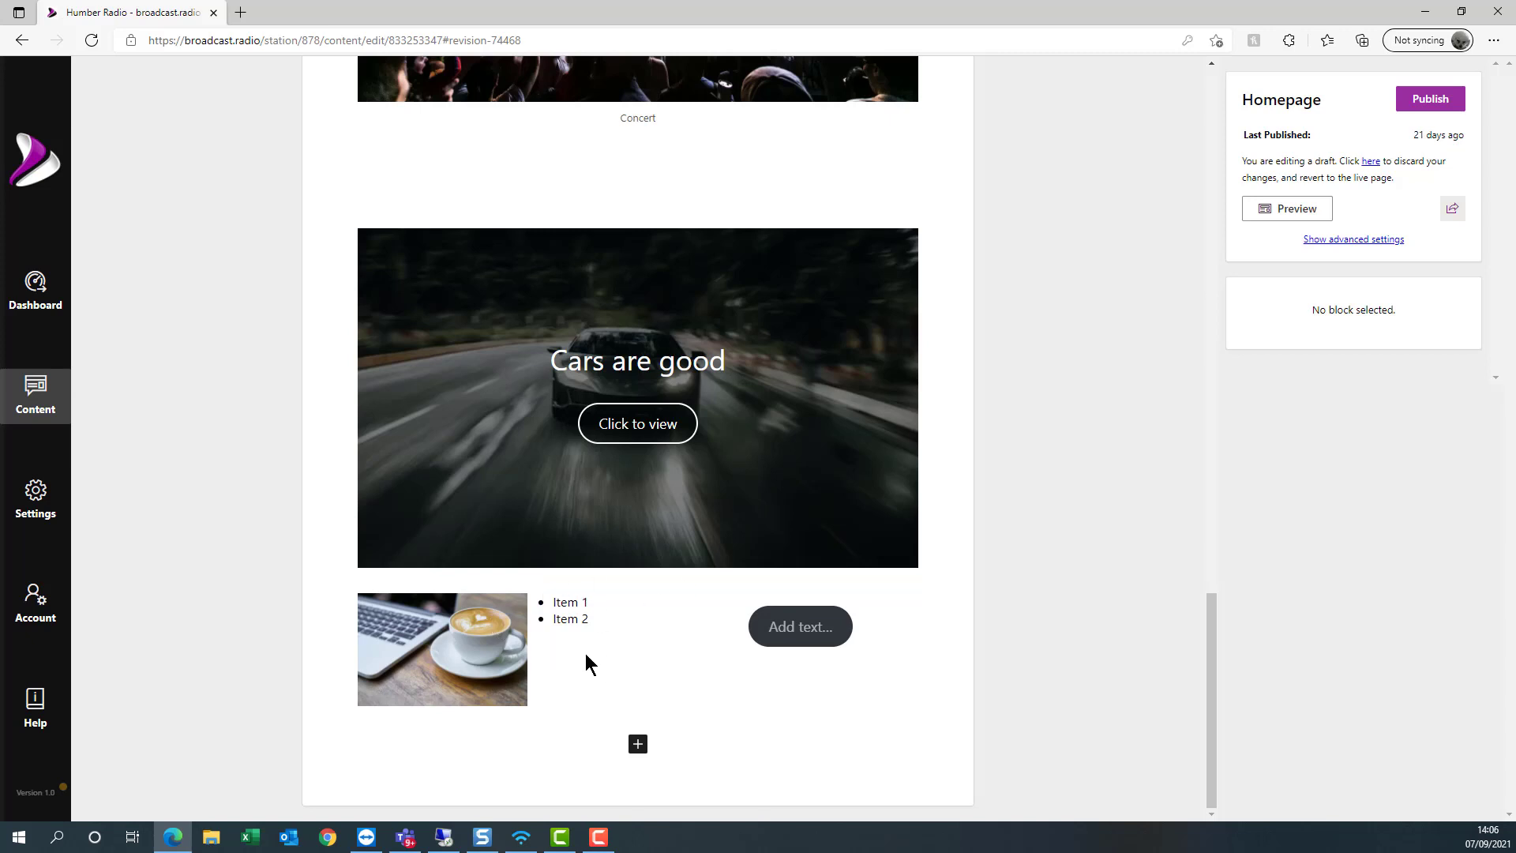
- Insert a Blog Posts Grid block below the three columns with the heading text "Blog"
{"action": "left_click", "coordinate": [641, 744]}
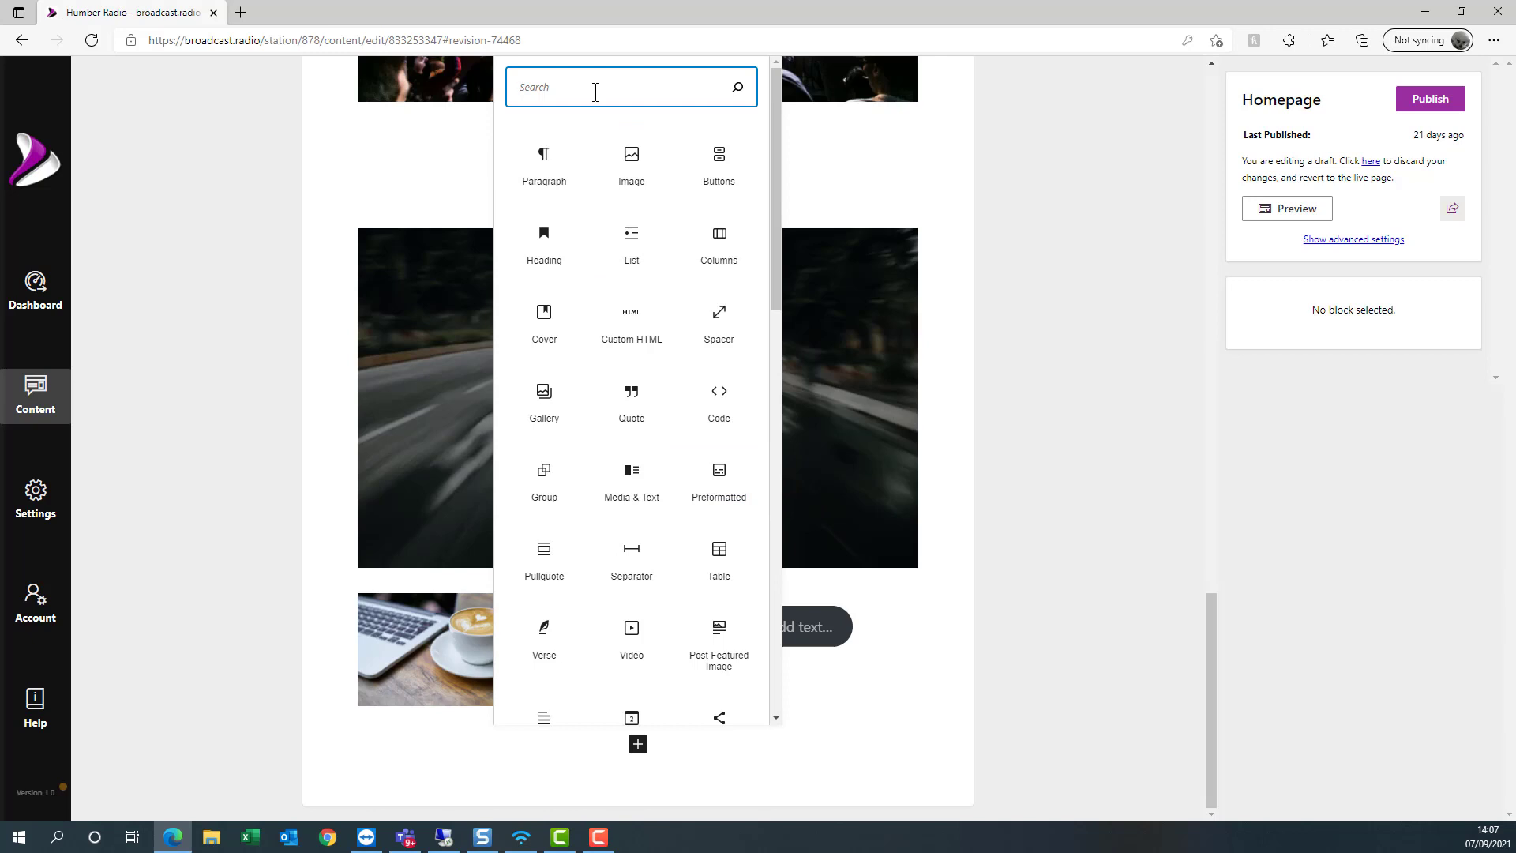
{"action": "type", "text": "blo"}
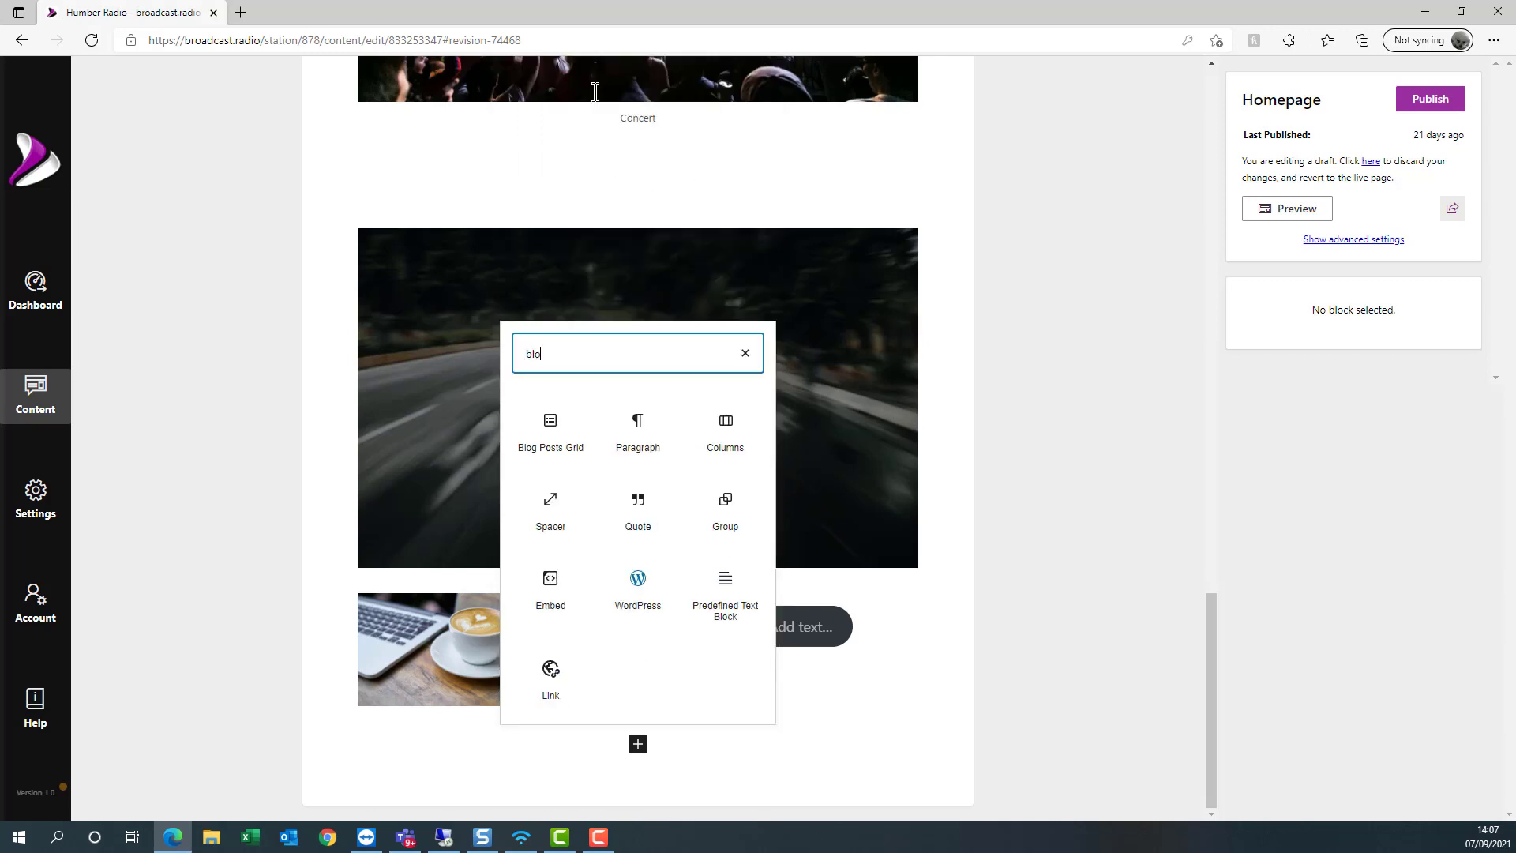
{"action": "left_click", "coordinate": [553, 431]}
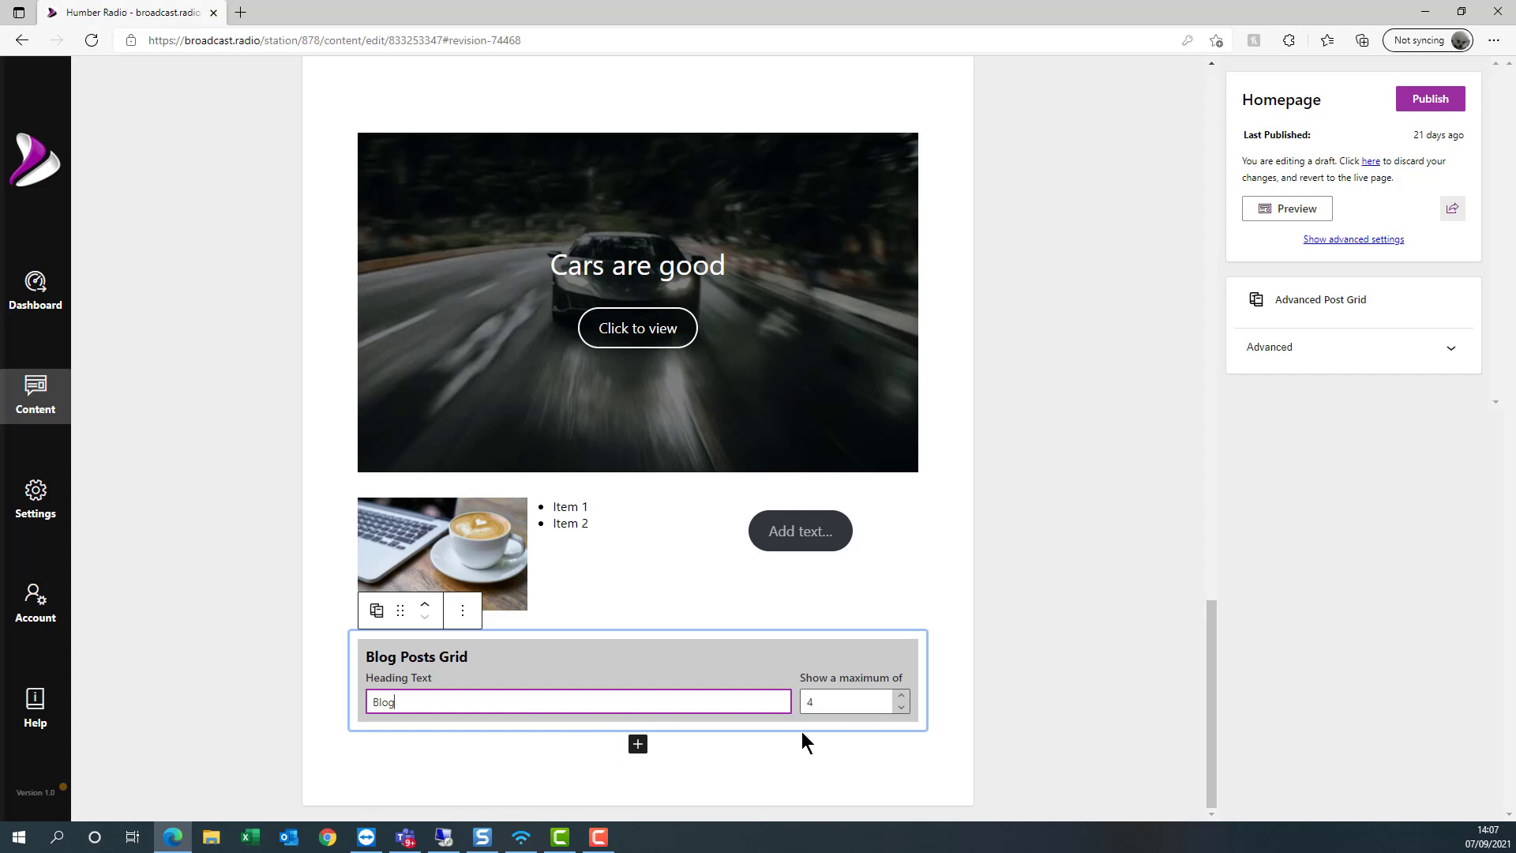
{"action": "left_click", "coordinate": [751, 763]}
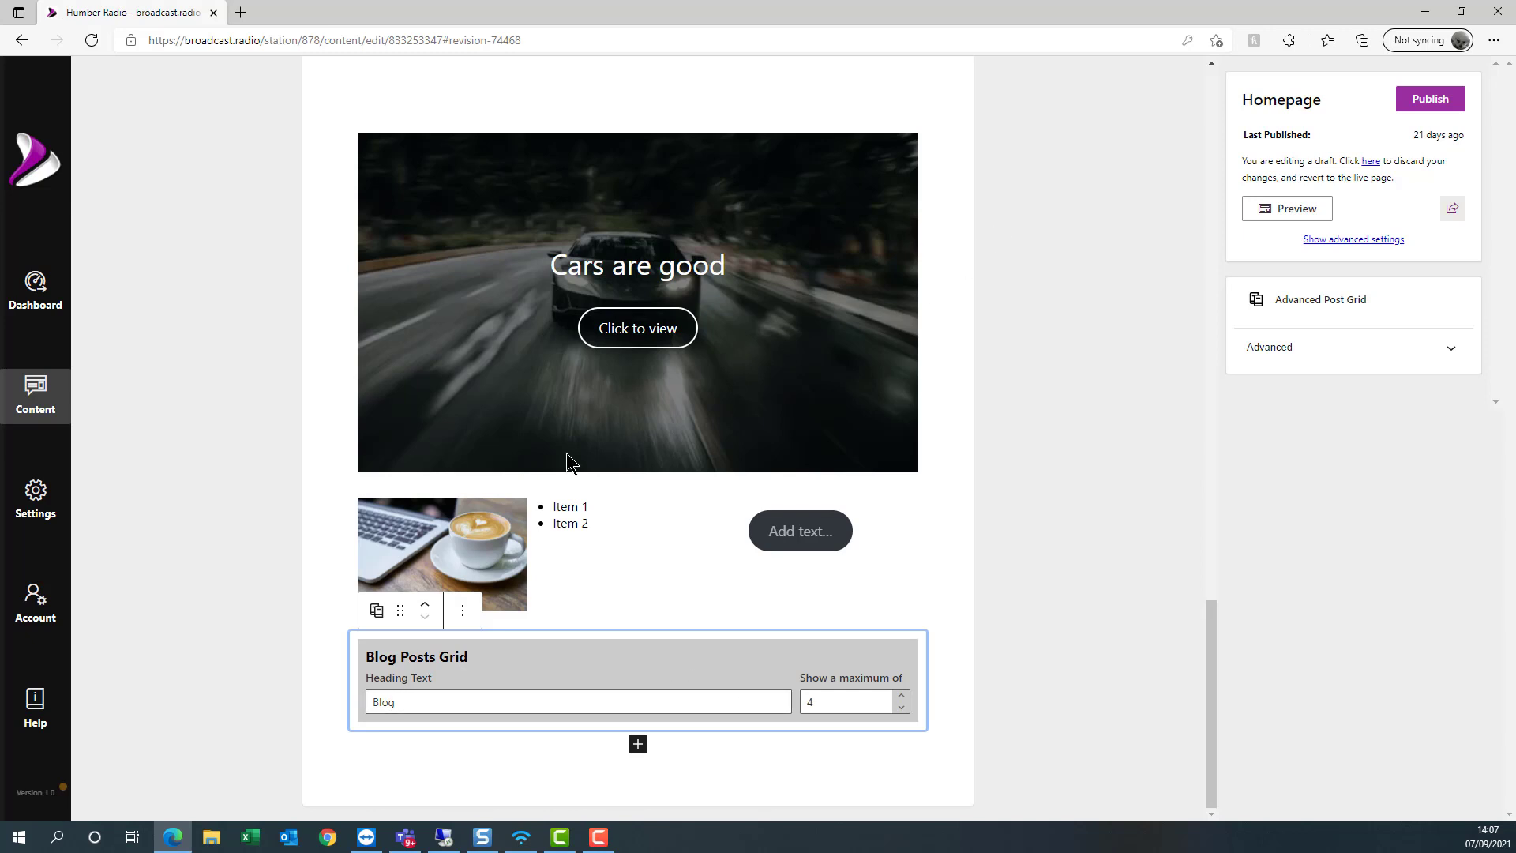
- Insert a Media & Text block below the Blog Posts Grid, with the media on the right showing pexels-rodnae-productions-7915524 (1).jpg
{"action": "left_click", "coordinate": [632, 746]}
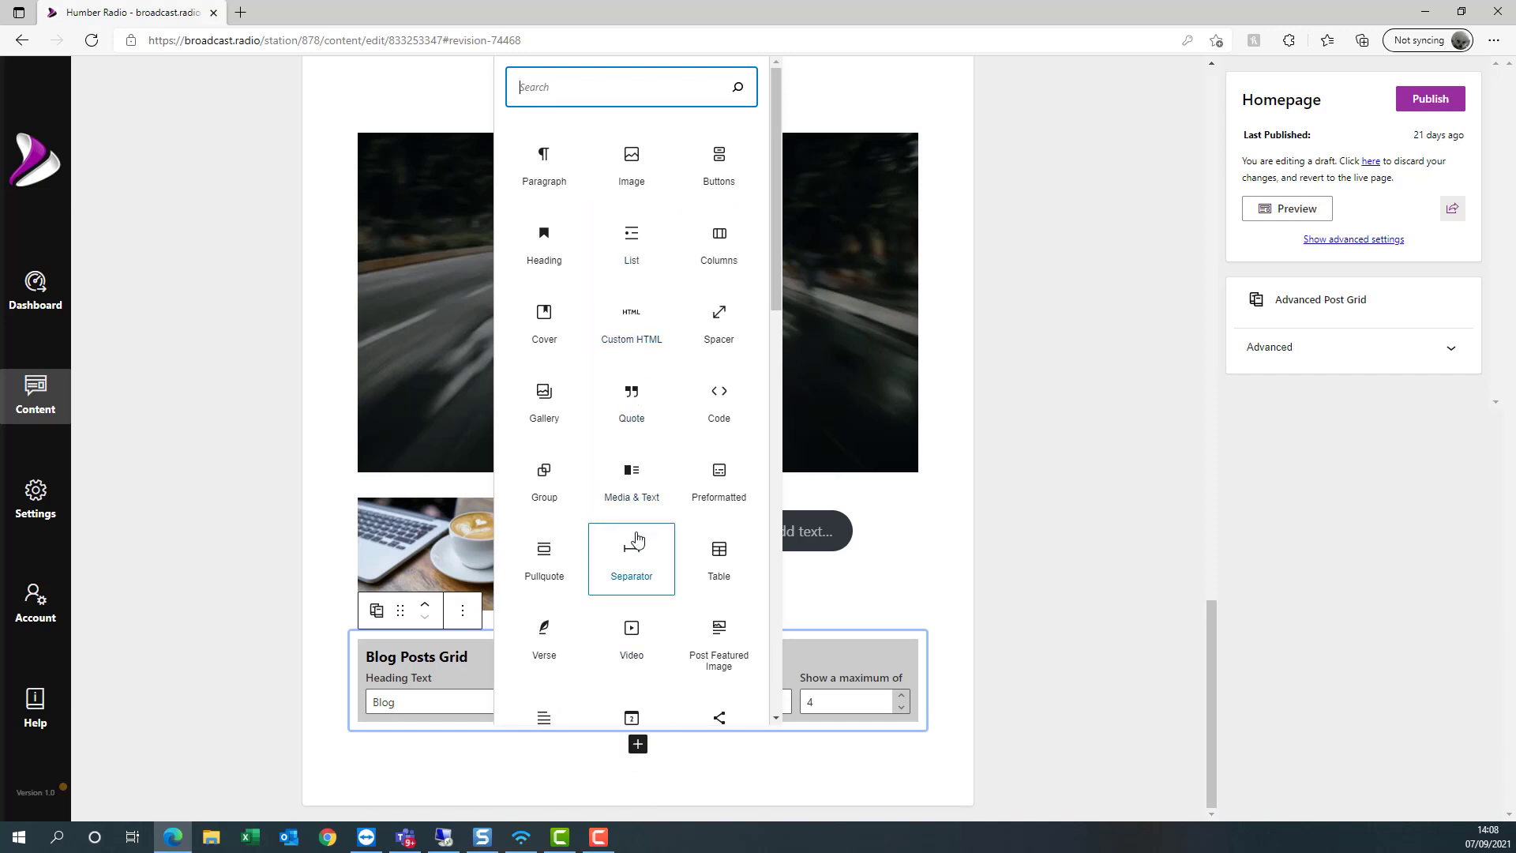
{"action": "scroll", "coordinate": [636, 539], "scroll_direction": "down", "scroll_amount": 1}
{"action": "scroll", "coordinate": [635, 538], "scroll_direction": "up", "scroll_amount": 1}
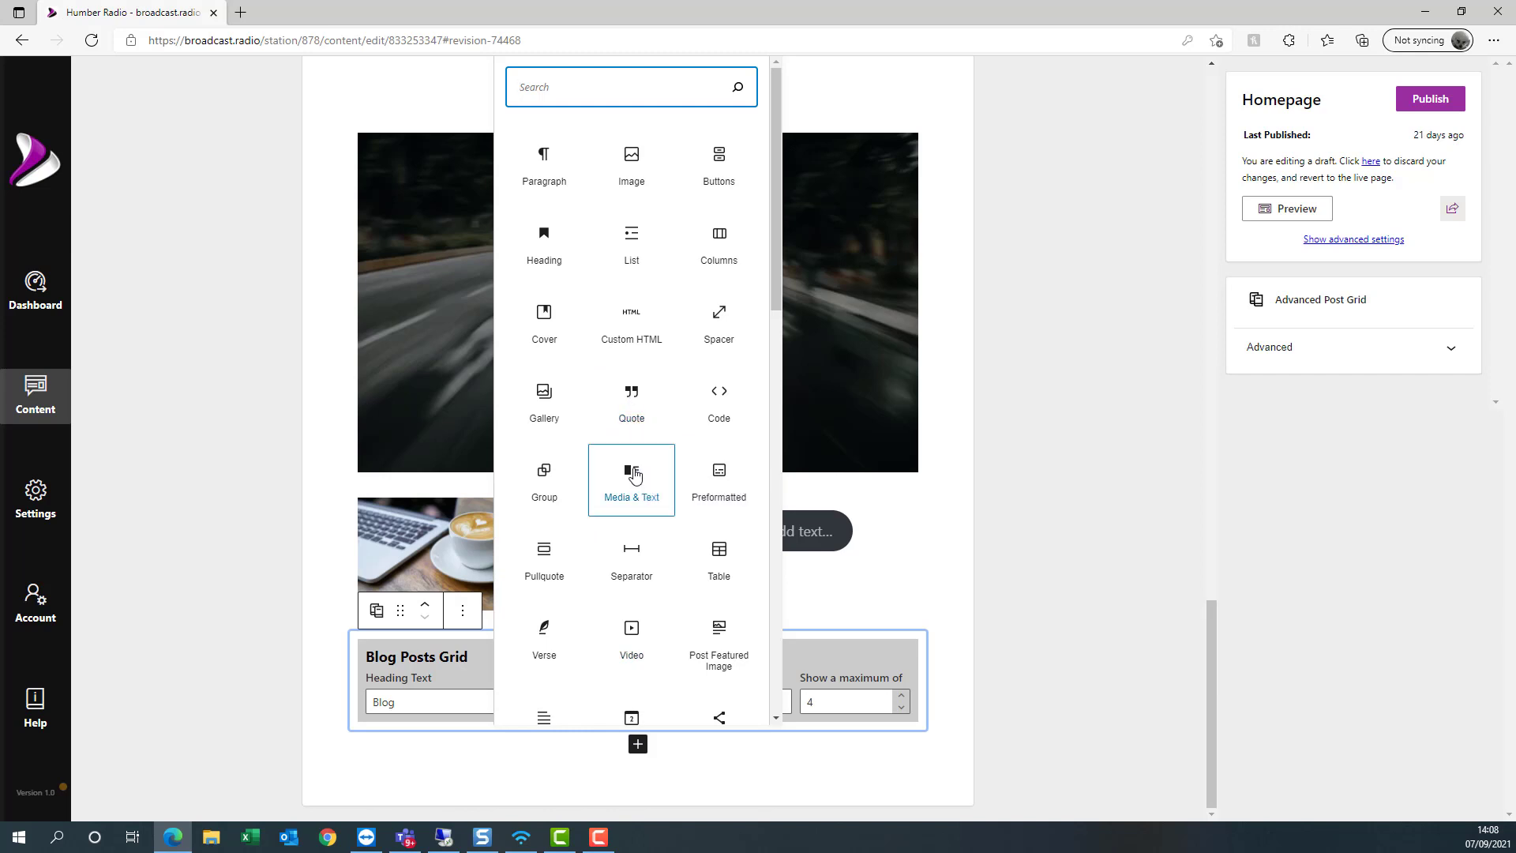
{"action": "left_click", "coordinate": [635, 474]}
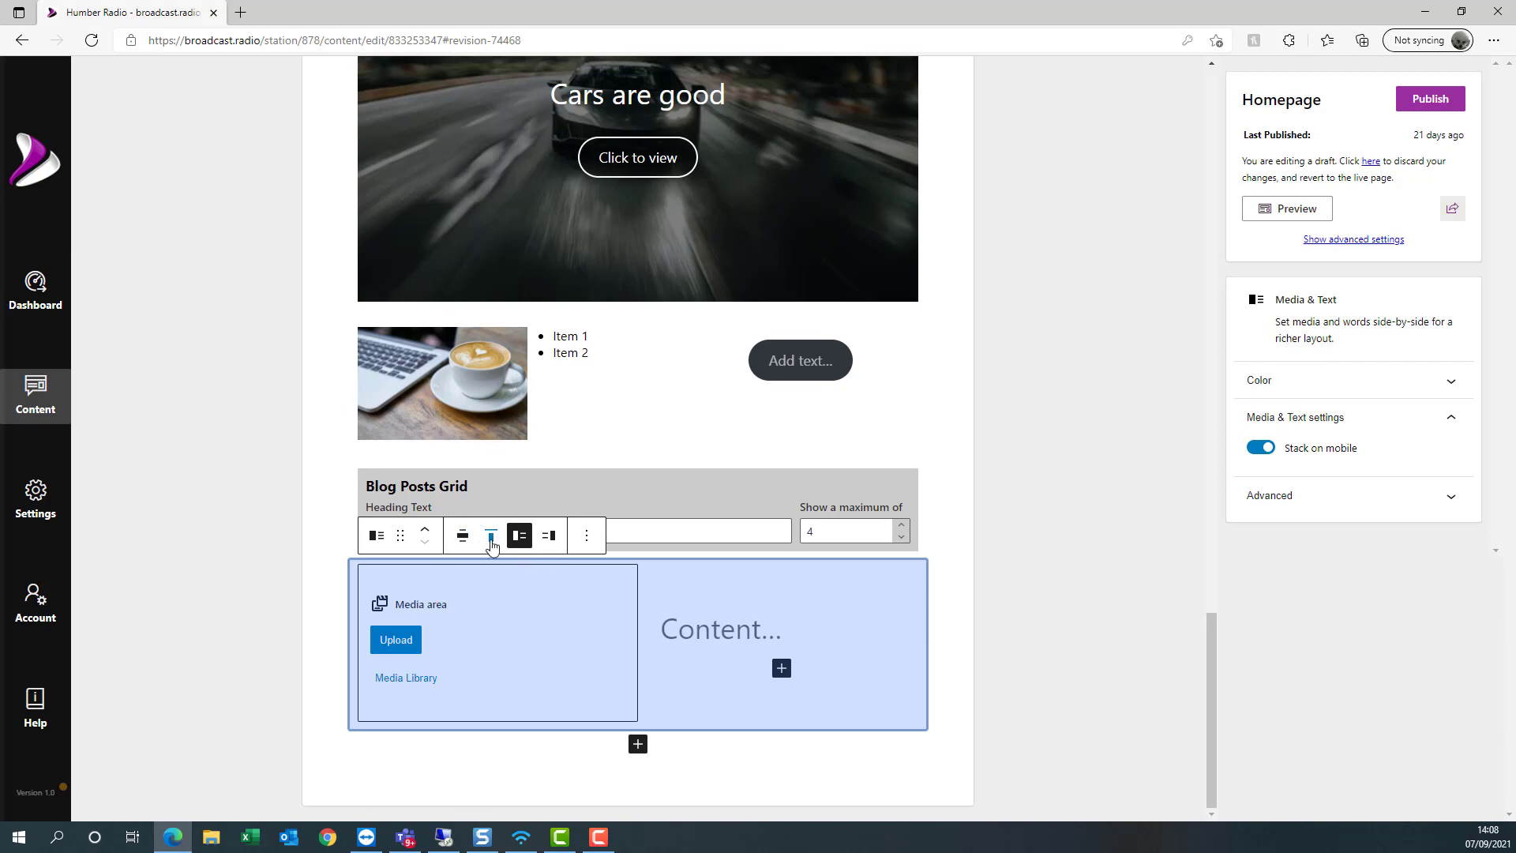
{"action": "left_click", "coordinate": [548, 536]}
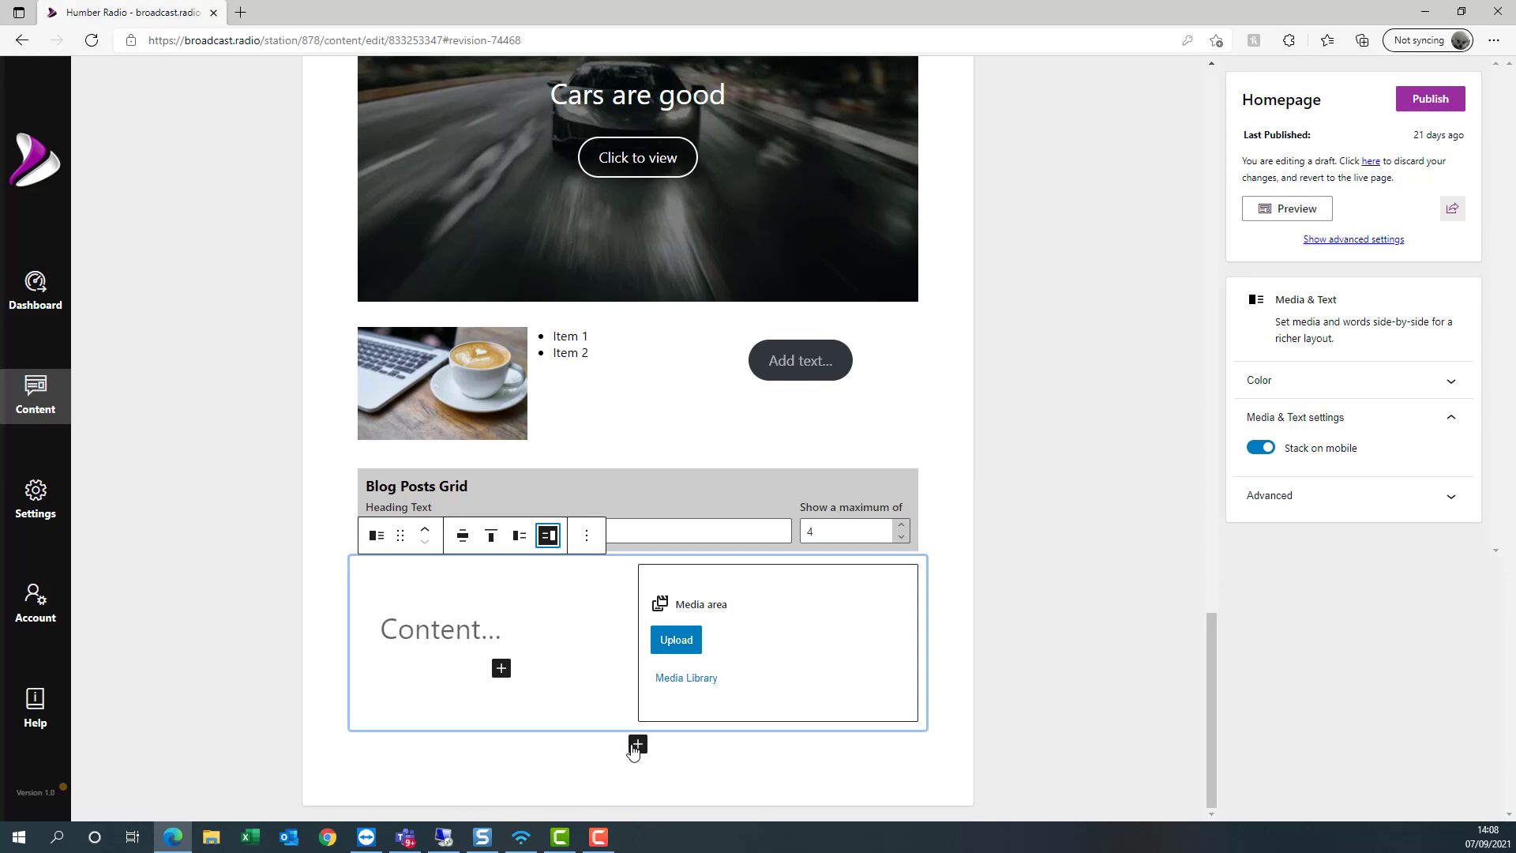
{"action": "left_click", "coordinate": [684, 678]}
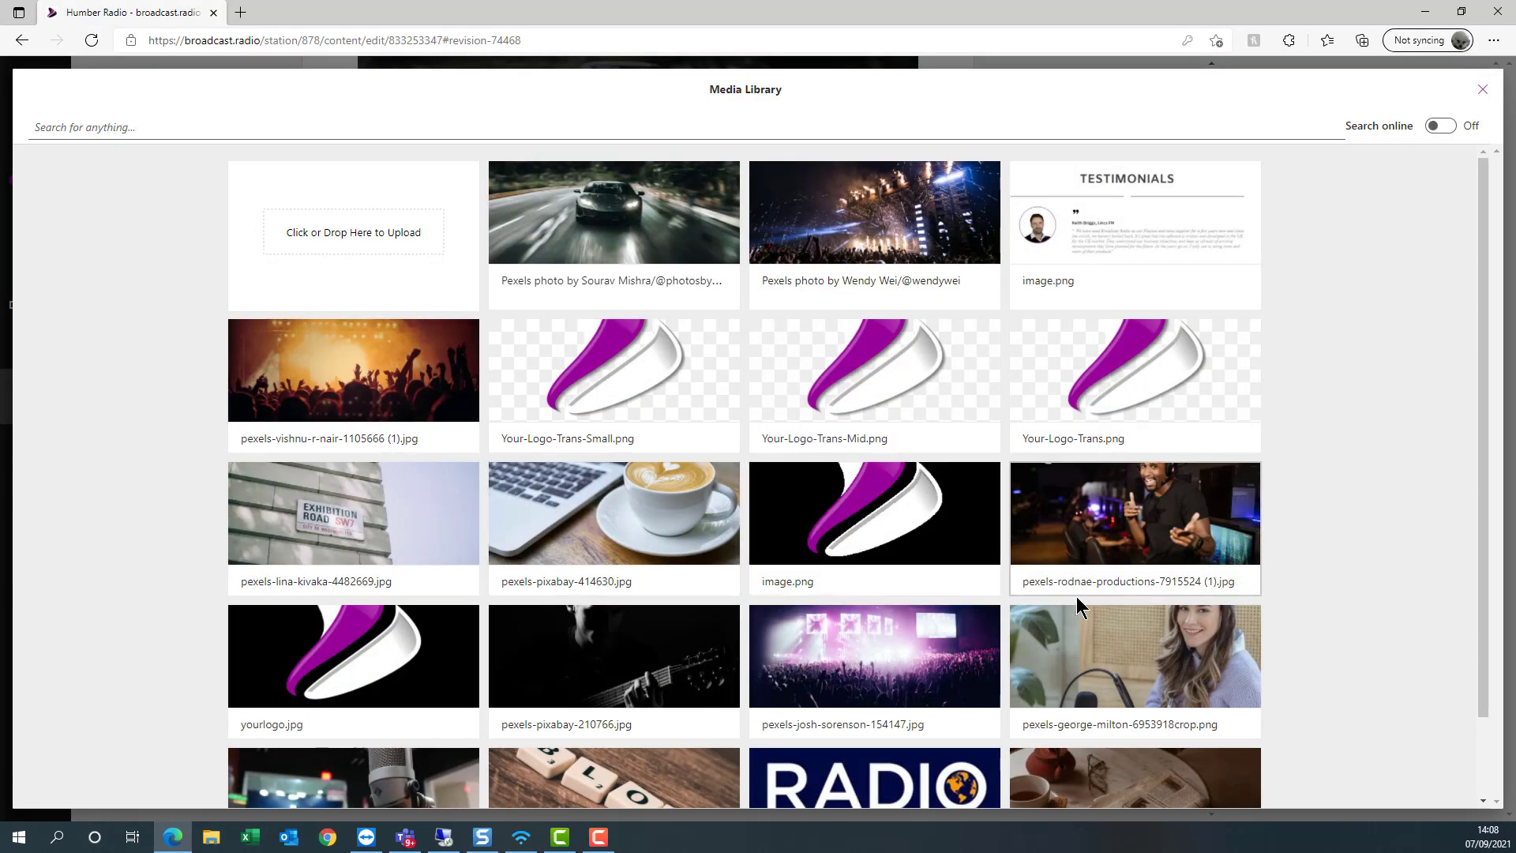
{"action": "left_click", "coordinate": [1159, 508]}
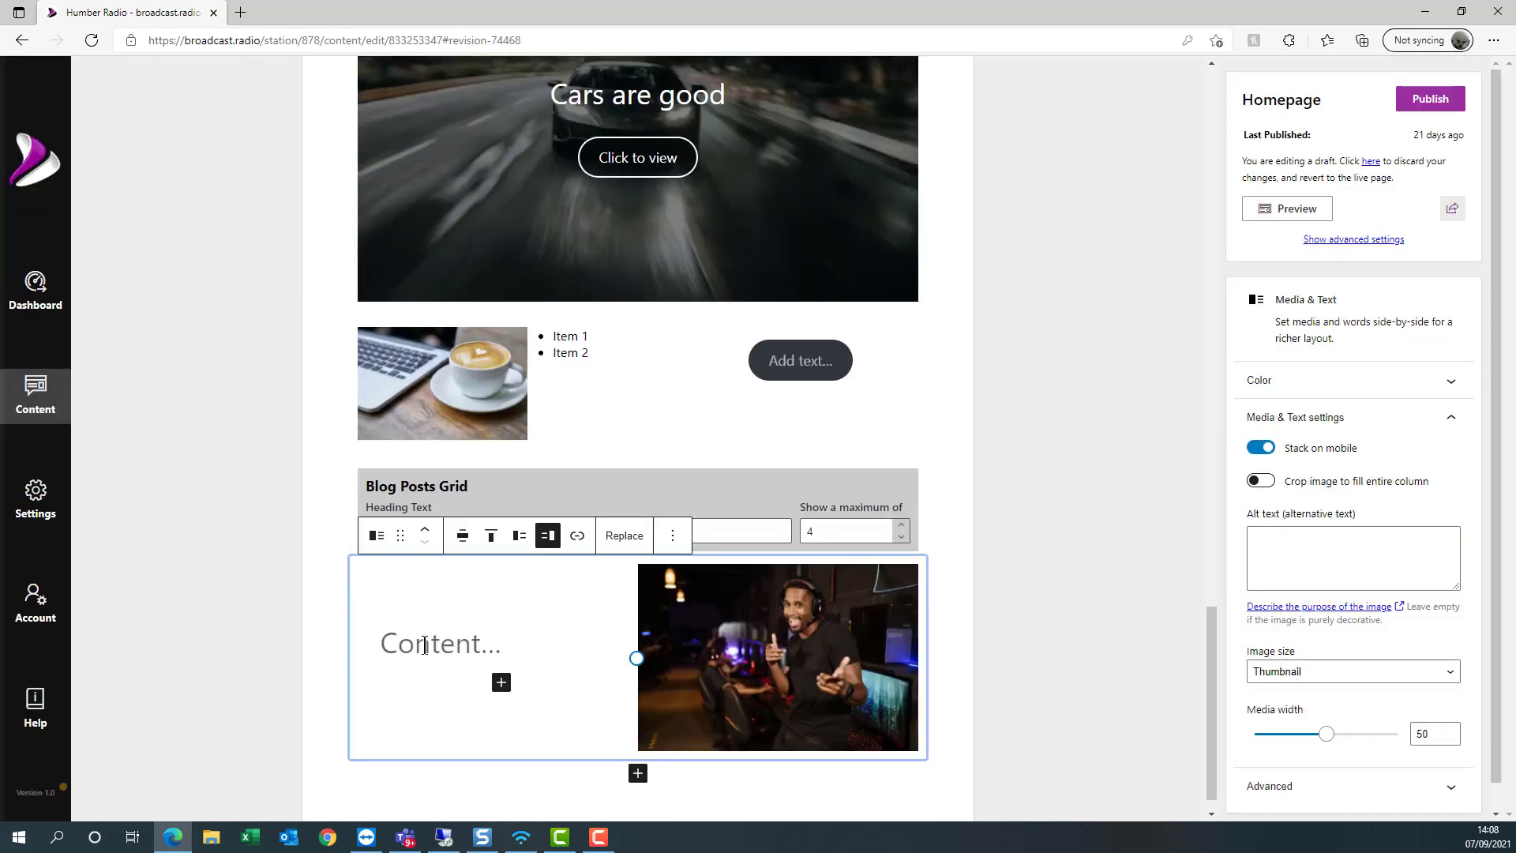
- Fill the Media & Text block's large content line with "Meet" followed by the presenter's first name
{"action": "left_click", "coordinate": [469, 645]}
{"action": "left_click_drag", "start_coordinate": [538, 648], "coordinate": [196, 646]}
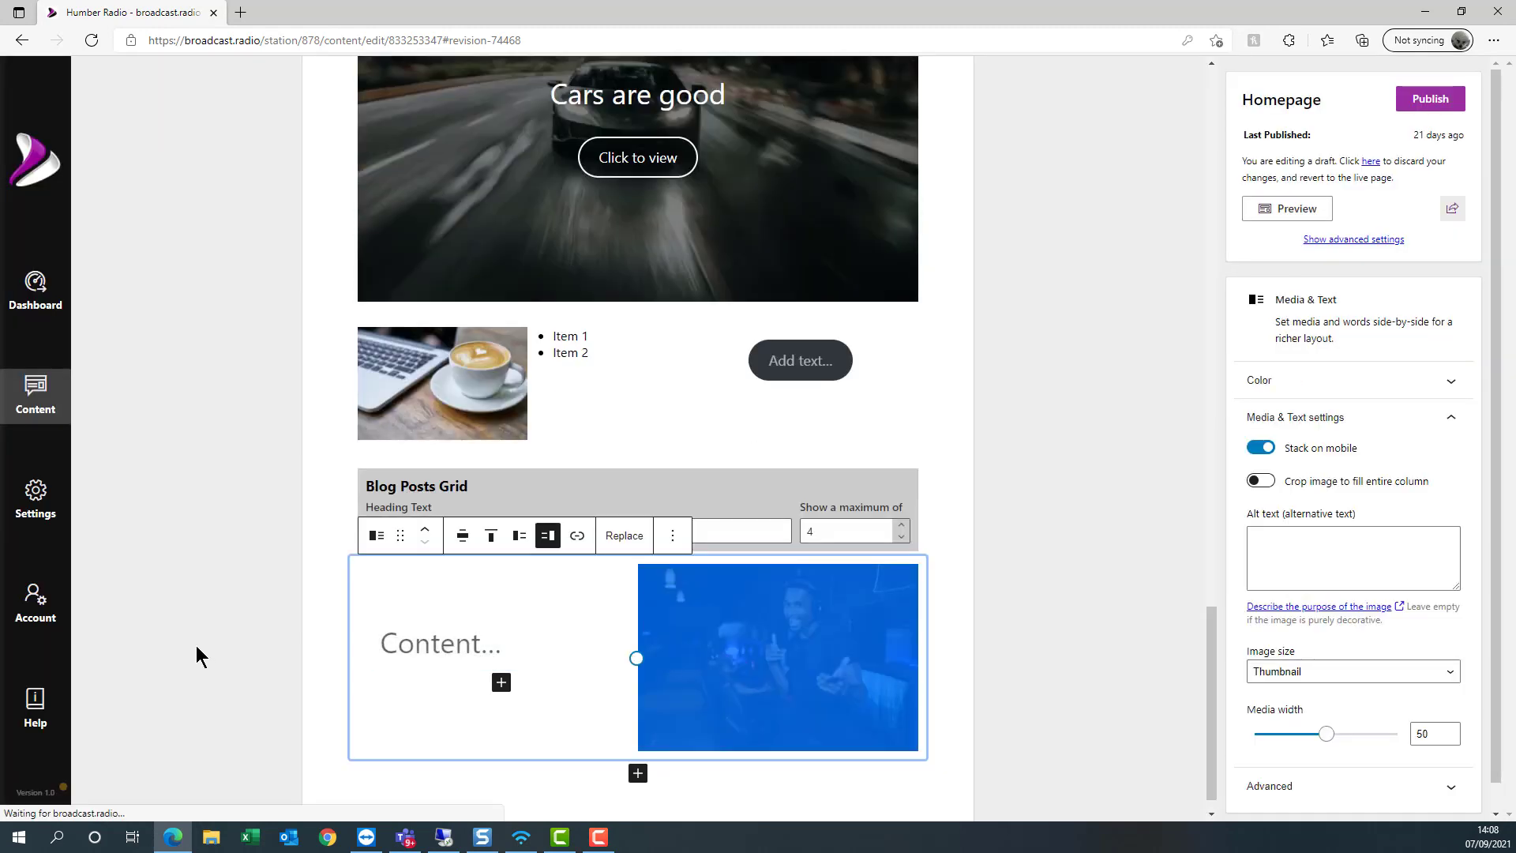
{"action": "left_click", "coordinate": [463, 645]}
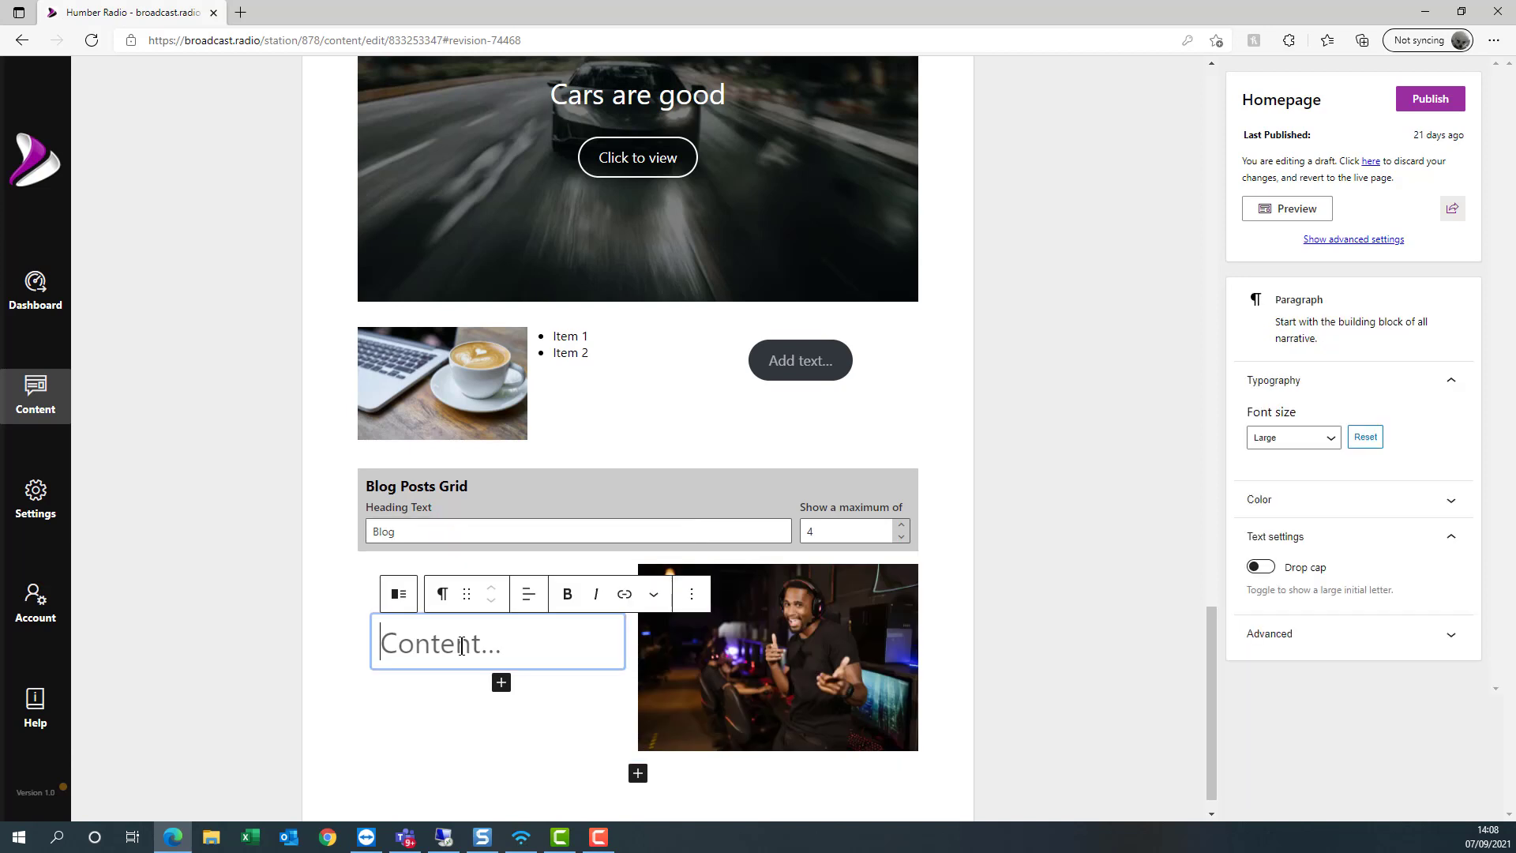
{"action": "type", "text": "Meet "}
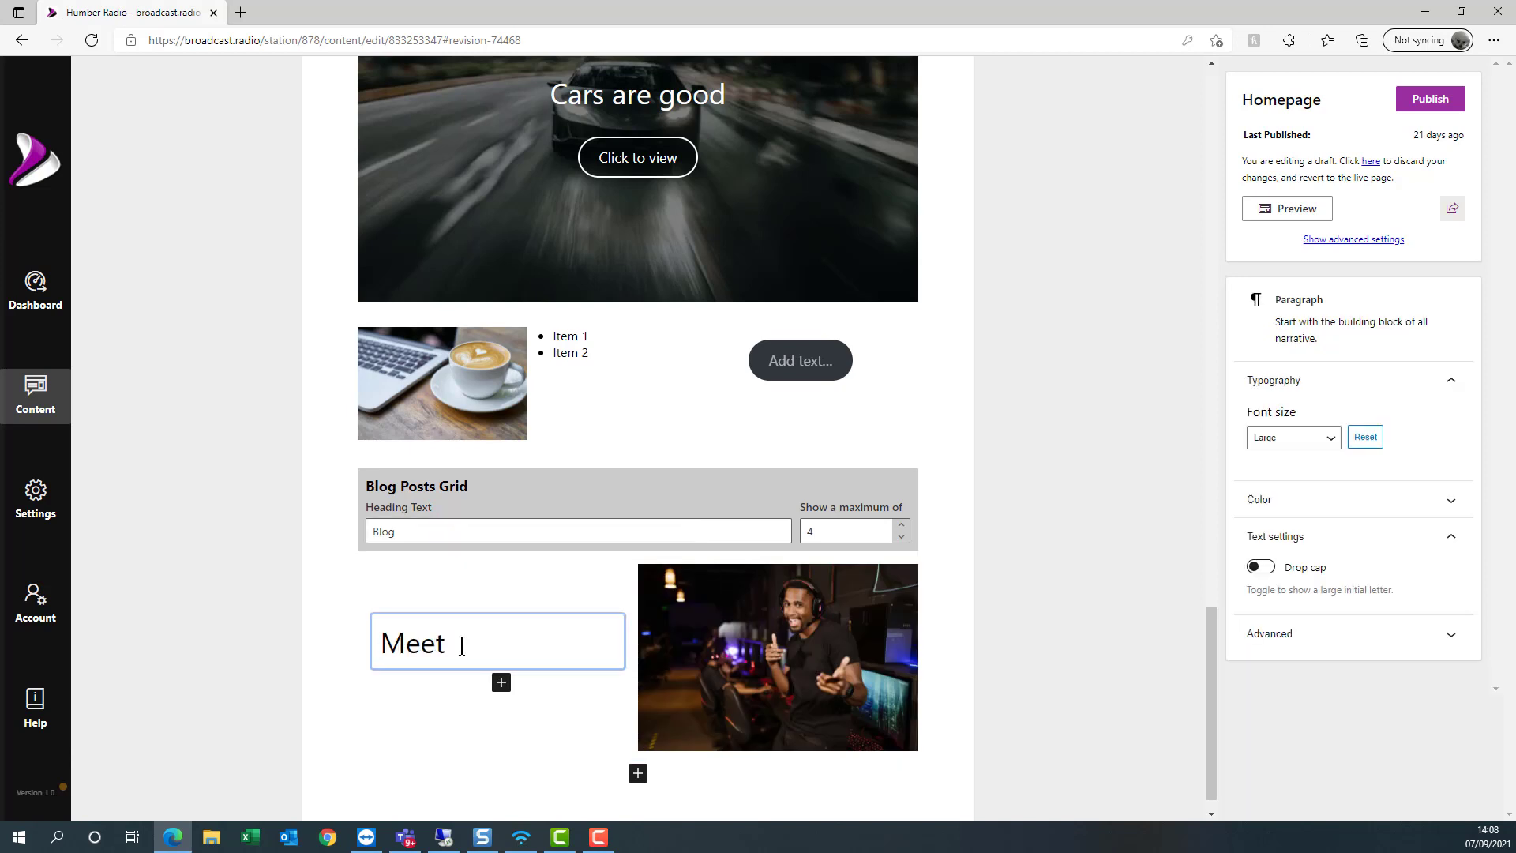
{"action": "type", "text": "Jerry"}
- Add a paragraph reading "He is a DJ" beneath the large text line in the Media & Text block
{"action": "left_click", "coordinate": [501, 682]}
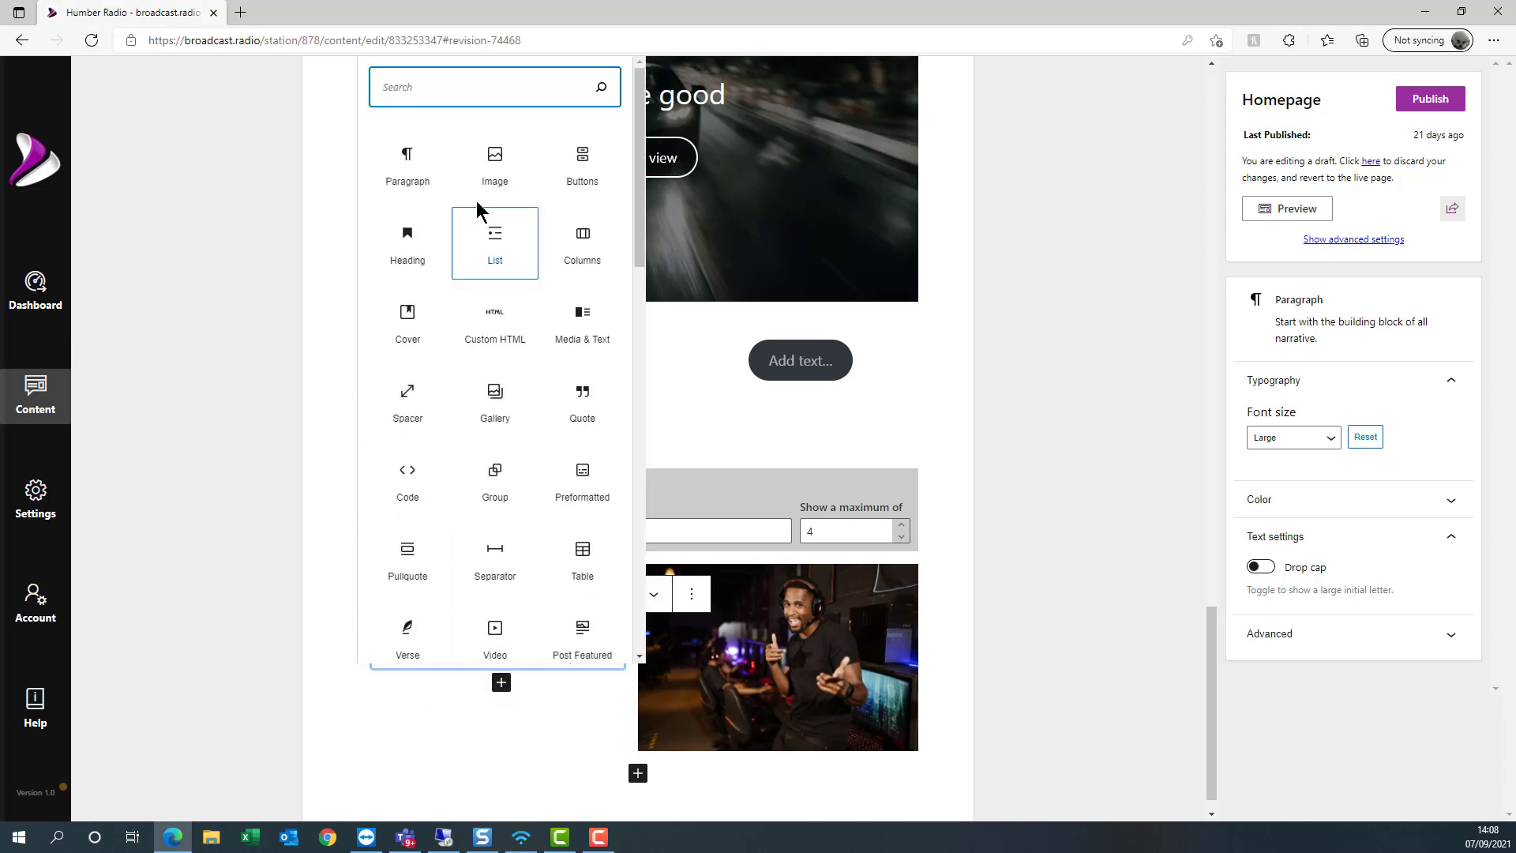
{"action": "left_click", "coordinate": [409, 162]}
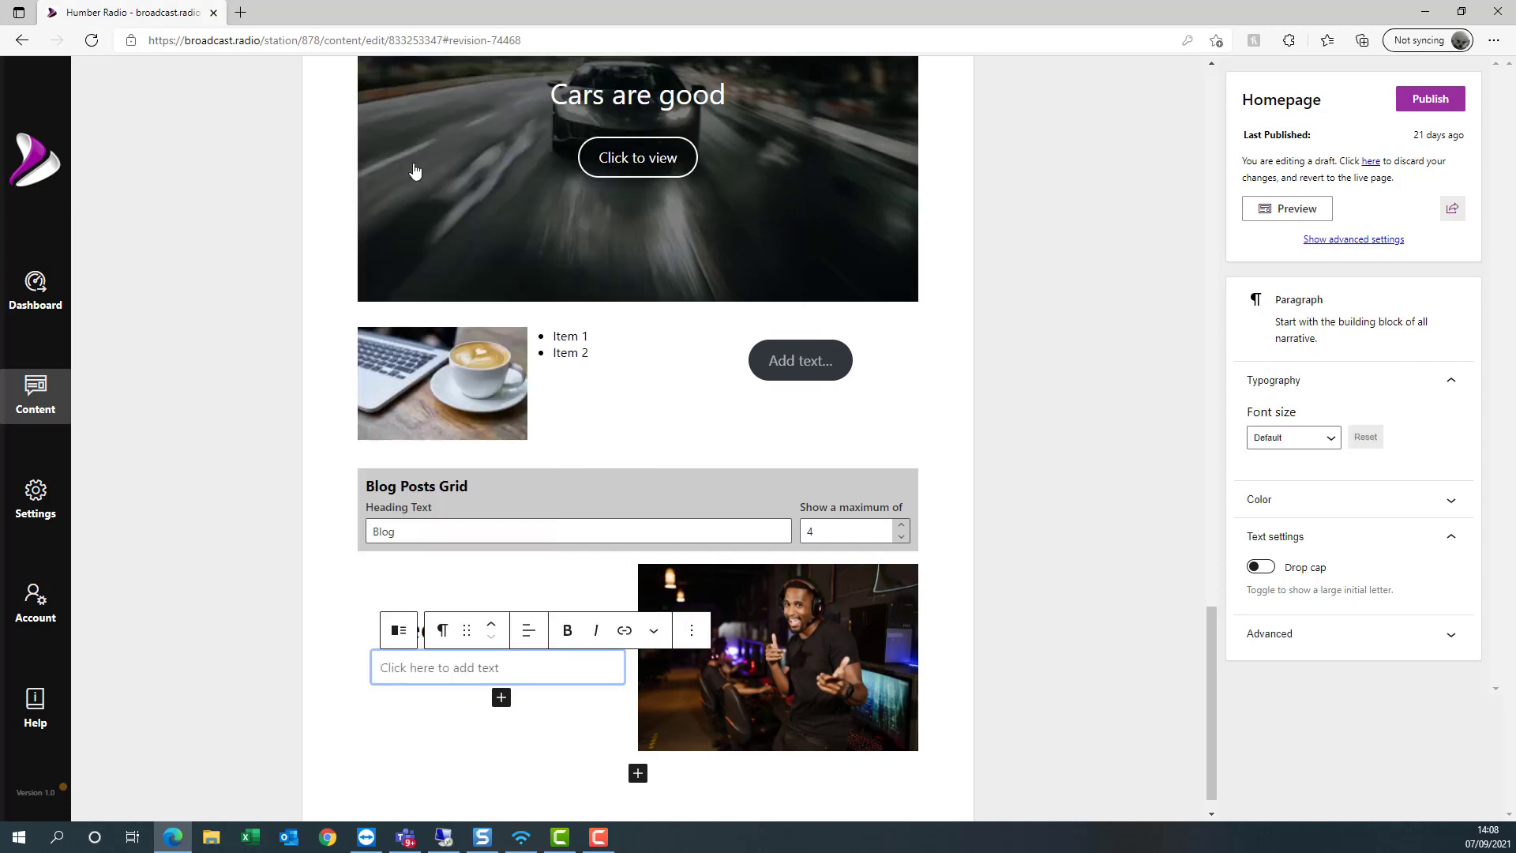
{"action": "type", "text": "He is a DJ"}
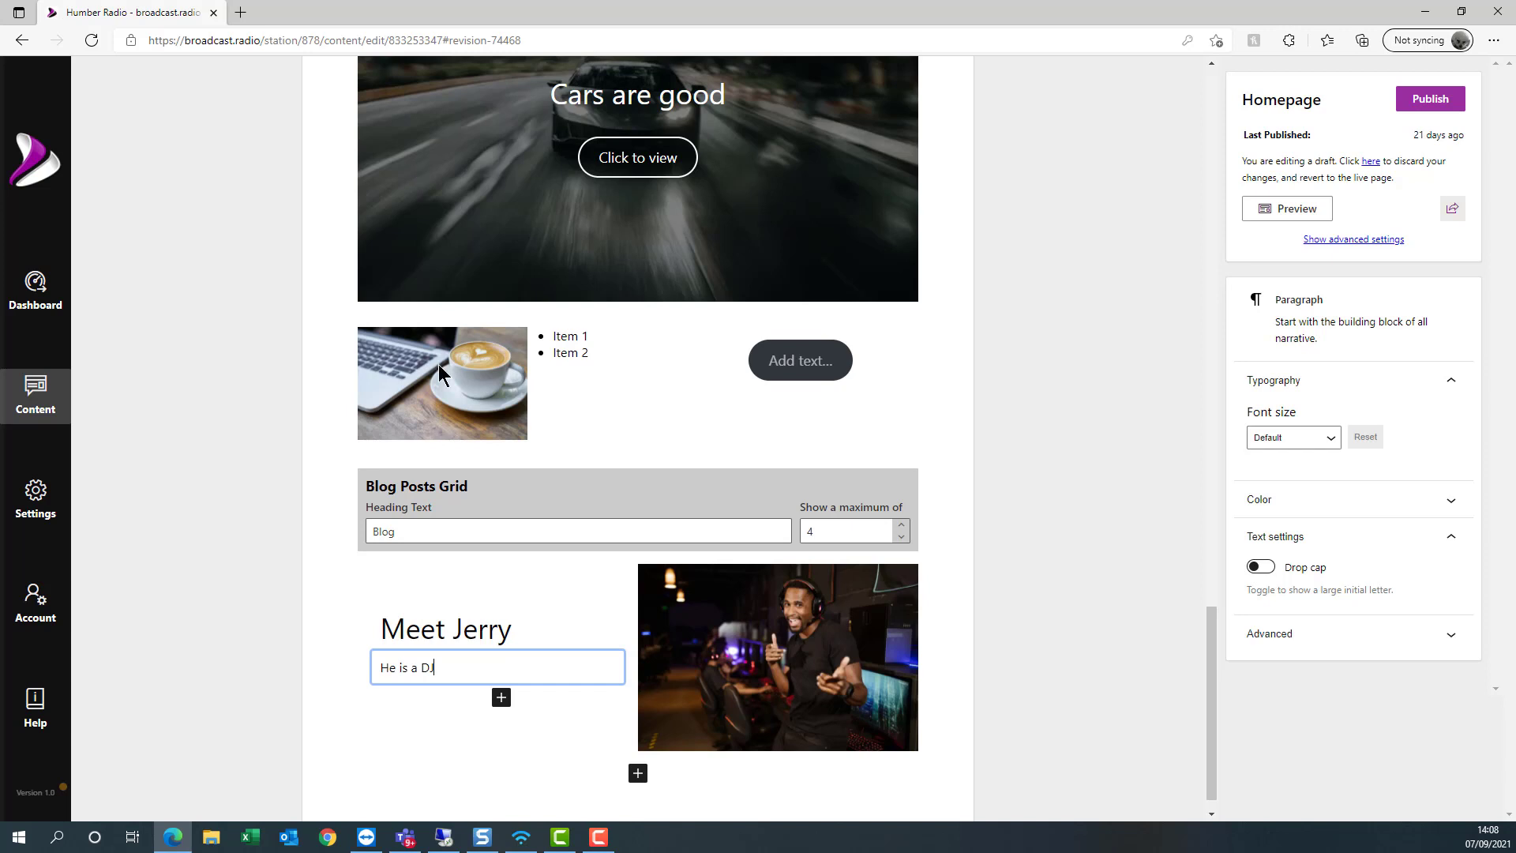
{"action": "left_click", "coordinate": [786, 798]}
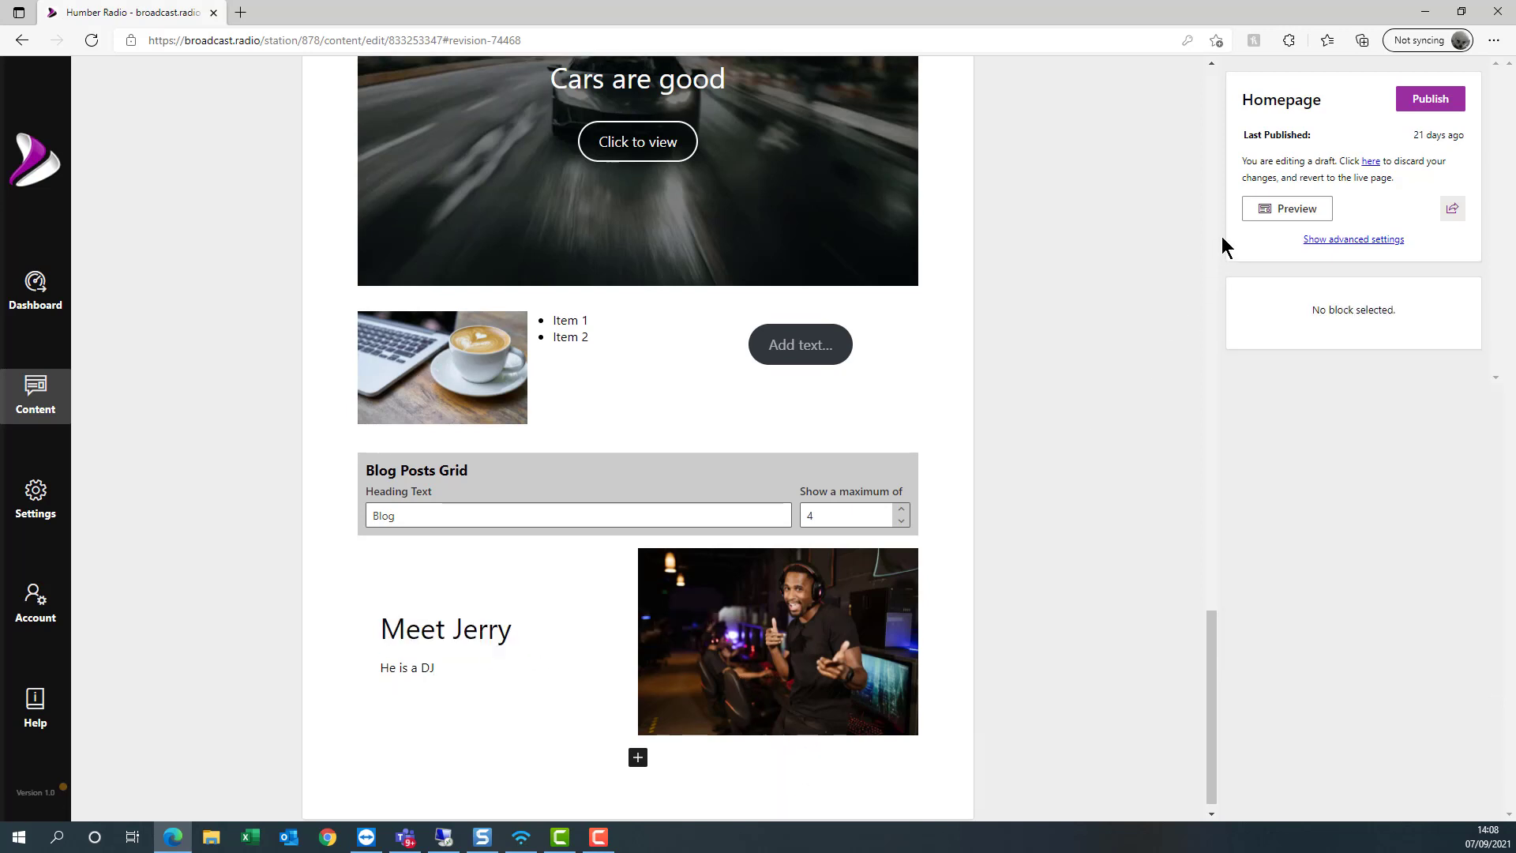
- Preview the homepage and examine how the cover, three columns and Media & Text block are laid out, then close the preview
{"action": "left_click", "coordinate": [1268, 208]}
{"action": "scroll", "coordinate": [965, 518], "scroll_direction": "down", "scroll_amount": 20}
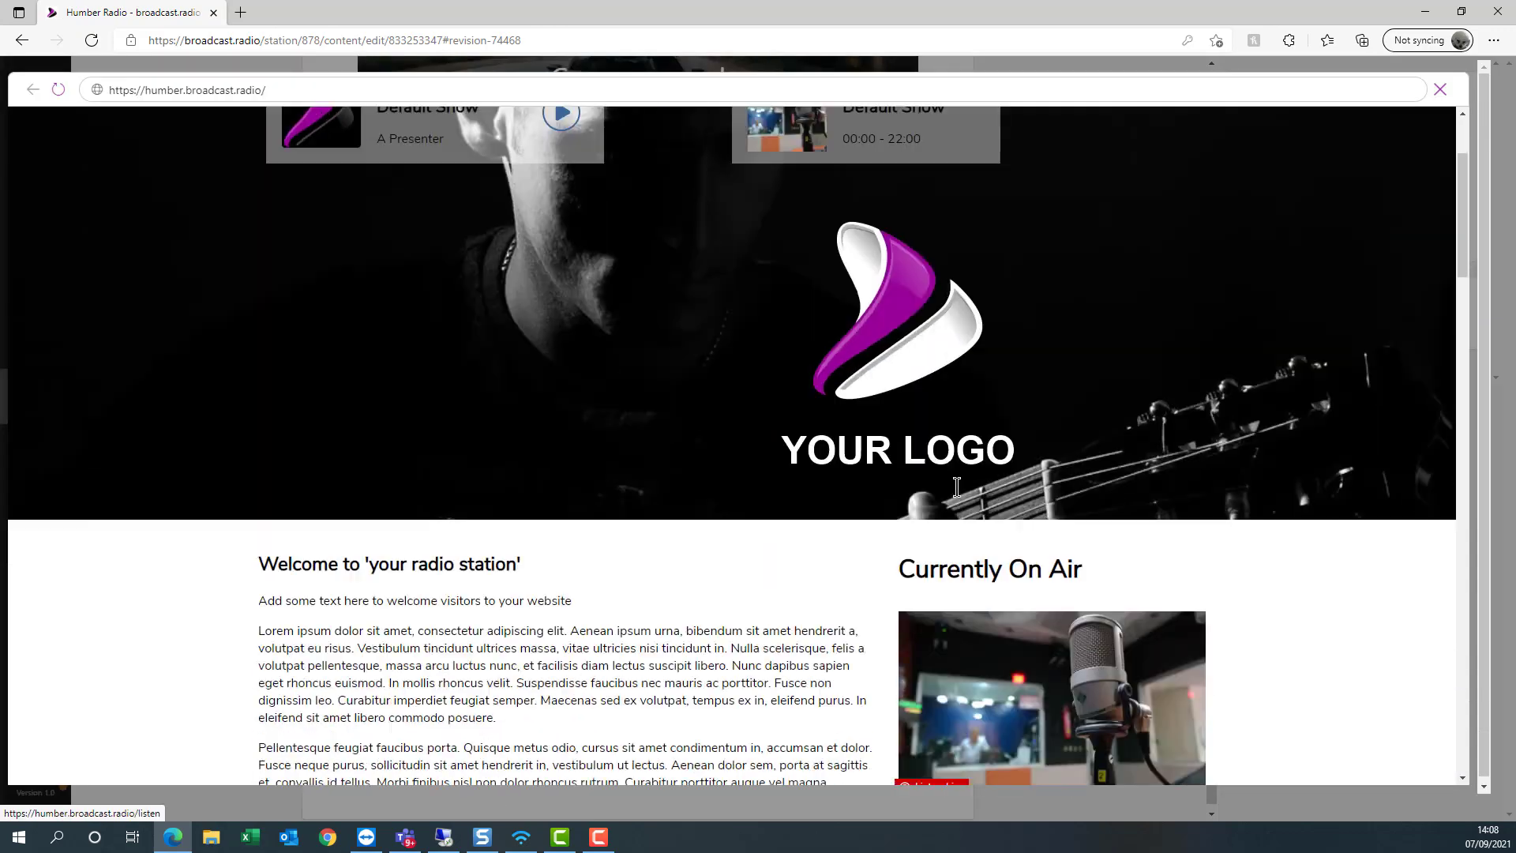
{"action": "scroll", "coordinate": [820, 387], "scroll_direction": "down", "scroll_amount": 15}
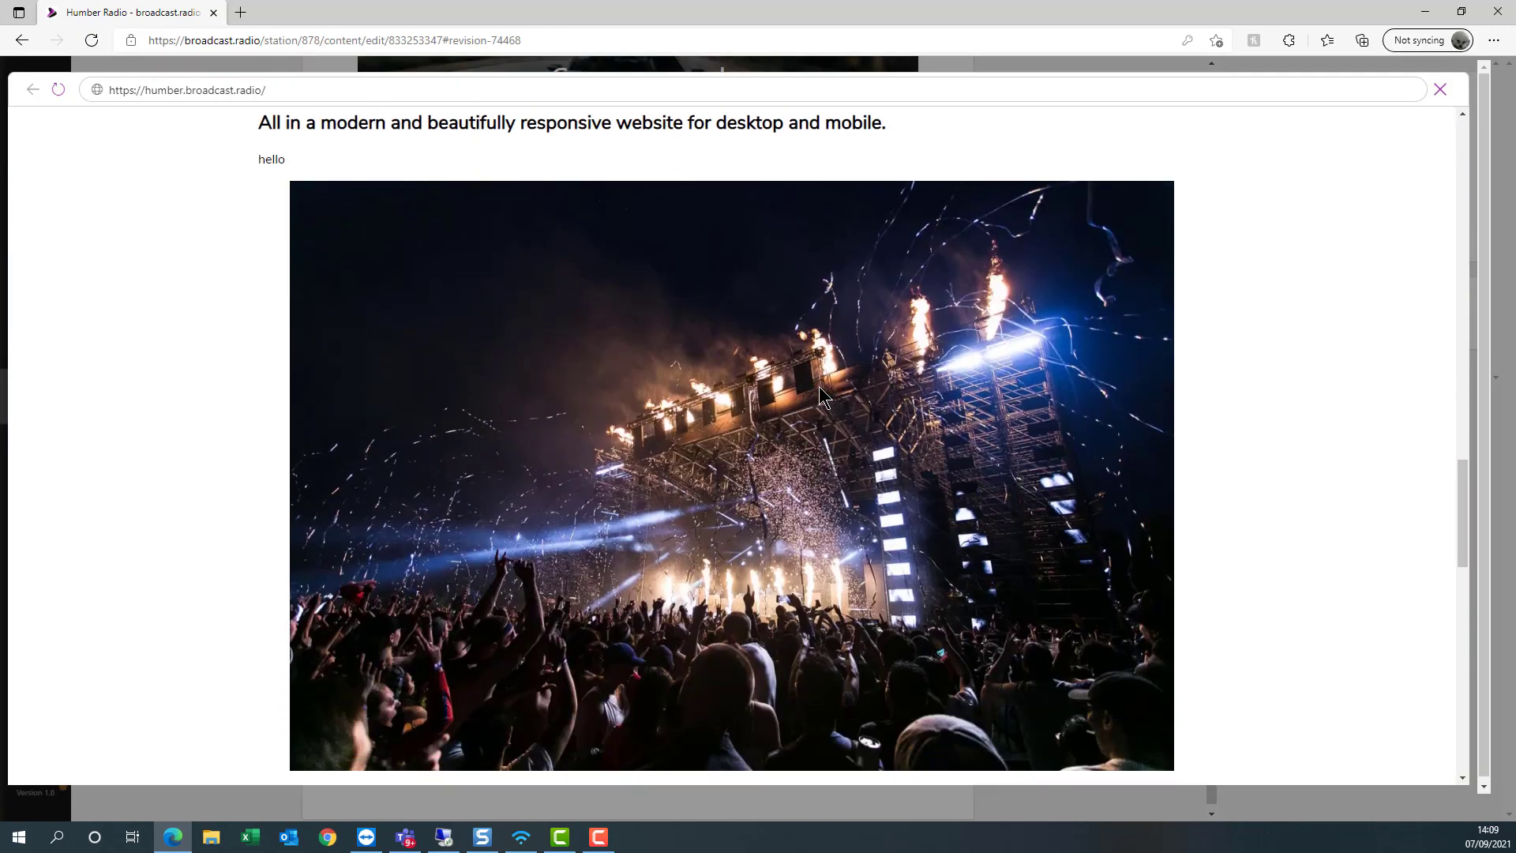
{"action": "scroll", "coordinate": [668, 263], "scroll_direction": "up", "scroll_amount": 3}
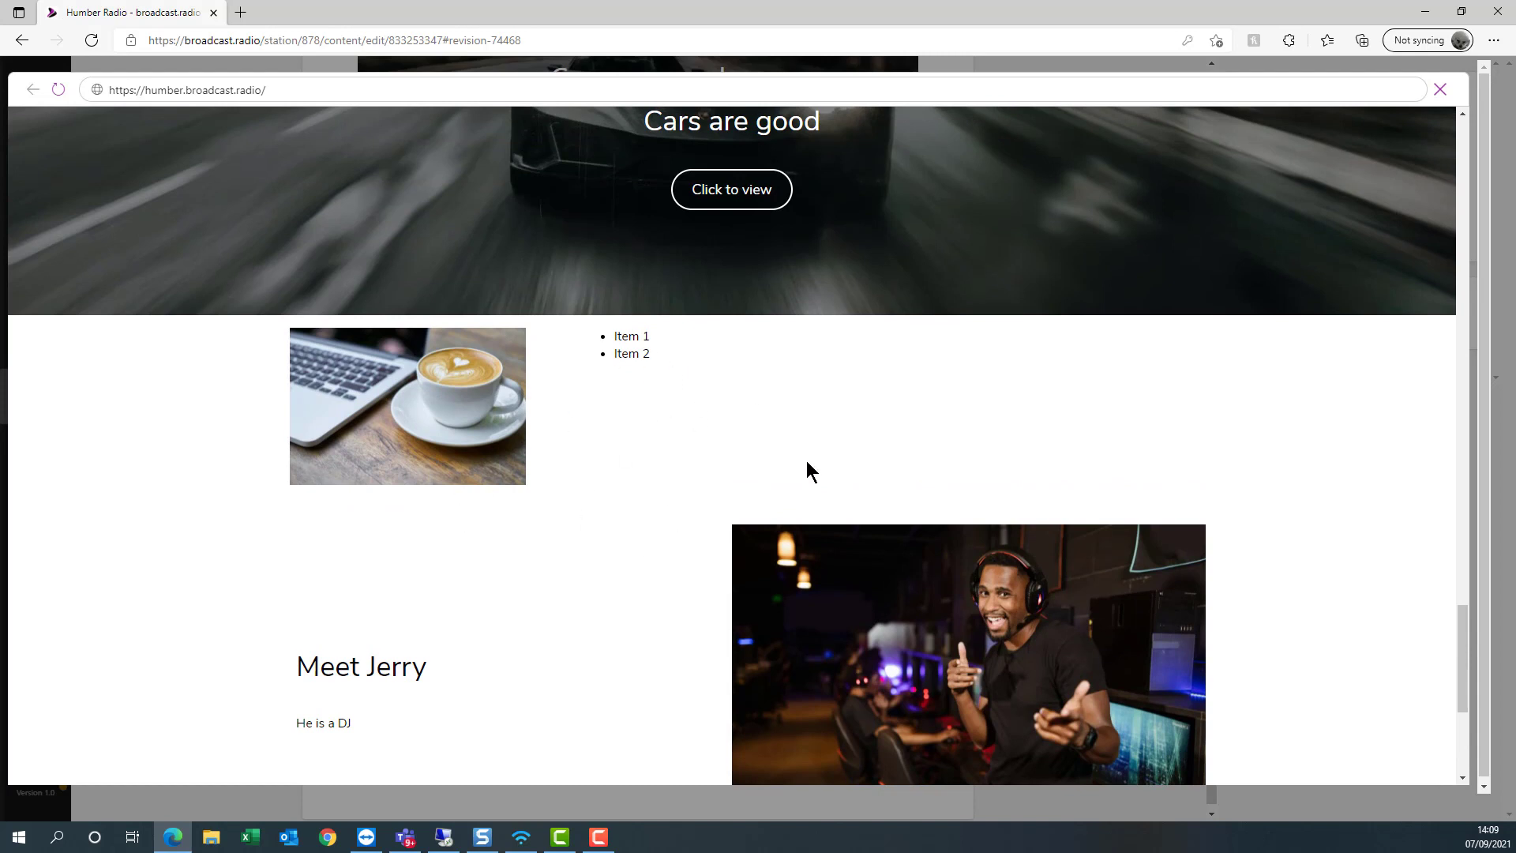
{"action": "scroll", "coordinate": [453, 685], "scroll_direction": "down", "scroll_amount": 5}
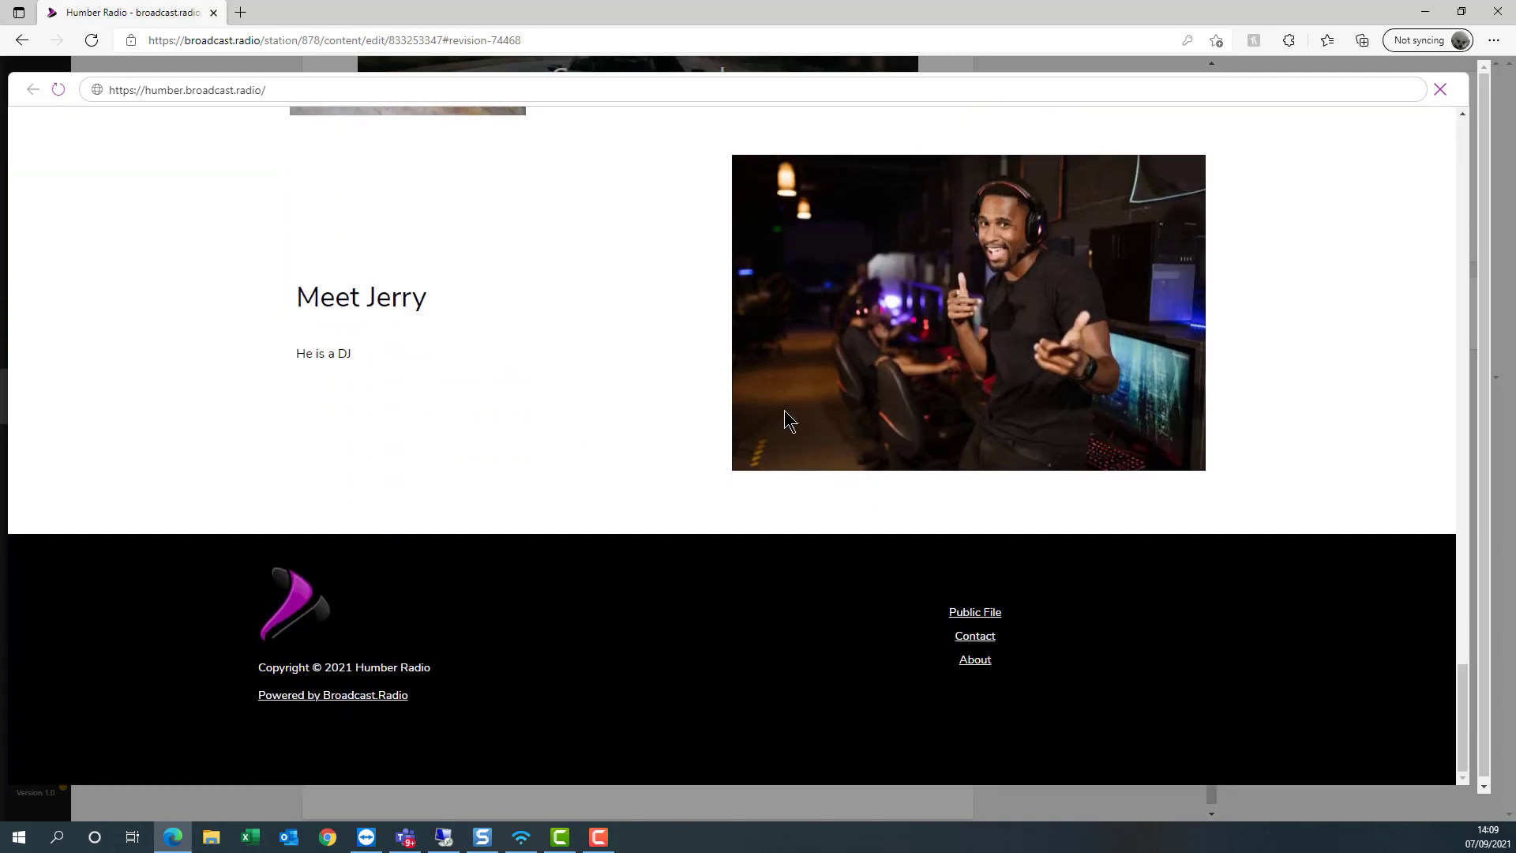
{"action": "scroll", "coordinate": [529, 379], "scroll_direction": "up", "scroll_amount": 7}
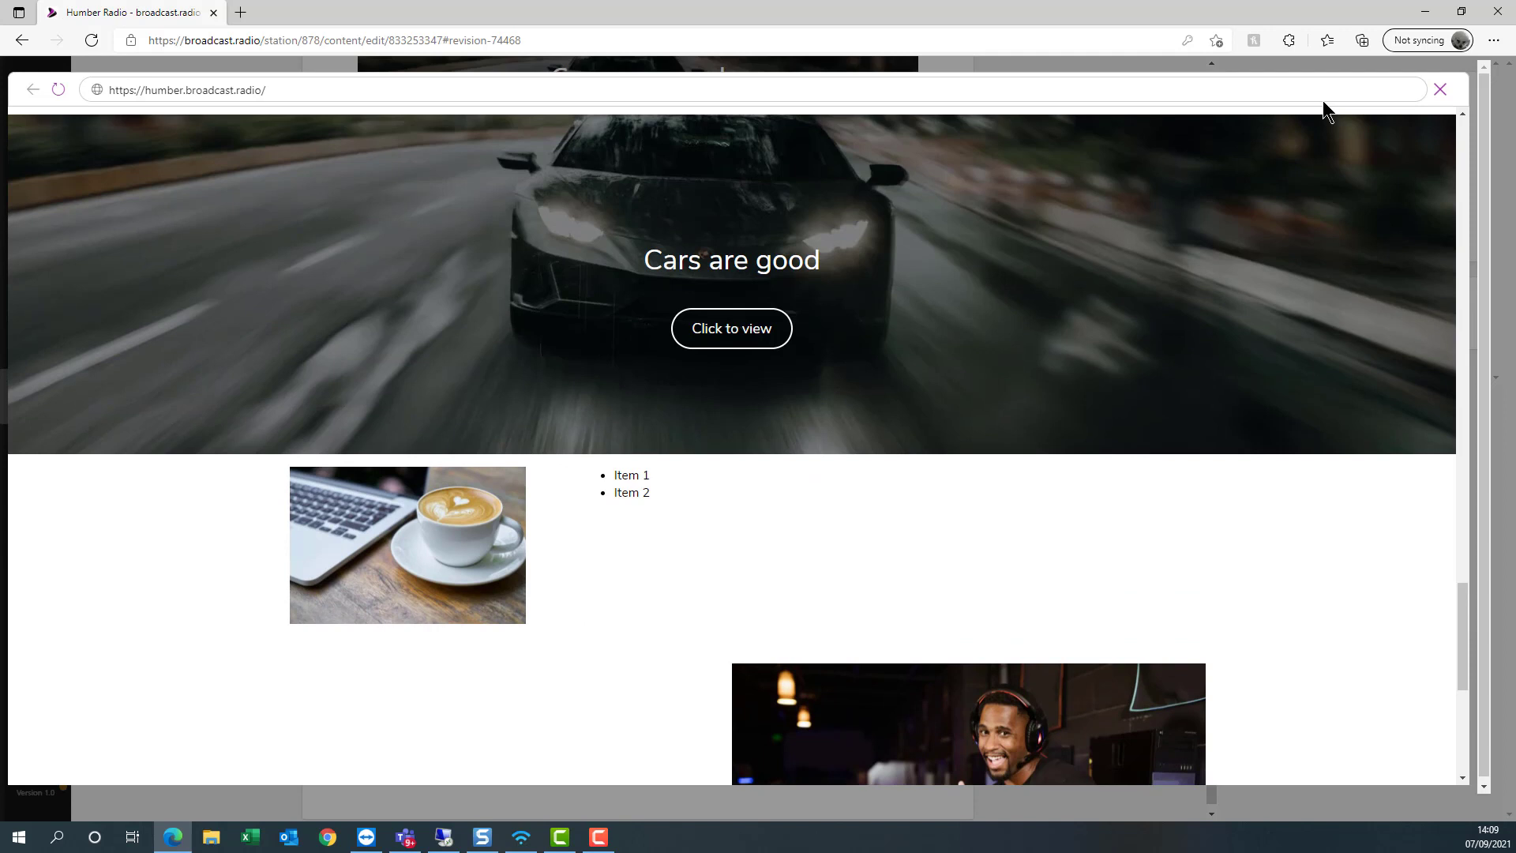
{"action": "left_click", "coordinate": [1441, 90]}
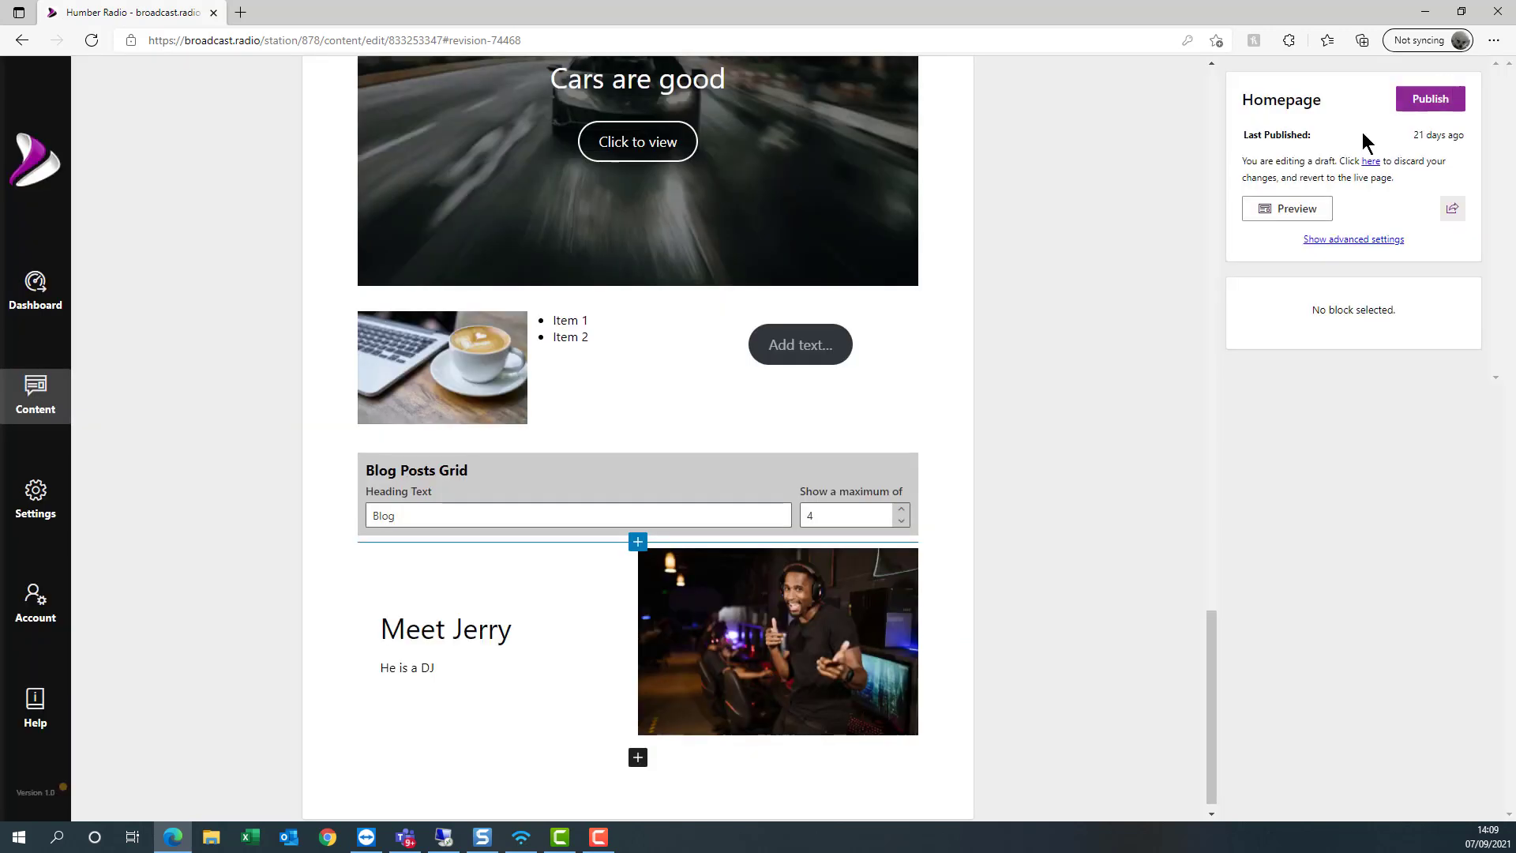
- Insert a Contact Form block below the Media & Text block and fill its message recipient with the saved contact e-mail
{"action": "left_click", "coordinate": [639, 758]}
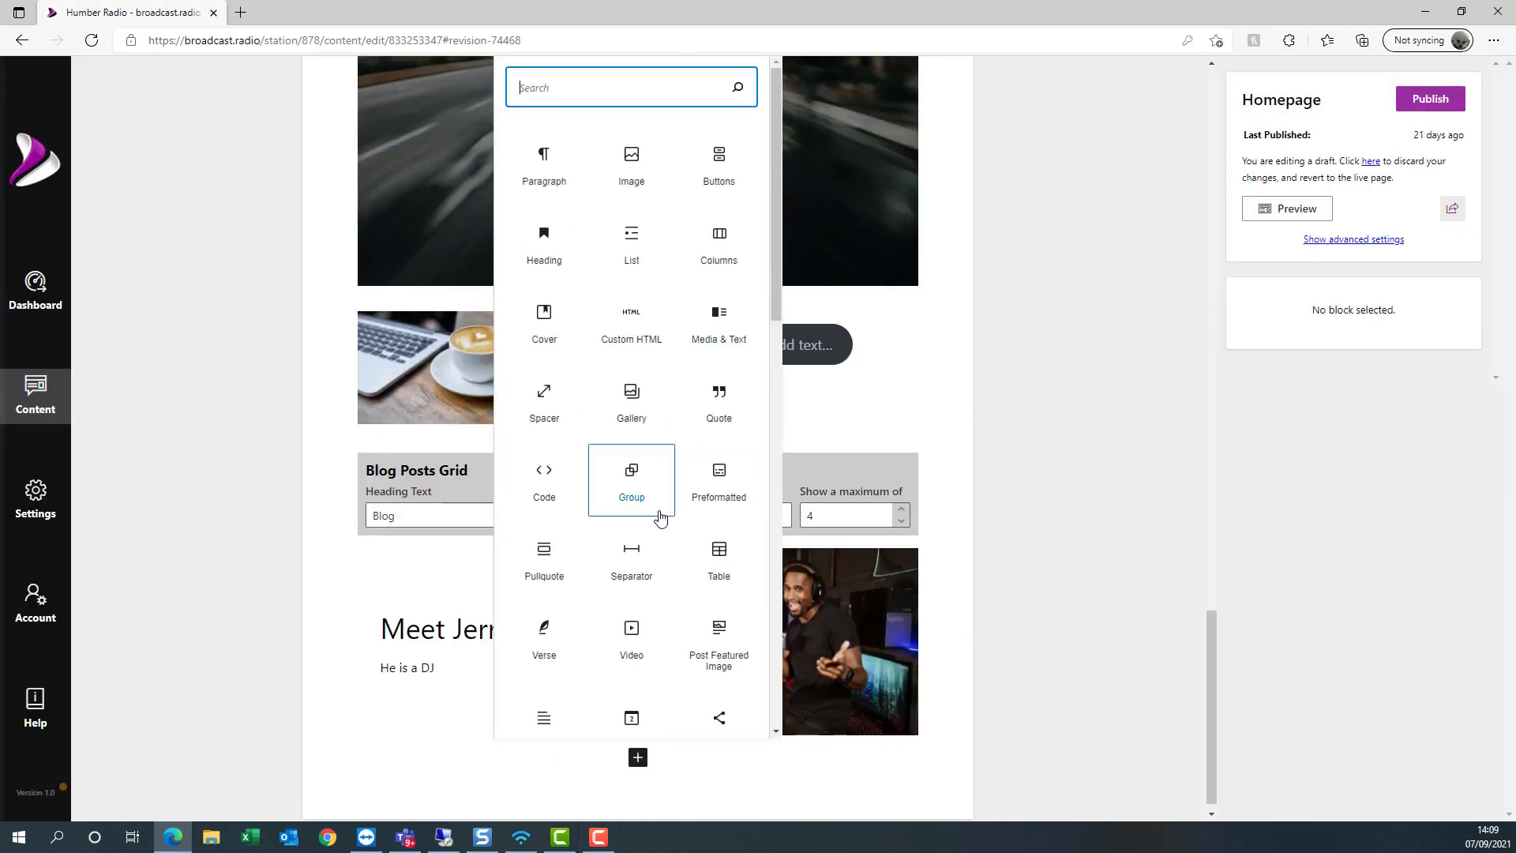
{"action": "scroll", "coordinate": [659, 516], "scroll_direction": "down", "scroll_amount": 8}
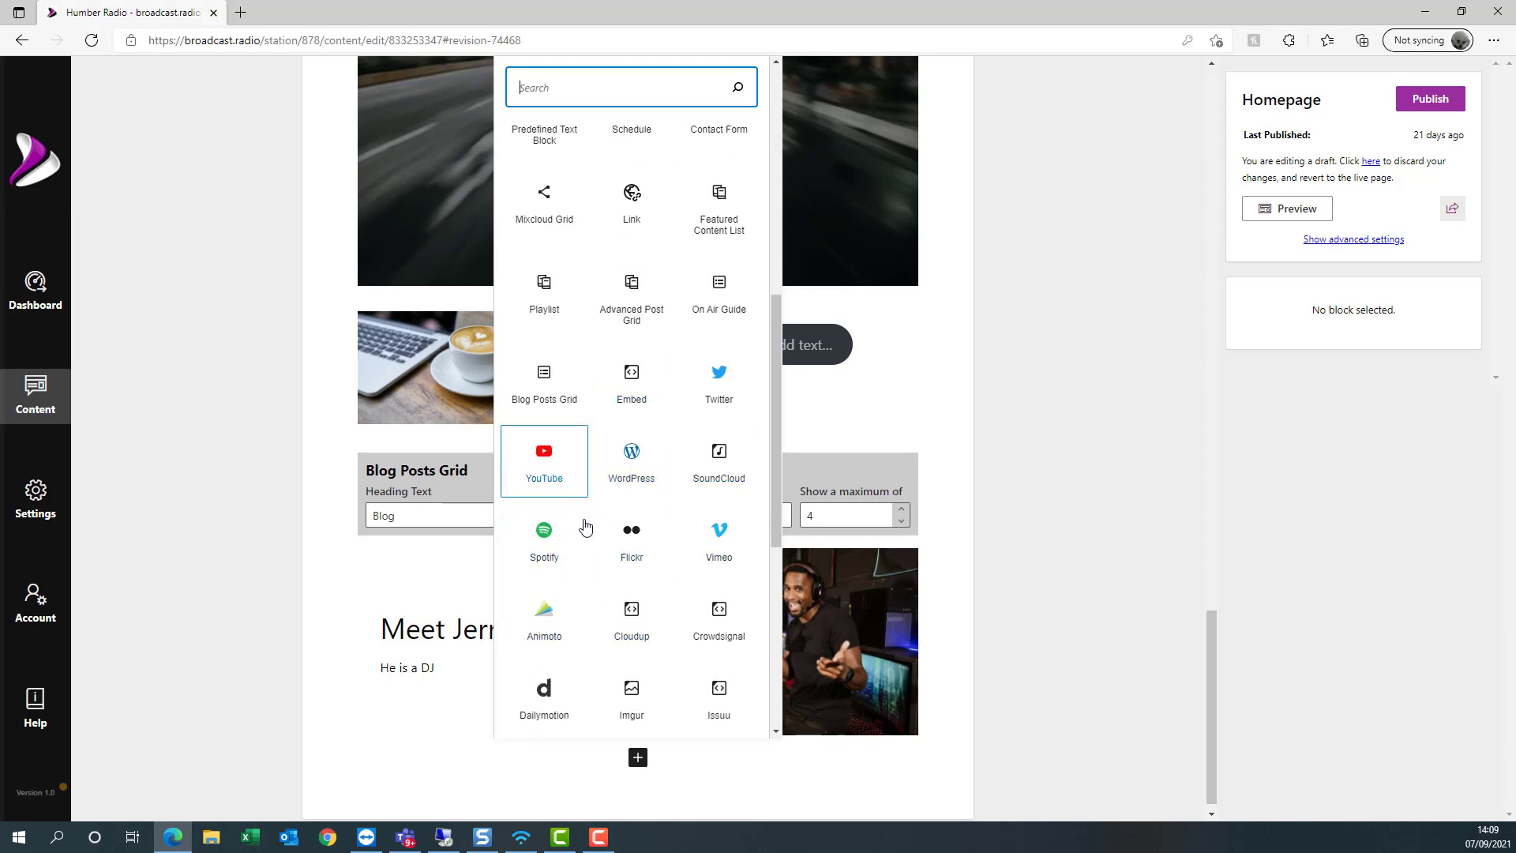
{"action": "scroll", "coordinate": [667, 659], "scroll_direction": "down", "scroll_amount": 1}
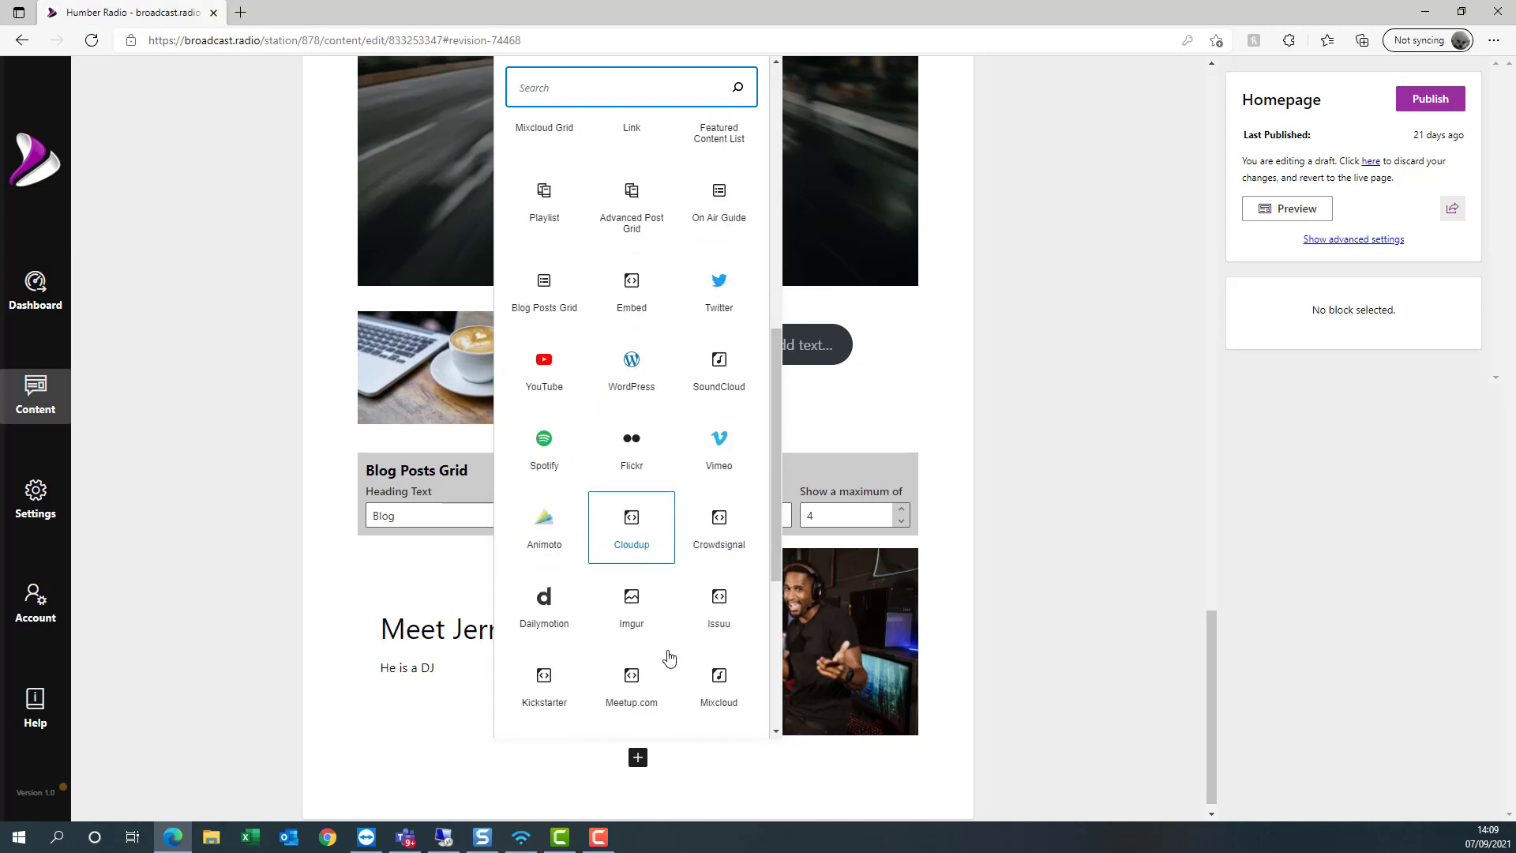
{"action": "scroll", "coordinate": [700, 595], "scroll_direction": "down", "scroll_amount": 3}
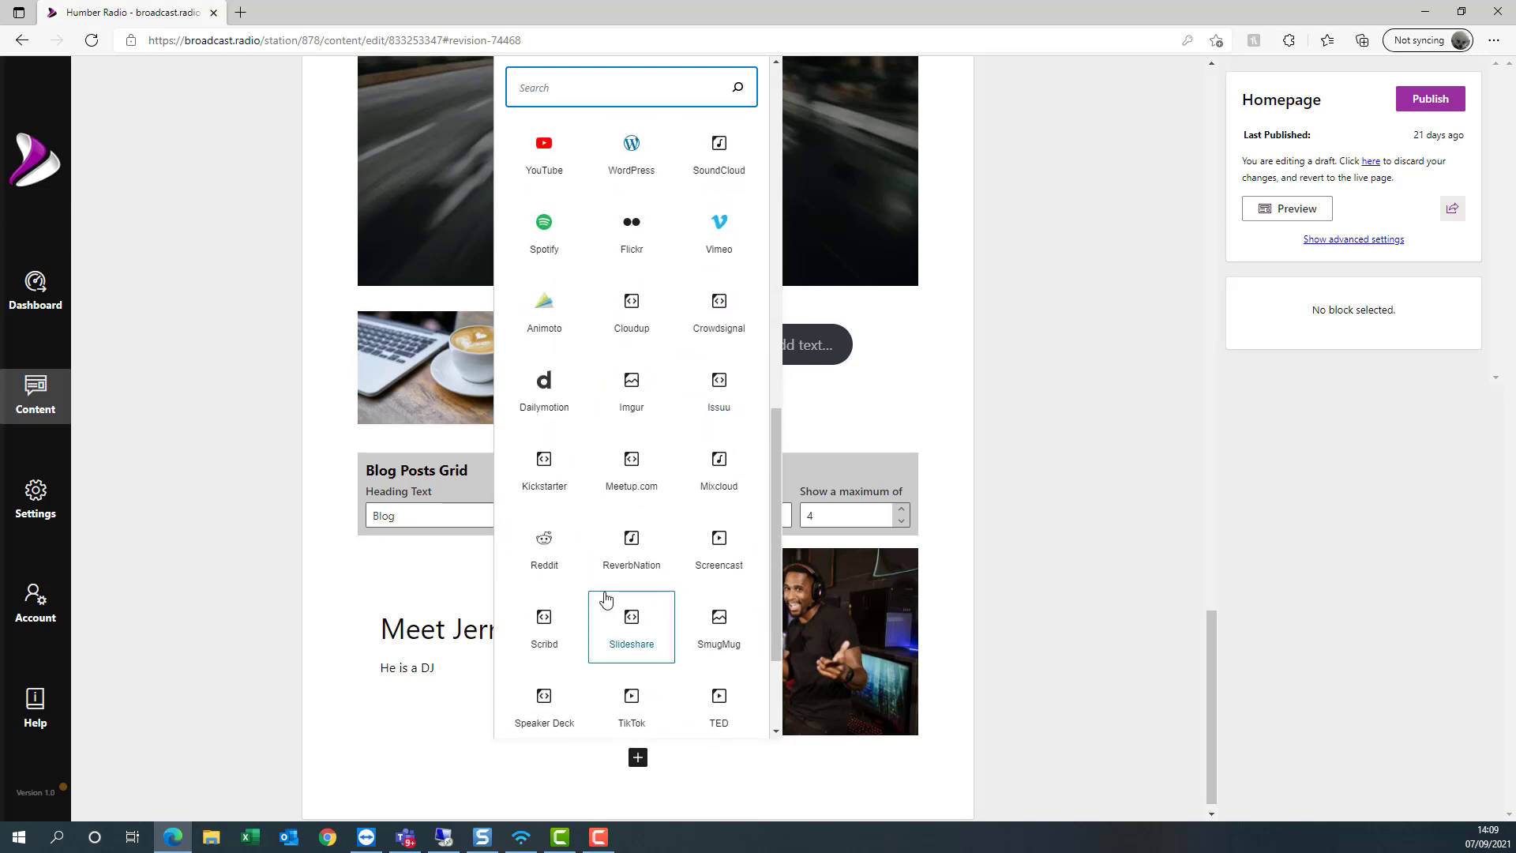
{"action": "scroll", "coordinate": [604, 597], "scroll_direction": "down", "scroll_amount": 2}
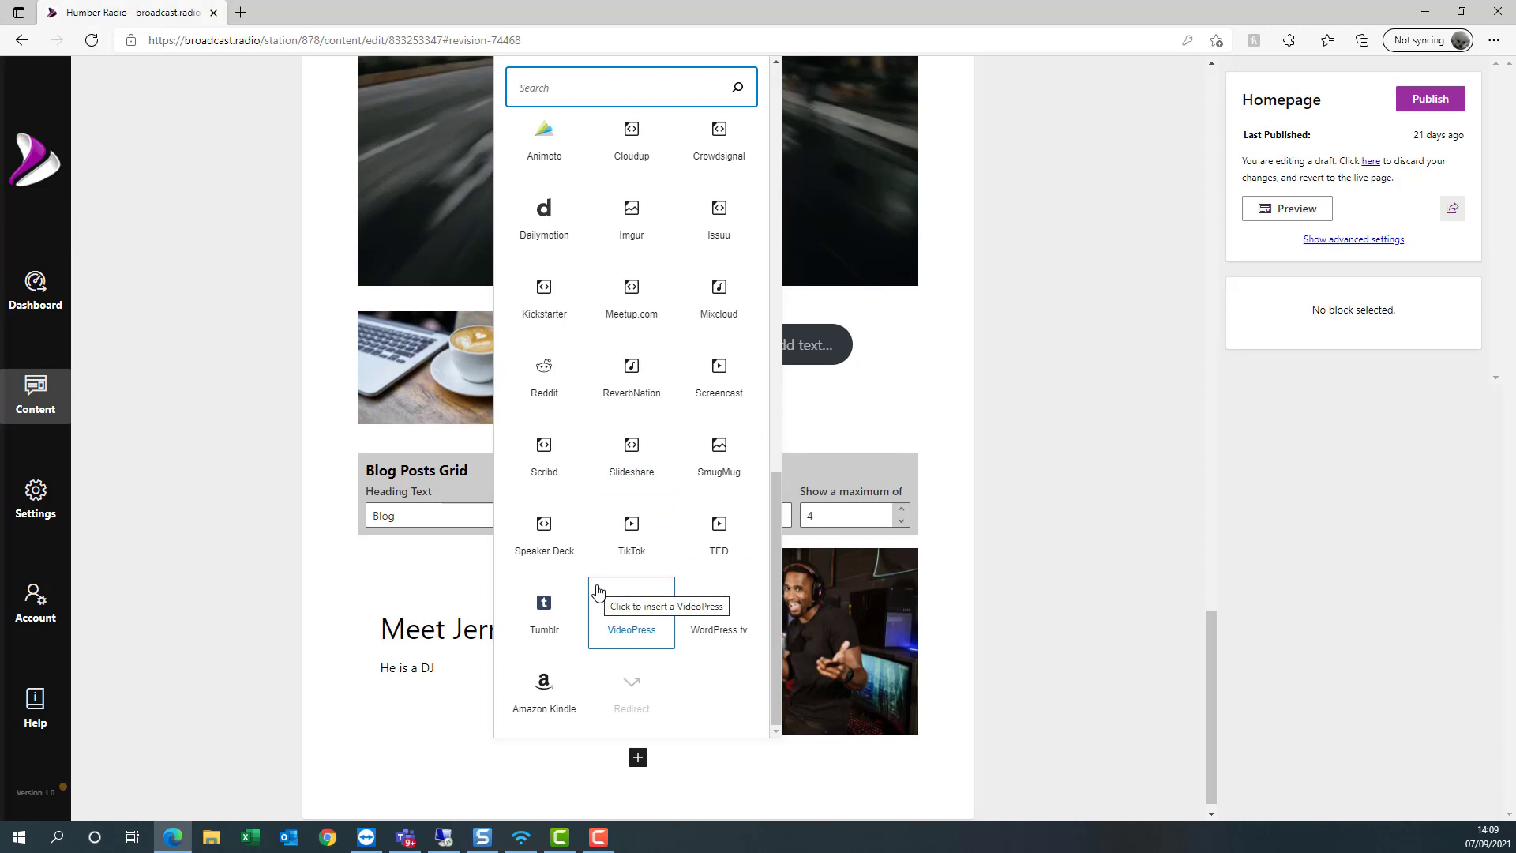
{"action": "scroll", "coordinate": [632, 588], "scroll_direction": "up", "scroll_amount": 4}
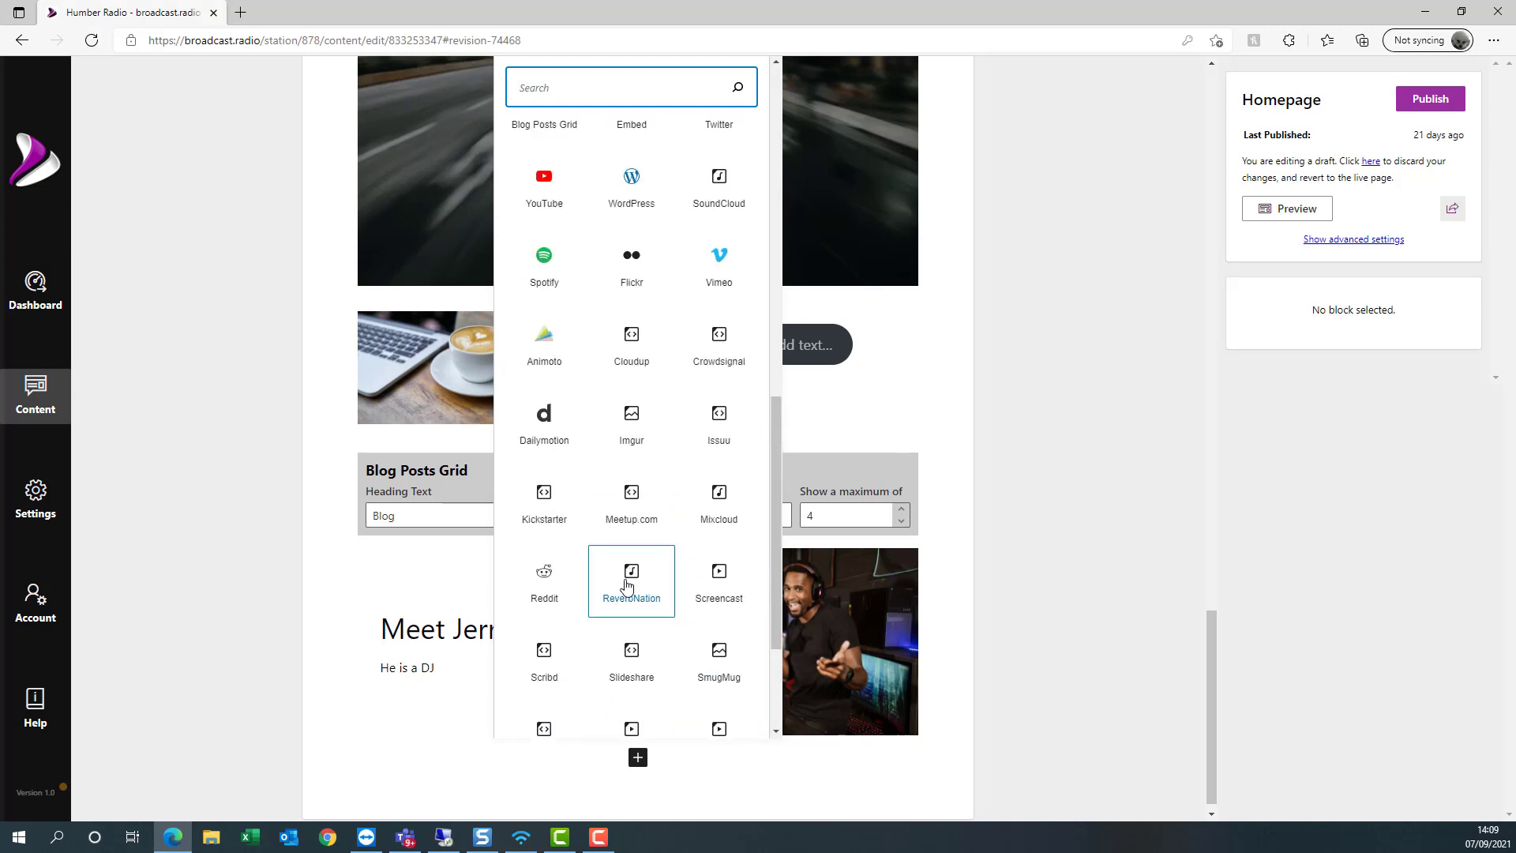
{"action": "scroll", "coordinate": [655, 584], "scroll_direction": "up", "scroll_amount": 3}
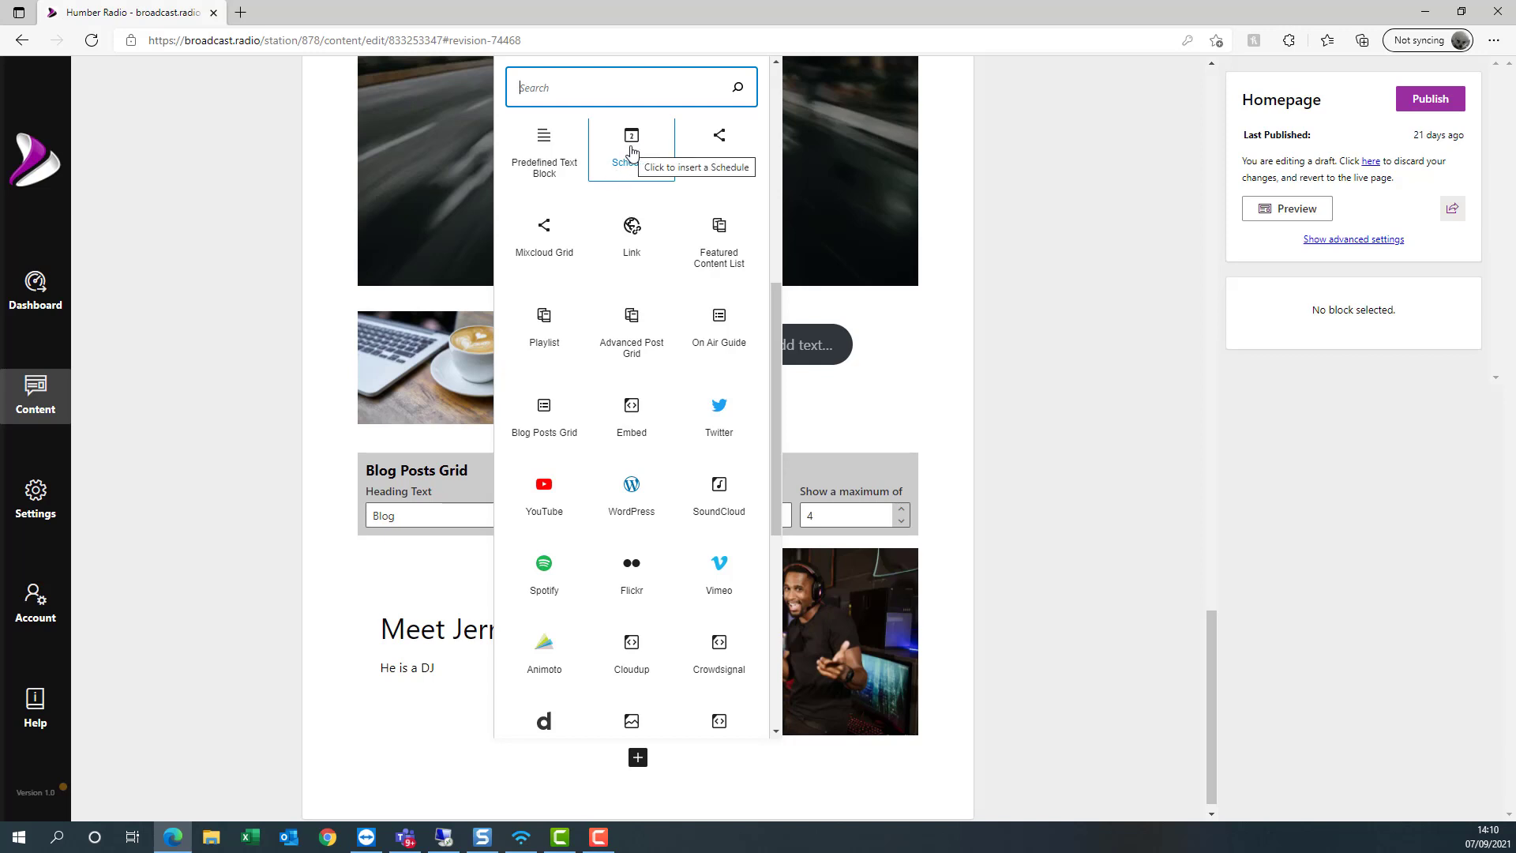
{"action": "scroll", "coordinate": [632, 150], "scroll_direction": "up", "scroll_amount": 3}
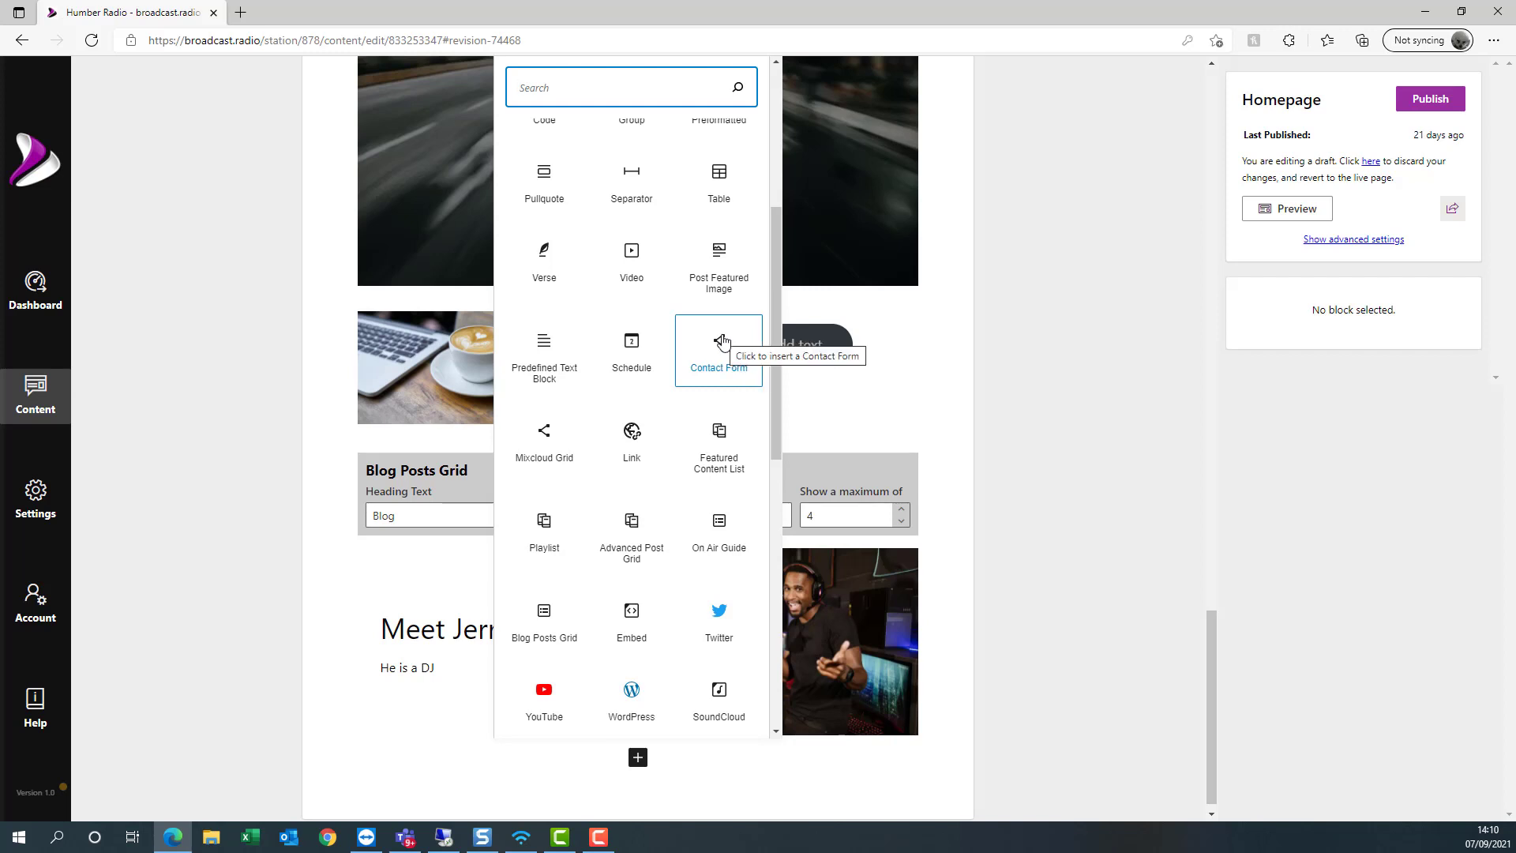
{"action": "left_click", "coordinate": [733, 355]}
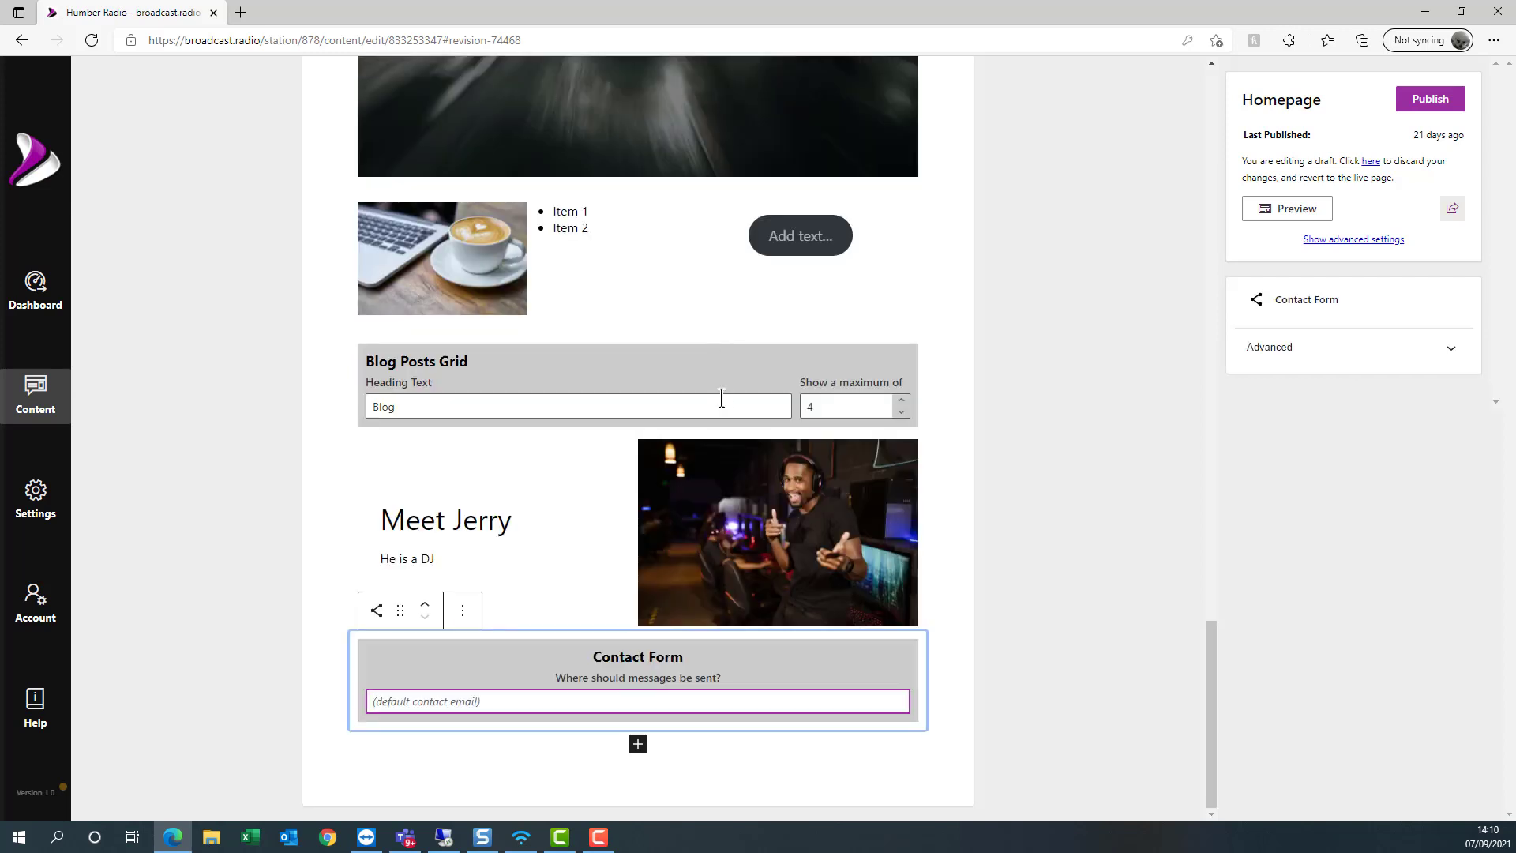
{"action": "left_click", "coordinate": [505, 709]}
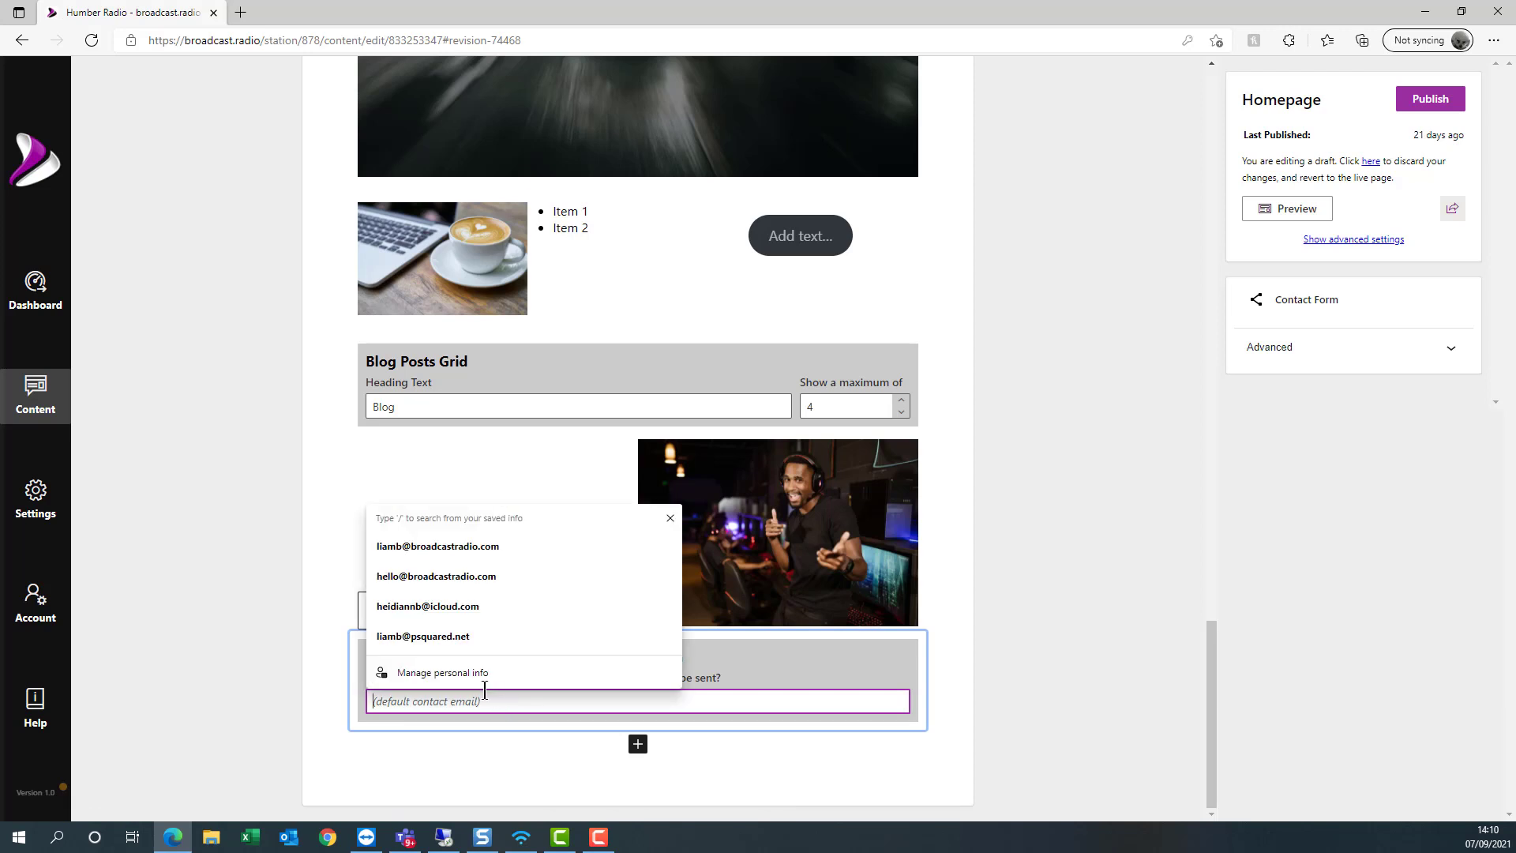
{"action": "left_click", "coordinate": [447, 545]}
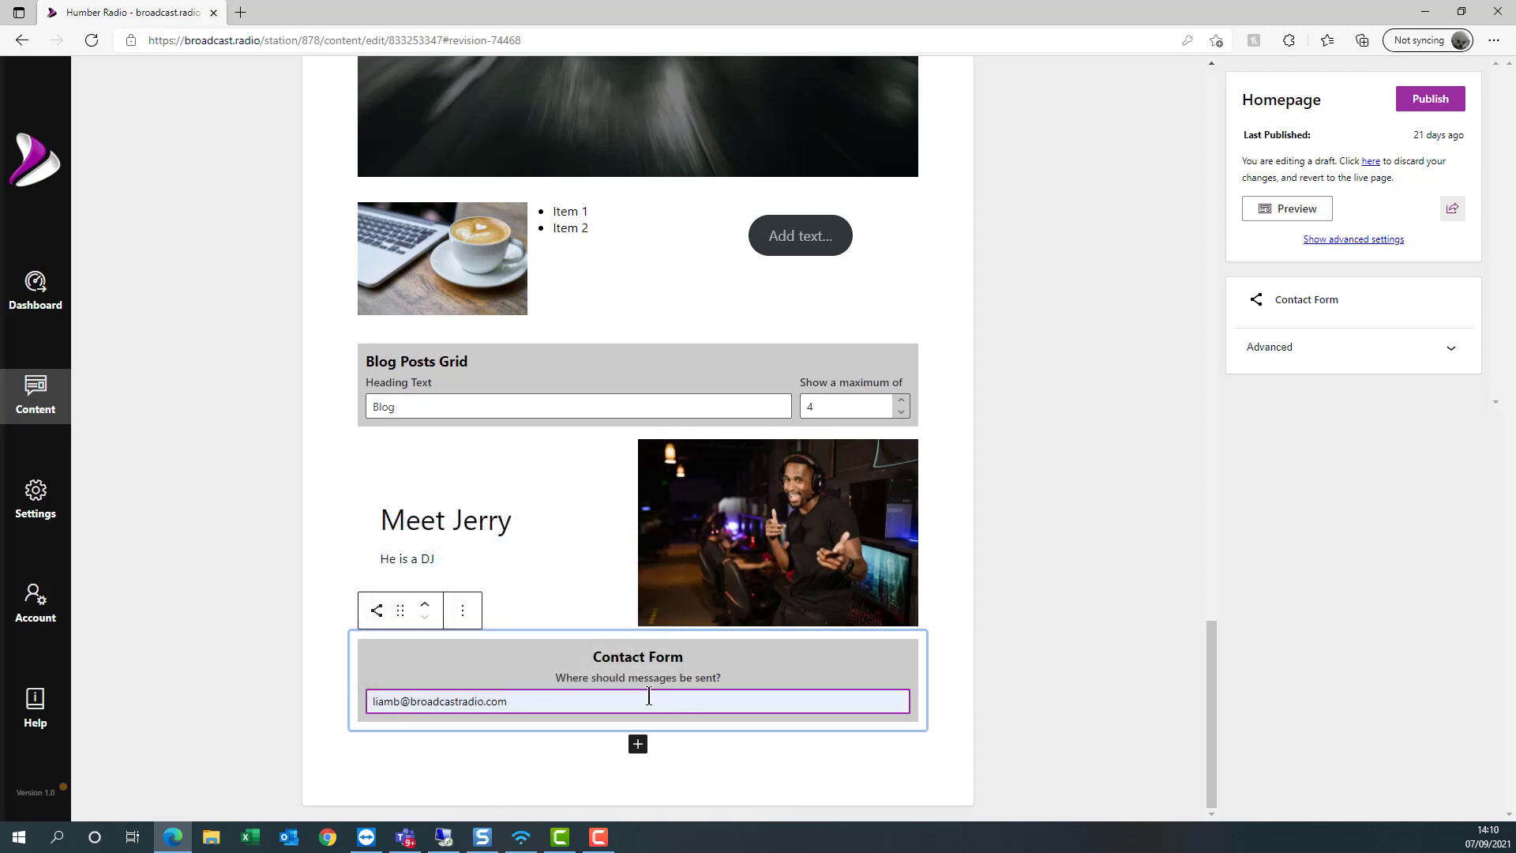
- Preview the homepage and check the contact form's name and message fields above the footer, then close the preview
{"action": "left_click", "coordinate": [1287, 209]}
{"action": "scroll", "coordinate": [689, 454], "scroll_direction": "down", "scroll_amount": 20}
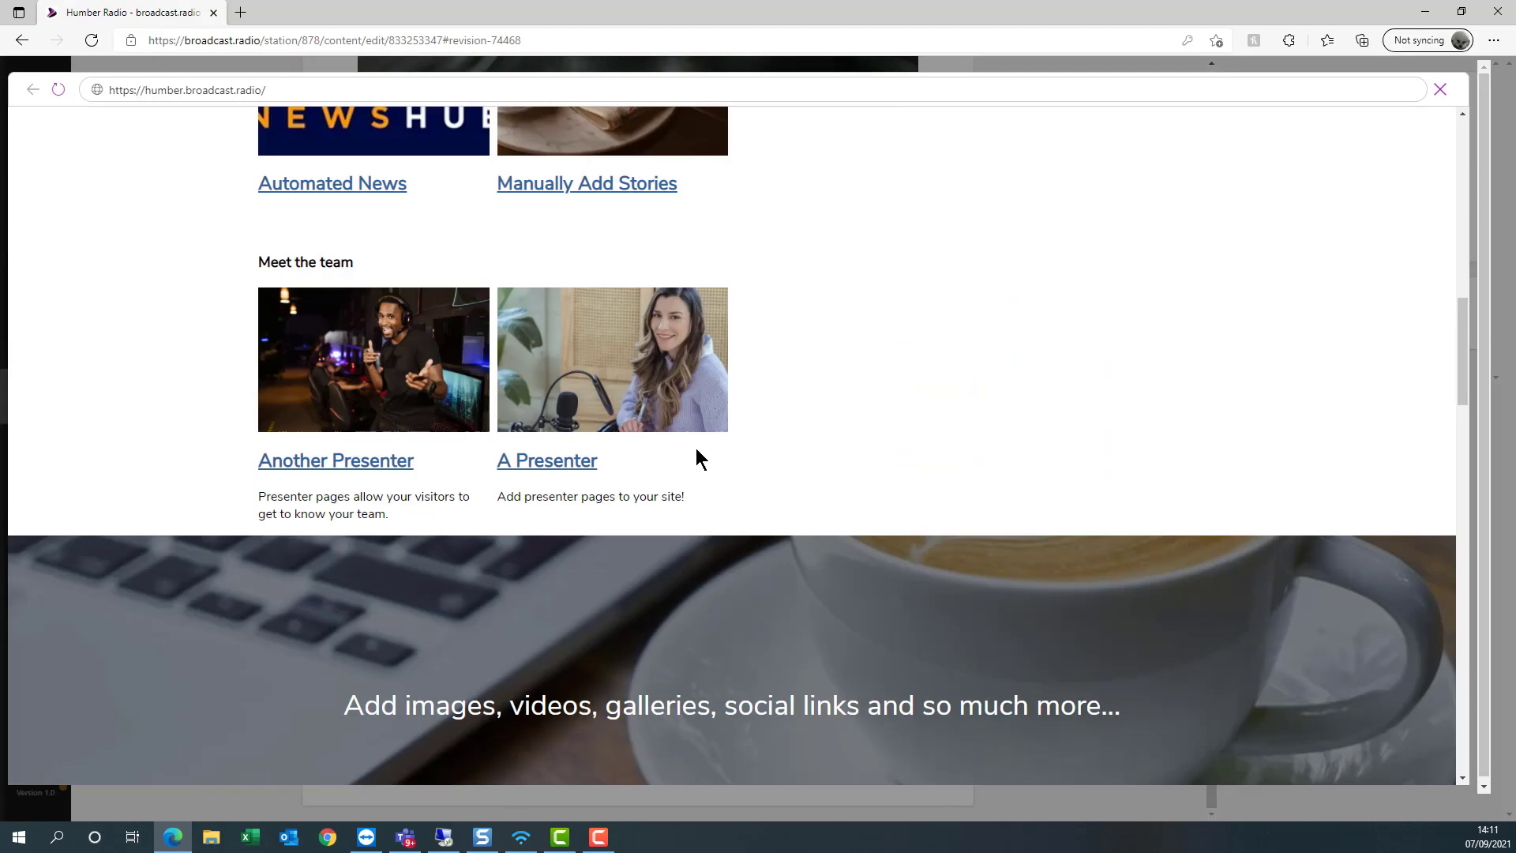
{"action": "scroll", "coordinate": [695, 416], "scroll_direction": "down", "scroll_amount": 5}
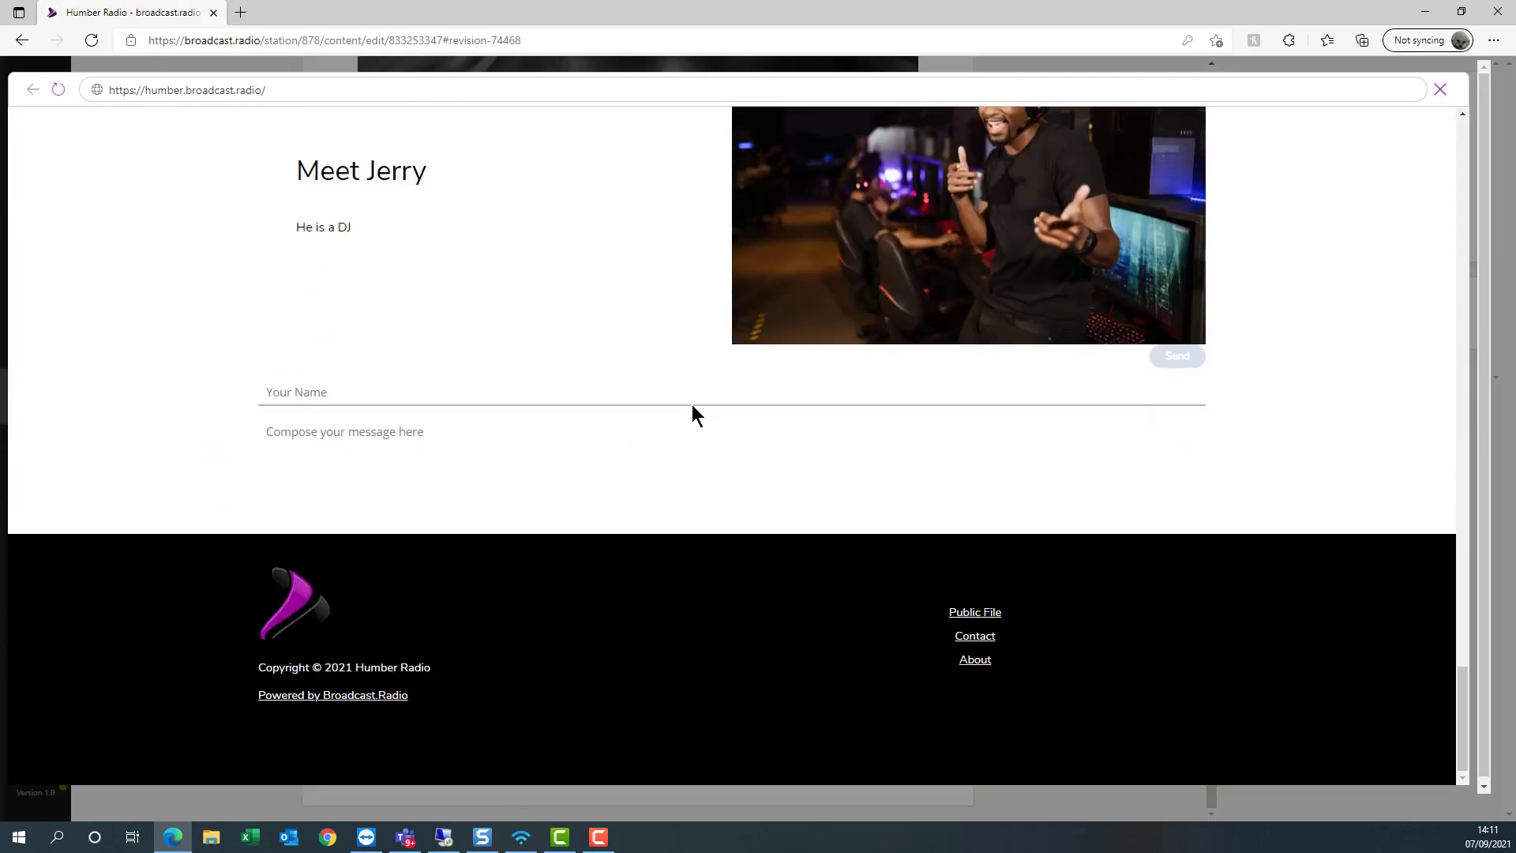
{"action": "left_click", "coordinate": [352, 393]}
{"action": "left_click", "coordinate": [638, 424]}
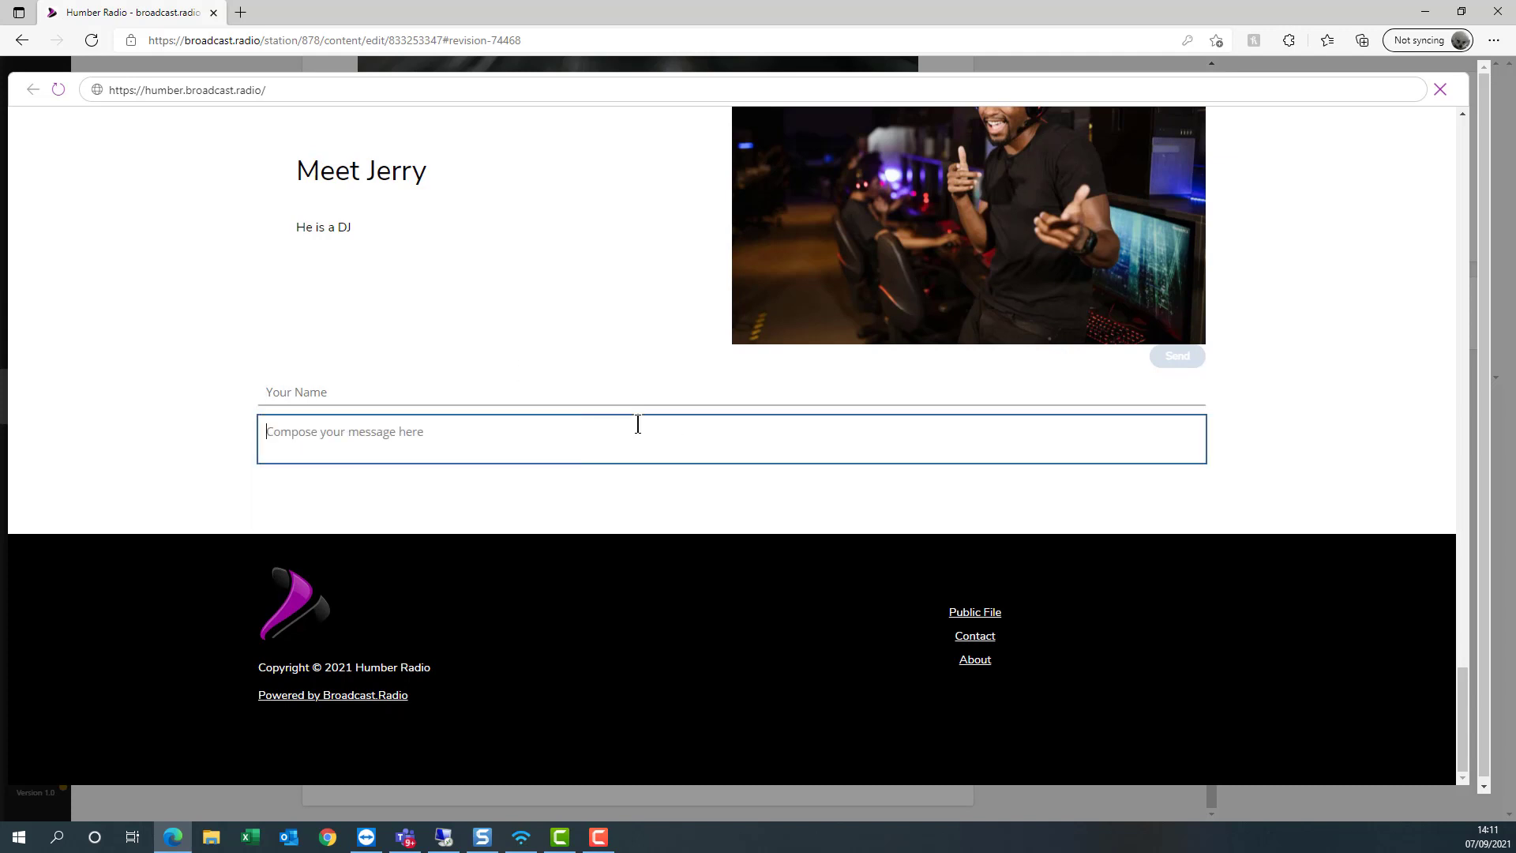
{"action": "left_click", "coordinate": [1313, 306]}
{"action": "left_click", "coordinate": [1439, 90]}
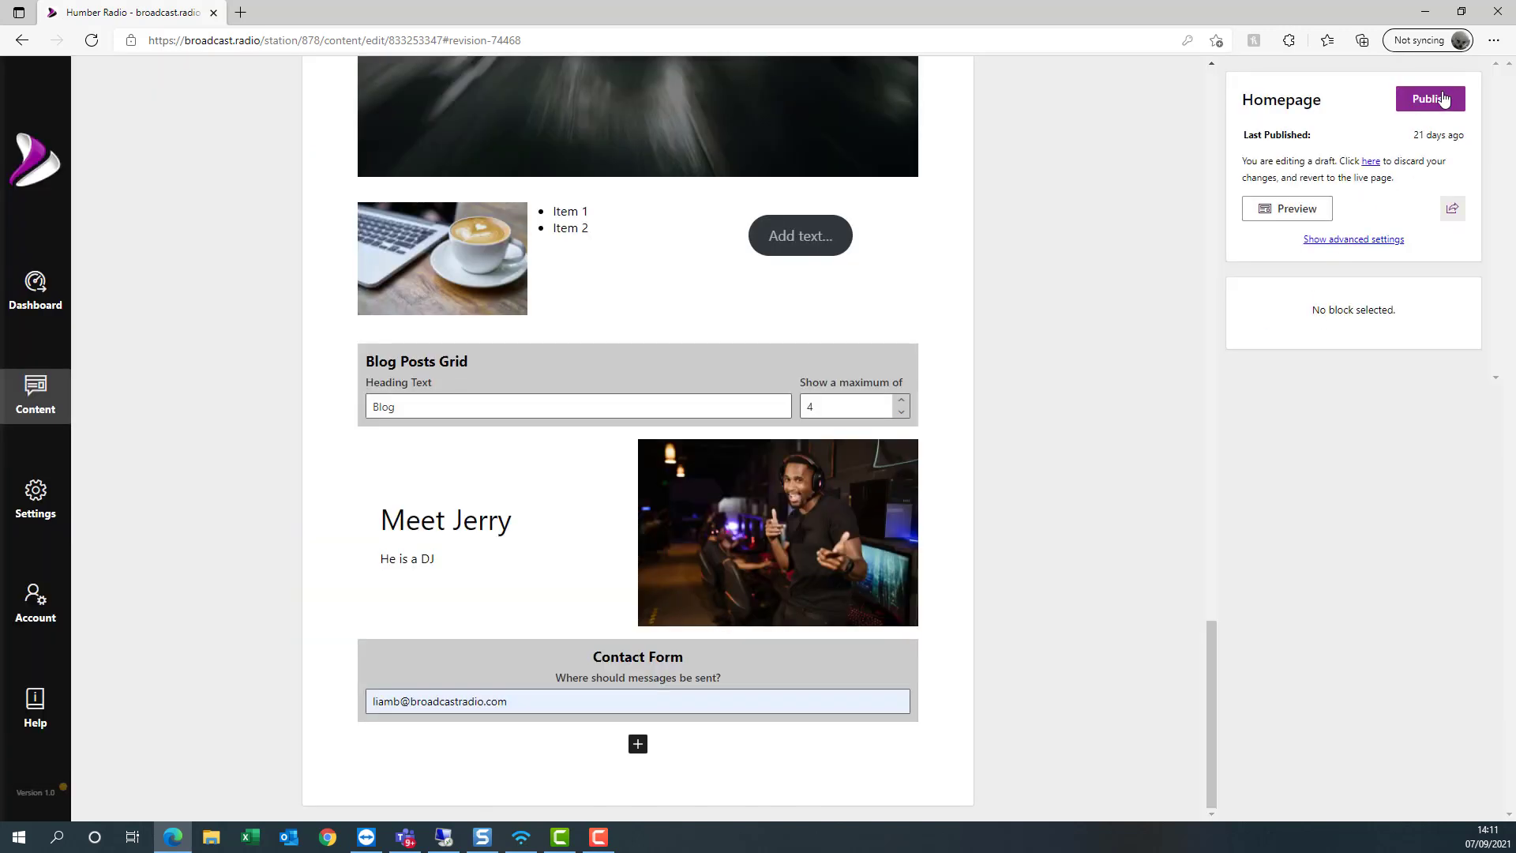
- Review the draft's lower blocks and browse the block types available for insertion below the contact form
{"action": "scroll", "coordinate": [545, 527], "scroll_direction": "up", "scroll_amount": 3}
{"action": "scroll", "coordinate": [718, 556], "scroll_direction": "up", "scroll_amount": 20}
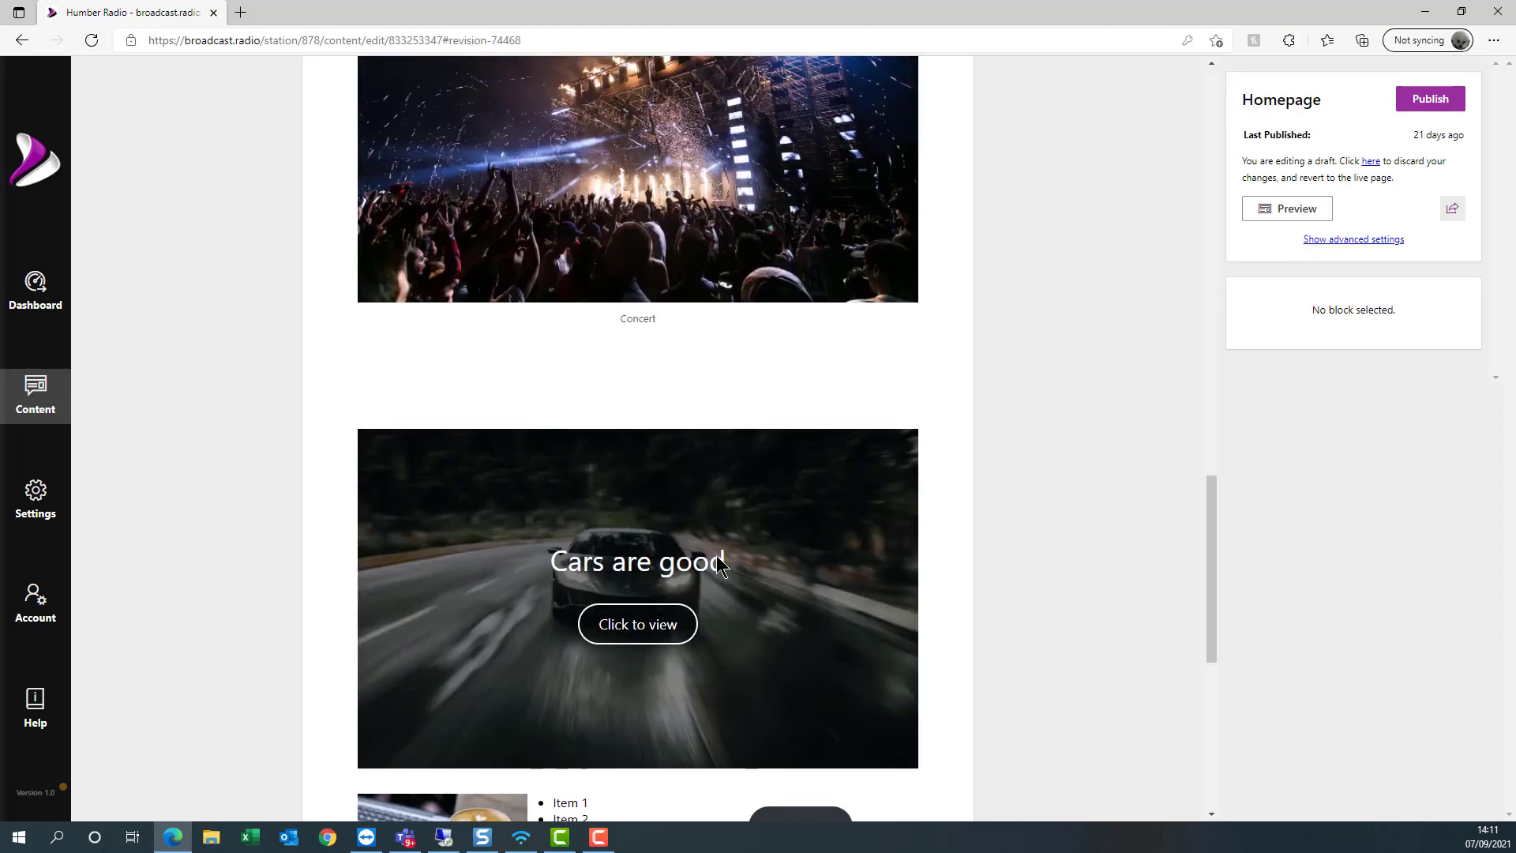
{"action": "scroll", "coordinate": [668, 494], "scroll_direction": "down", "scroll_amount": 10}
{"action": "scroll", "coordinate": [668, 495], "scroll_direction": "down", "scroll_amount": 15}
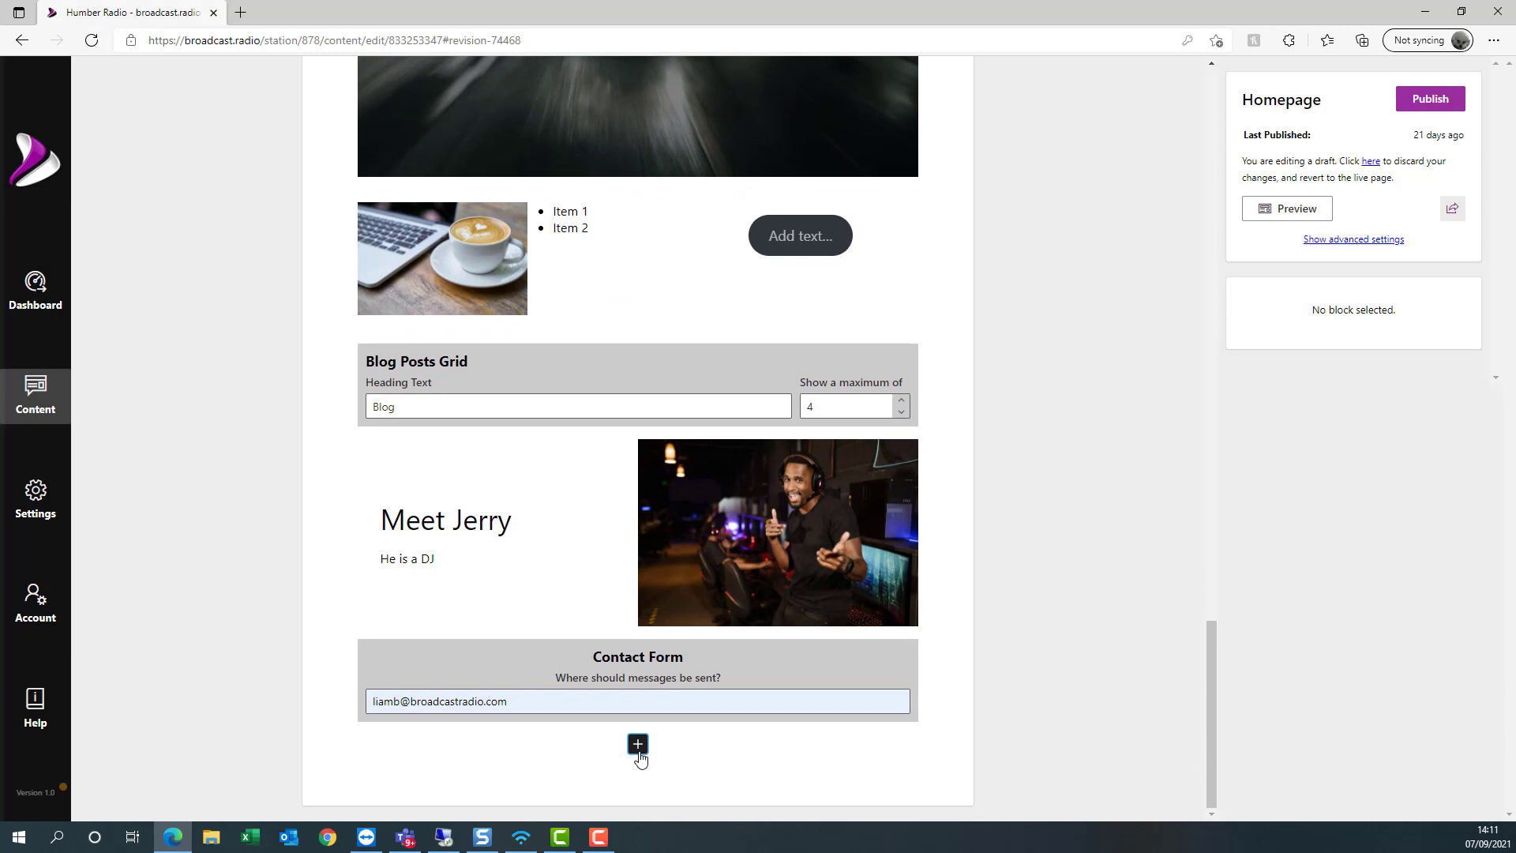
{"action": "left_click", "coordinate": [639, 750]}
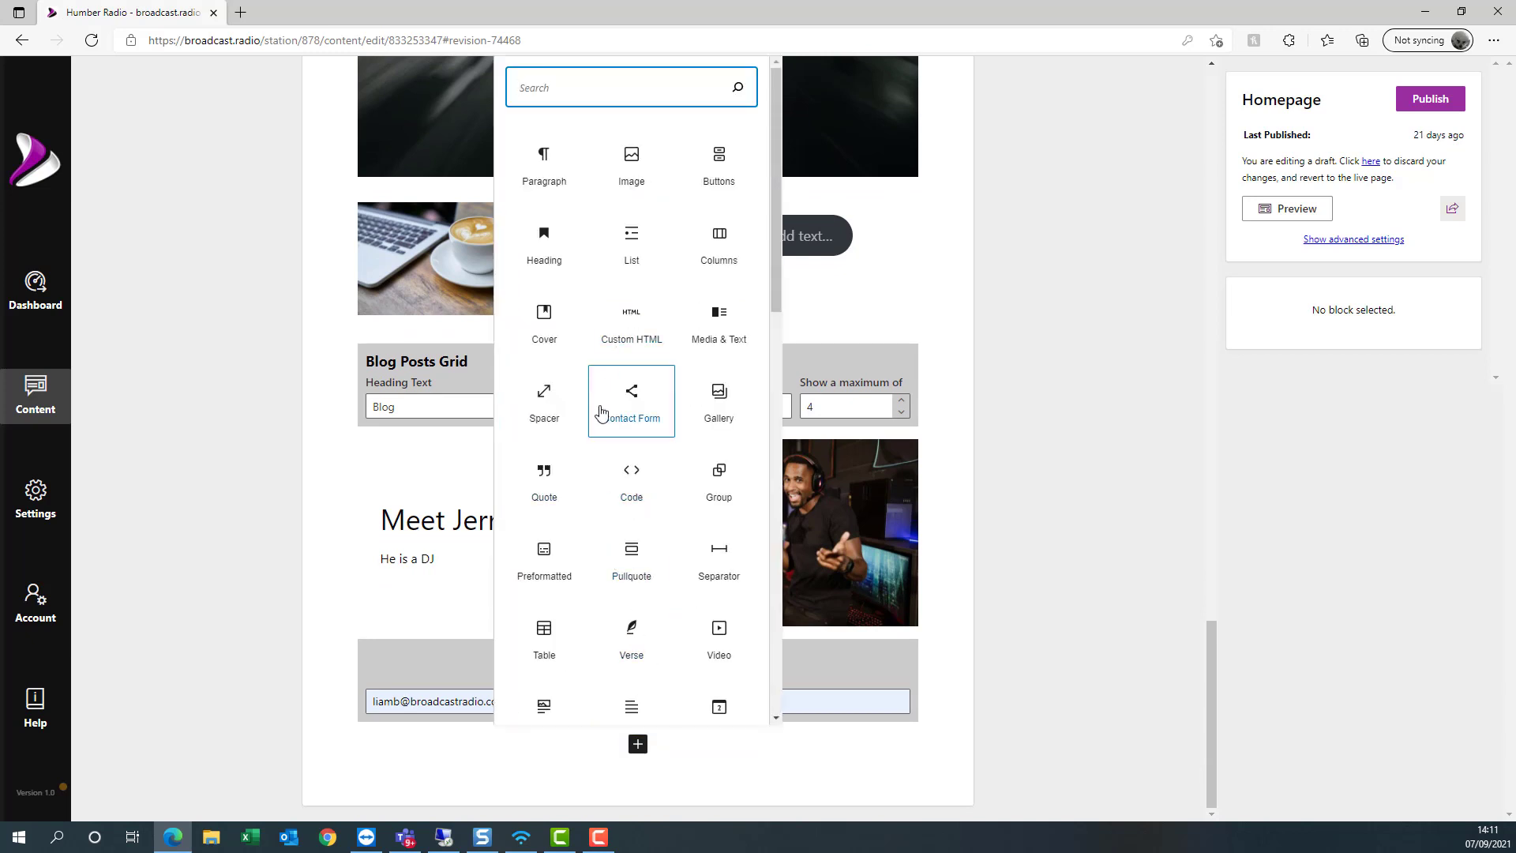
{"action": "scroll", "coordinate": [596, 413], "scroll_direction": "down", "scroll_amount": 3}
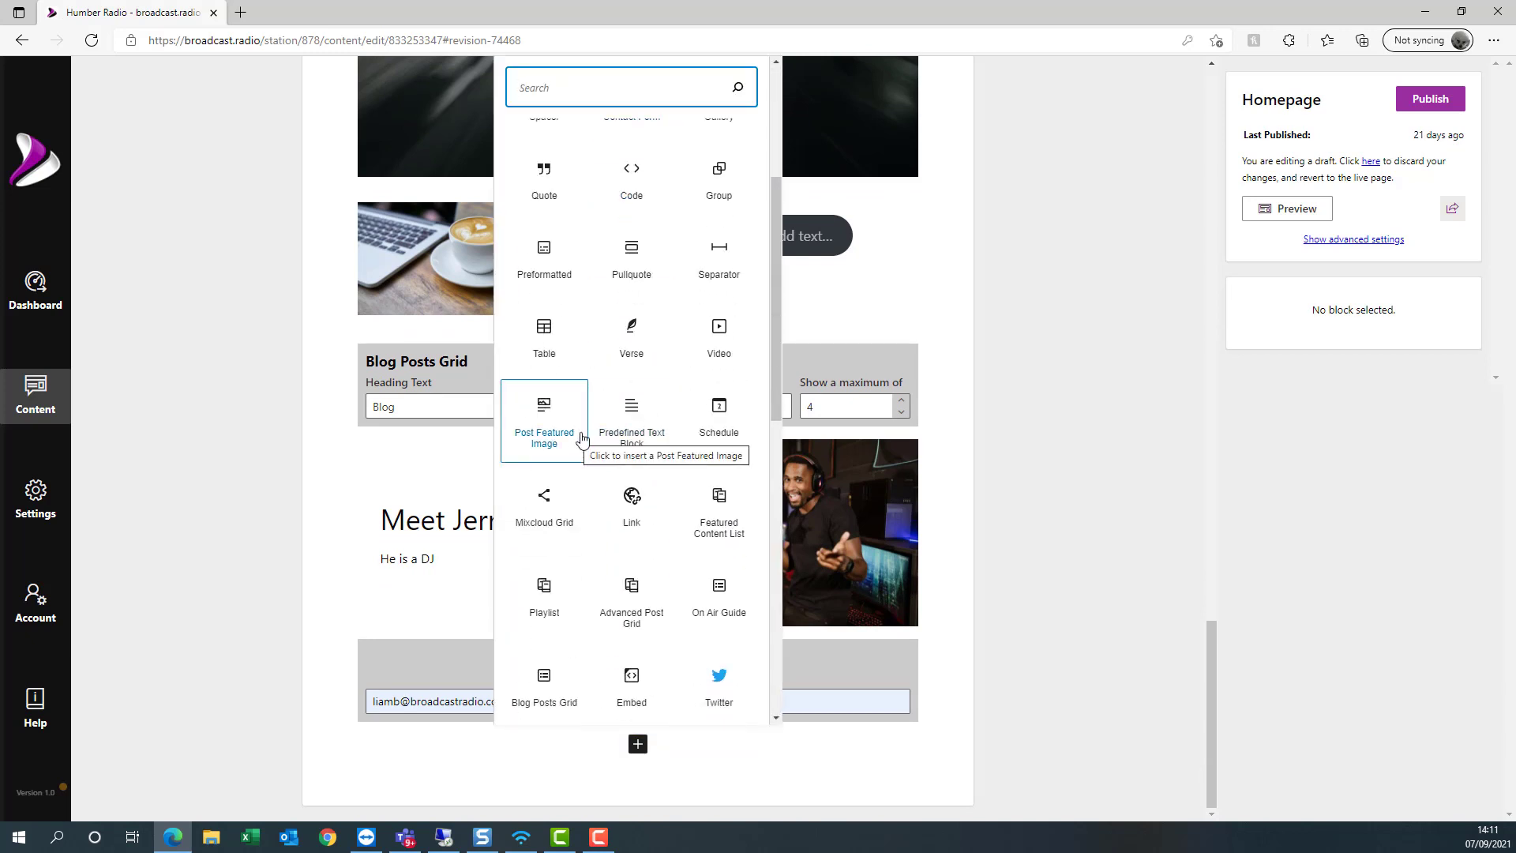
{"action": "scroll", "coordinate": [624, 438], "scroll_direction": "down", "scroll_amount": 3}
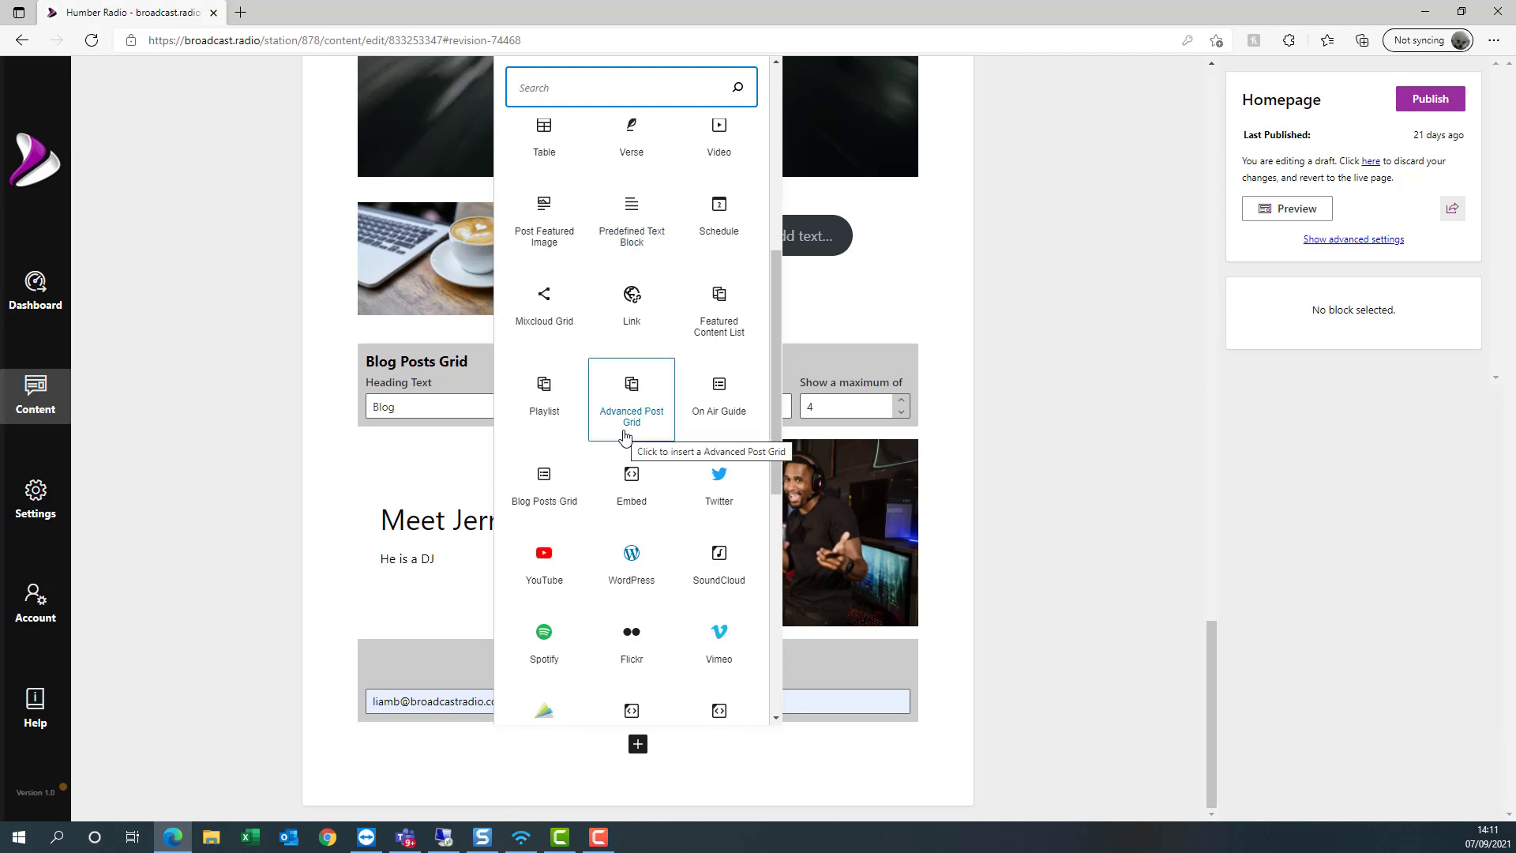
{"action": "scroll", "coordinate": [625, 435], "scroll_direction": "down", "scroll_amount": 1}
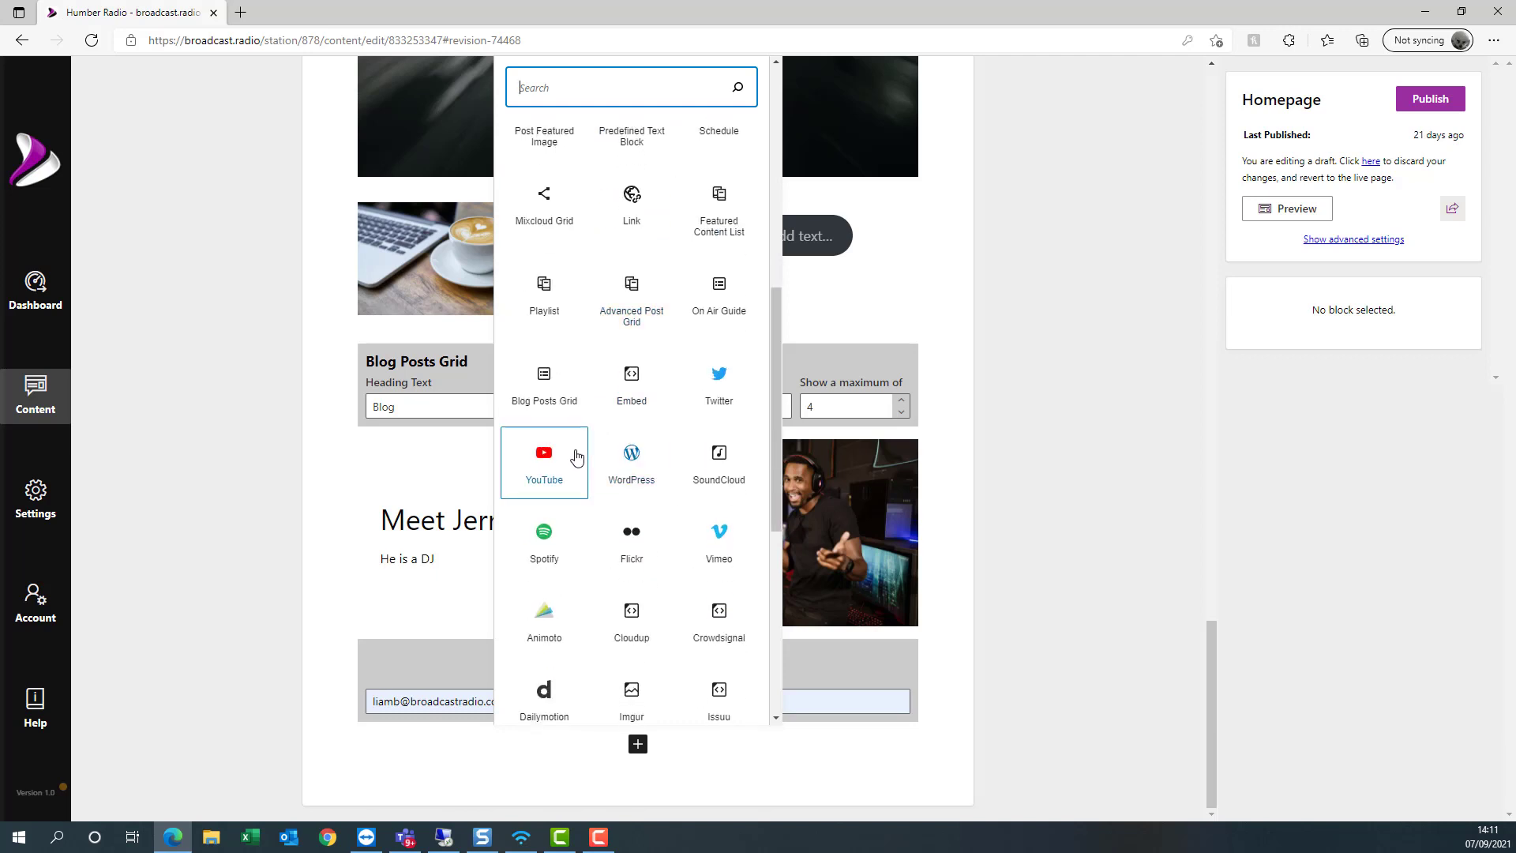
{"action": "scroll", "coordinate": [576, 455], "scroll_direction": "up", "scroll_amount": 6}
{"action": "scroll", "coordinate": [576, 457], "scroll_direction": "up", "scroll_amount": 1}
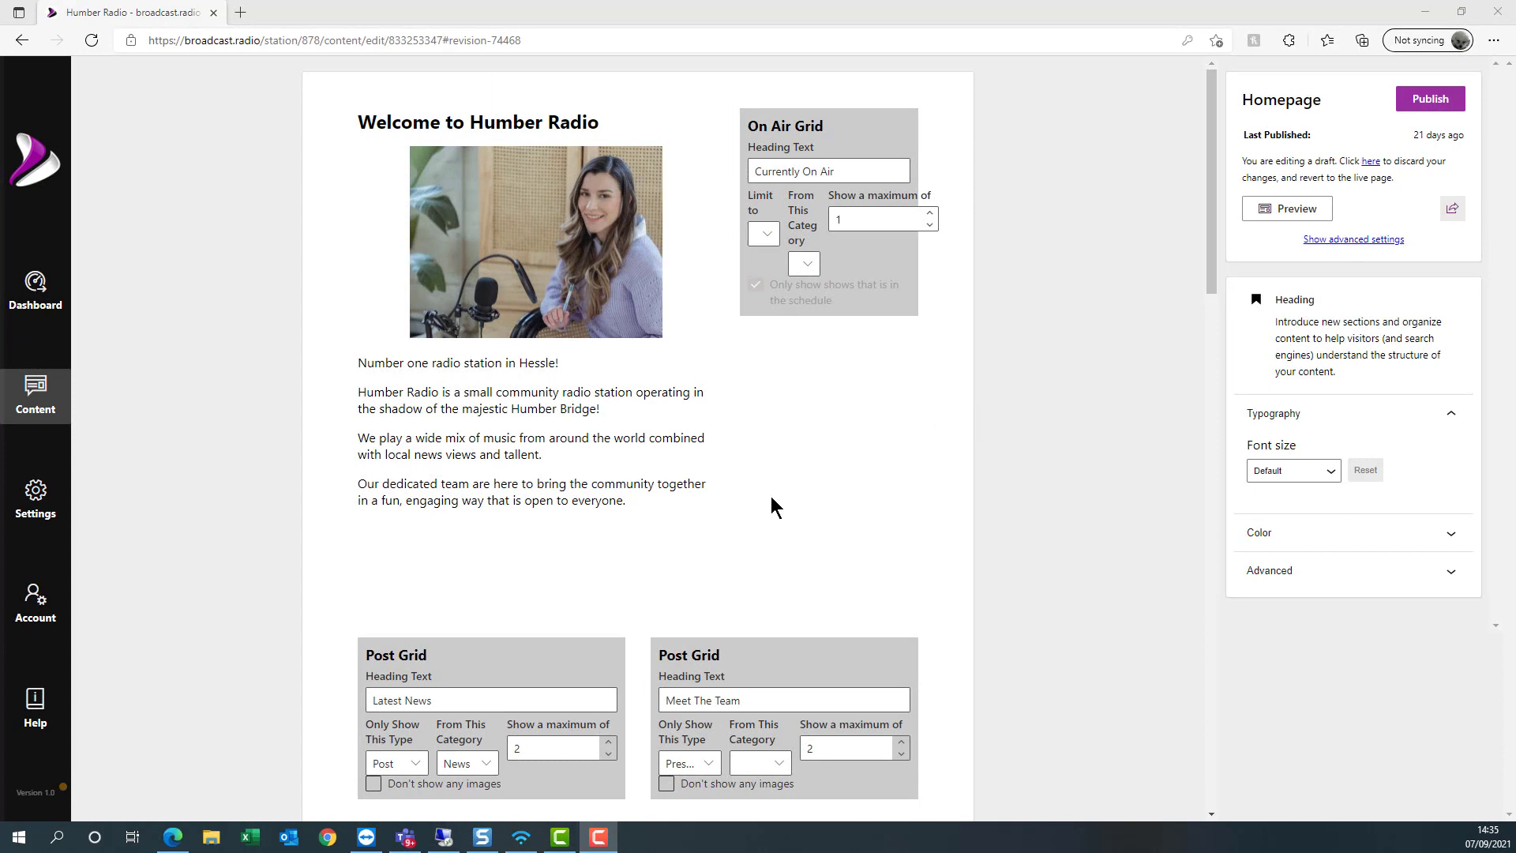
- Review the Humber Radio homepage draft from the welcome text and post grids through the contact form and advertising cover to the Studio Gallery
{"action": "scroll", "coordinate": [866, 534], "scroll_direction": "down", "scroll_amount": 1}
{"action": "scroll", "coordinate": [877, 527], "scroll_direction": "up", "scroll_amount": 1}
{"action": "scroll", "coordinate": [821, 300], "scroll_direction": "down", "scroll_amount": 3}
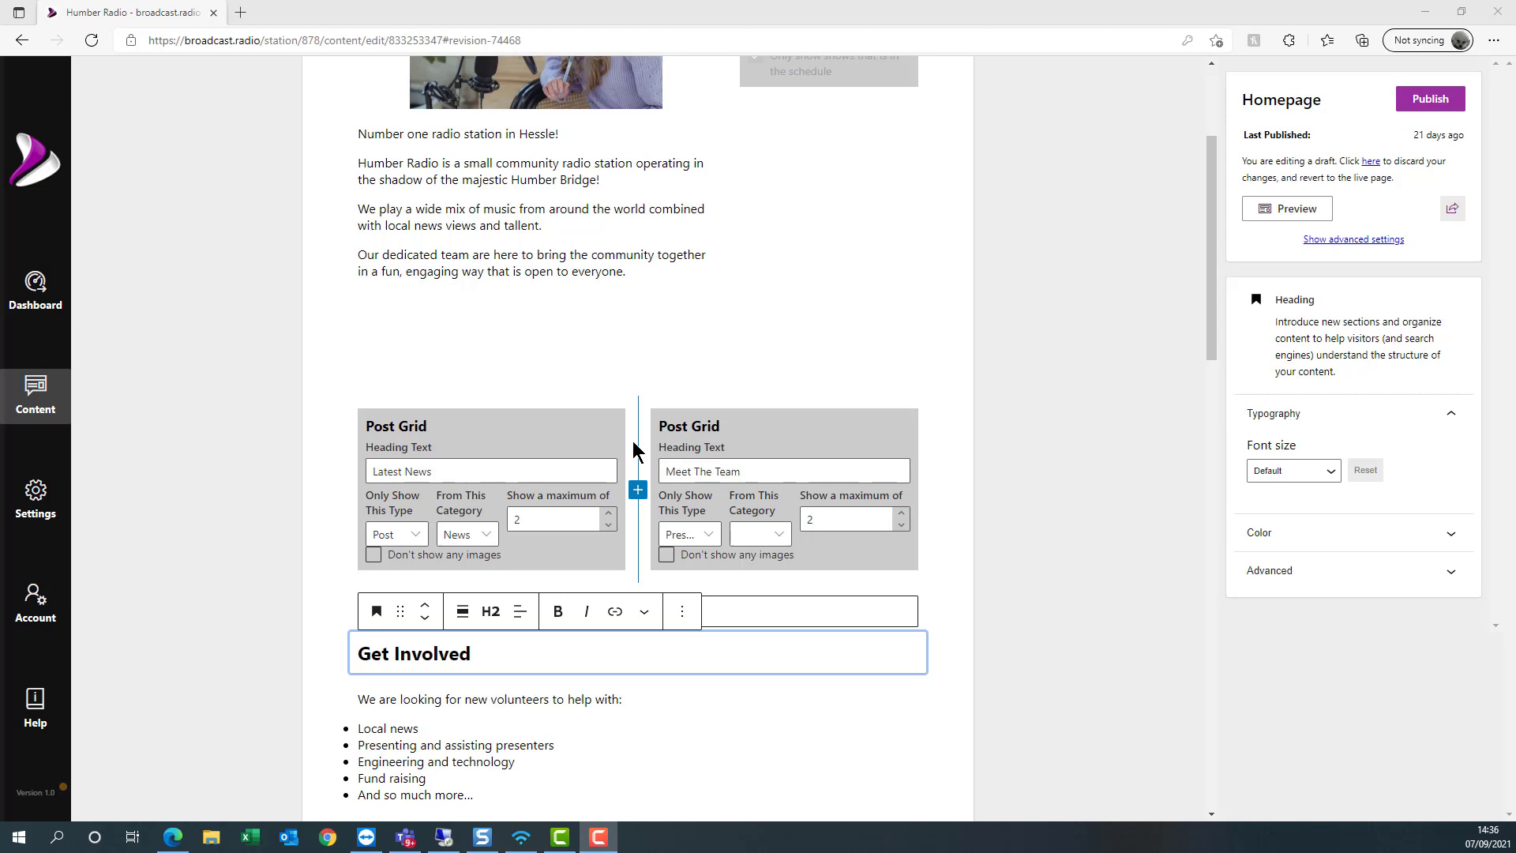
{"action": "scroll", "coordinate": [561, 481], "scroll_direction": "down", "scroll_amount": 5}
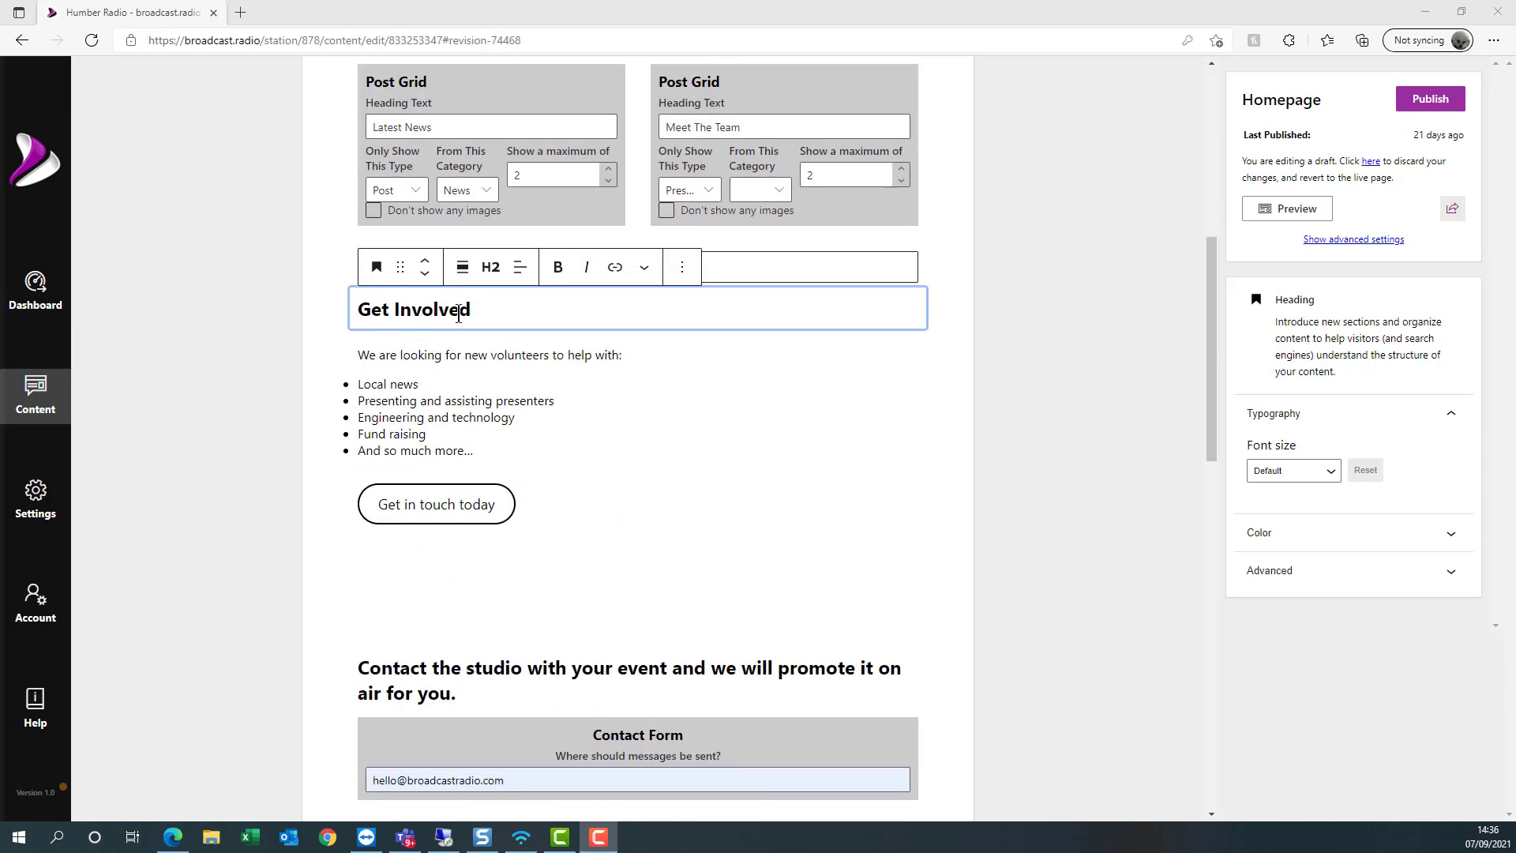
{"action": "mouse_move", "coordinate": [516, 464]}
{"action": "scroll", "coordinate": [663, 450], "scroll_direction": "down", "scroll_amount": 3}
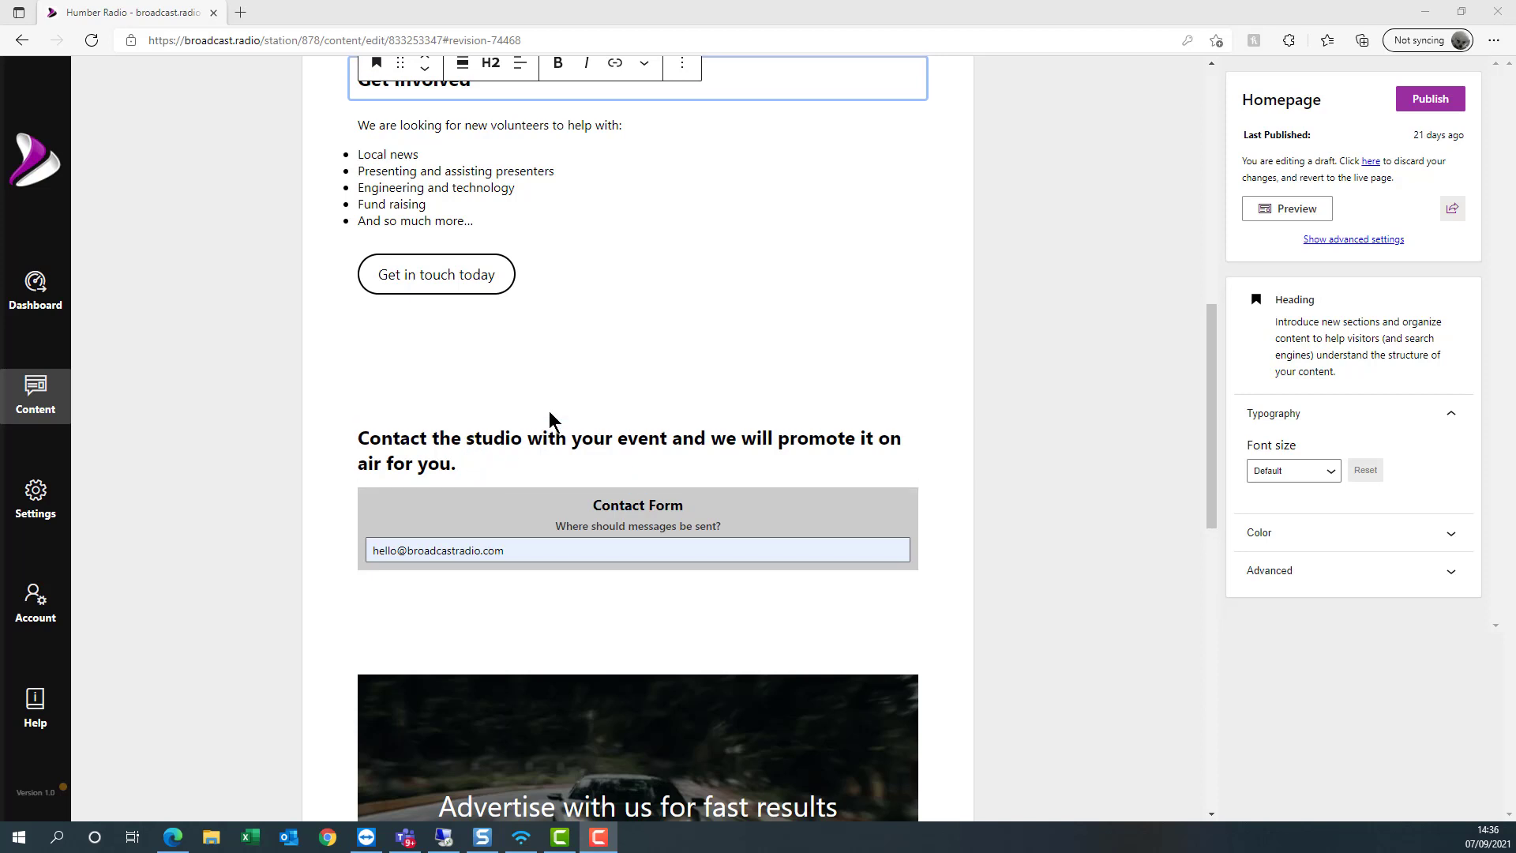
{"action": "scroll", "coordinate": [684, 443], "scroll_direction": "down", "scroll_amount": 4}
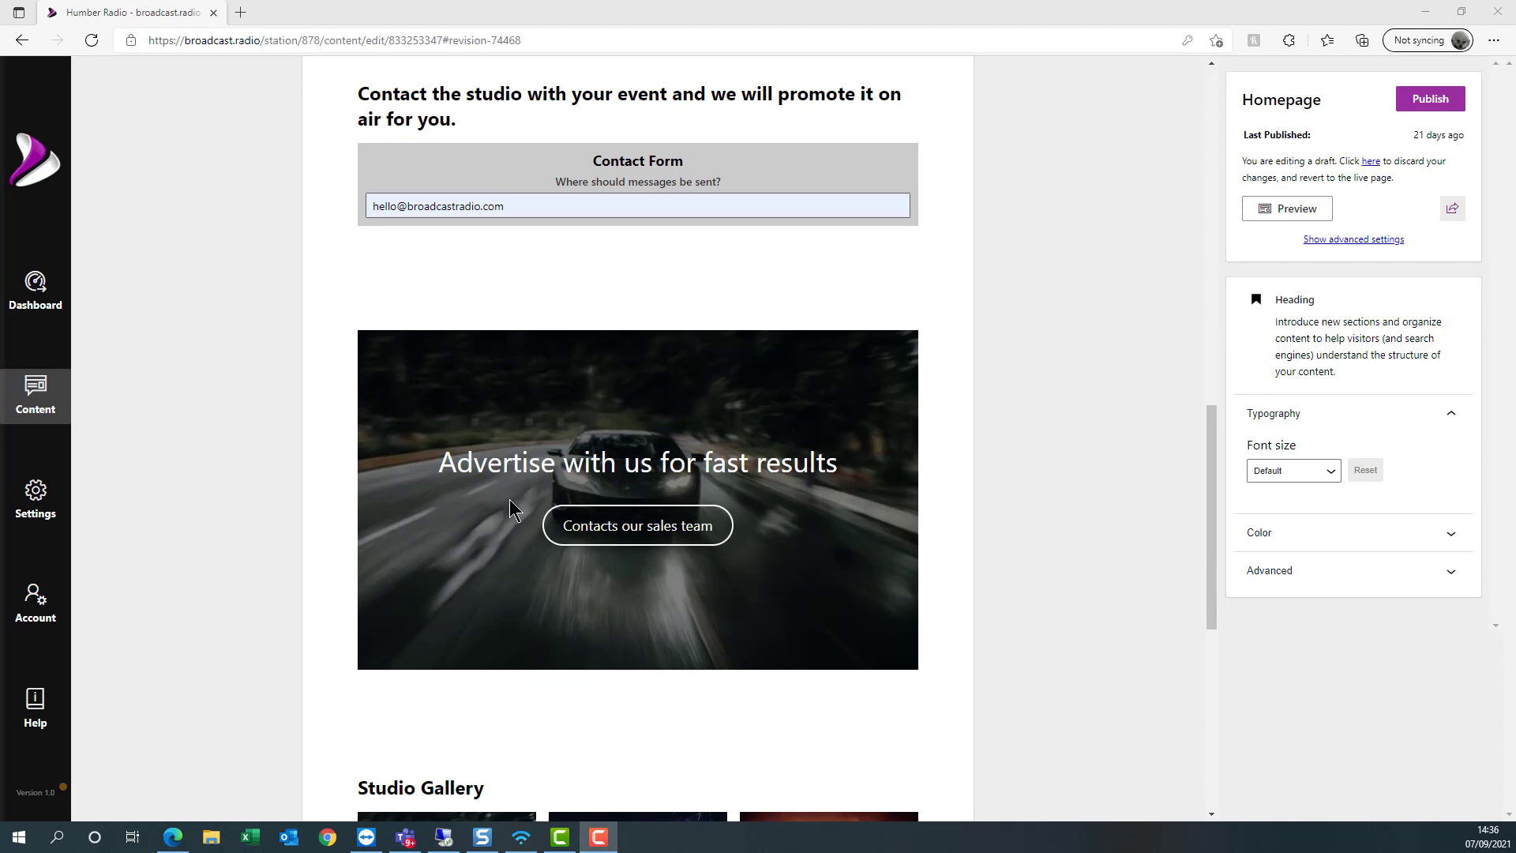
{"action": "scroll", "coordinate": [497, 433], "scroll_direction": "down", "scroll_amount": 4}
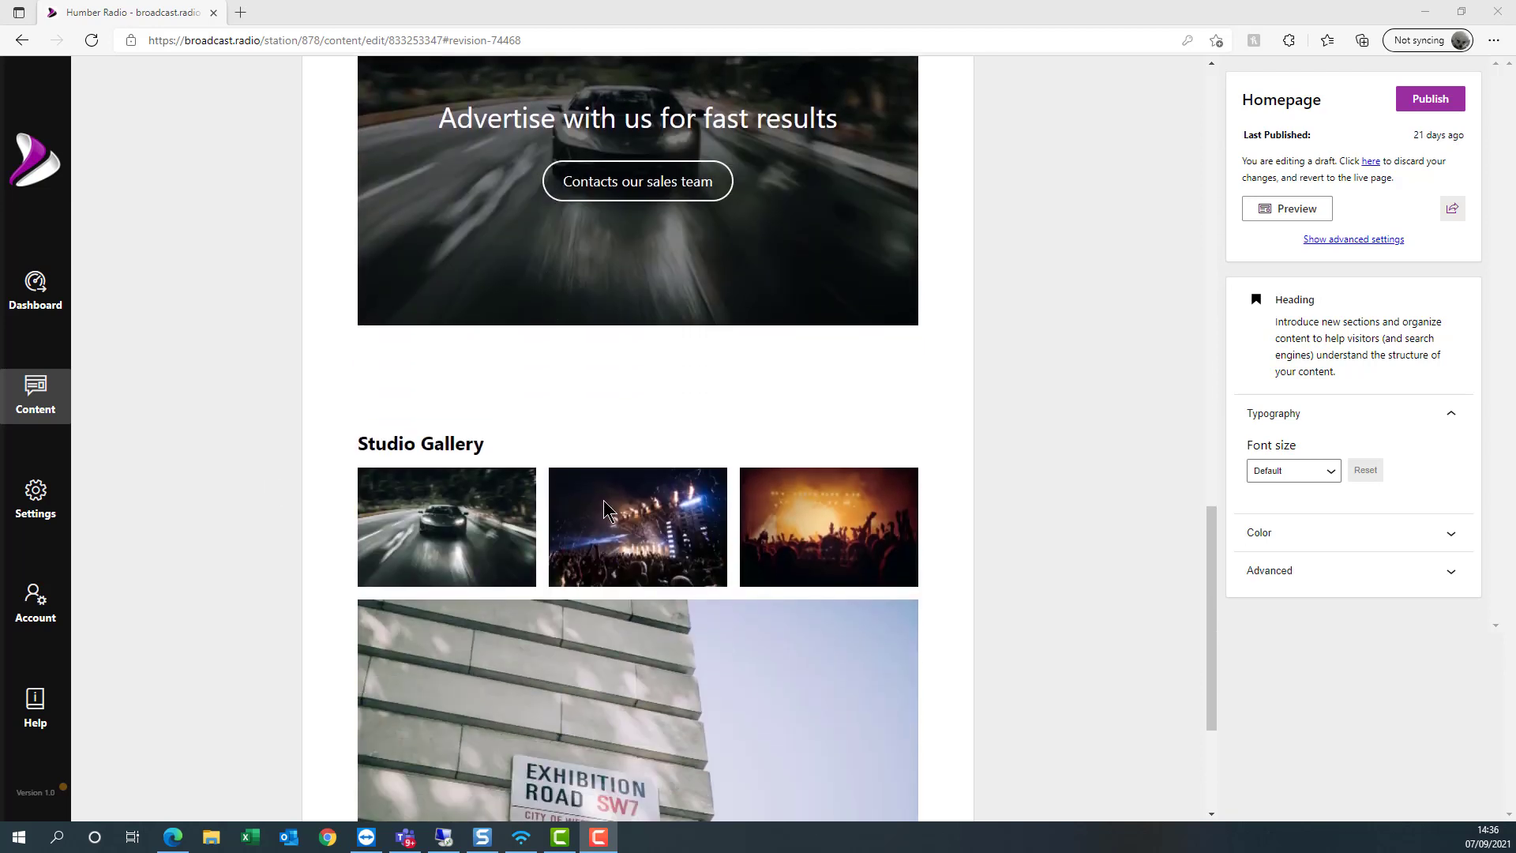
{"action": "scroll", "coordinate": [583, 430], "scroll_direction": "down", "scroll_amount": 3}
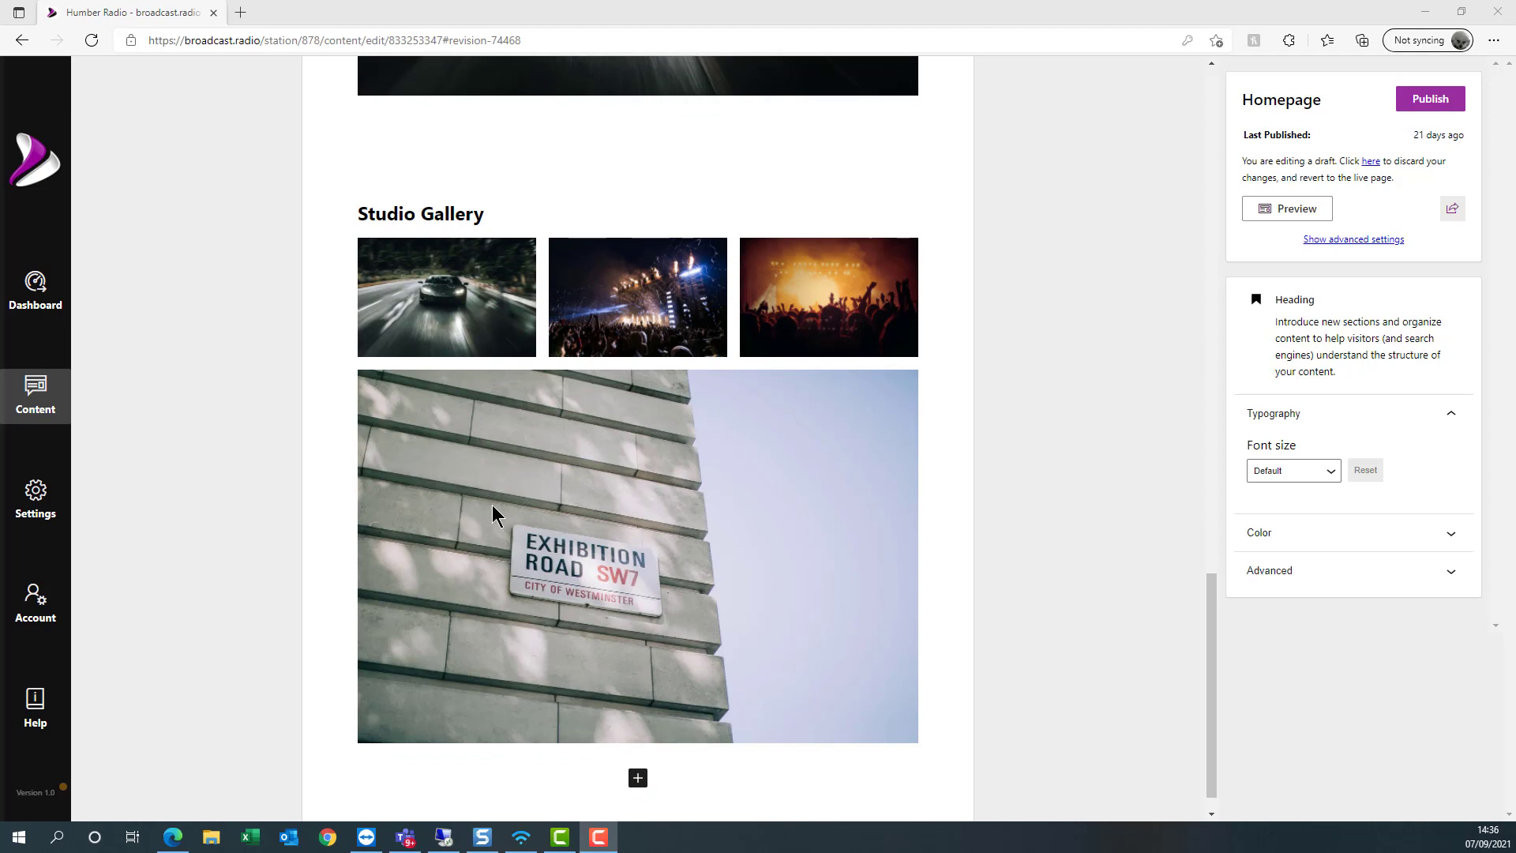
- Add the laptop and coffee photo pexels-pixabay-414630.jpg from the Media Library to the Studio Gallery
{"action": "left_click", "coordinate": [678, 657]}
{"action": "left_click", "coordinate": [678, 656]}
{"action": "scroll", "coordinate": [569, 672], "scroll_direction": "down", "scroll_amount": 1}
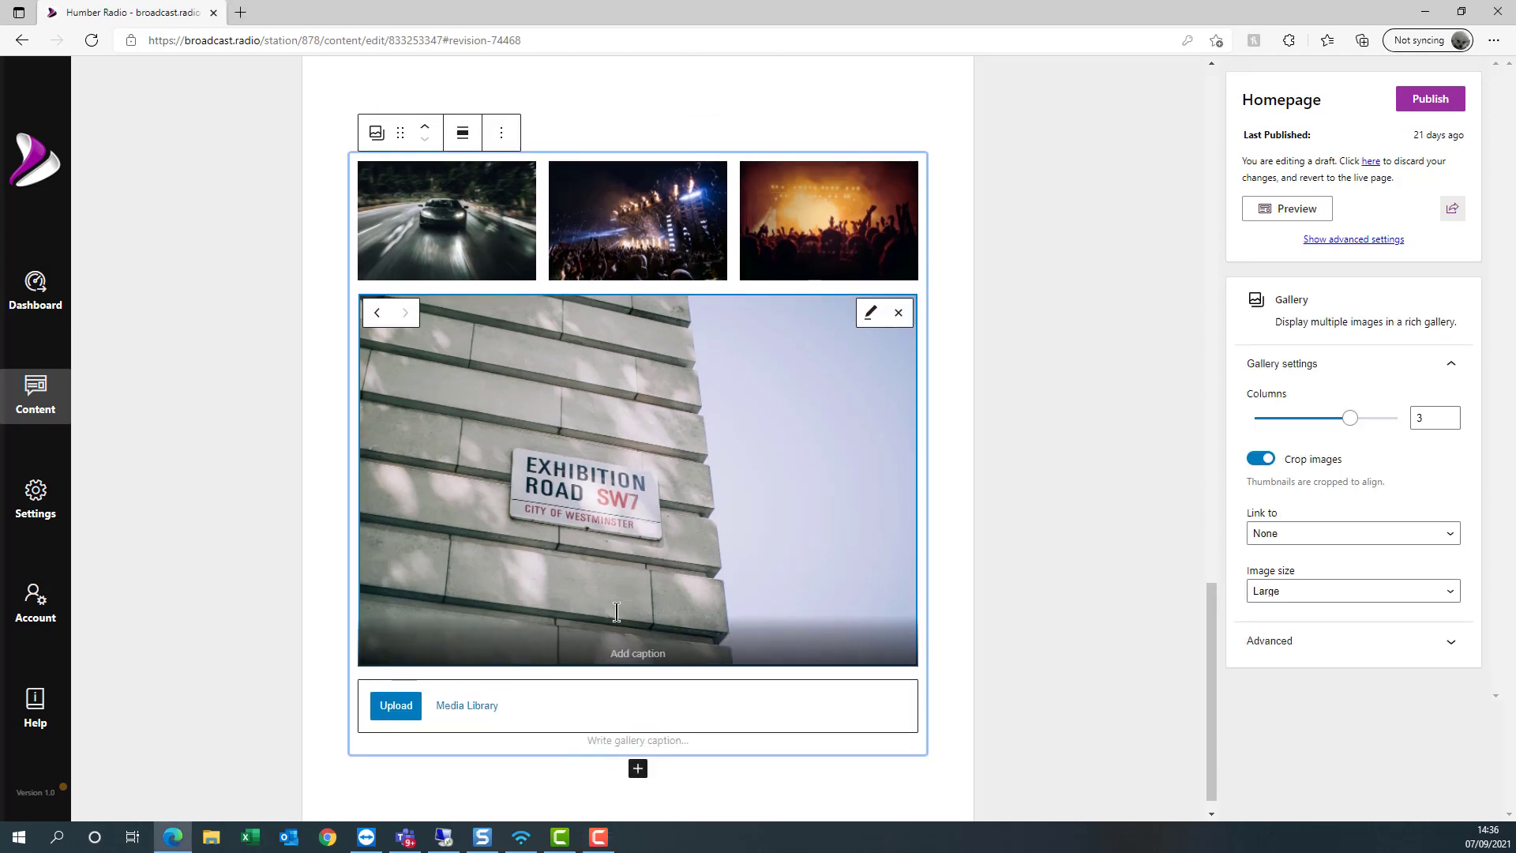
{"action": "left_click", "coordinate": [457, 685]}
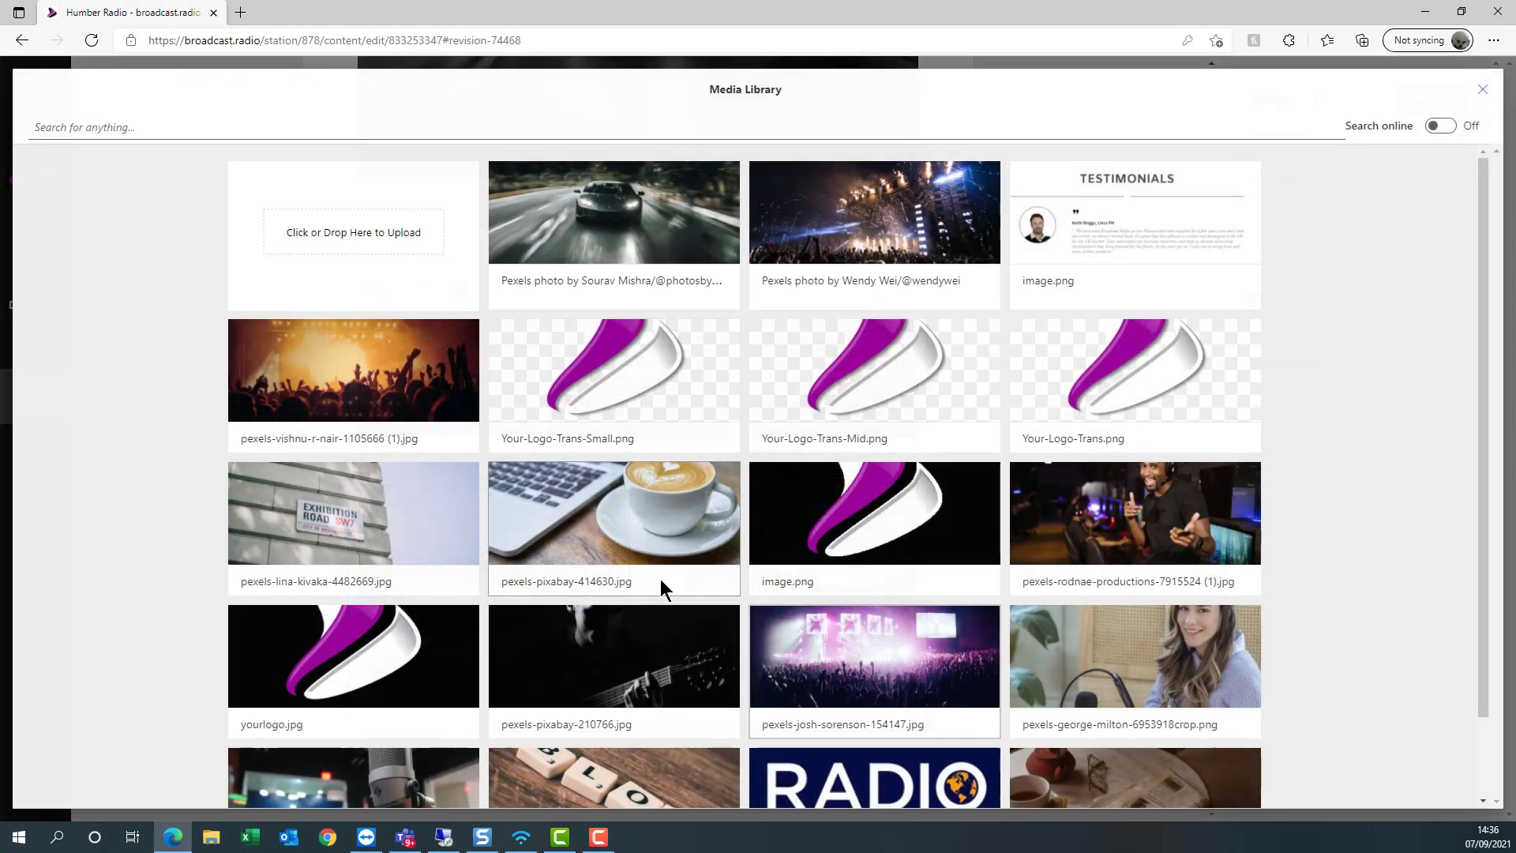
{"action": "left_click", "coordinate": [660, 579]}
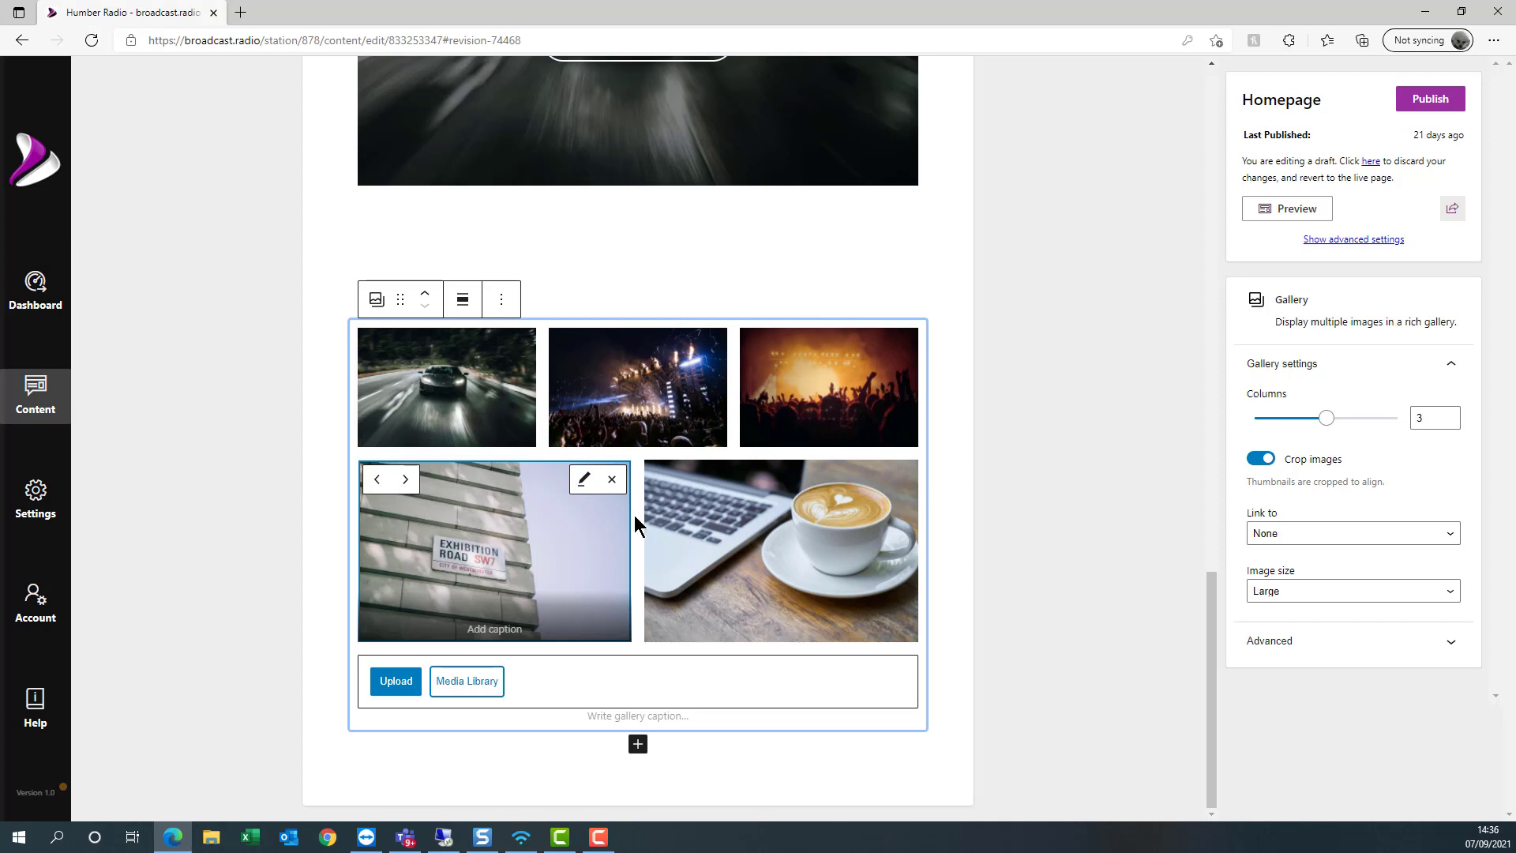
{"action": "left_click", "coordinate": [746, 760]}
- Preview the homepage and review it from the welcome section through the post grids, contact form and advertising cover to the gallery and footer
{"action": "left_click", "coordinate": [1296, 209]}
{"action": "scroll", "coordinate": [684, 371], "scroll_direction": "down", "scroll_amount": 5}
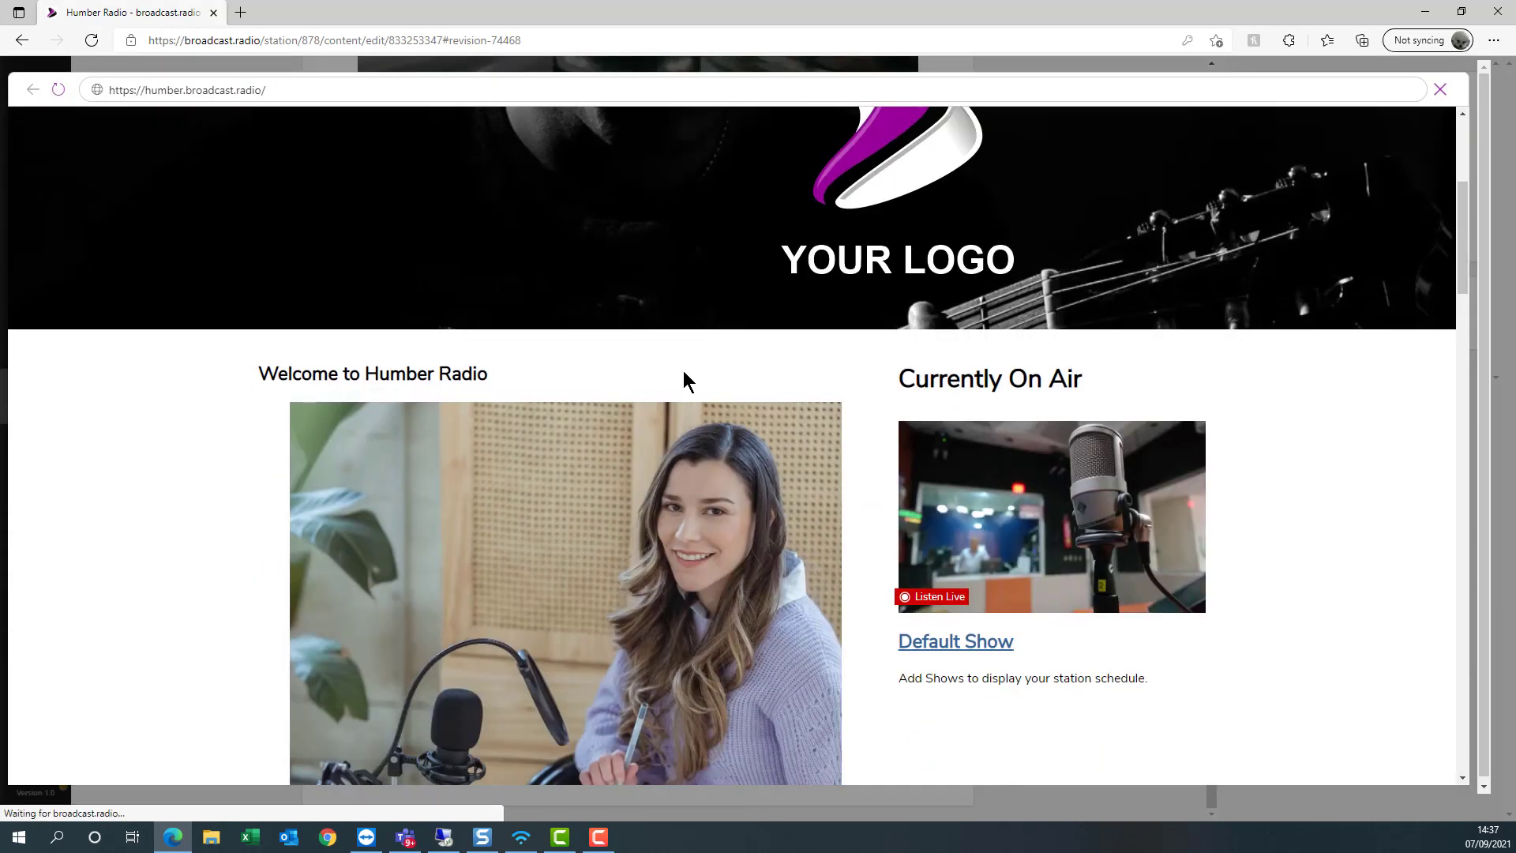
{"action": "scroll", "coordinate": [684, 372], "scroll_direction": "down", "scroll_amount": 3}
{"action": "scroll", "coordinate": [666, 347], "scroll_direction": "up", "scroll_amount": 3}
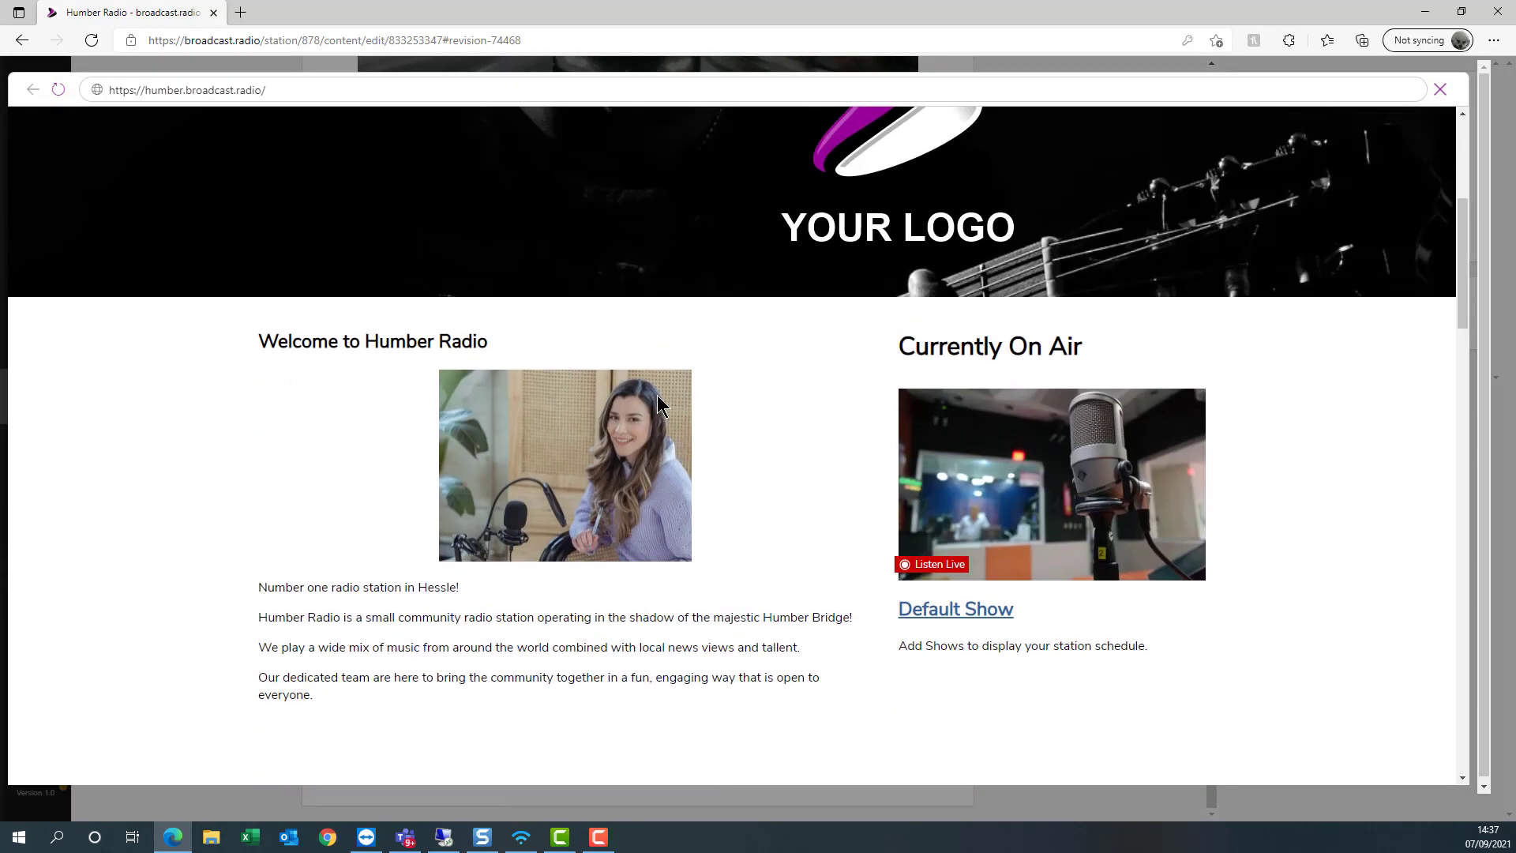
{"action": "scroll", "coordinate": [667, 532], "scroll_direction": "down", "scroll_amount": 1}
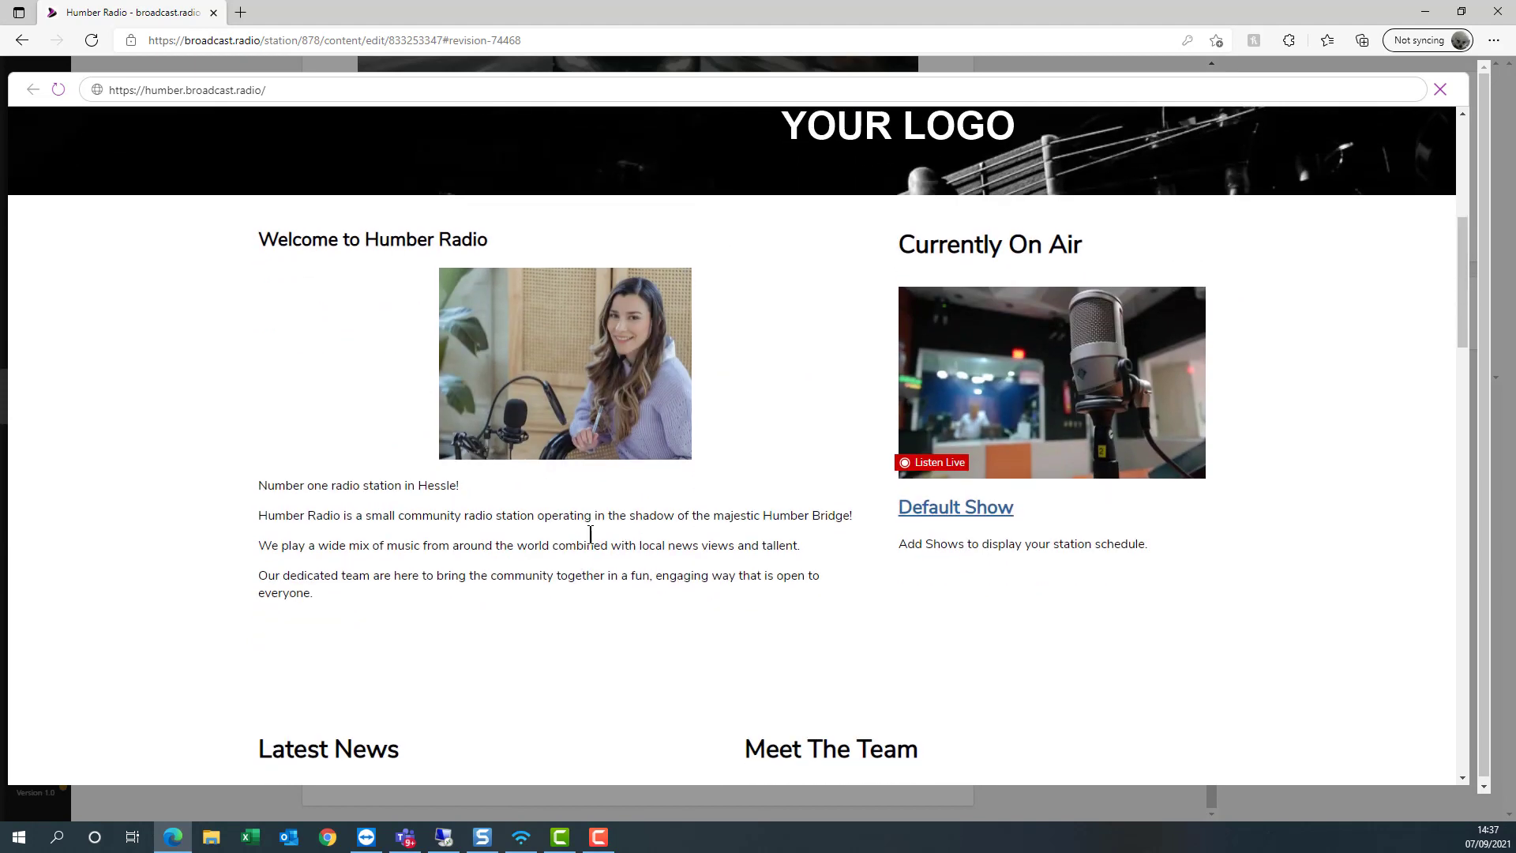
{"action": "scroll", "coordinate": [1188, 339], "scroll_direction": "down", "scroll_amount": 5}
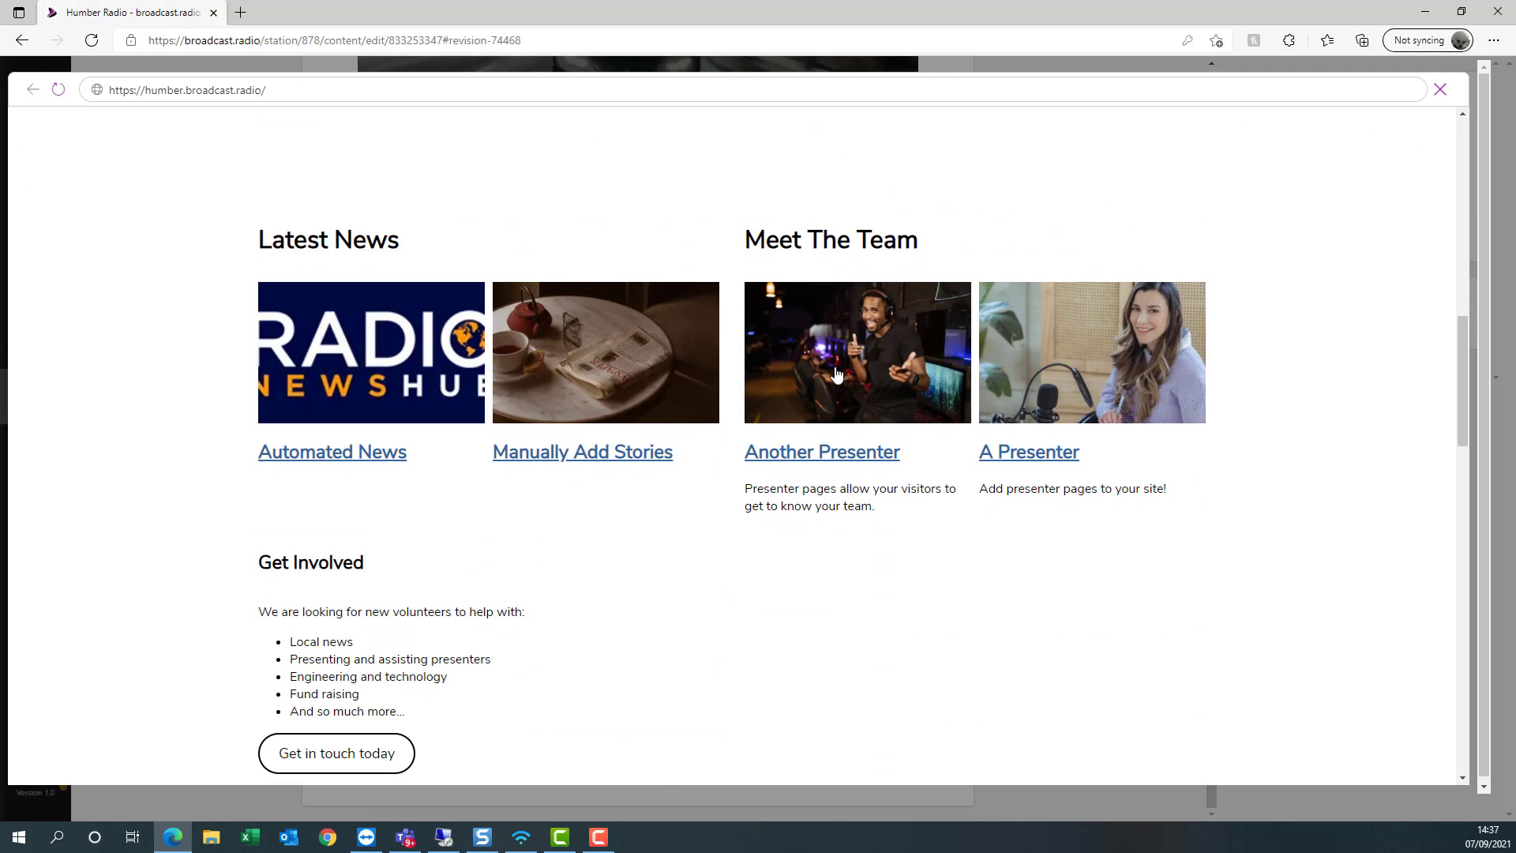
{"action": "scroll", "coordinate": [921, 453], "scroll_direction": "down", "scroll_amount": 4}
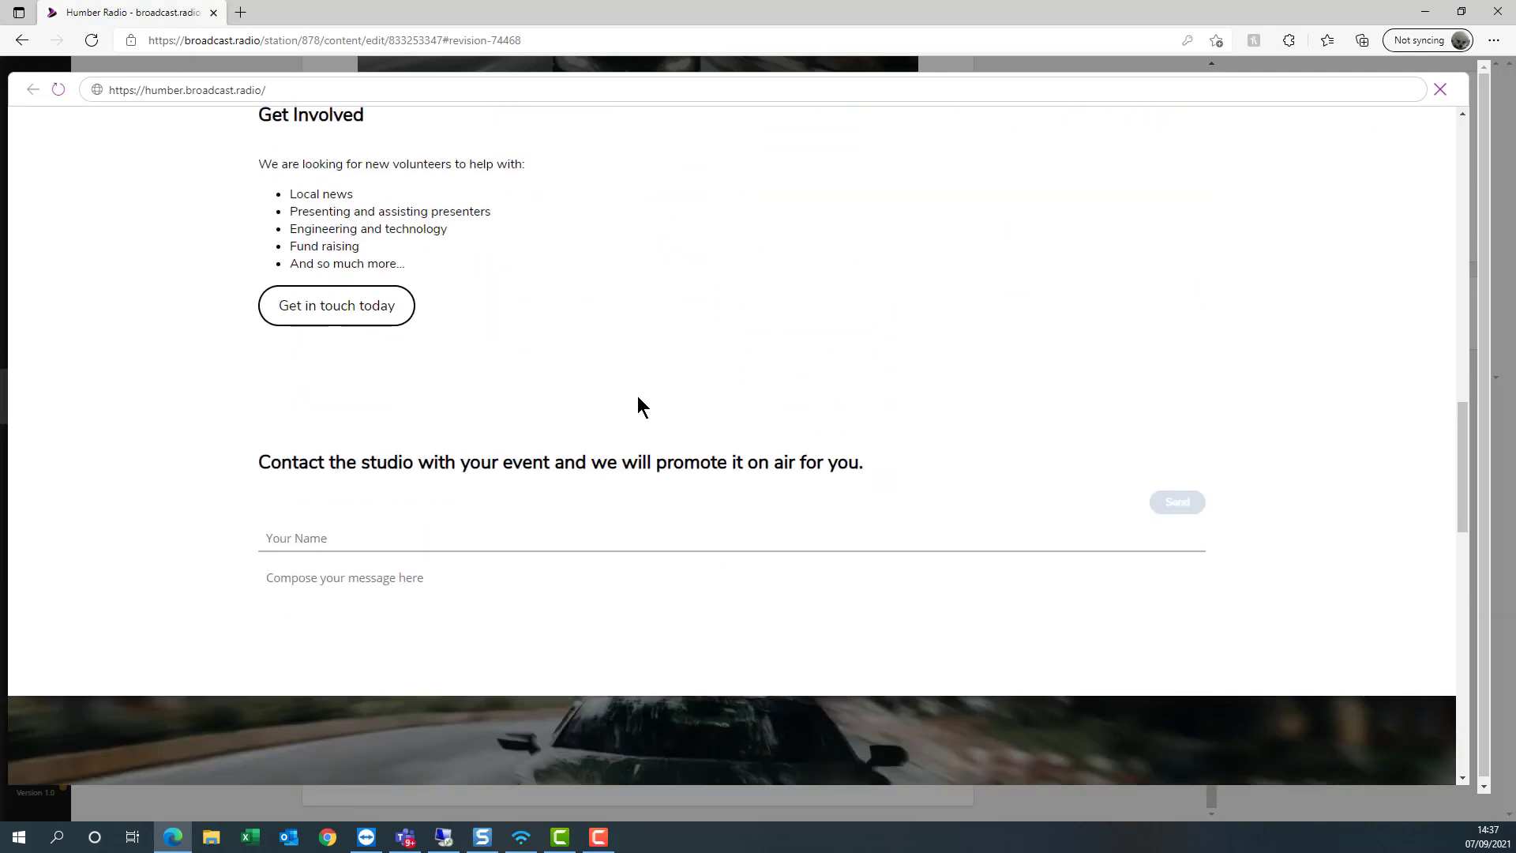
{"action": "scroll", "coordinate": [392, 275], "scroll_direction": "down", "scroll_amount": 3}
{"action": "scroll", "coordinate": [495, 352], "scroll_direction": "down", "scroll_amount": 3}
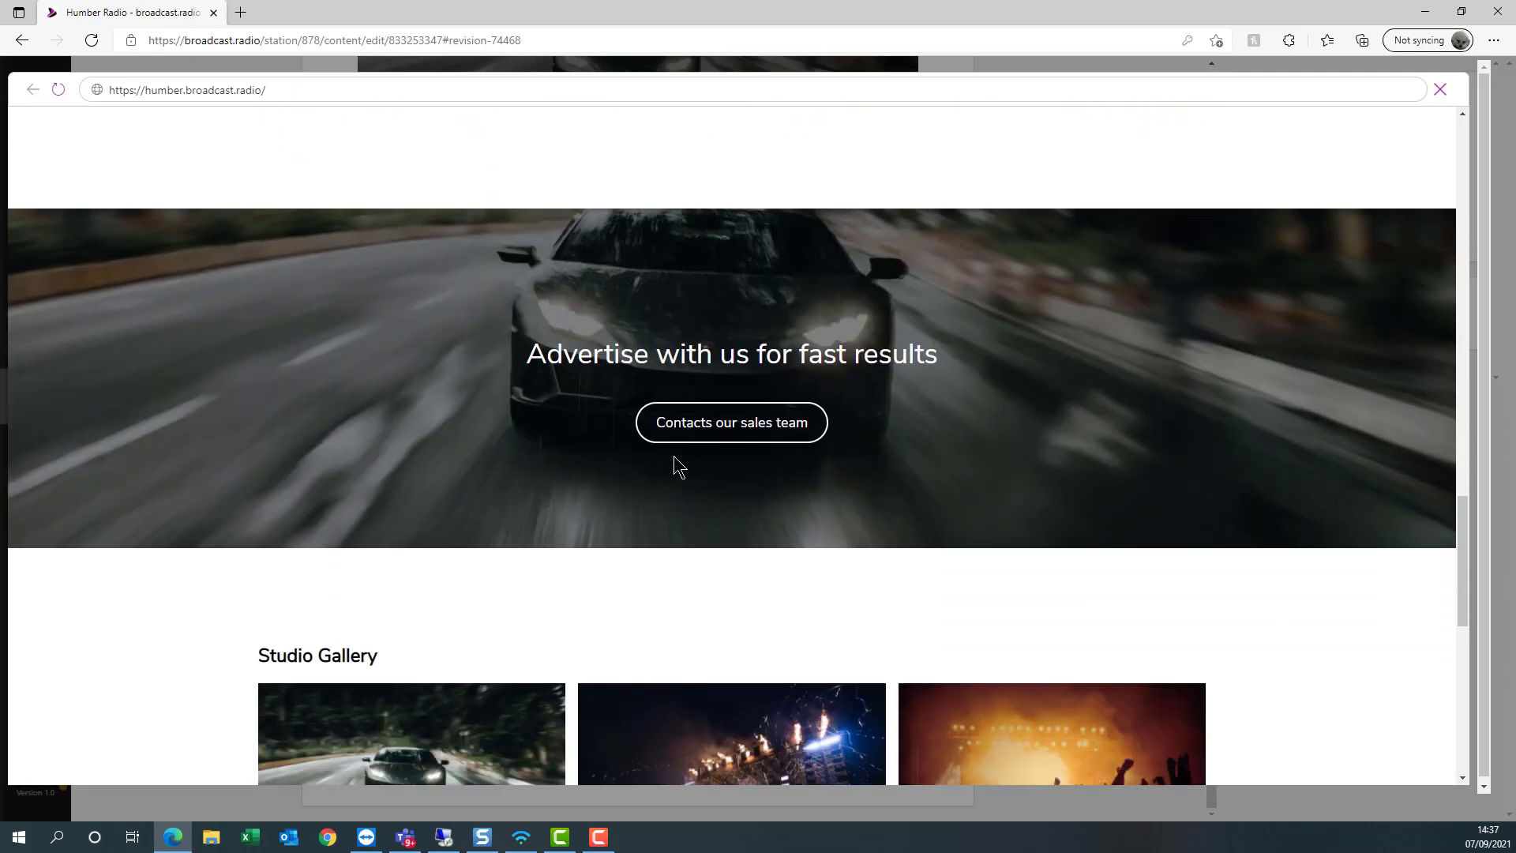
{"action": "scroll", "coordinate": [677, 466], "scroll_direction": "down", "scroll_amount": 5}
{"action": "scroll", "coordinate": [521, 438], "scroll_direction": "down", "scroll_amount": 2}
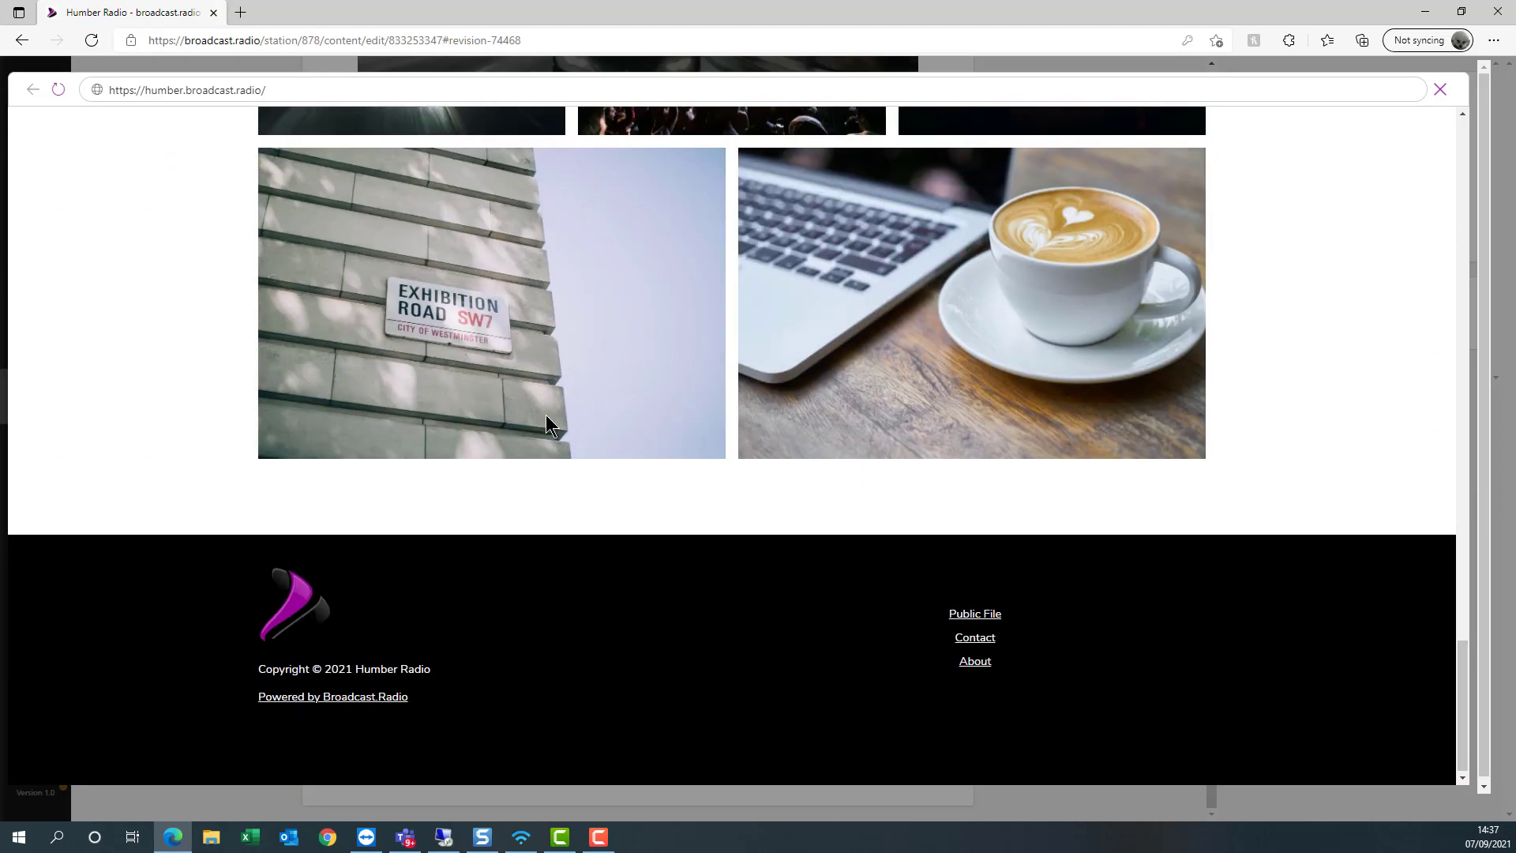
- Re-examine the upper part of the previewed homepage, covering the logo header, welcome text and image, and Currently On Air column
{"action": "scroll", "coordinate": [675, 454], "scroll_direction": "up", "scroll_amount": 15}
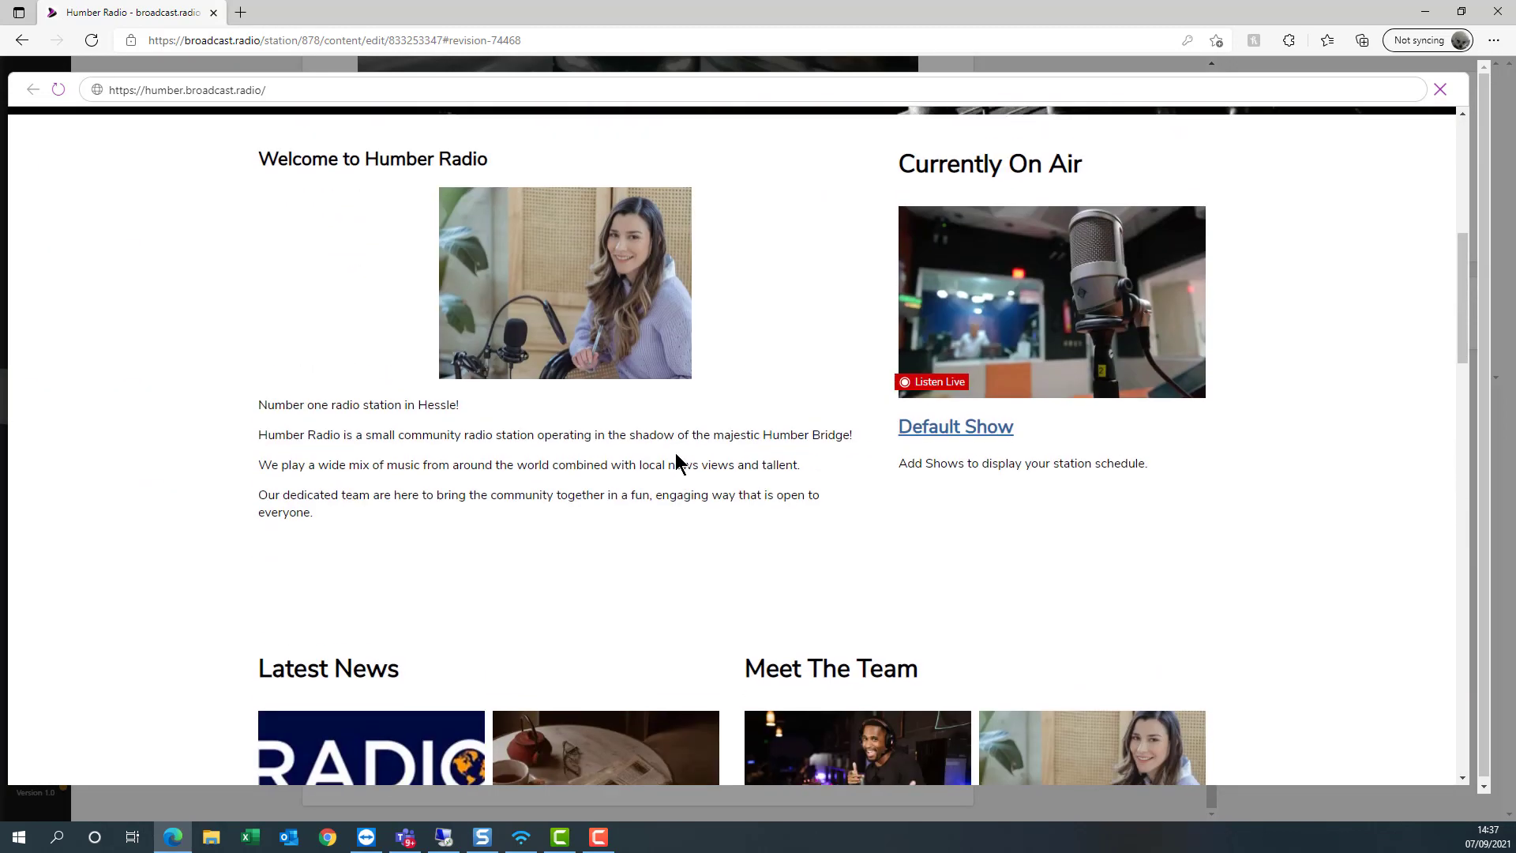
{"action": "scroll", "coordinate": [675, 453], "scroll_direction": "up", "scroll_amount": 7}
{"action": "scroll", "coordinate": [676, 453], "scroll_direction": "down", "scroll_amount": 8}
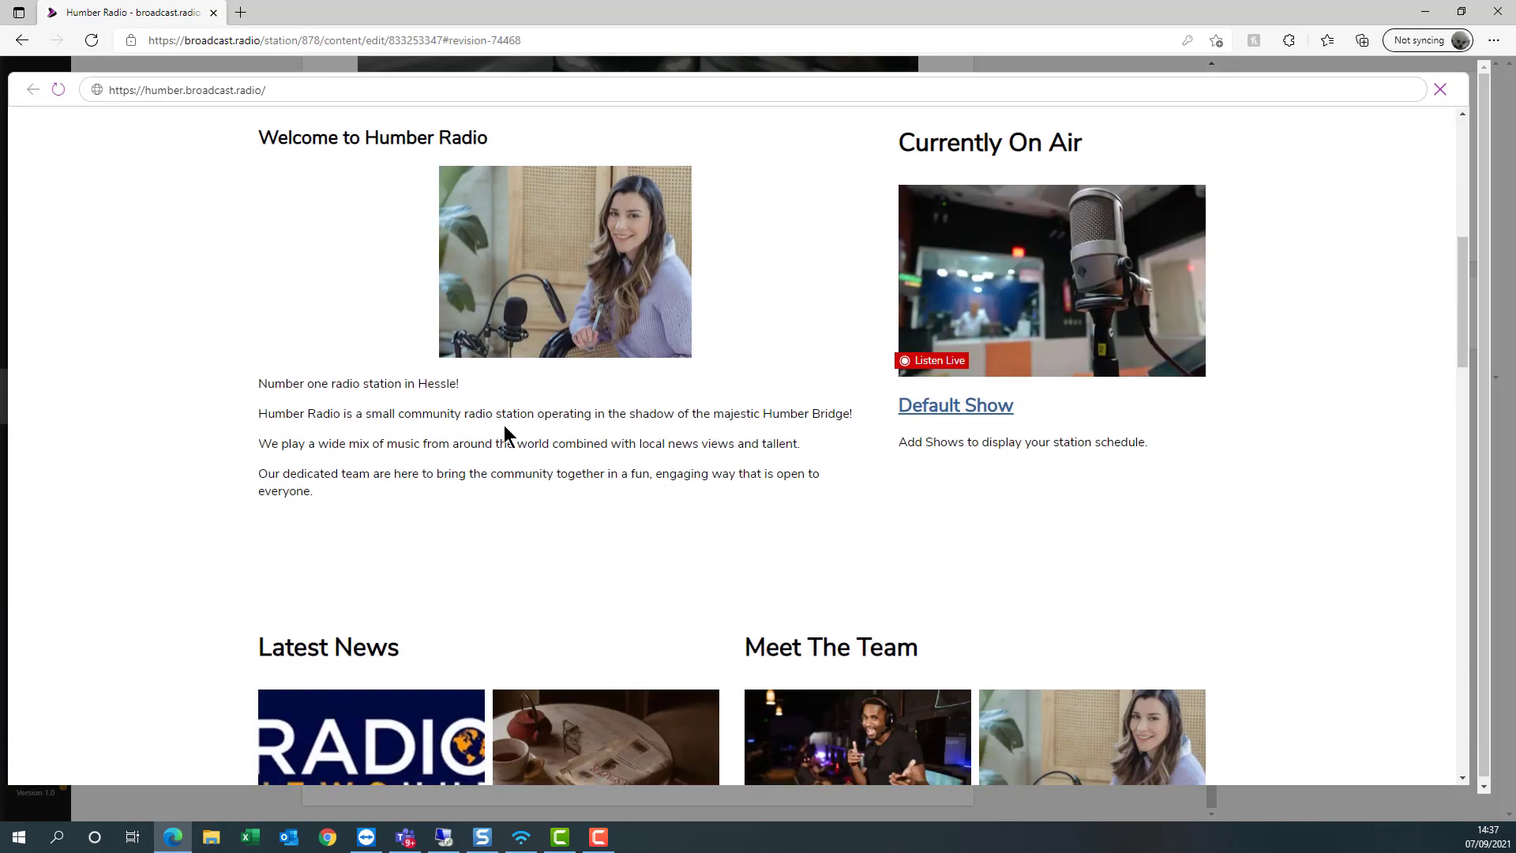
{"action": "scroll", "coordinate": [551, 427], "scroll_direction": "up", "scroll_amount": 4}
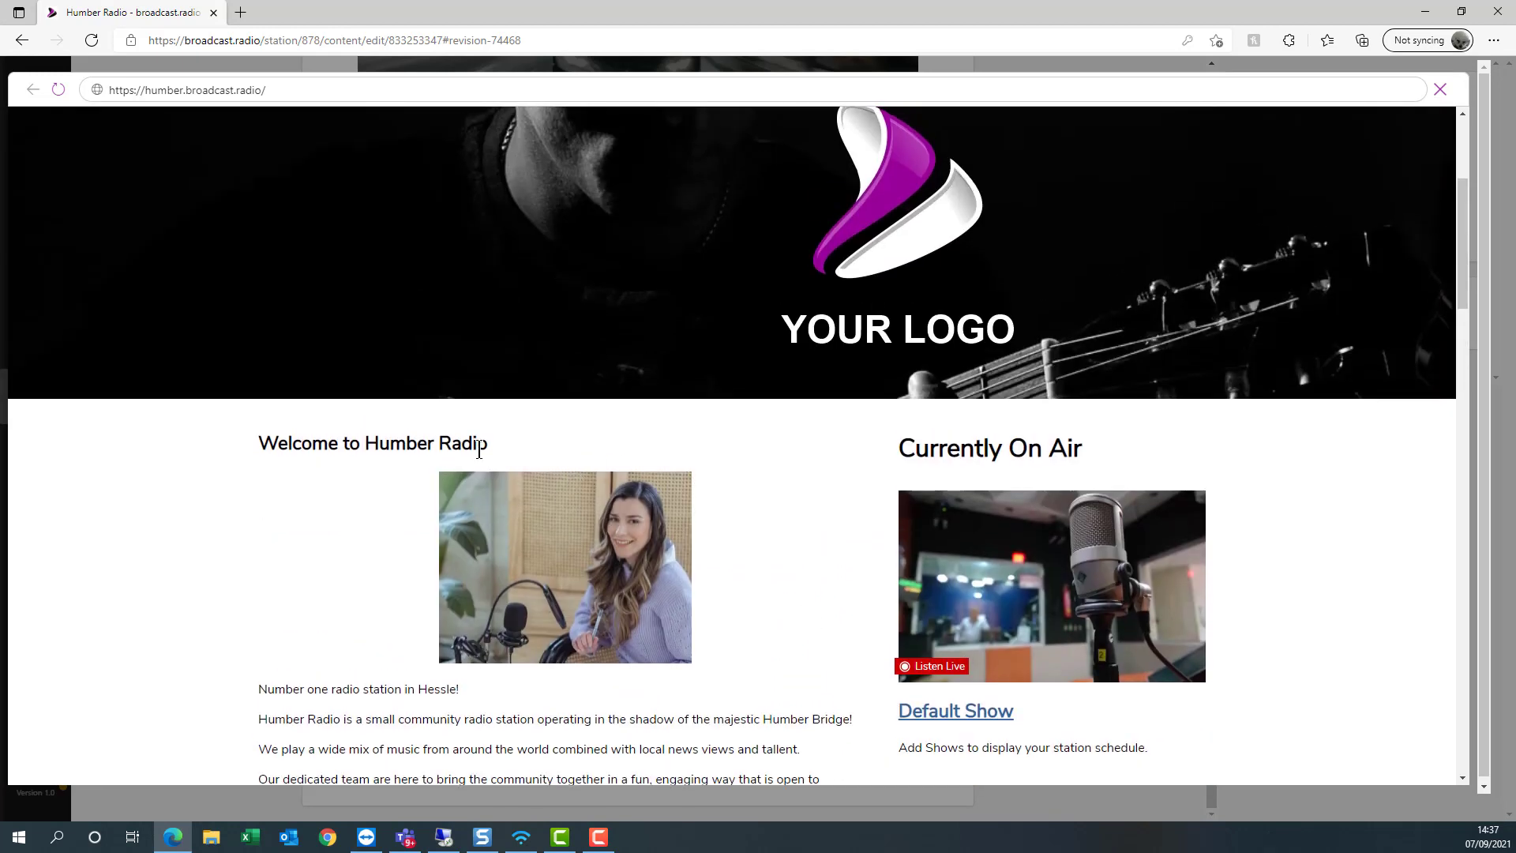
{"action": "scroll", "coordinate": [561, 444], "scroll_direction": "down", "scroll_amount": 4}
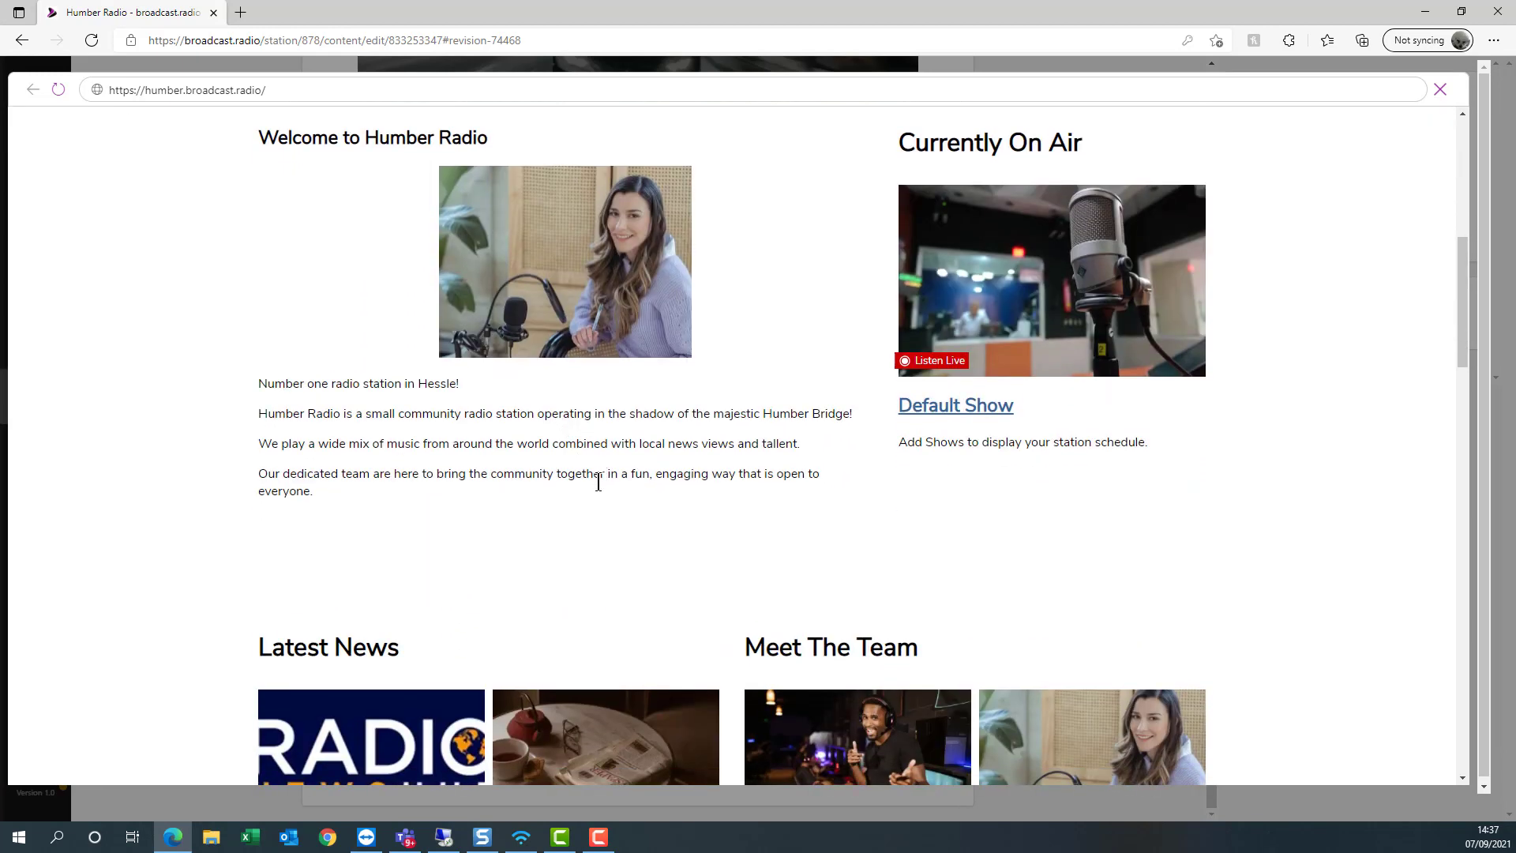
{"action": "scroll", "coordinate": [598, 482], "scroll_direction": "up", "scroll_amount": 4}
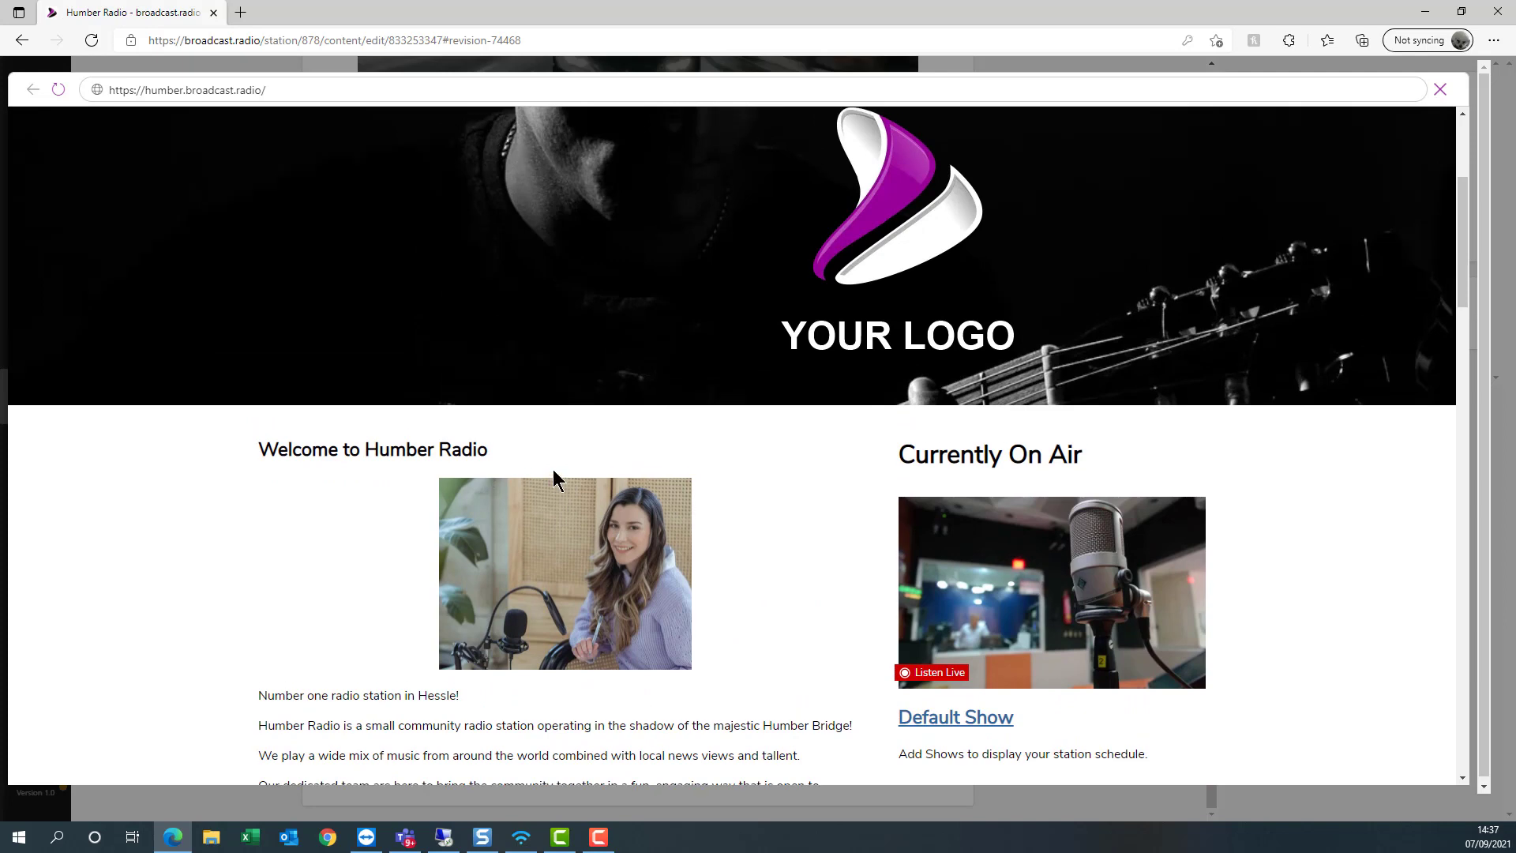
{"action": "scroll", "coordinate": [553, 477], "scroll_direction": "up", "scroll_amount": 4}
{"action": "scroll", "coordinate": [549, 476], "scroll_direction": "down", "scroll_amount": 5}
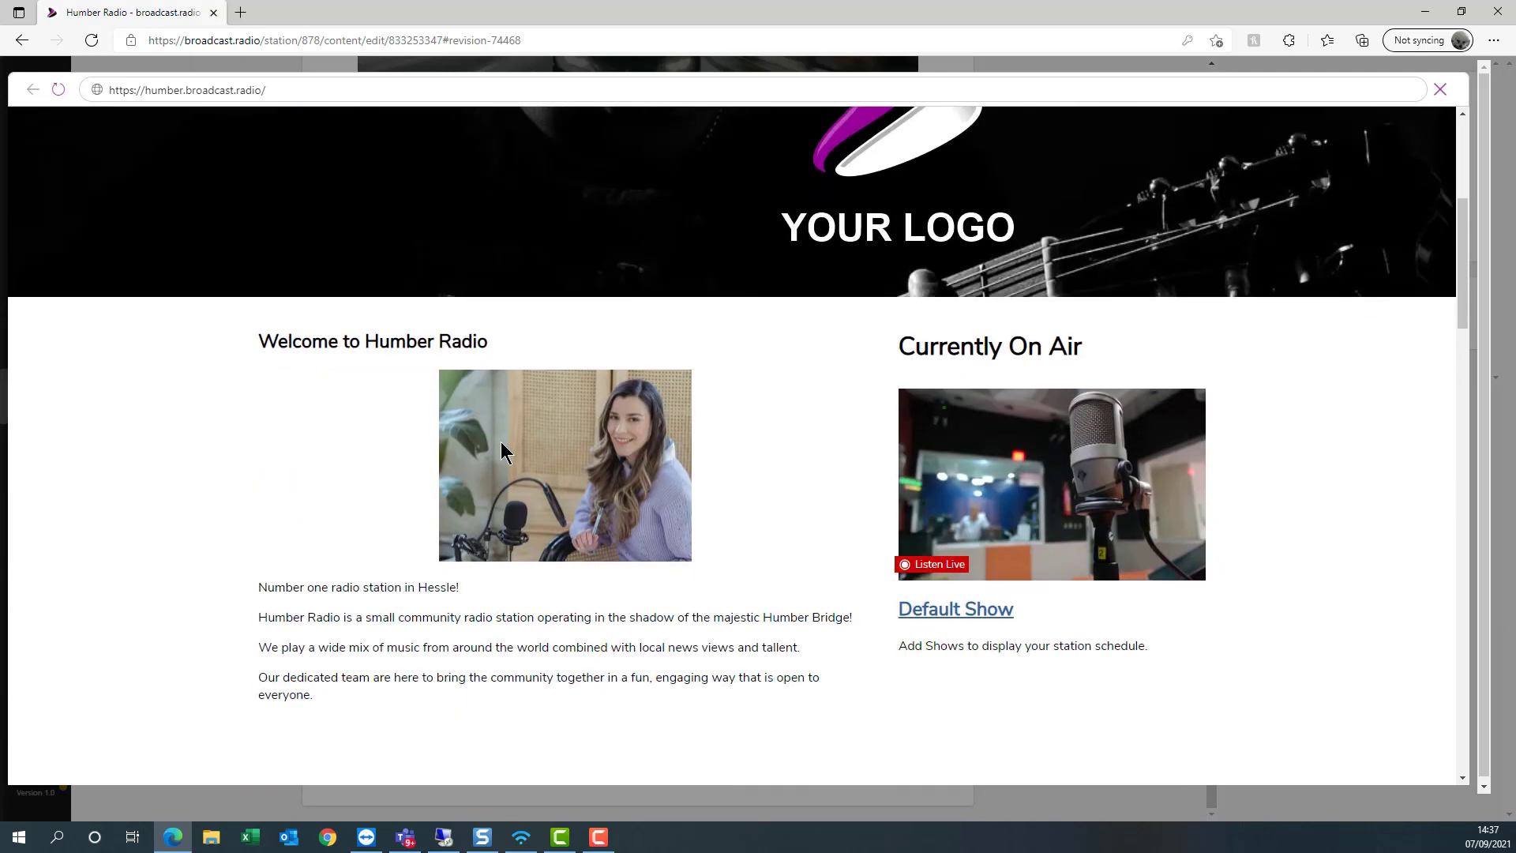